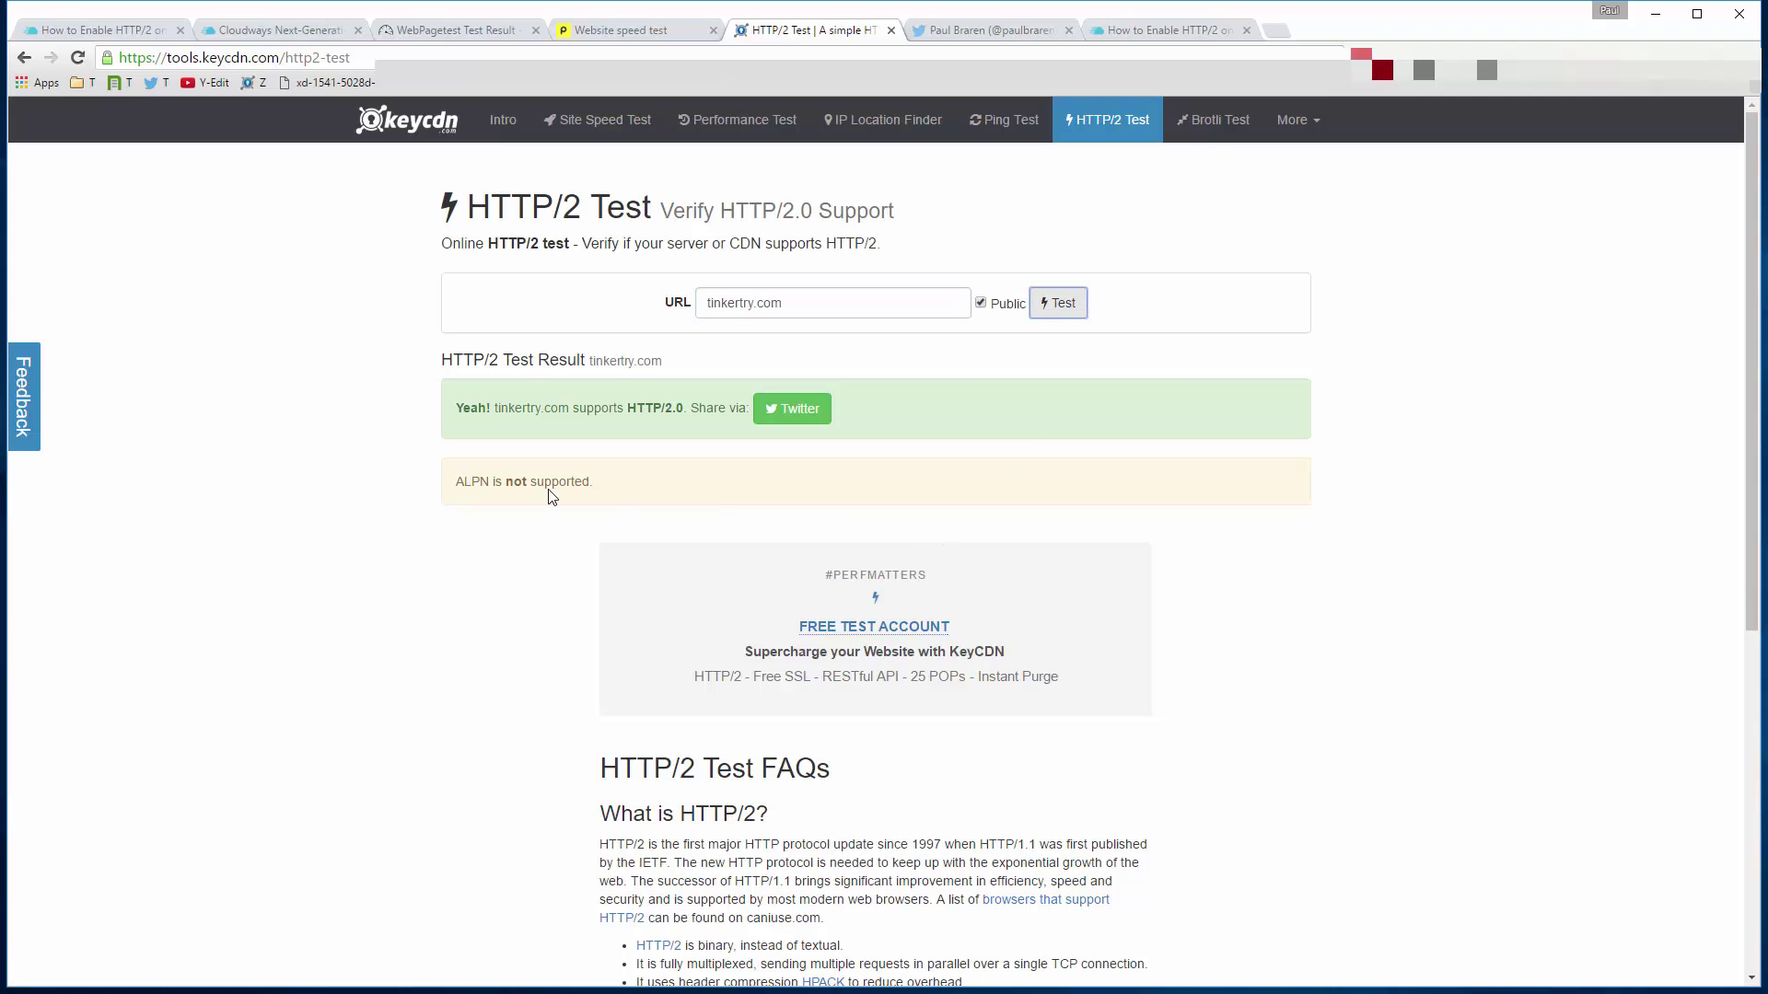
{"action": "left_click", "coordinate": [483, 37]}
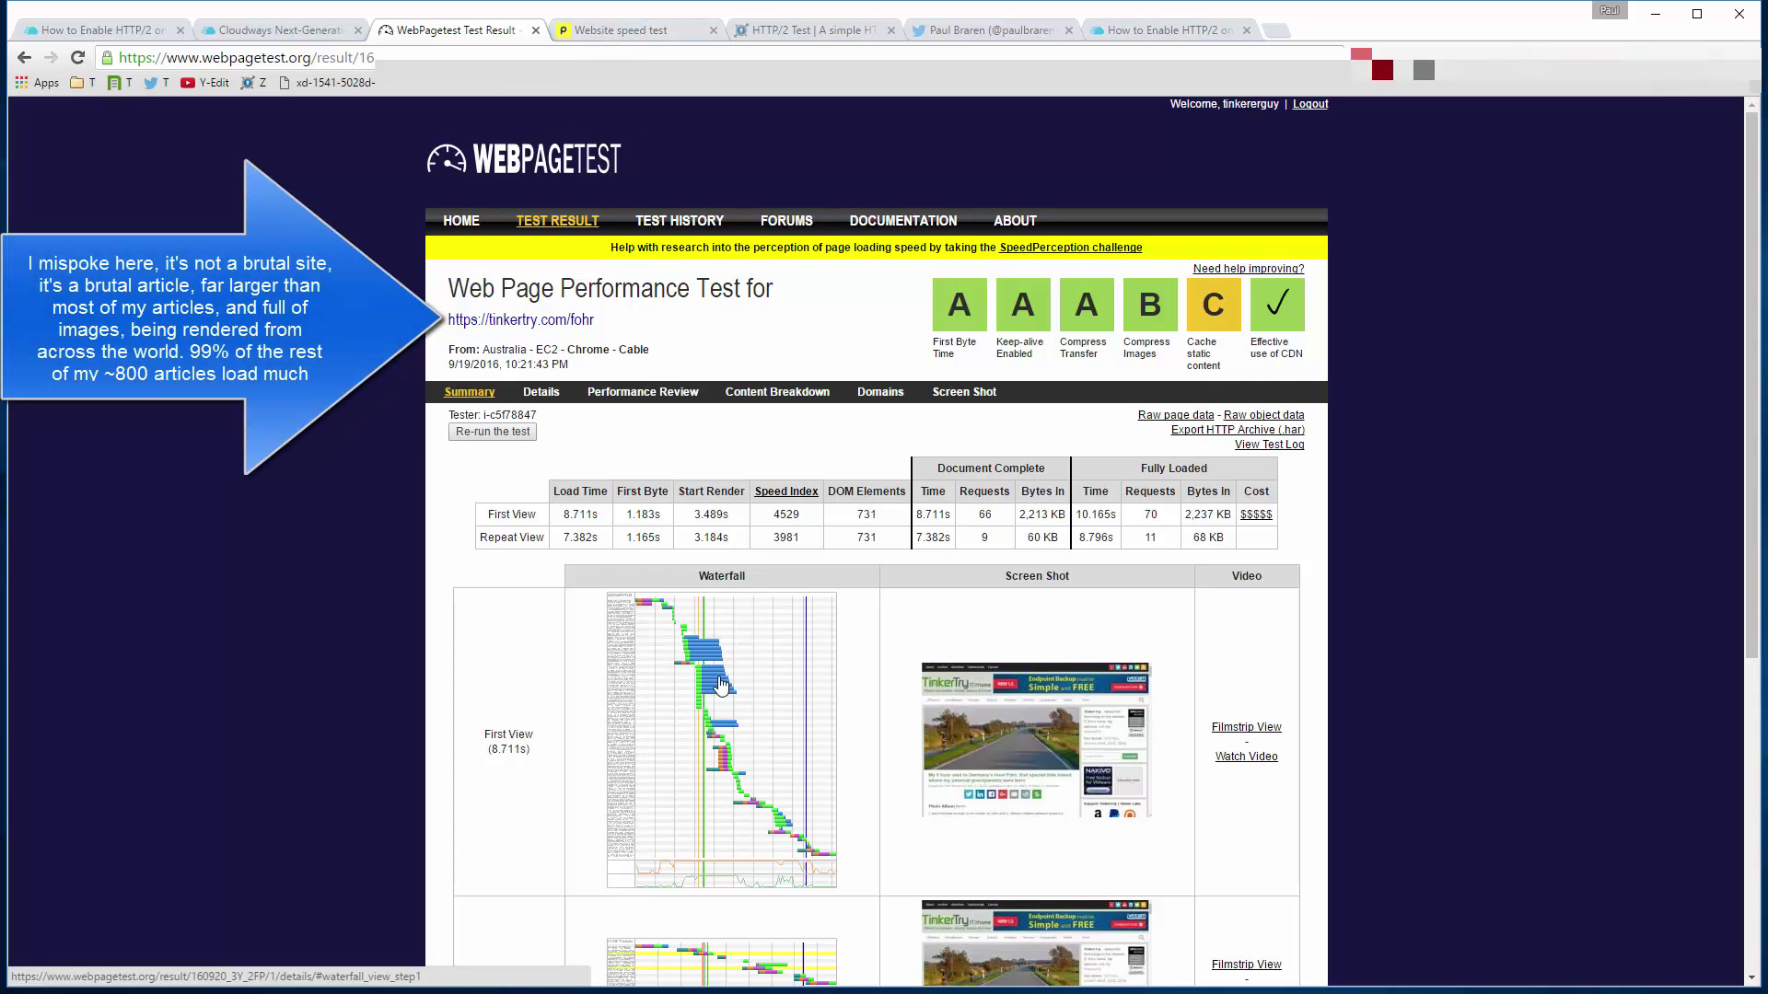
{"action": "left_click", "coordinate": [608, 35]}
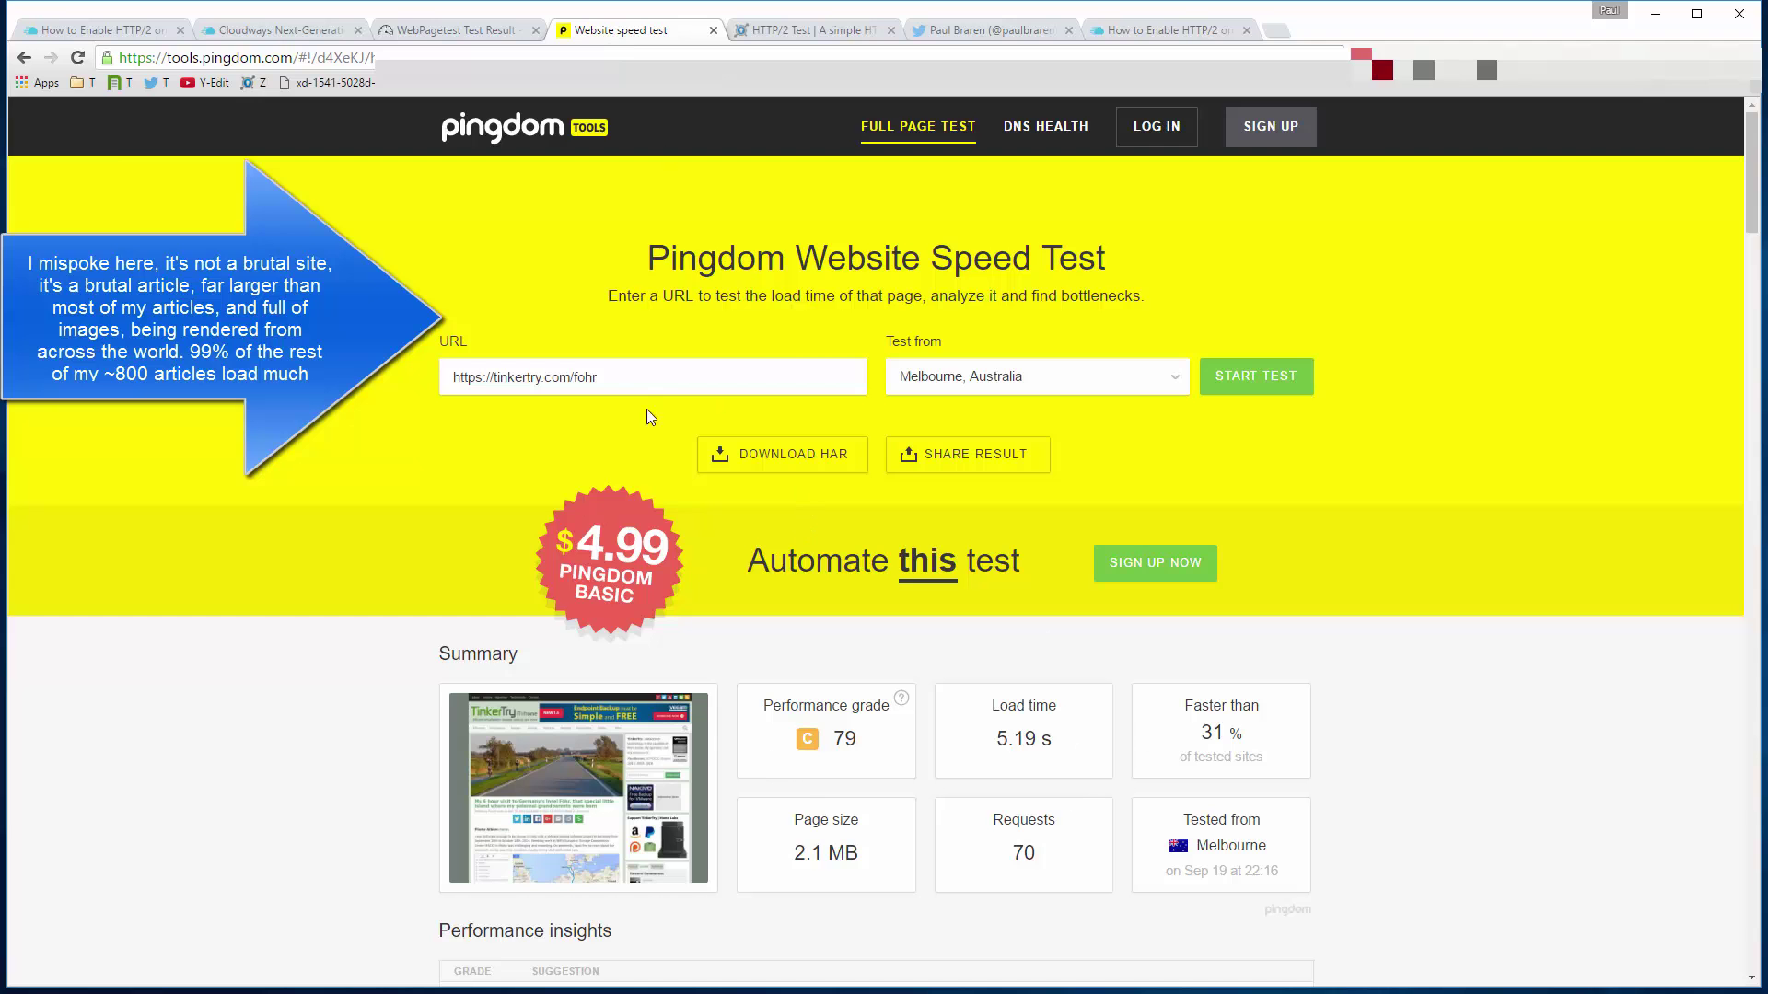
Disable HTTP/2 in the NGINX settings of the Cloudways server and save the changes
{"action": "left_click", "coordinate": [256, 31]}
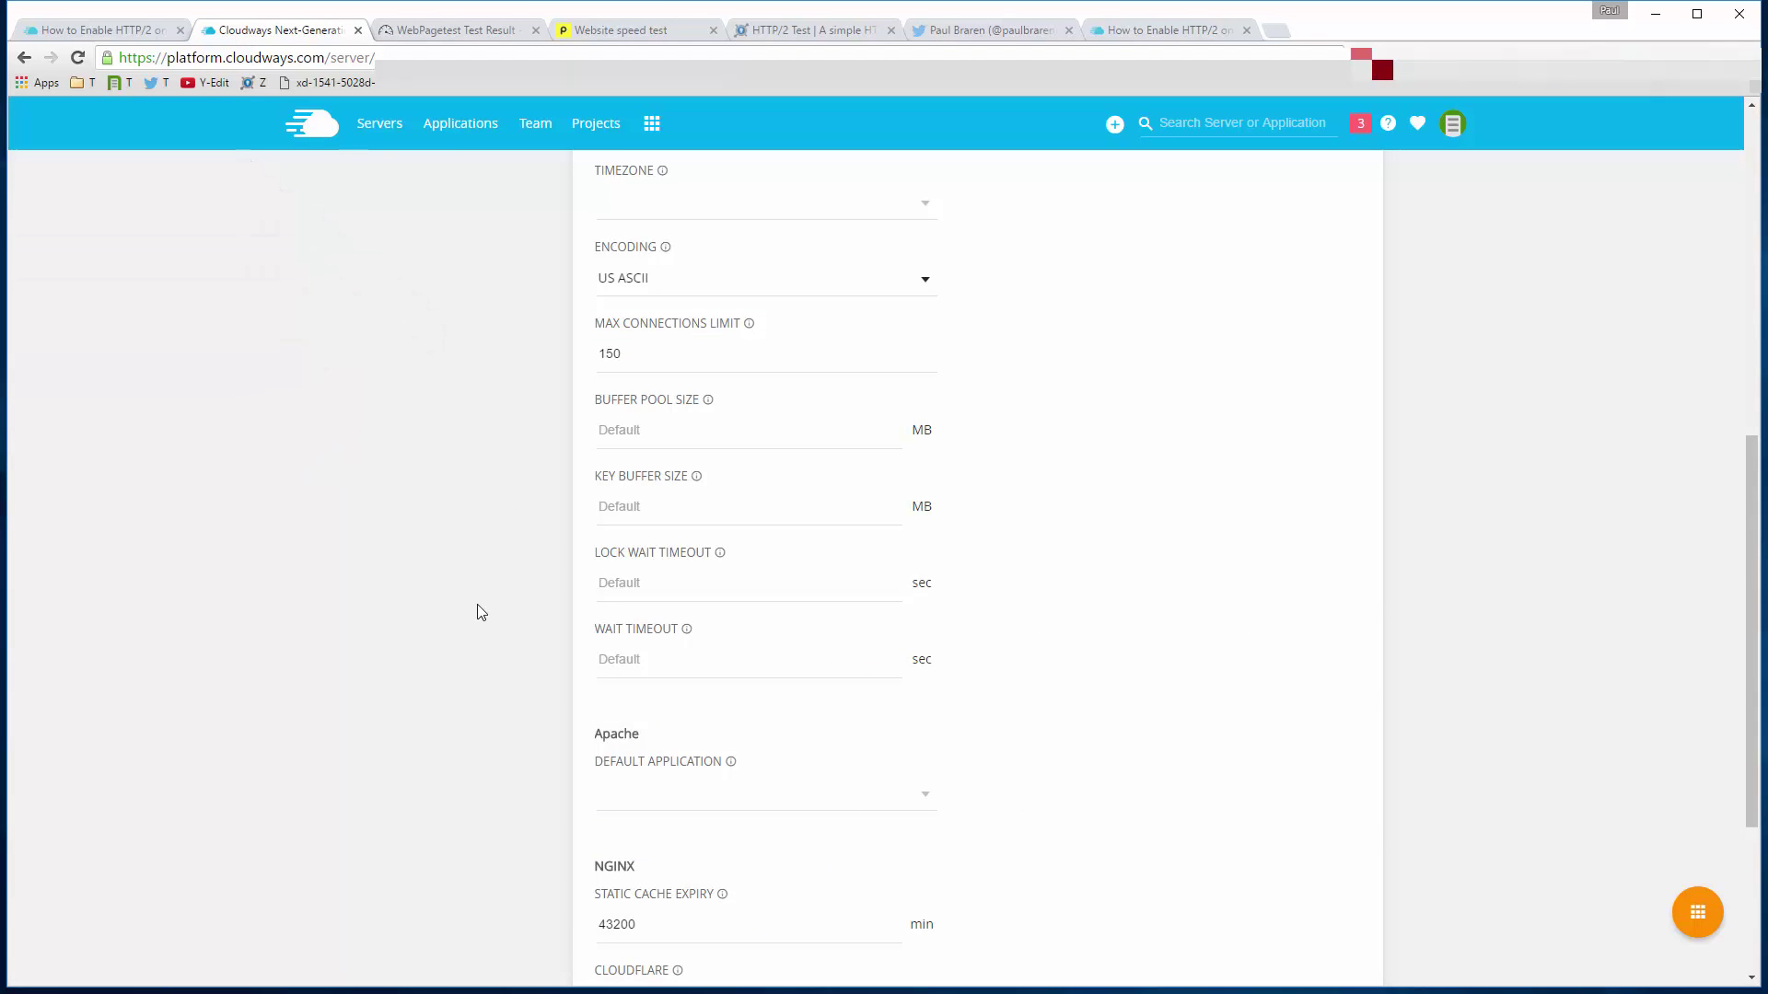
{"action": "scroll", "coordinate": [480, 611], "scroll_direction": "down", "scroll_amount": 1}
{"action": "scroll", "coordinate": [478, 604], "scroll_direction": "down", "scroll_amount": 3}
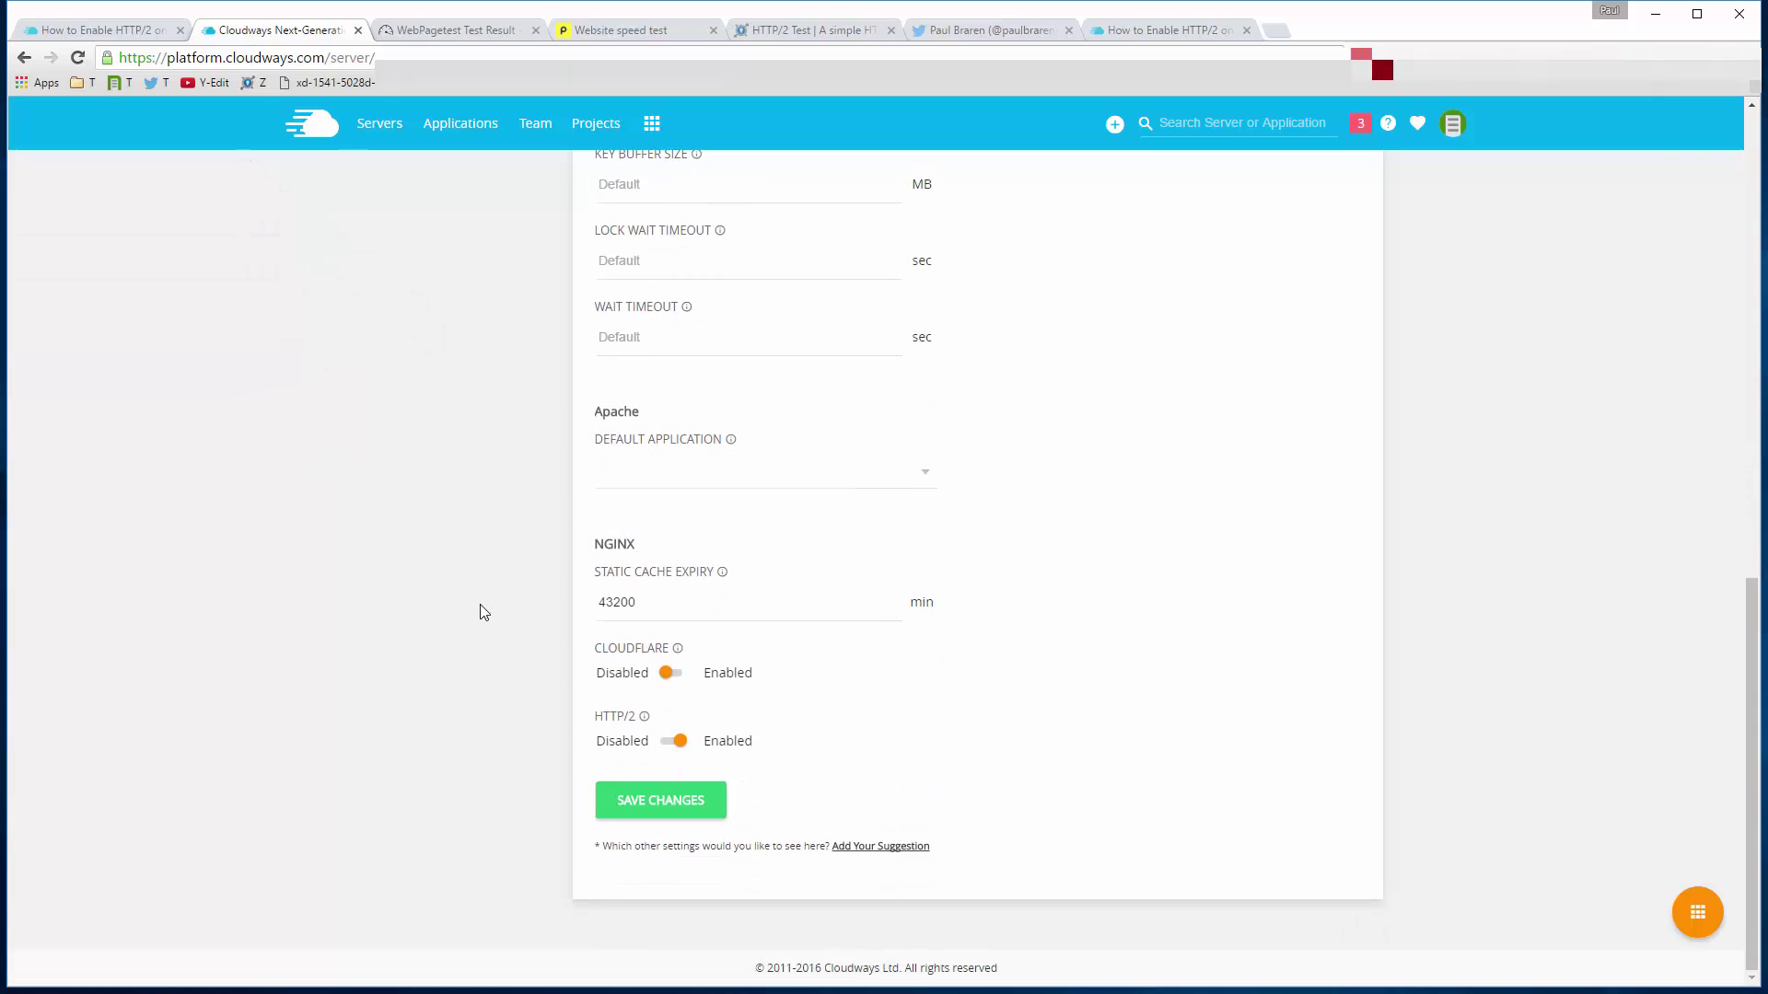
{"action": "left_click", "coordinate": [675, 743]}
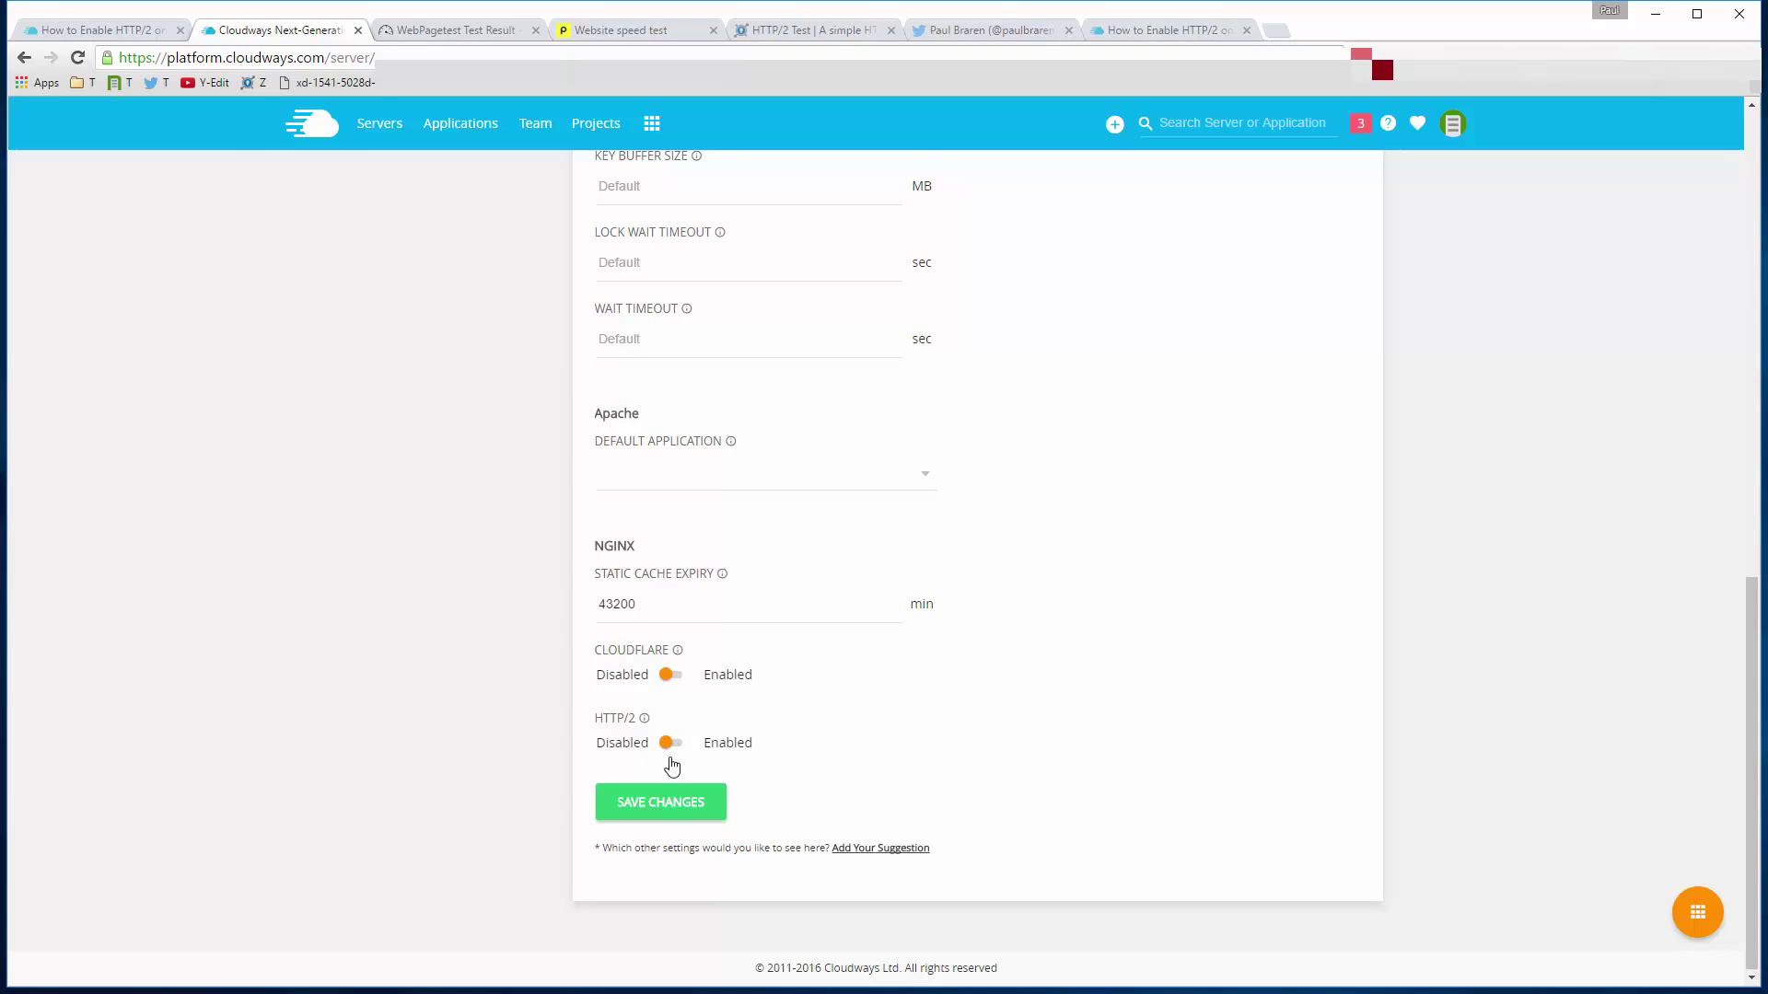
{"action": "left_click", "coordinate": [663, 803]}
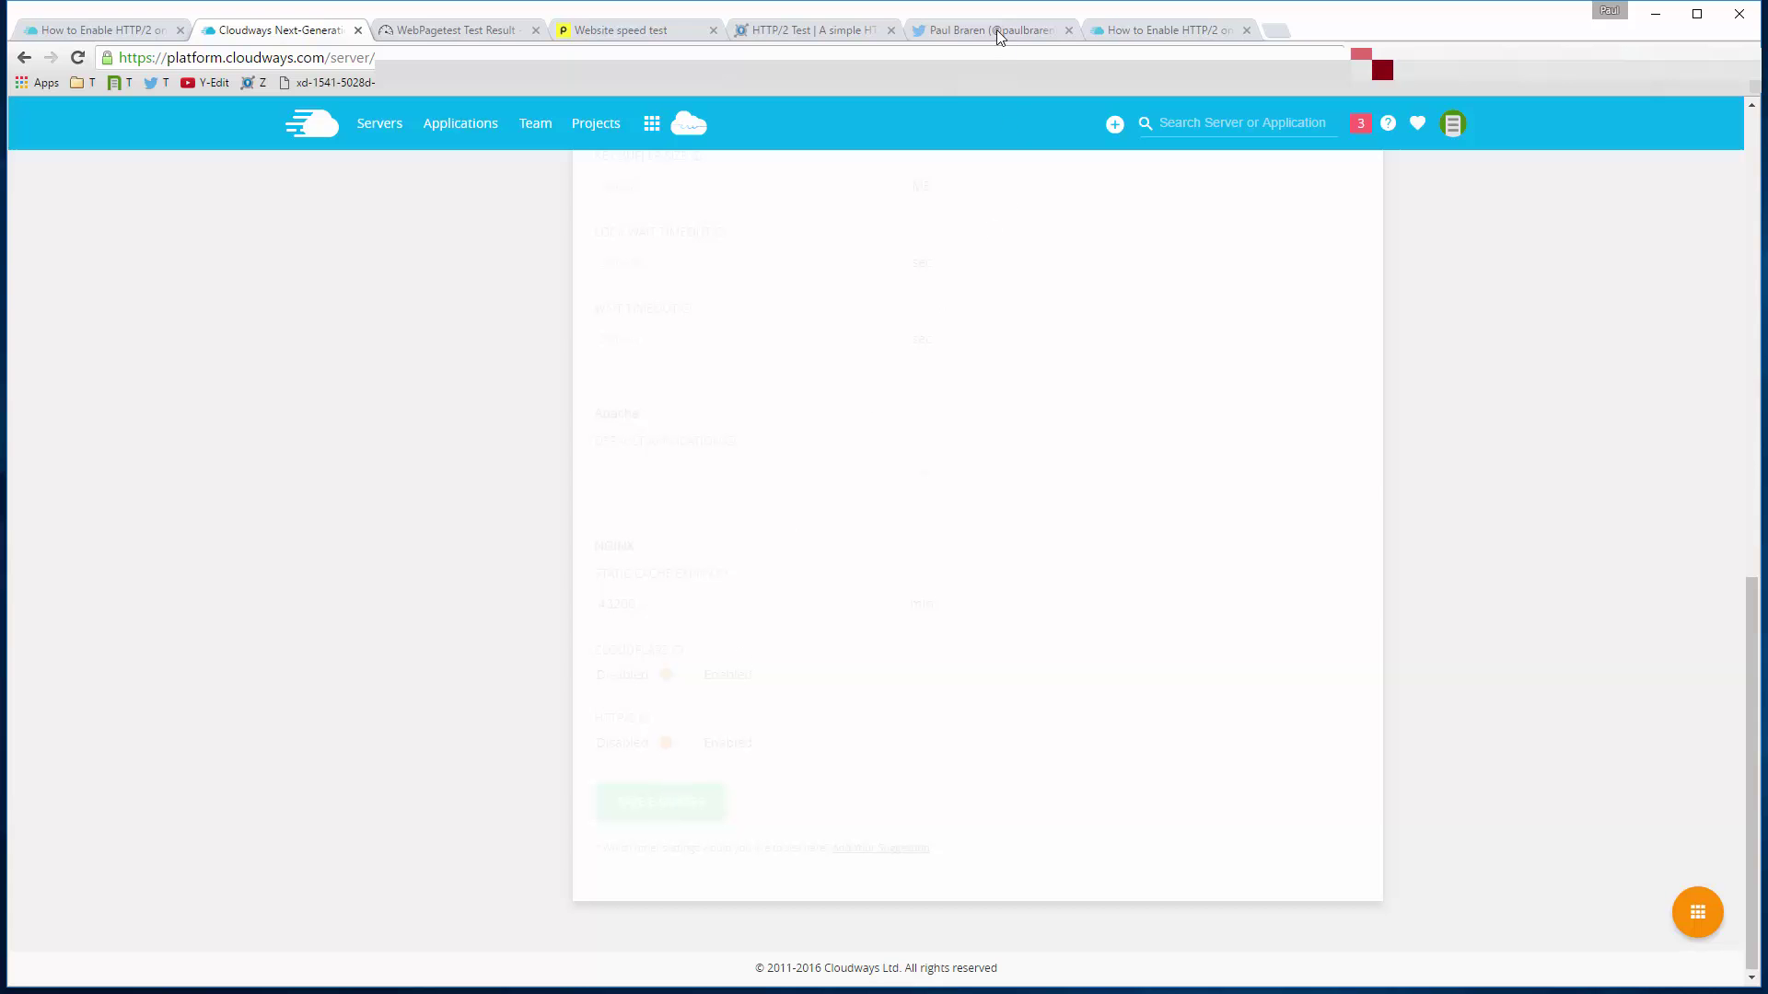
Move the Cloudways page to the front of the open pages and view the tweet showing the HTTP/2 with ALPN notification
{"action": "left_click_drag", "start_coordinate": [283, 30], "coordinate": [57, 42]}
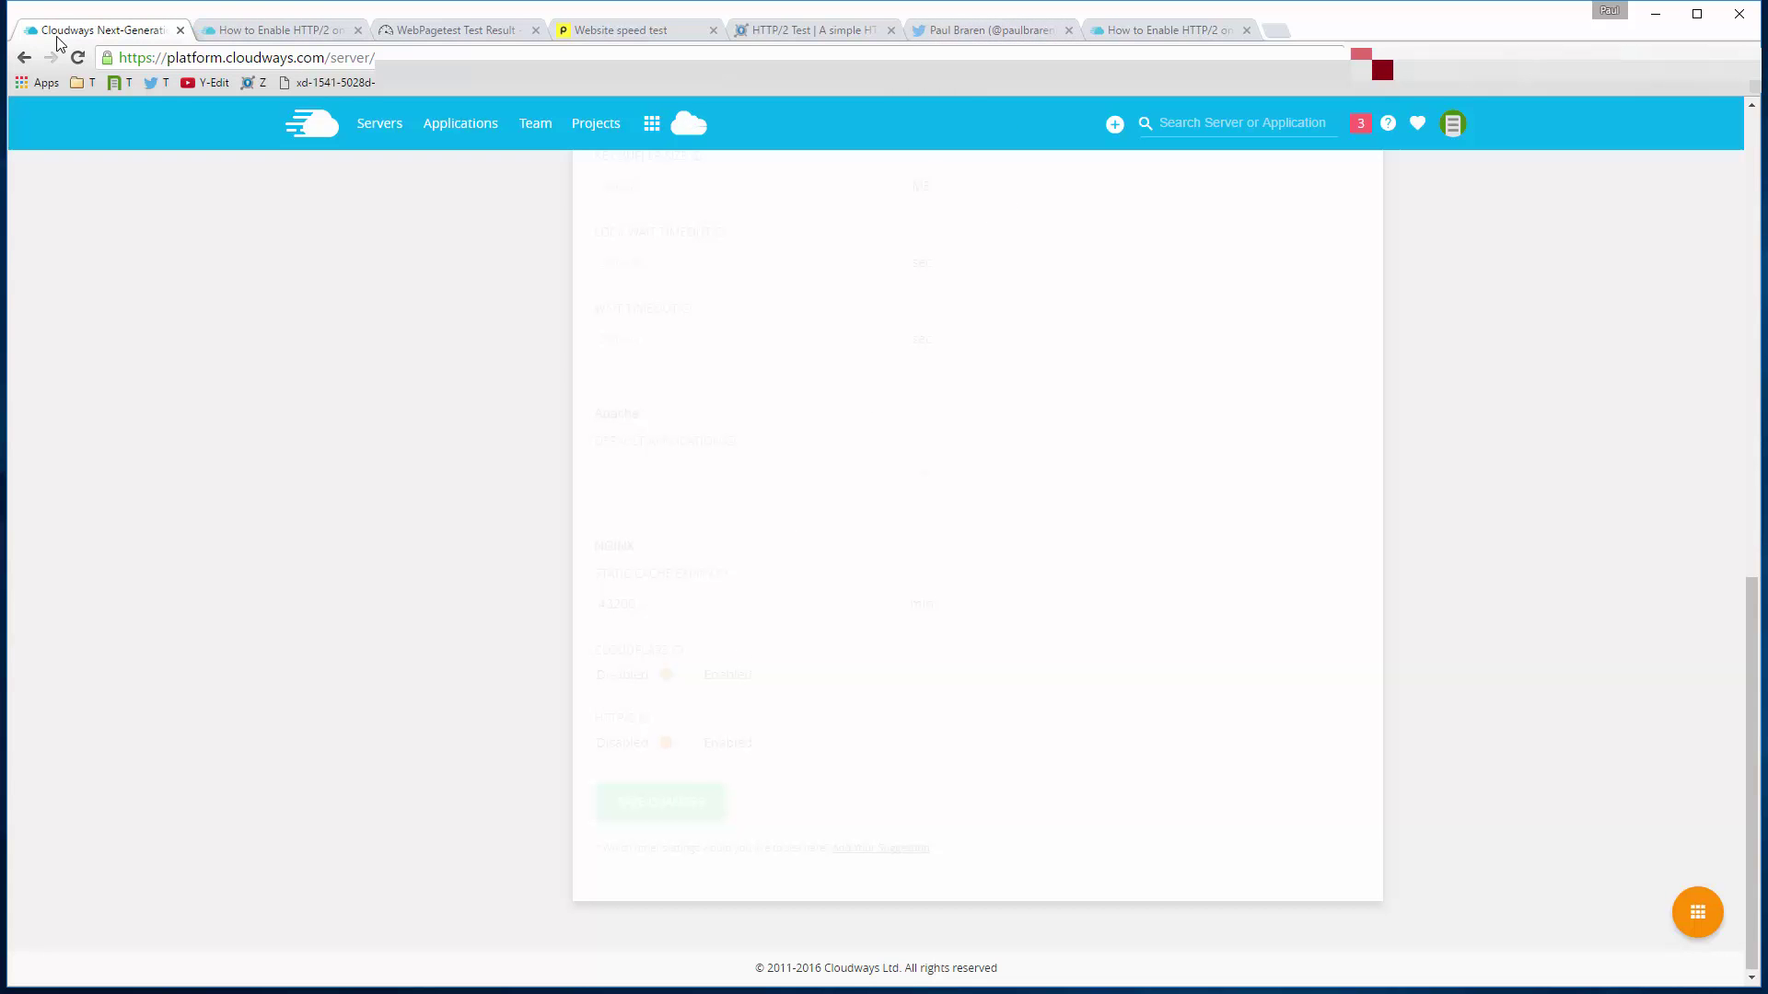
{"action": "left_click", "coordinate": [948, 37]}
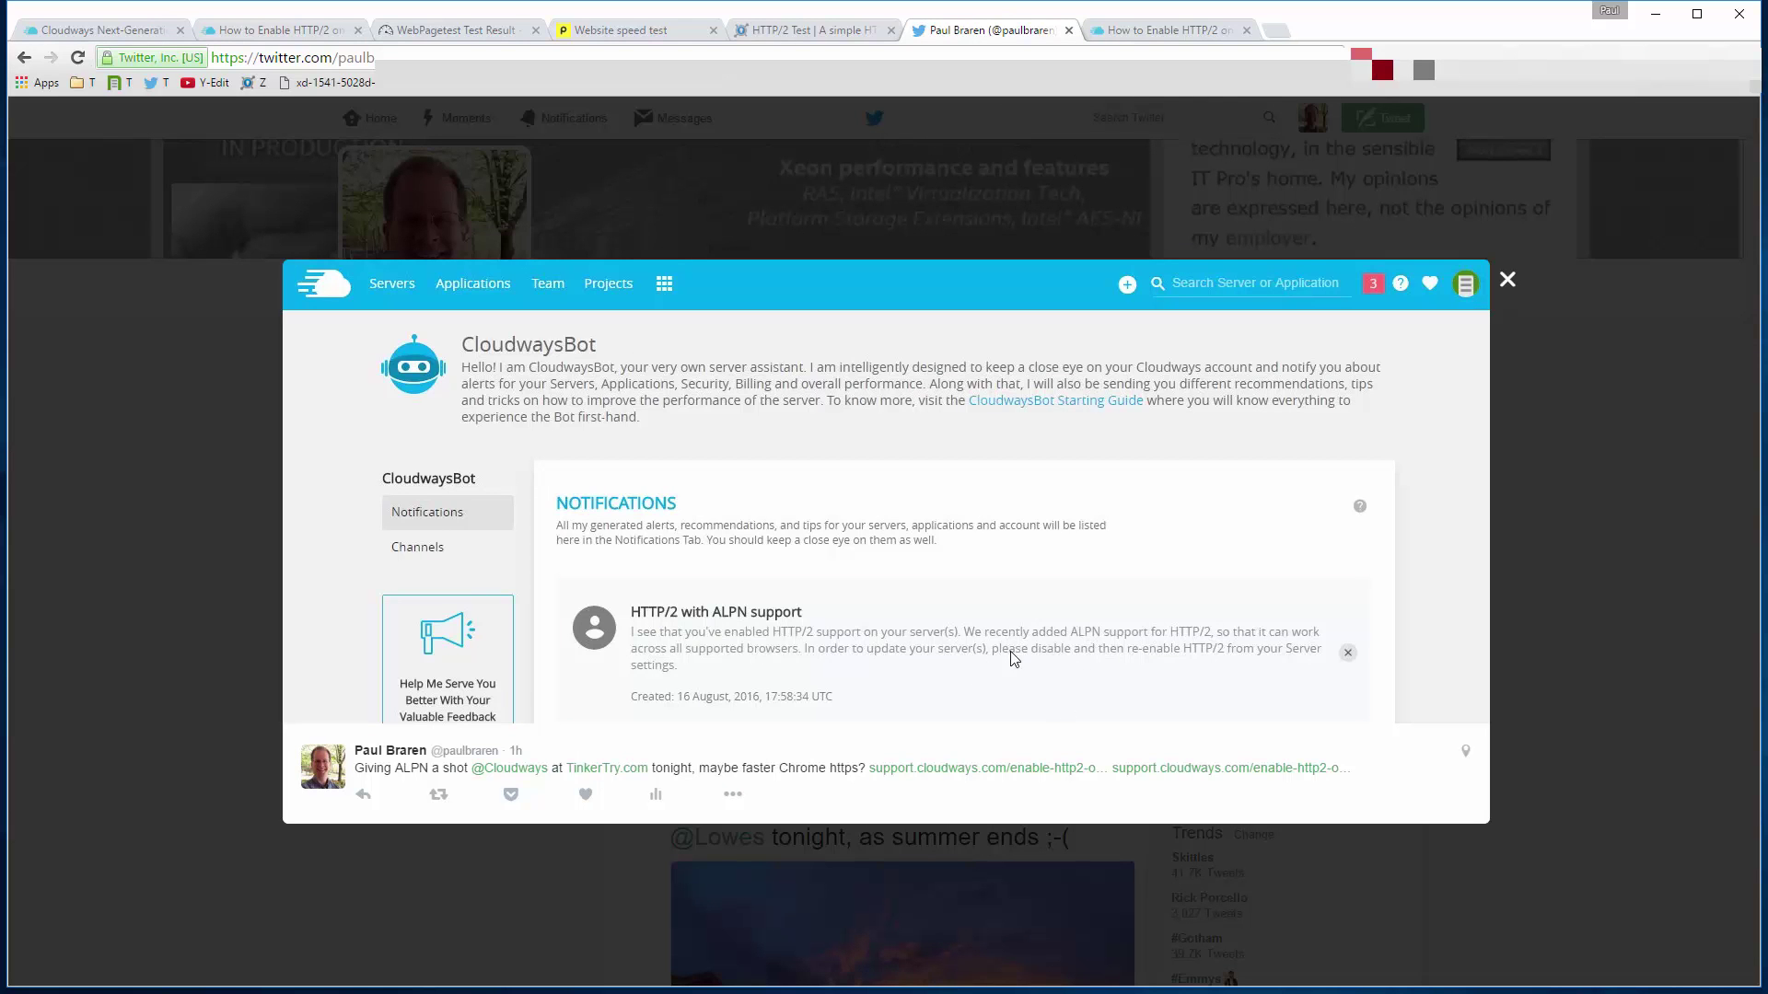
Reorder the open browser pages so the WebPagetest result and the Pingdom speed test come last
{"action": "left_click", "coordinate": [644, 30]}
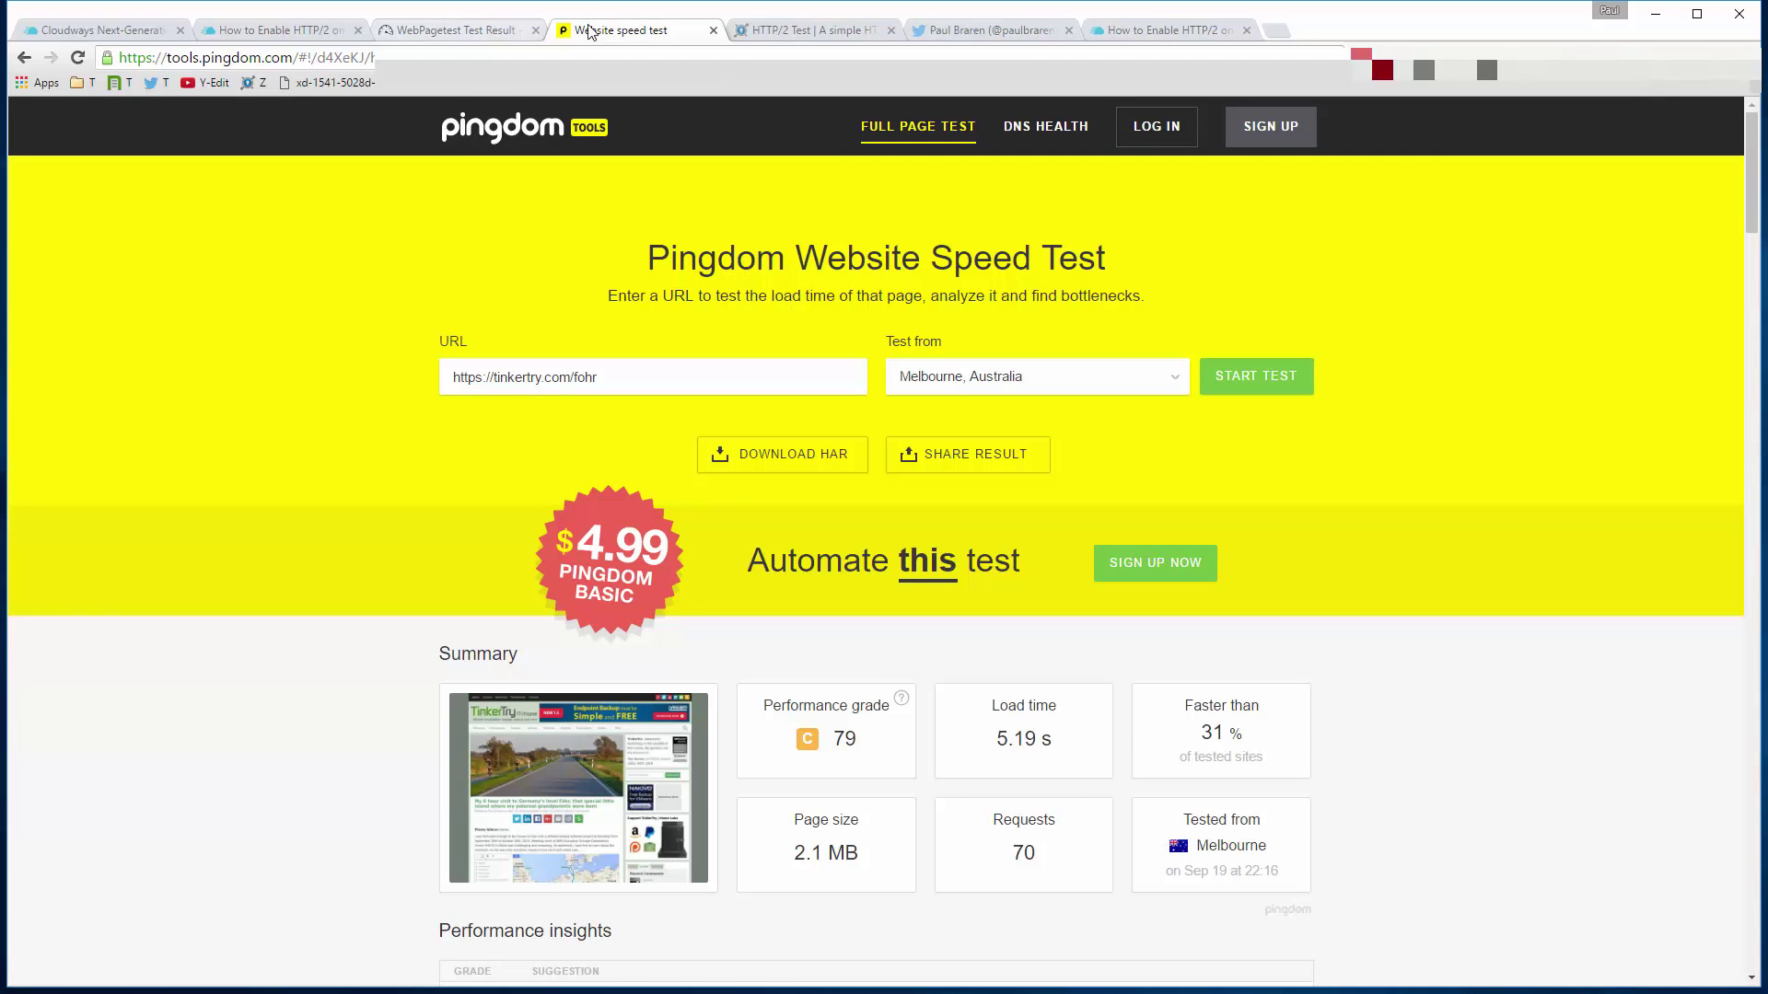
{"action": "left_click_drag", "start_coordinate": [443, 29], "coordinate": [1289, 29]}
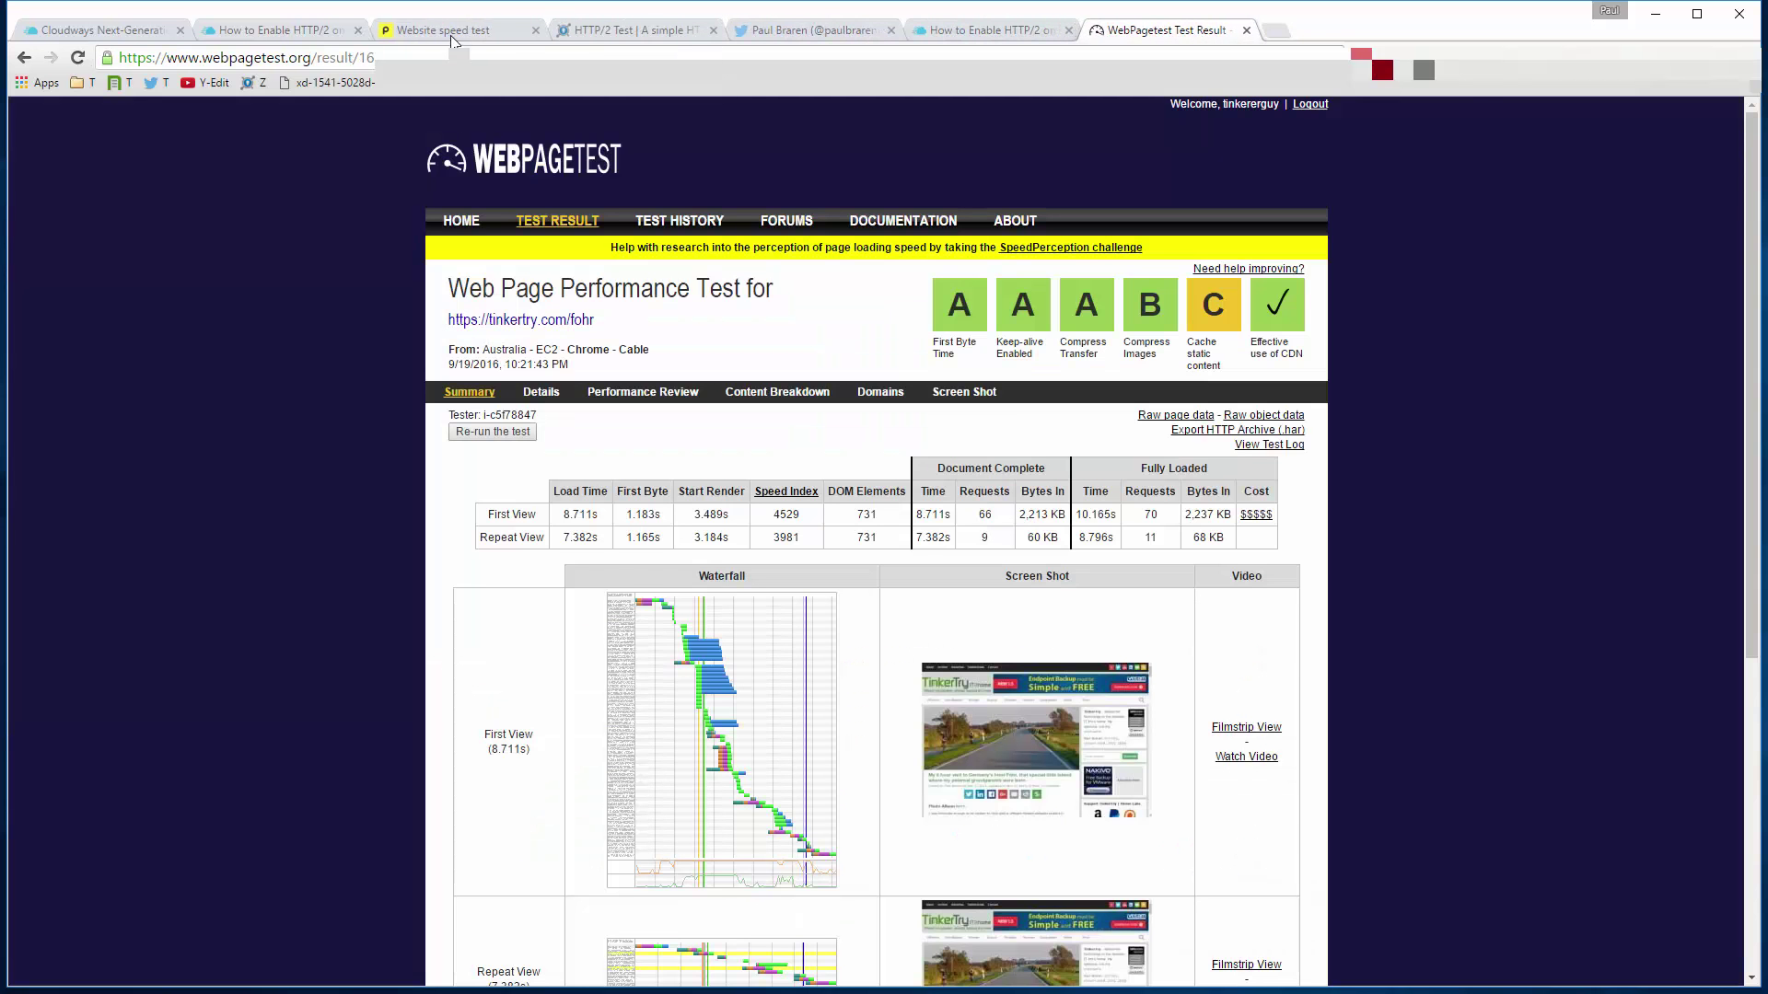
{"action": "left_click_drag", "start_coordinate": [442, 31], "coordinate": [1025, 32]}
{"action": "left_click", "coordinate": [1025, 32]}
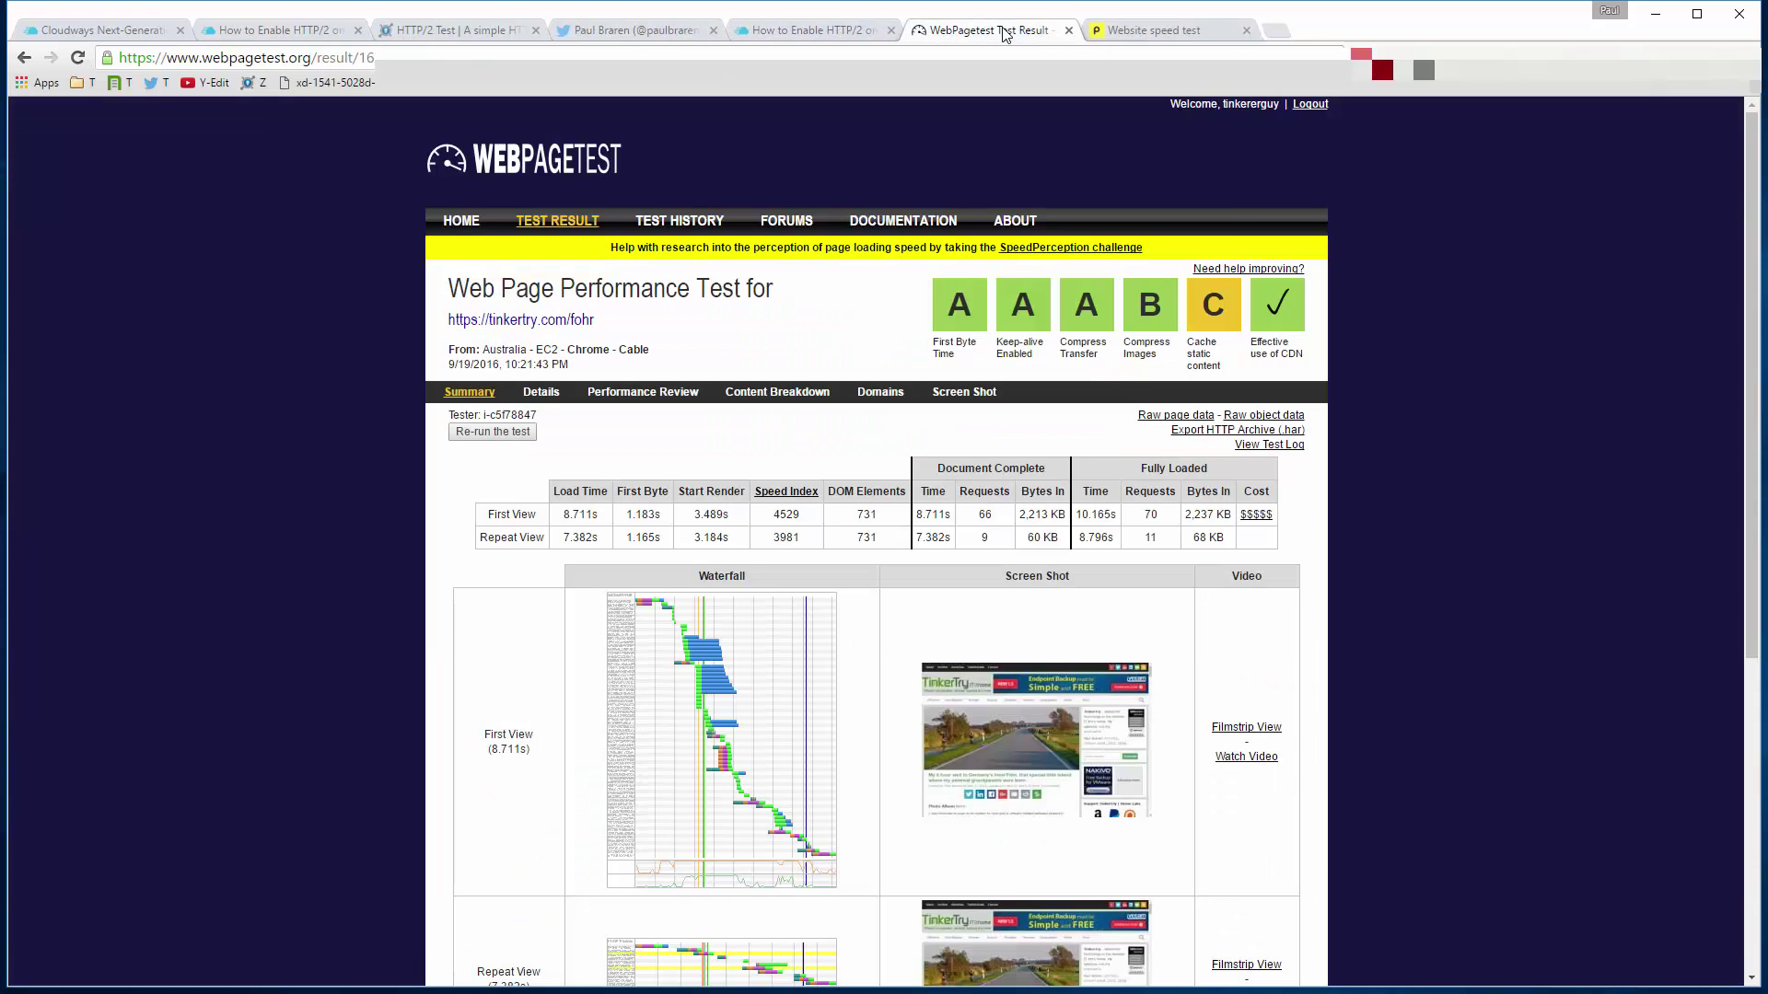
Duplicate the WebPagetest result page and the Pingdom speed test page
{"action": "right_click", "coordinate": [1009, 30]}
{"action": "key", "text": "Escape"}
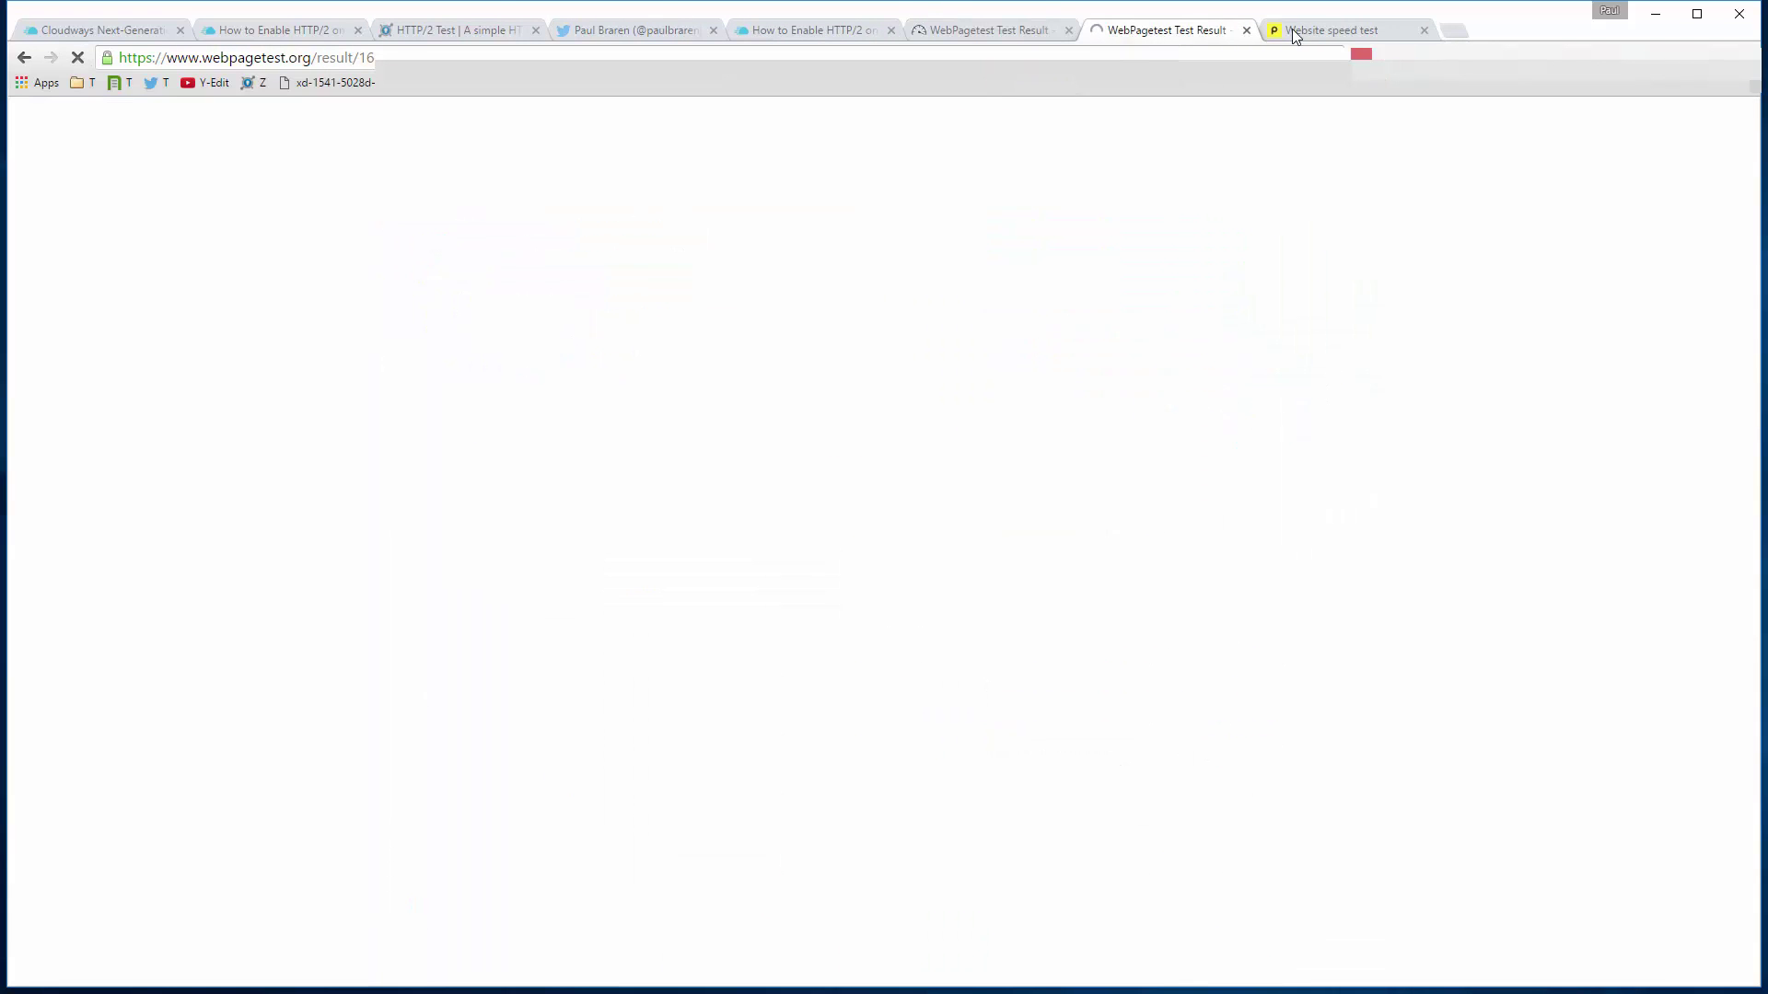
{"action": "left_click", "coordinate": [1291, 30]}
{"action": "right_click", "coordinate": [1326, 27]}
{"action": "left_click", "coordinate": [1368, 94]}
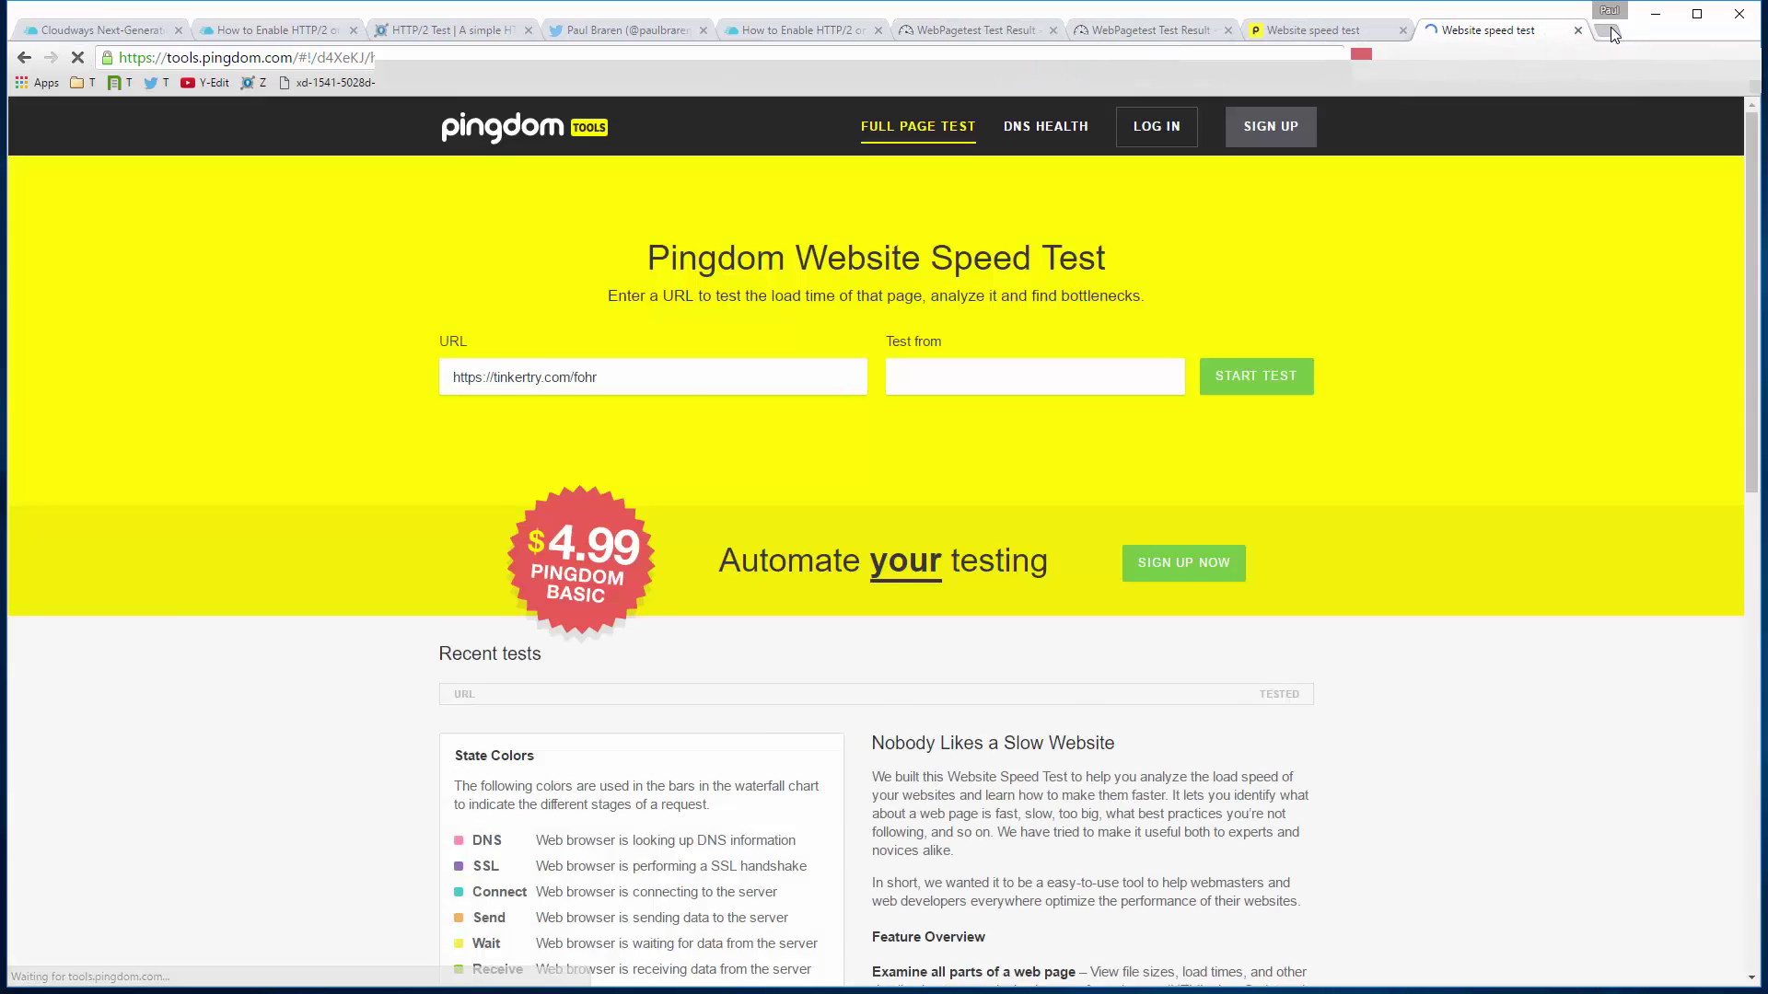
Open tinkertry.com in a new browser page and reload it until the home page loads
{"action": "left_click", "coordinate": [1609, 31]}
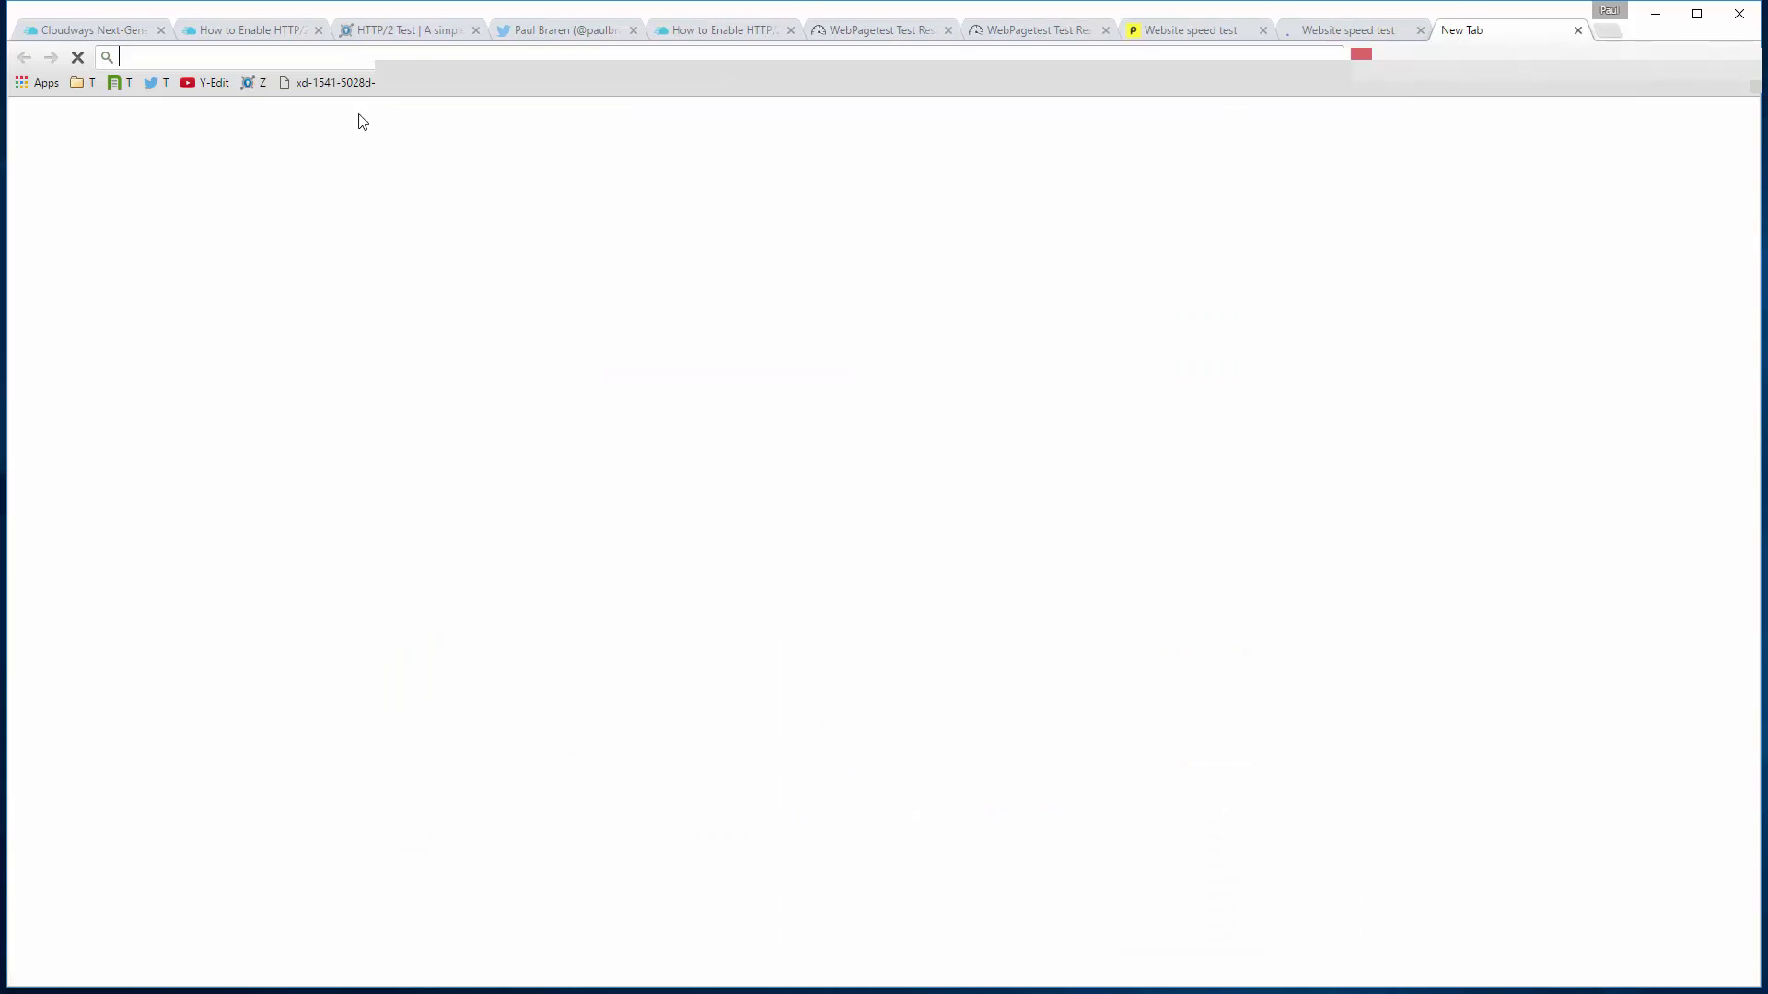
{"action": "left_click", "coordinate": [120, 82]}
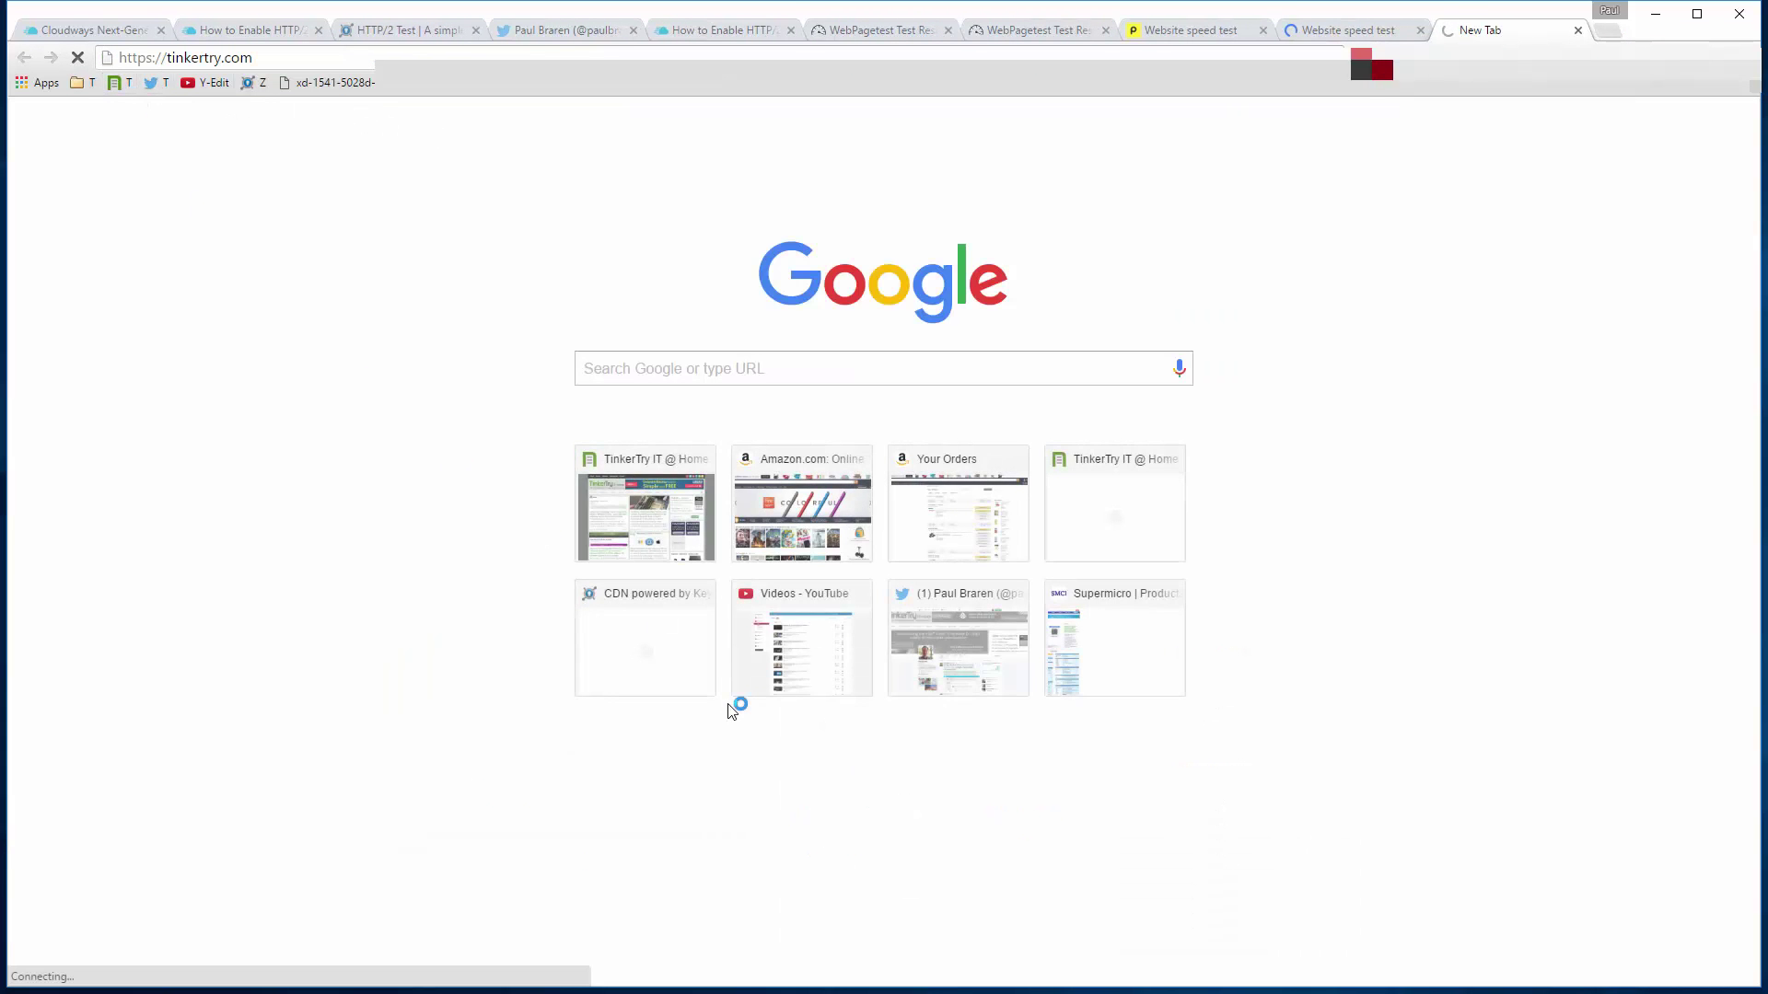
{"action": "left_click", "coordinate": [643, 550]}
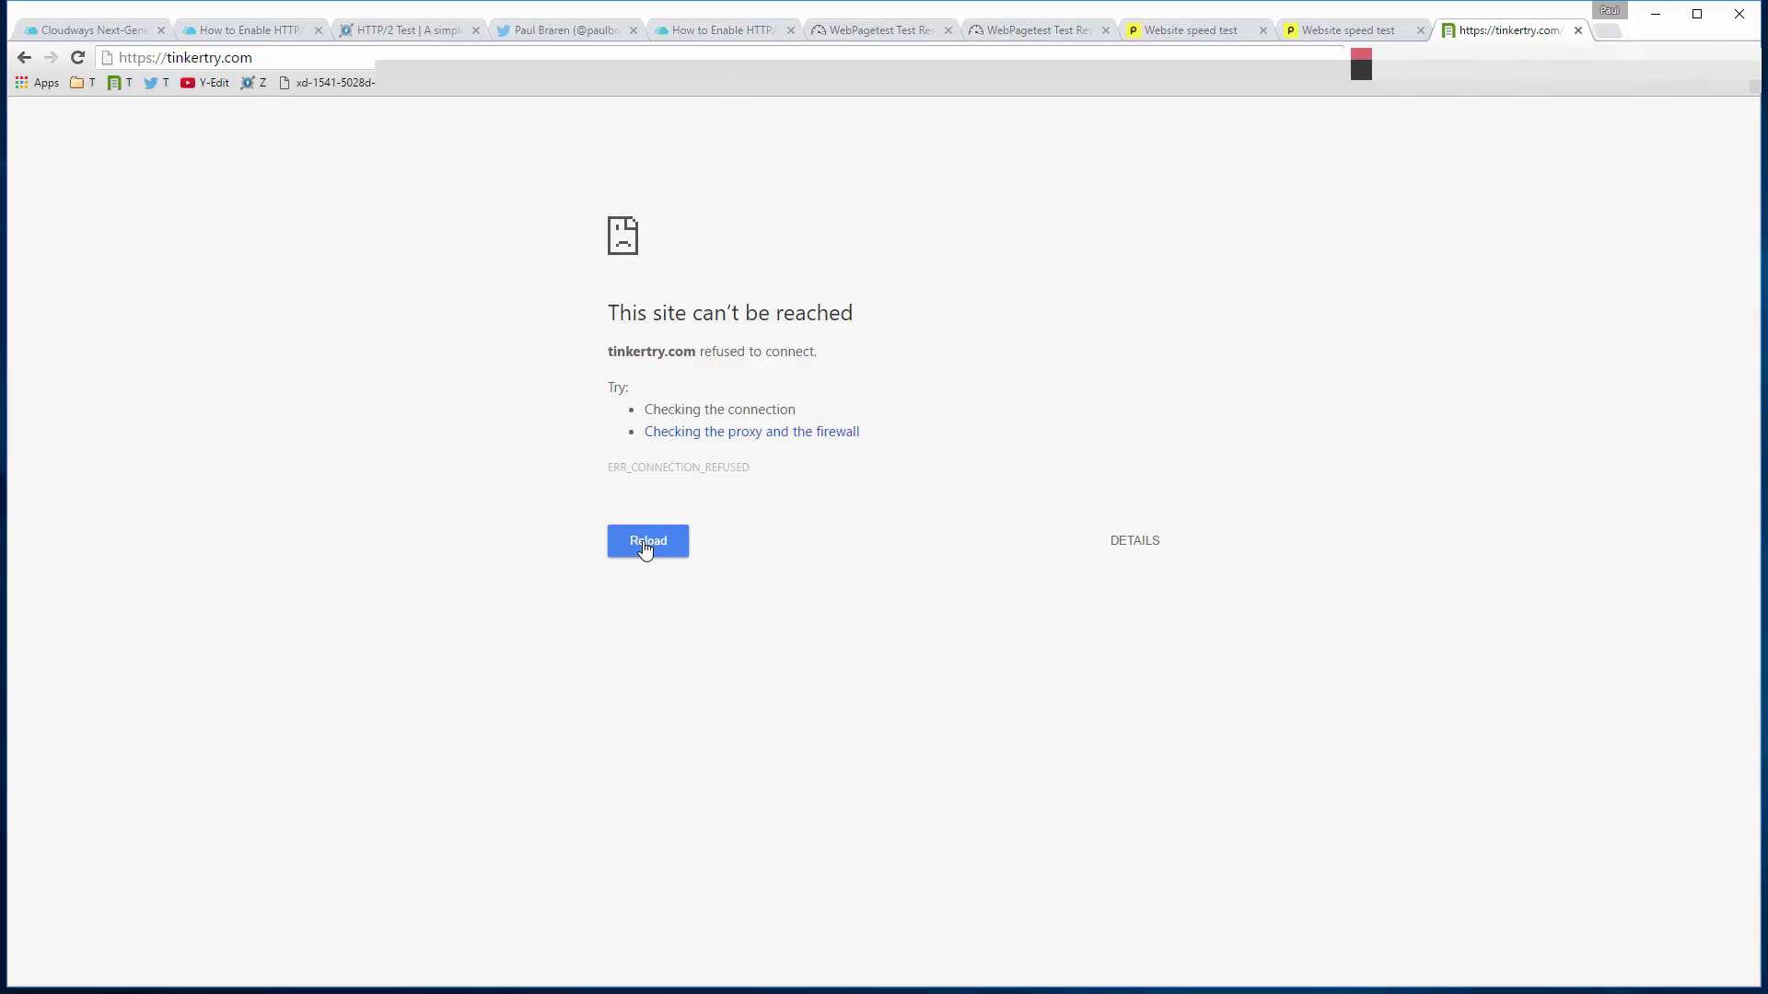
{"action": "left_click", "coordinate": [643, 551]}
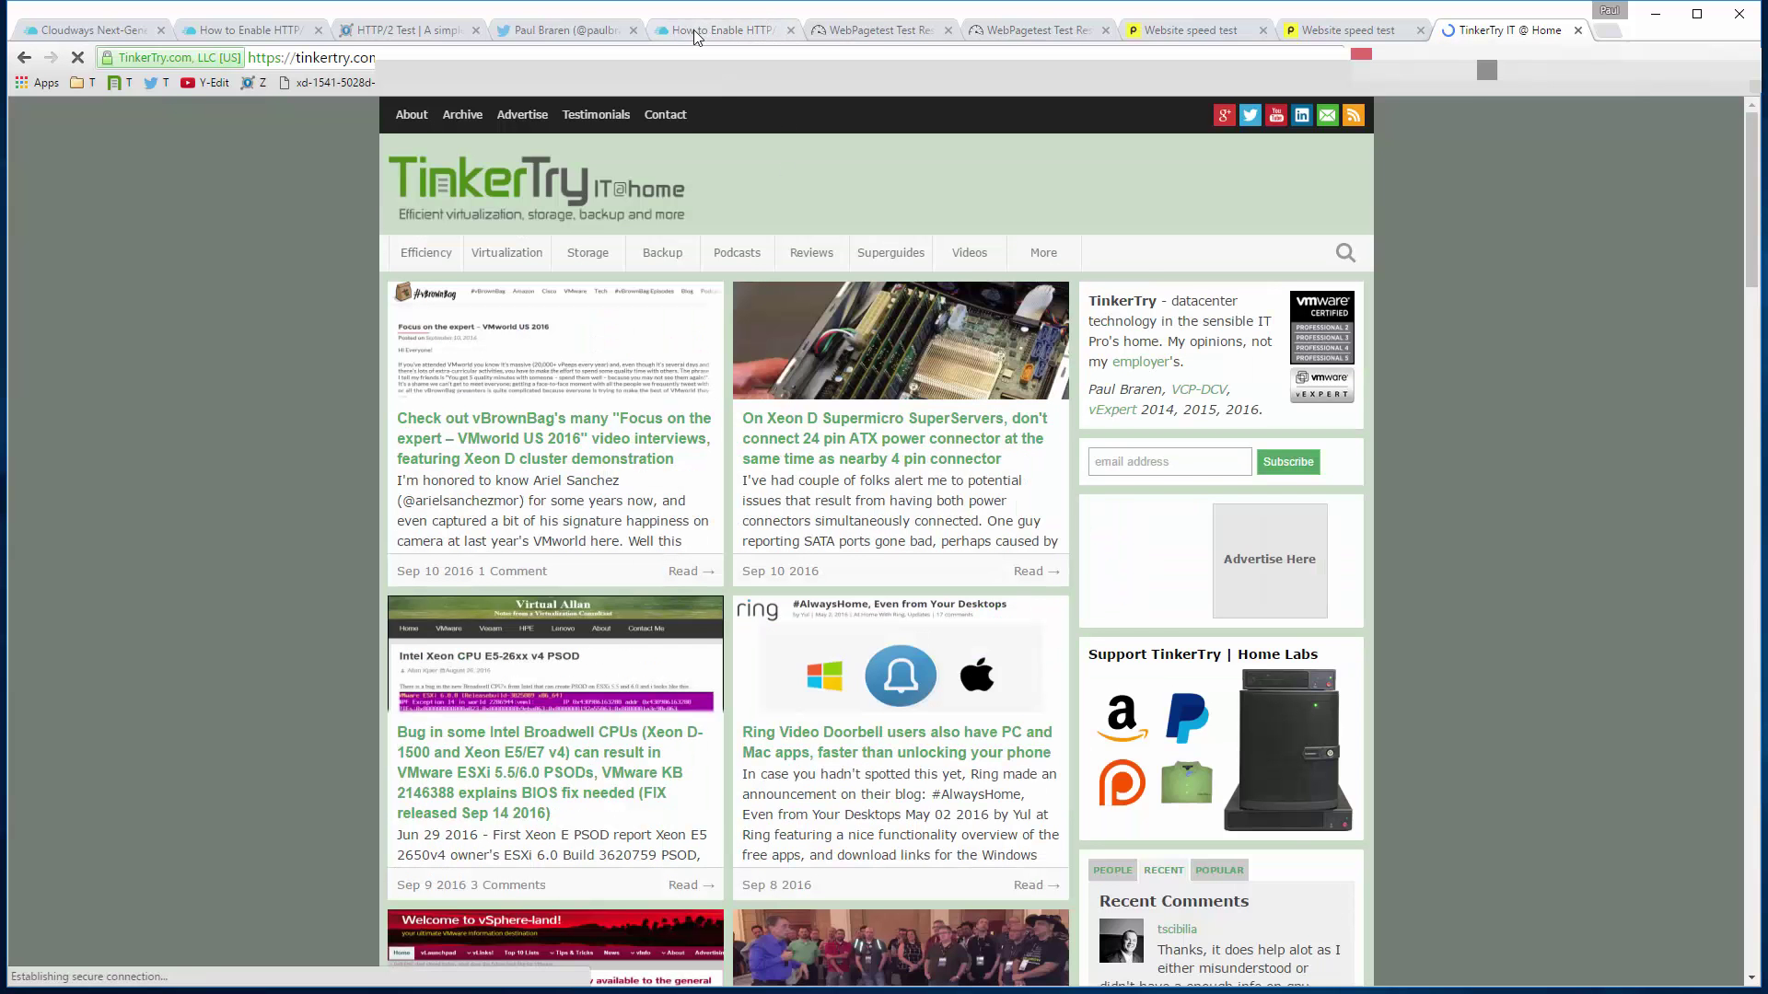
Re-run the KeyCDN HTTP/2 test for tinkertry.com and open TinkerTry's article on the Xeon D SuperServer 24 pin ATX power connector
{"action": "left_click", "coordinate": [398, 30]}
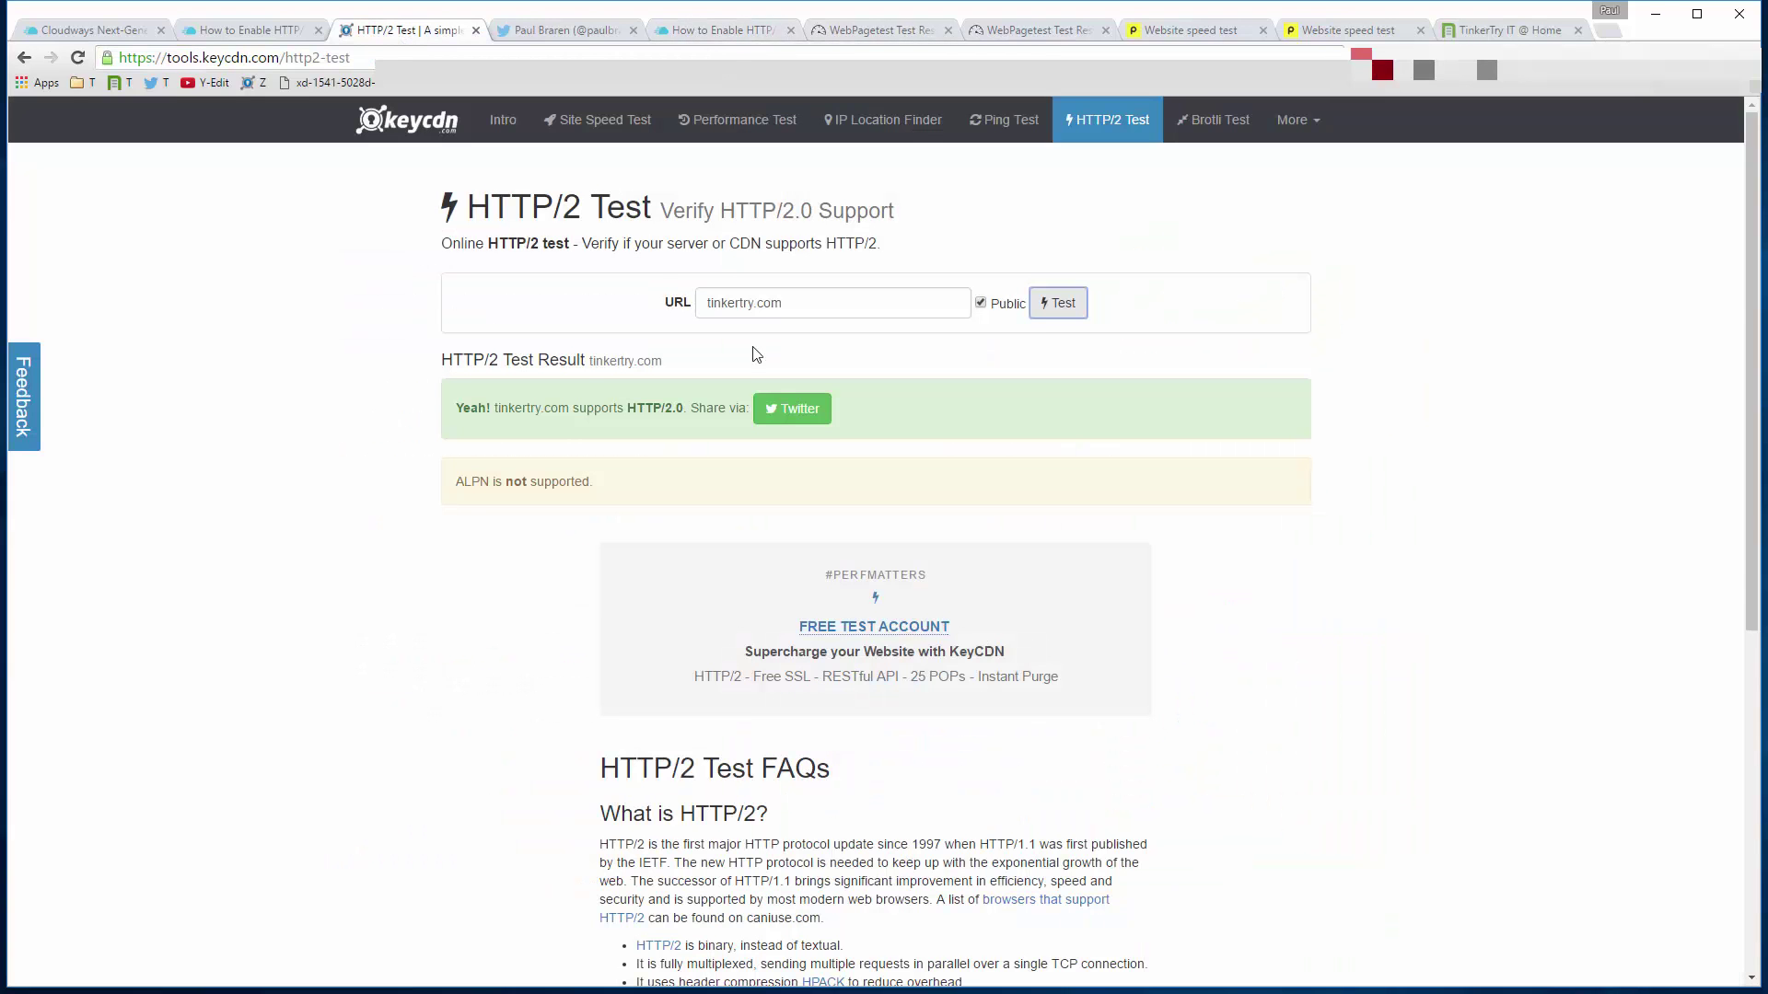
{"action": "left_click", "coordinate": [1065, 307]}
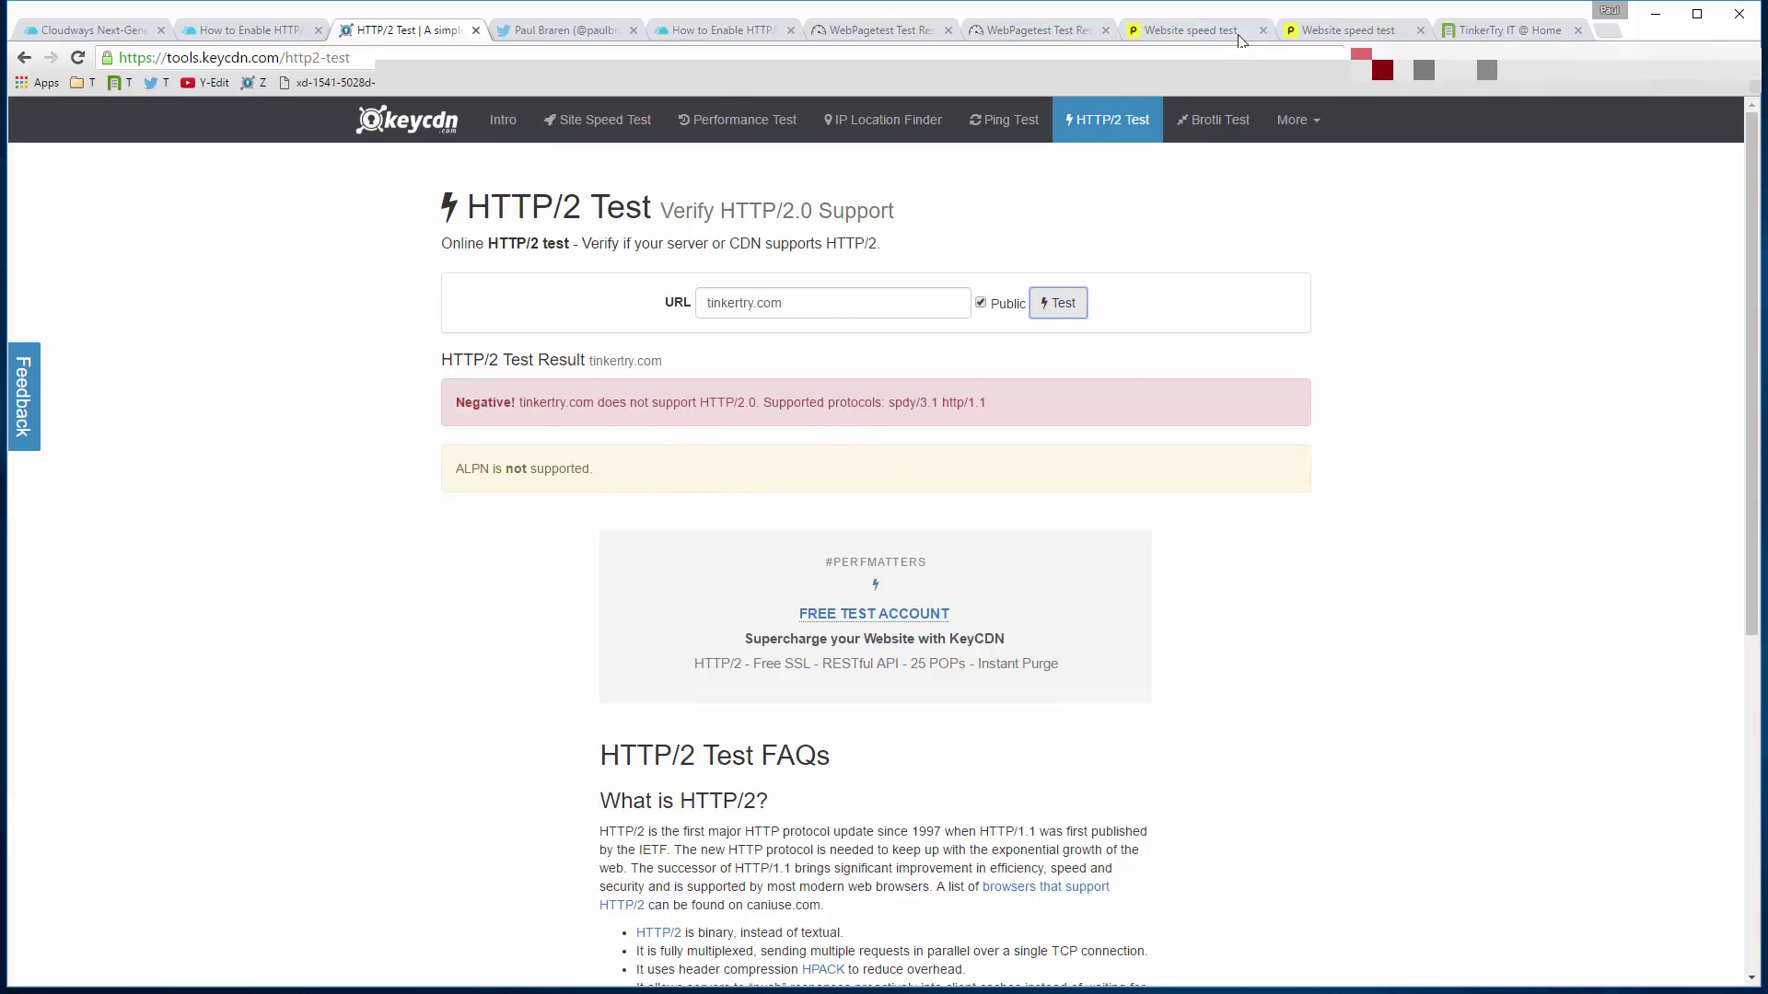
{"action": "left_click", "coordinate": [1469, 22]}
{"action": "left_click", "coordinate": [967, 458]}
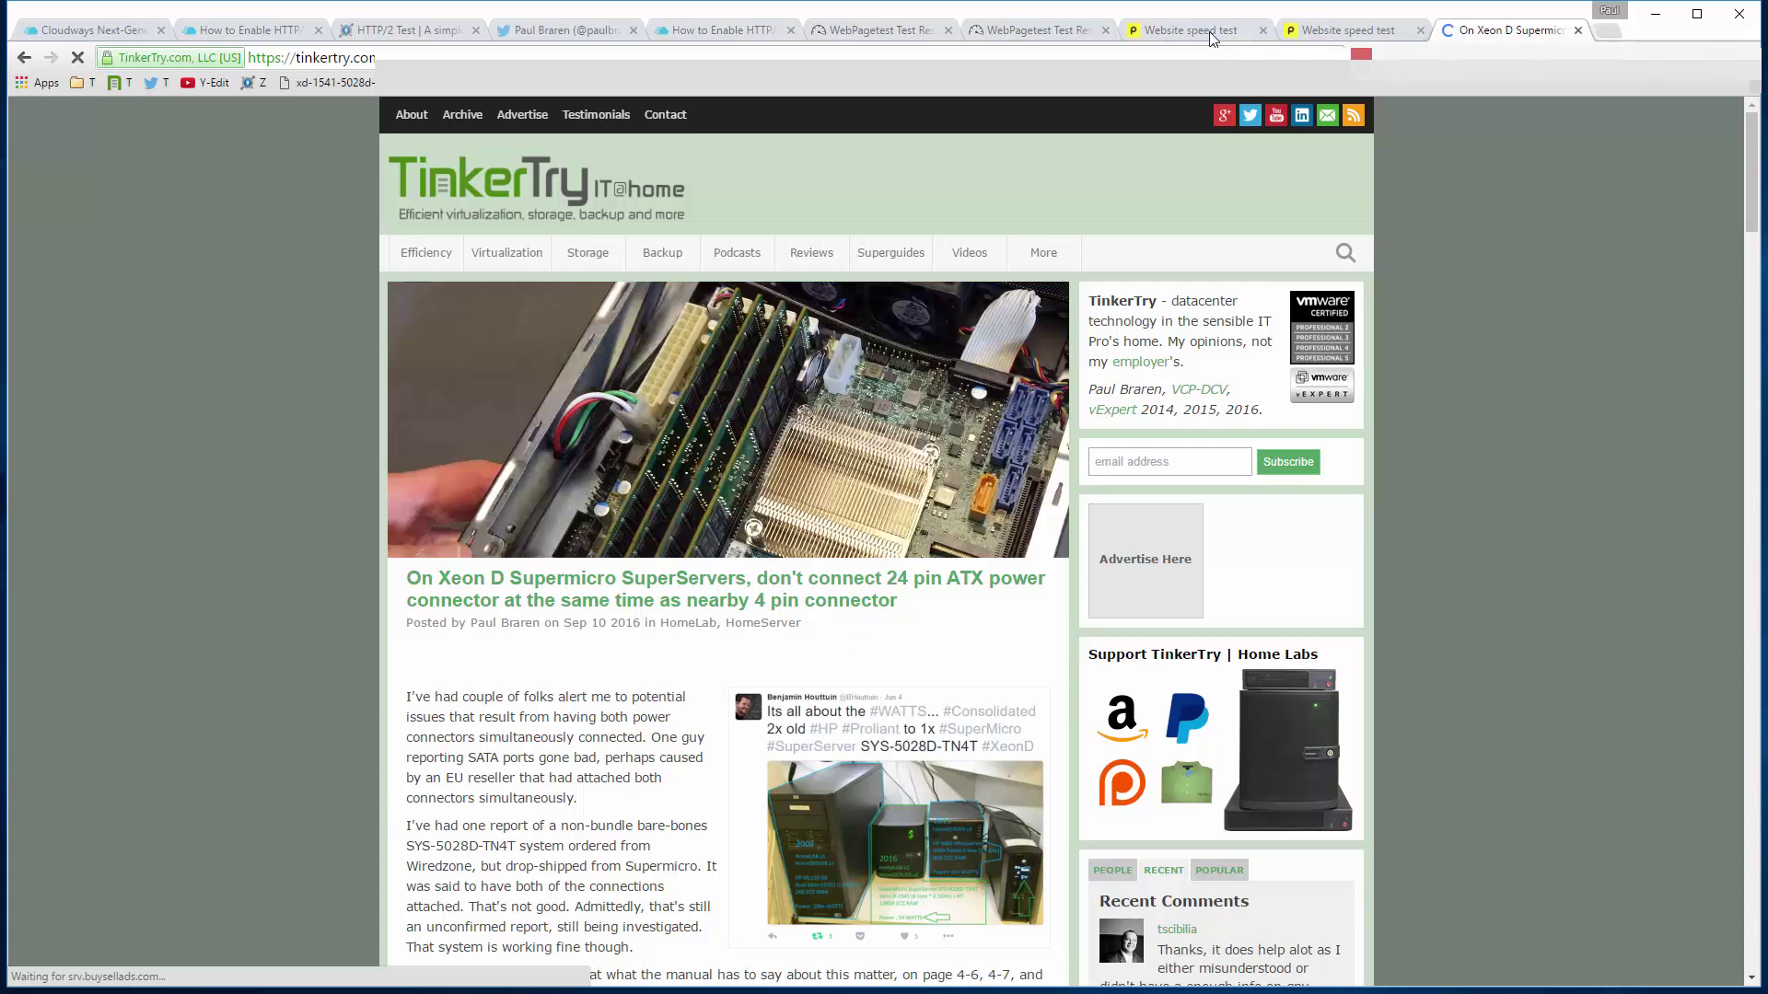
{"action": "left_click", "coordinate": [995, 30]}
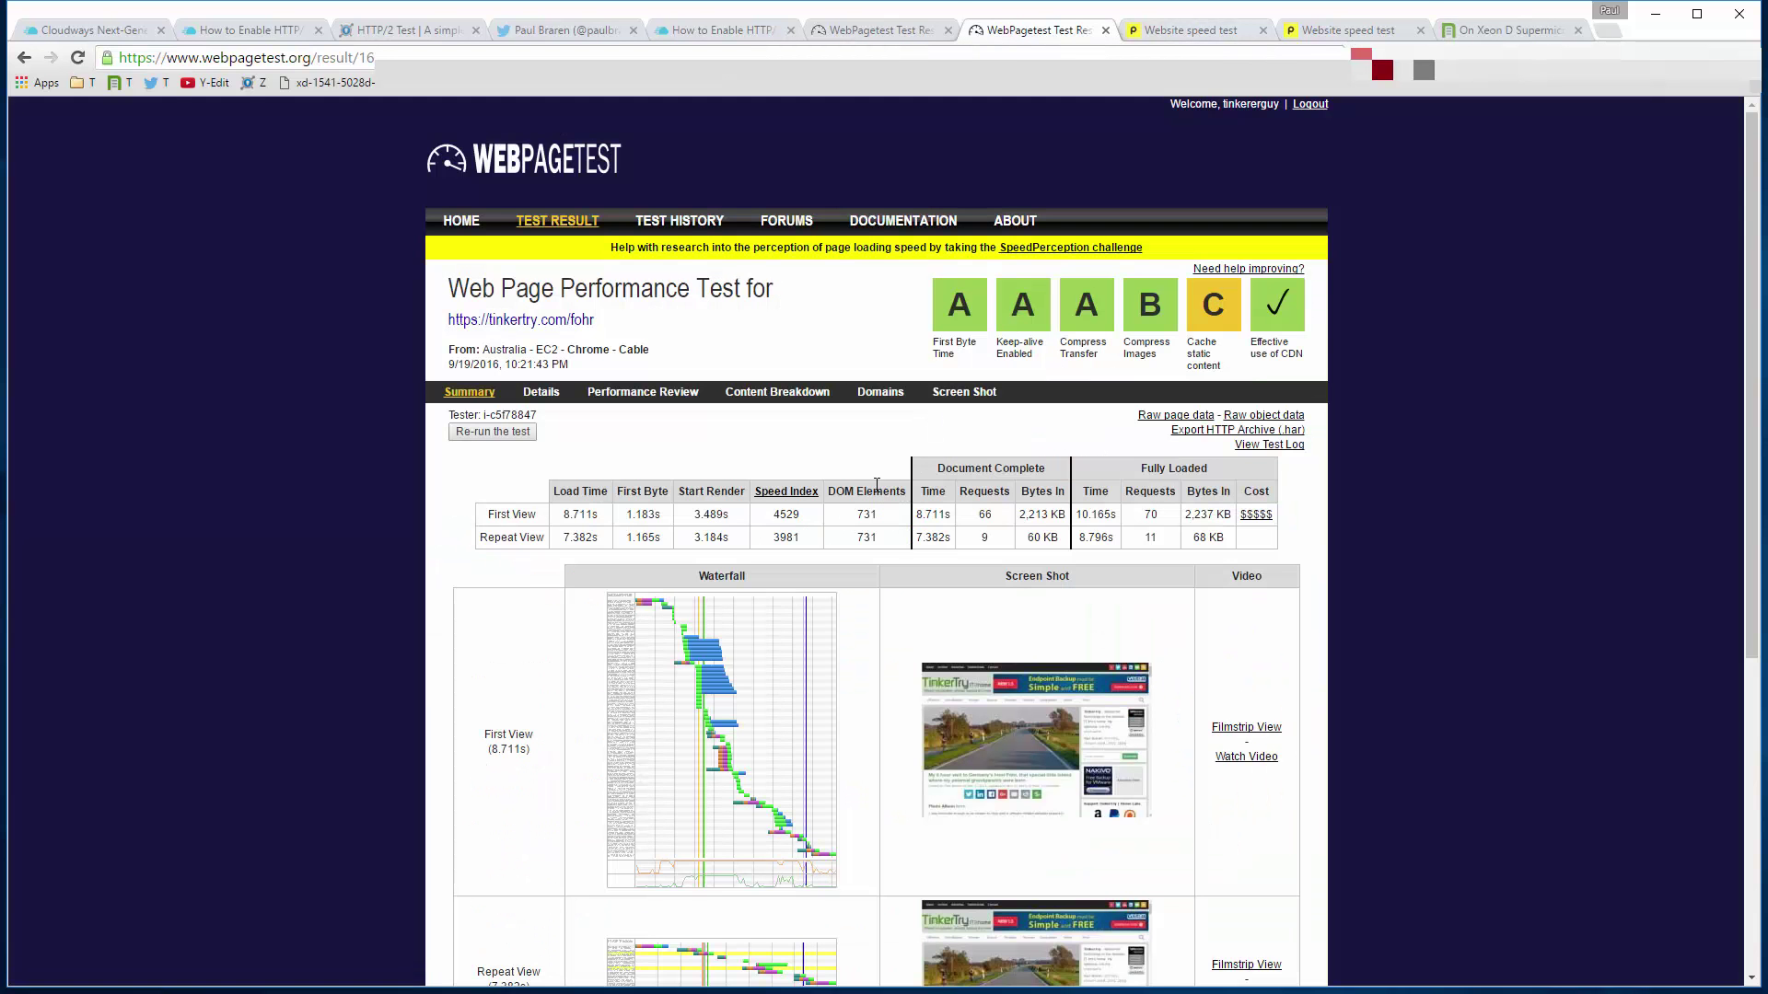
{"action": "left_click", "coordinate": [478, 436]}
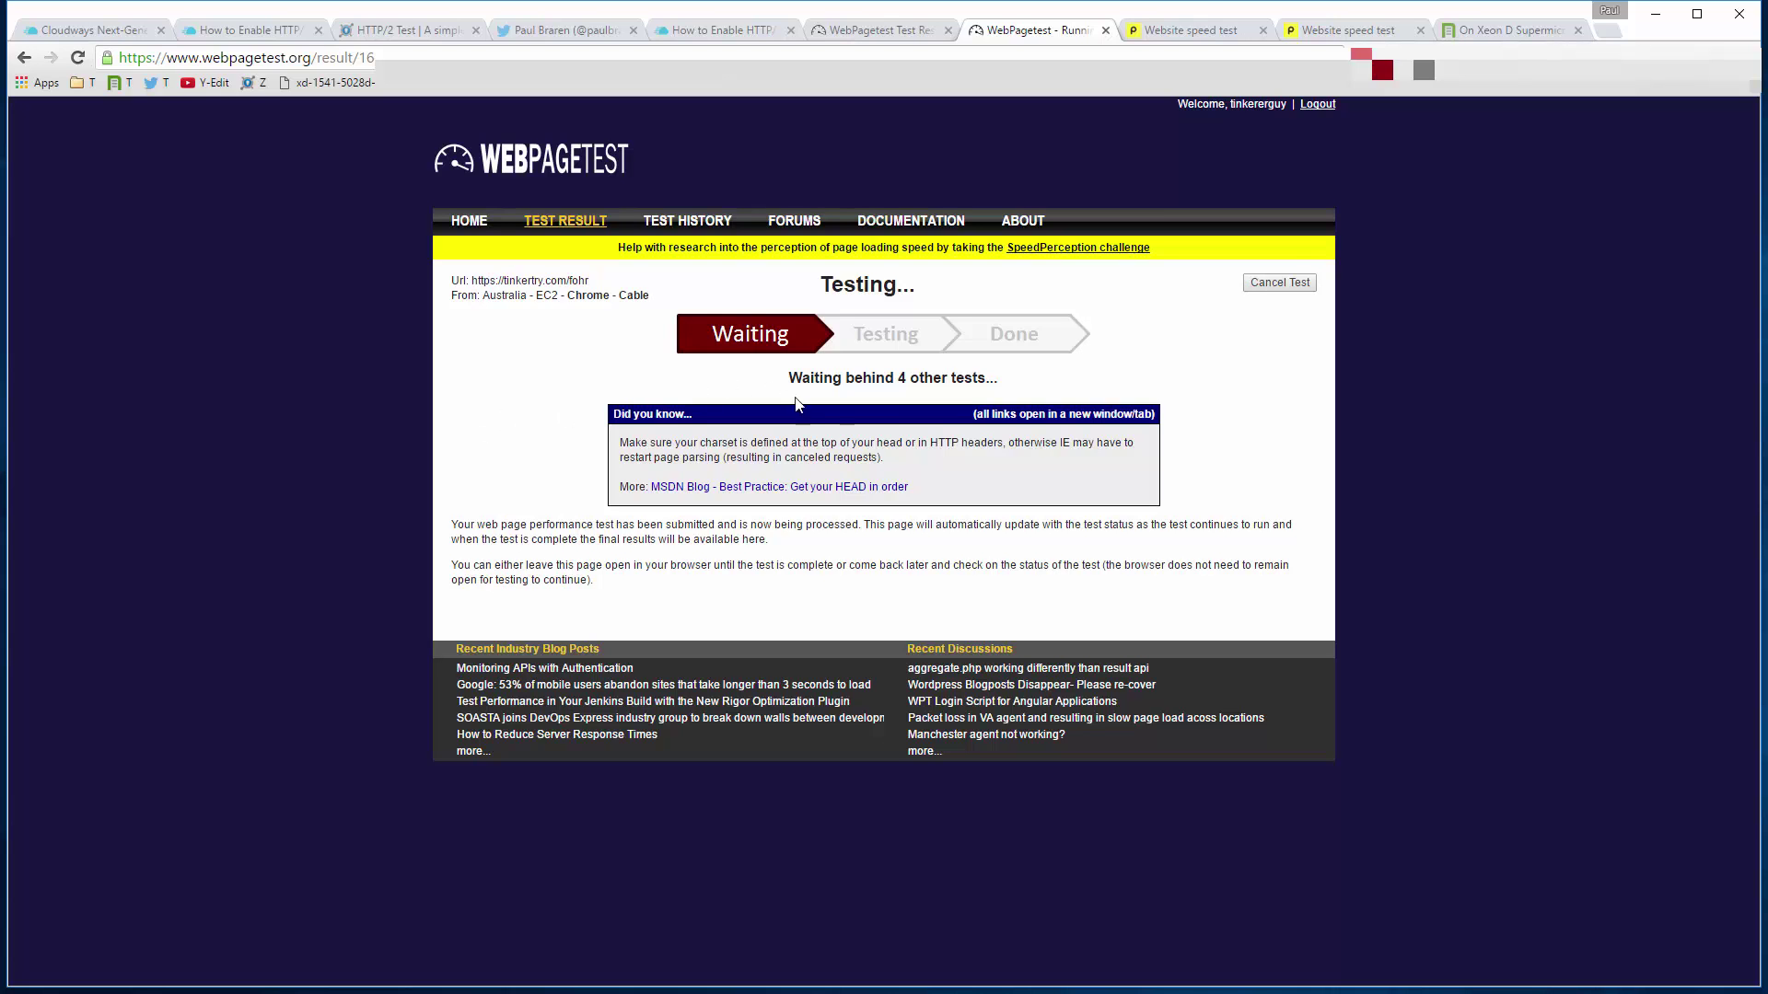
{"action": "left_click", "coordinate": [1192, 32]}
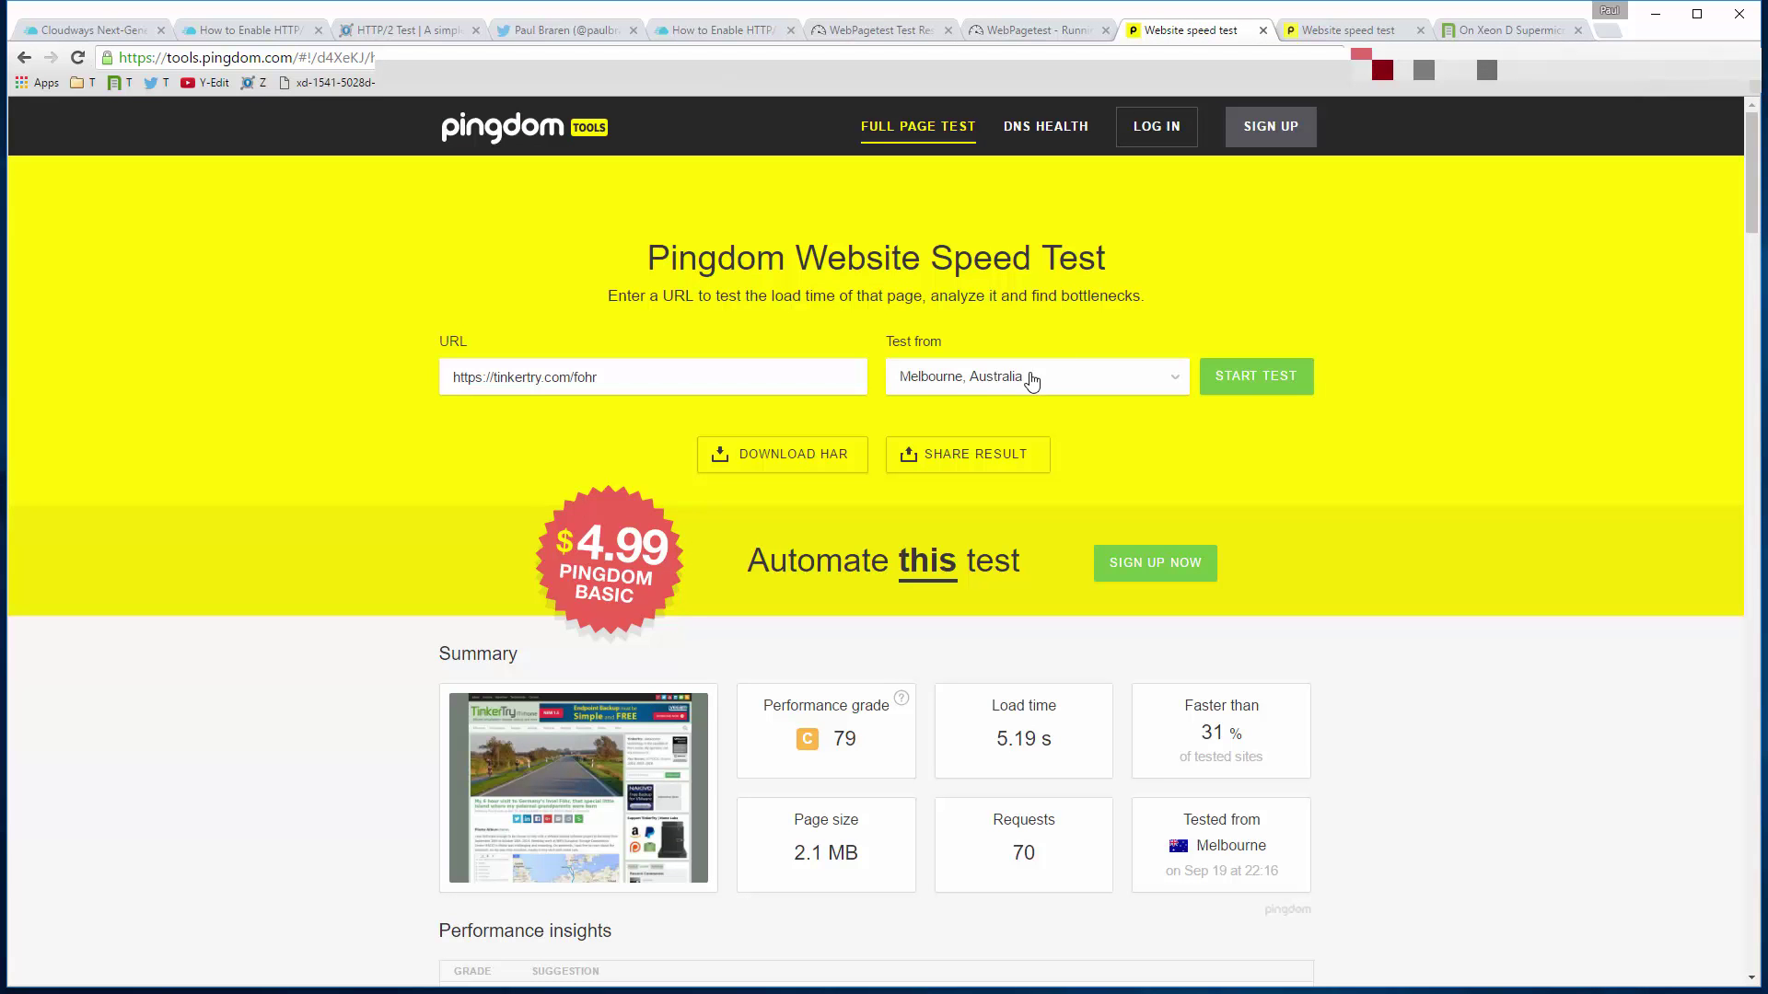
{"action": "left_click", "coordinate": [1269, 381]}
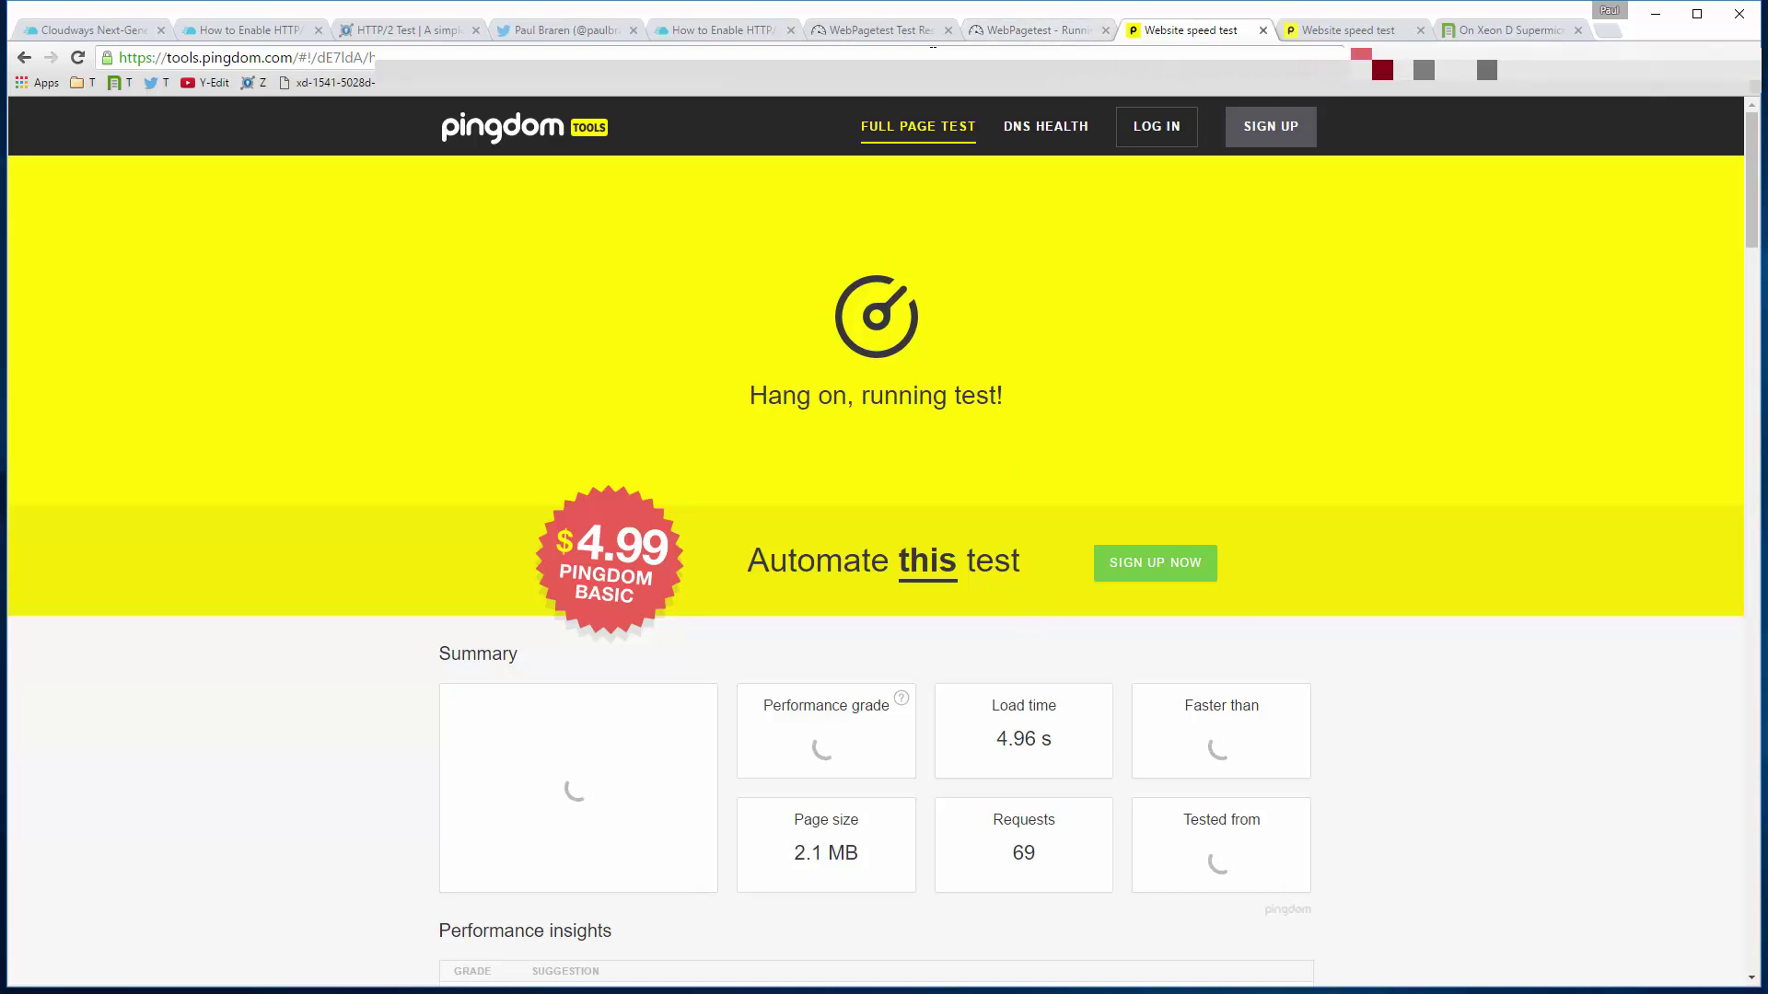
{"action": "left_click", "coordinate": [868, 38]}
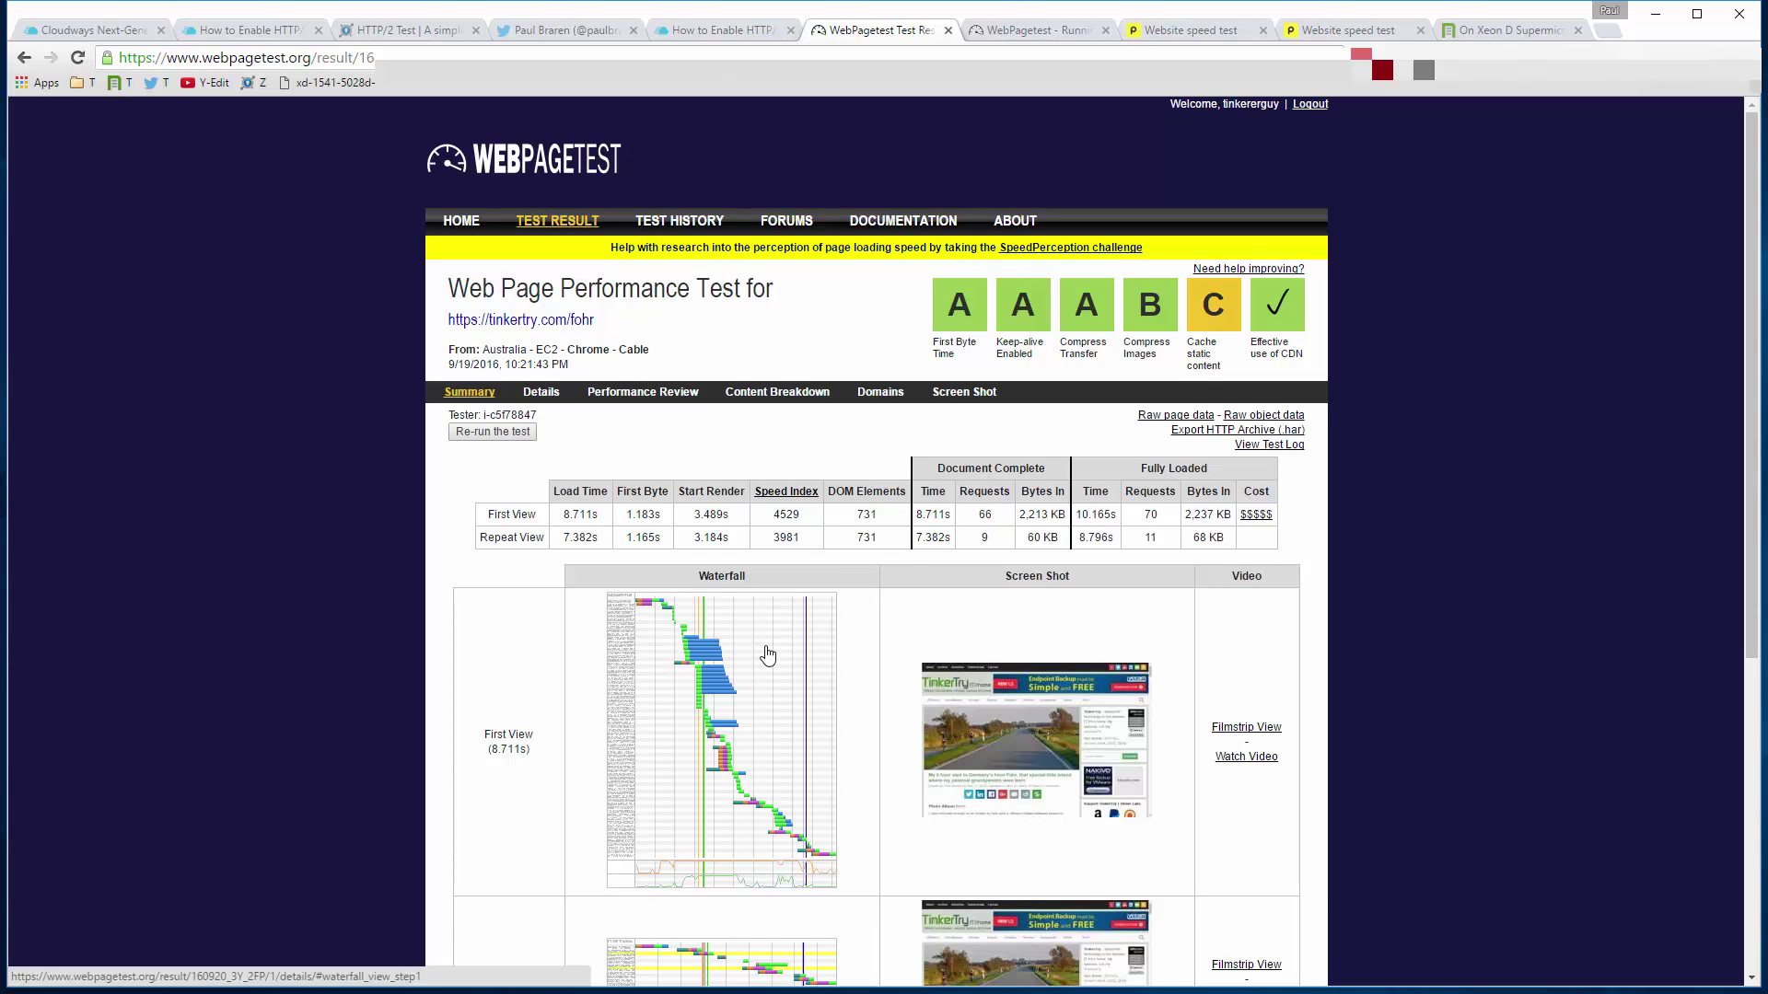
{"action": "scroll", "coordinate": [764, 655], "scroll_direction": "down", "scroll_amount": 1}
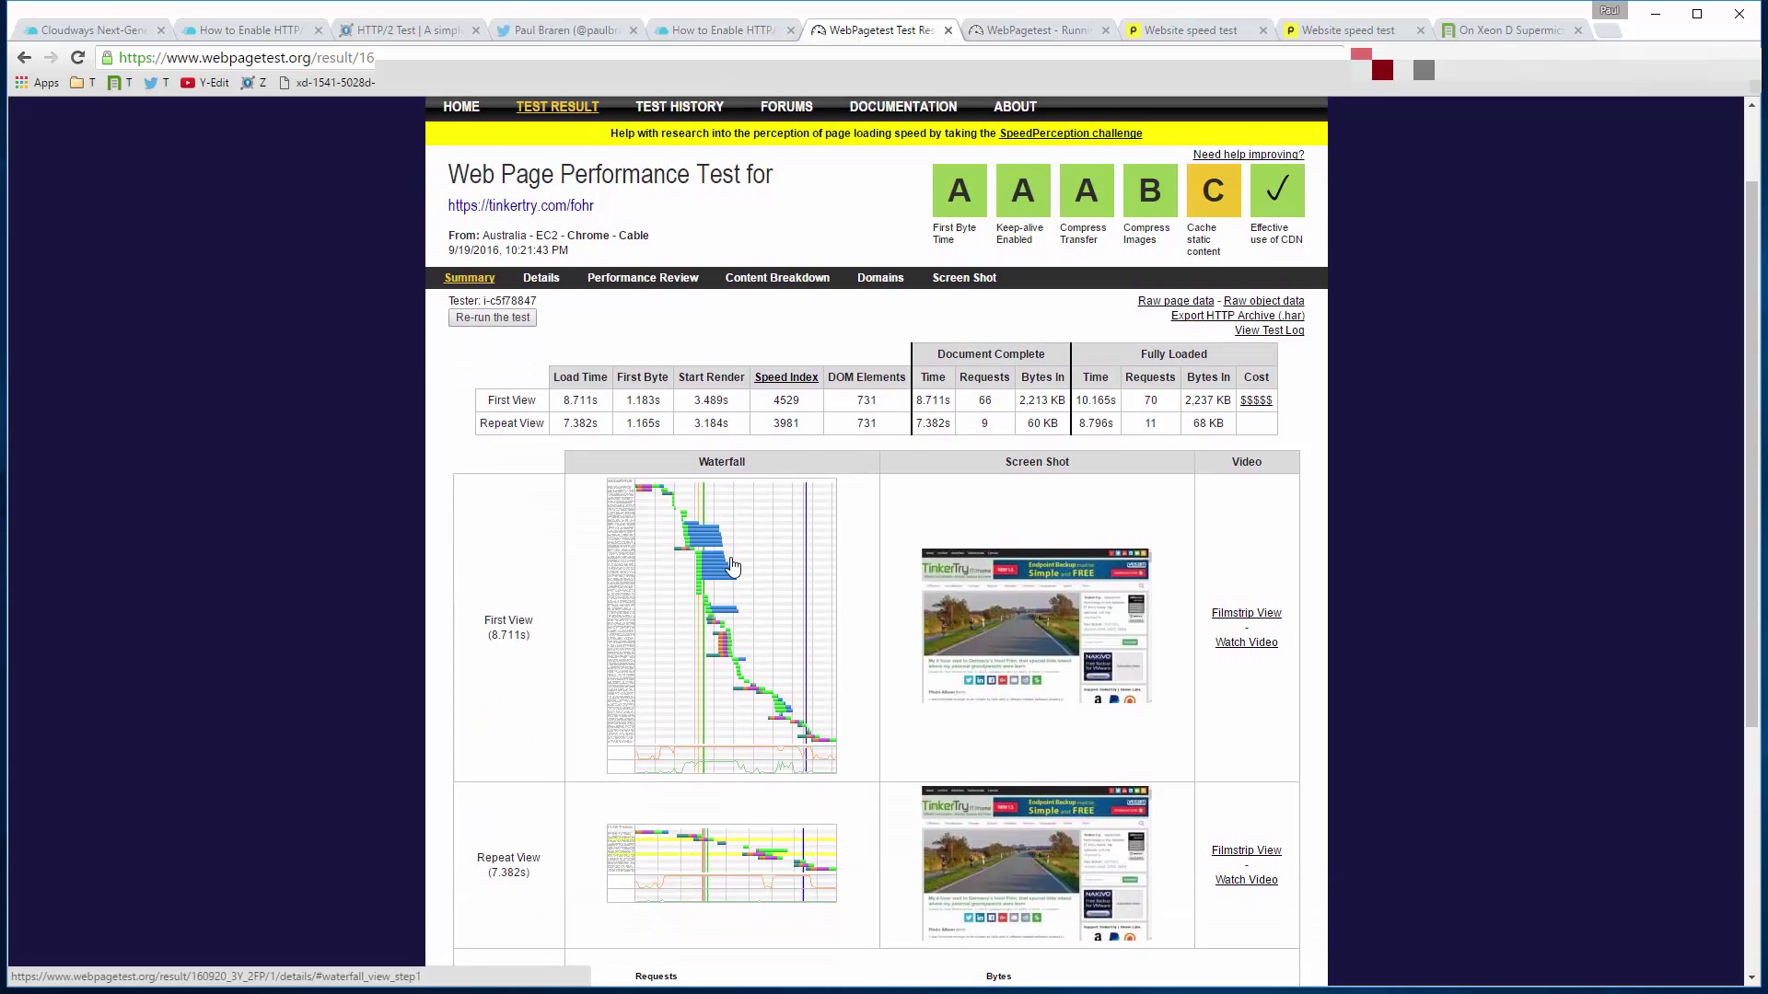
{"action": "scroll", "coordinate": [733, 566], "scroll_direction": "down", "scroll_amount": 4}
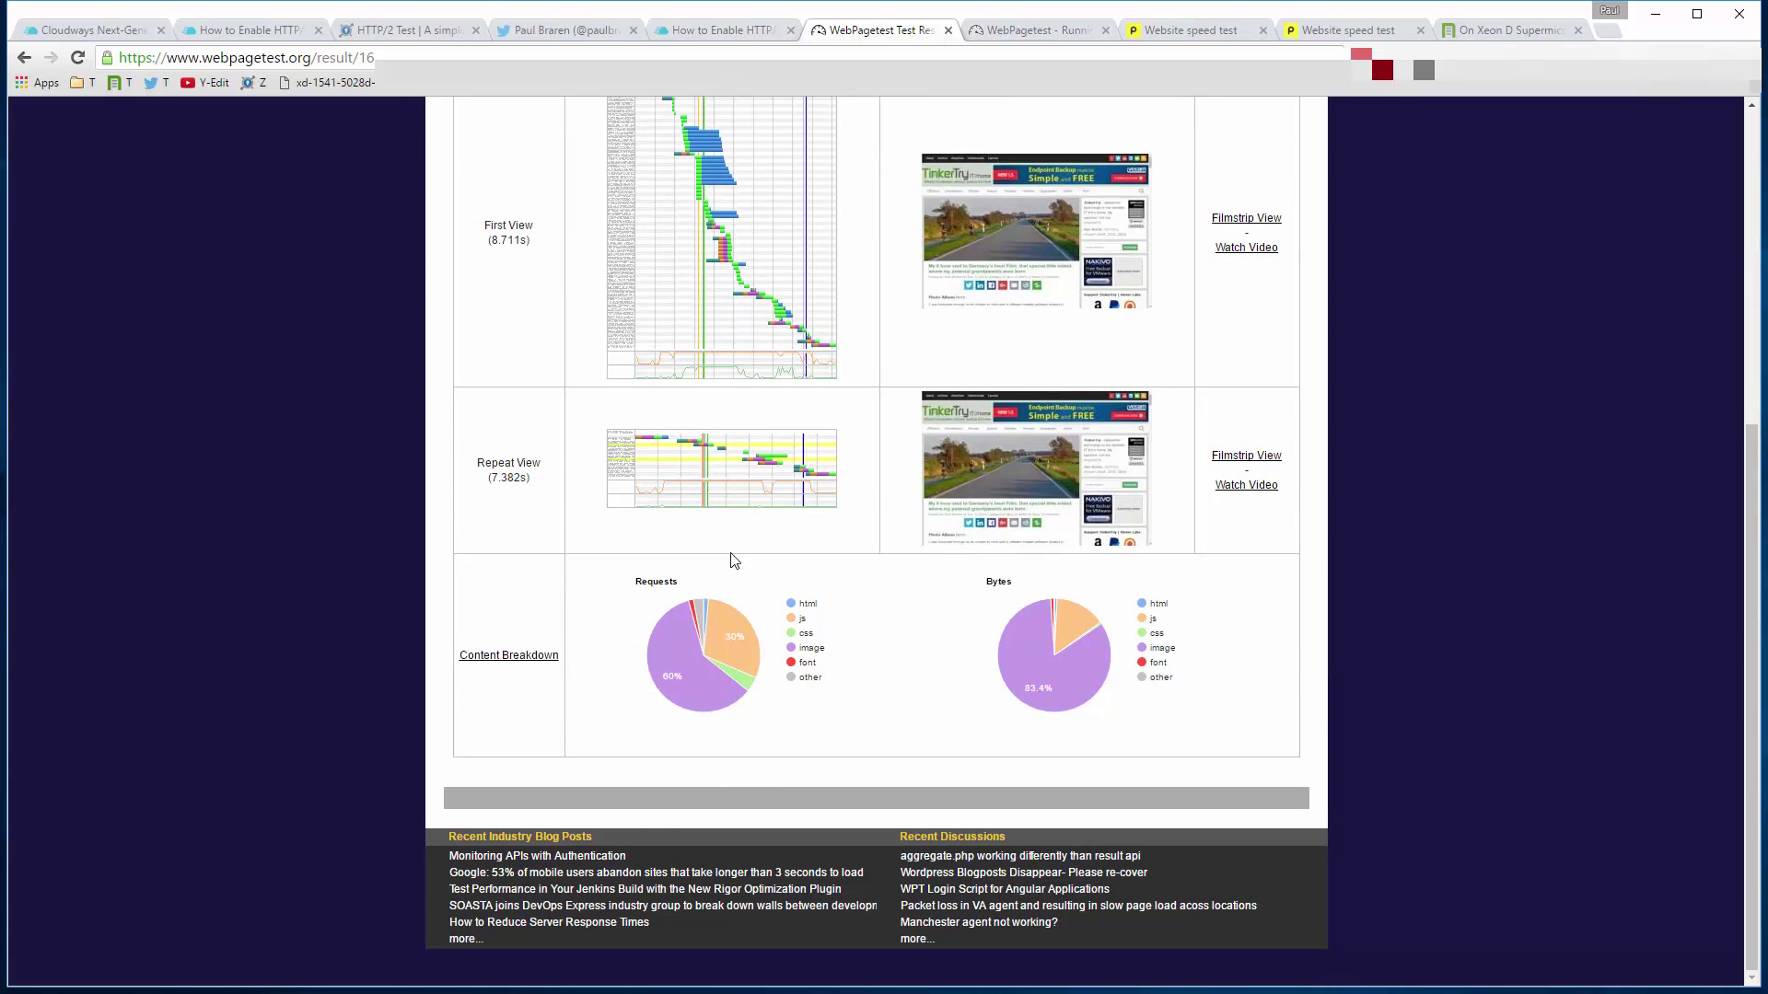
{"action": "scroll", "coordinate": [714, 476], "scroll_direction": "up", "scroll_amount": 10}
{"action": "left_click", "coordinate": [684, 706]}
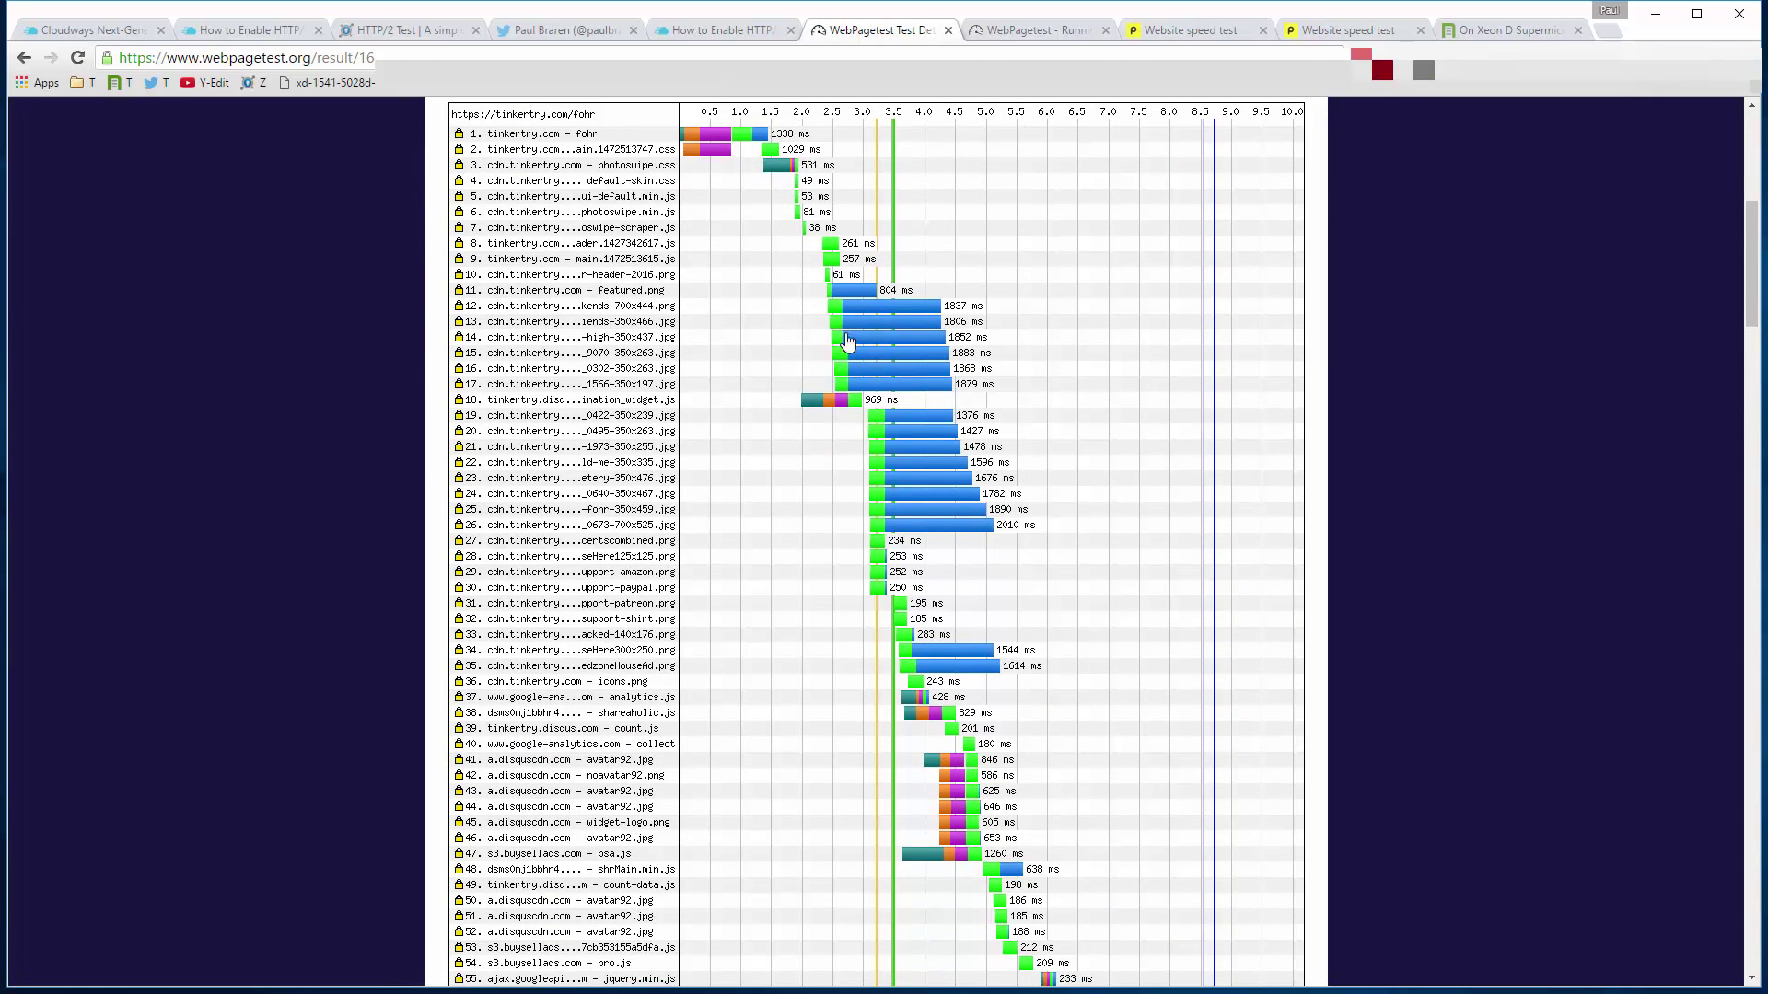
{"action": "scroll", "coordinate": [939, 525], "scroll_direction": "down", "scroll_amount": 7}
{"action": "scroll", "coordinate": [939, 525], "scroll_direction": "up", "scroll_amount": 3}
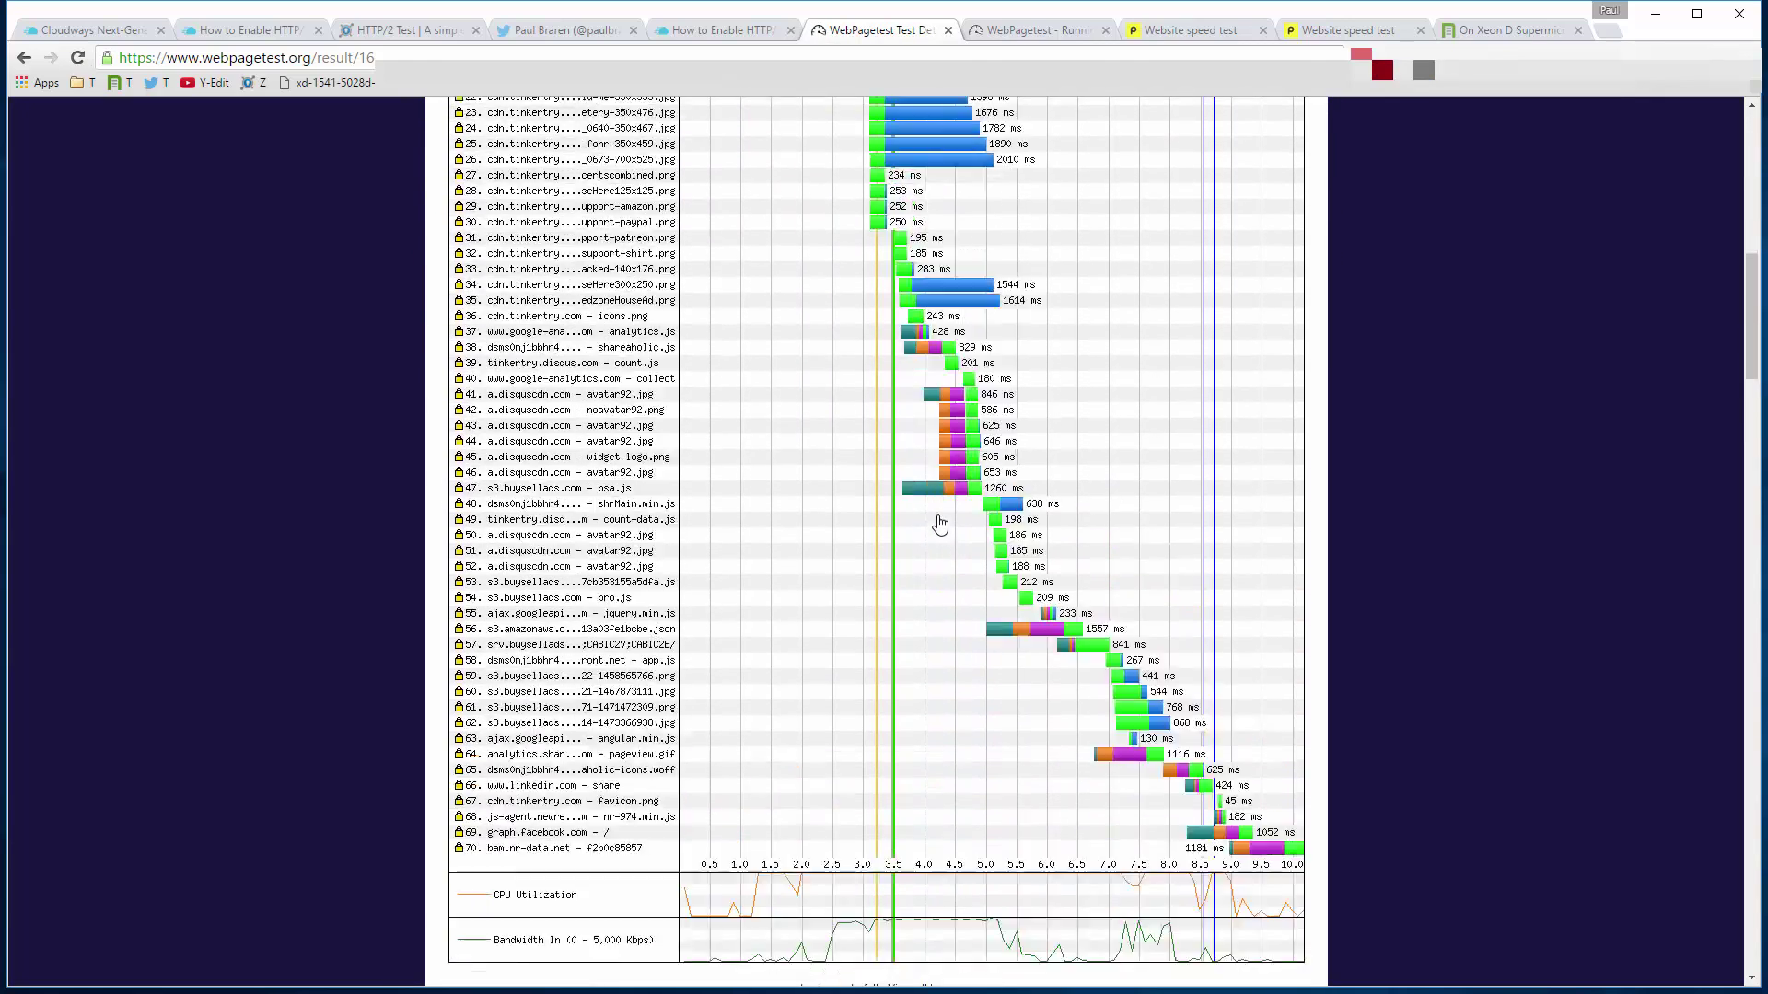
{"action": "scroll", "coordinate": [940, 525], "scroll_direction": "up", "scroll_amount": 10}
{"action": "scroll", "coordinate": [939, 520], "scroll_direction": "down", "scroll_amount": 2}
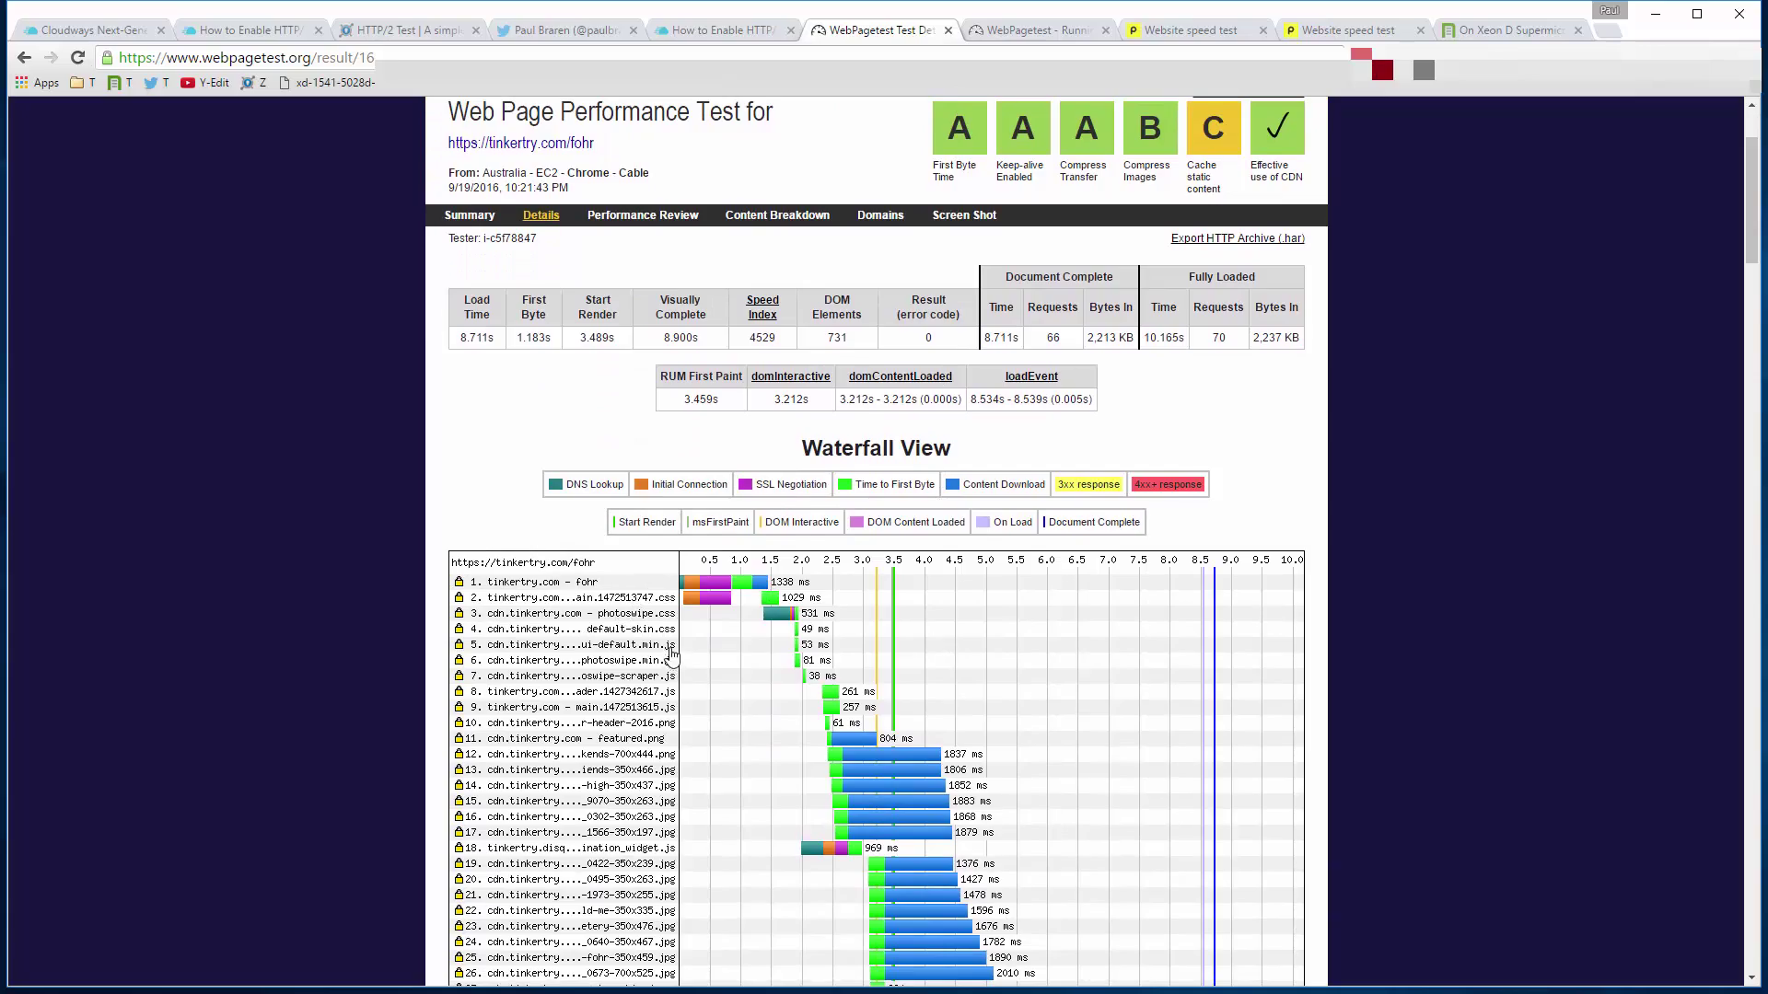
Look through the earlier result's connection view and request details, and expand all of its request headers
{"action": "scroll", "coordinate": [672, 661], "scroll_direction": "down", "scroll_amount": 12}
{"action": "scroll", "coordinate": [577, 789], "scroll_direction": "down", "scroll_amount": 17}
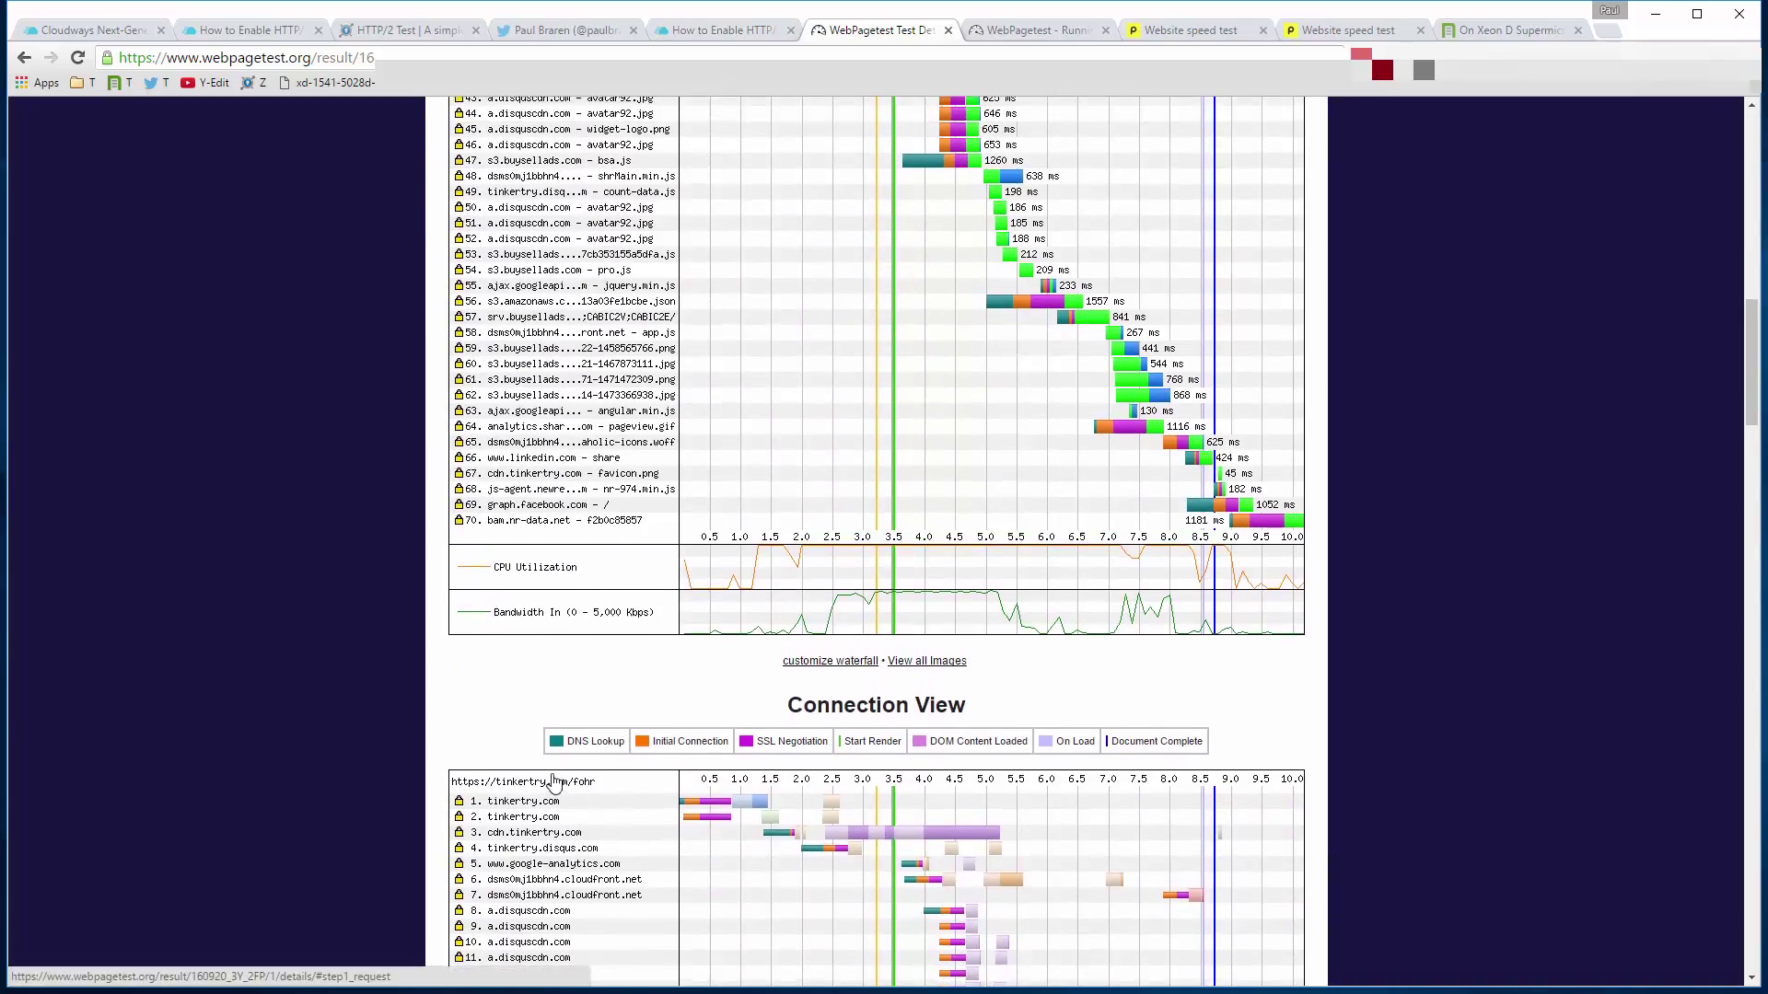
{"action": "scroll", "coordinate": [633, 785], "scroll_direction": "up", "scroll_amount": 4}
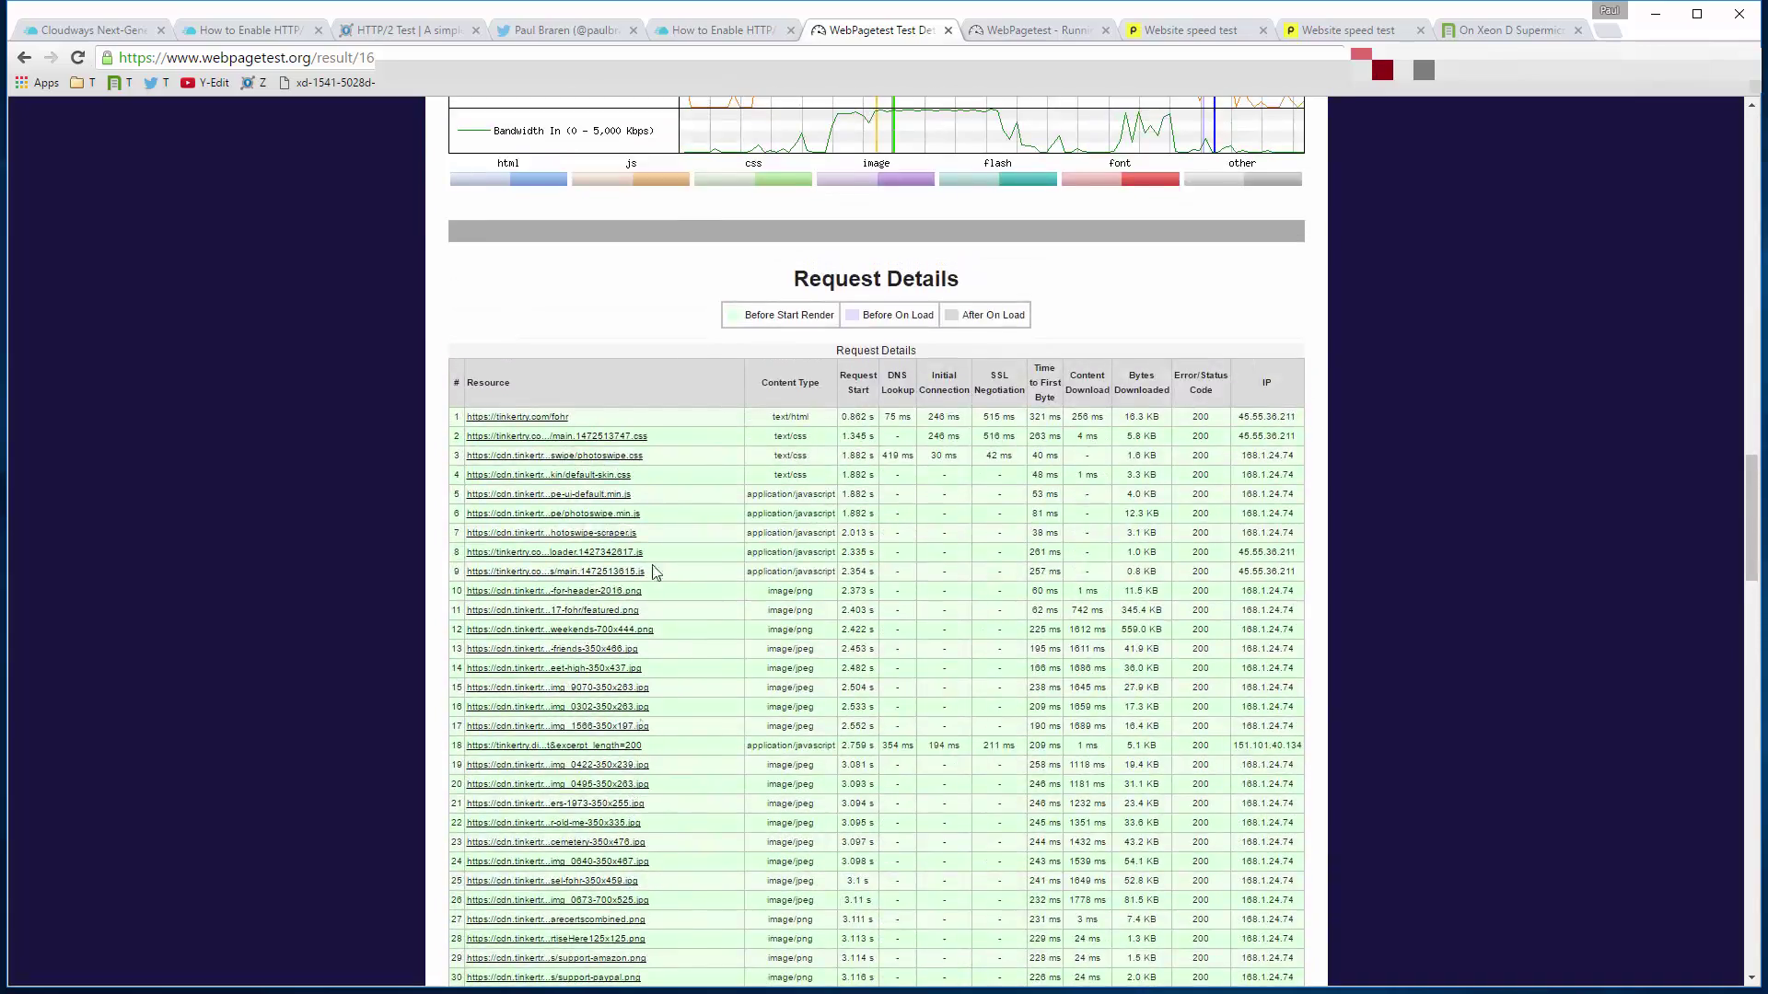
{"action": "scroll", "coordinate": [663, 451], "scroll_direction": "down", "scroll_amount": 6}
{"action": "scroll", "coordinate": [682, 456], "scroll_direction": "down", "scroll_amount": 14}
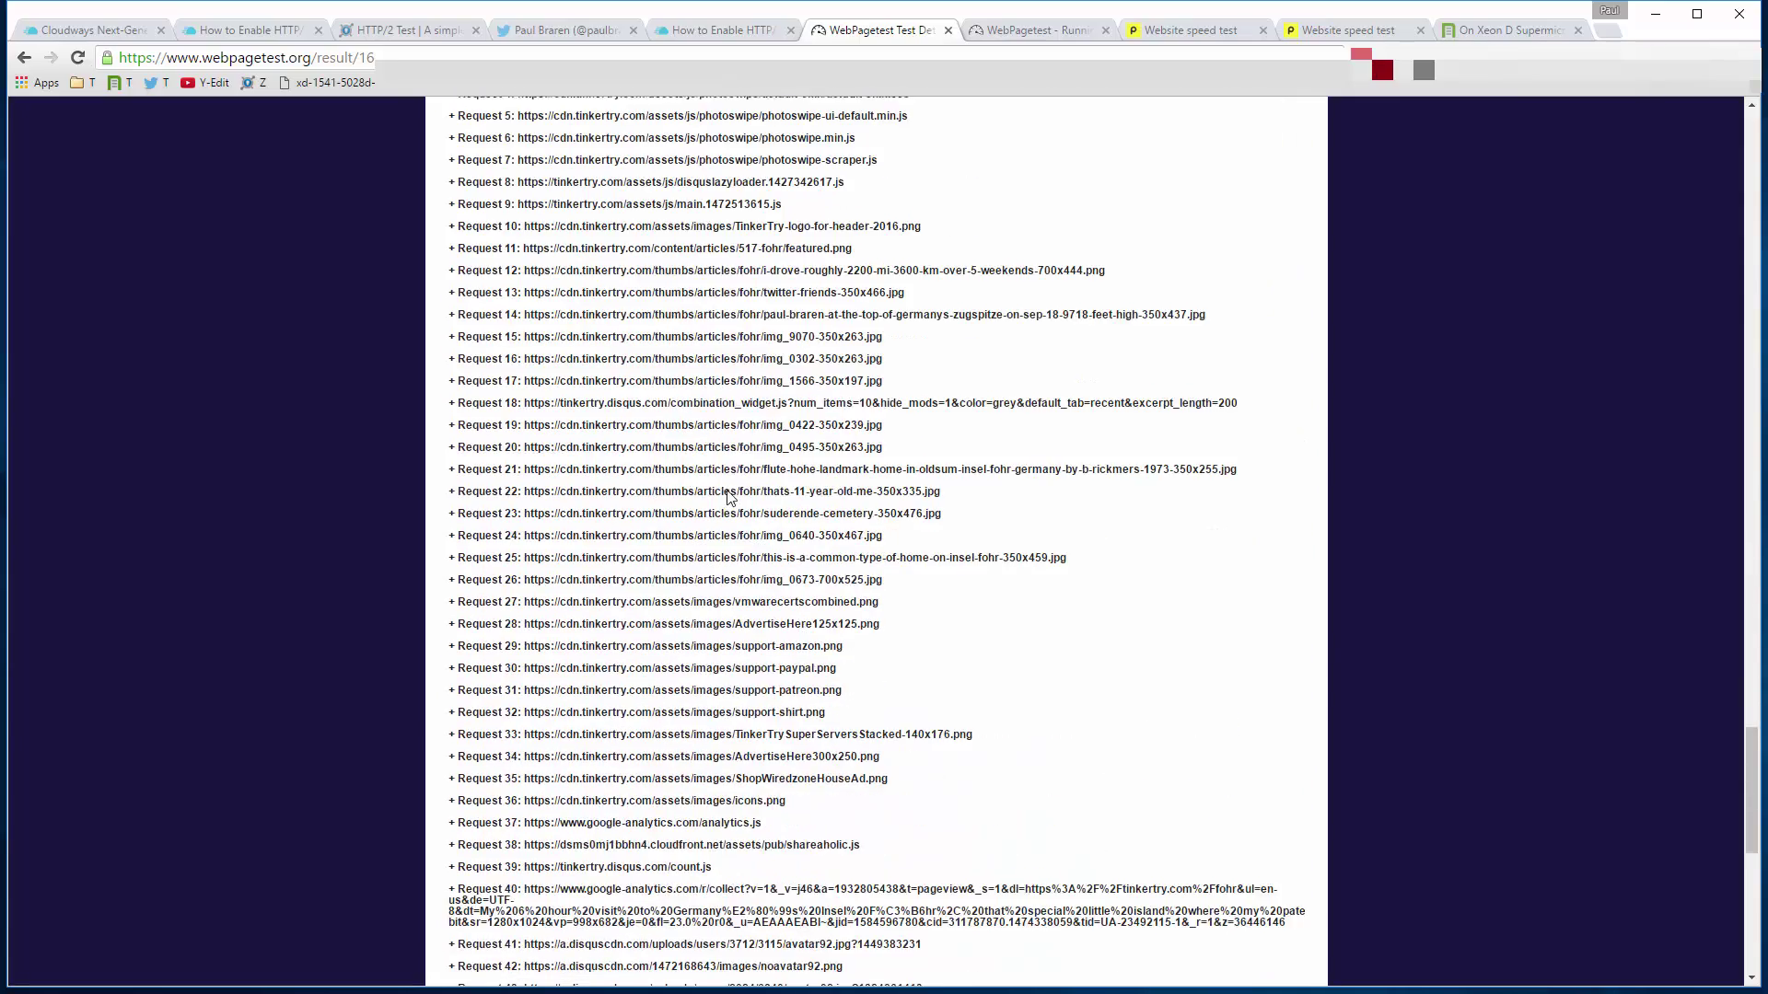
{"action": "scroll", "coordinate": [730, 497], "scroll_direction": "up", "scroll_amount": 5}
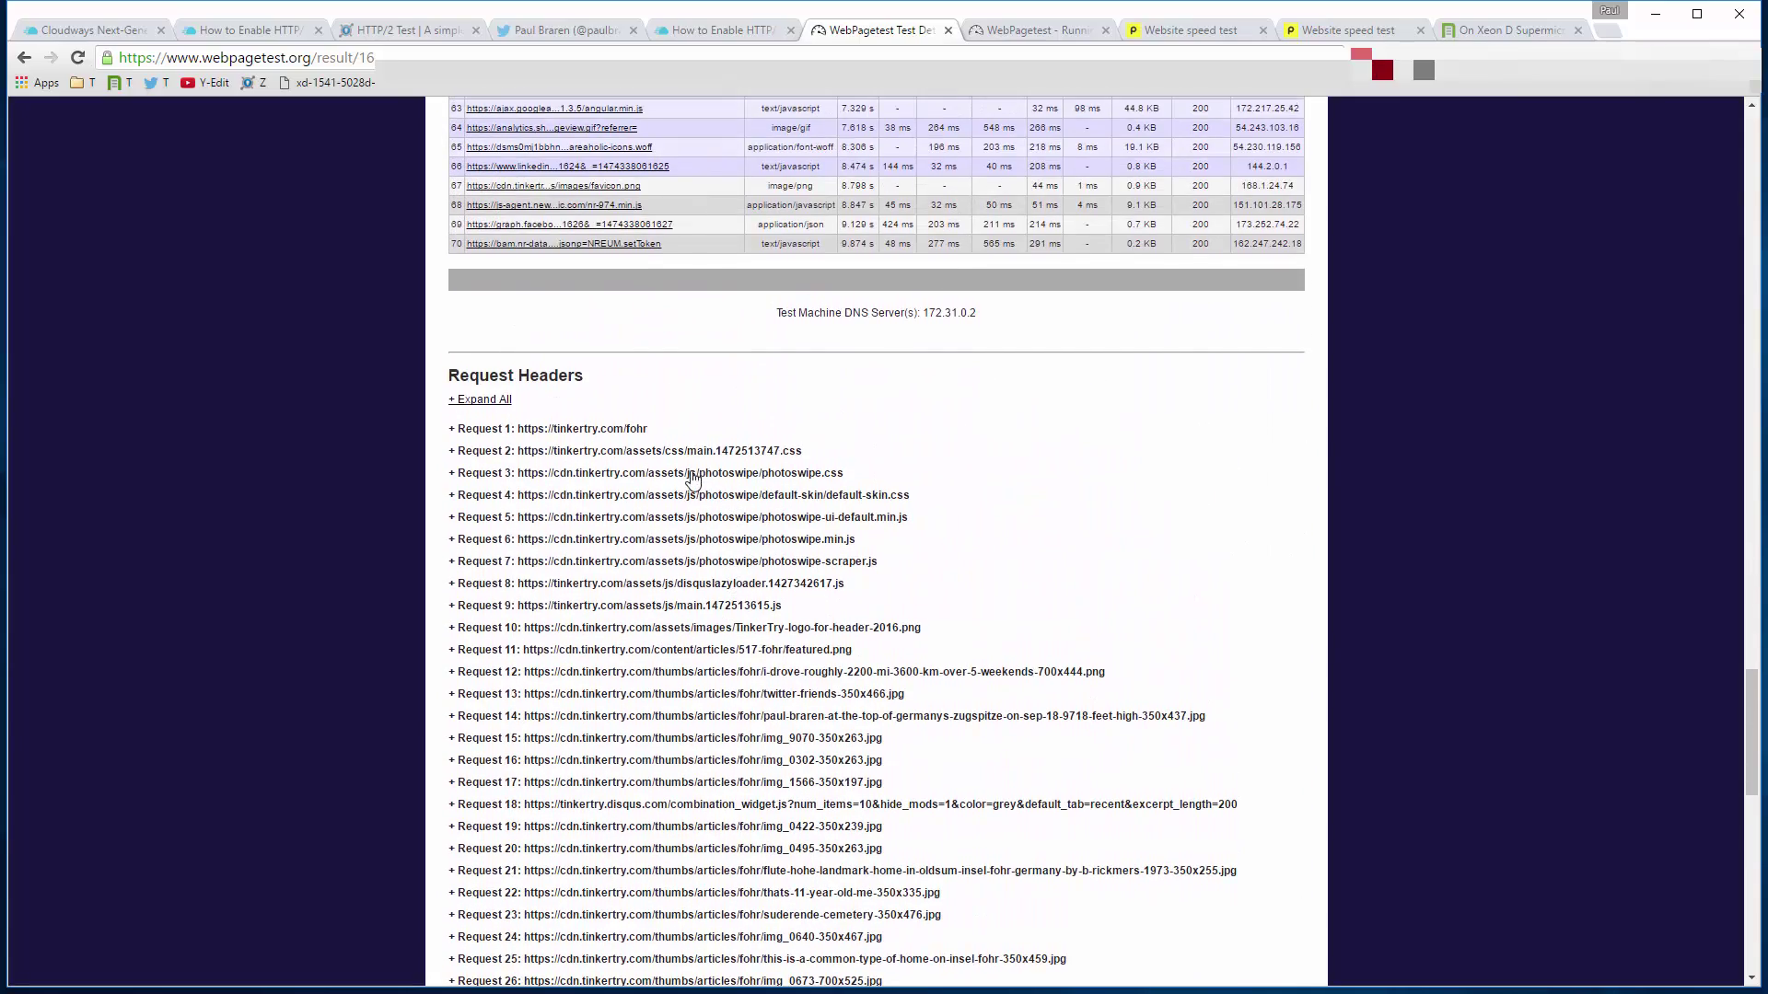
{"action": "left_click", "coordinate": [464, 401]}
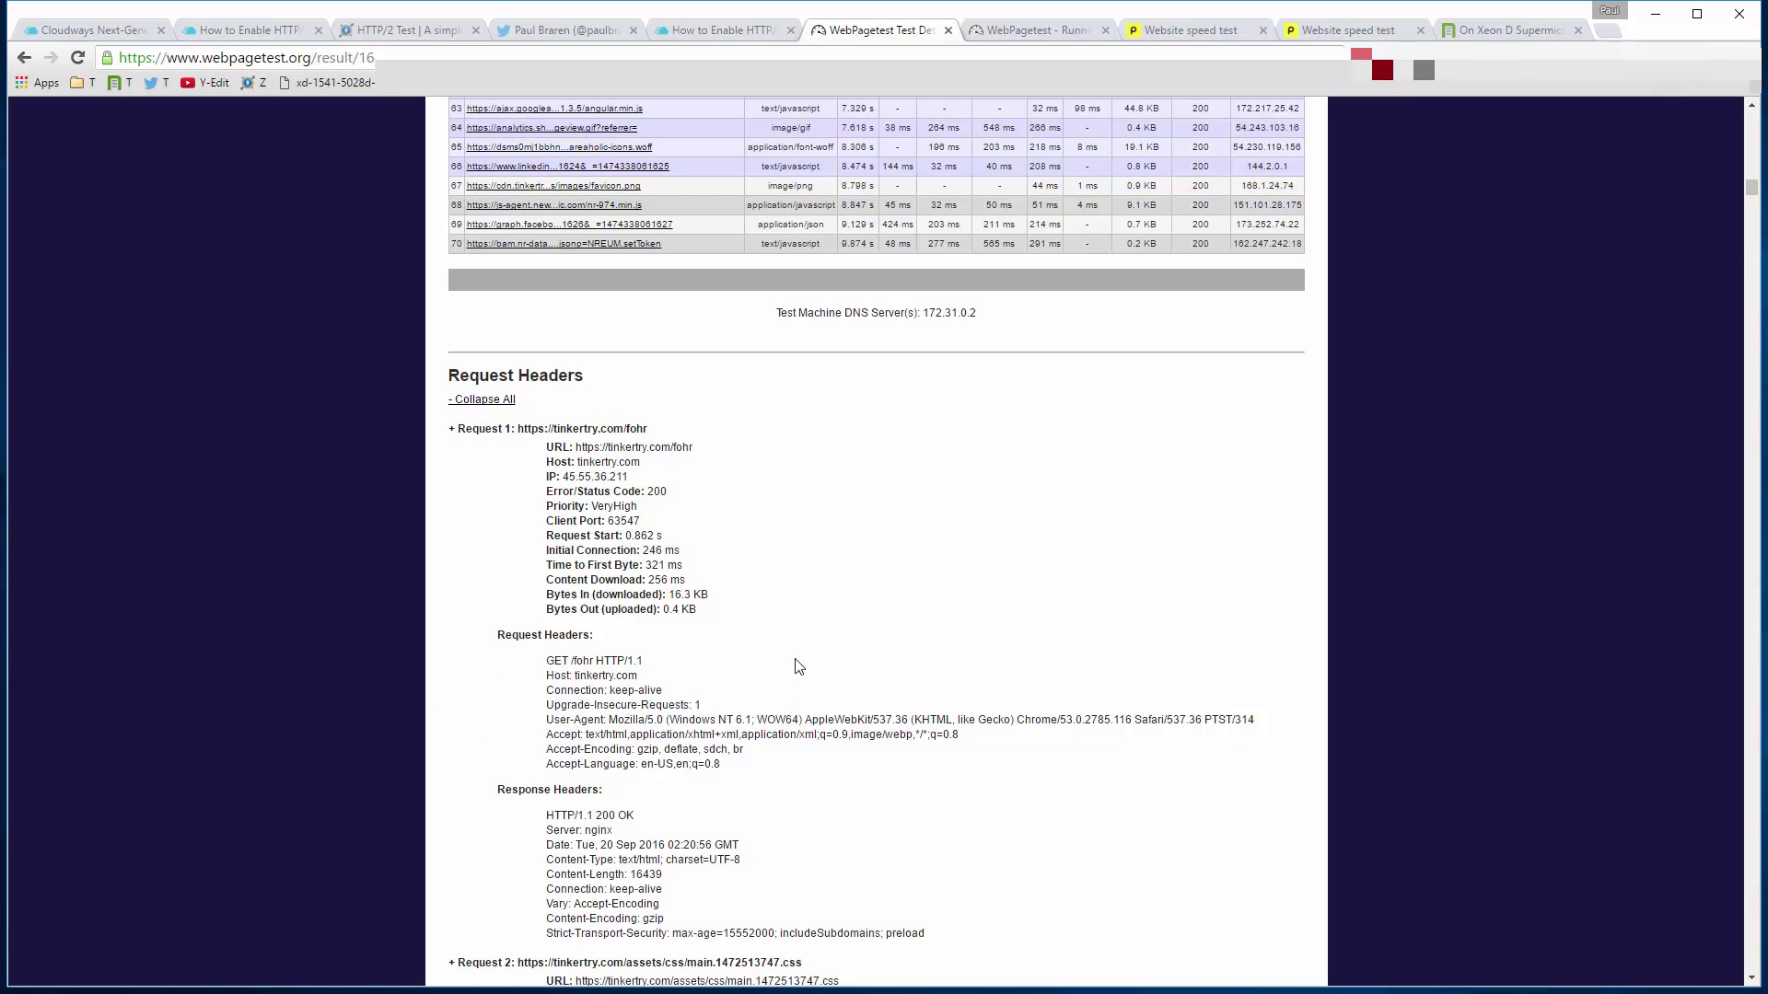
Search the expanded WebPagetest result for "ocsp" and return to the result's overview
{"action": "key", "text": "ctrl+f"}
{"action": "type", "text": "ocsp"}
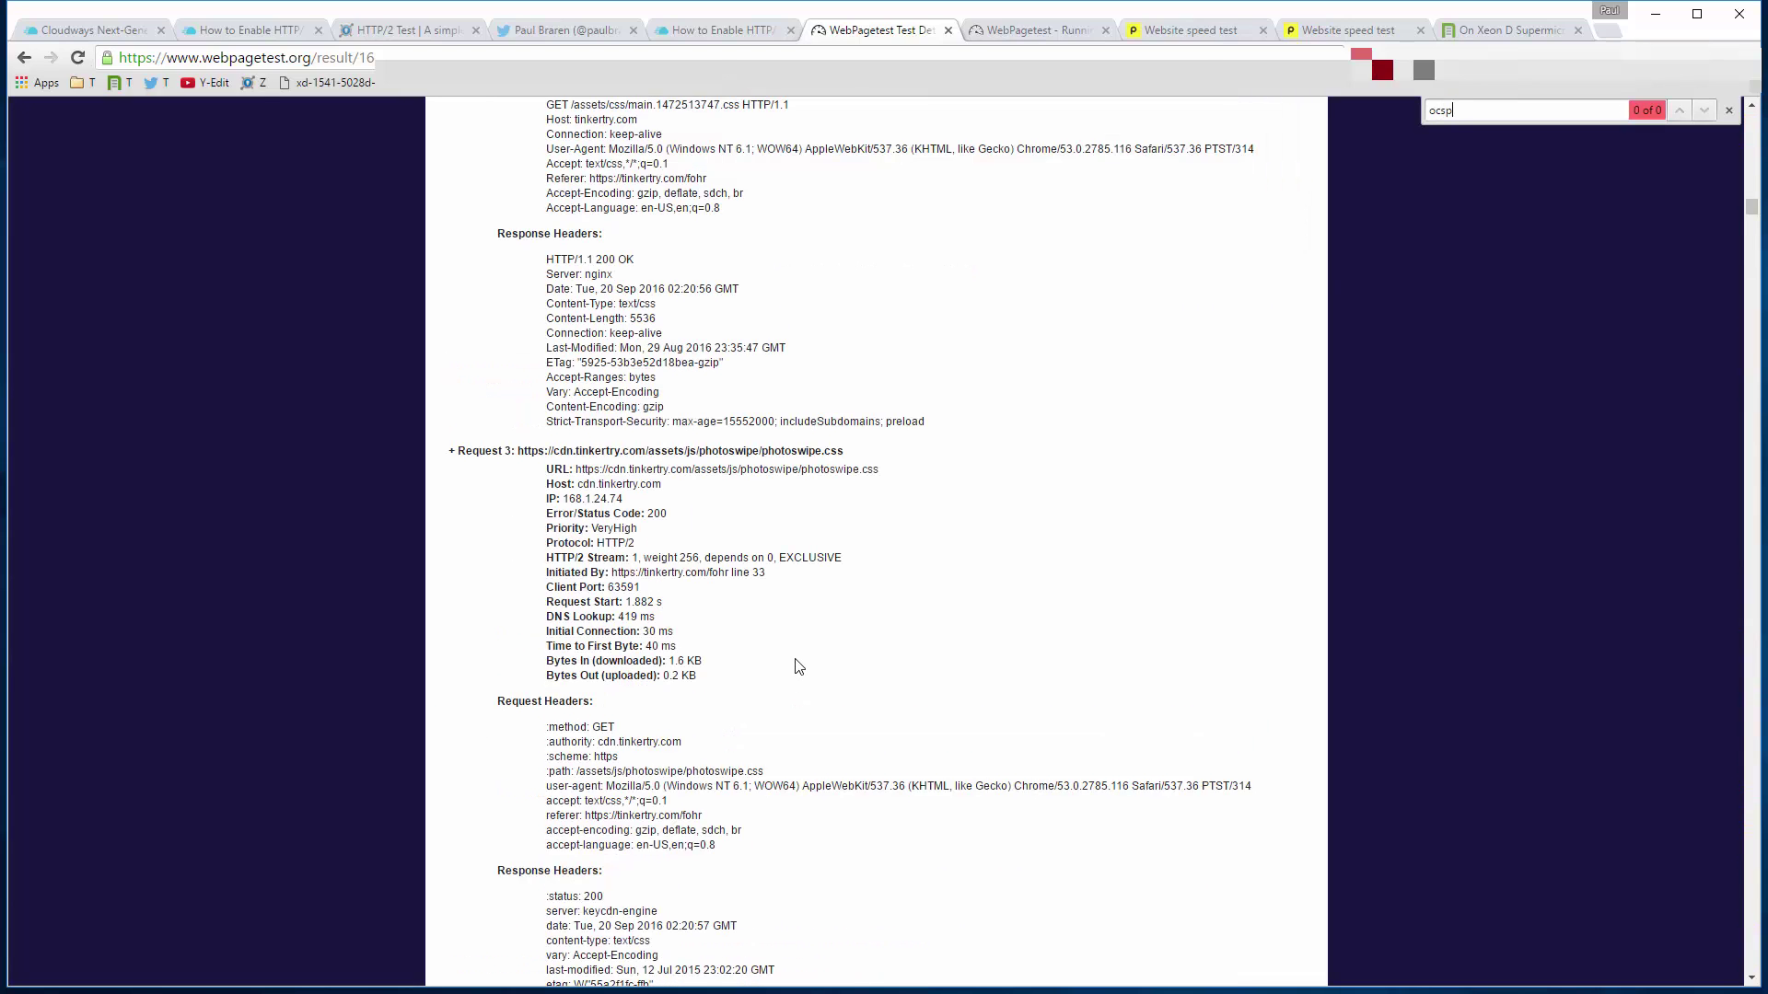
{"action": "scroll", "coordinate": [798, 666], "scroll_direction": "up", "scroll_amount": 20}
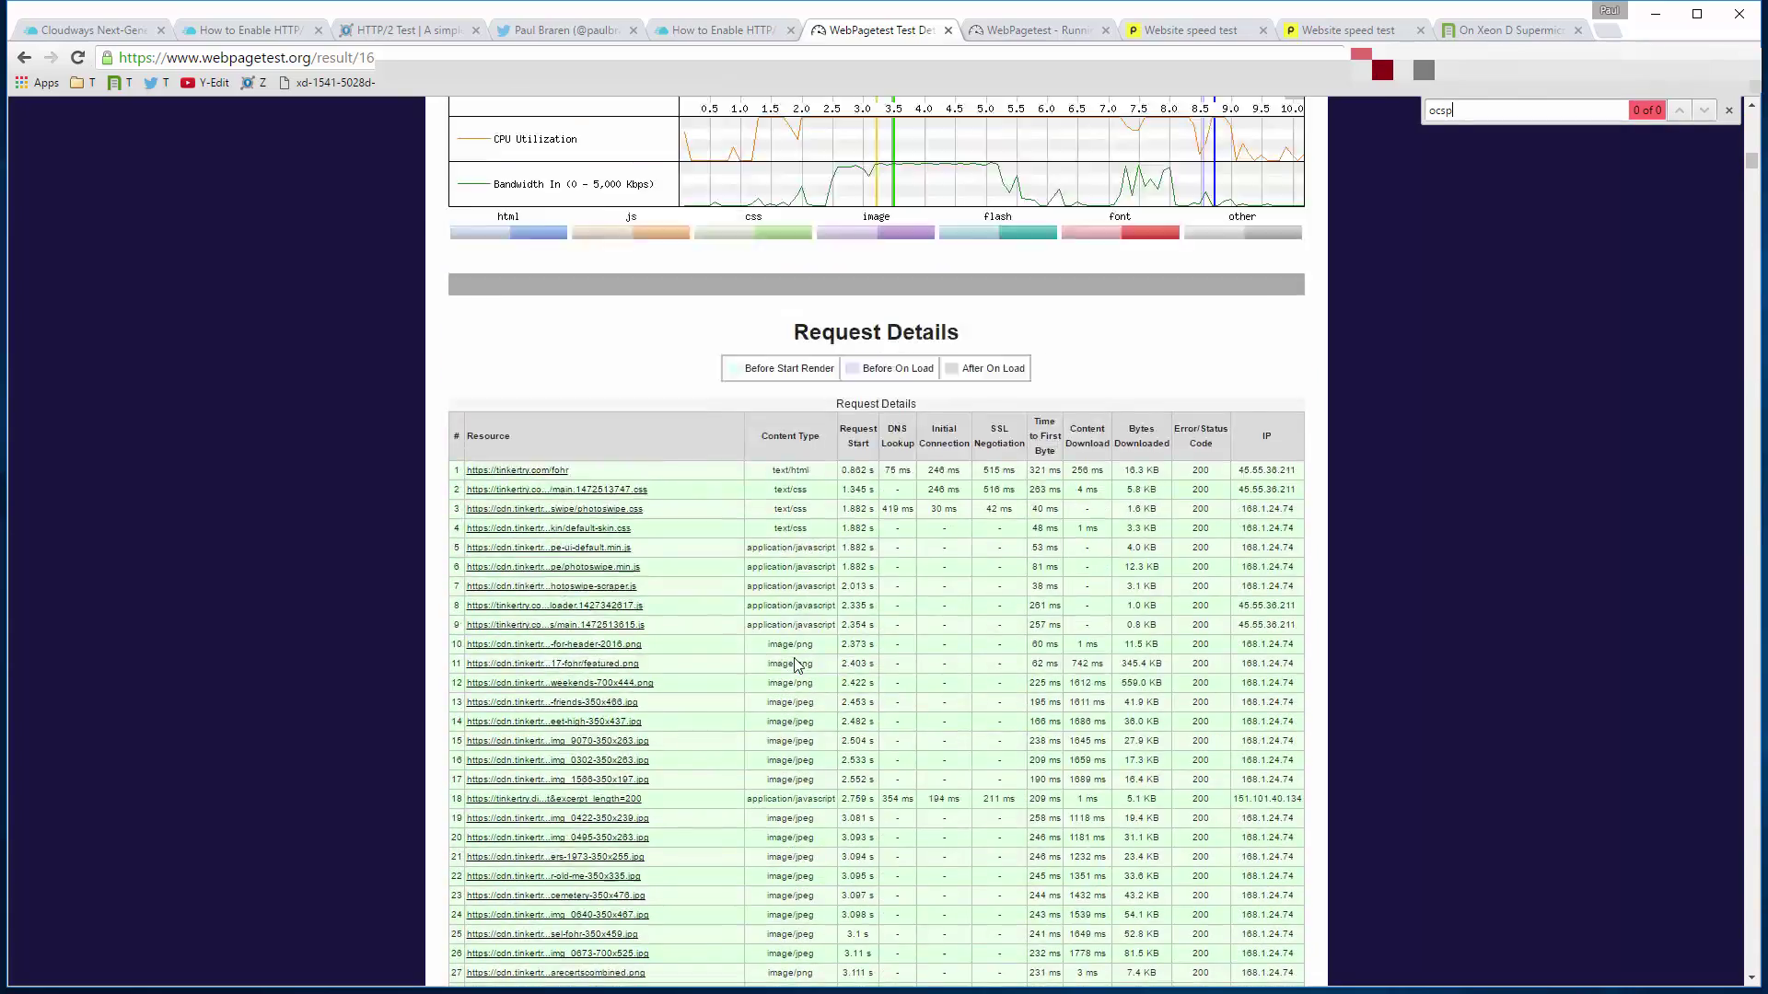
{"action": "scroll", "coordinate": [798, 666], "scroll_direction": "up", "scroll_amount": 15}
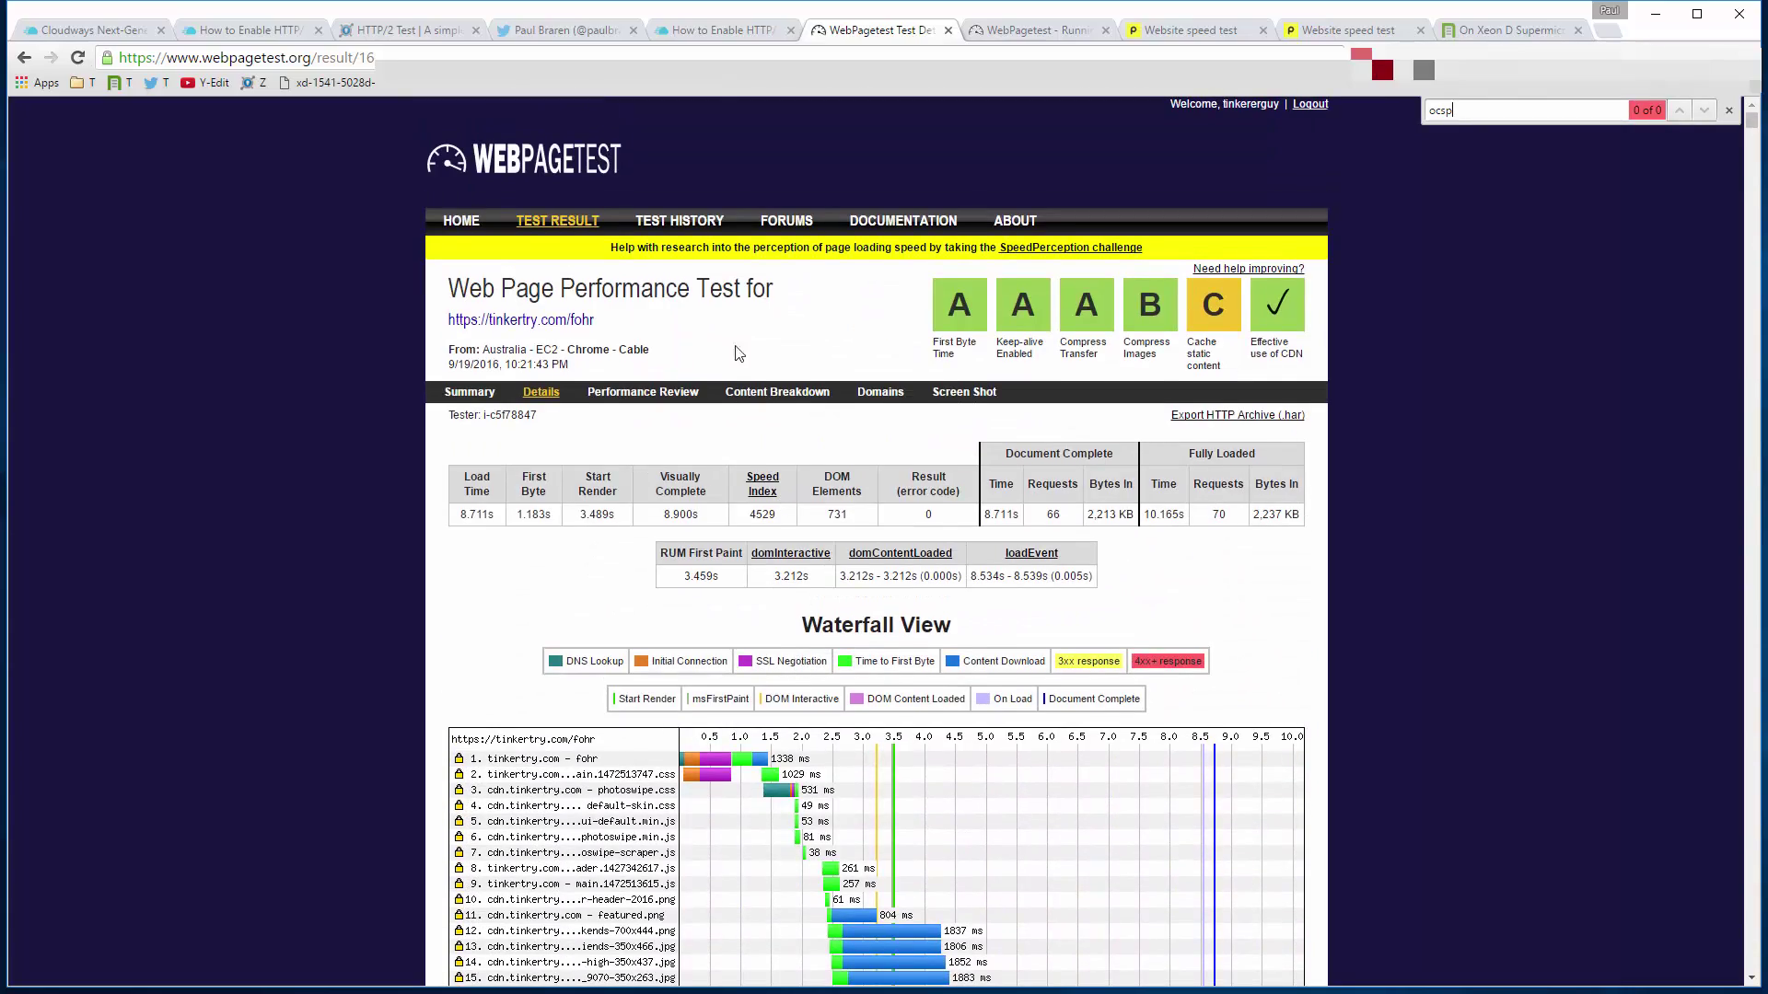
Hide the browser's bookmarks bar
{"action": "right_click", "coordinate": [513, 90]}
{"action": "left_click", "coordinate": [628, 409]}
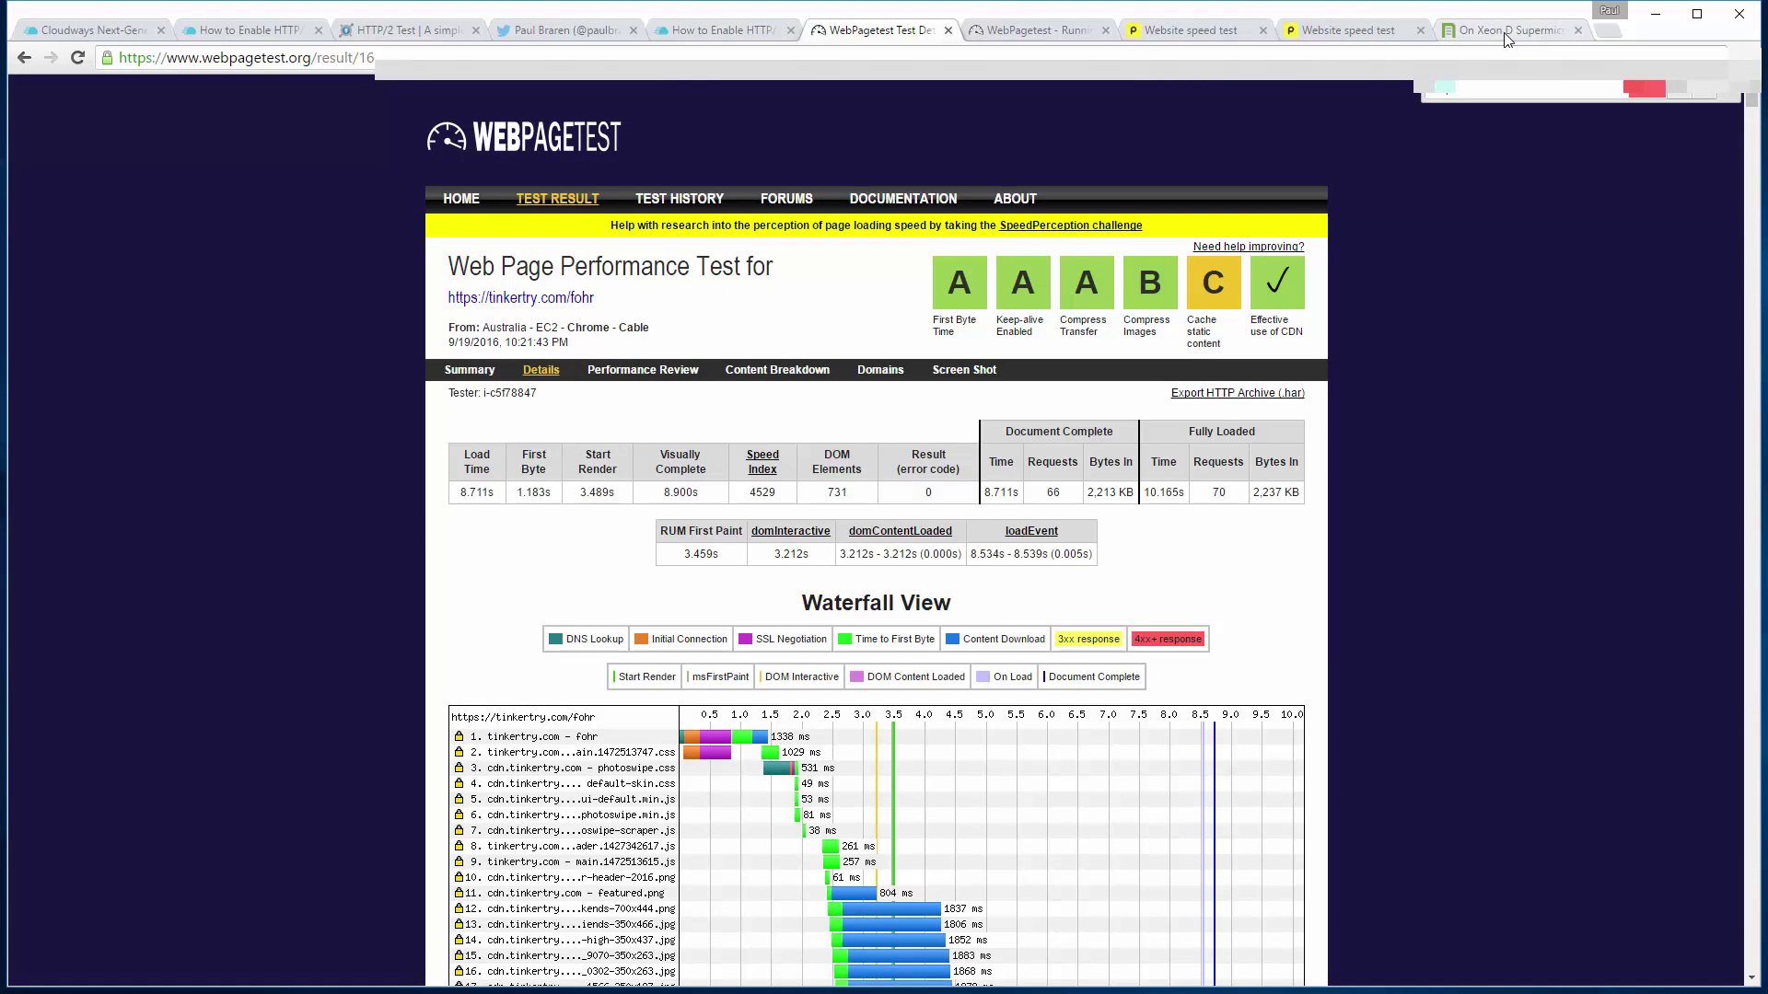
{"action": "left_click", "coordinate": [1035, 33]}
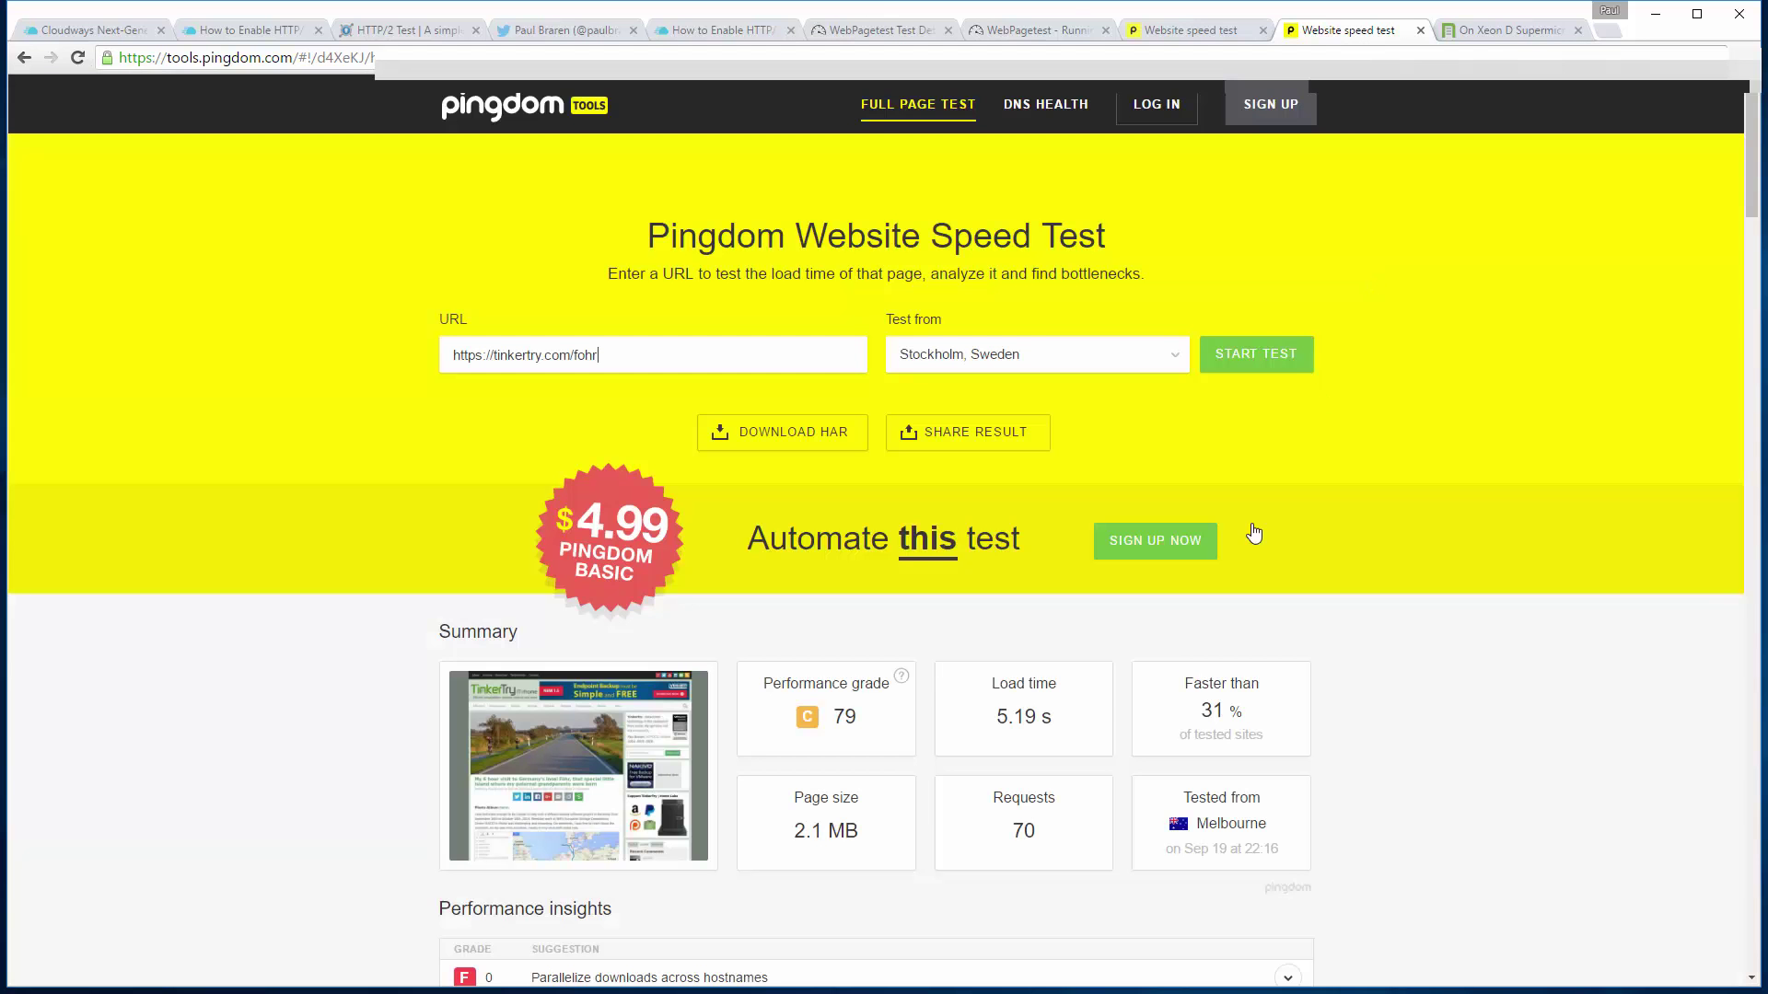
{"action": "left_click", "coordinate": [1353, 33]}
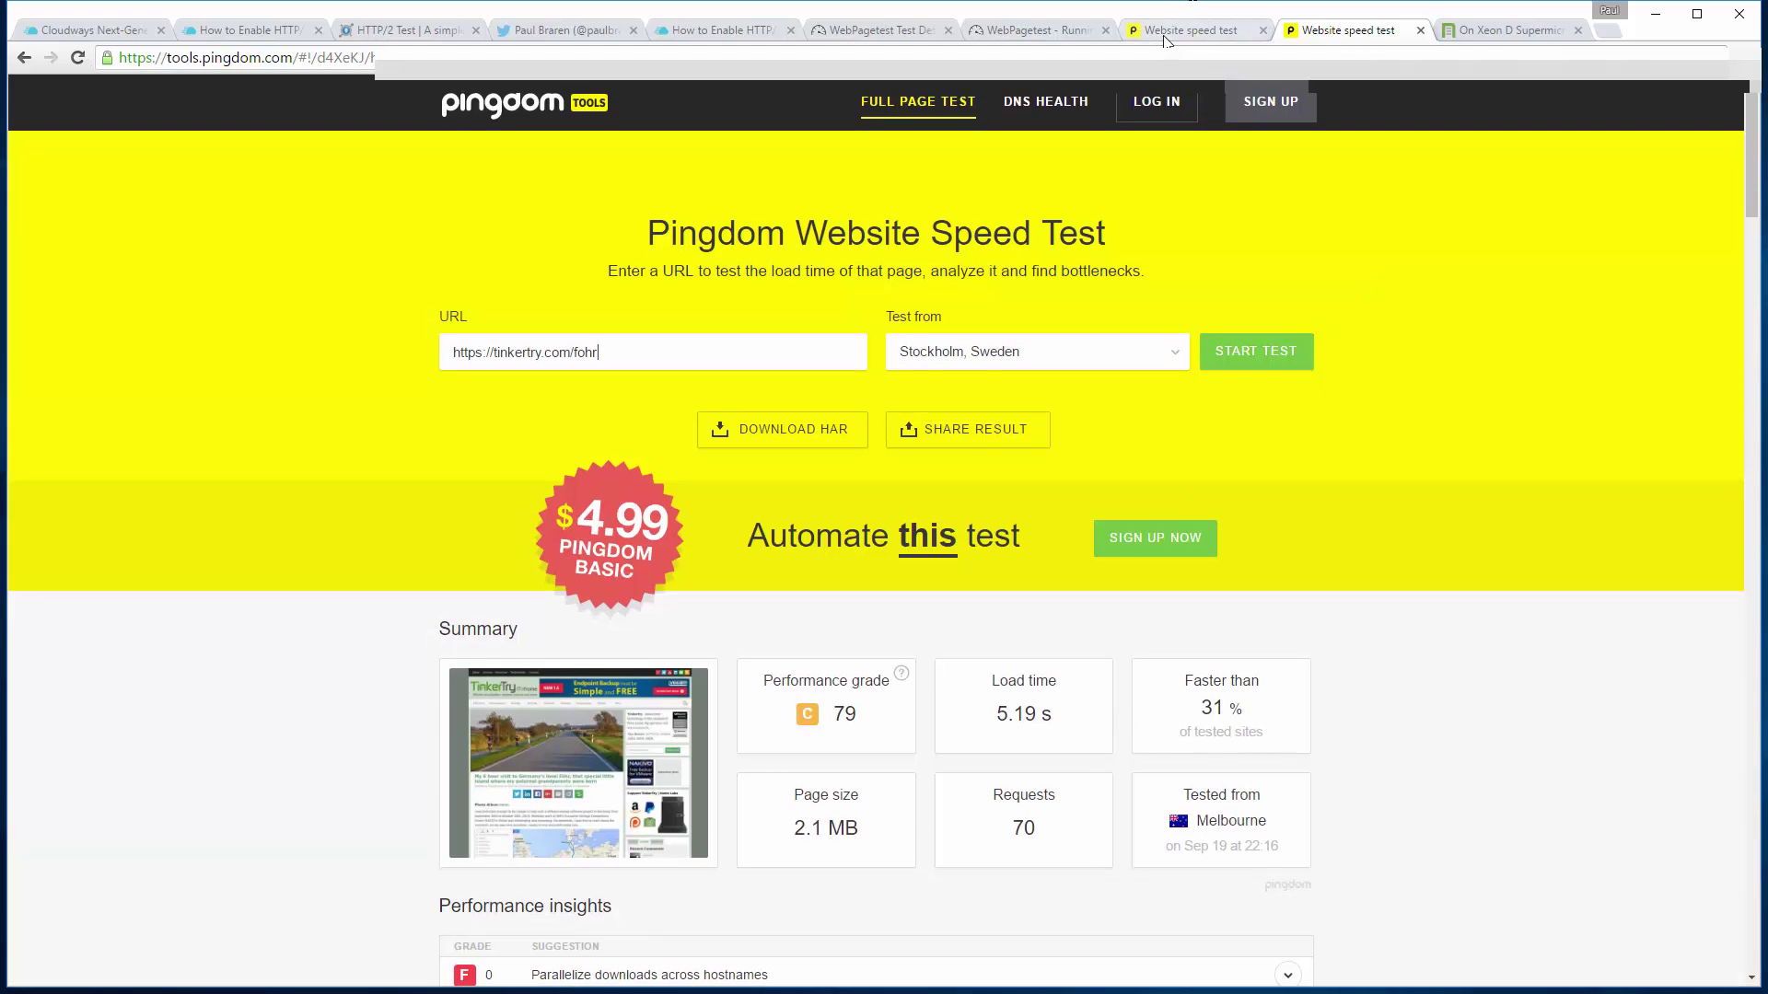
{"action": "left_click", "coordinate": [1174, 36]}
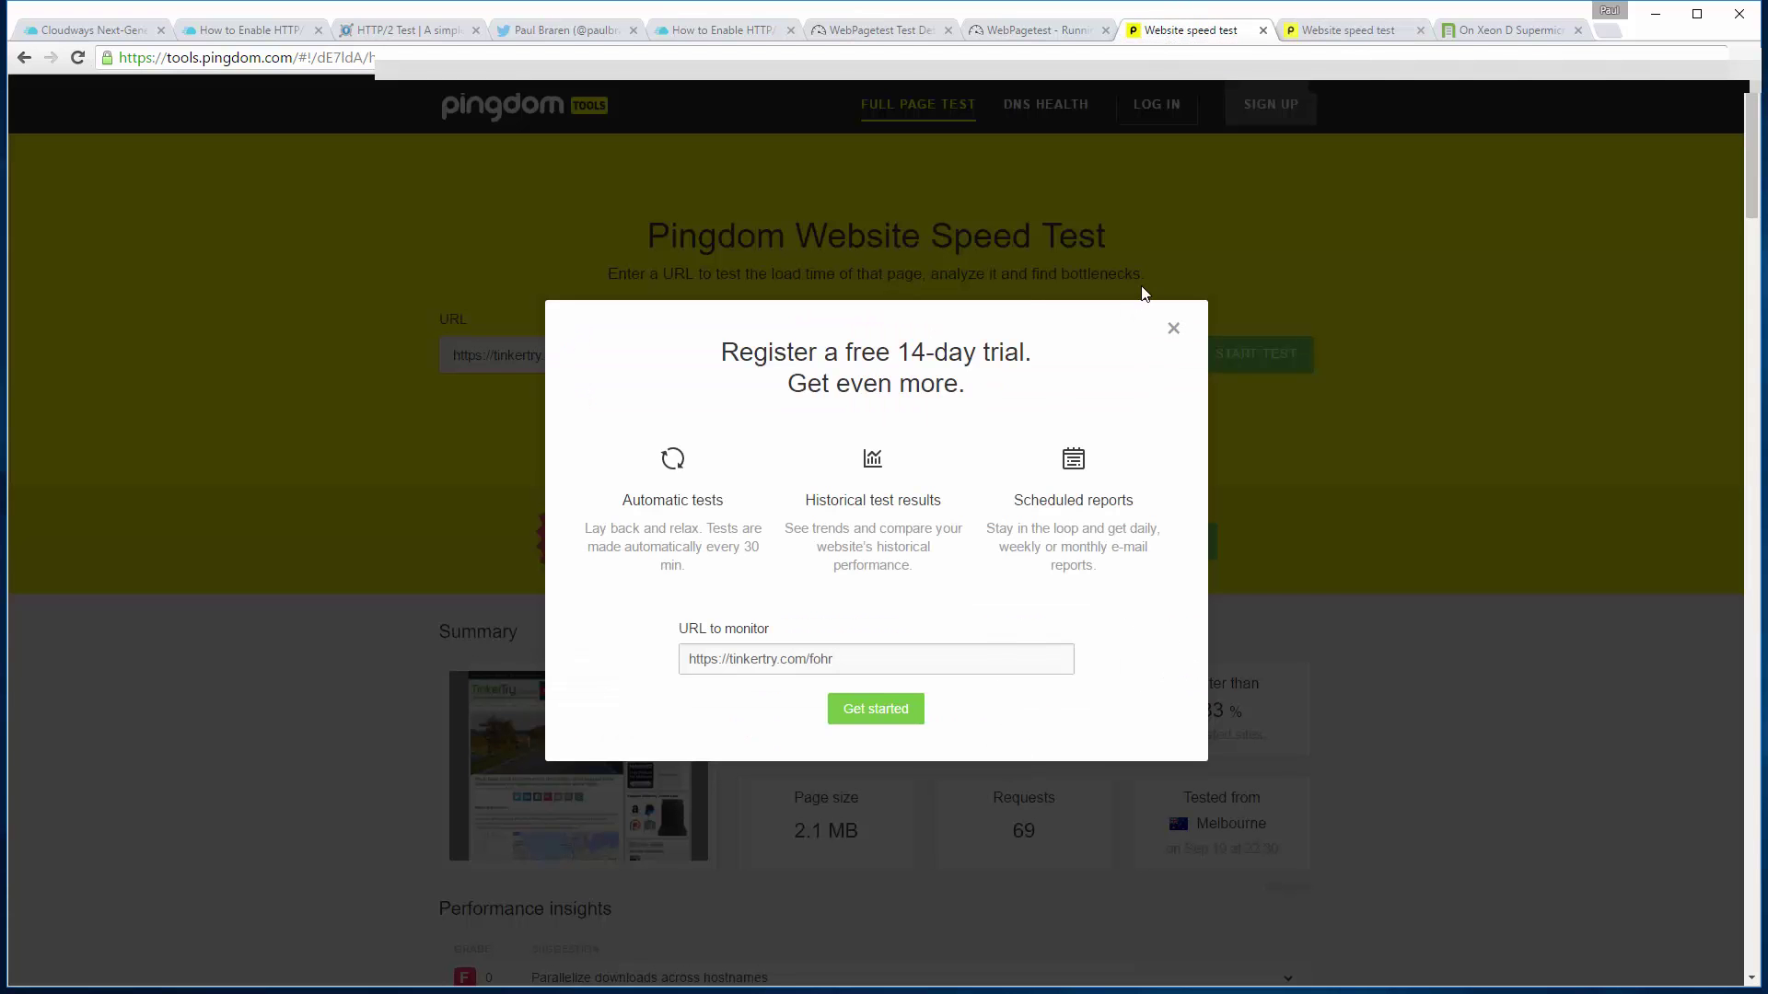
{"action": "left_click", "coordinate": [1174, 329]}
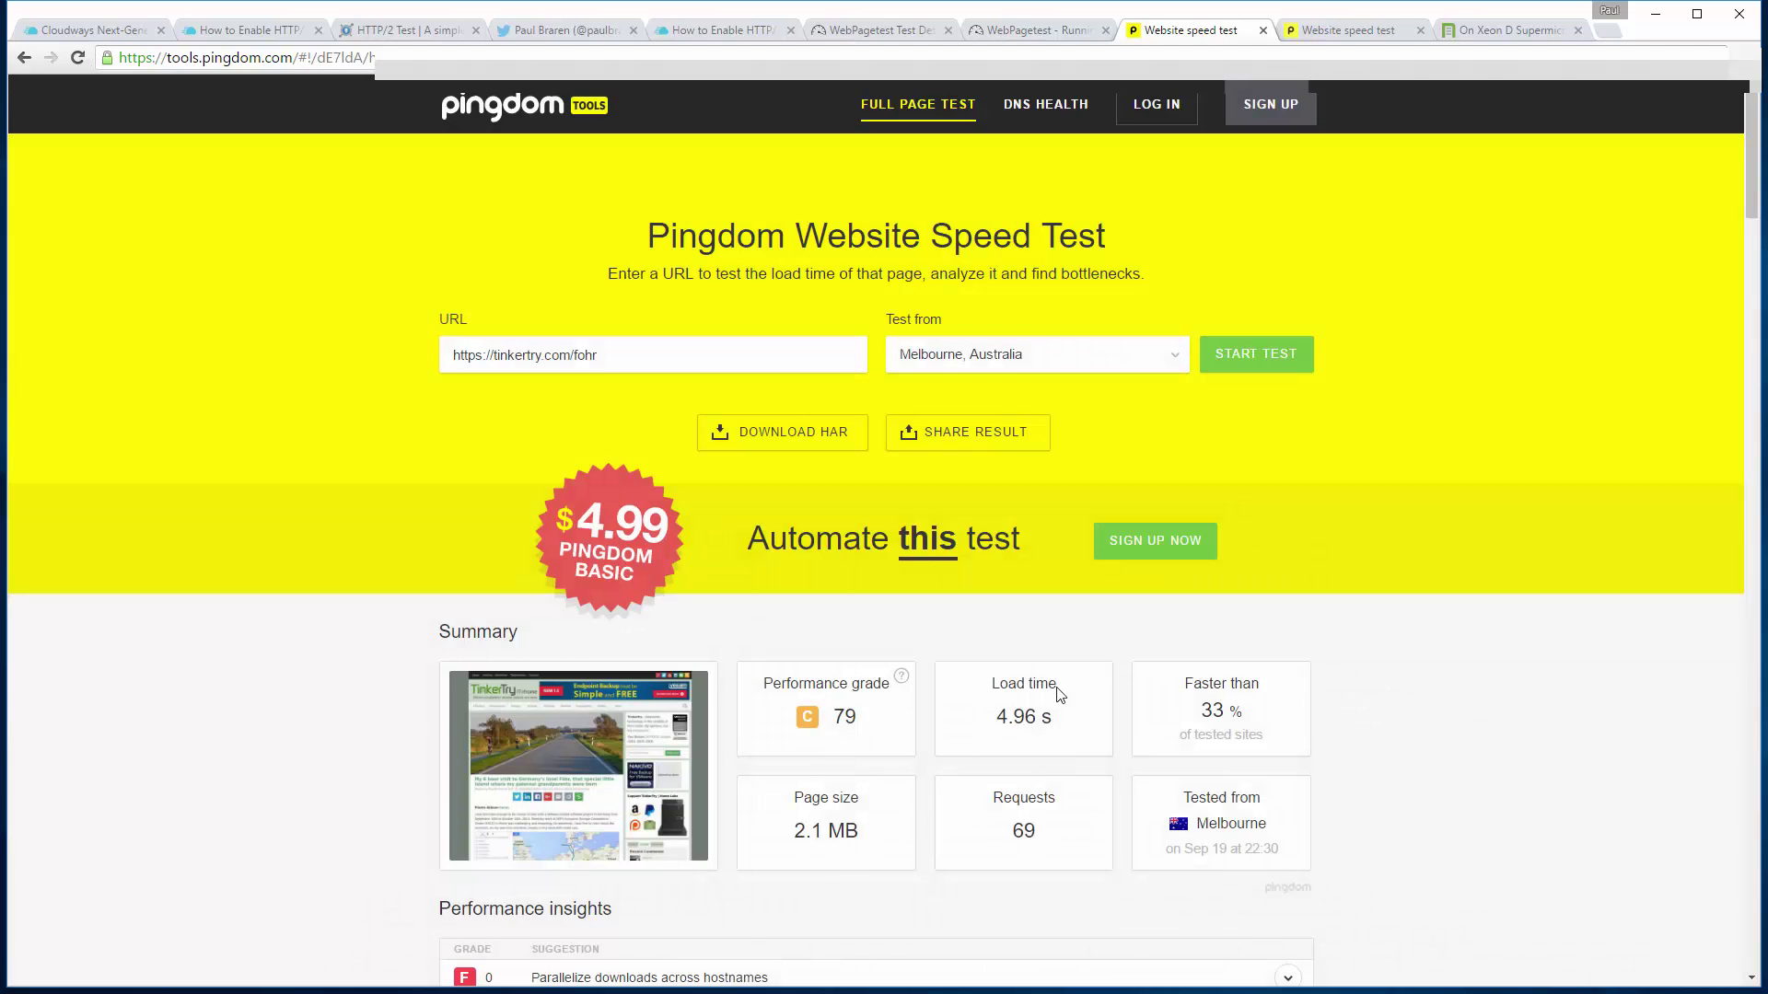
{"action": "left_click", "coordinate": [1342, 37]}
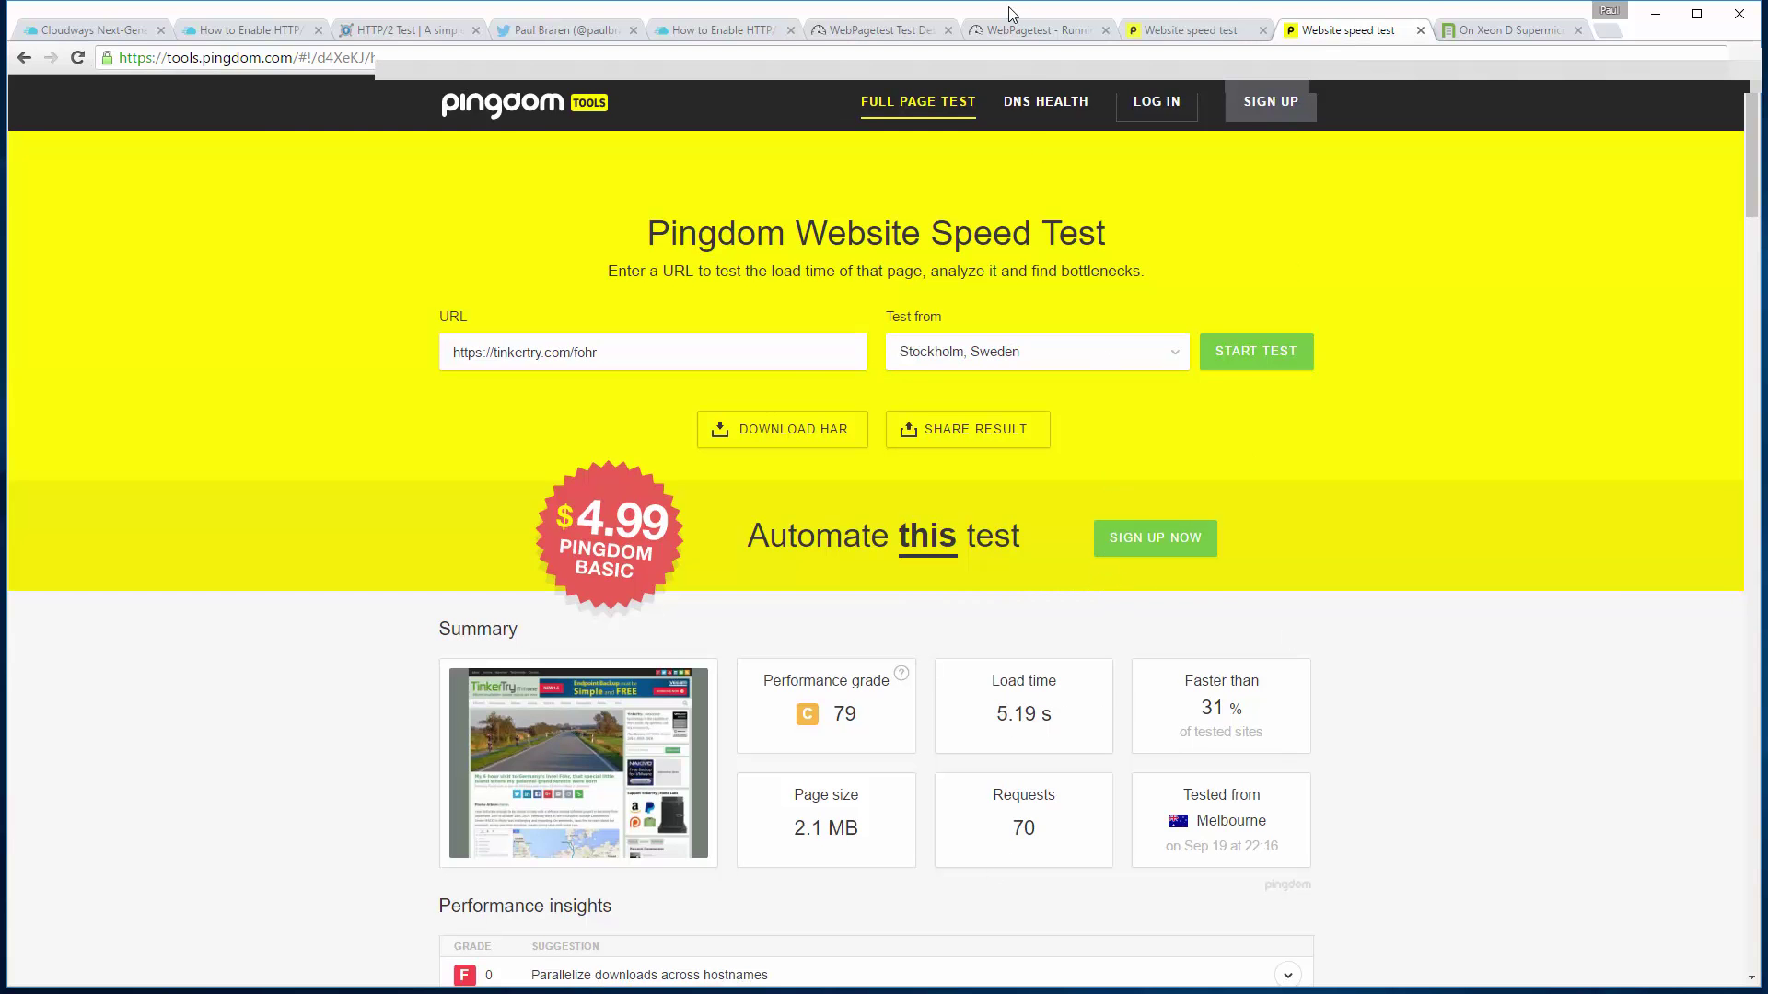
Check the new WebPagetest run and the KeyCDN HTTP/2 result, and examine the finished run's First View waterfall
{"action": "left_click", "coordinate": [1016, 32]}
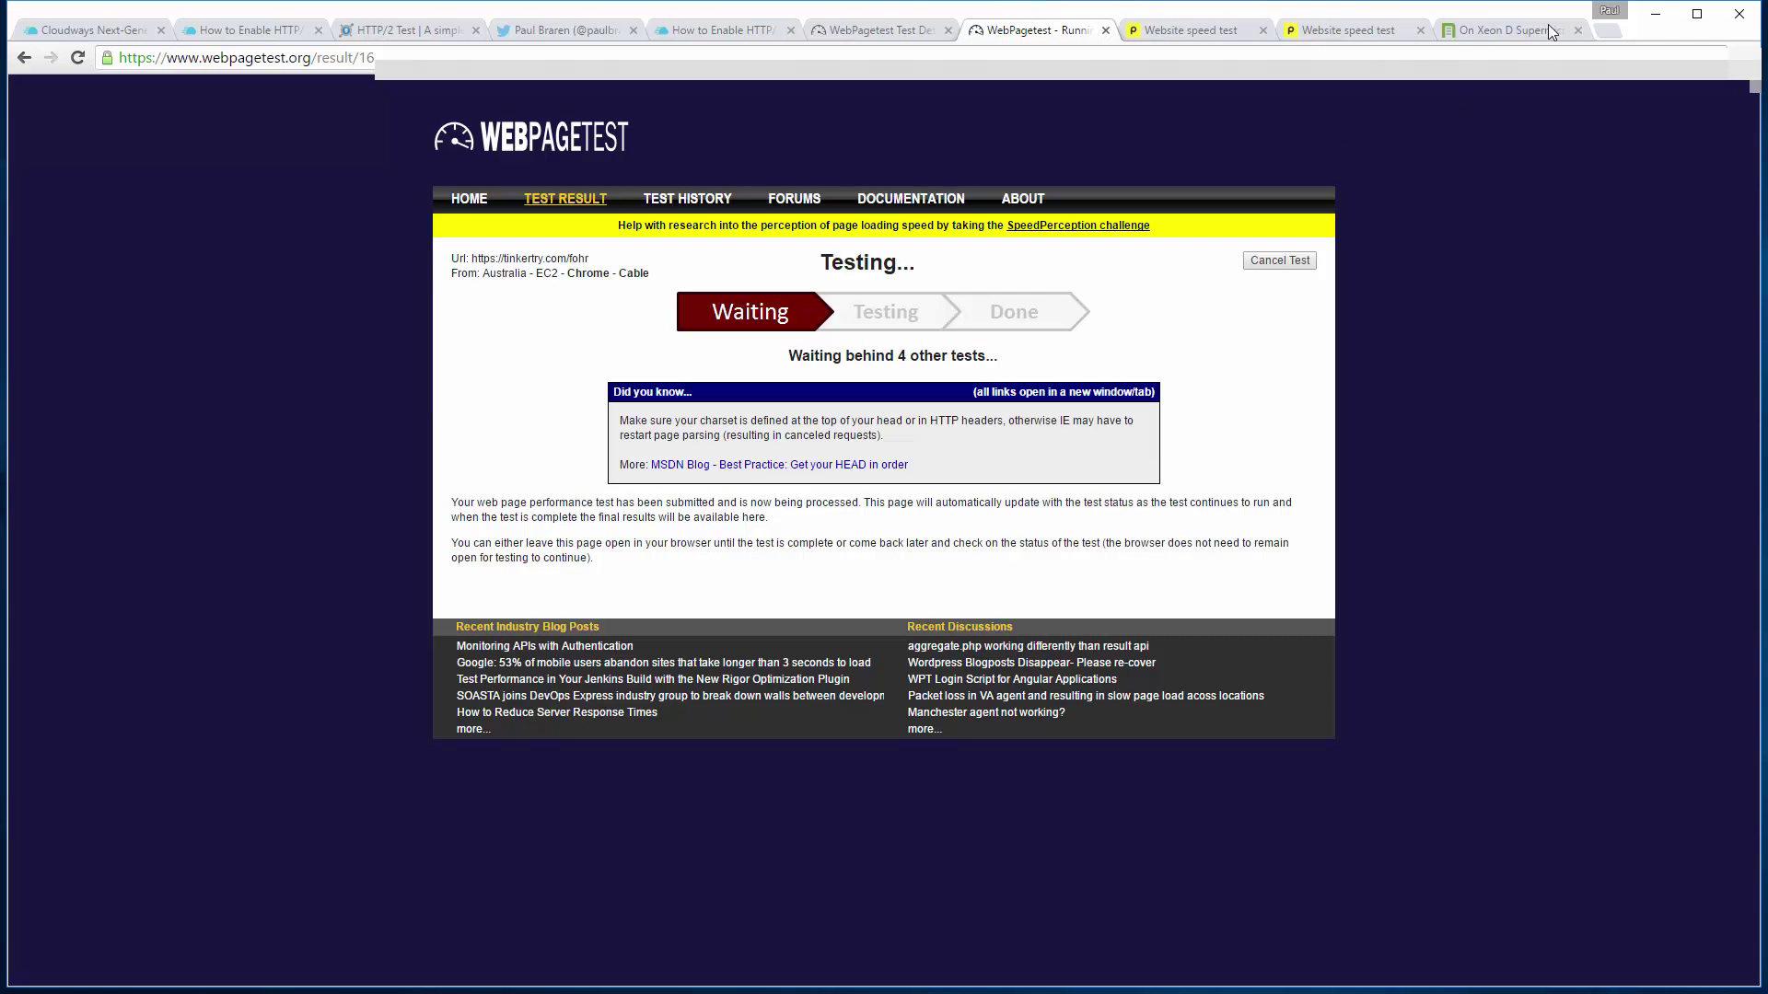
{"action": "left_click", "coordinate": [394, 36]}
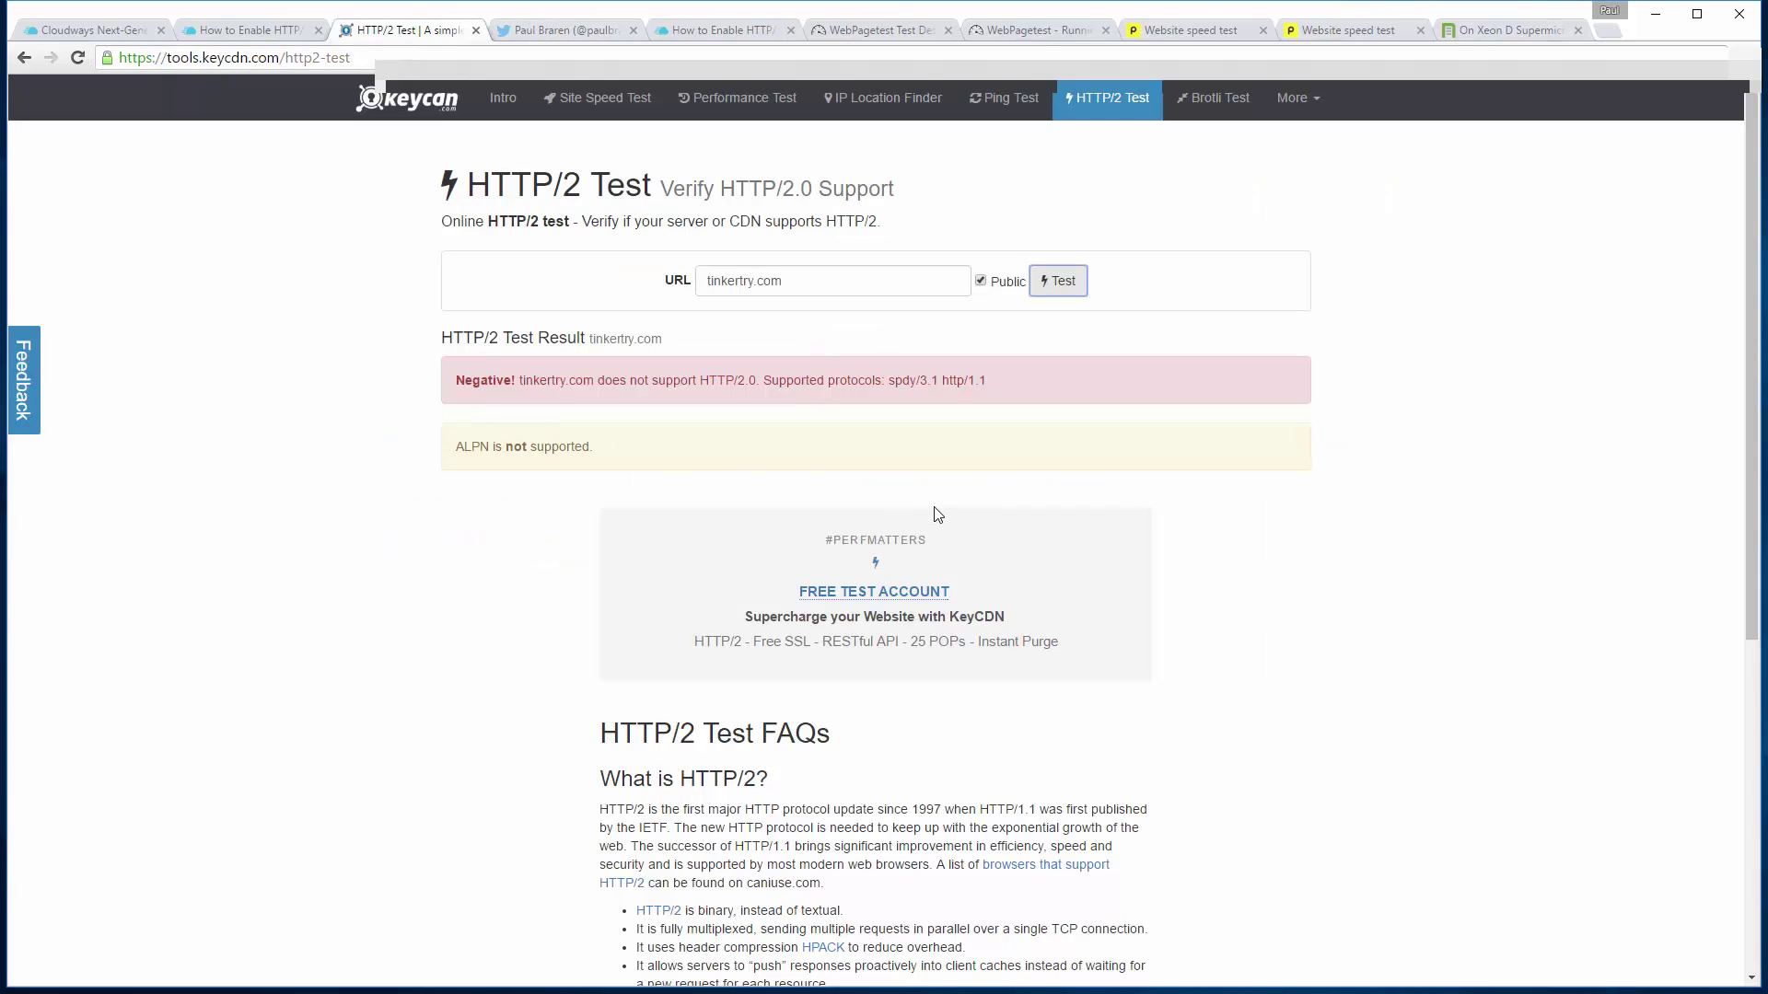
{"action": "left_click", "coordinate": [1350, 31]}
{"action": "left_click", "coordinate": [1075, 35]}
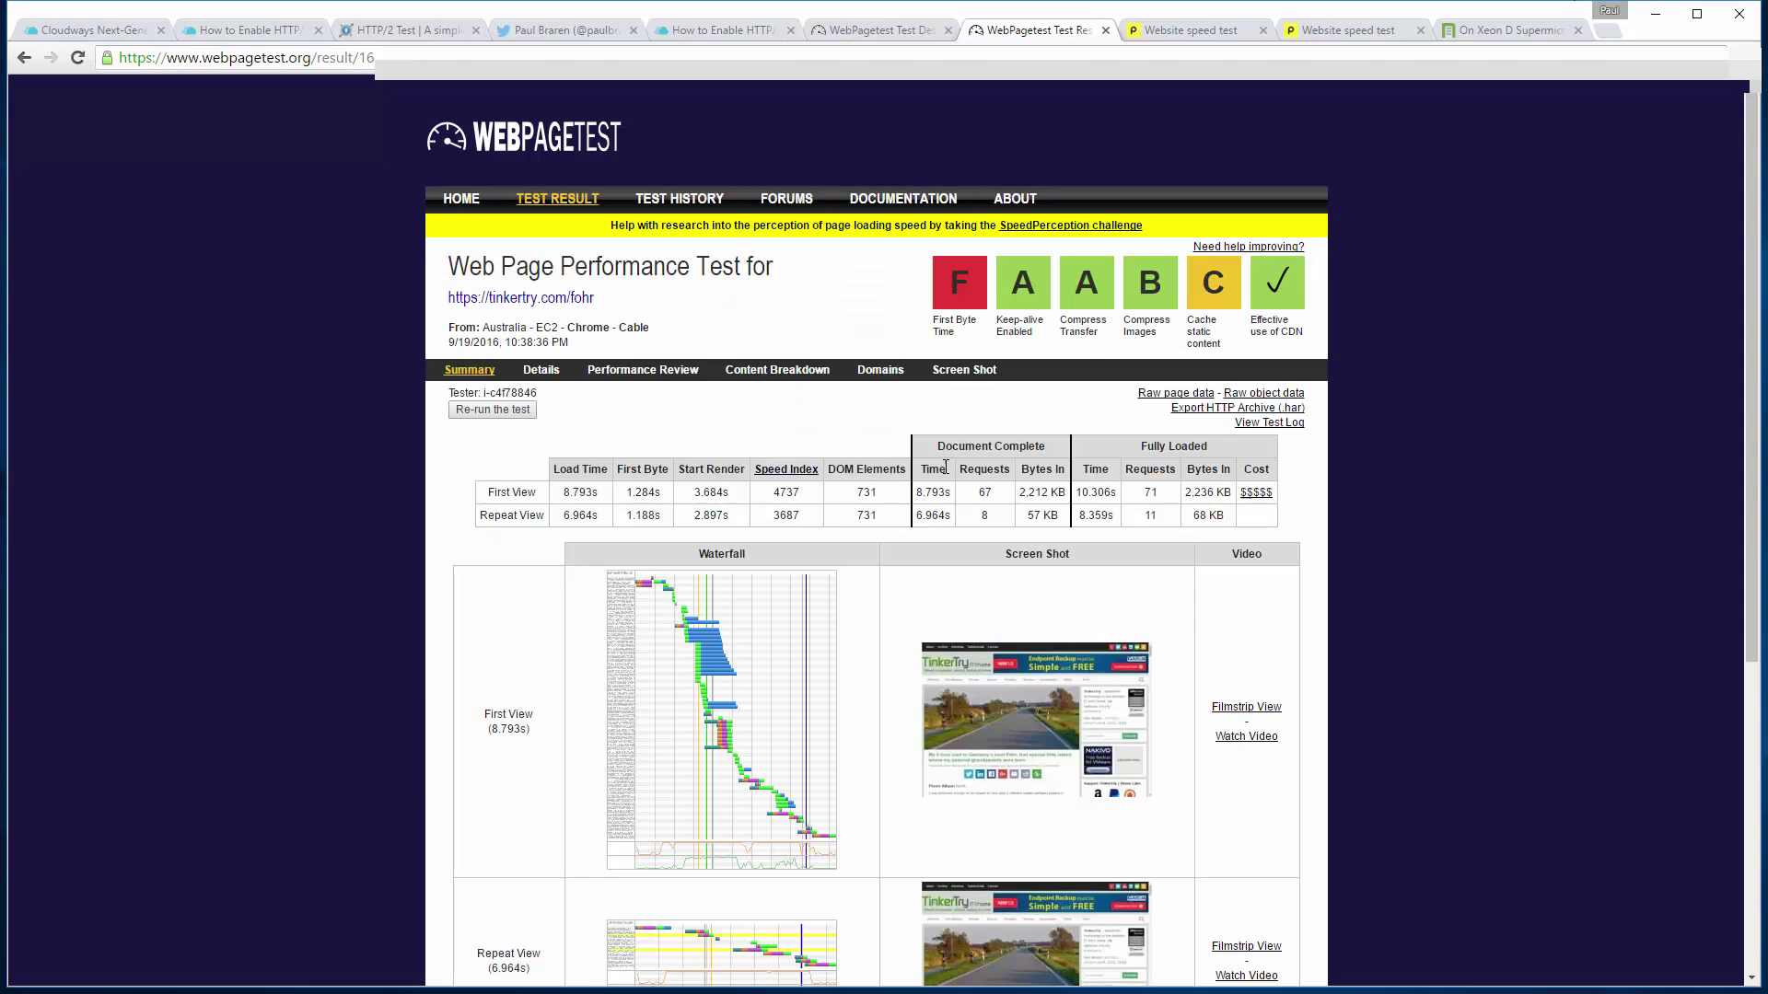
{"action": "left_click", "coordinate": [704, 679]}
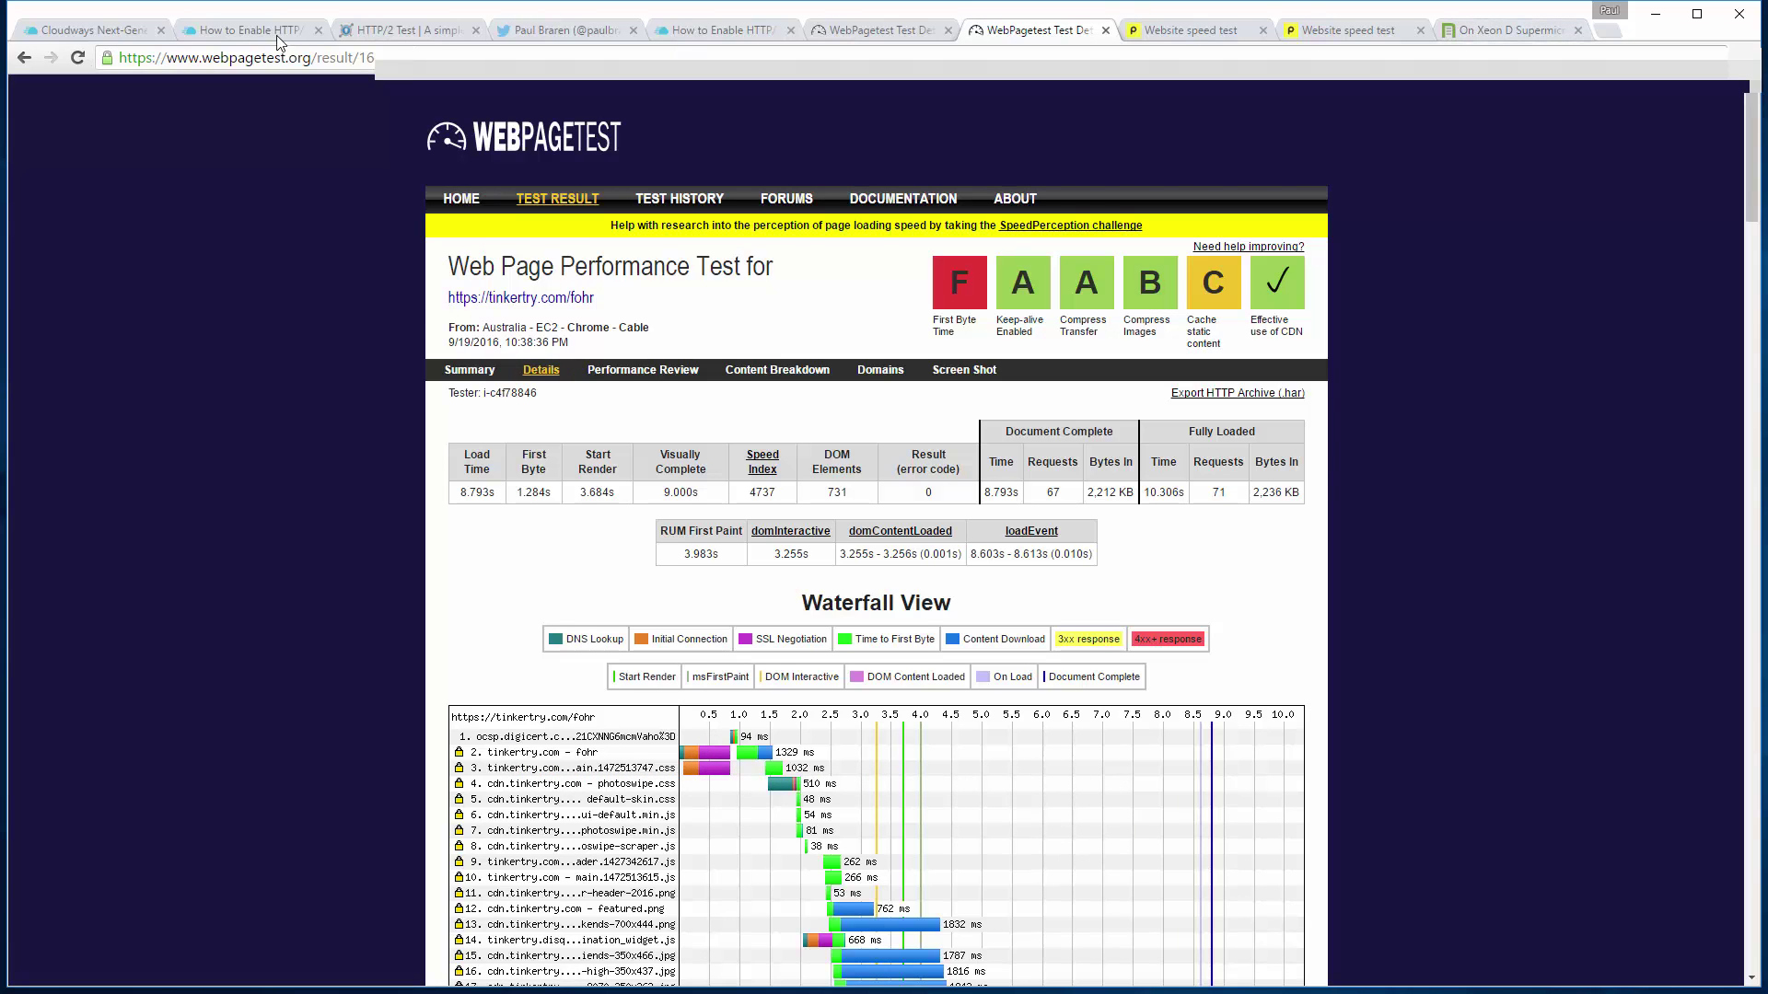
Enable HTTP/2 in the Cloudways server's Nginx settings and save the changes
{"action": "left_click", "coordinate": [384, 33]}
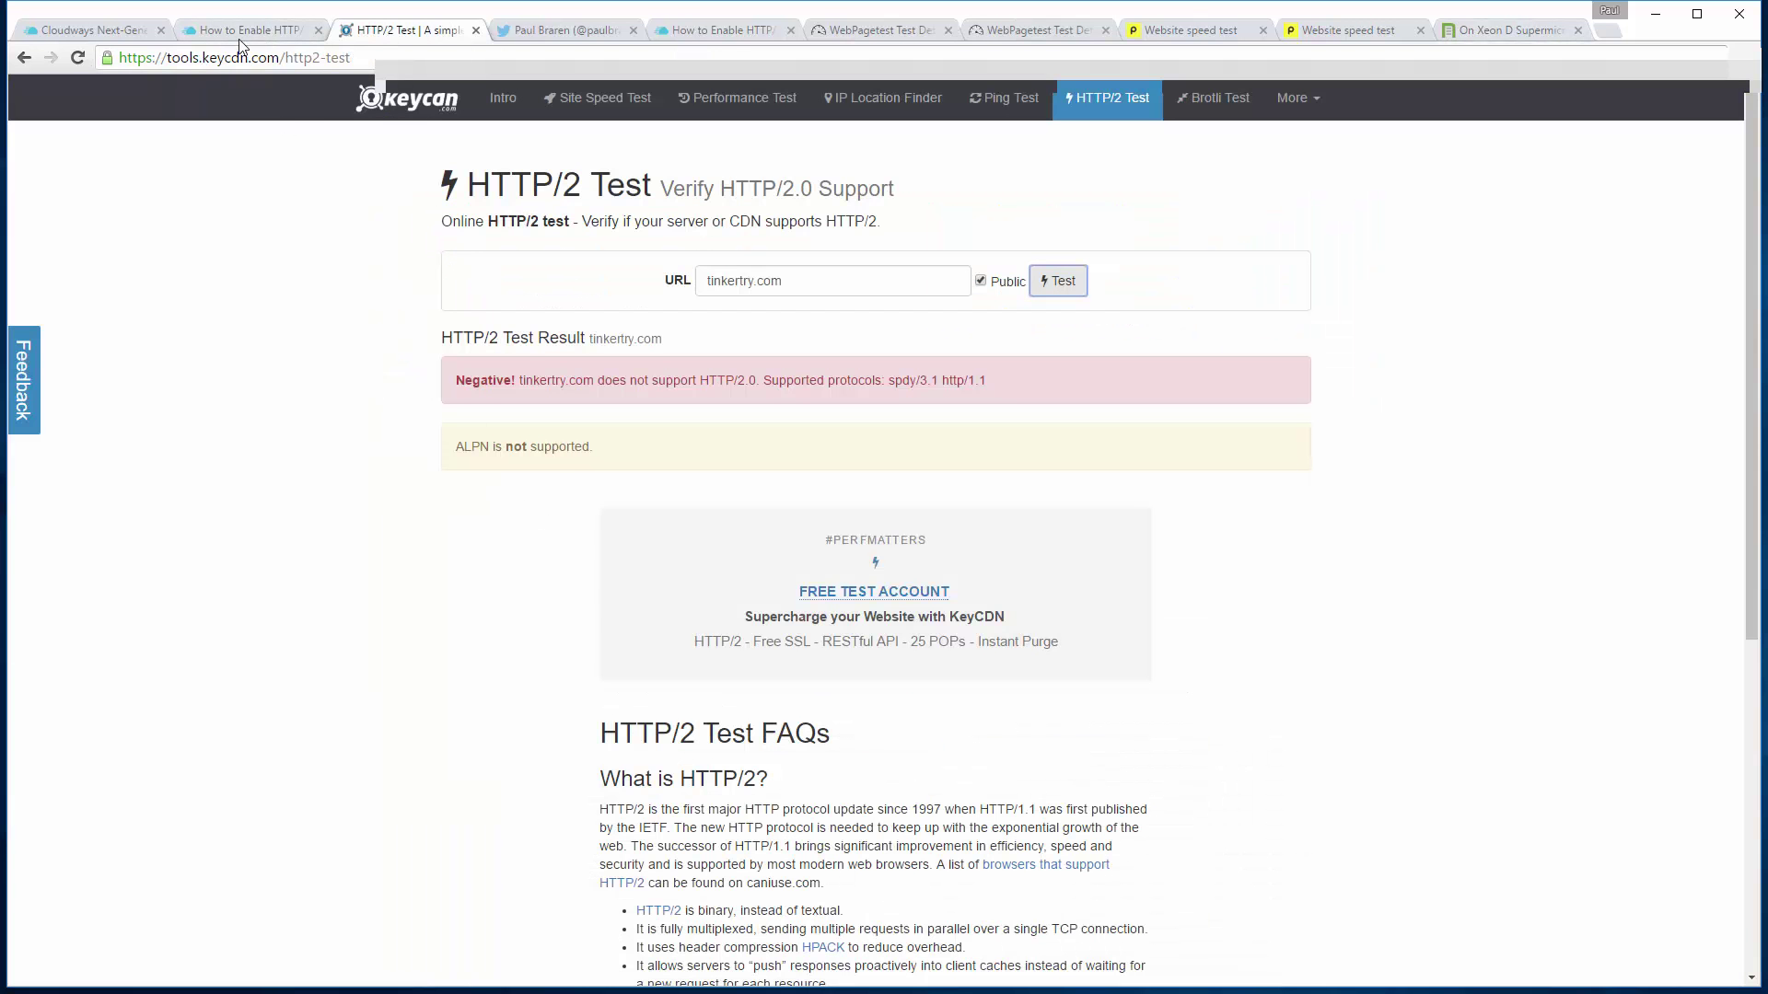
{"action": "left_click", "coordinate": [106, 31]}
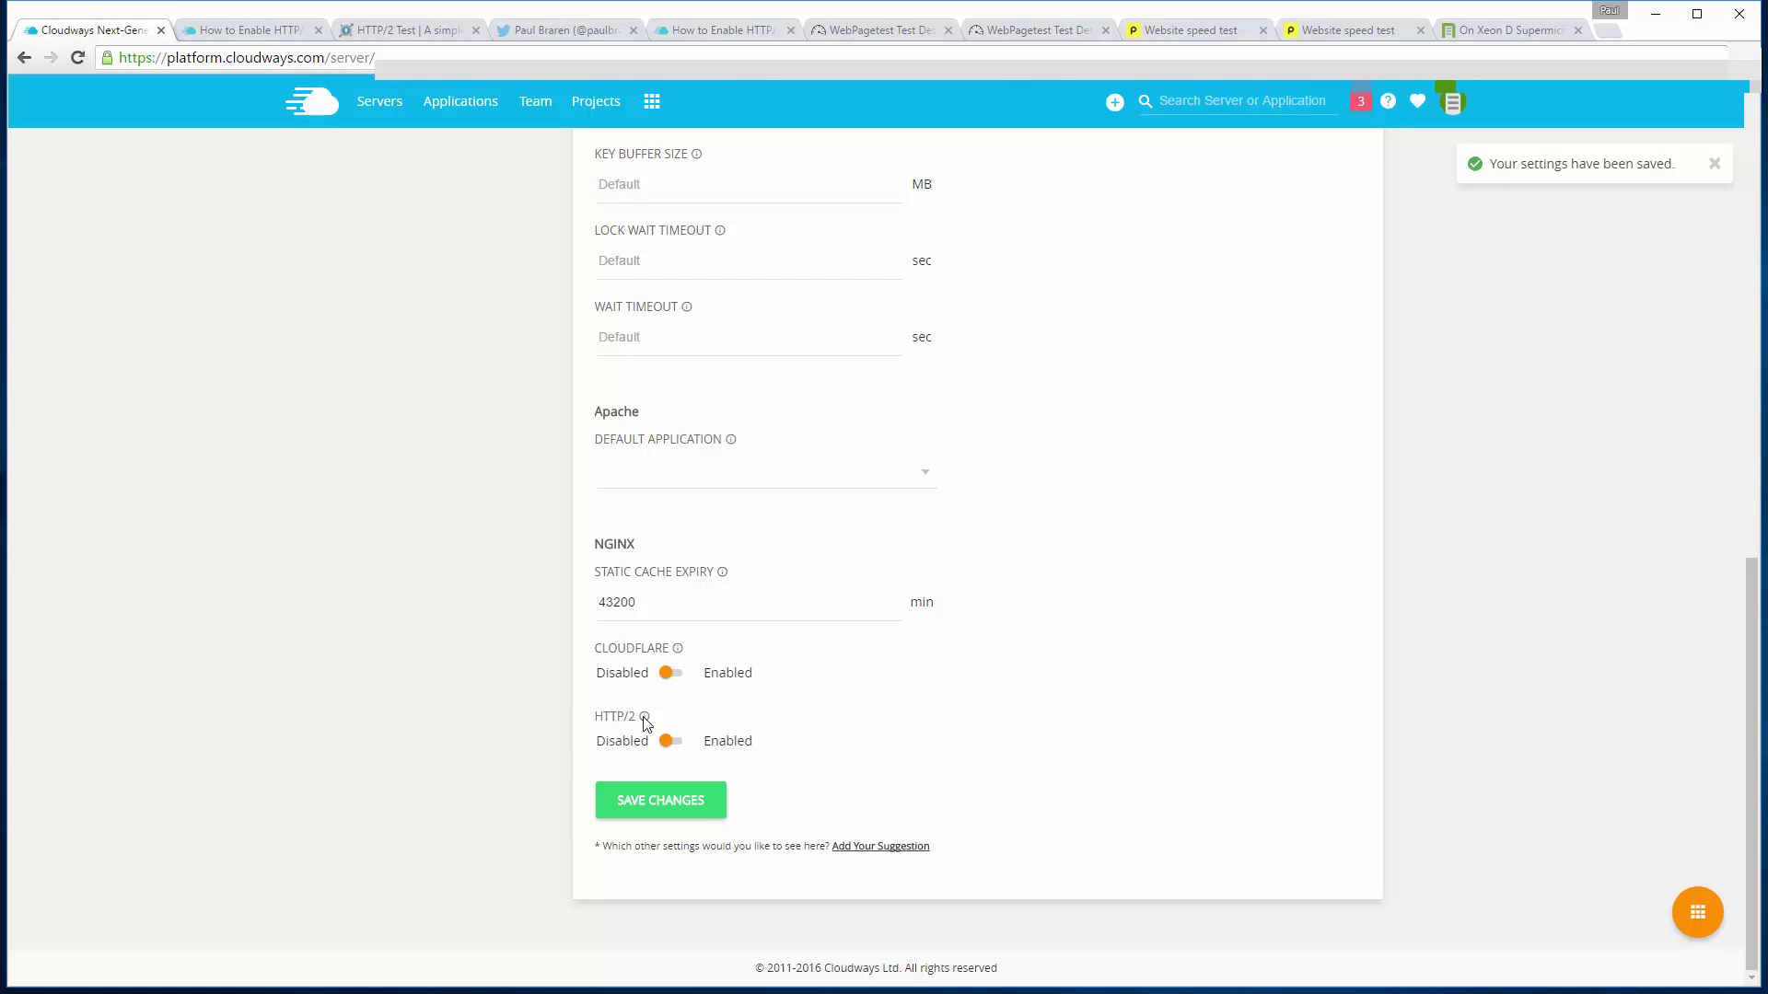
{"action": "mouse_move", "coordinate": [645, 717]}
{"action": "left_click", "coordinate": [673, 740]}
{"action": "left_click", "coordinate": [668, 805]}
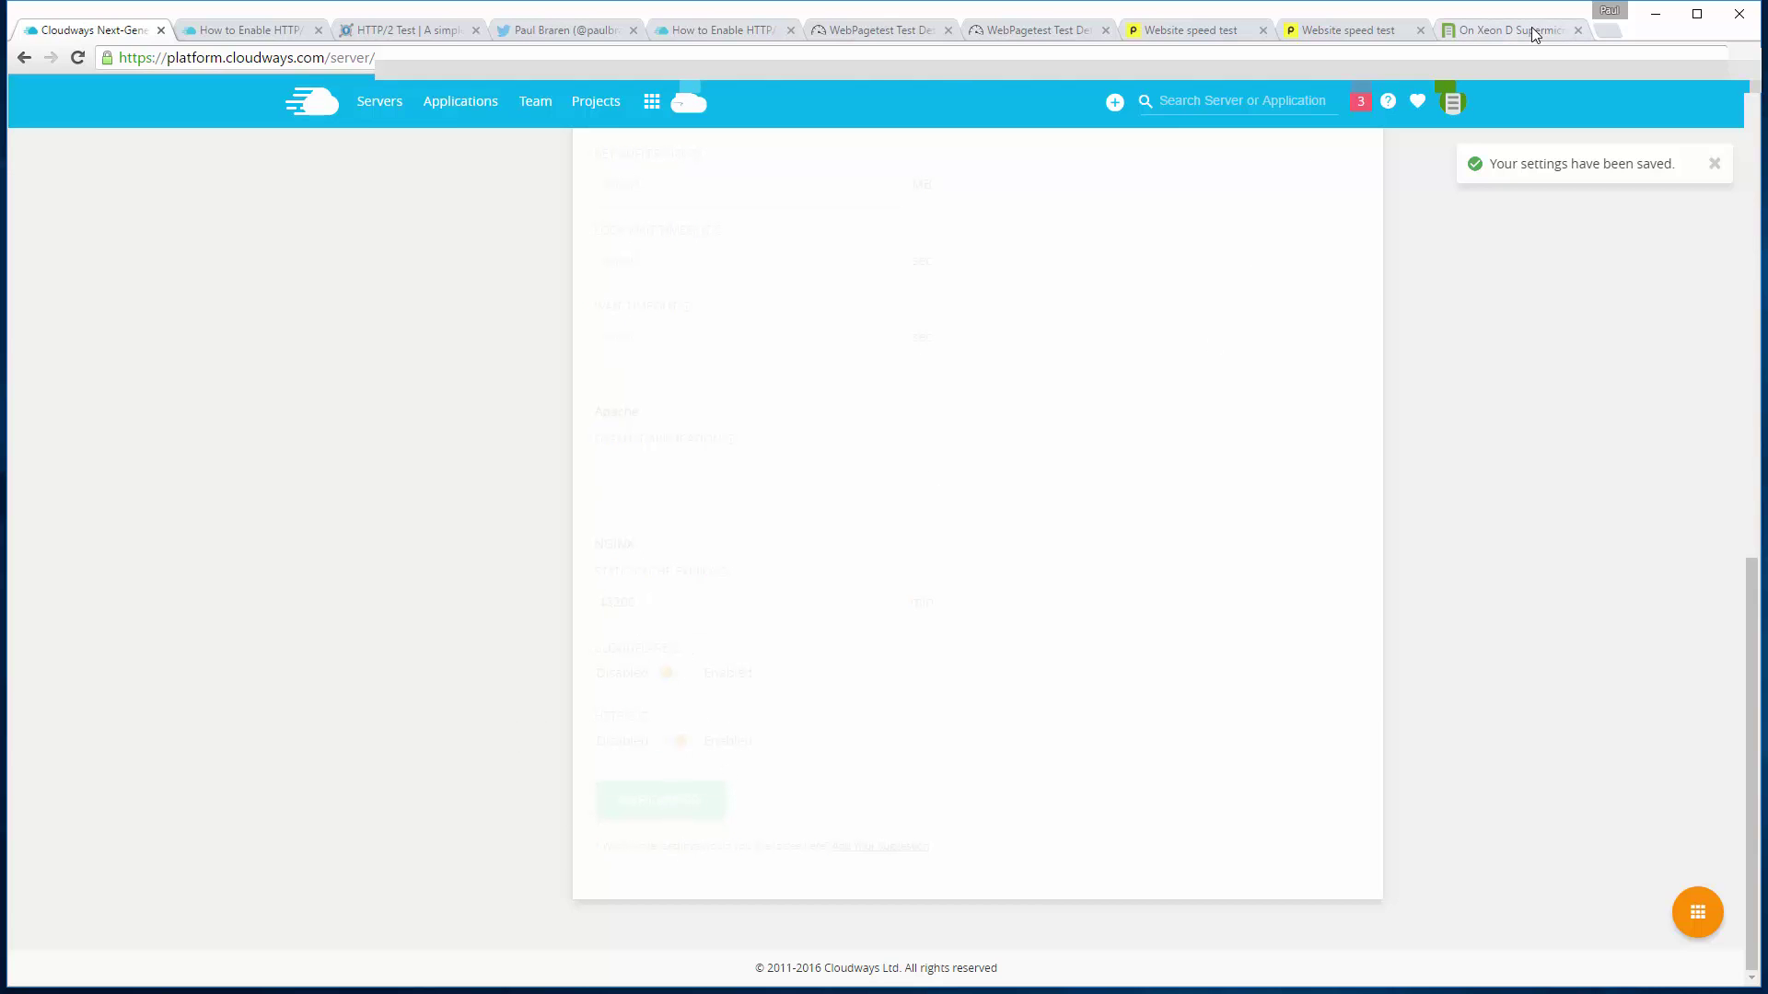
{"action": "scroll", "coordinate": [1295, 563], "scroll_direction": "up", "scroll_amount": 3}
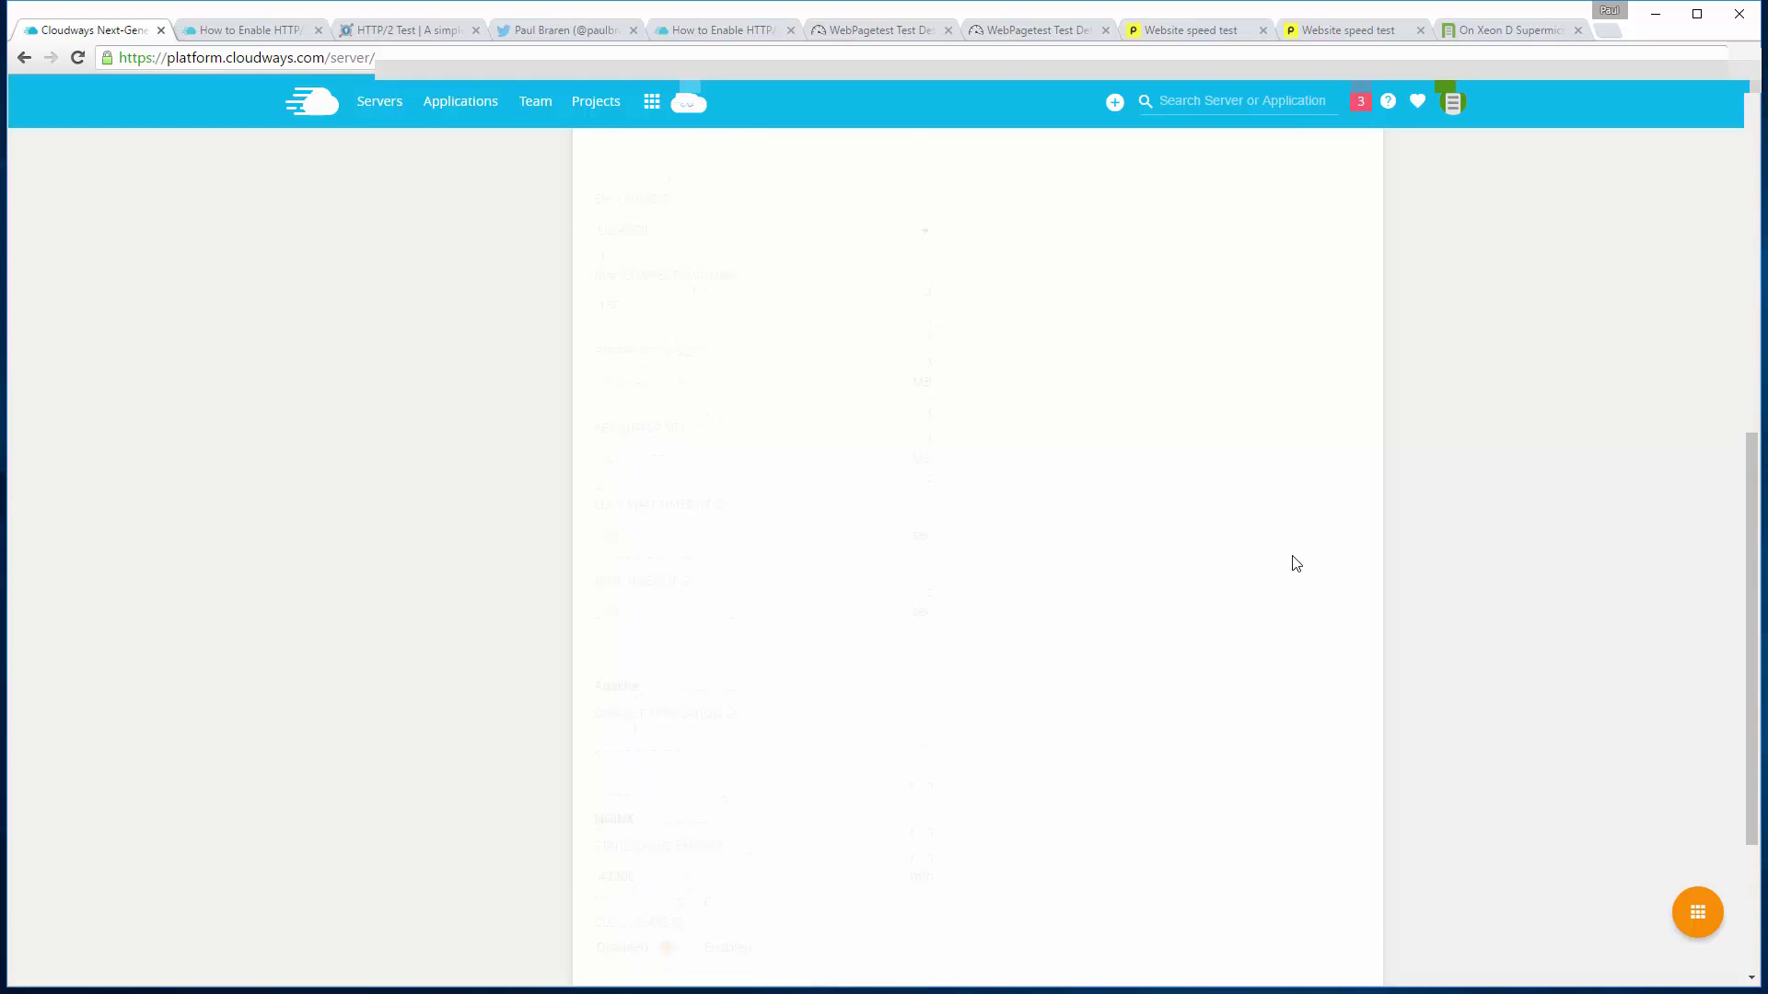
{"action": "scroll", "coordinate": [1296, 564], "scroll_direction": "up", "scroll_amount": 3}
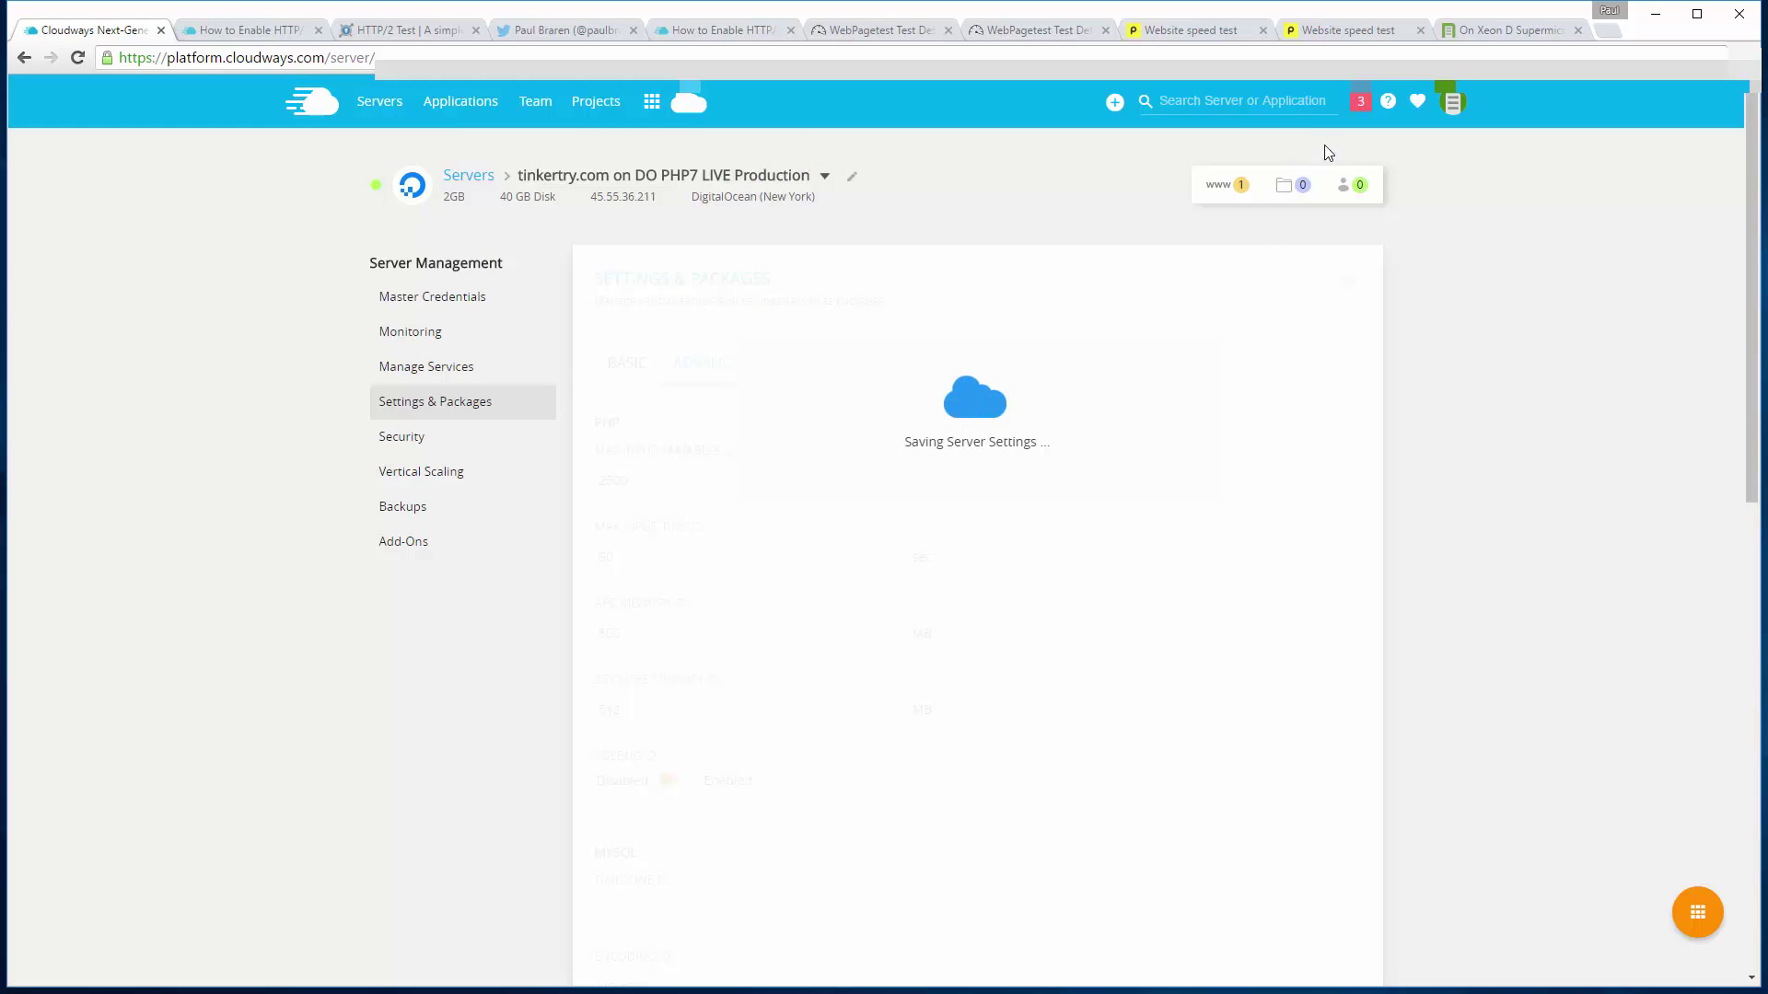
Open the TinkerTry home page and reload it repeatedly to check the site's availability while Cloudways saves the server settings
{"action": "left_click", "coordinate": [1511, 30]}
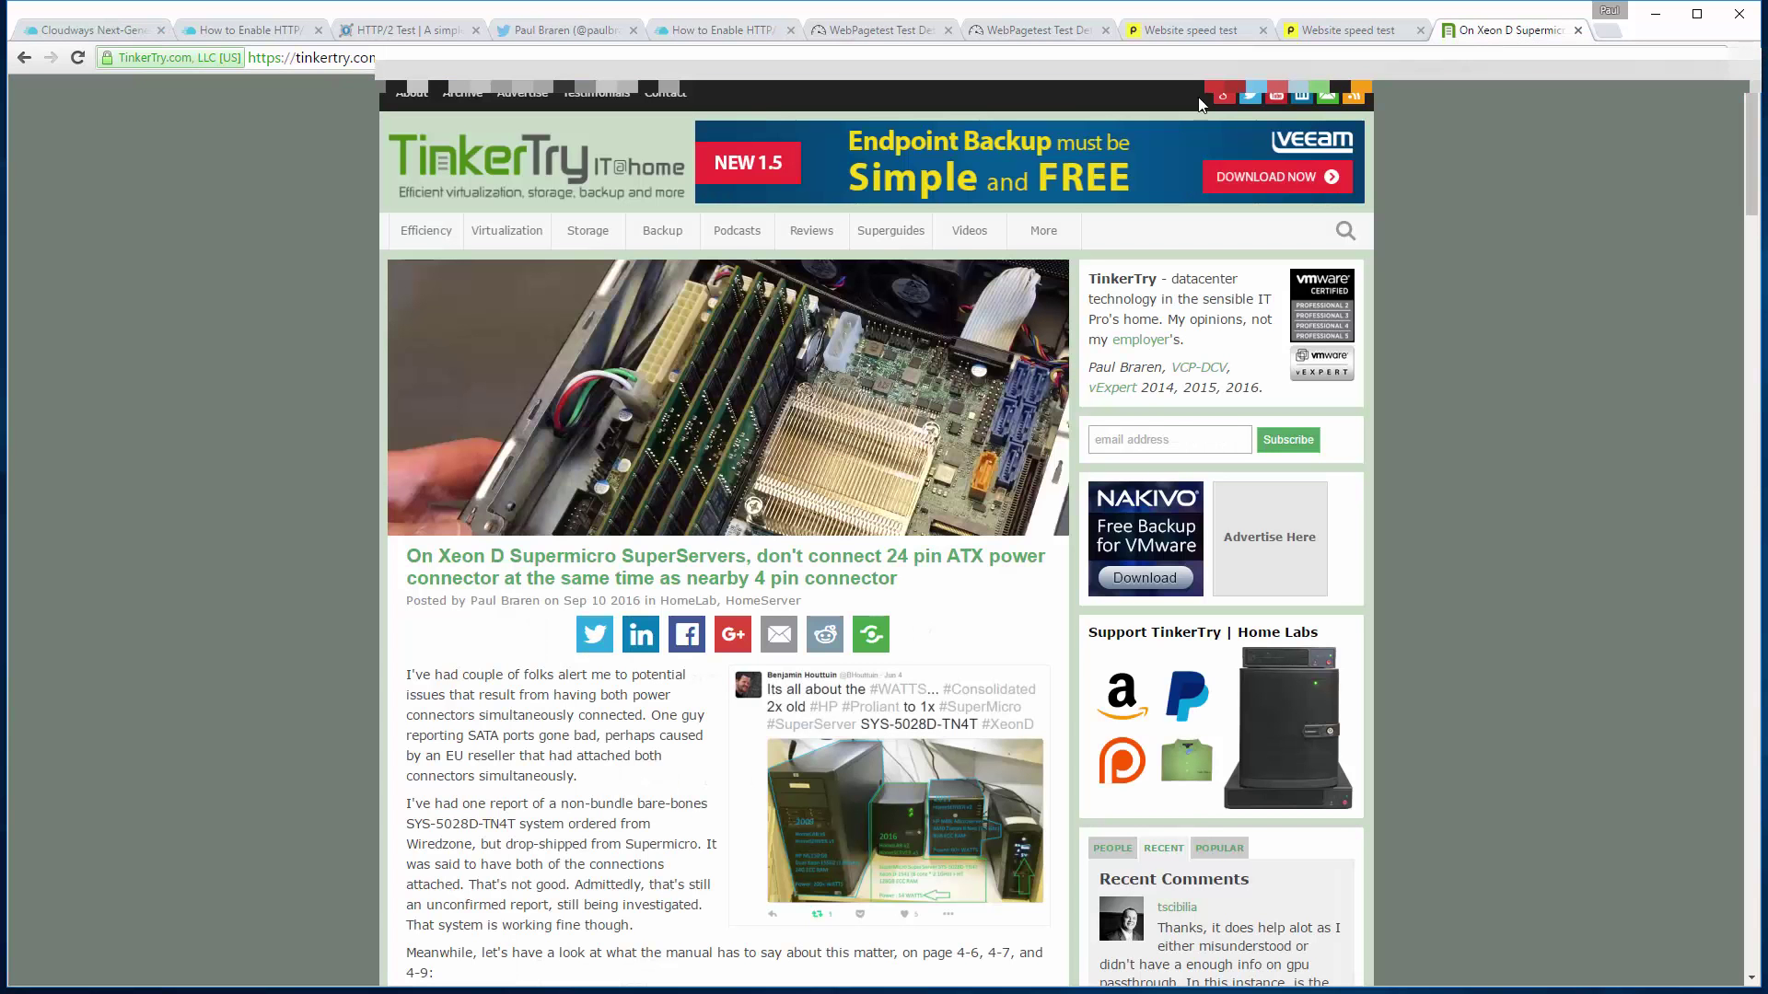
{"action": "left_click", "coordinate": [502, 164]}
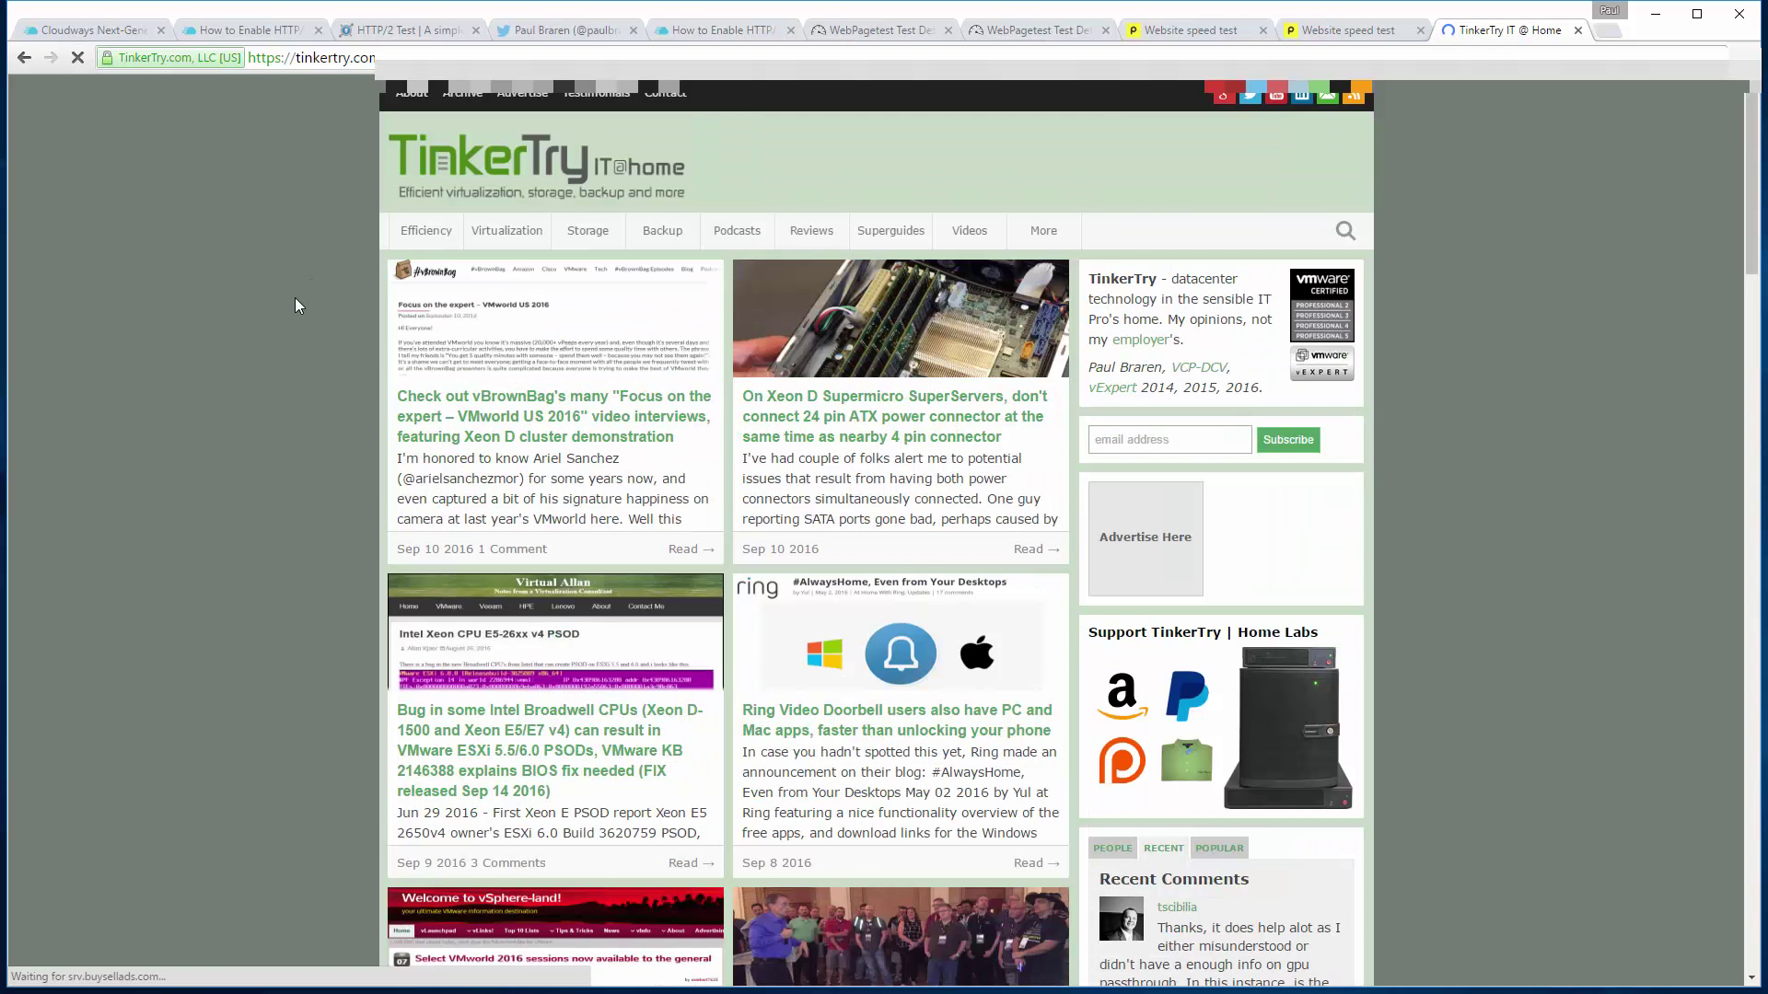
{"action": "left_click", "coordinate": [85, 31]}
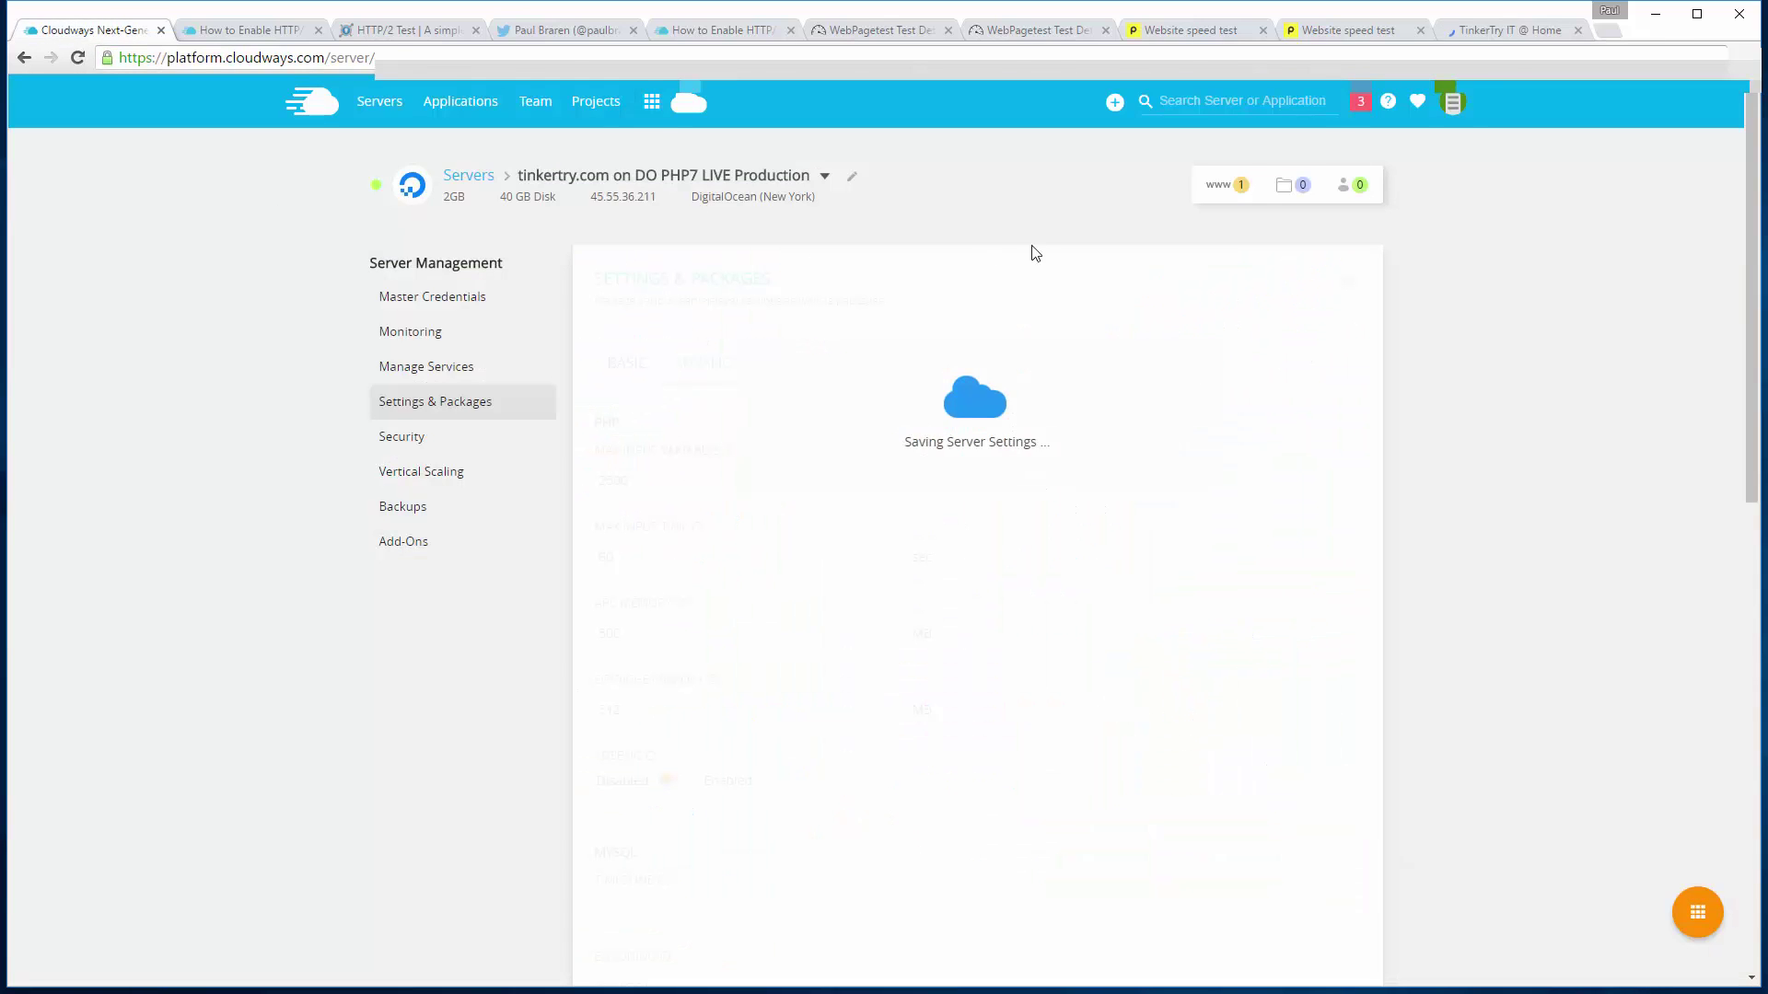
{"action": "left_click", "coordinate": [1507, 33]}
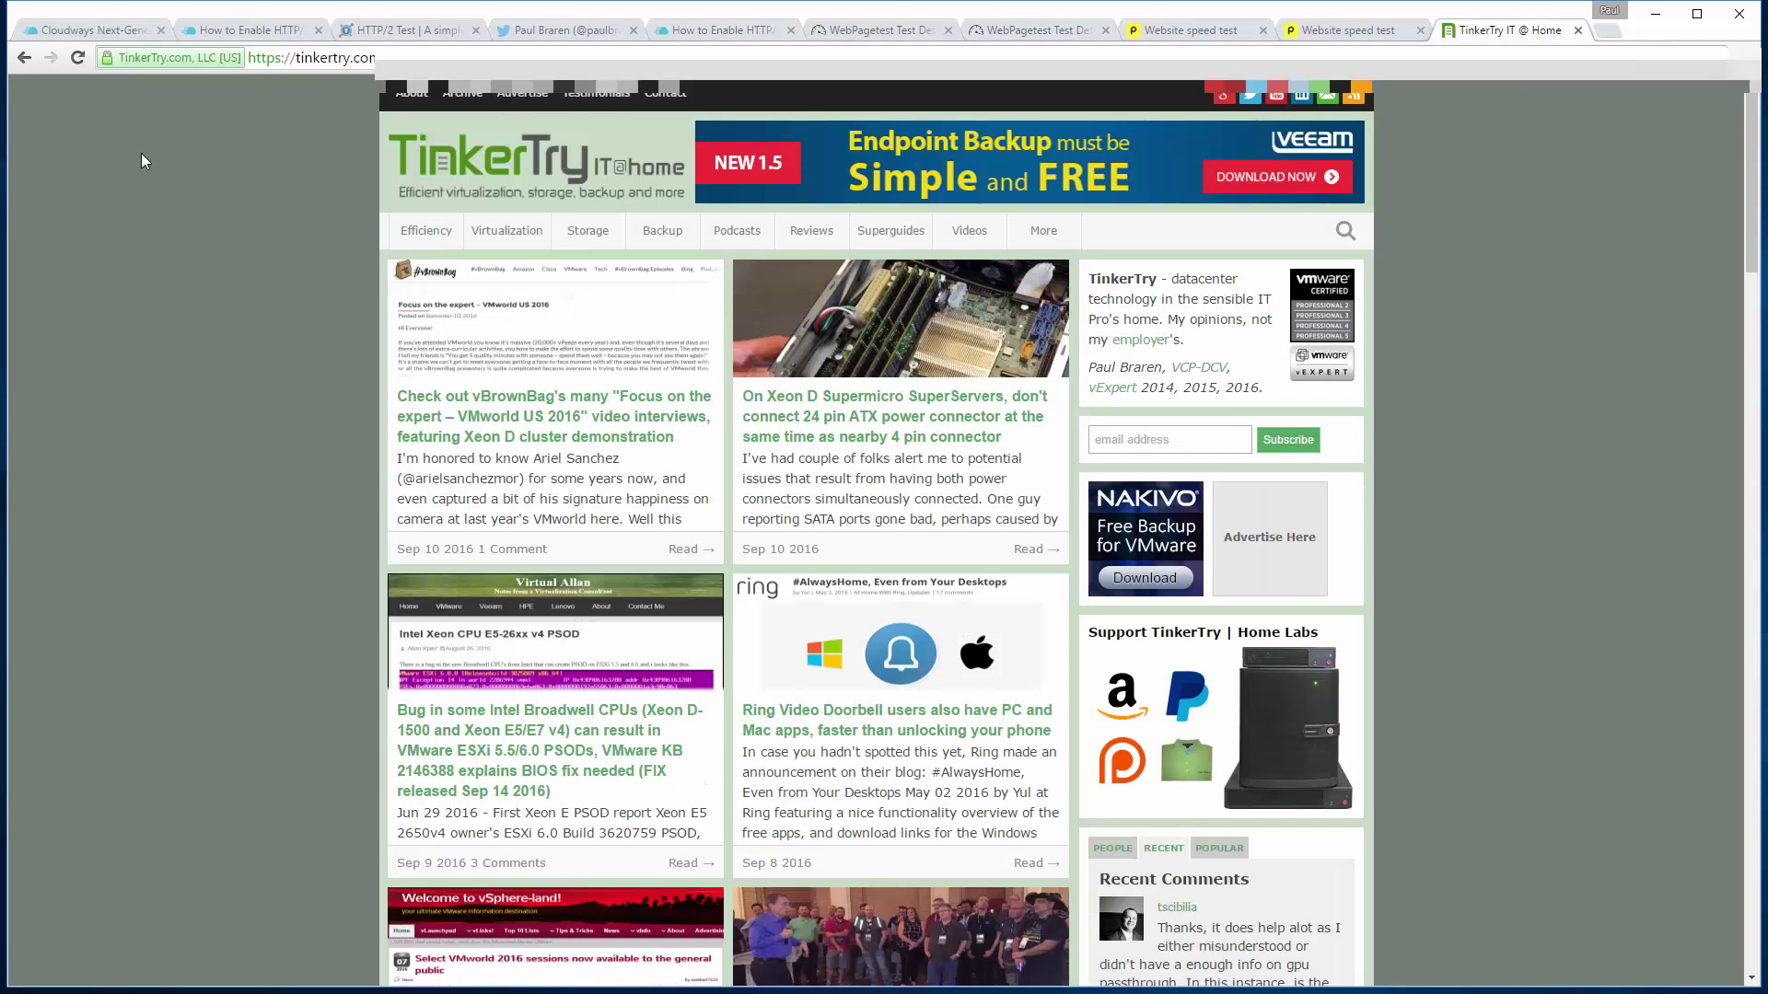
{"action": "key", "text": "F5"}
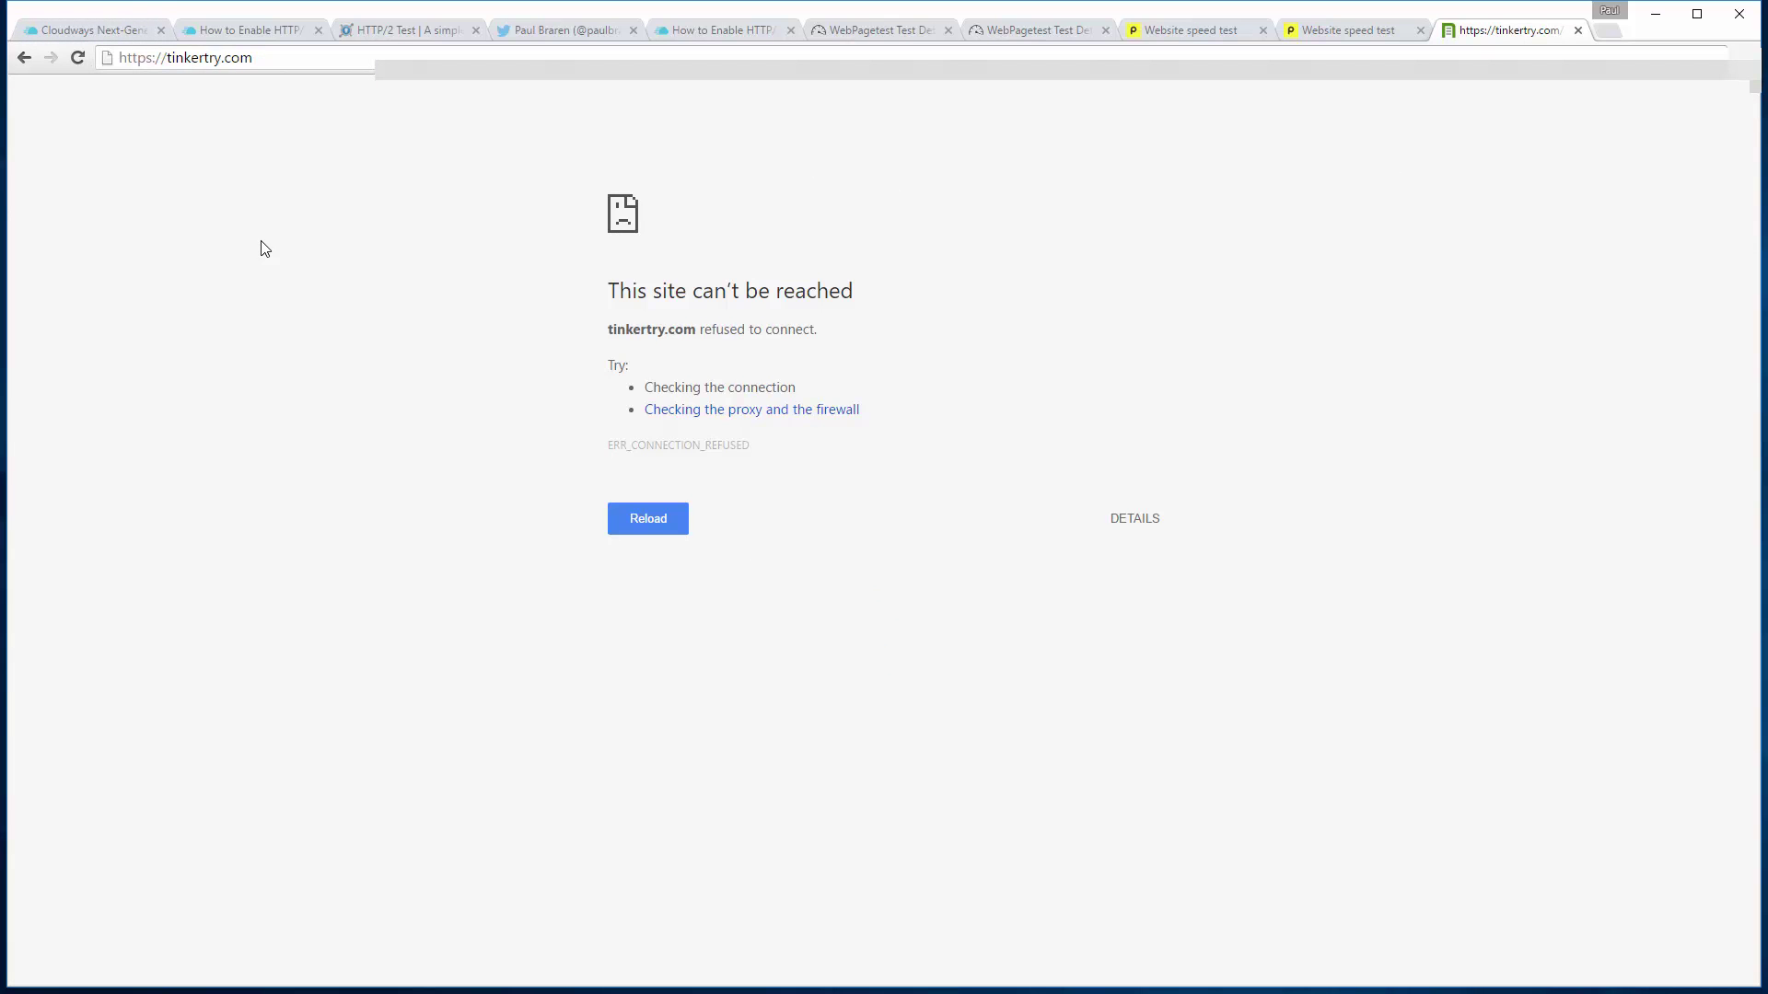
{"action": "key", "text": "F5"}
{"action": "key", "text": "F5"}
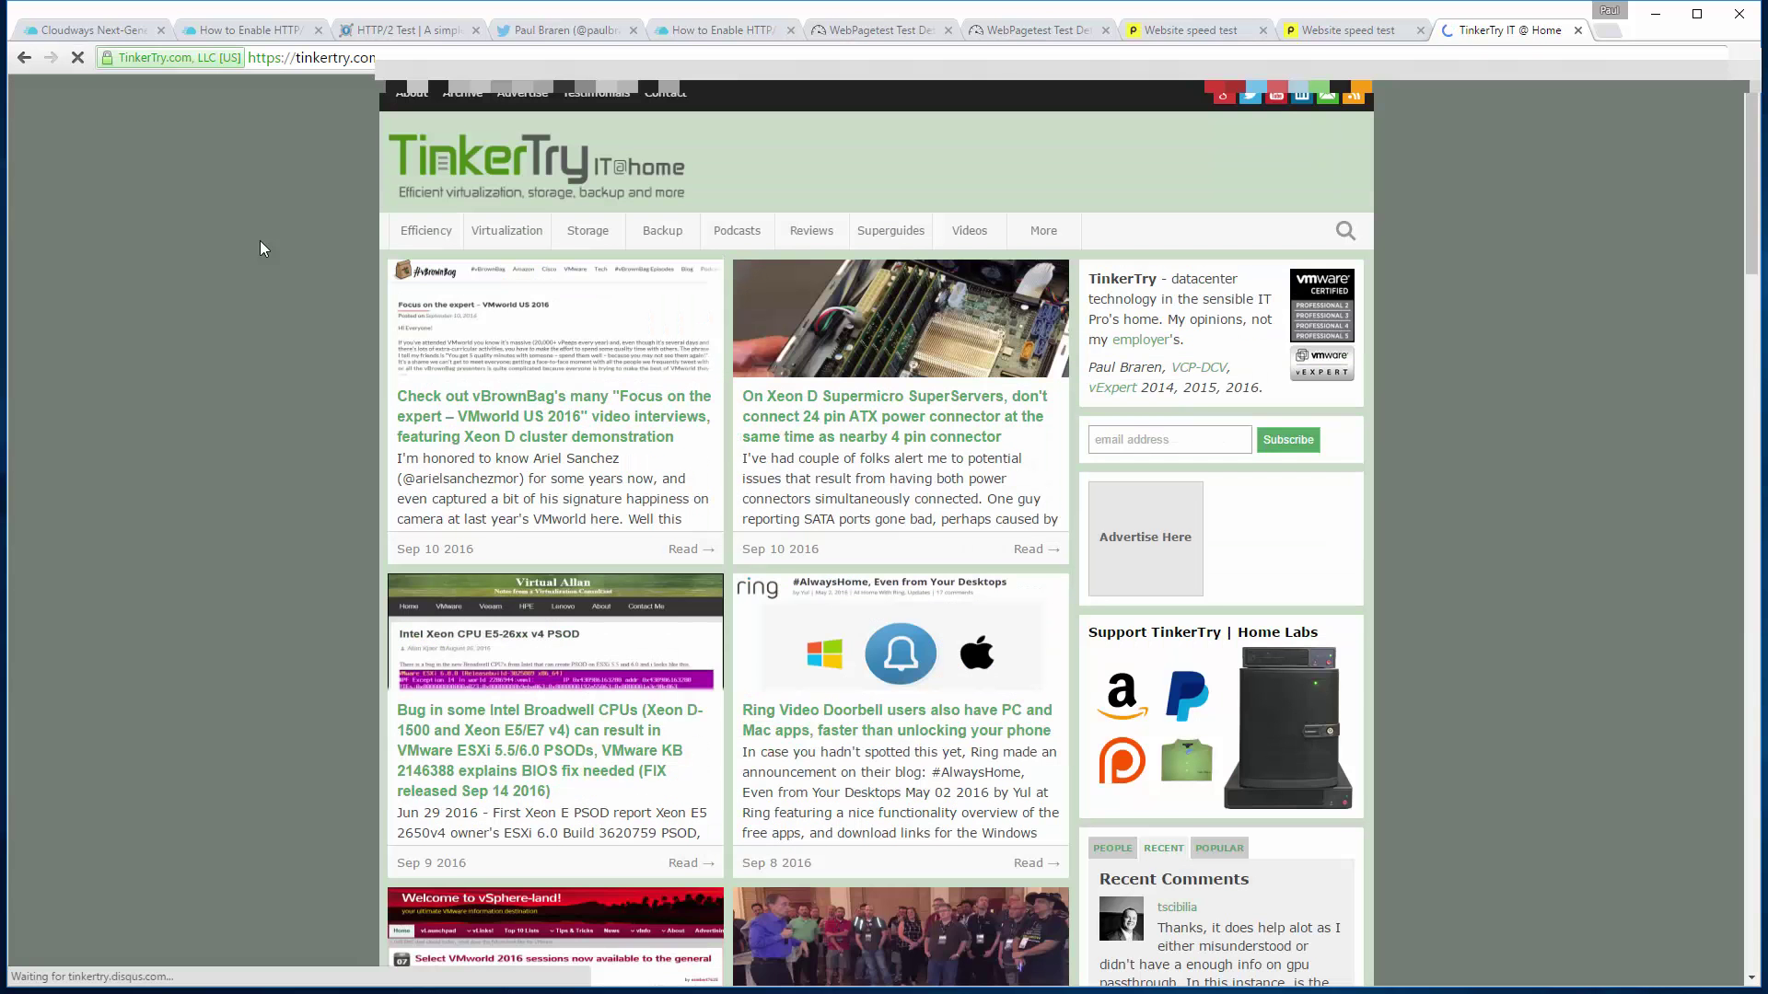
Check the saved HTTP/2 setting in Cloudways and re-run the KeyCDN HTTP/2 test for tinkertry.com
{"action": "left_click", "coordinate": [85, 30]}
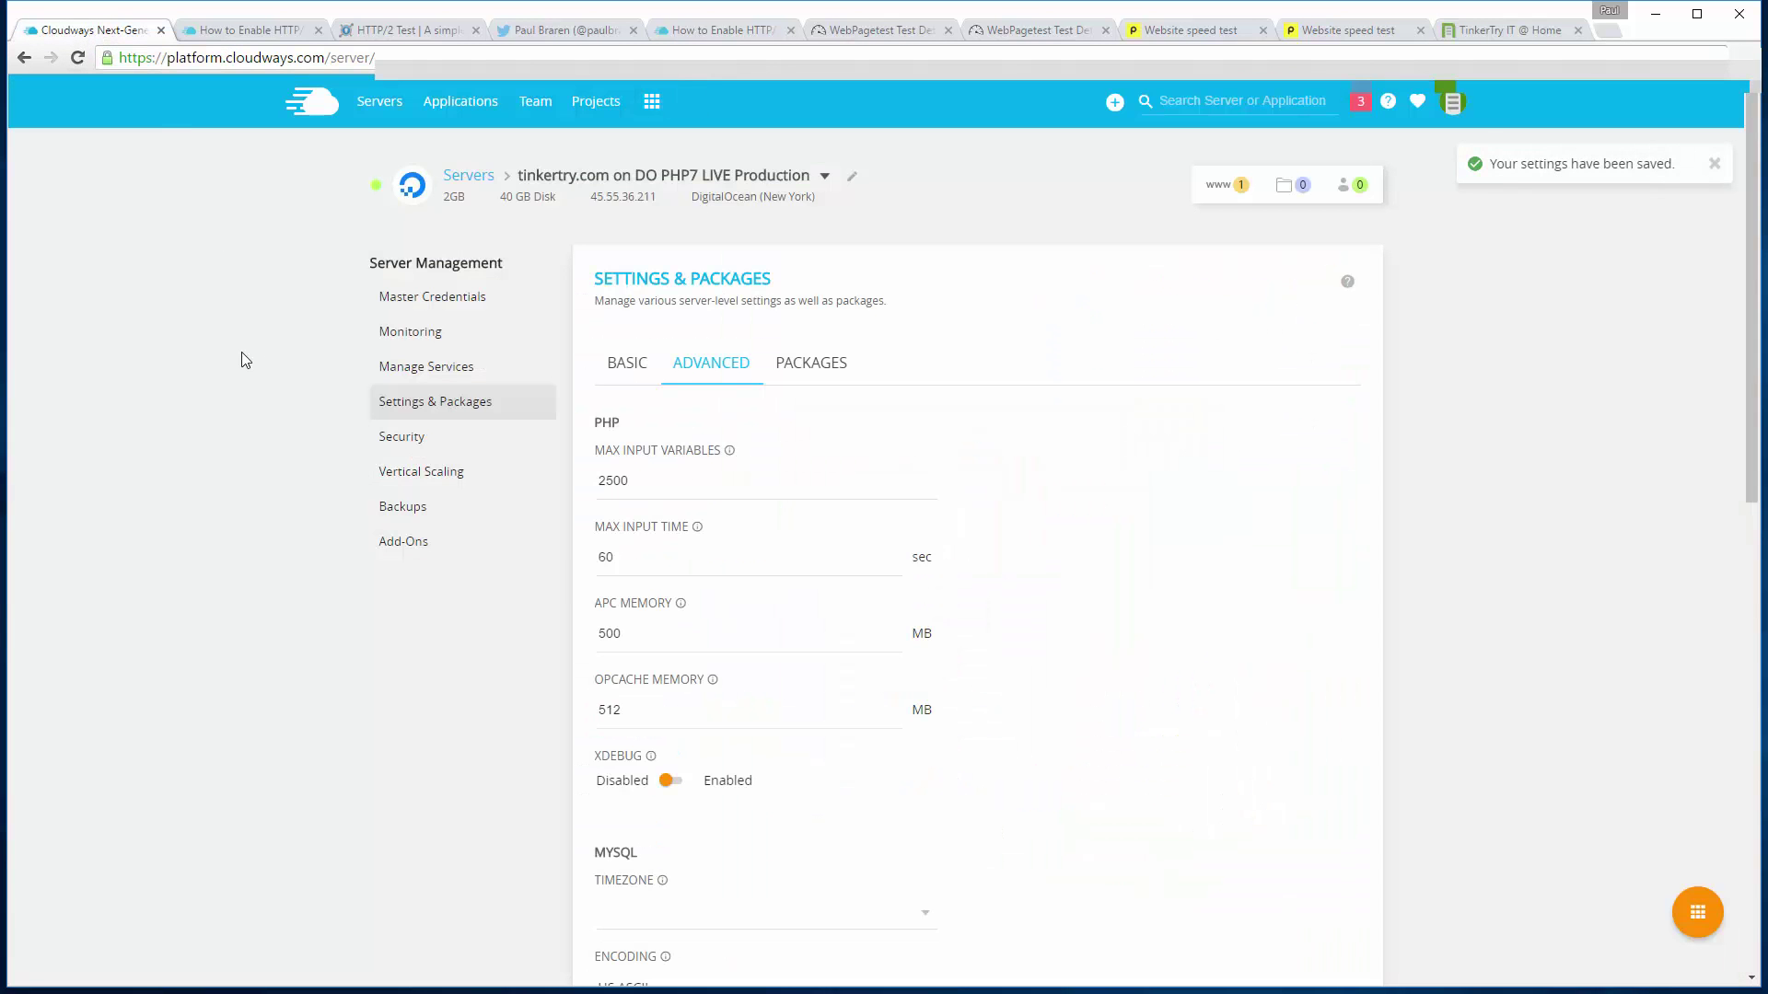
{"action": "scroll", "coordinate": [1068, 709], "scroll_direction": "down", "scroll_amount": 10}
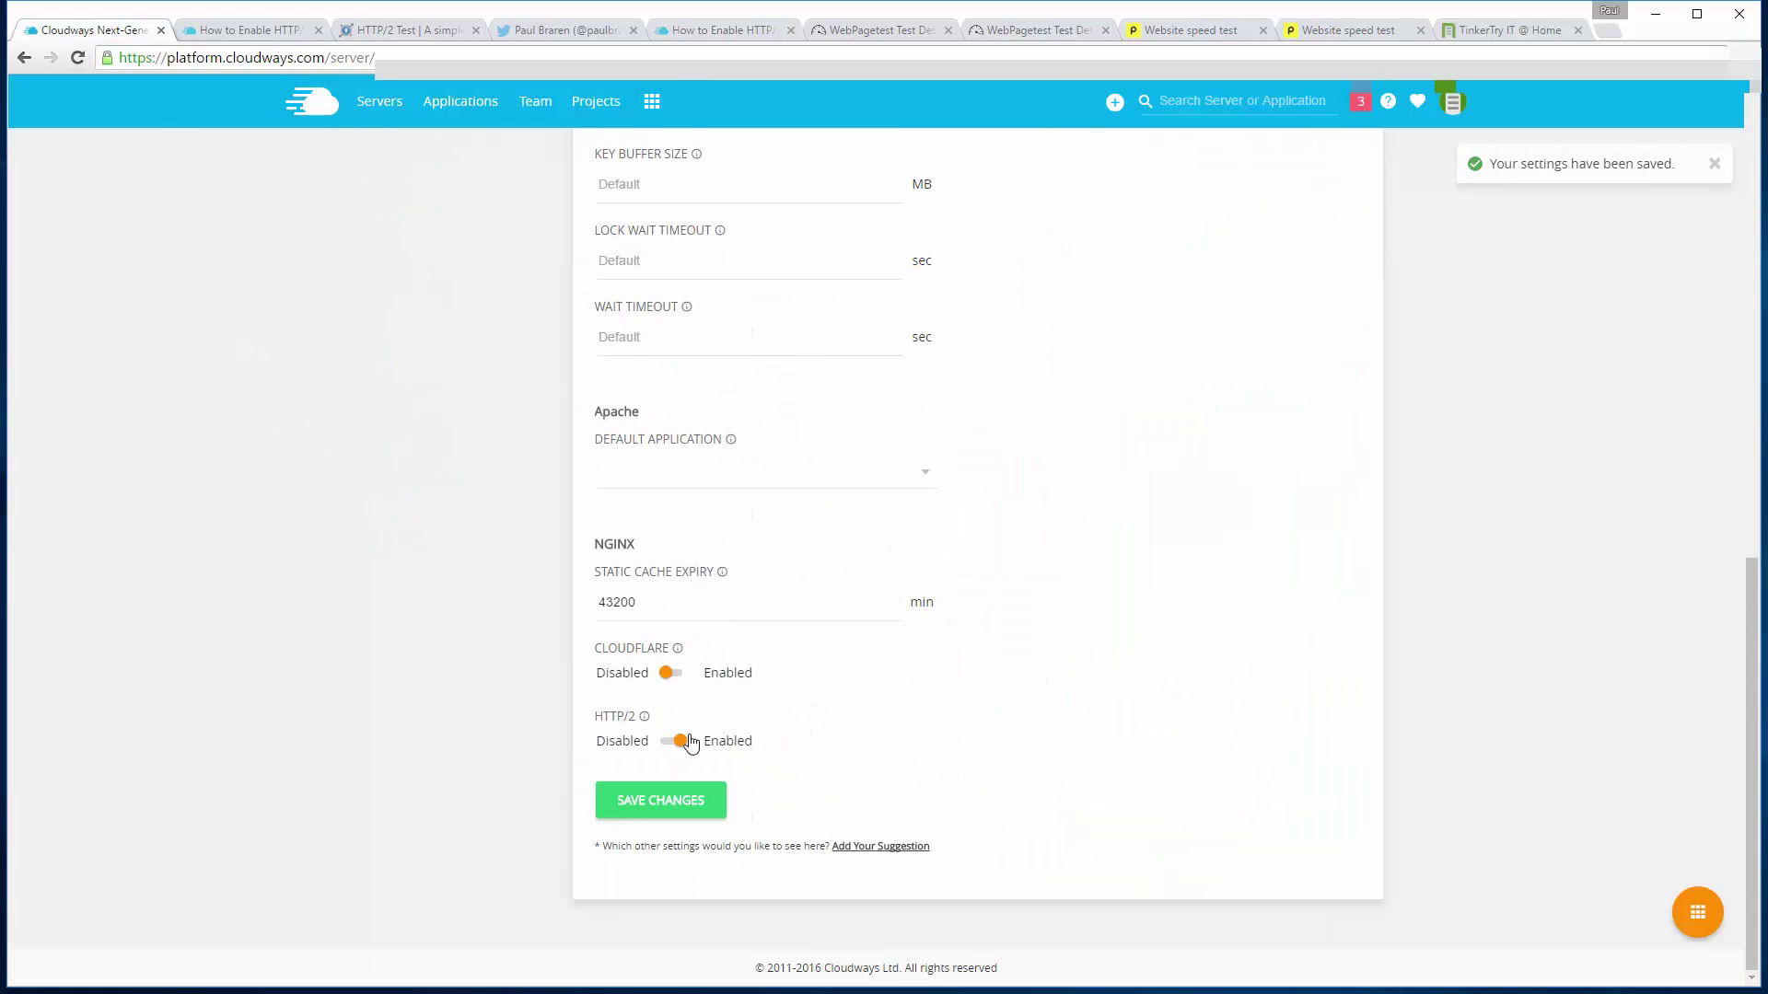
{"action": "left_click", "coordinate": [412, 27]}
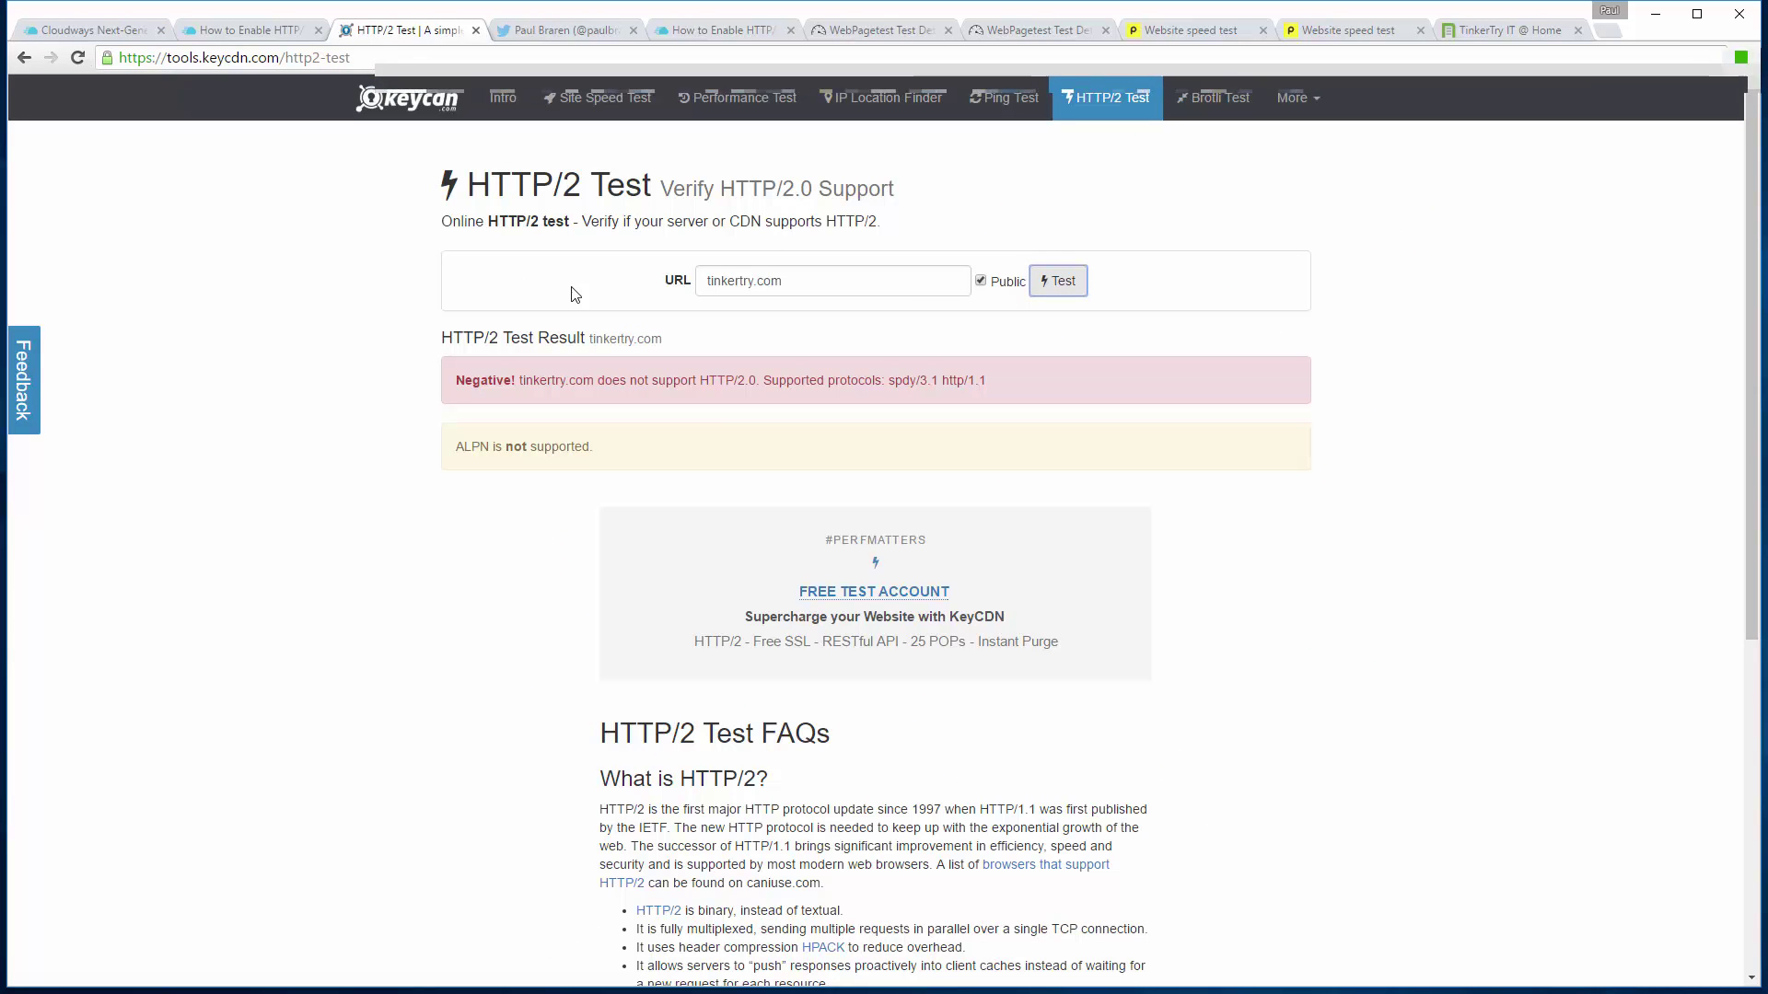
{"action": "left_click", "coordinate": [1060, 287]}
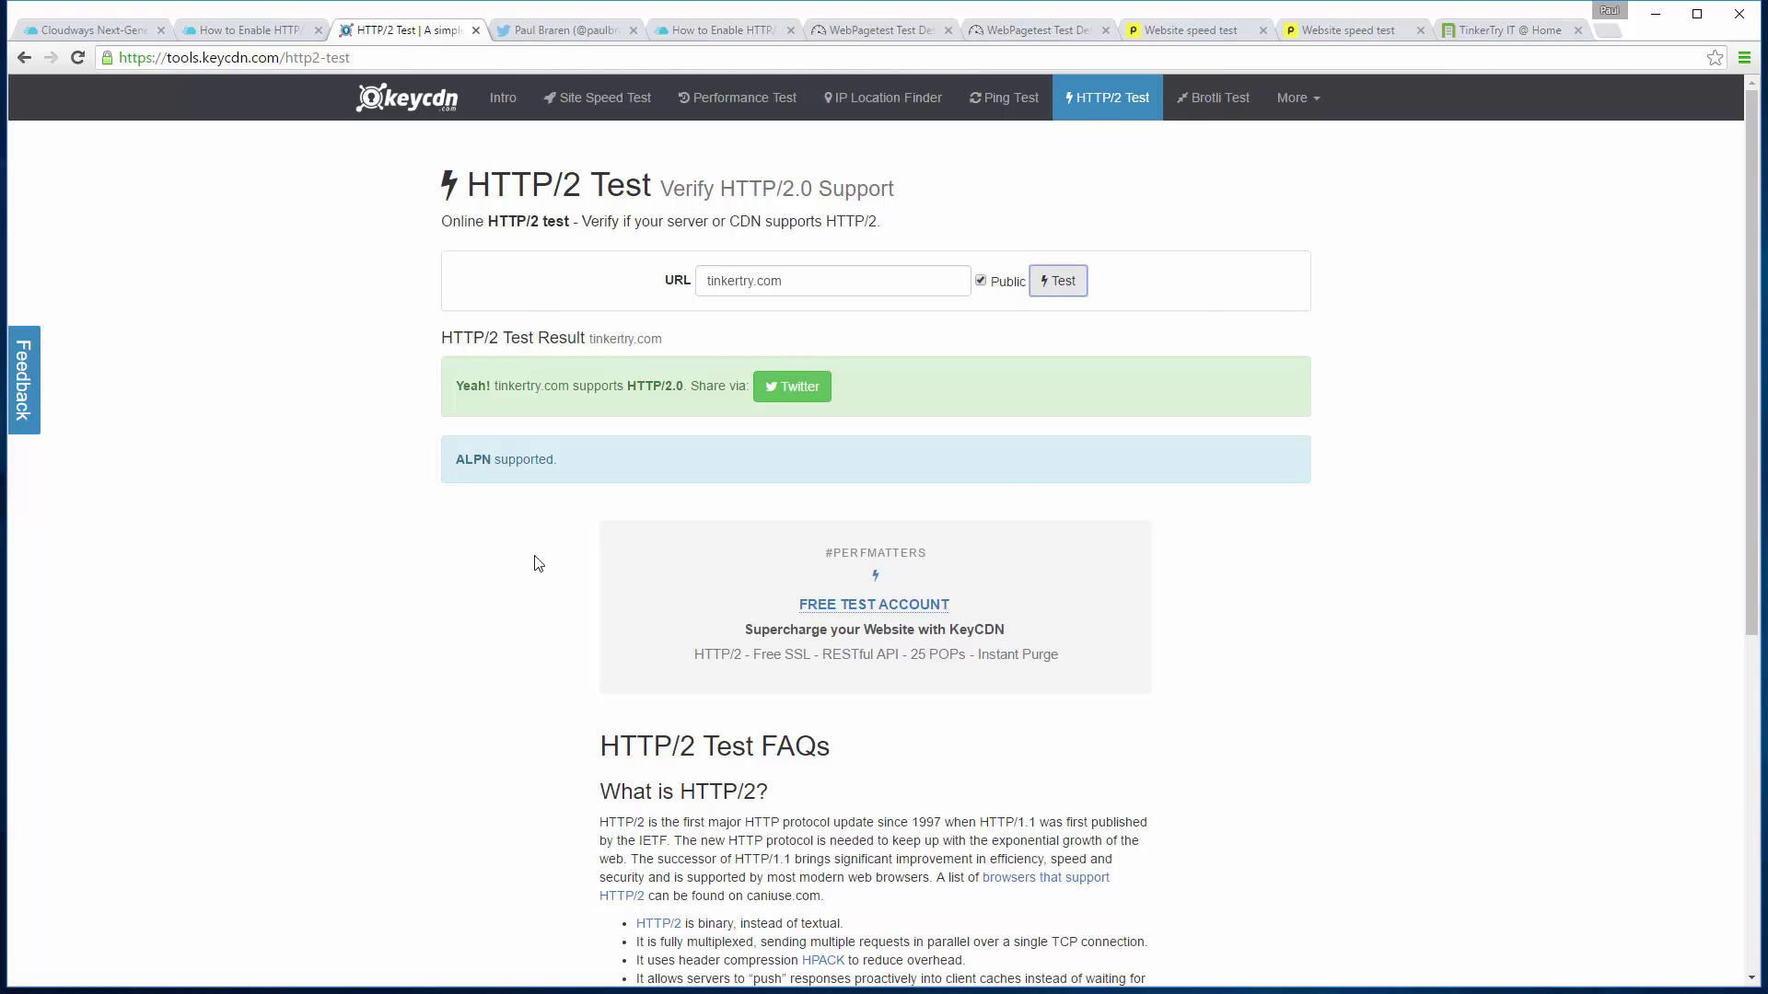
{"action": "left_click", "coordinate": [1073, 33]}
{"action": "right_click", "coordinate": [1073, 33]}
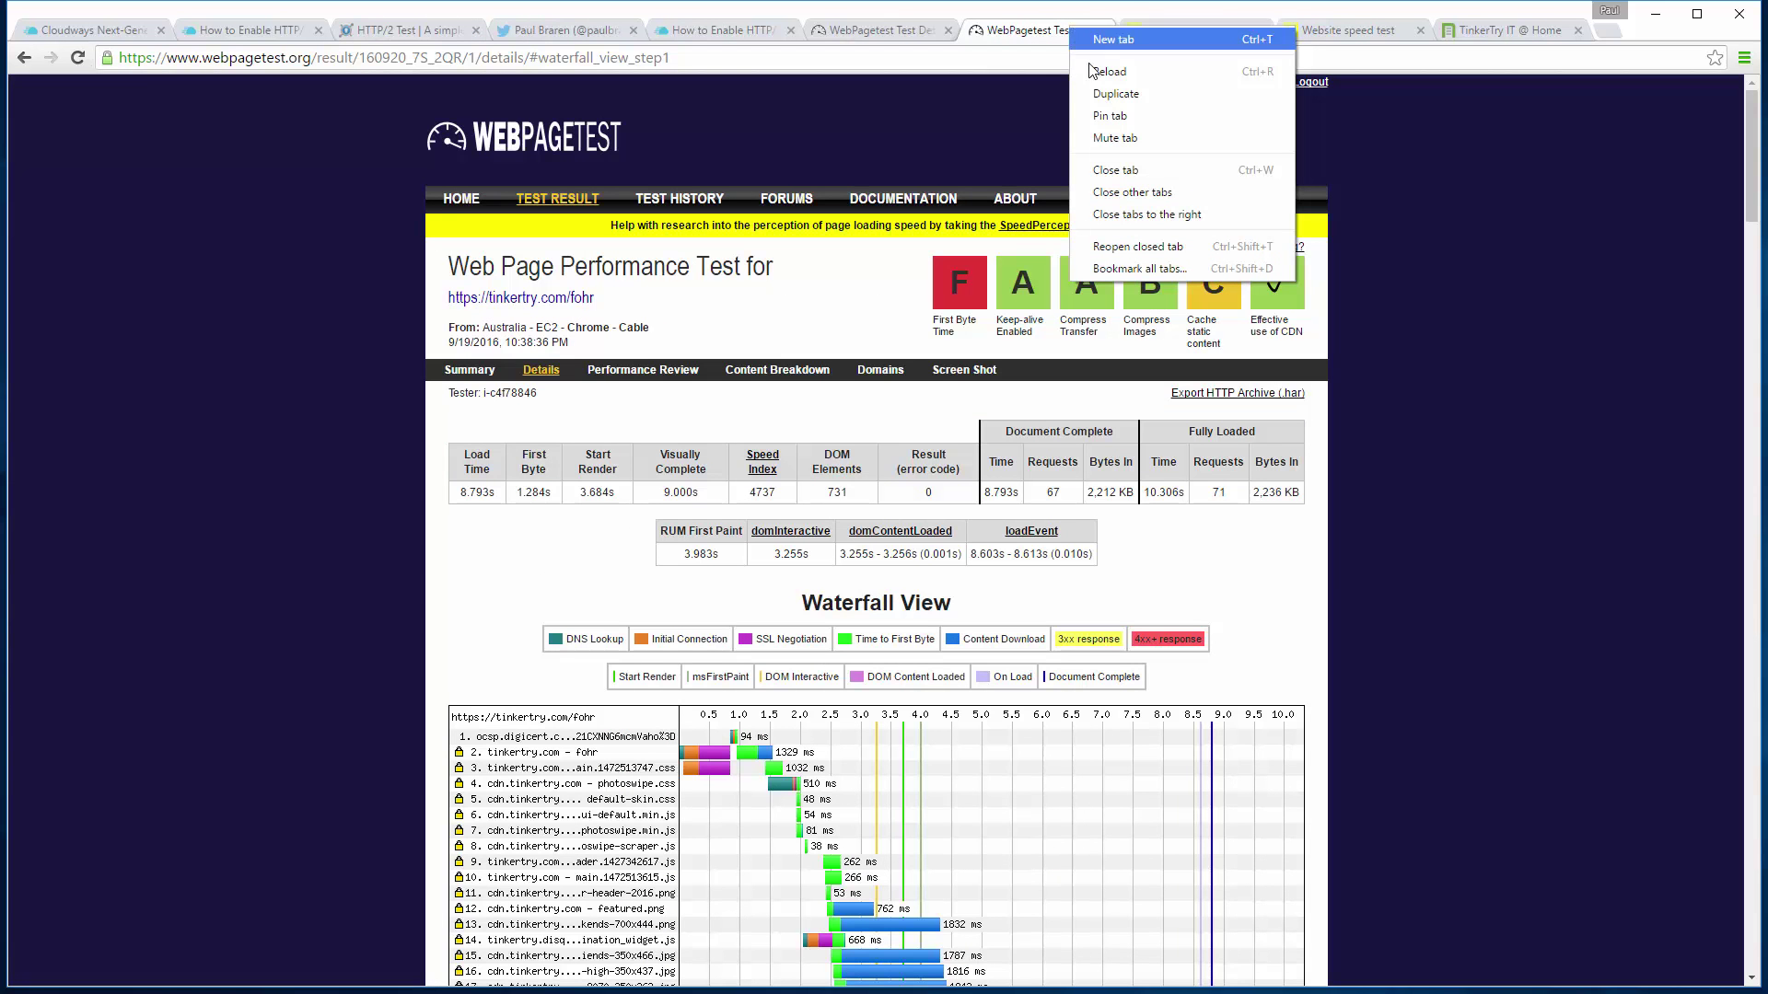
{"action": "left_click", "coordinate": [1095, 92]}
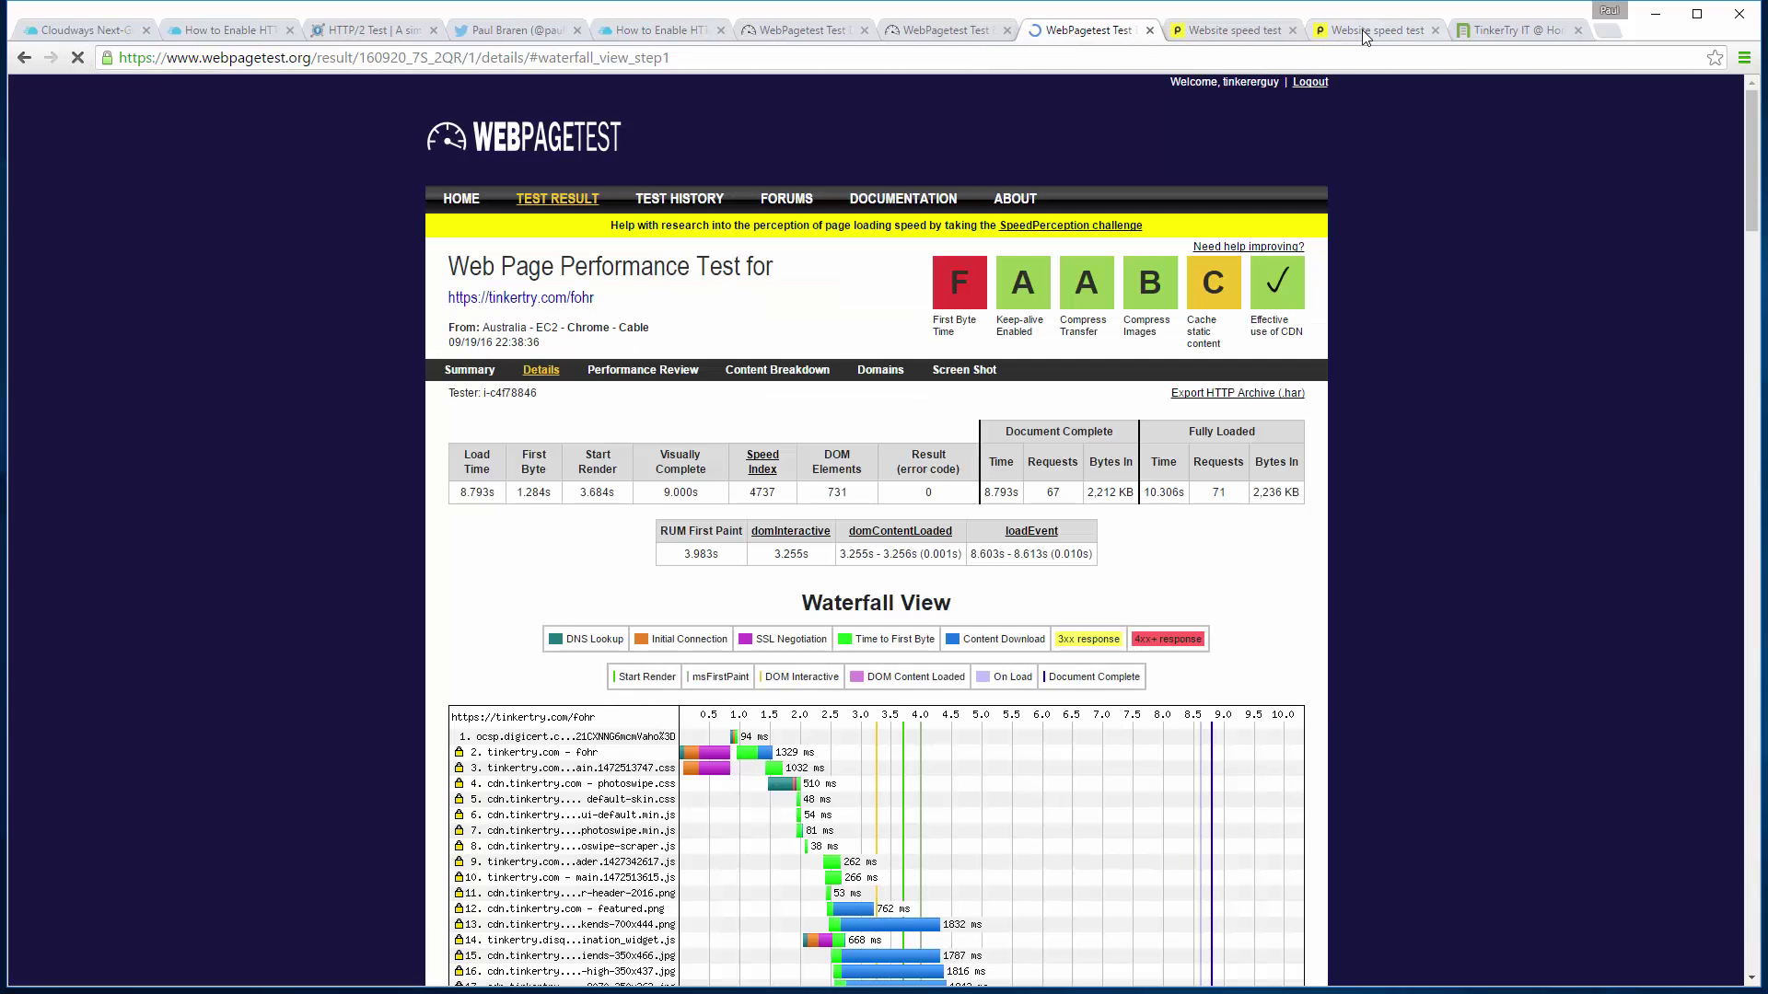
{"action": "left_click", "coordinate": [1362, 30]}
{"action": "right_click", "coordinate": [1364, 35]}
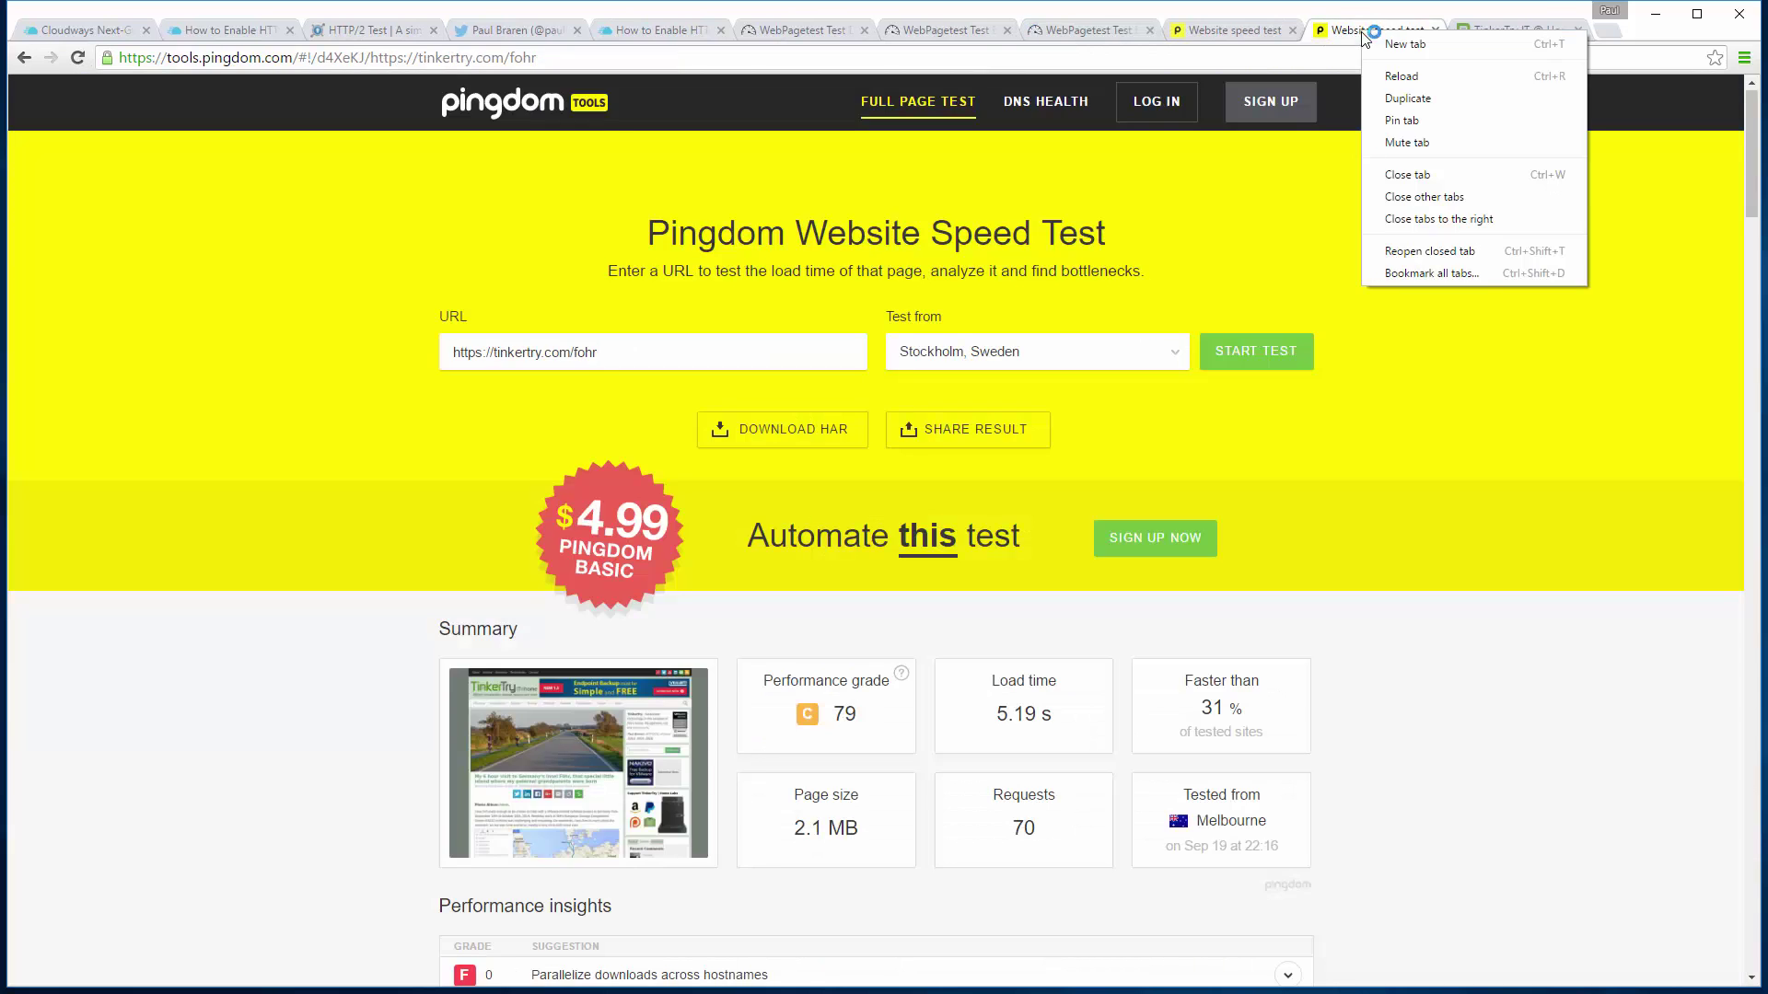
{"action": "left_click", "coordinate": [1392, 97]}
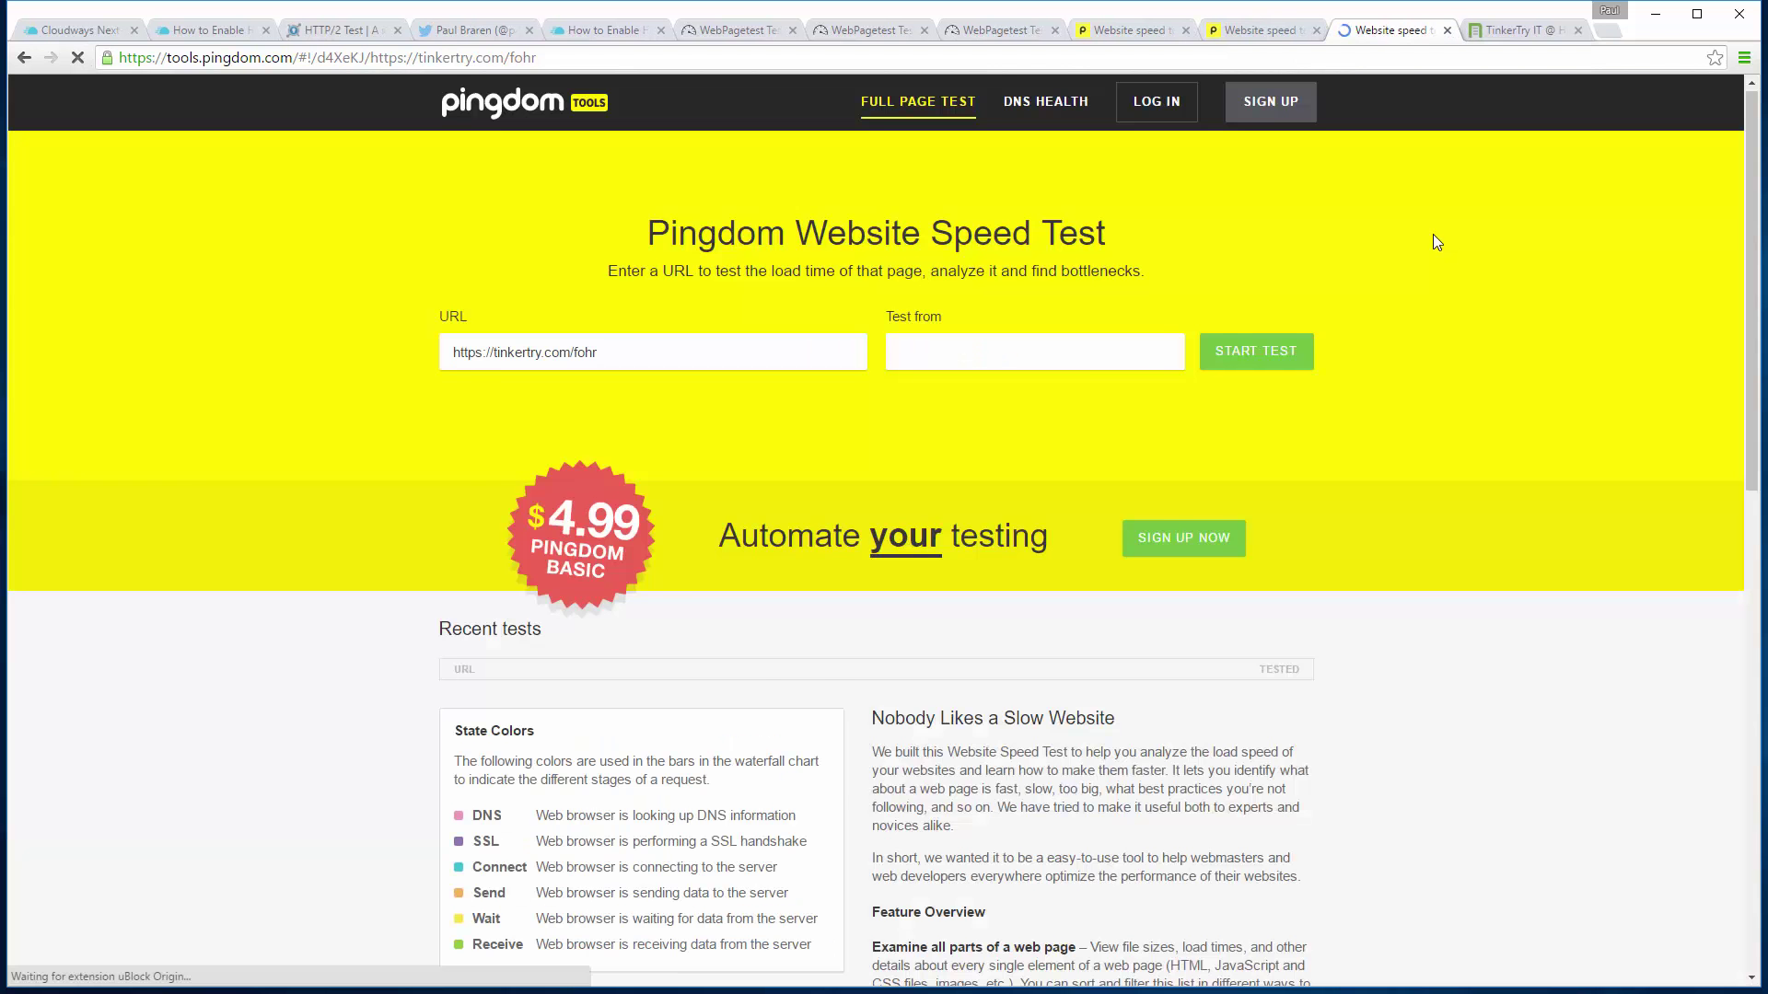
{"action": "left_click", "coordinate": [981, 32]}
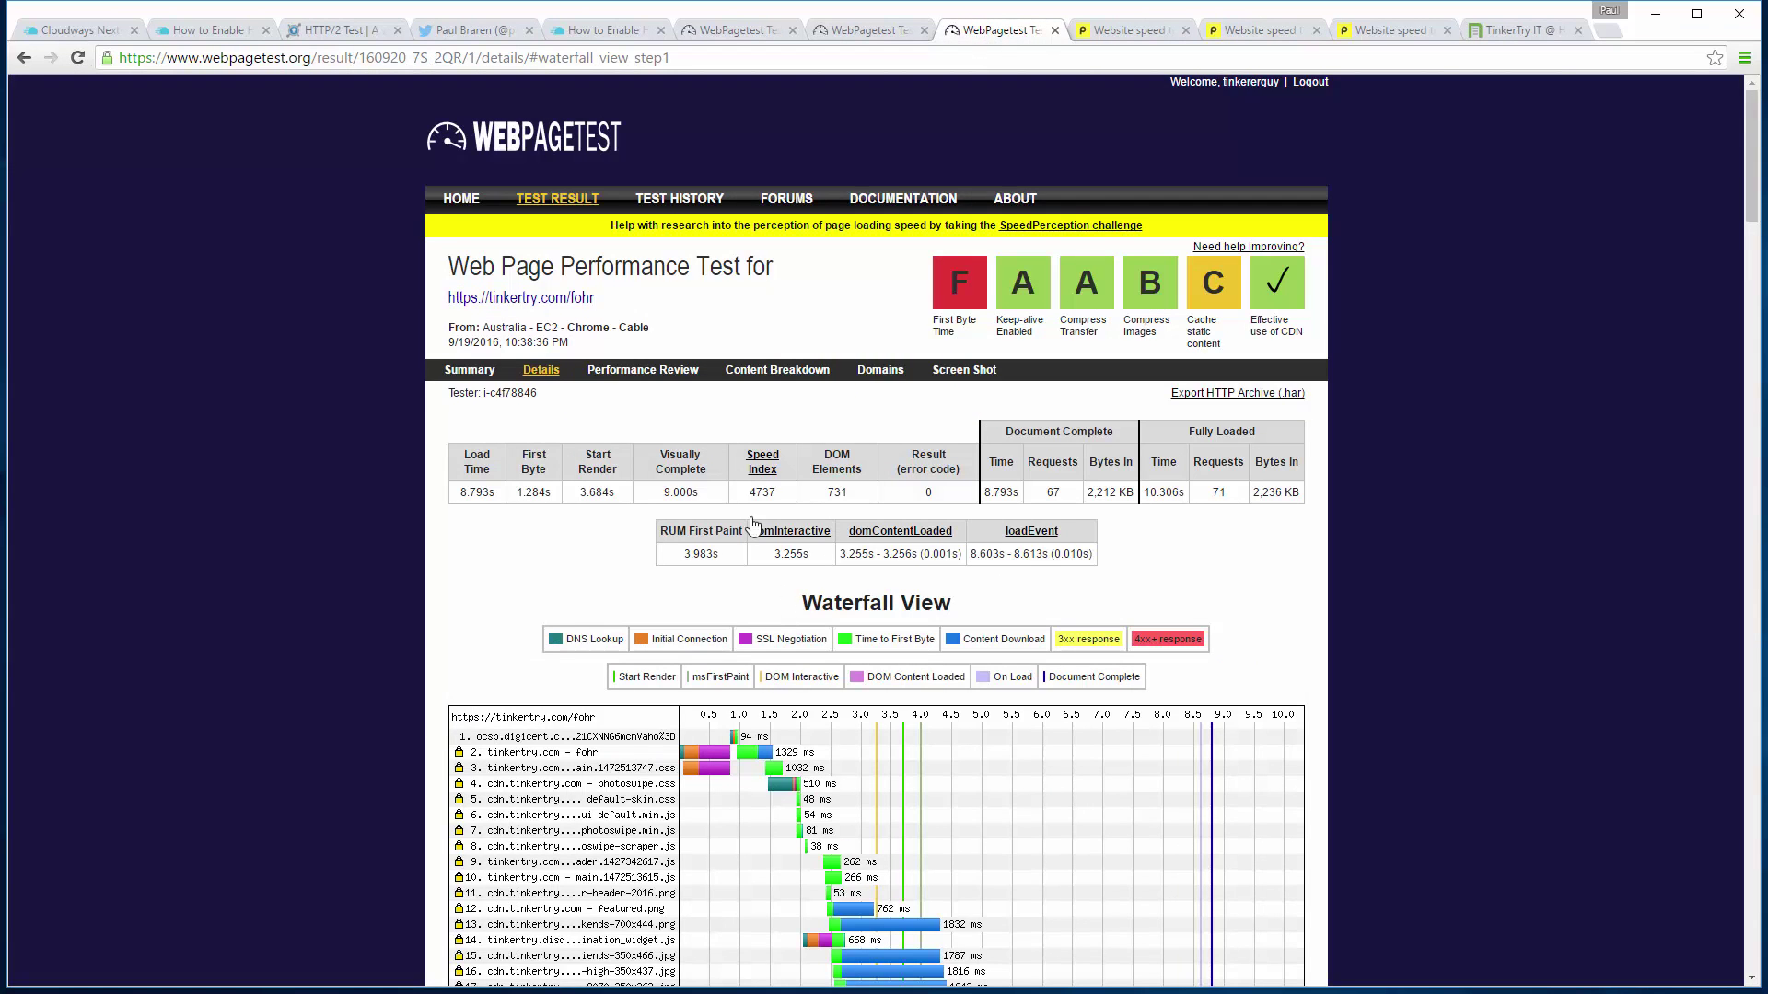
{"action": "left_click", "coordinate": [461, 199]}
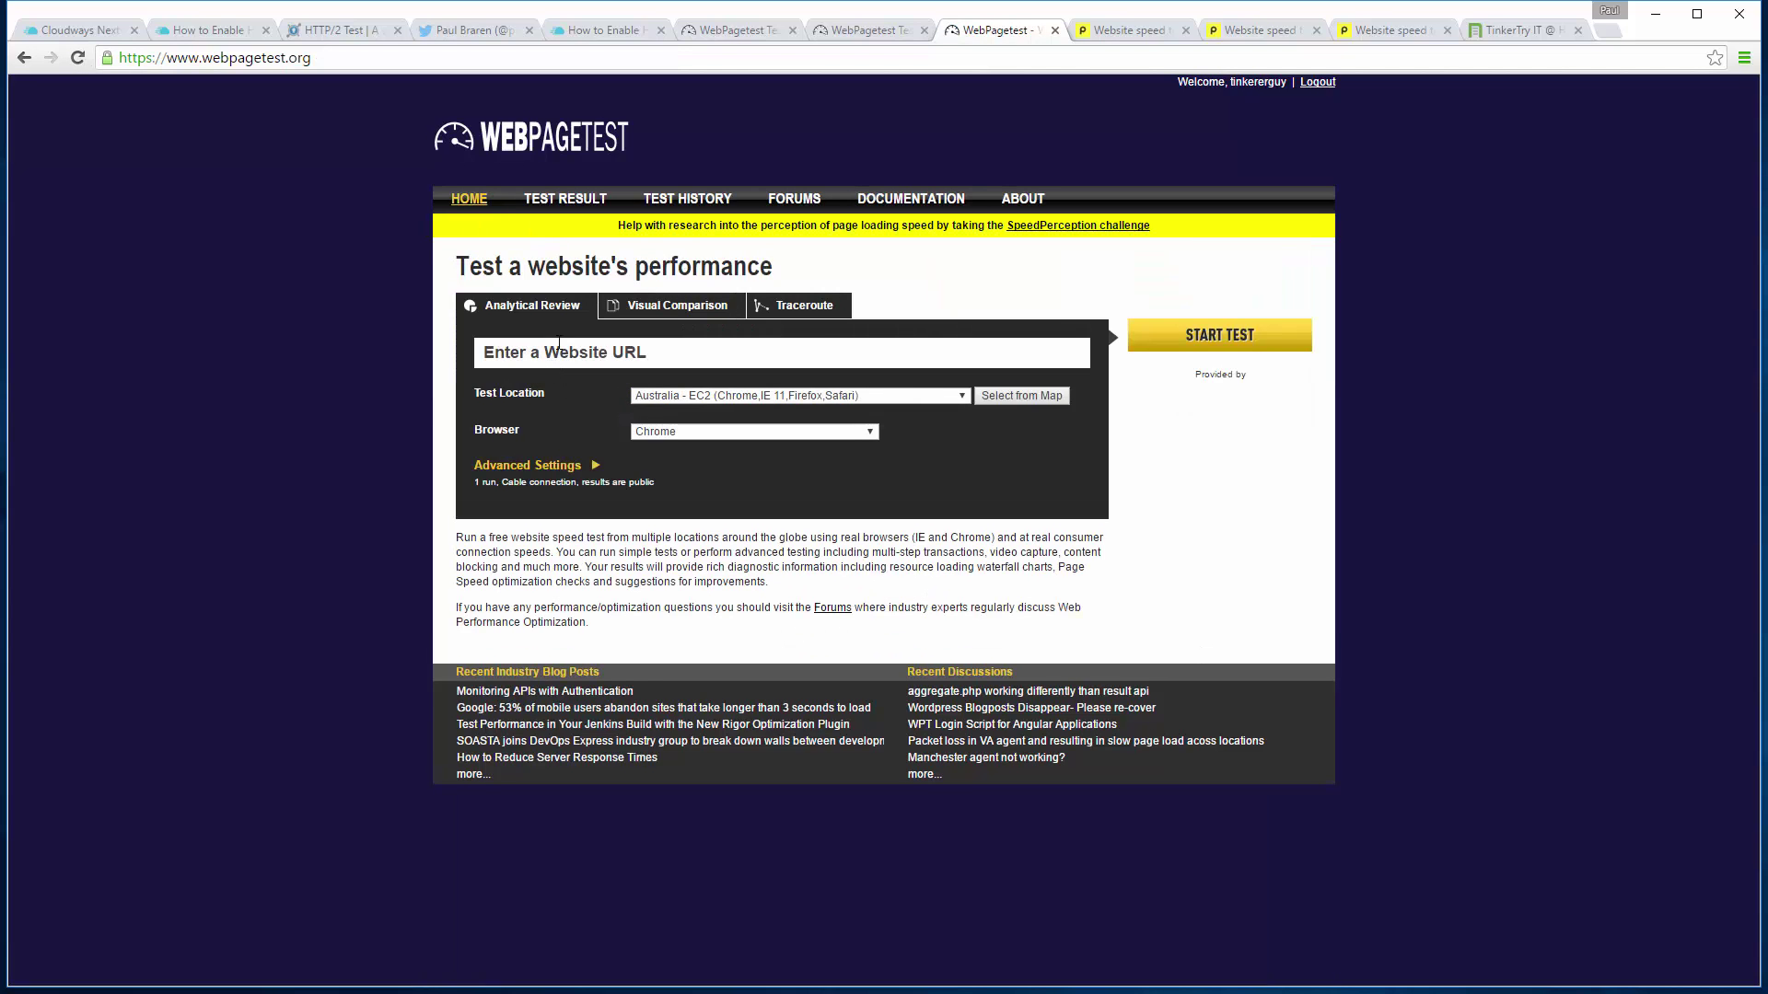
{"action": "left_click", "coordinate": [21, 58]}
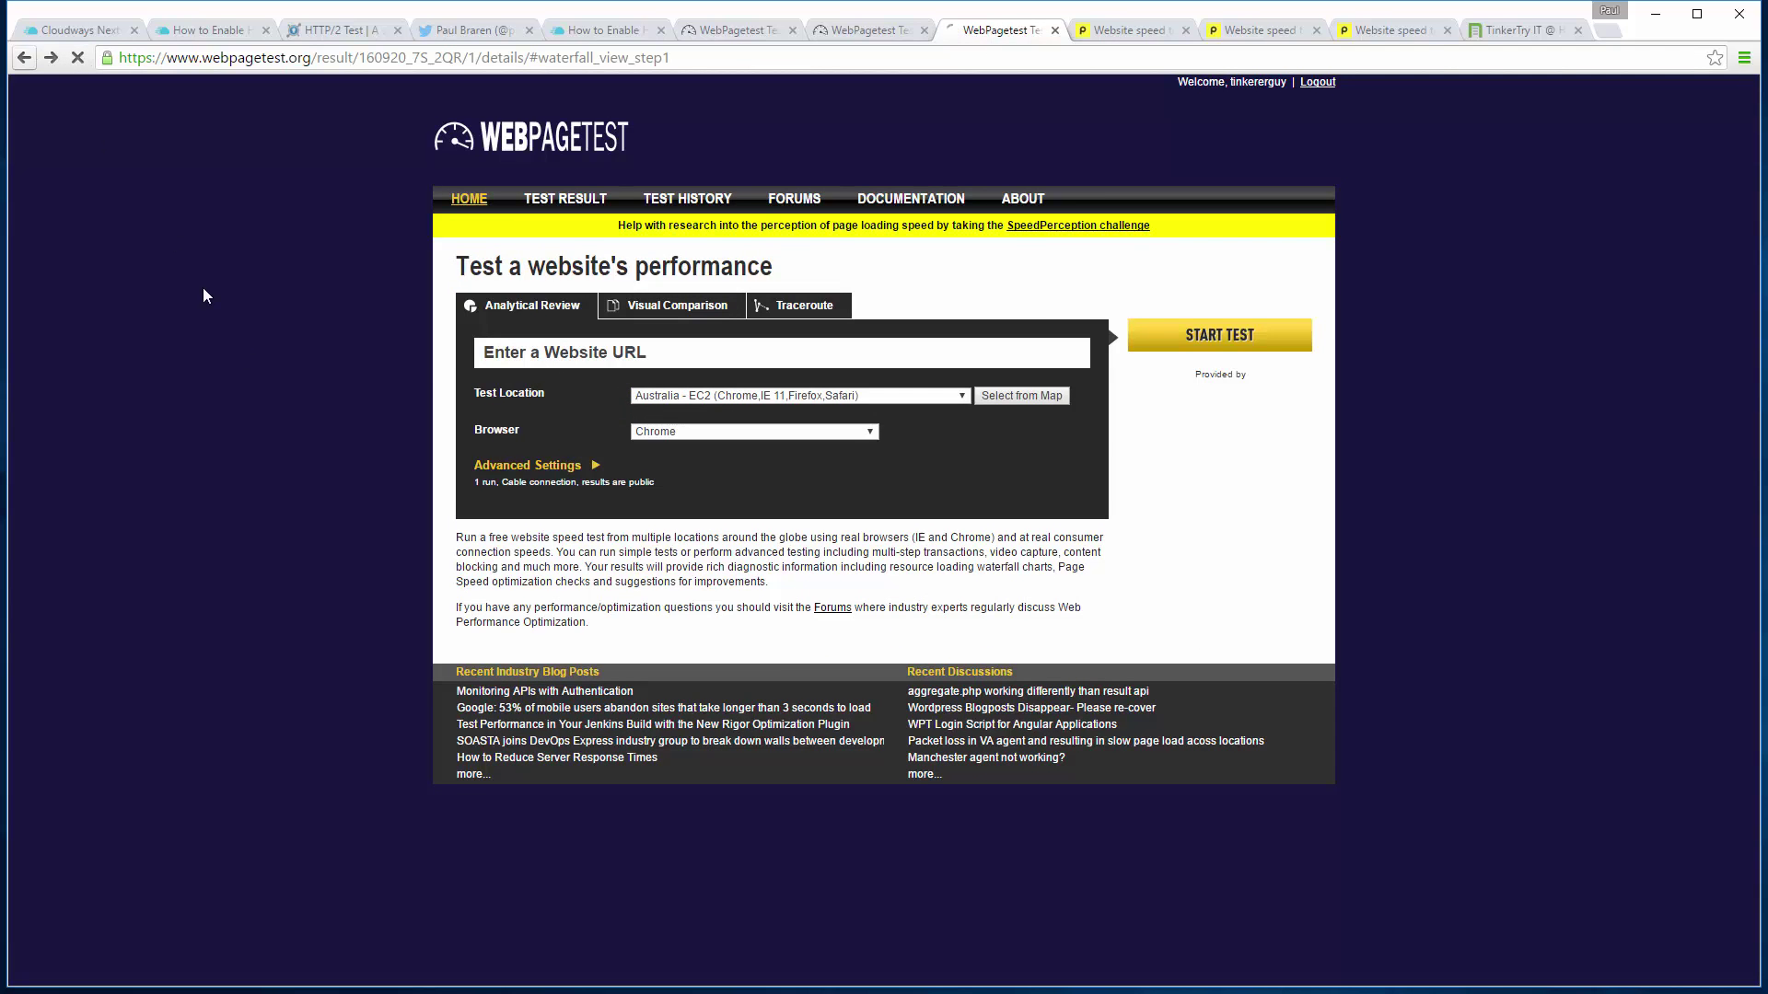
{"action": "left_click", "coordinate": [470, 370]}
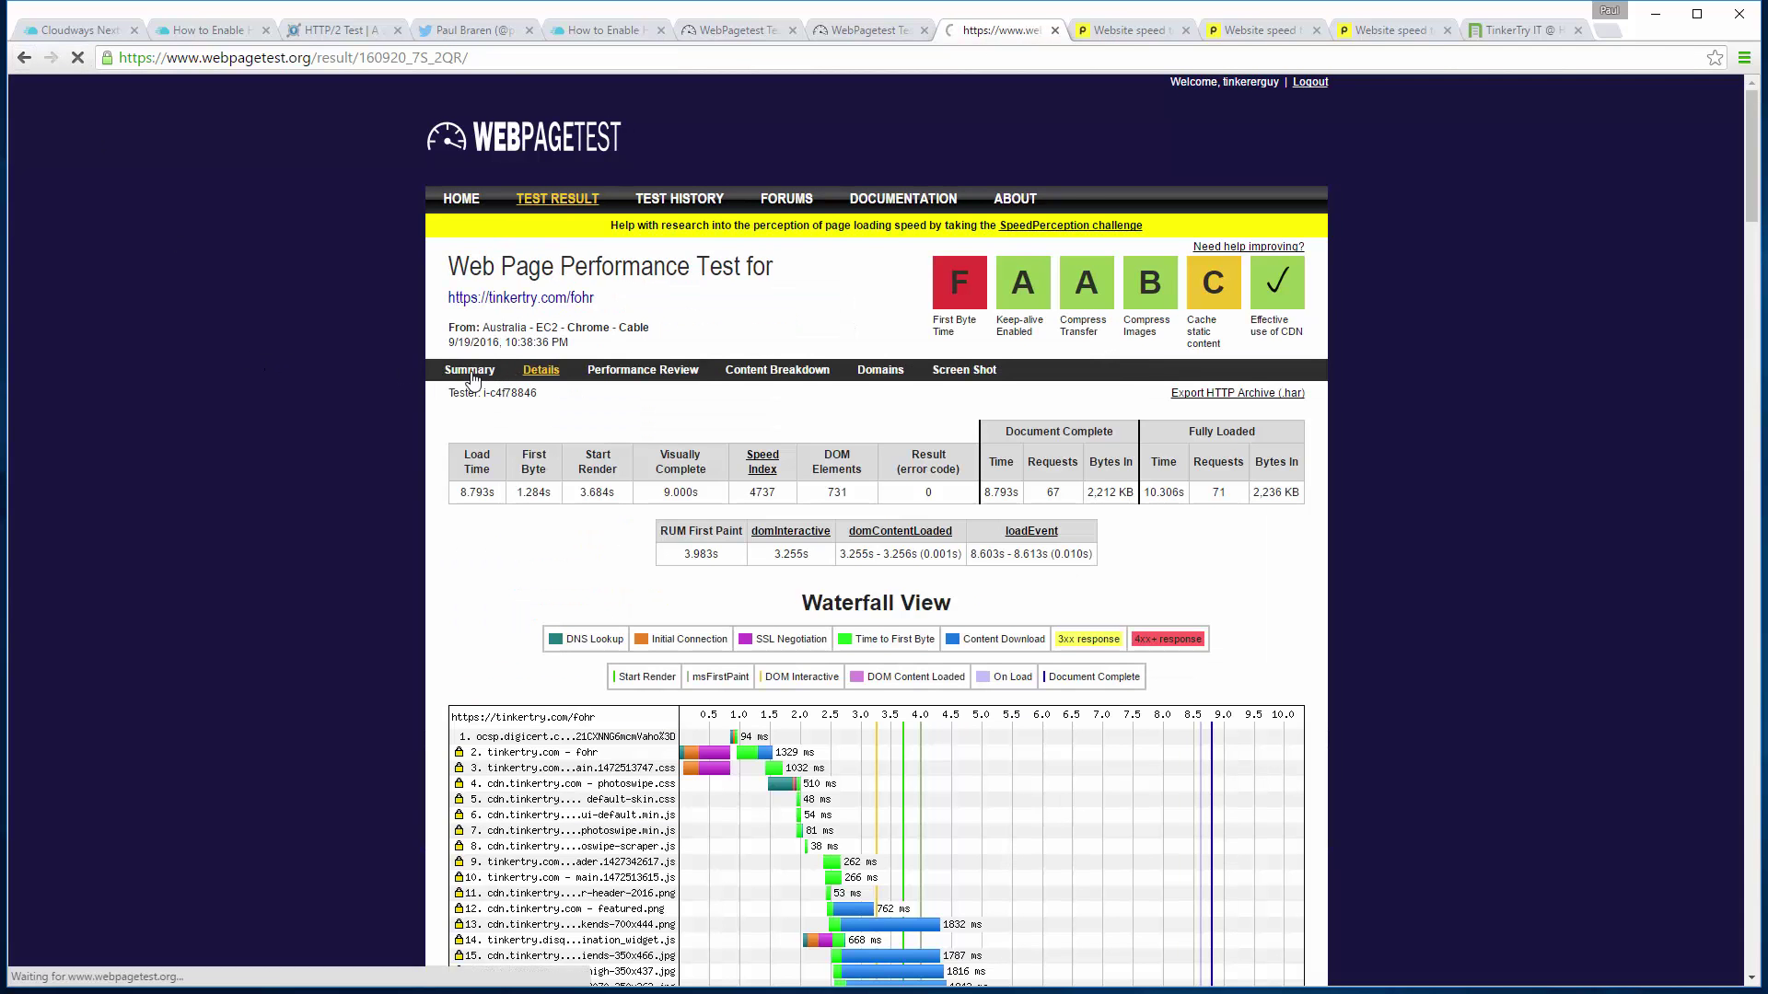
{"action": "left_click", "coordinate": [495, 412]}
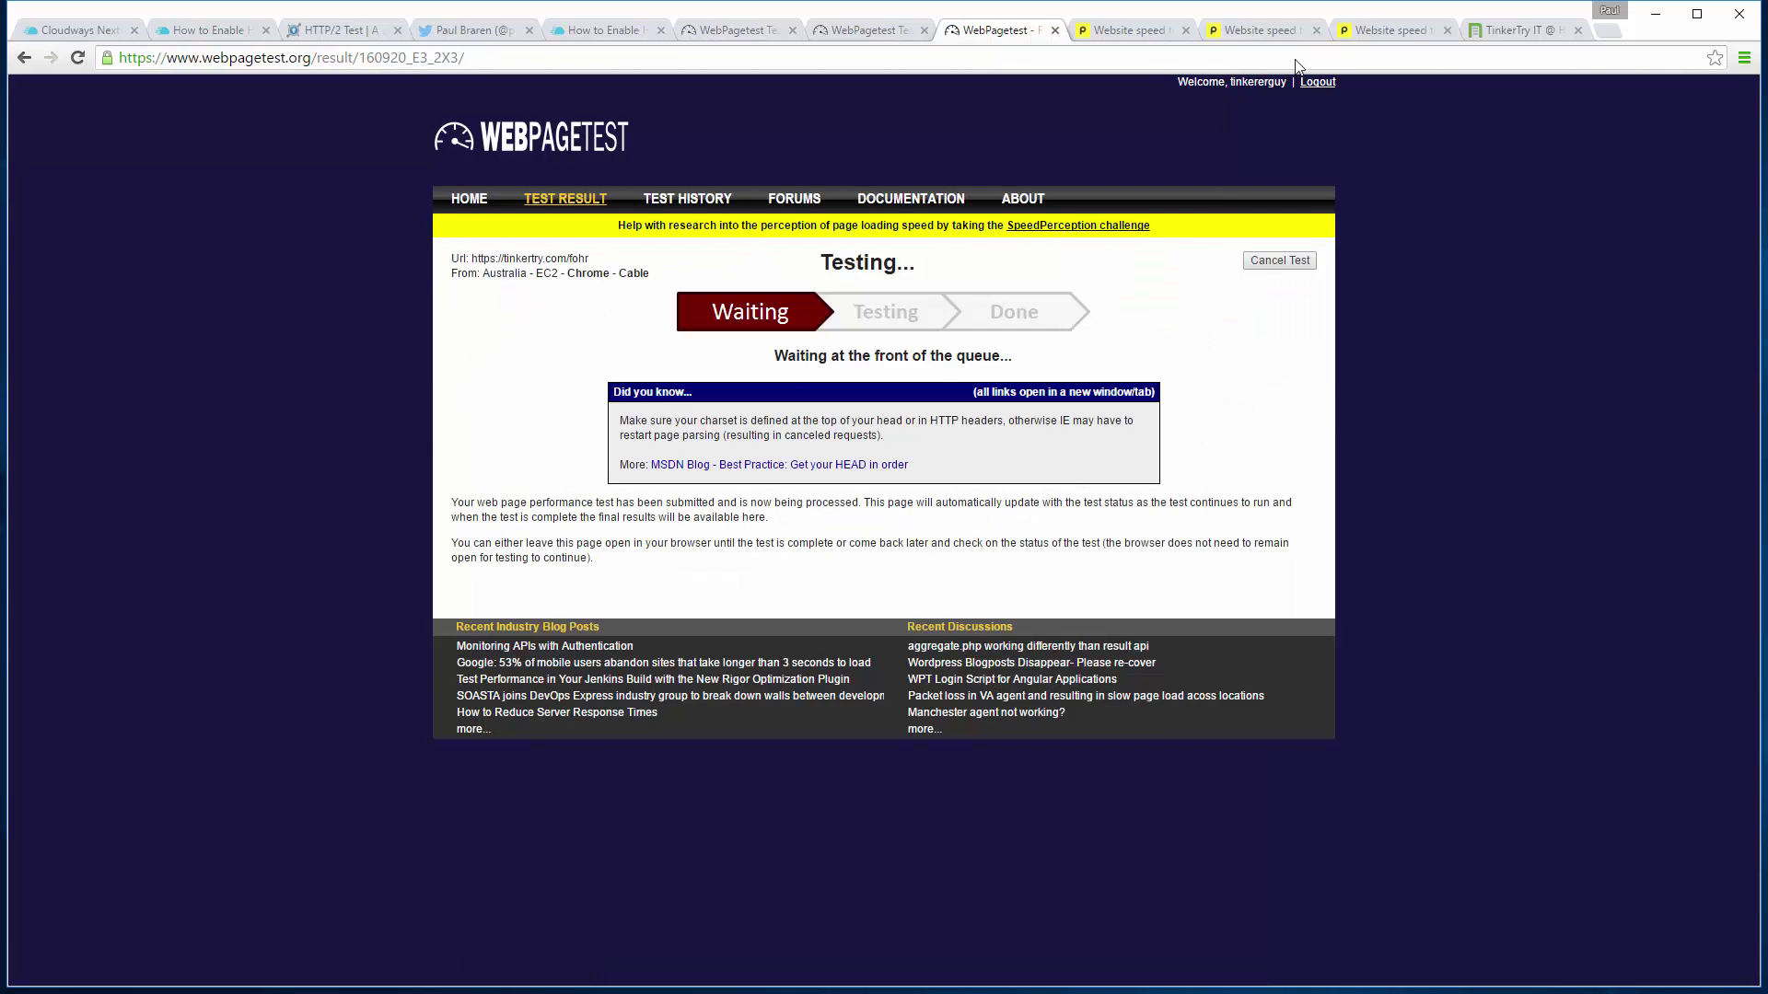
{"action": "left_click", "coordinate": [1415, 31]}
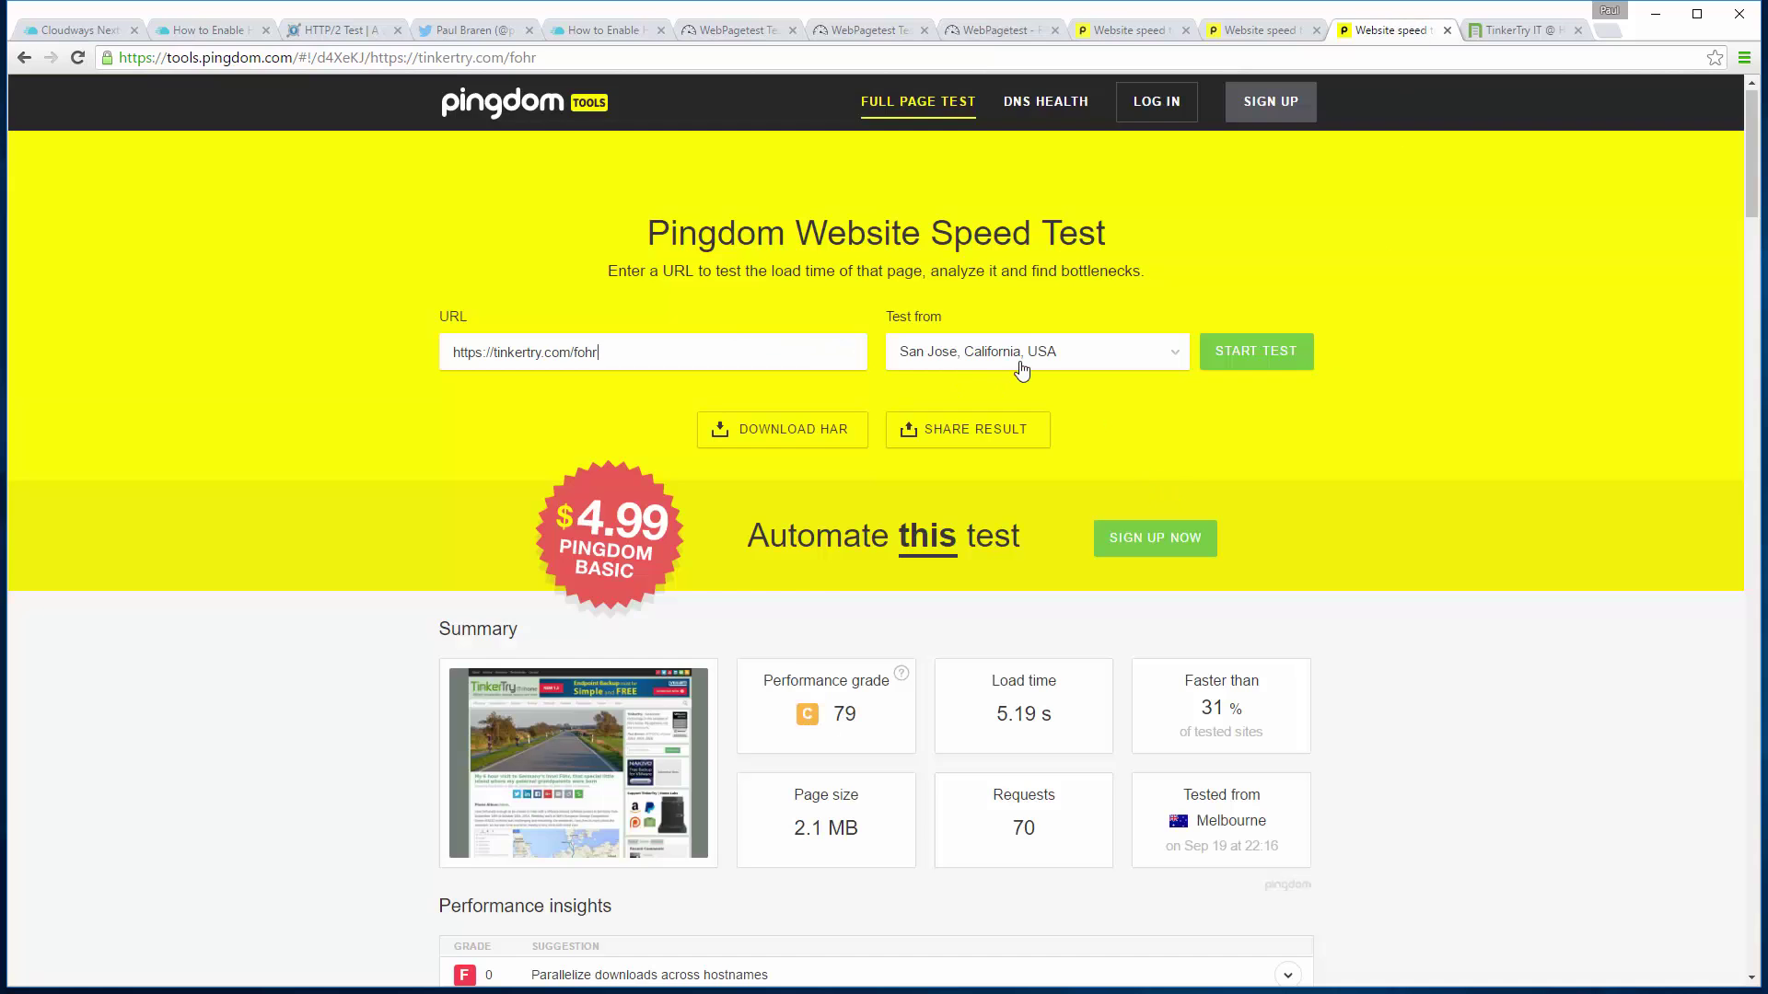
{"action": "left_click", "coordinate": [1017, 359]}
{"action": "left_click", "coordinate": [966, 423]}
{"action": "left_click", "coordinate": [1252, 33]}
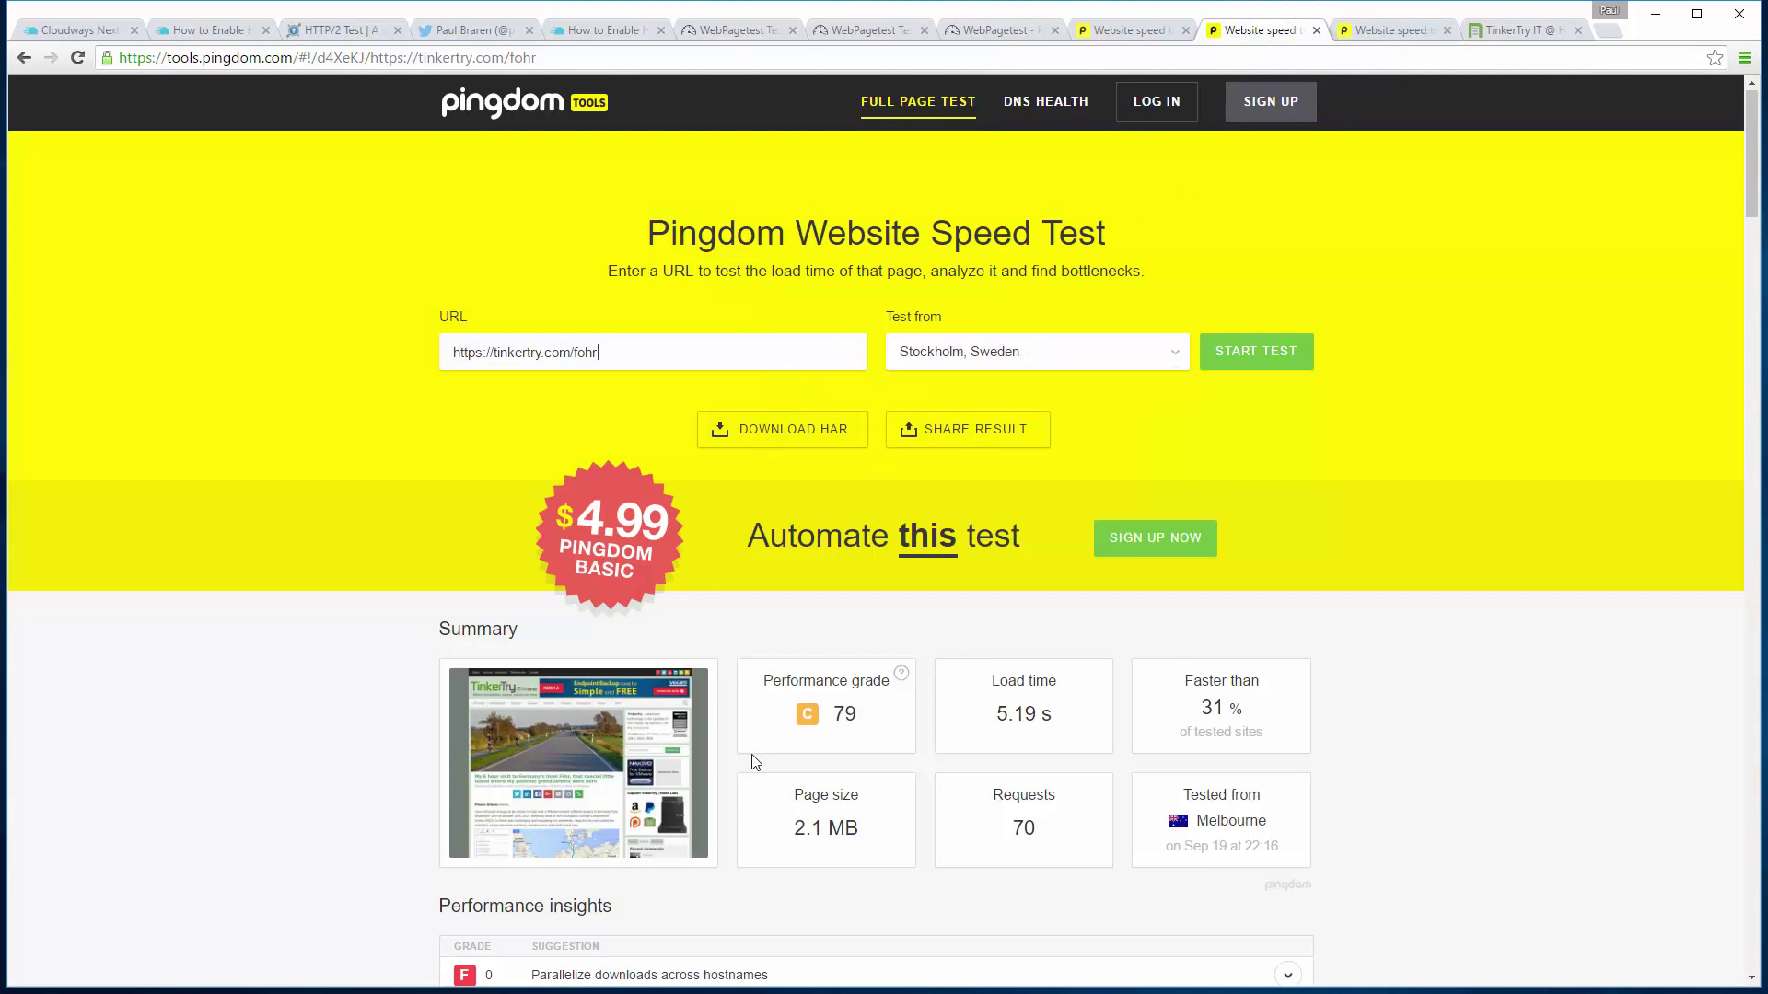
{"action": "scroll", "coordinate": [1084, 856], "scroll_direction": "down", "scroll_amount": 2}
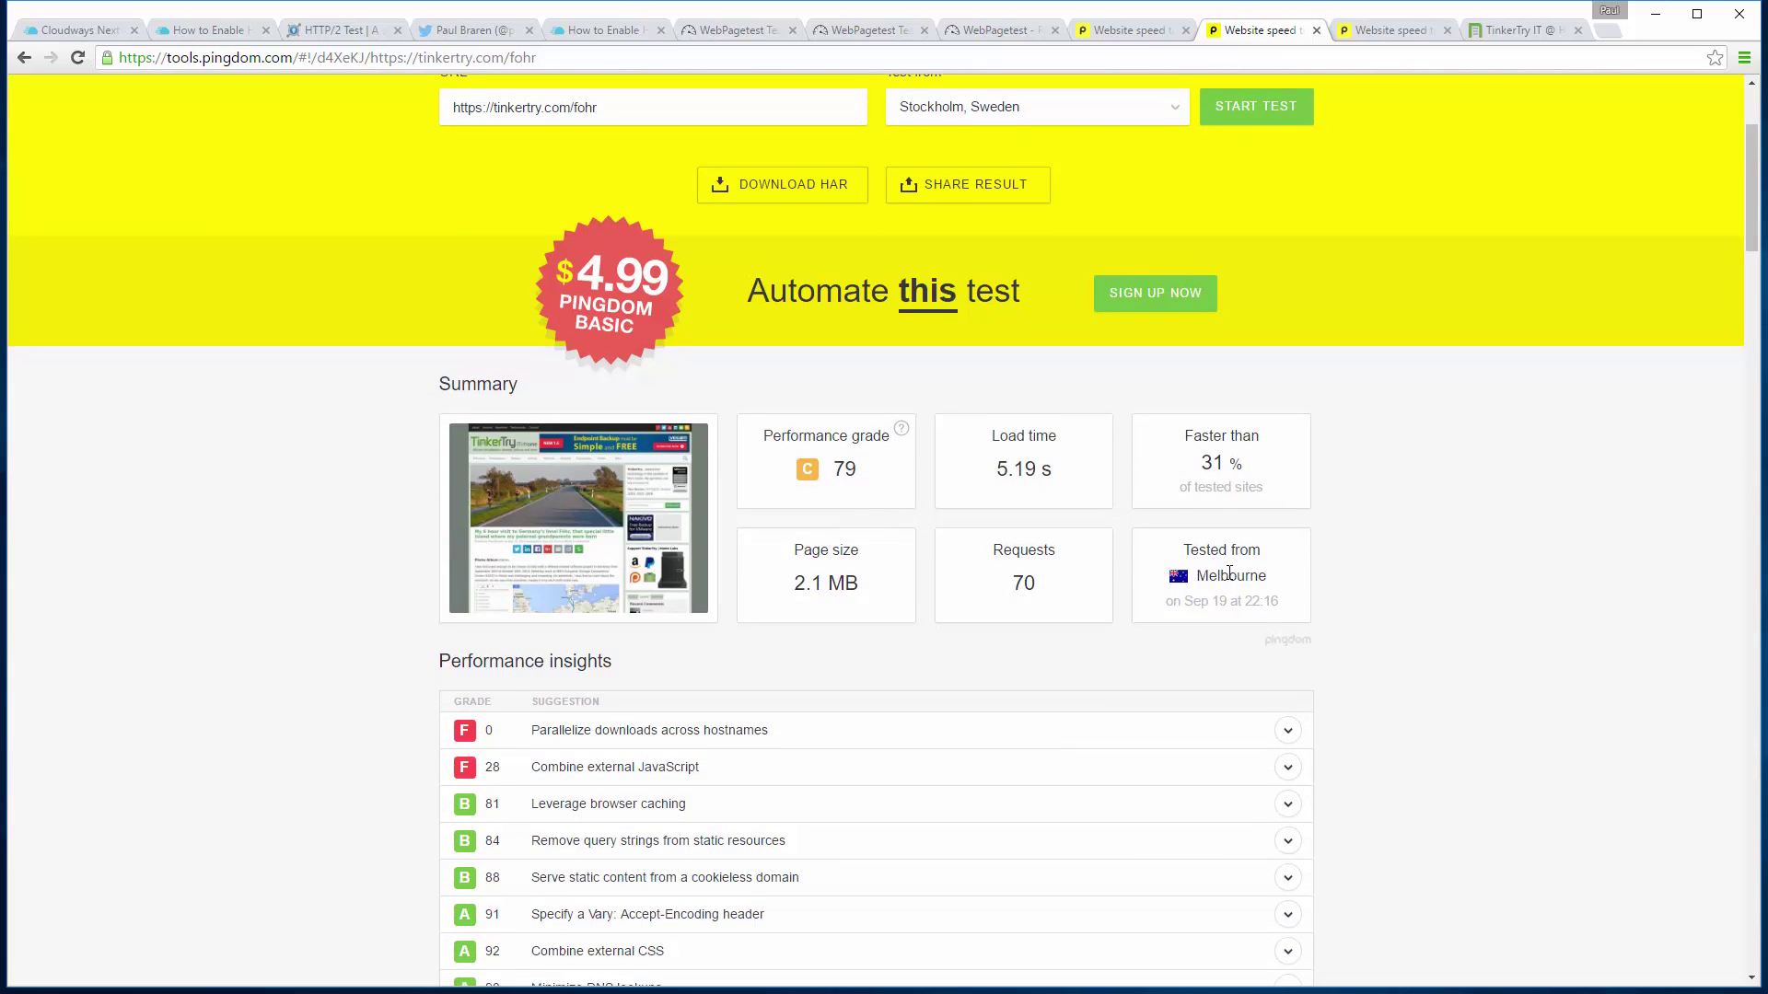
{"action": "scroll", "coordinate": [1151, 718], "scroll_direction": "up", "scroll_amount": 3}
{"action": "left_click", "coordinate": [1391, 30]}
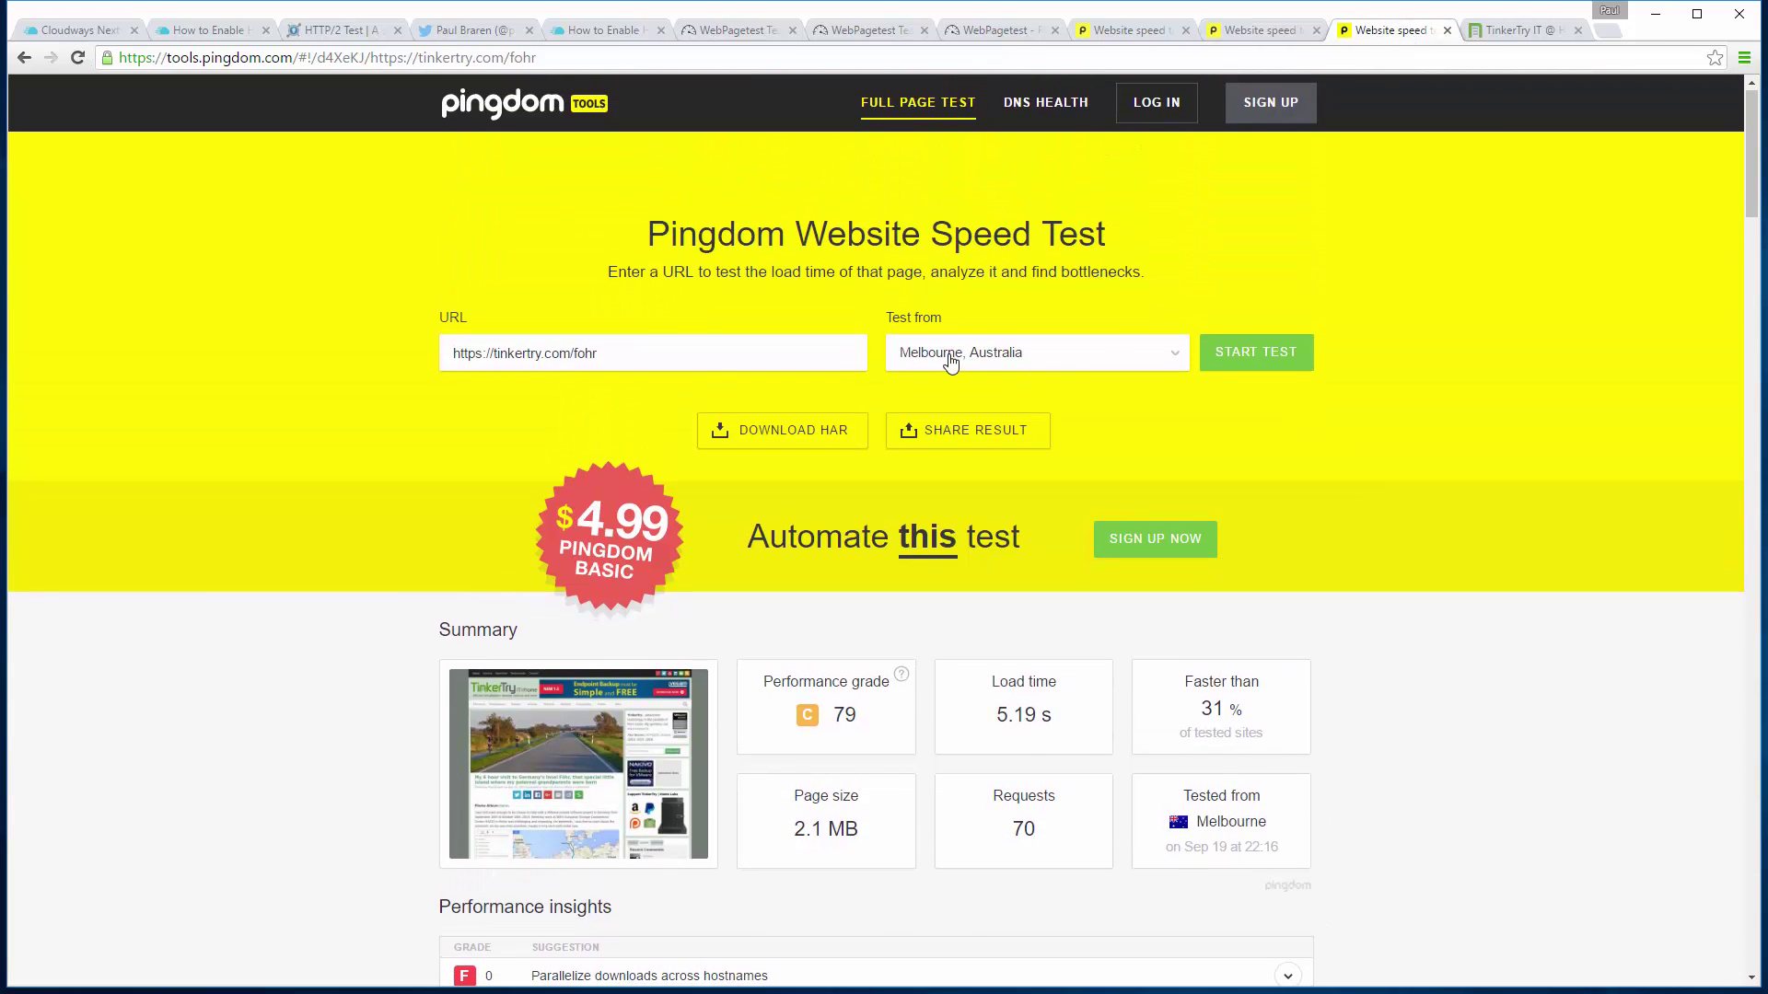
{"action": "left_click", "coordinate": [1252, 353]}
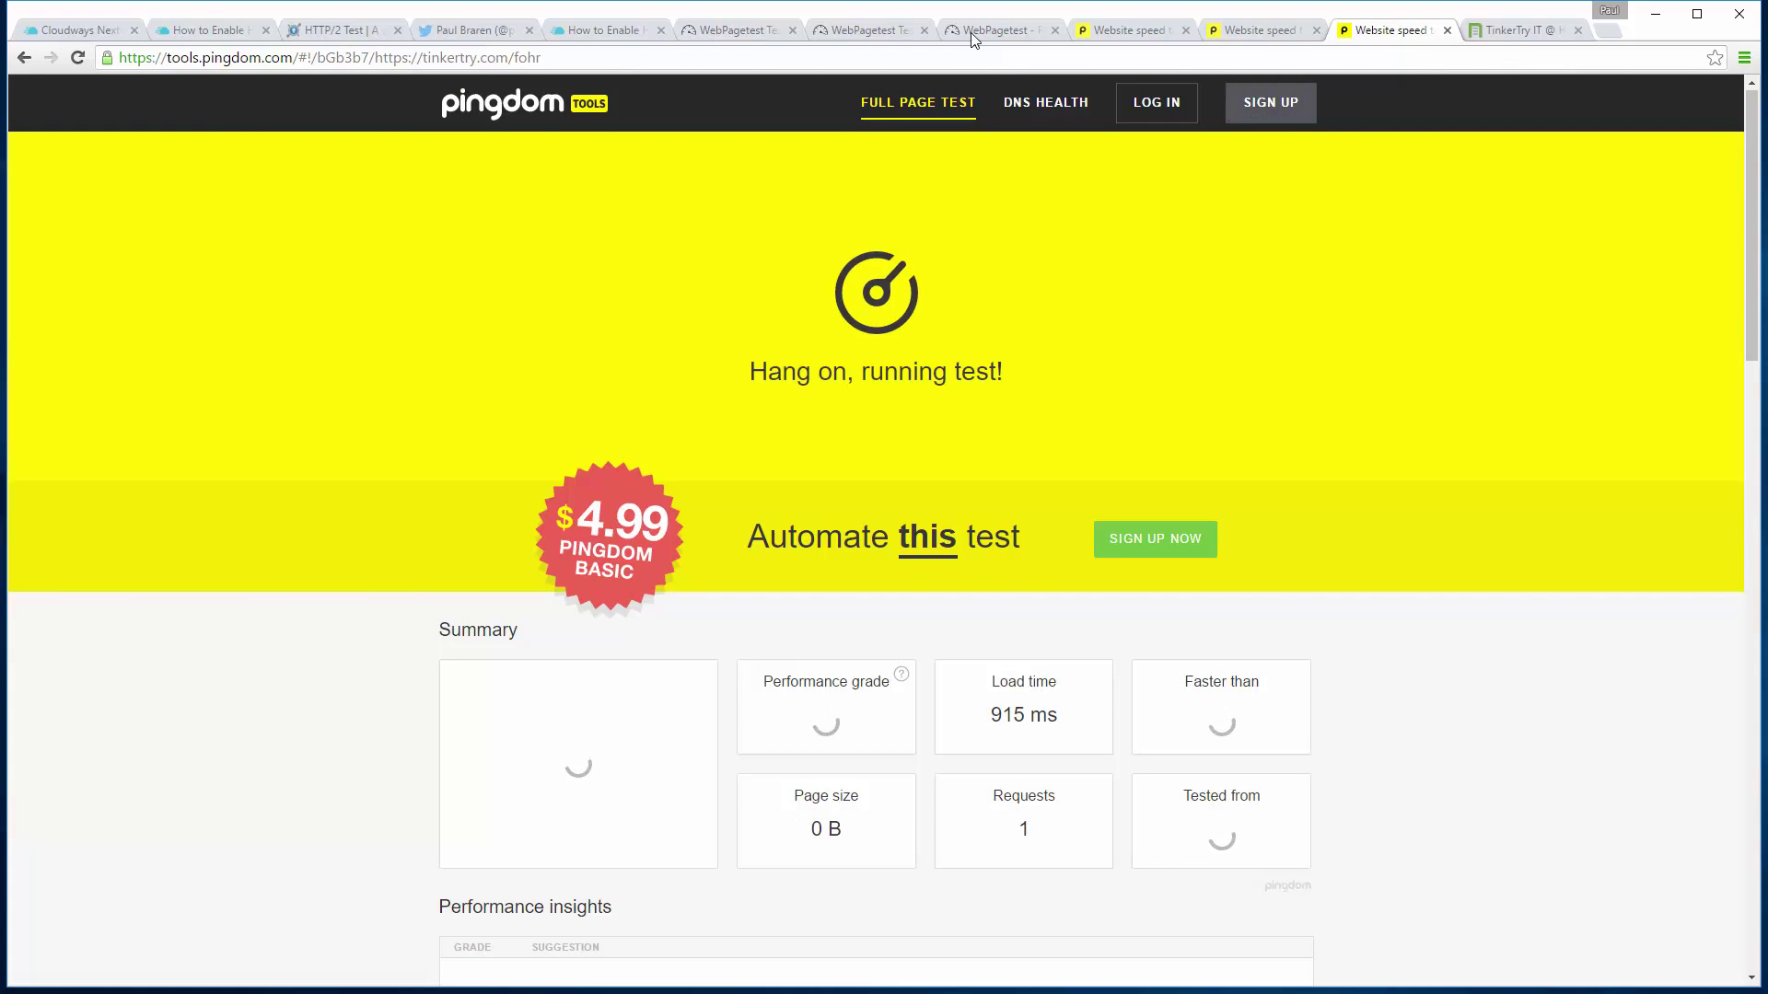
Check the progress of the running WebPagetest and review the KeyCDN HTTP/2 test result for tinkertry.com
{"action": "left_click", "coordinate": [1001, 31]}
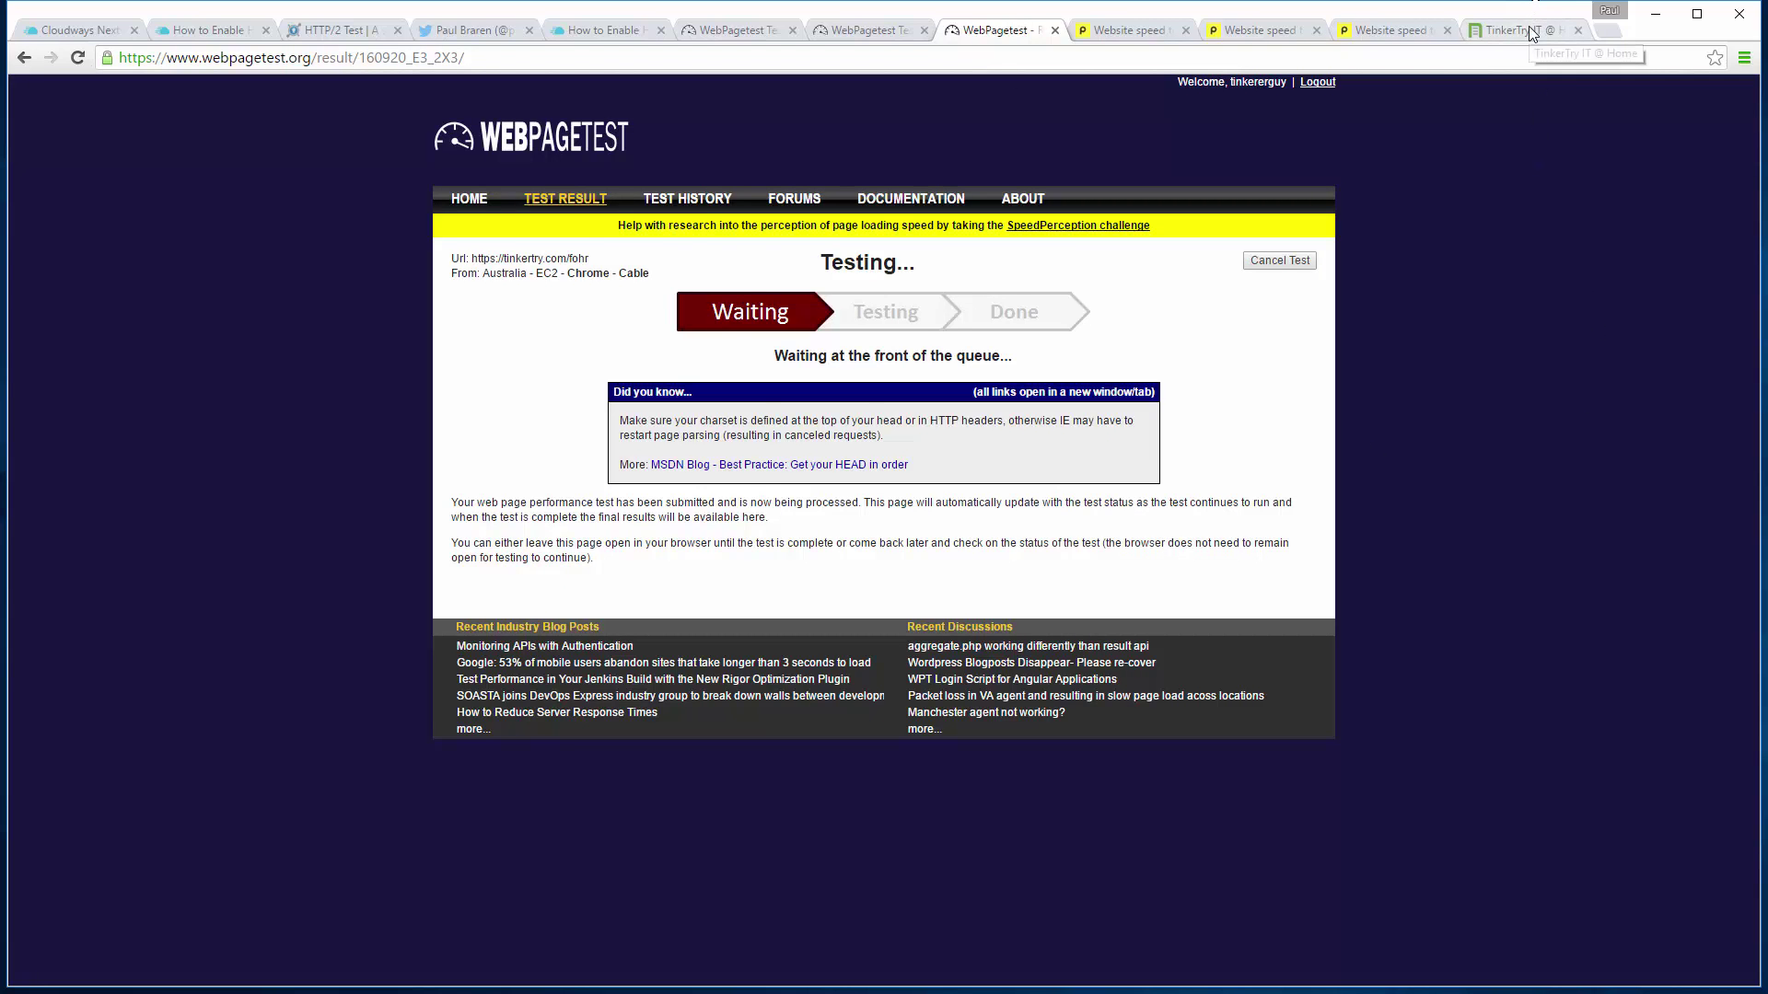
{"action": "left_click", "coordinate": [356, 33]}
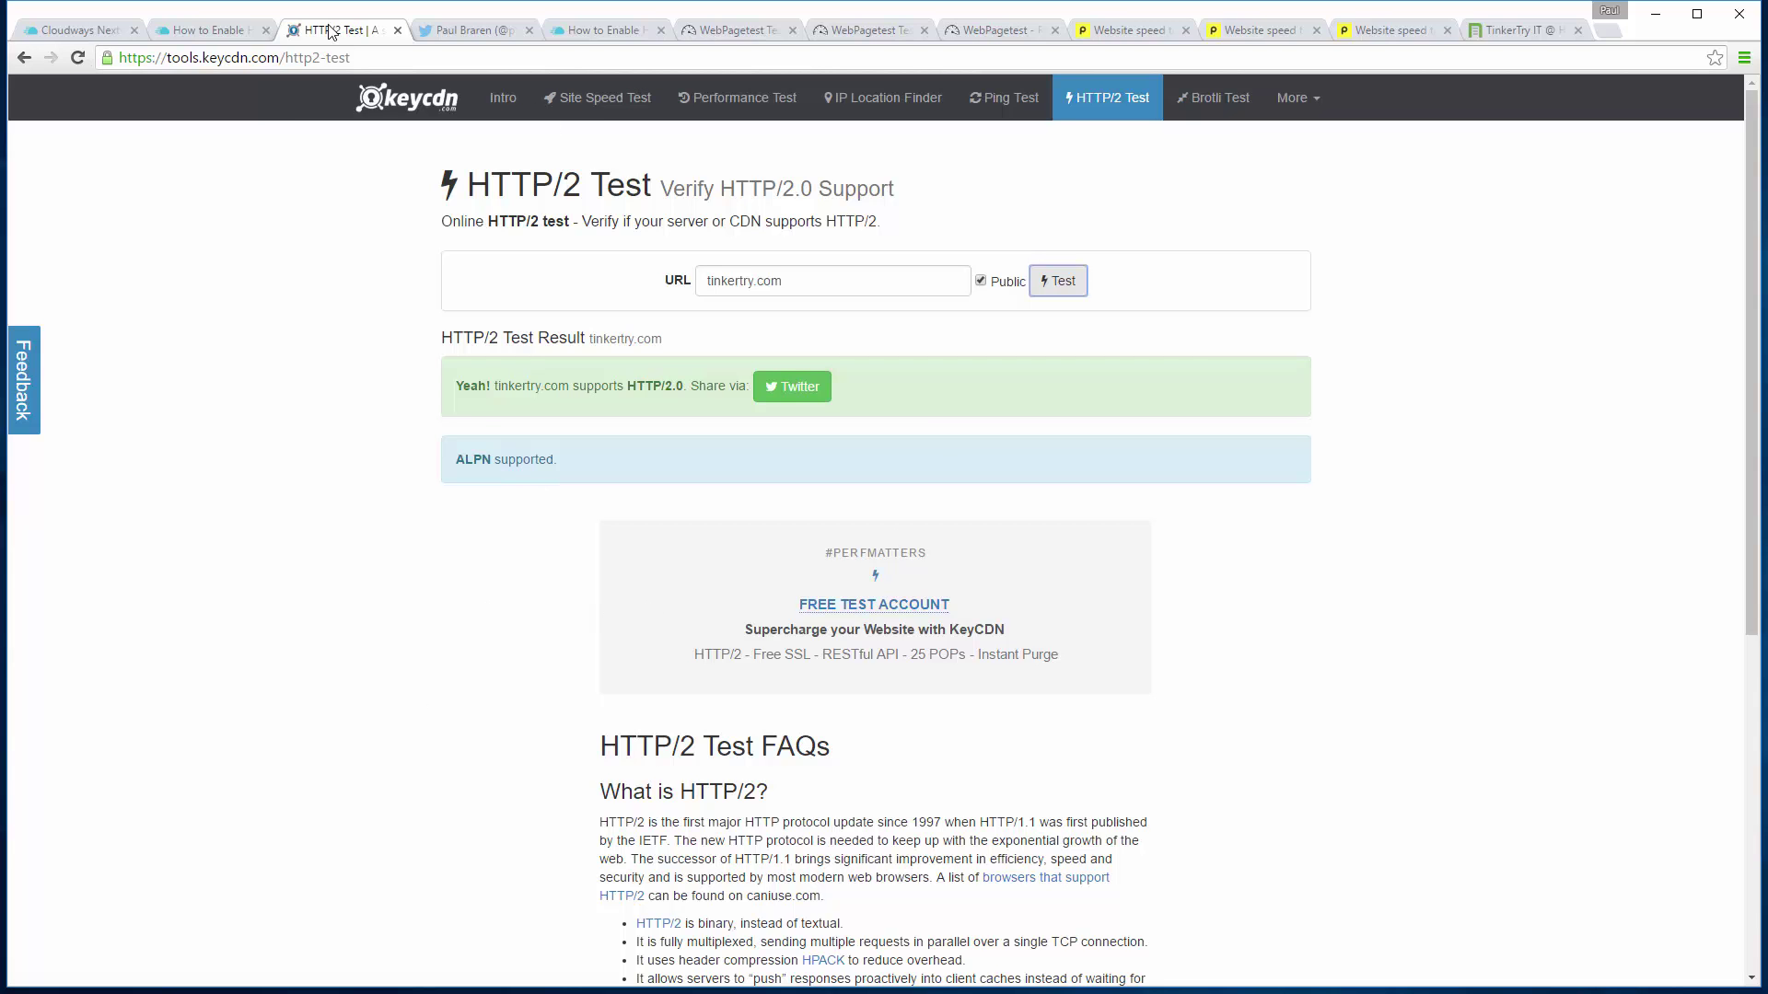
{"action": "left_click", "coordinate": [995, 31]}
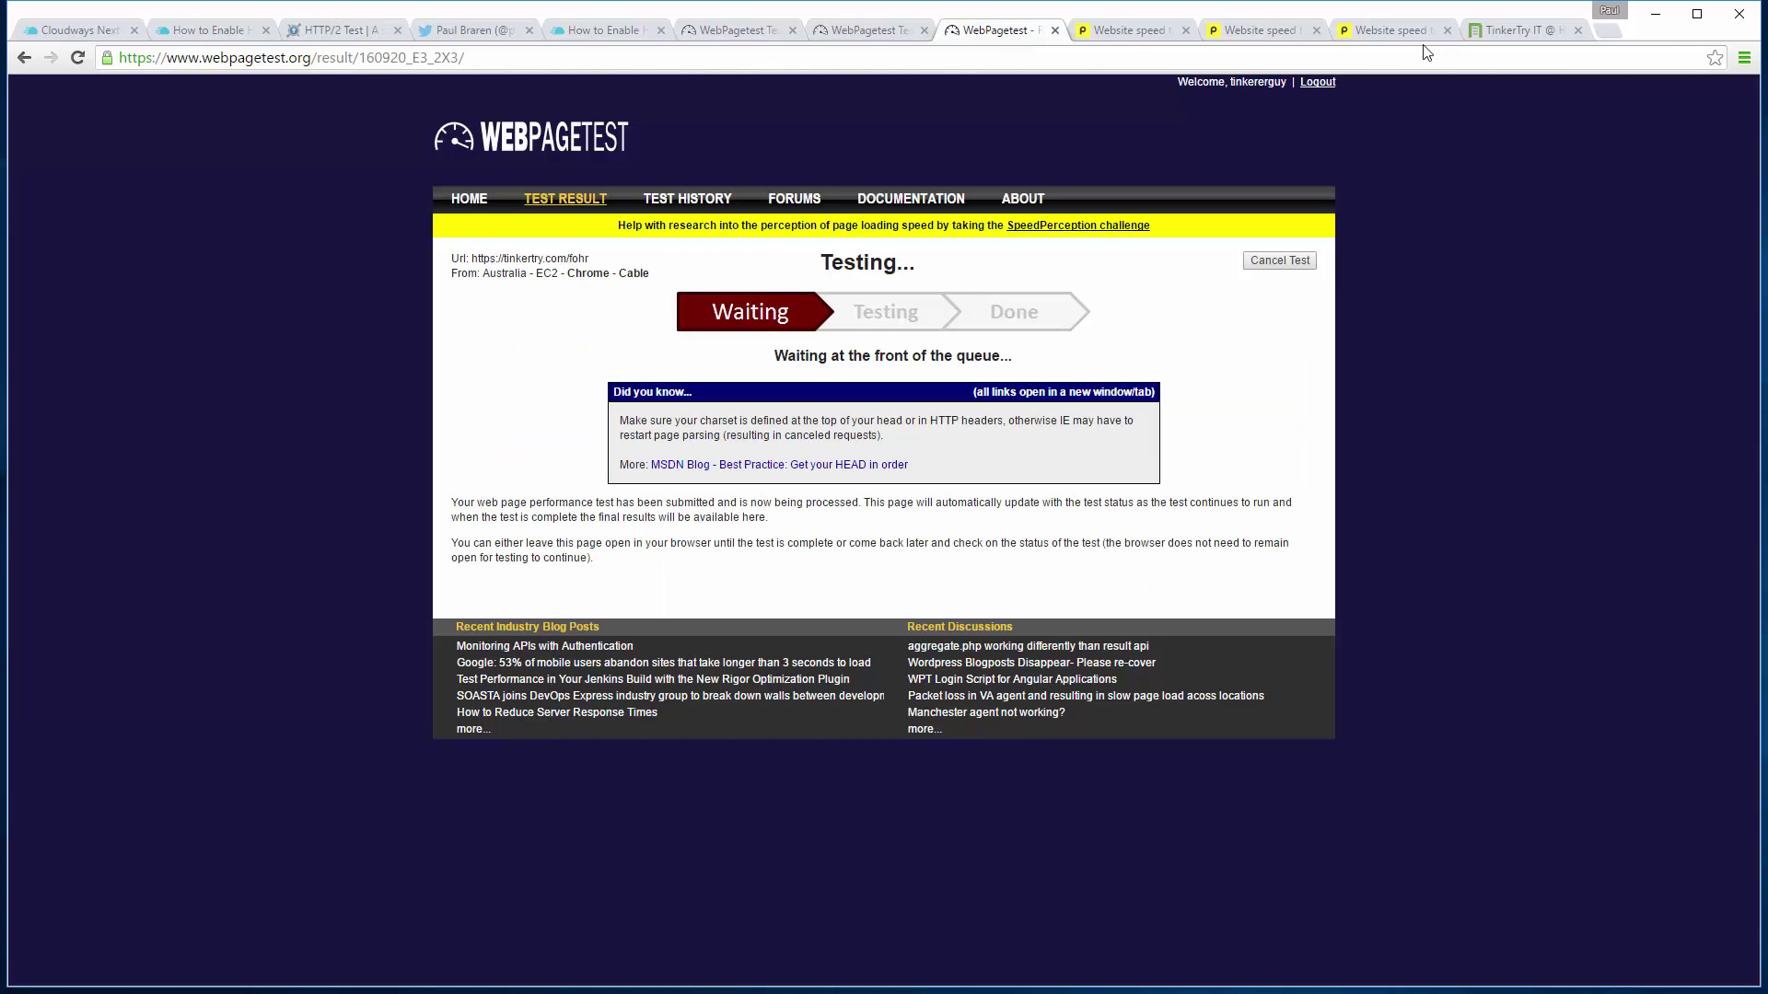
Compare the new Pingdom result with the previous Melbourne result and dismiss the free-trial registration offer
{"action": "left_click", "coordinate": [1393, 33]}
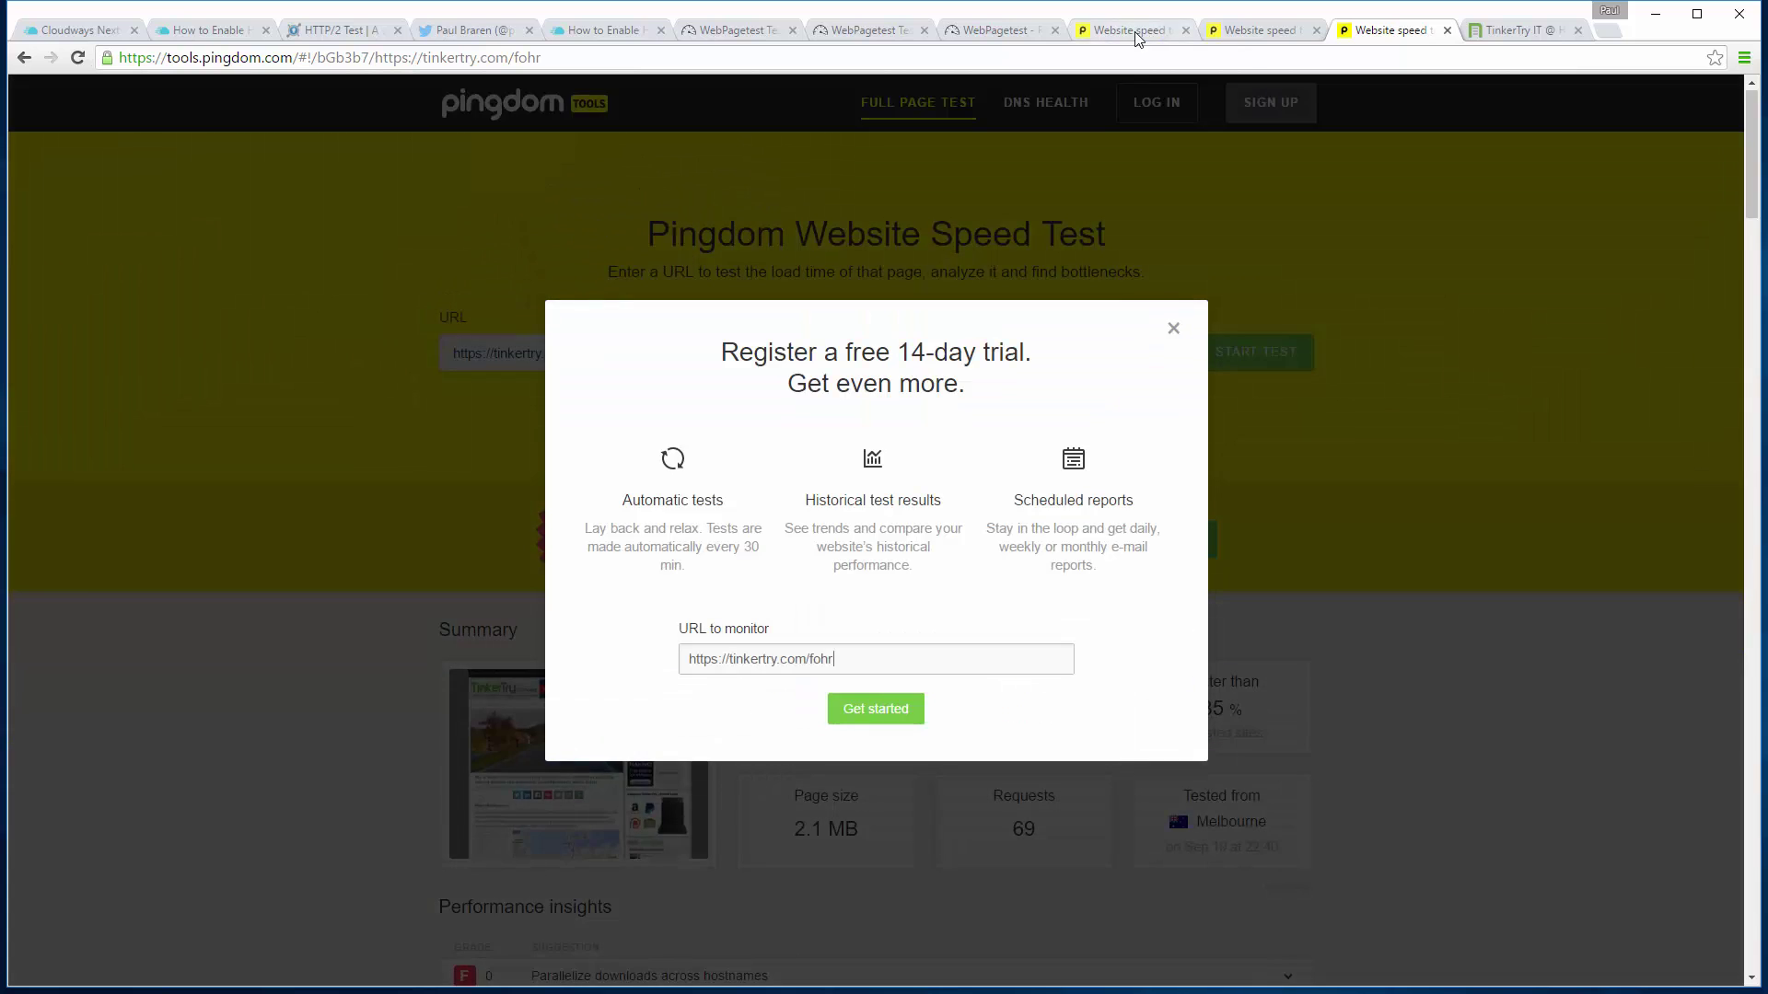
{"action": "left_click", "coordinate": [1138, 33]}
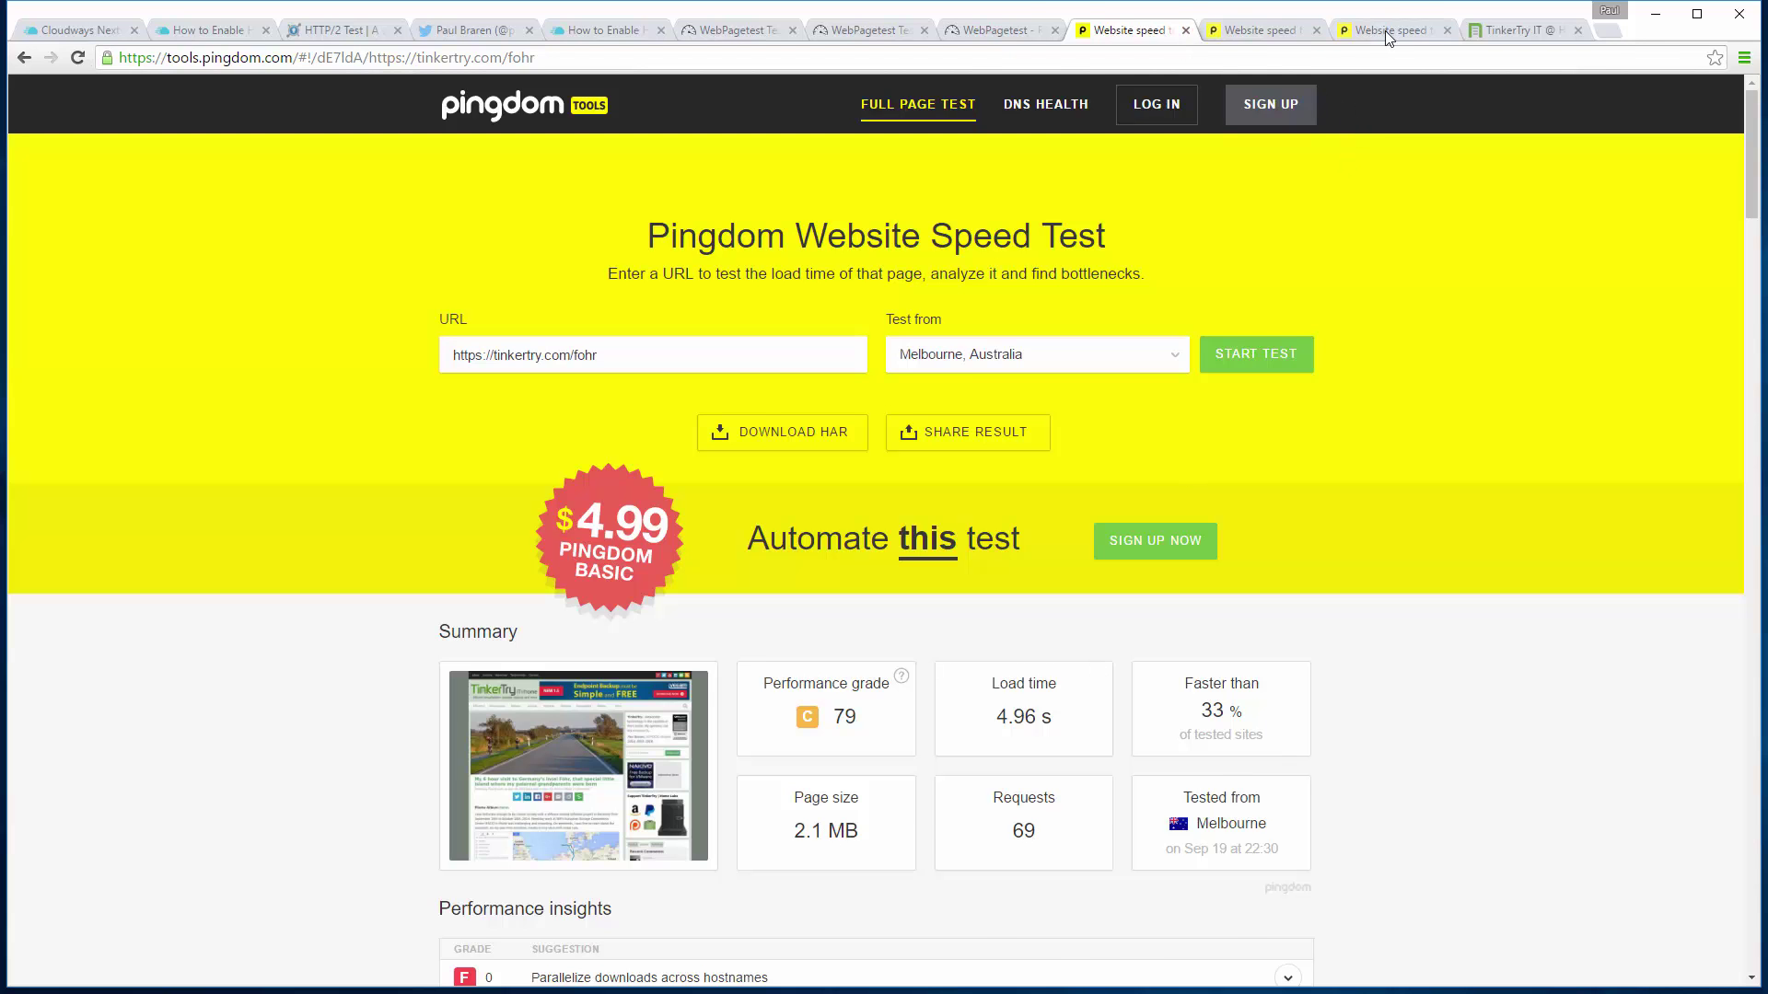
{"action": "left_click", "coordinate": [1418, 34]}
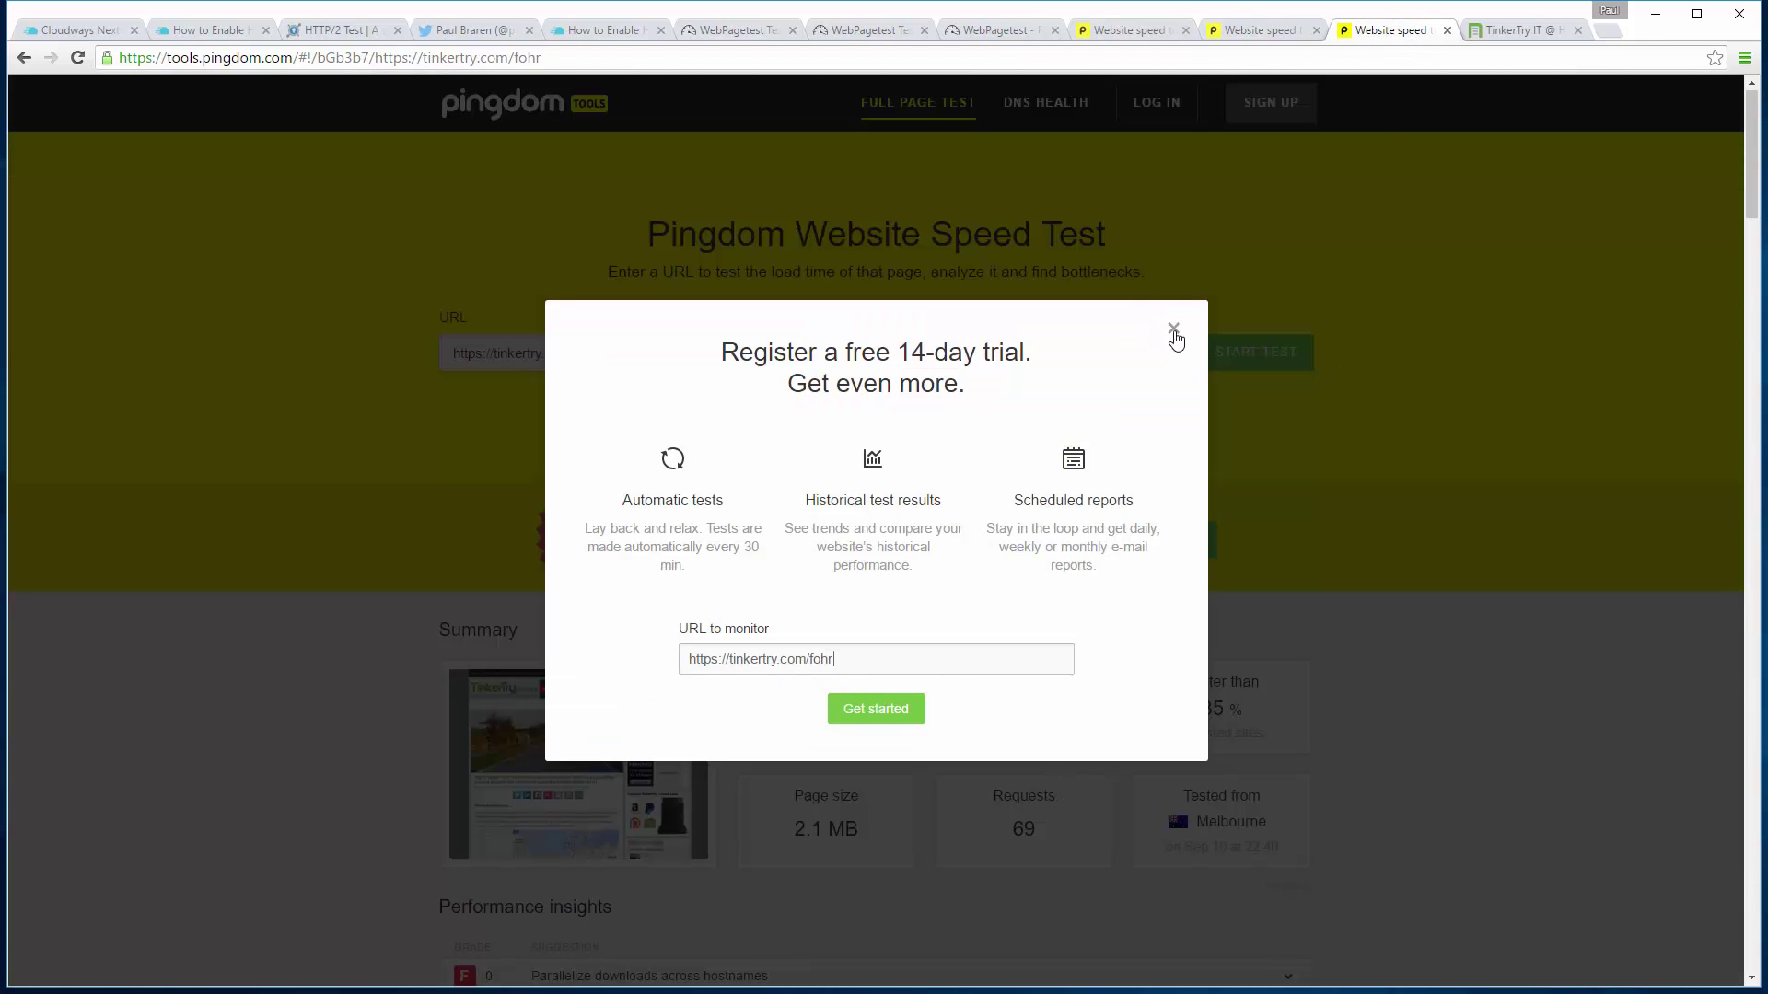
{"action": "left_click", "coordinate": [1173, 329]}
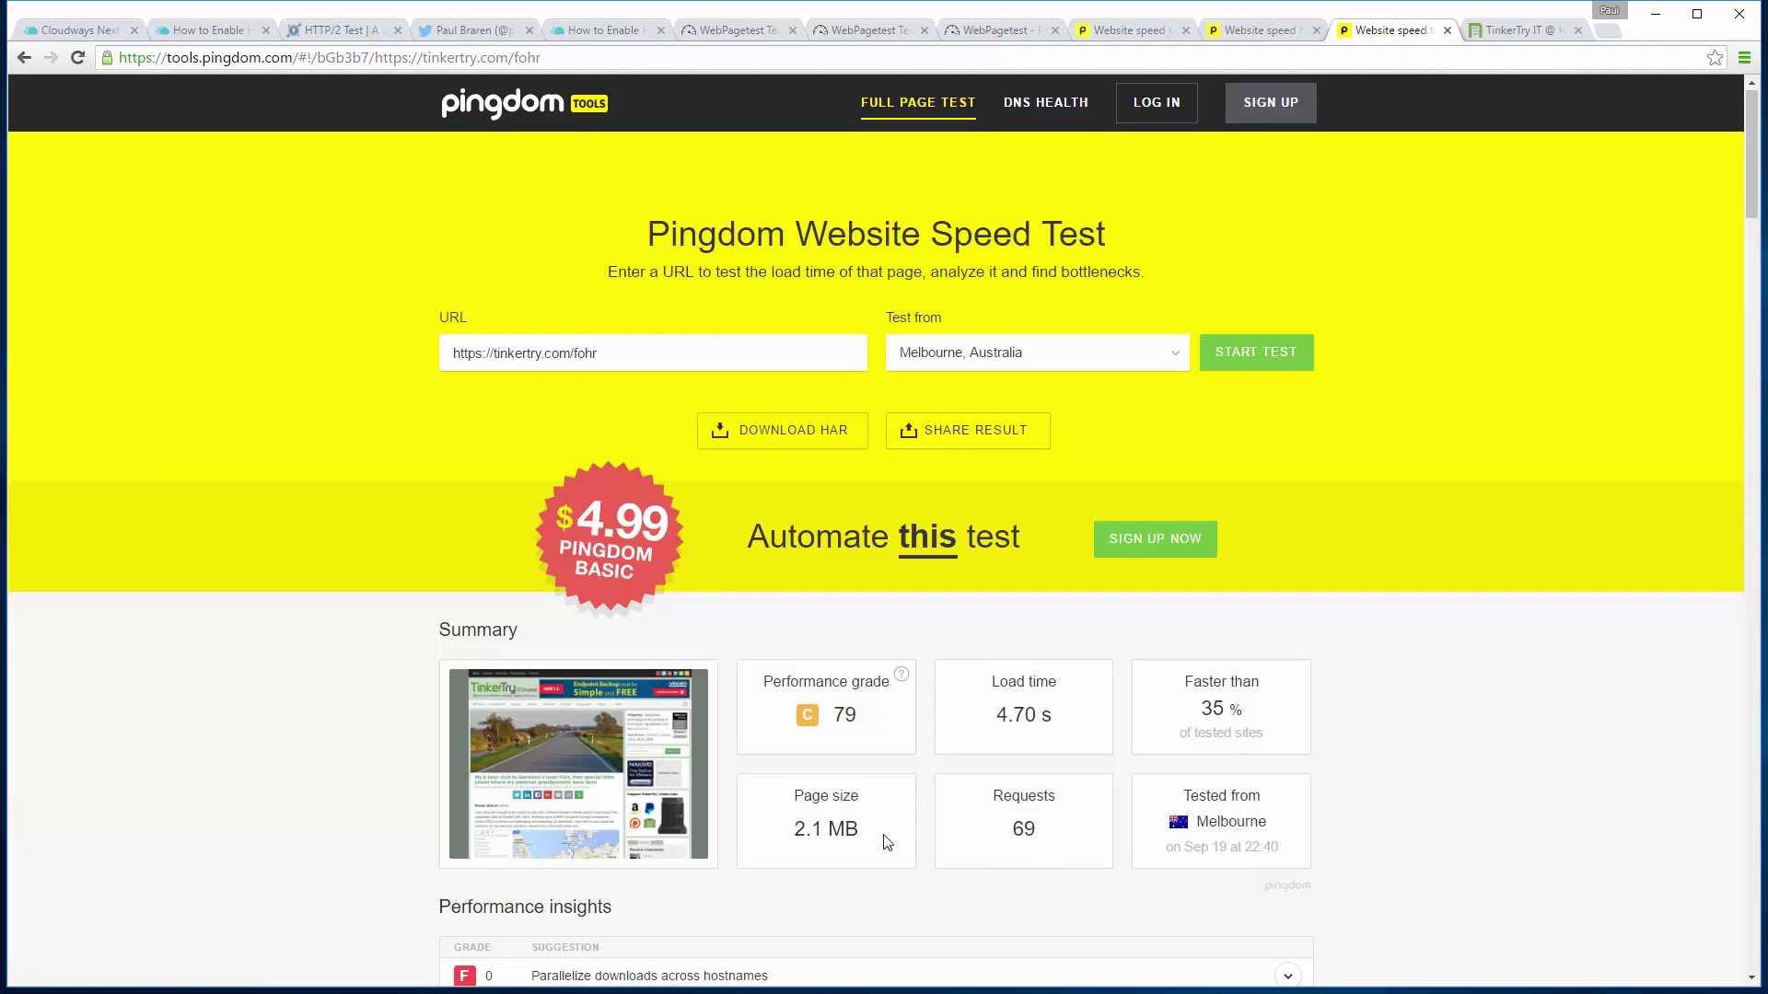
Examine the new Pingdom performance insights, including the details for parallelizing downloads across hostnames and combining external JavaScript
{"action": "scroll", "coordinate": [891, 837], "scroll_direction": "down", "scroll_amount": 12}
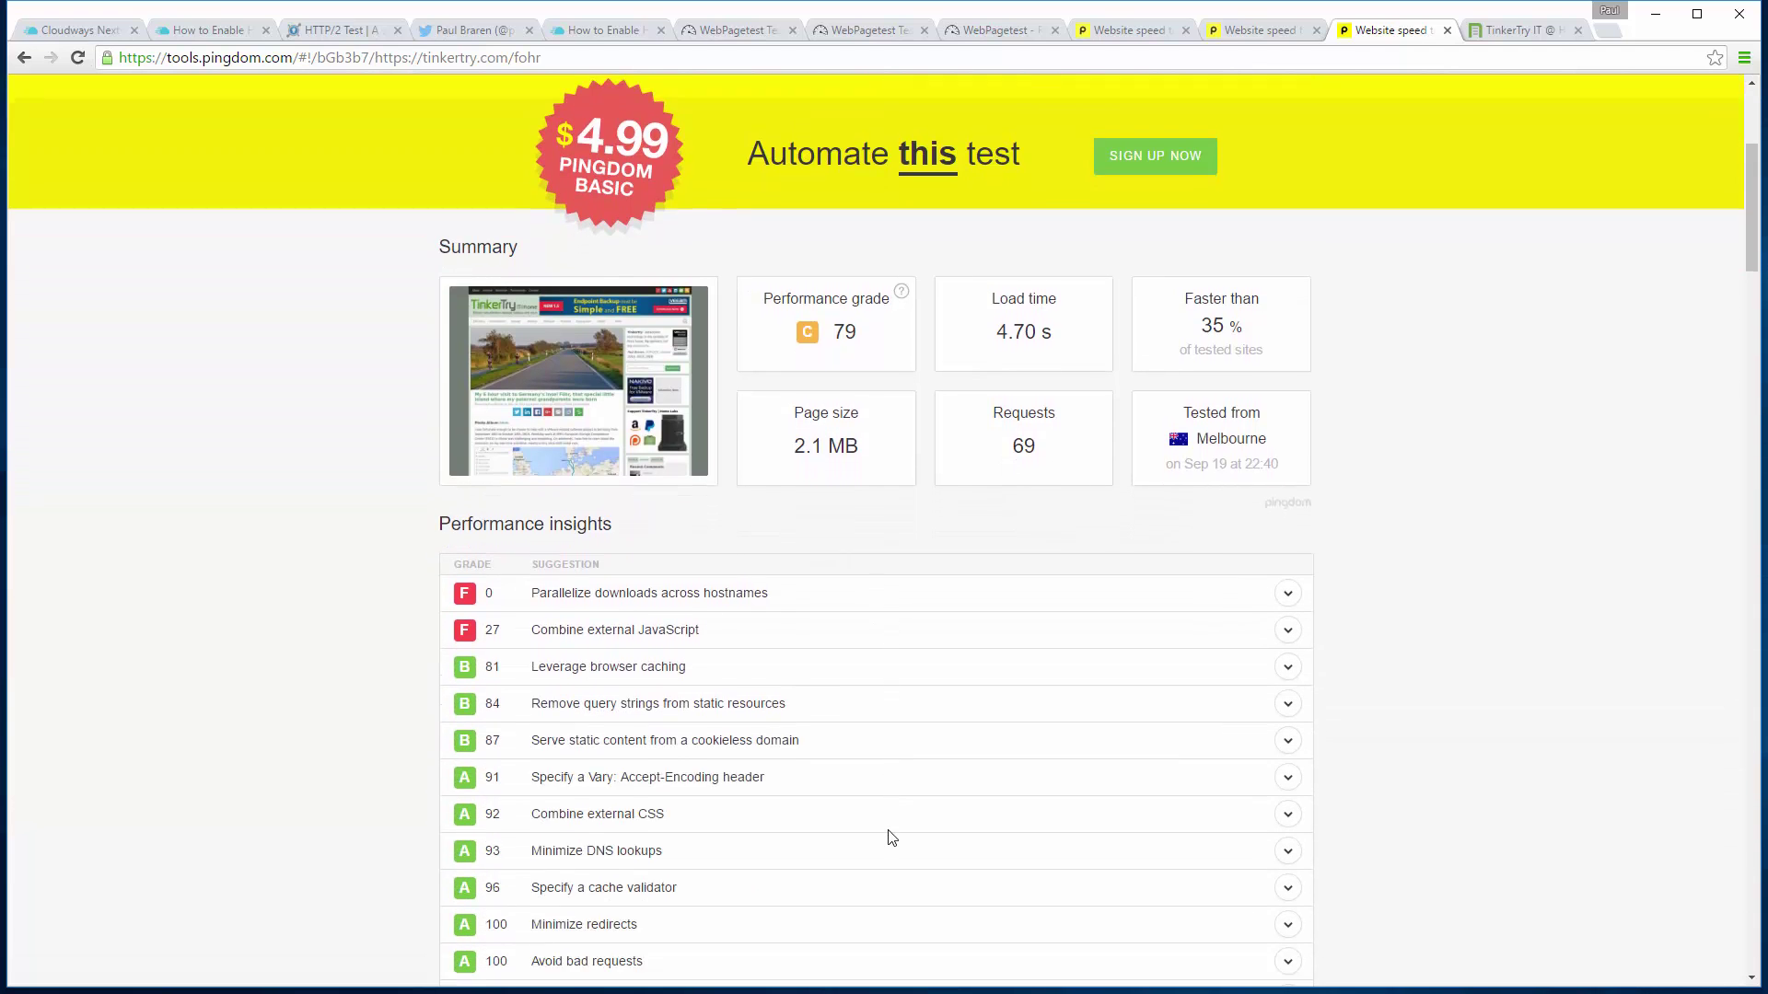
{"action": "scroll", "coordinate": [887, 833], "scroll_direction": "up", "scroll_amount": 8}
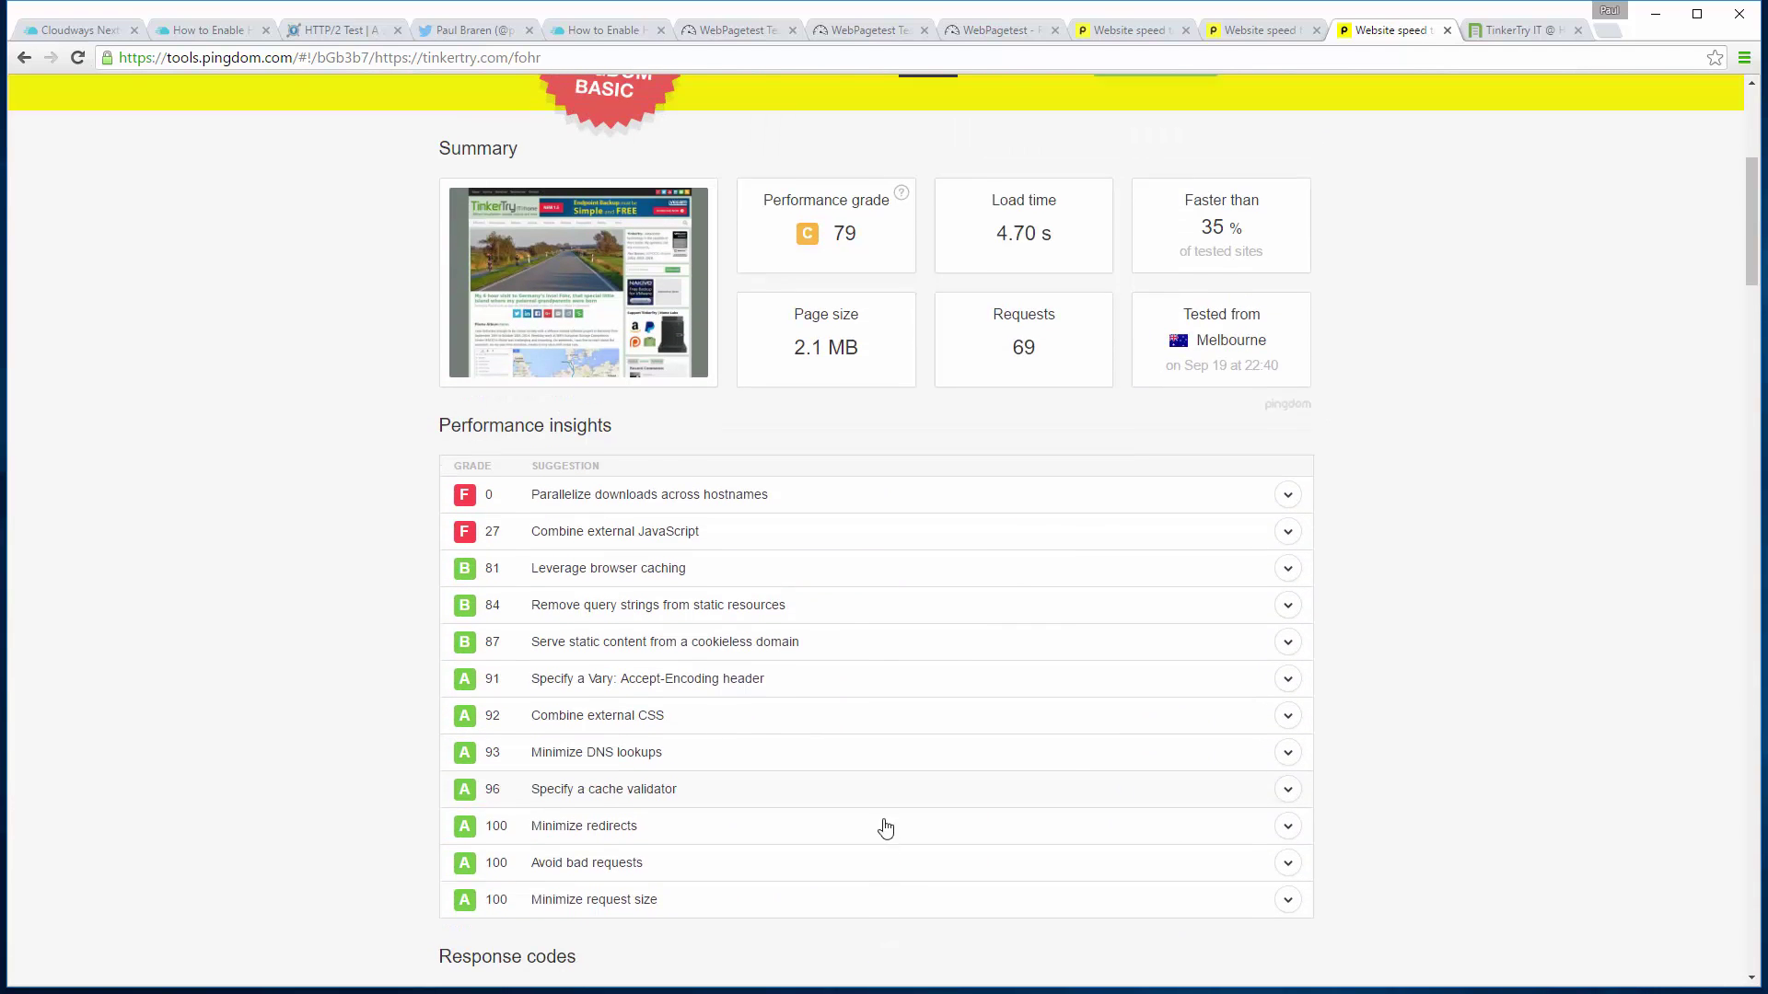
{"action": "left_click", "coordinate": [1289, 578]}
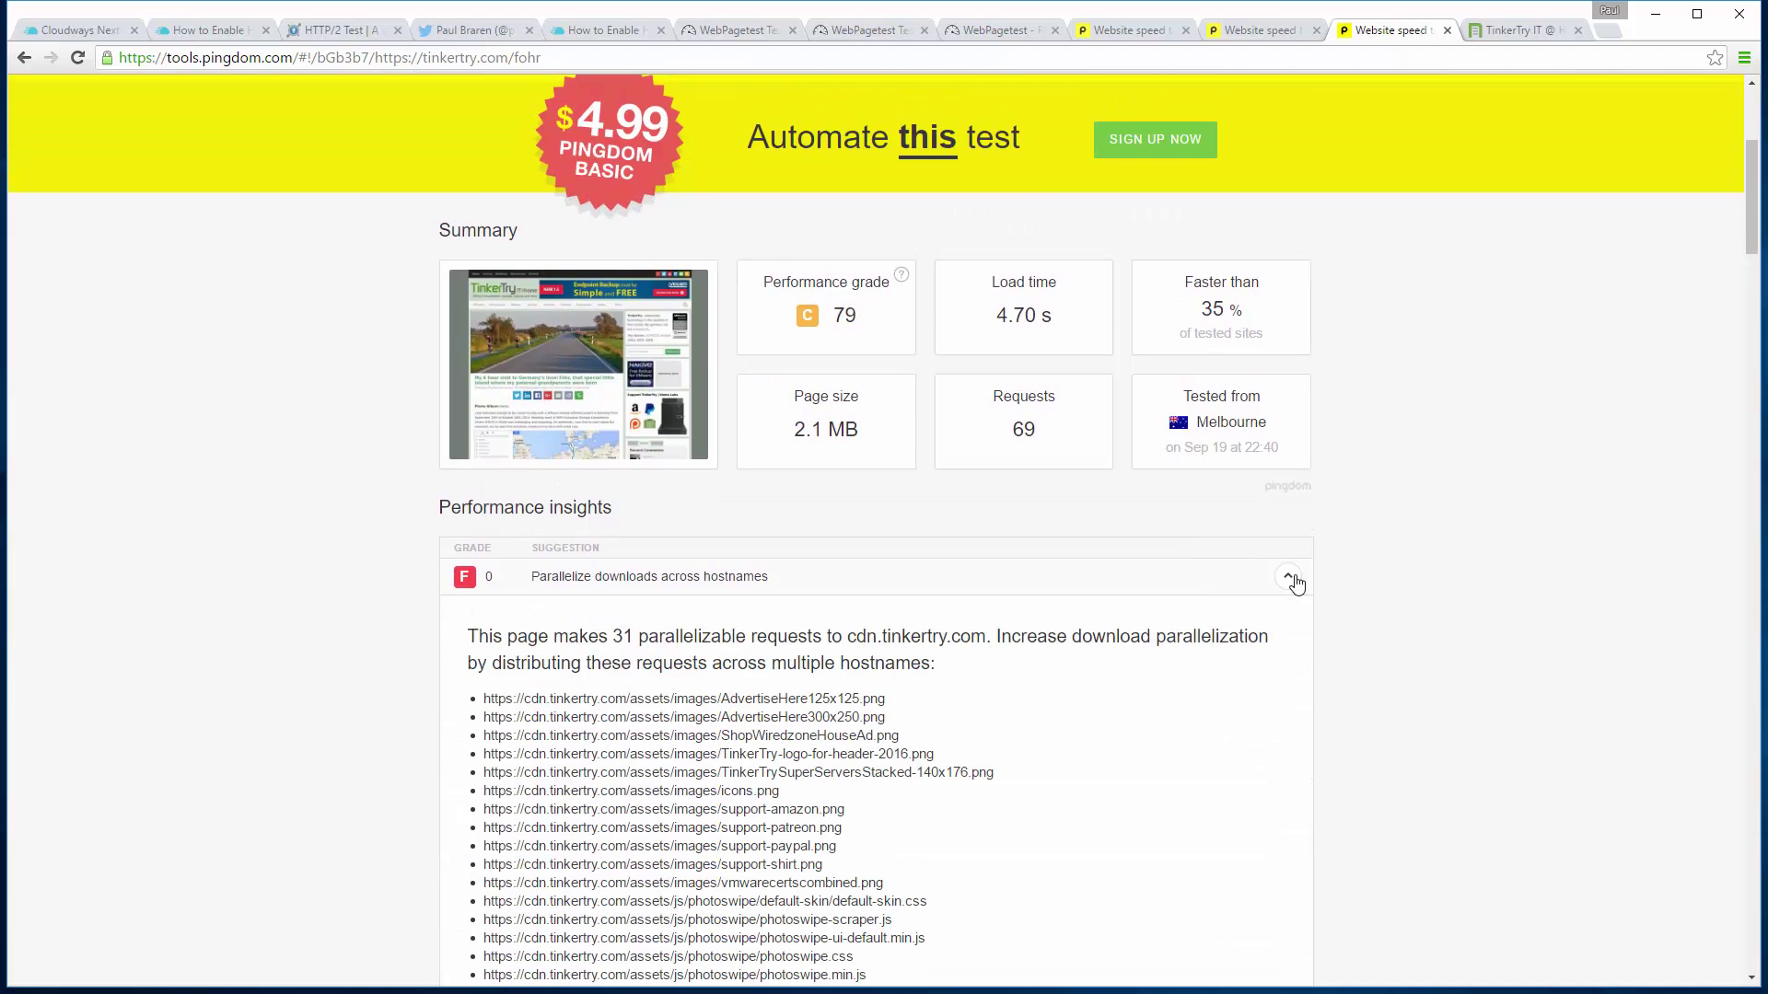
{"action": "scroll", "coordinate": [1174, 762], "scroll_direction": "down", "scroll_amount": 3}
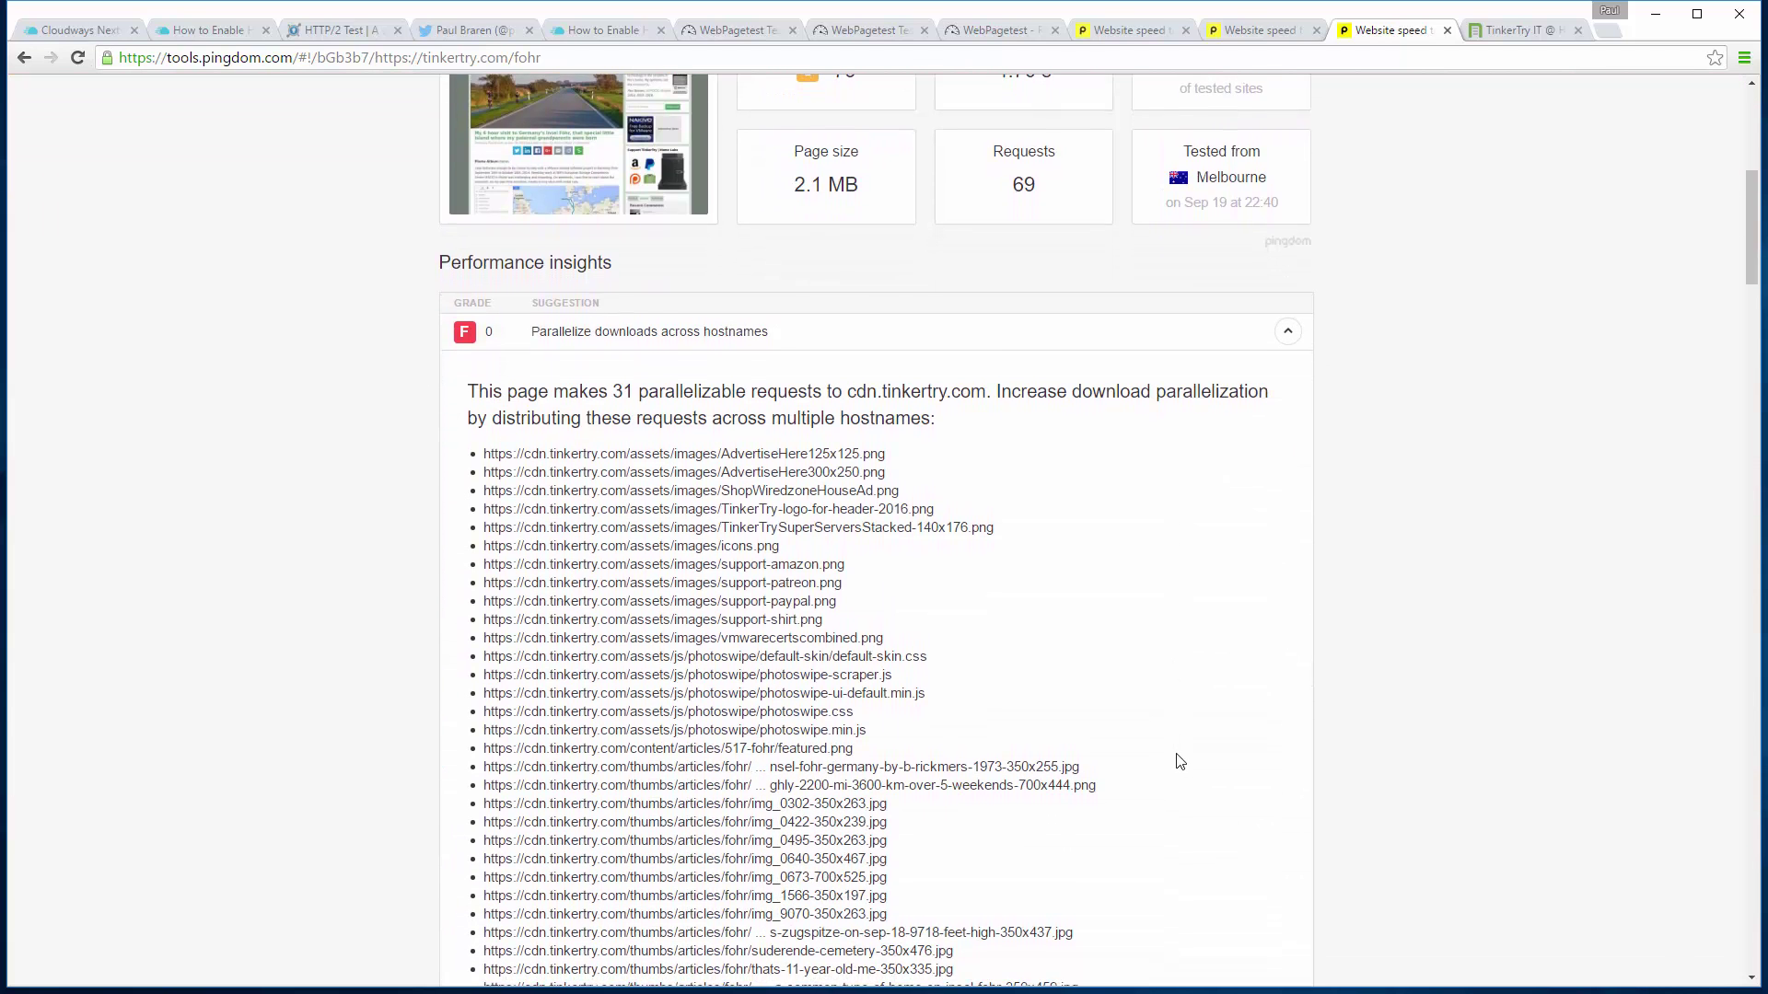
{"action": "scroll", "coordinate": [1178, 763], "scroll_direction": "up", "scroll_amount": 4}
{"action": "left_click", "coordinate": [1288, 700]}
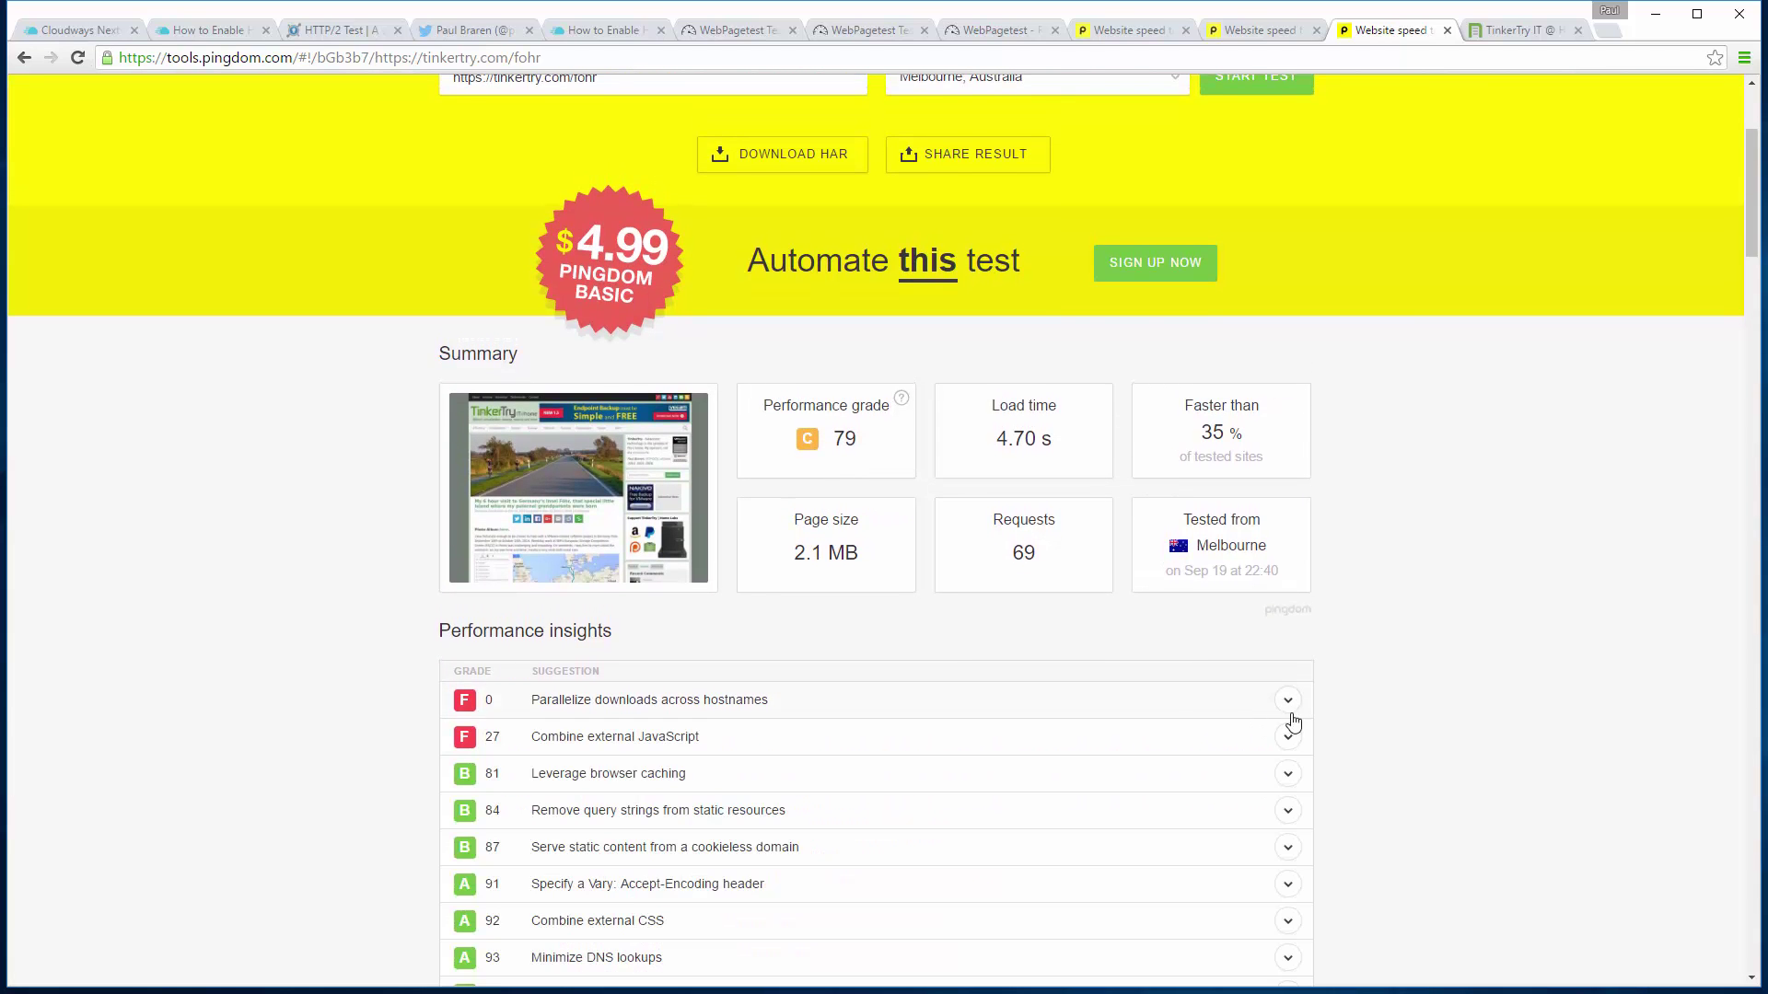
{"action": "left_click", "coordinate": [1287, 740]}
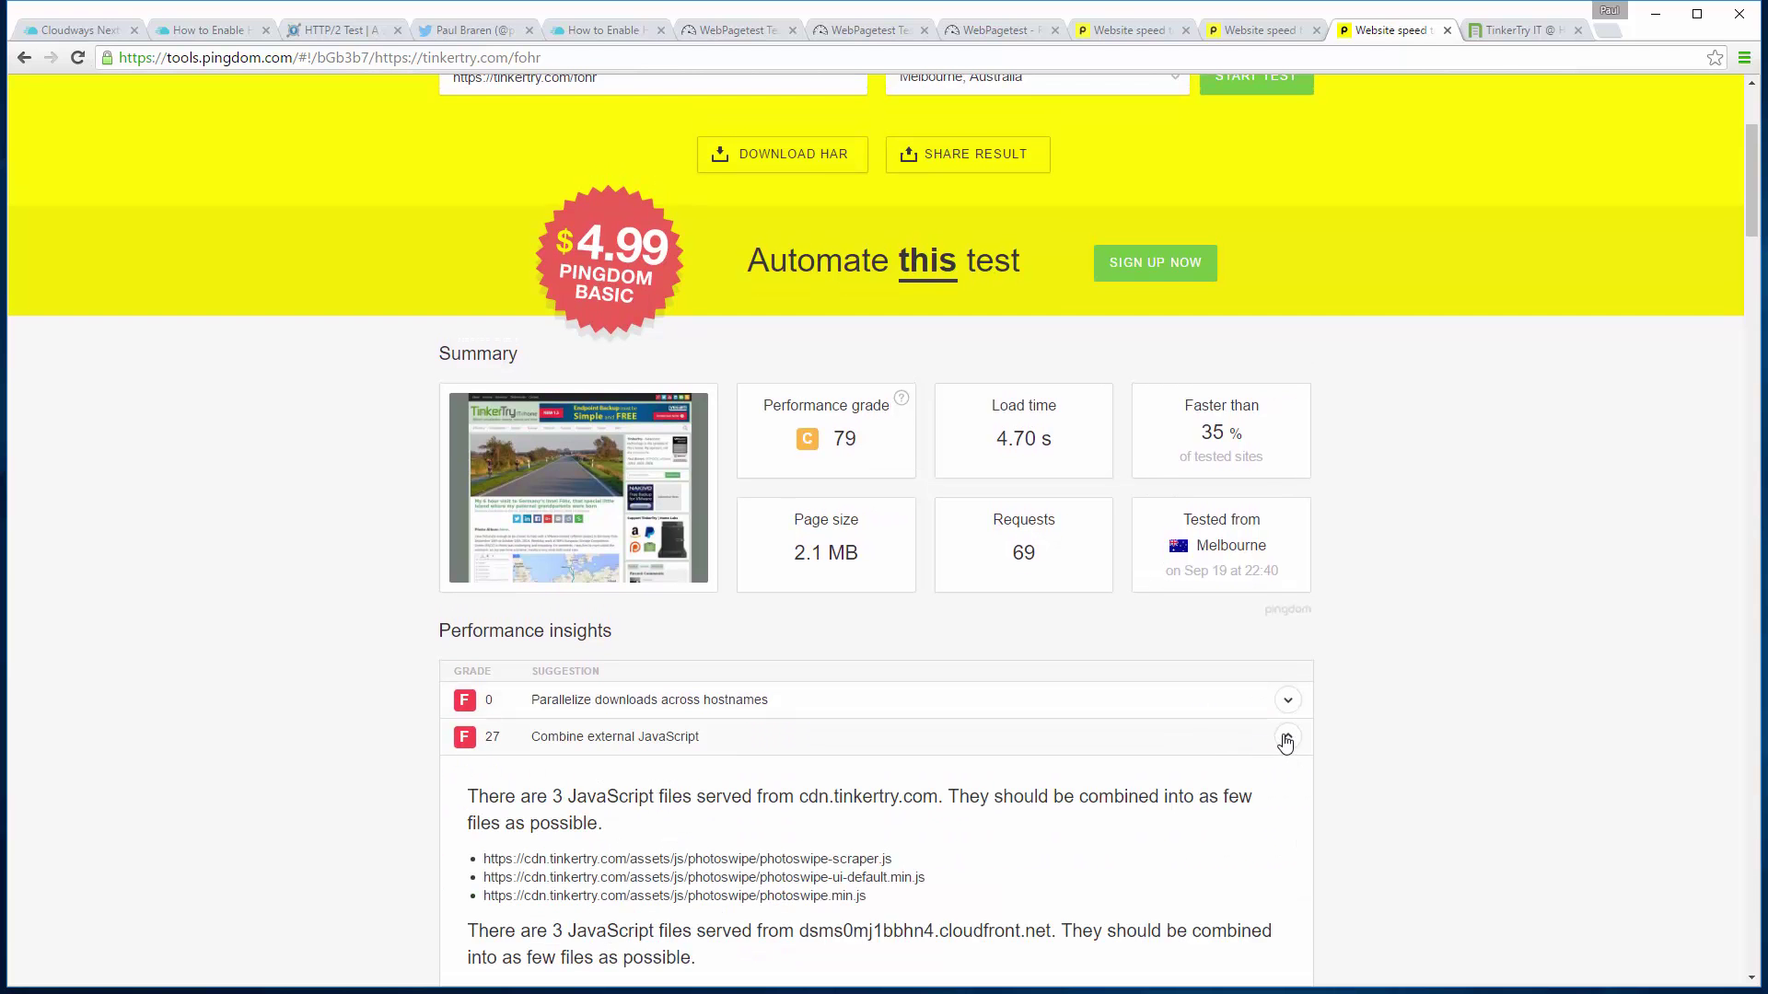
{"action": "scroll", "coordinate": [1284, 742], "scroll_direction": "down", "scroll_amount": 9}
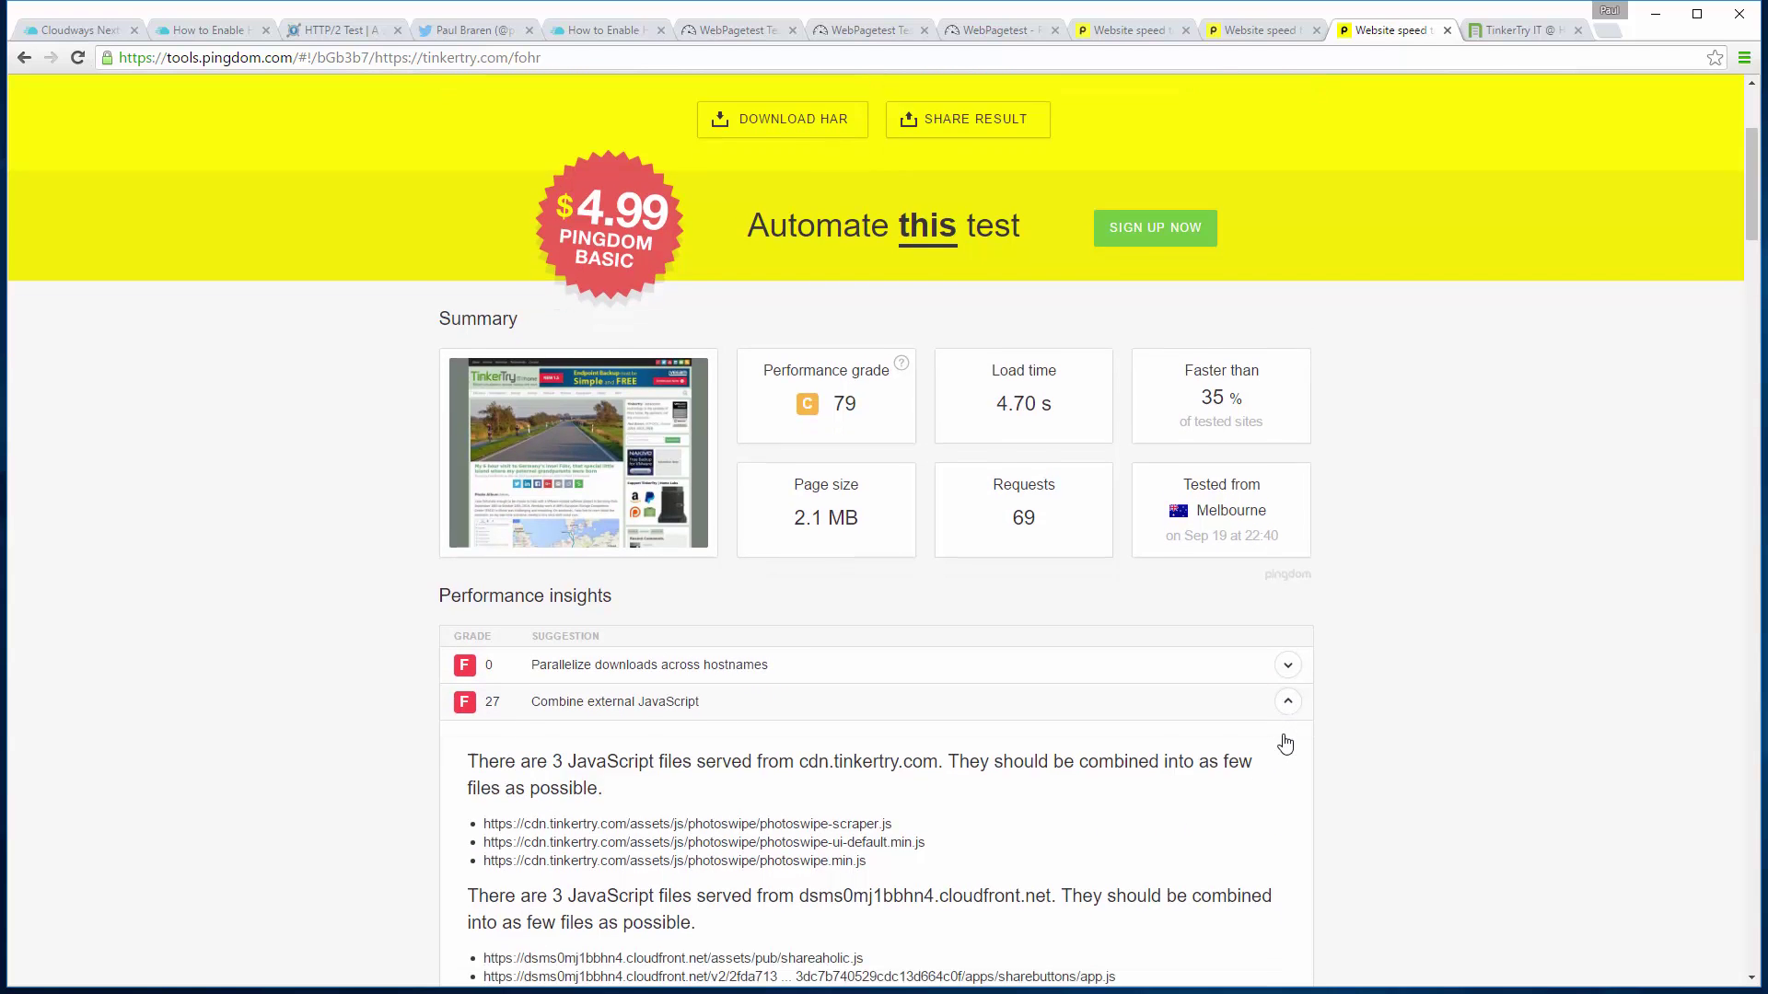
{"action": "scroll", "coordinate": [1280, 737], "scroll_direction": "down", "scroll_amount": 3}
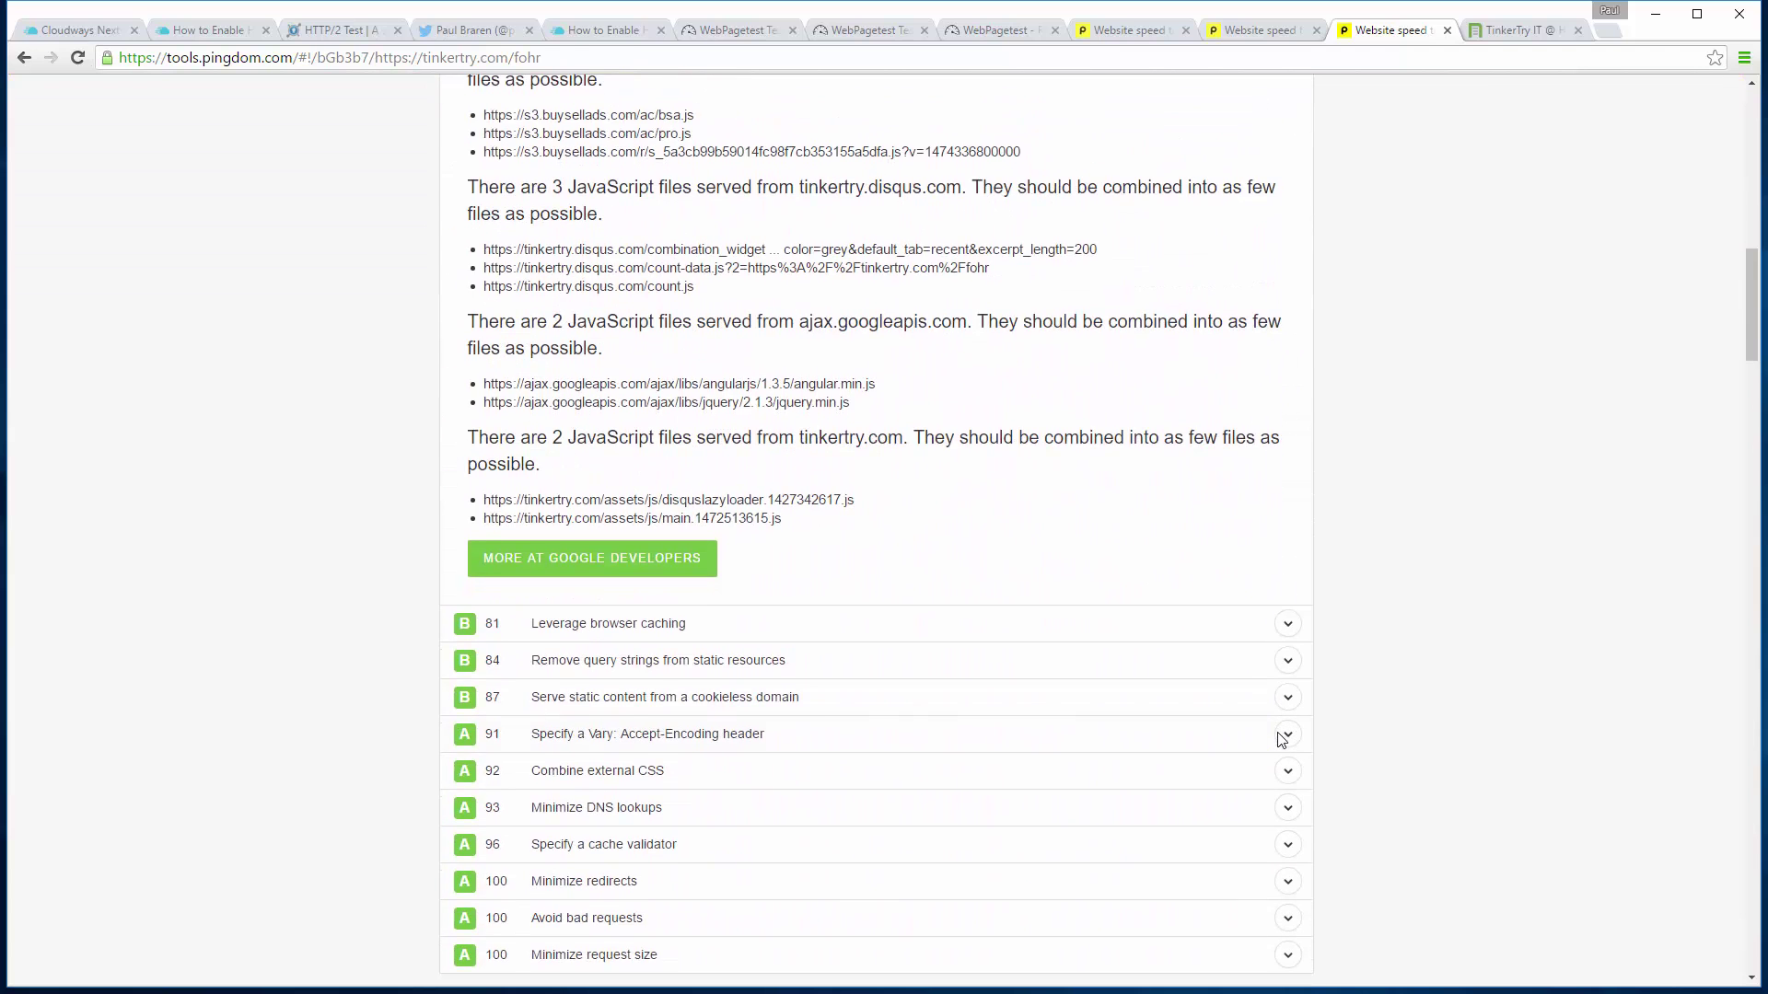
{"action": "scroll", "coordinate": [1278, 730], "scroll_direction": "up", "scroll_amount": 12}
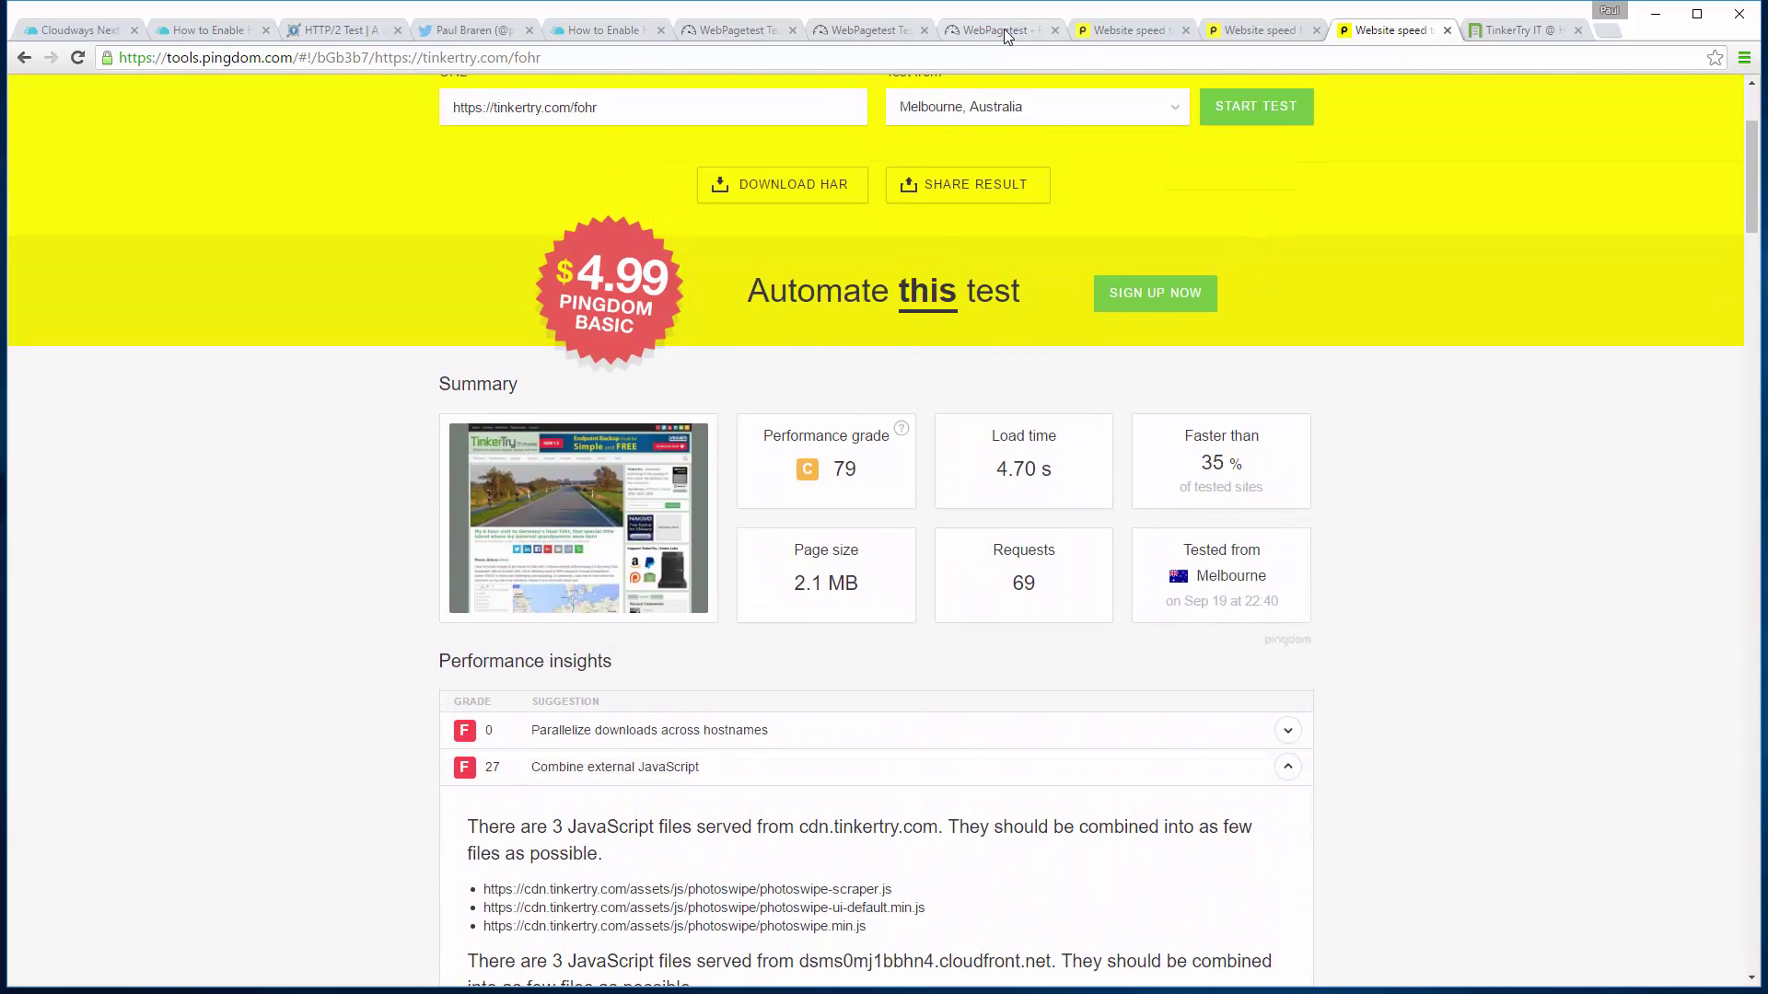
Open the first-view waterfall of the new WebPagetest result and inspect the details of request #1, including its protocol
{"action": "left_click", "coordinate": [1004, 29]}
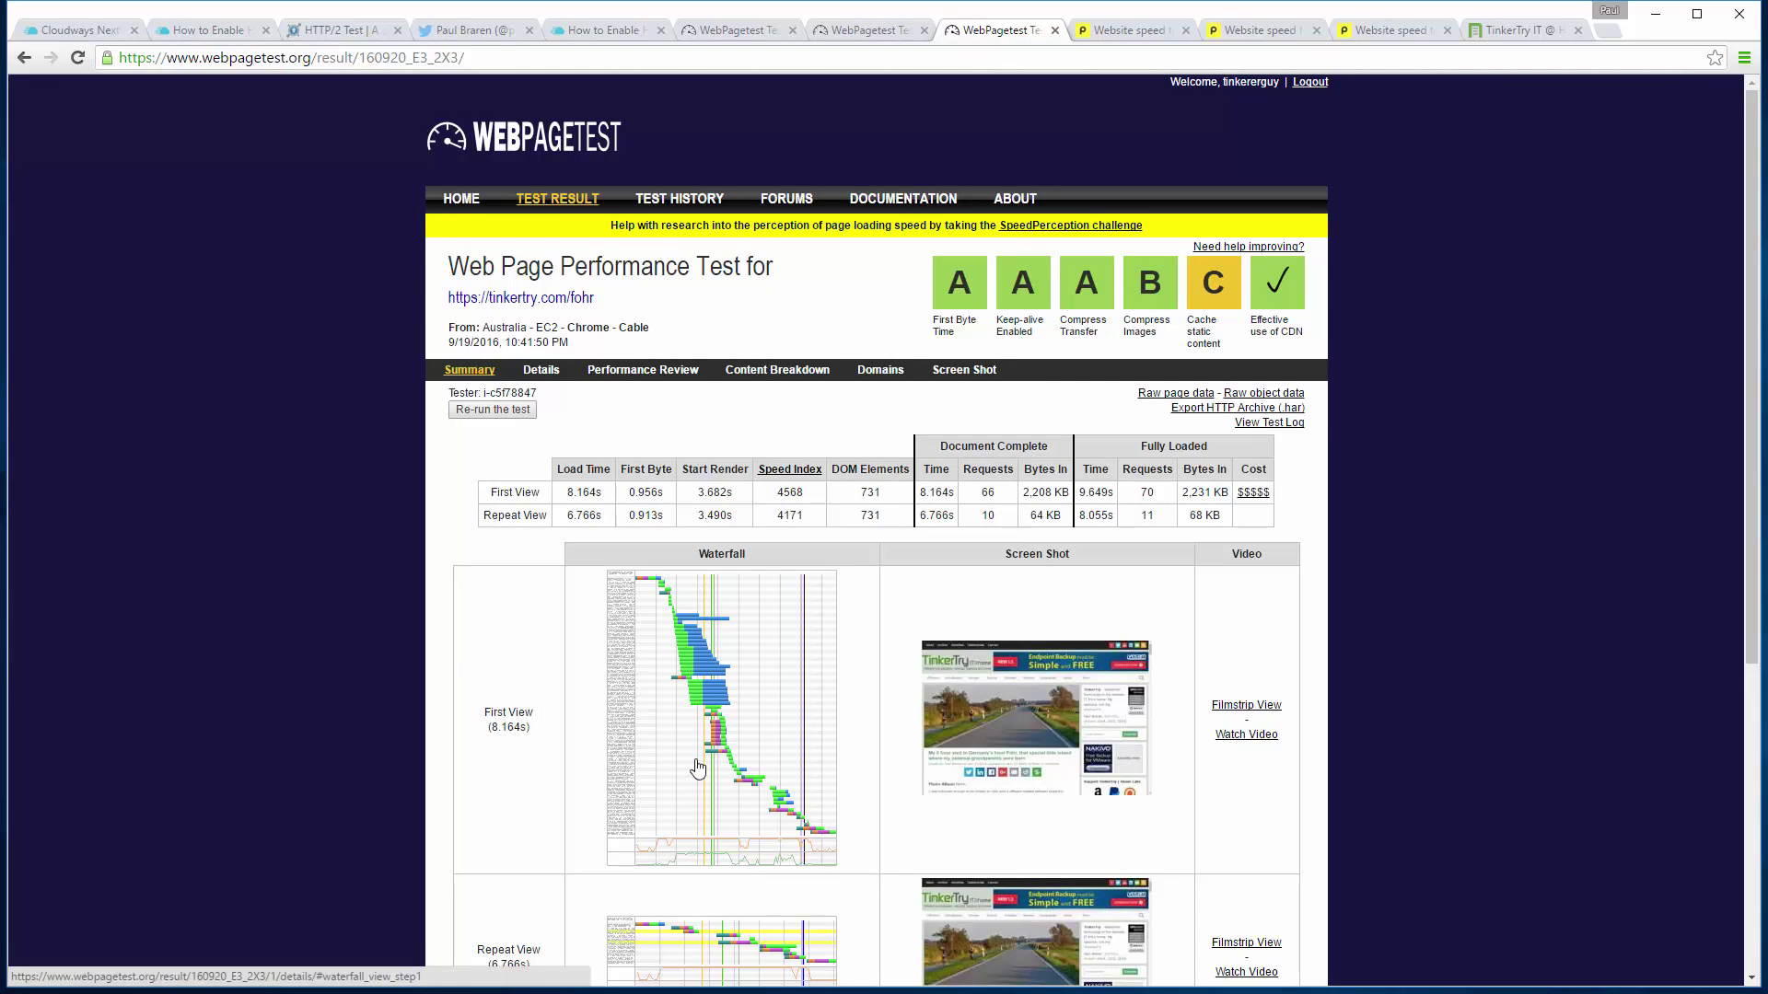
{"action": "scroll", "coordinate": [693, 706], "scroll_direction": "down", "scroll_amount": 1}
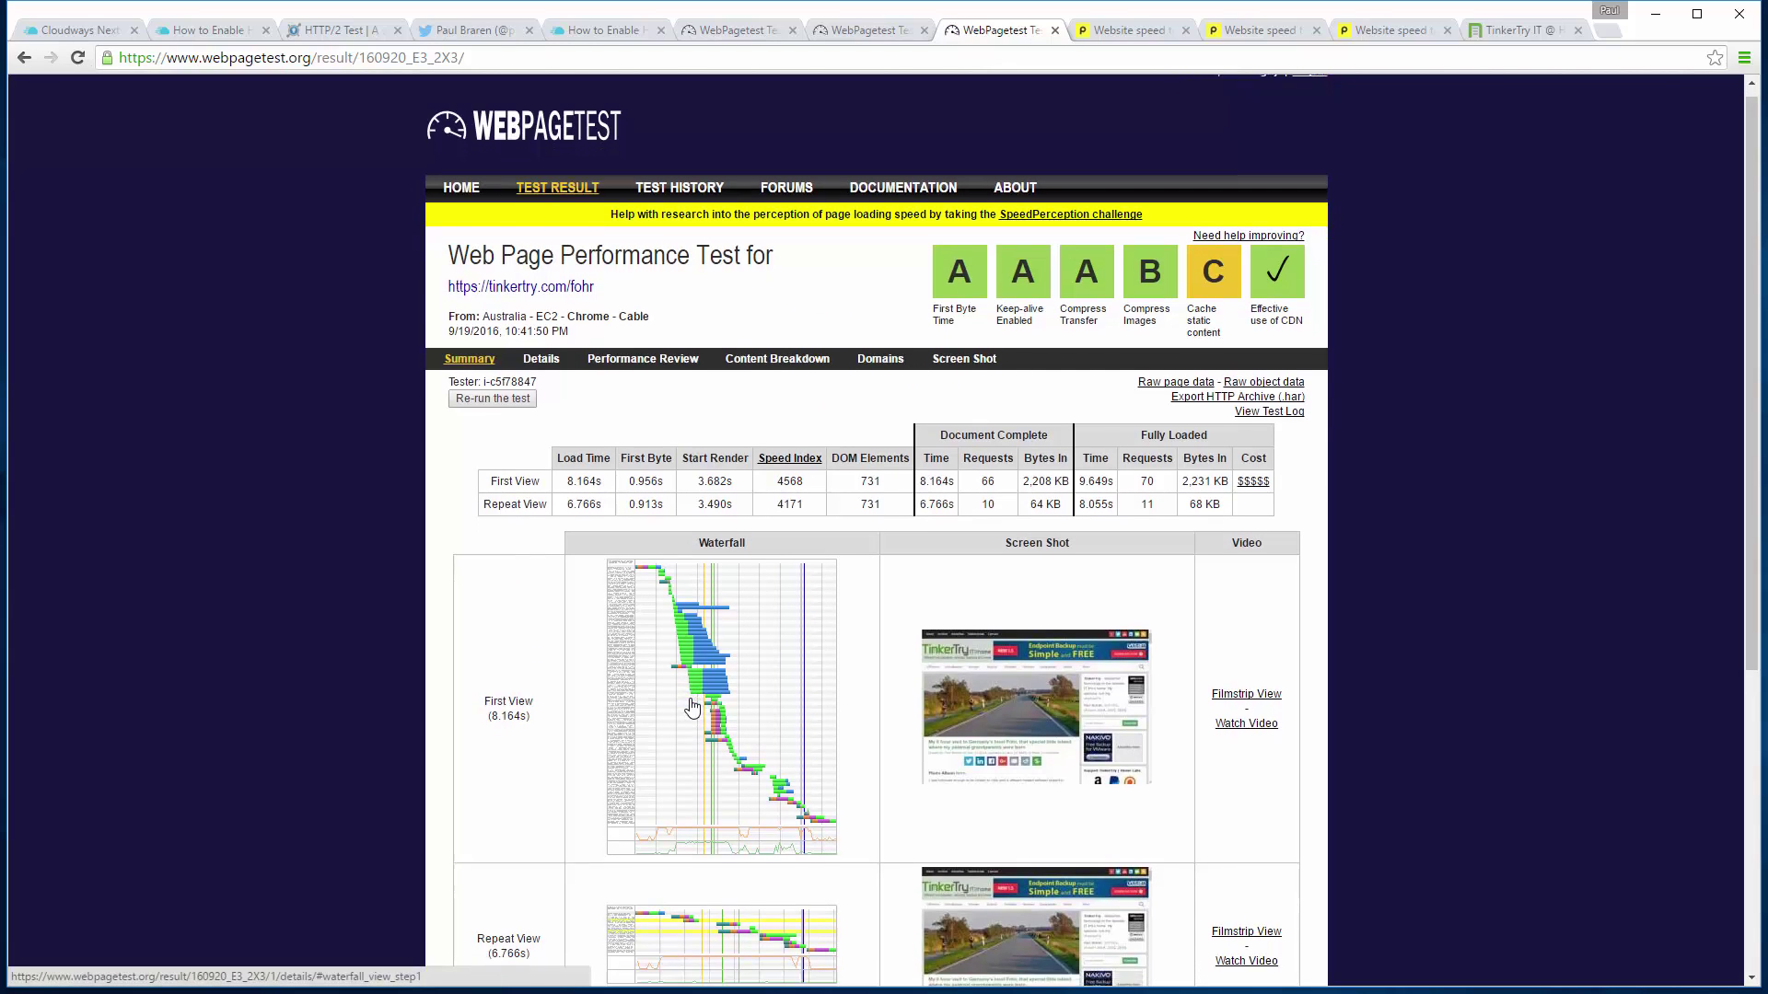
{"action": "left_click", "coordinate": [699, 628]}
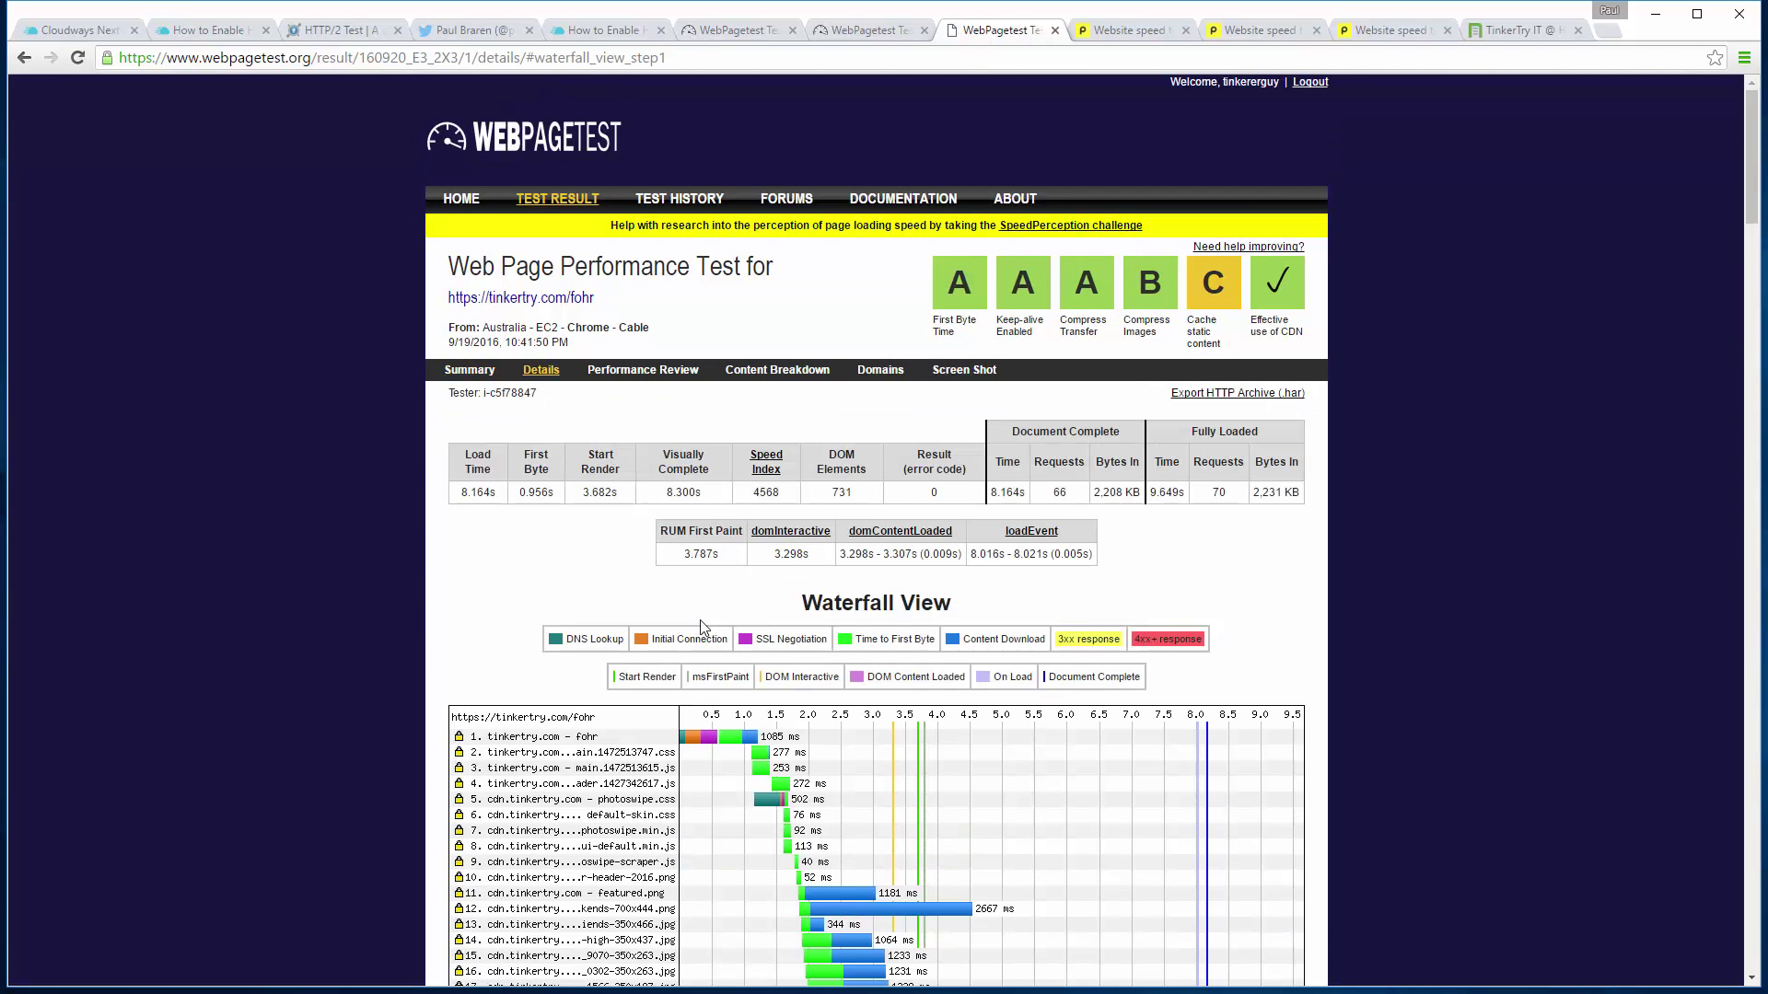
{"action": "left_click", "coordinate": [708, 739]}
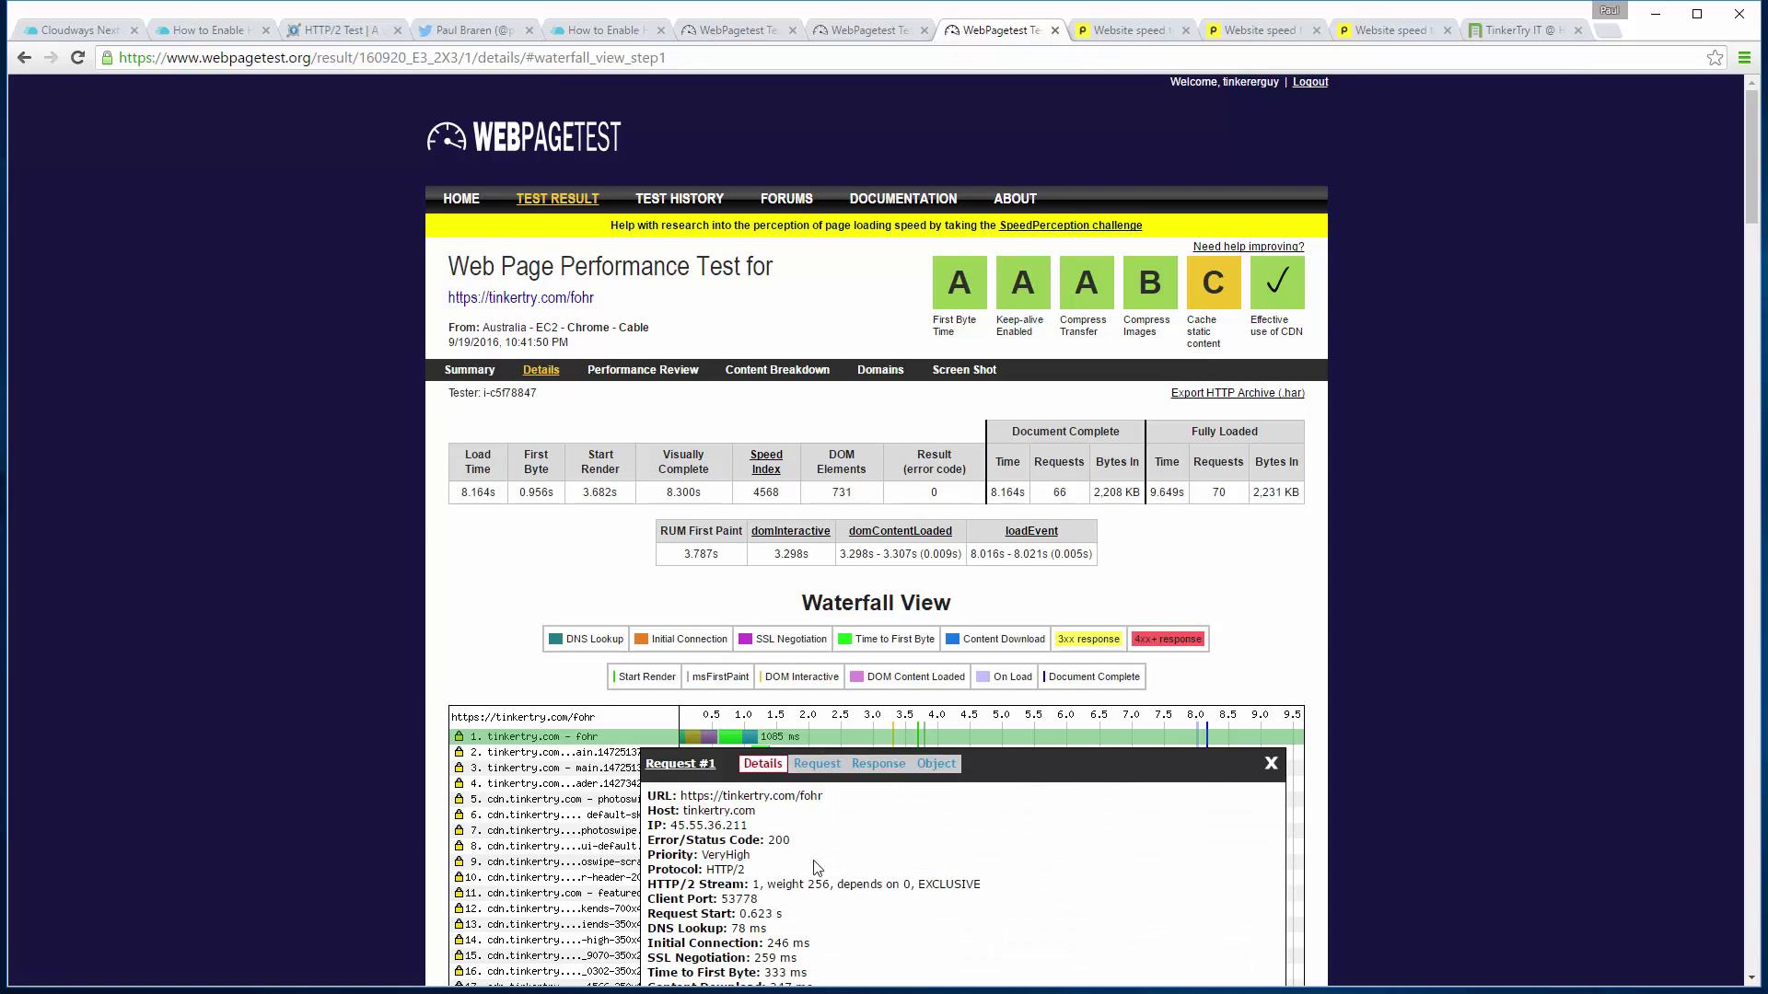
{"action": "scroll", "coordinate": [566, 760], "scroll_direction": "down", "scroll_amount": 1}
{"action": "scroll", "coordinate": [564, 760], "scroll_direction": "down", "scroll_amount": 2}
{"action": "scroll", "coordinate": [921, 368], "scroll_direction": "up", "scroll_amount": 3}
{"action": "left_click", "coordinate": [1612, 37]}
{"action": "type", "text": "gt"}
{"action": "key", "text": "Return"}
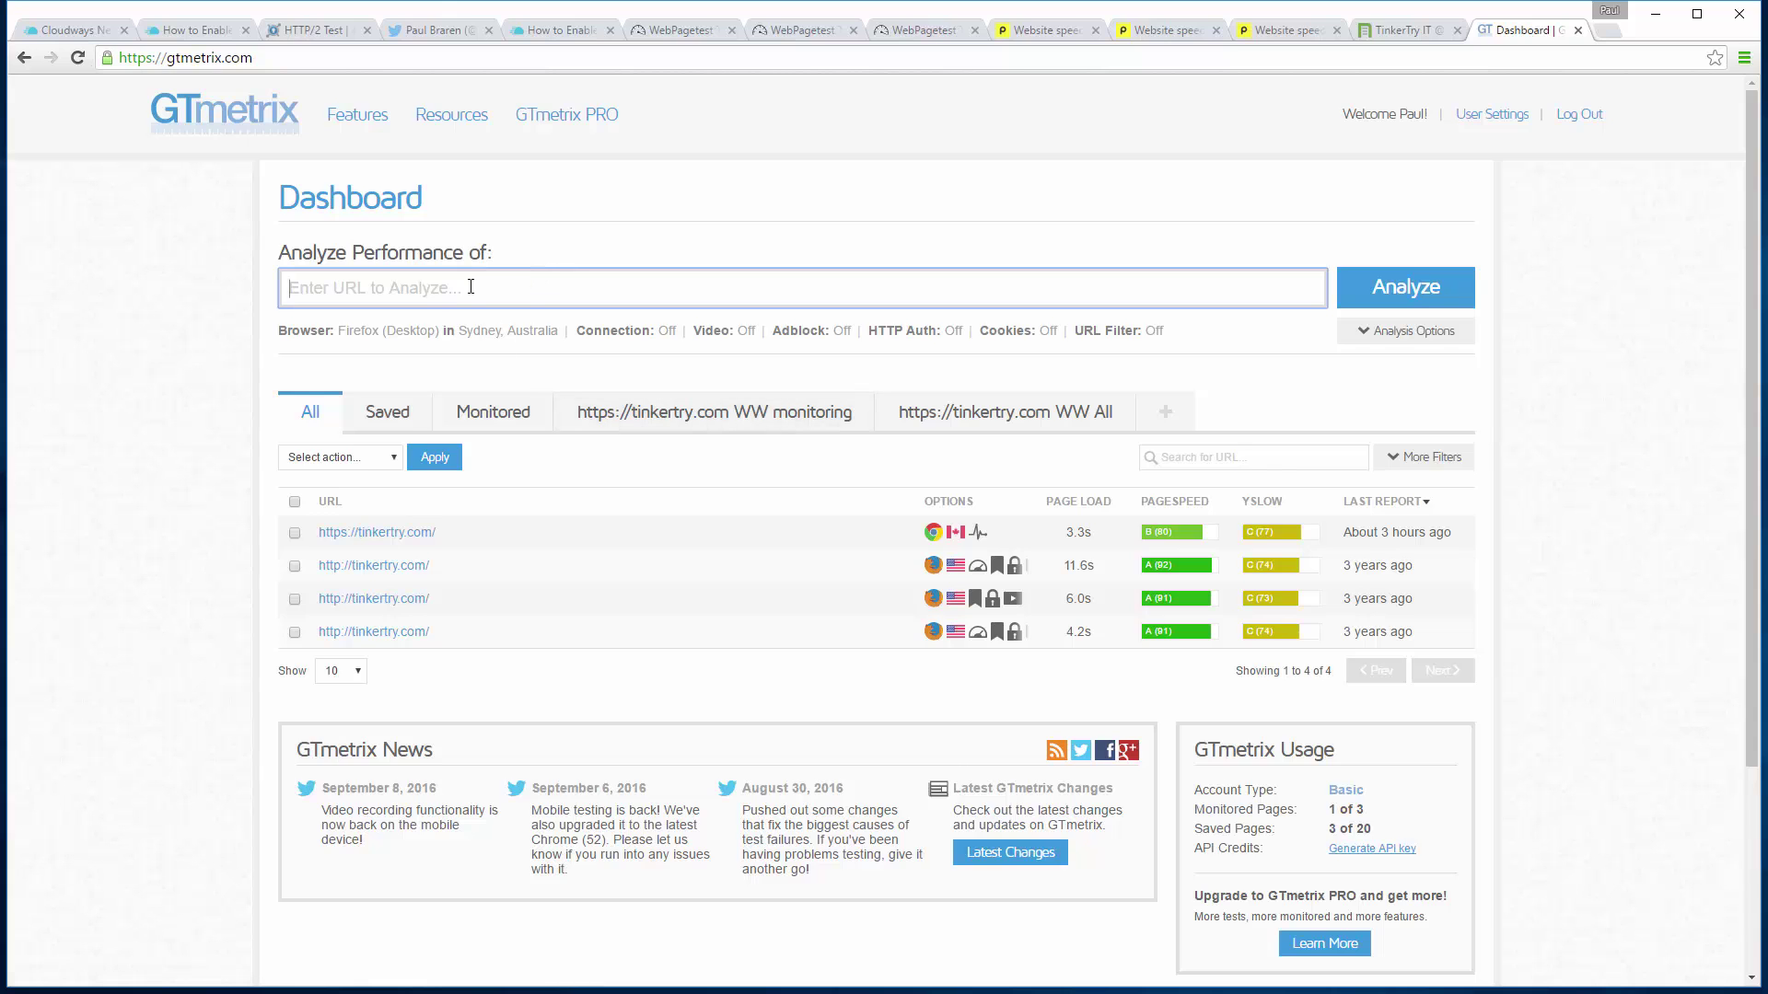
{"action": "type", "text": "https://tinkertry."}
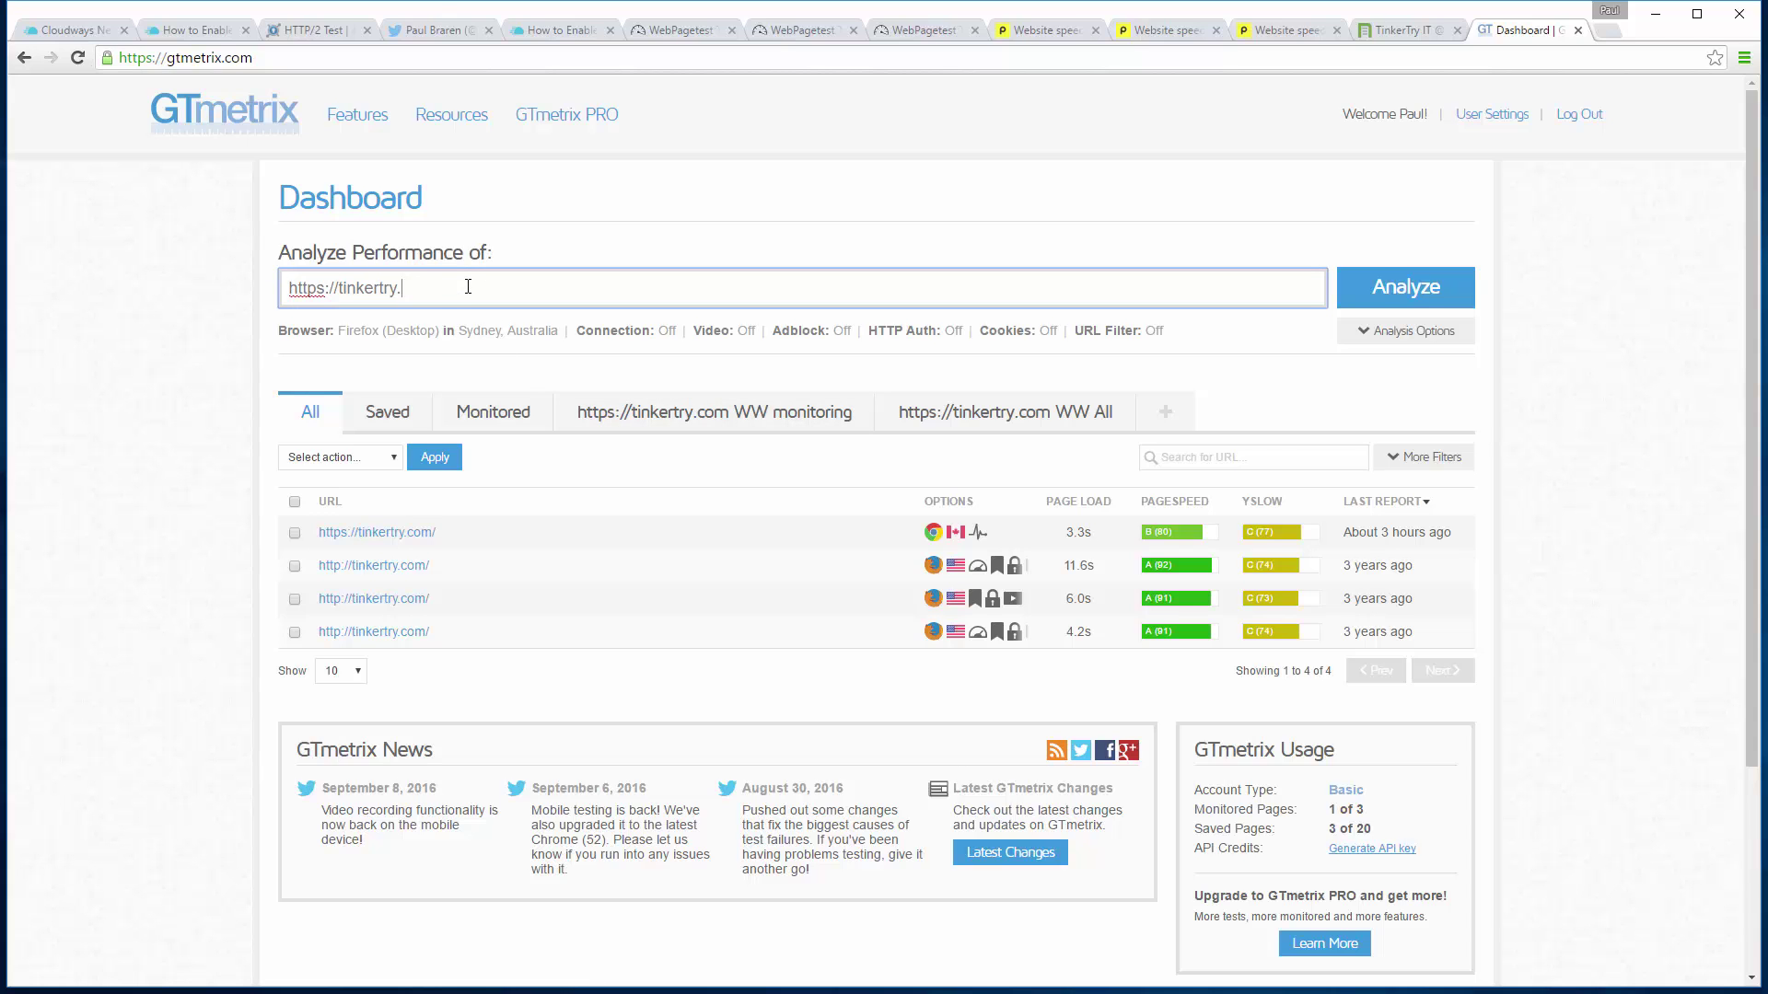
{"action": "type", "text": "com/fohr"}
Set the GTmetrix test browser to Chrome (Desktop) and run the analysis from Sydney, Australia
{"action": "left_click", "coordinate": [378, 333]}
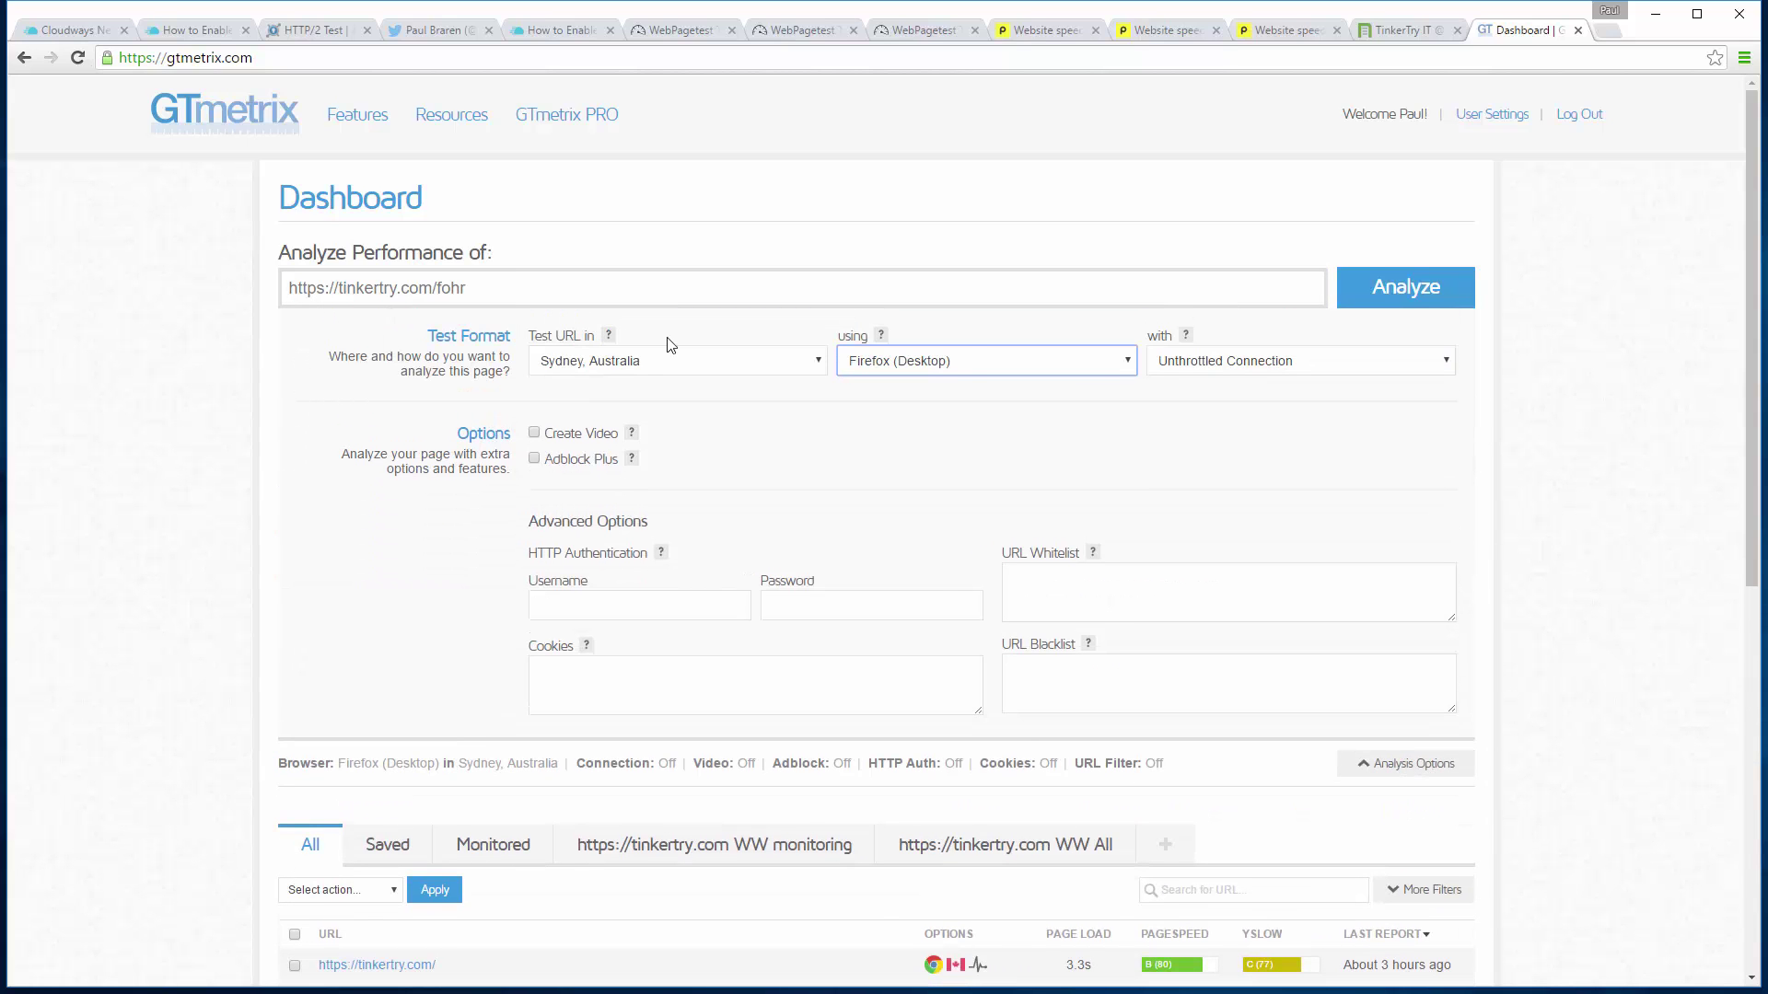
{"action": "left_click", "coordinate": [970, 360]}
{"action": "left_click", "coordinate": [946, 403]}
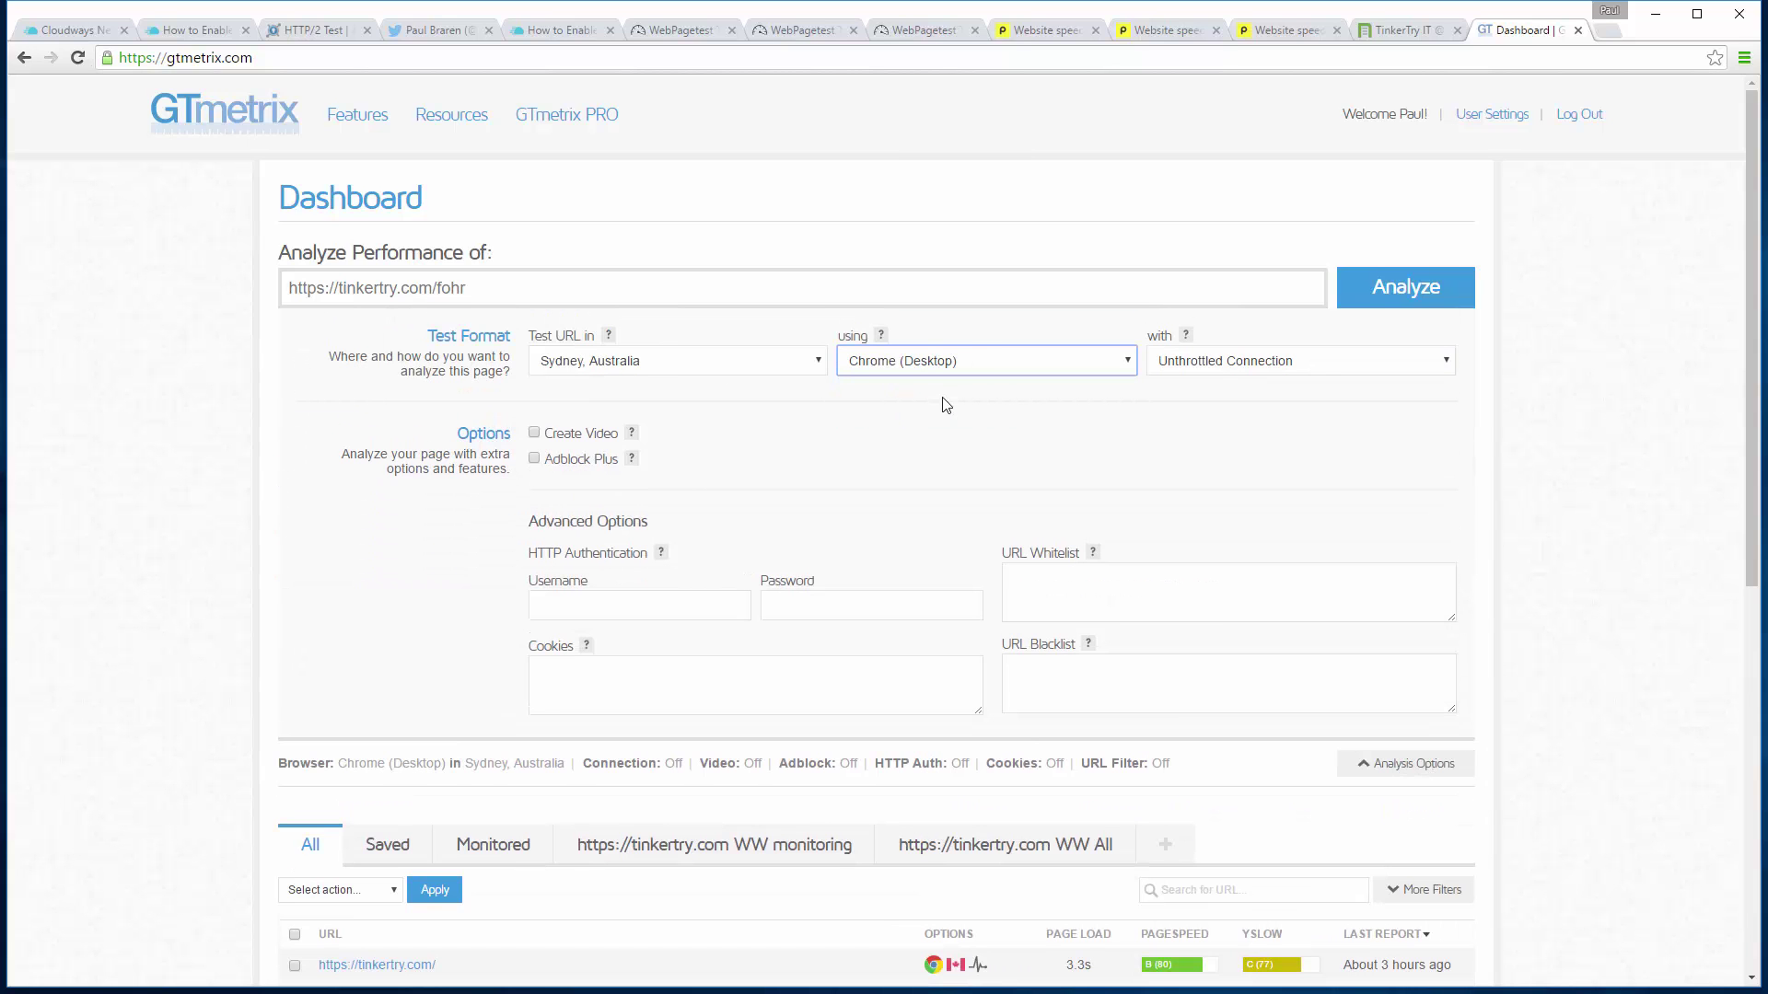
{"action": "left_click", "coordinate": [1430, 286]}
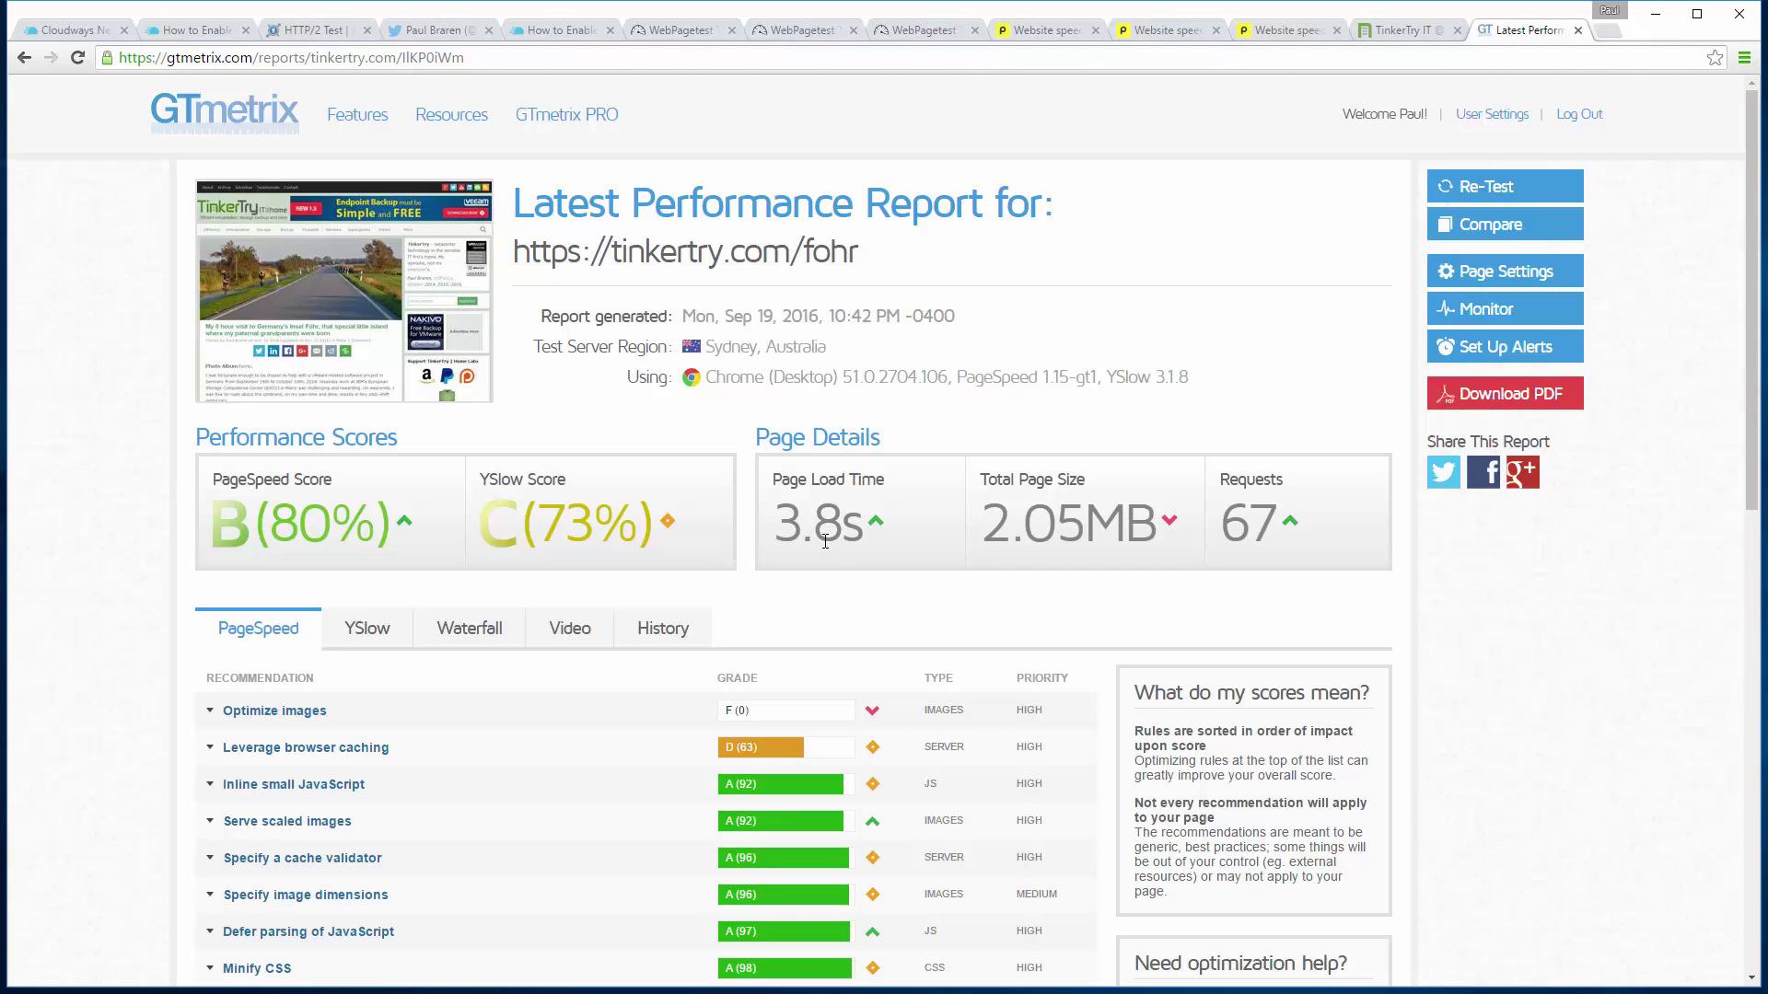
Review the YSlow recommendations and the waterfall chart in the GTmetrix report, expanding the first request's details
{"action": "left_click", "coordinate": [383, 636]}
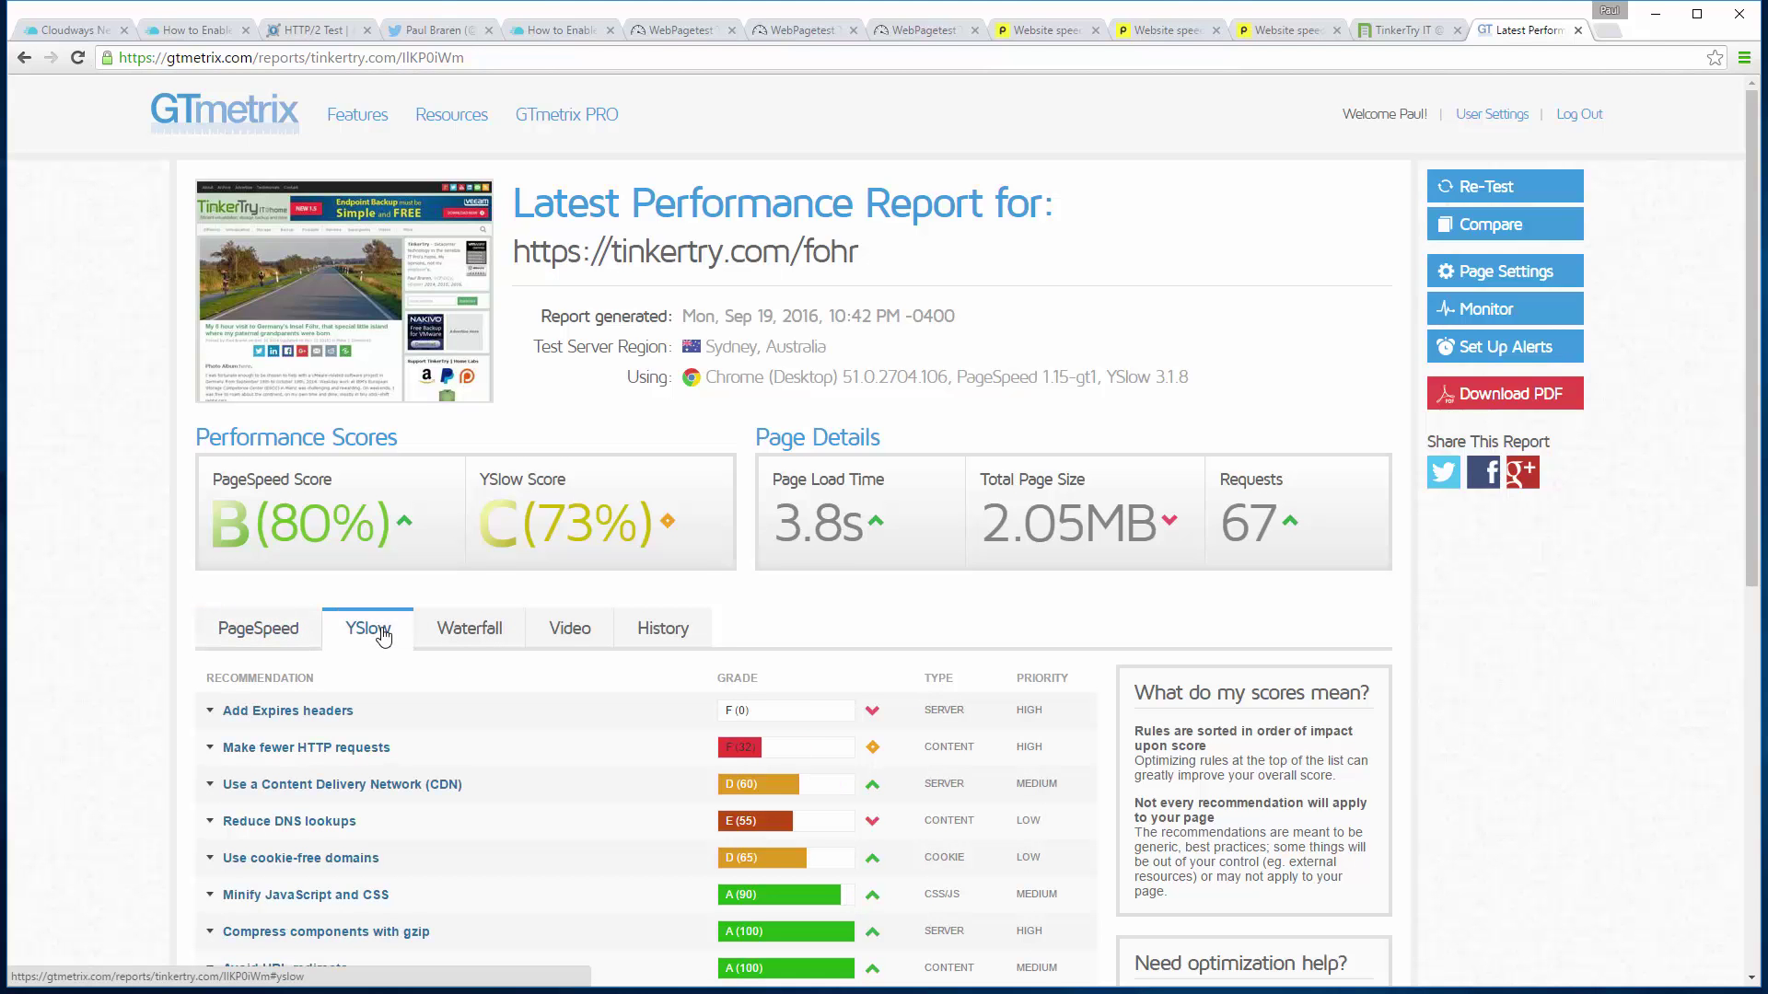
{"action": "left_click", "coordinate": [462, 632]}
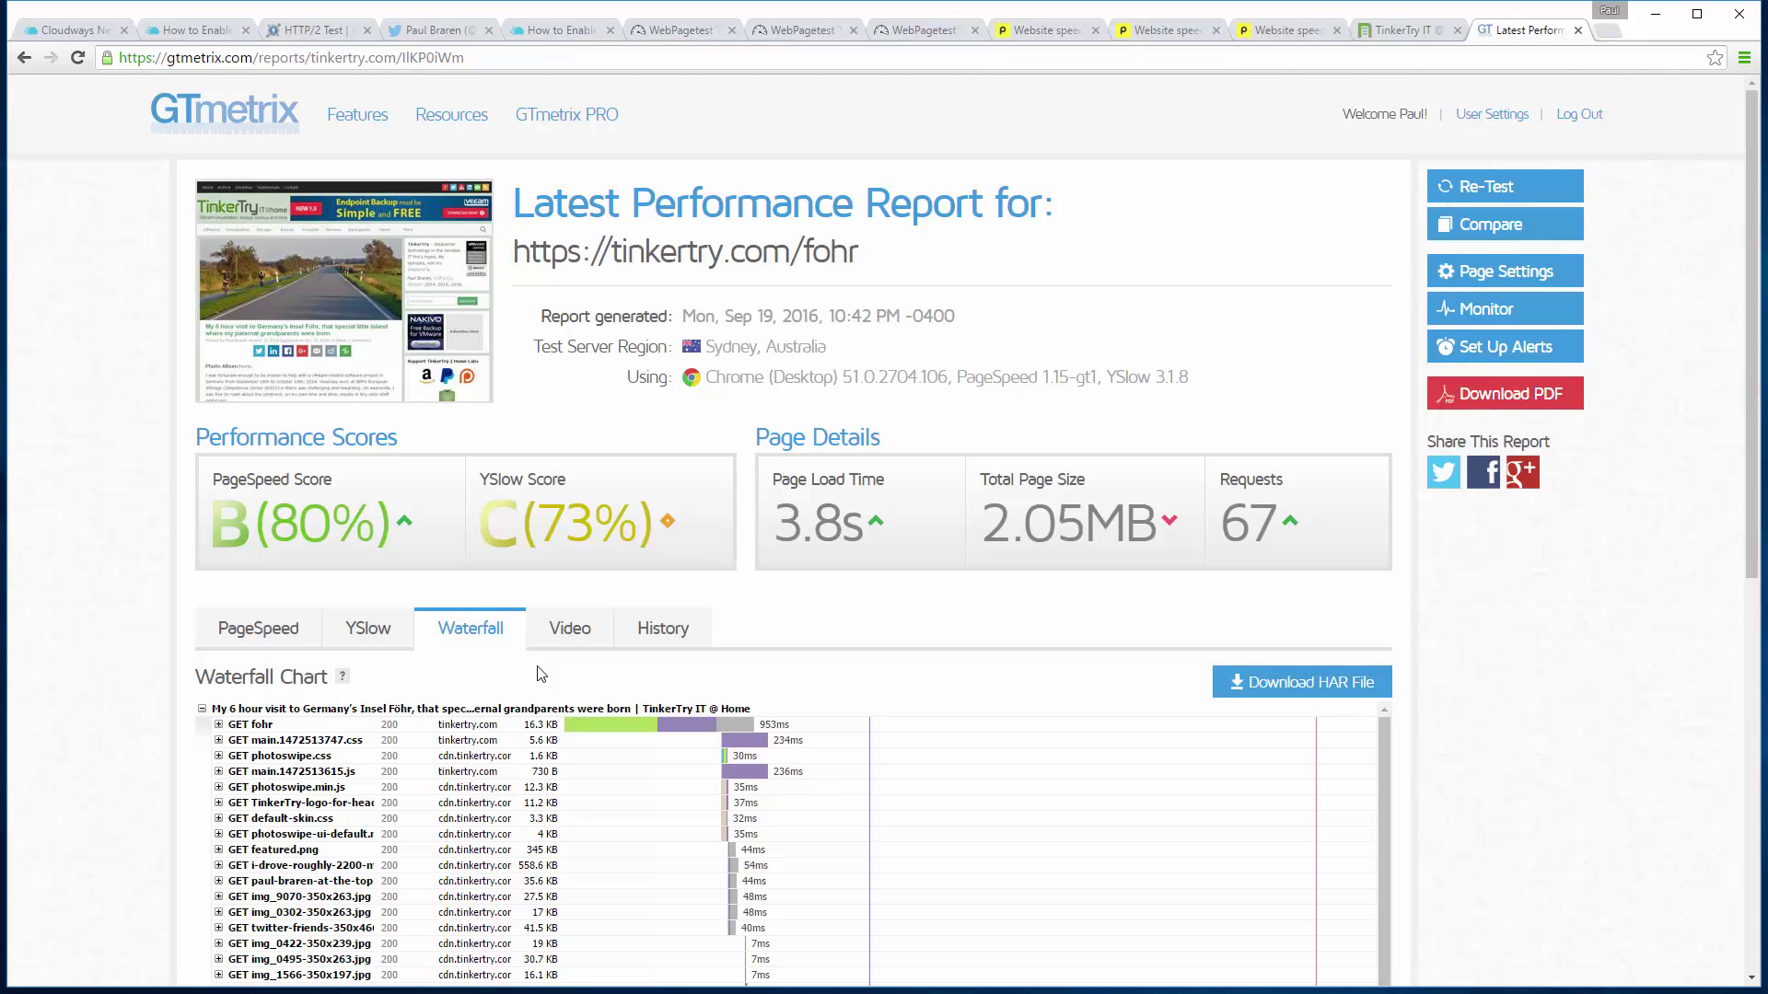
{"action": "left_click", "coordinate": [219, 726]}
{"action": "scroll", "coordinate": [651, 815], "scroll_direction": "down", "scroll_amount": 5}
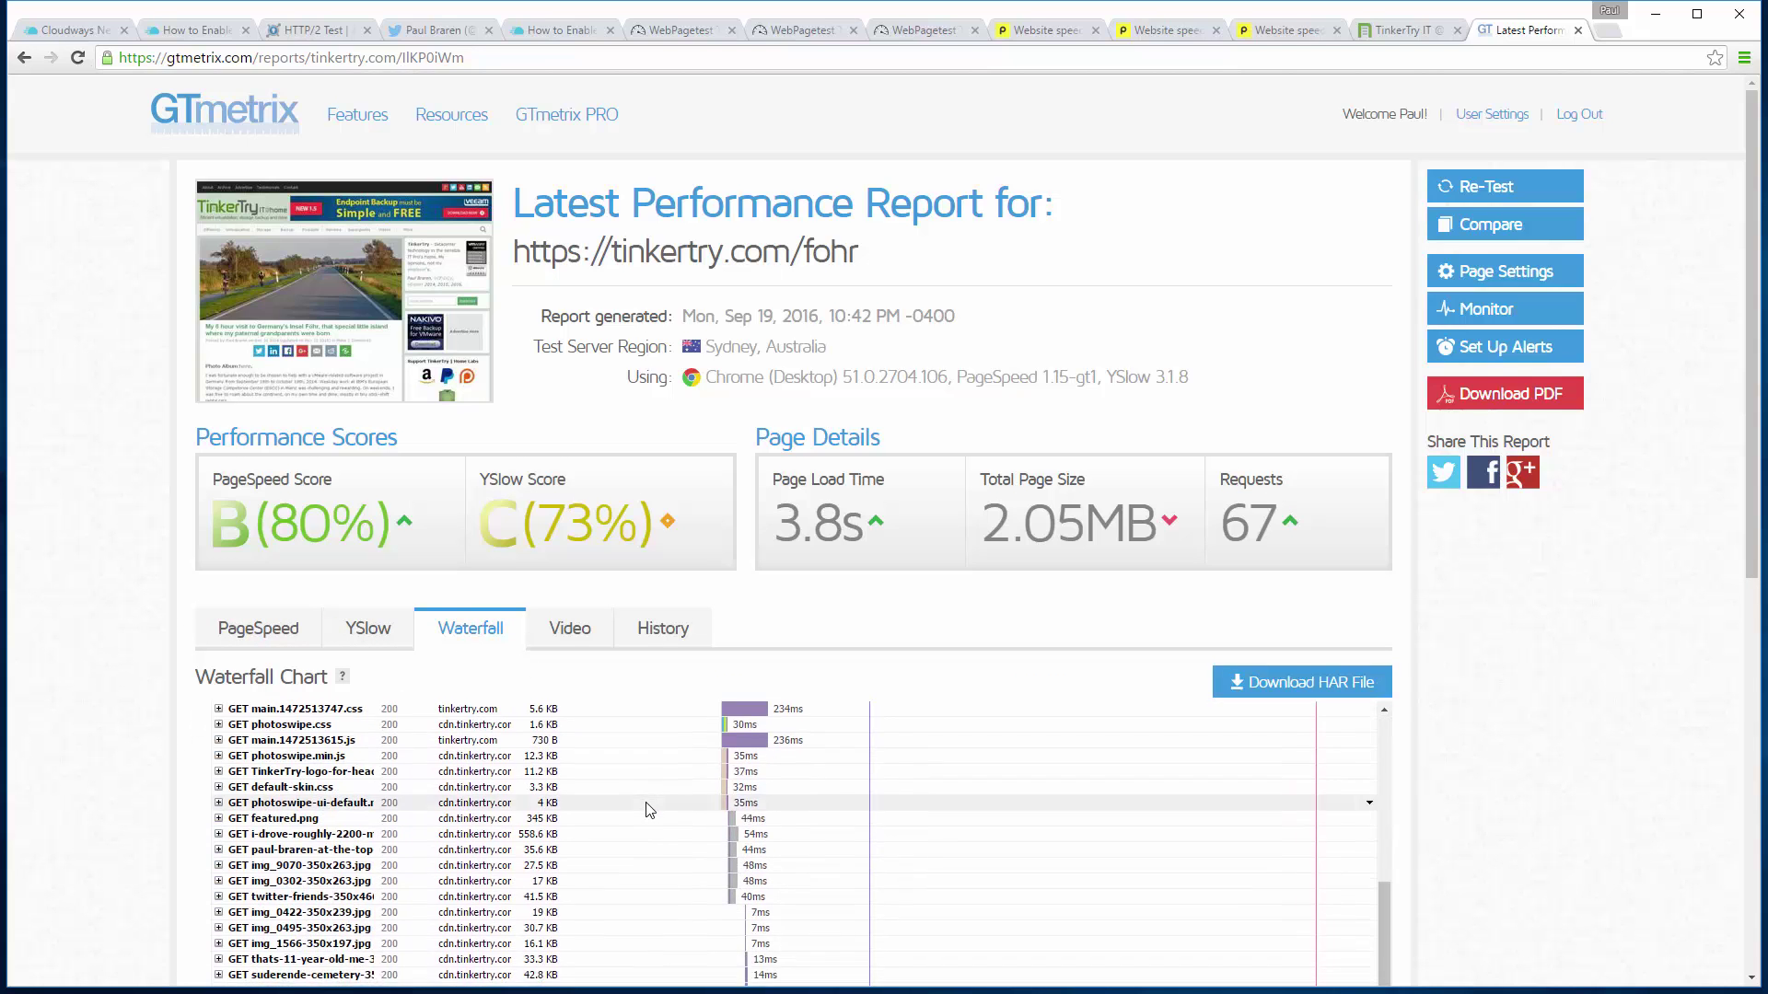
Review the KeyCDN HTTP/2 Test result for tinkertry.com, including HTTP/2.0 and ALPN support, and the FAQ below it
{"action": "scroll", "coordinate": [650, 810], "scroll_direction": "down", "scroll_amount": 4}
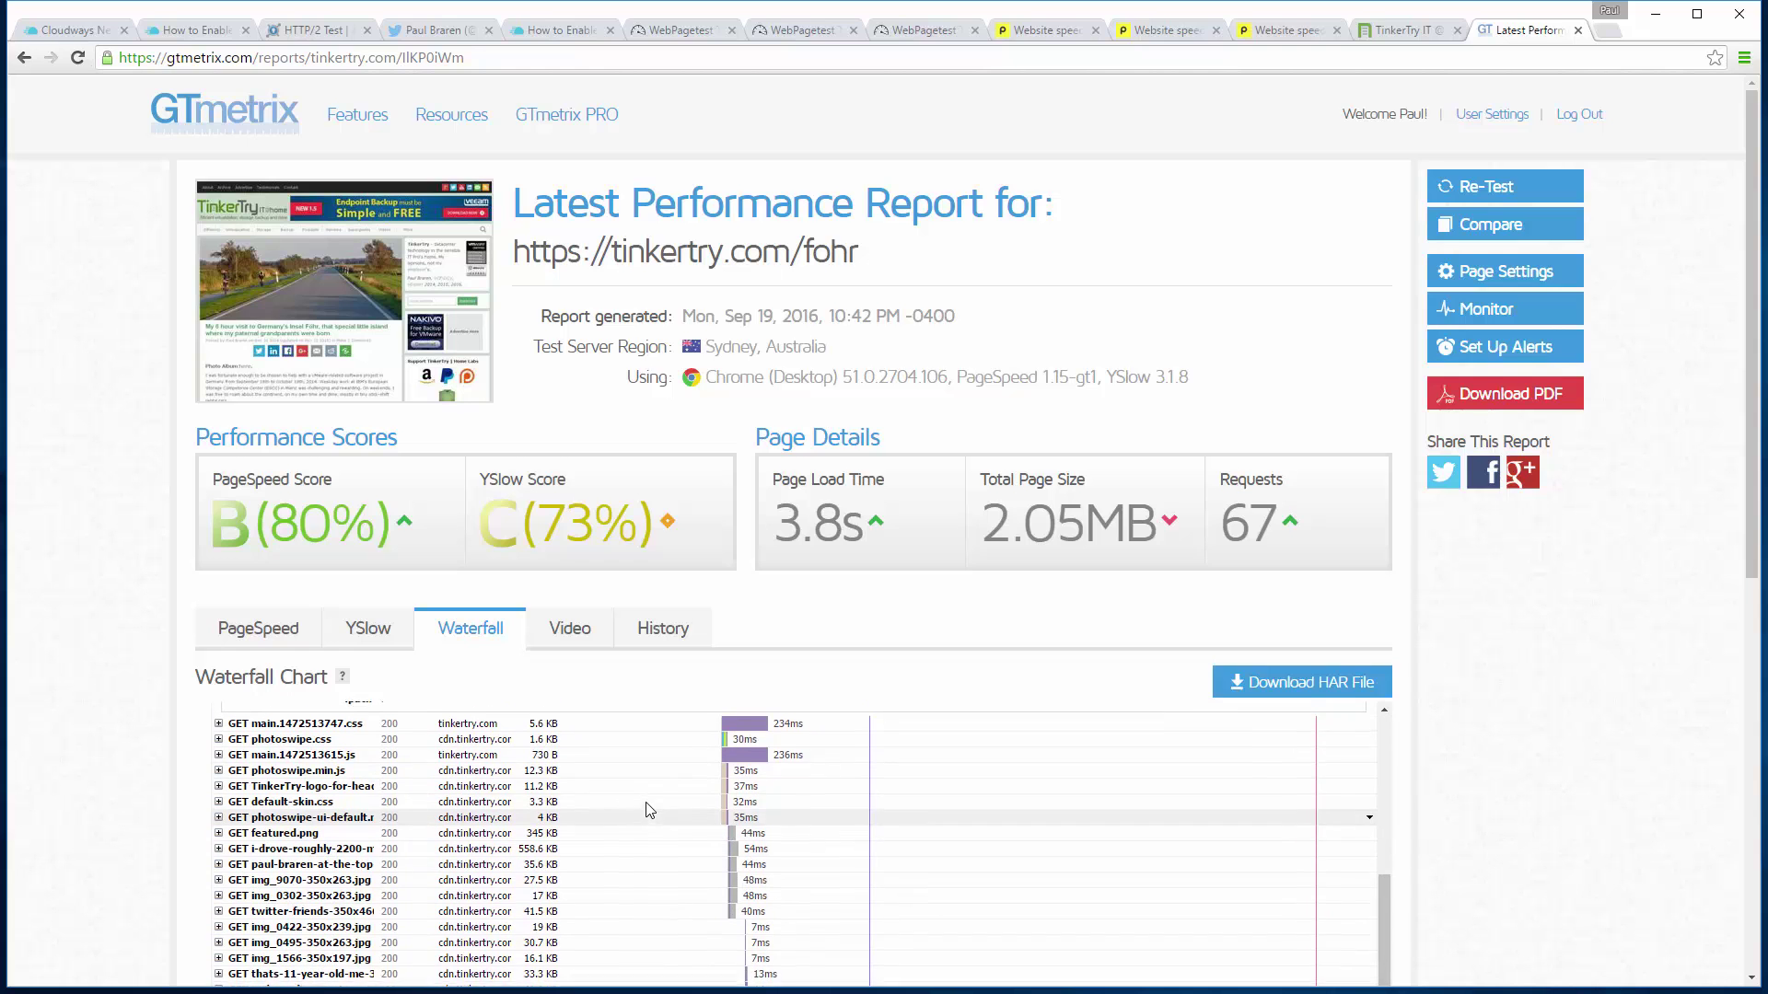
{"action": "left_click", "coordinate": [311, 29]}
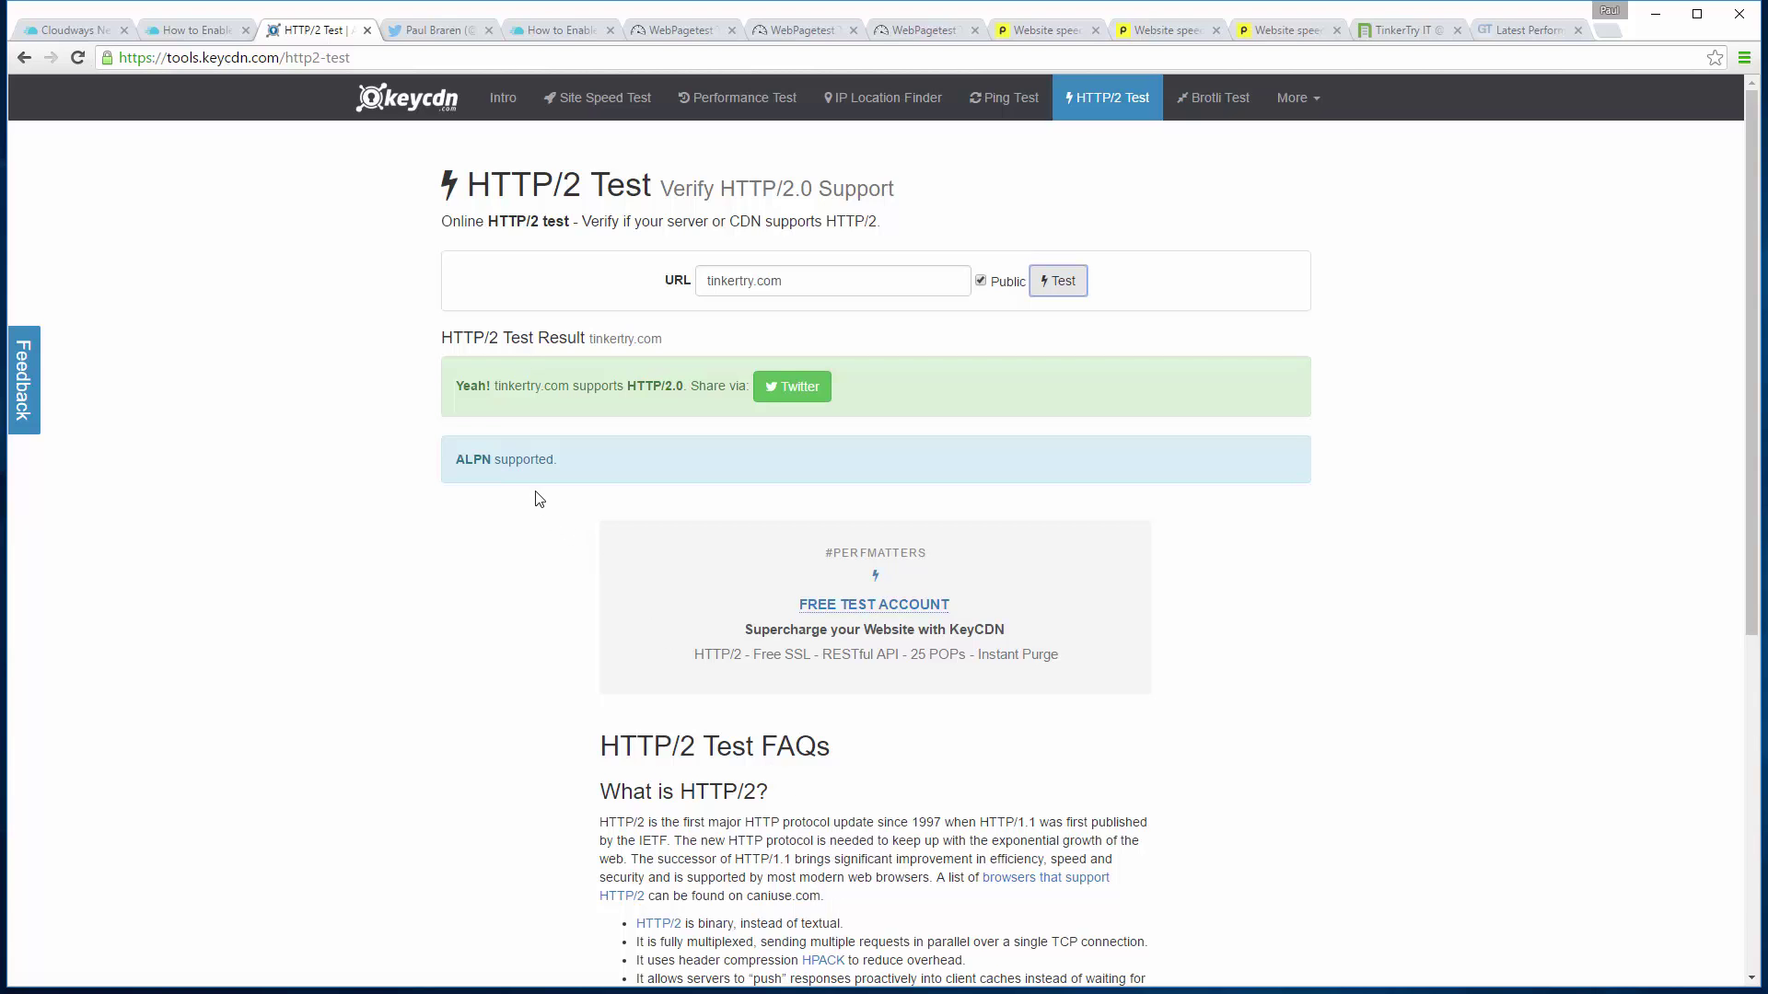
{"action": "scroll", "coordinate": [914, 856], "scroll_direction": "down", "scroll_amount": 3}
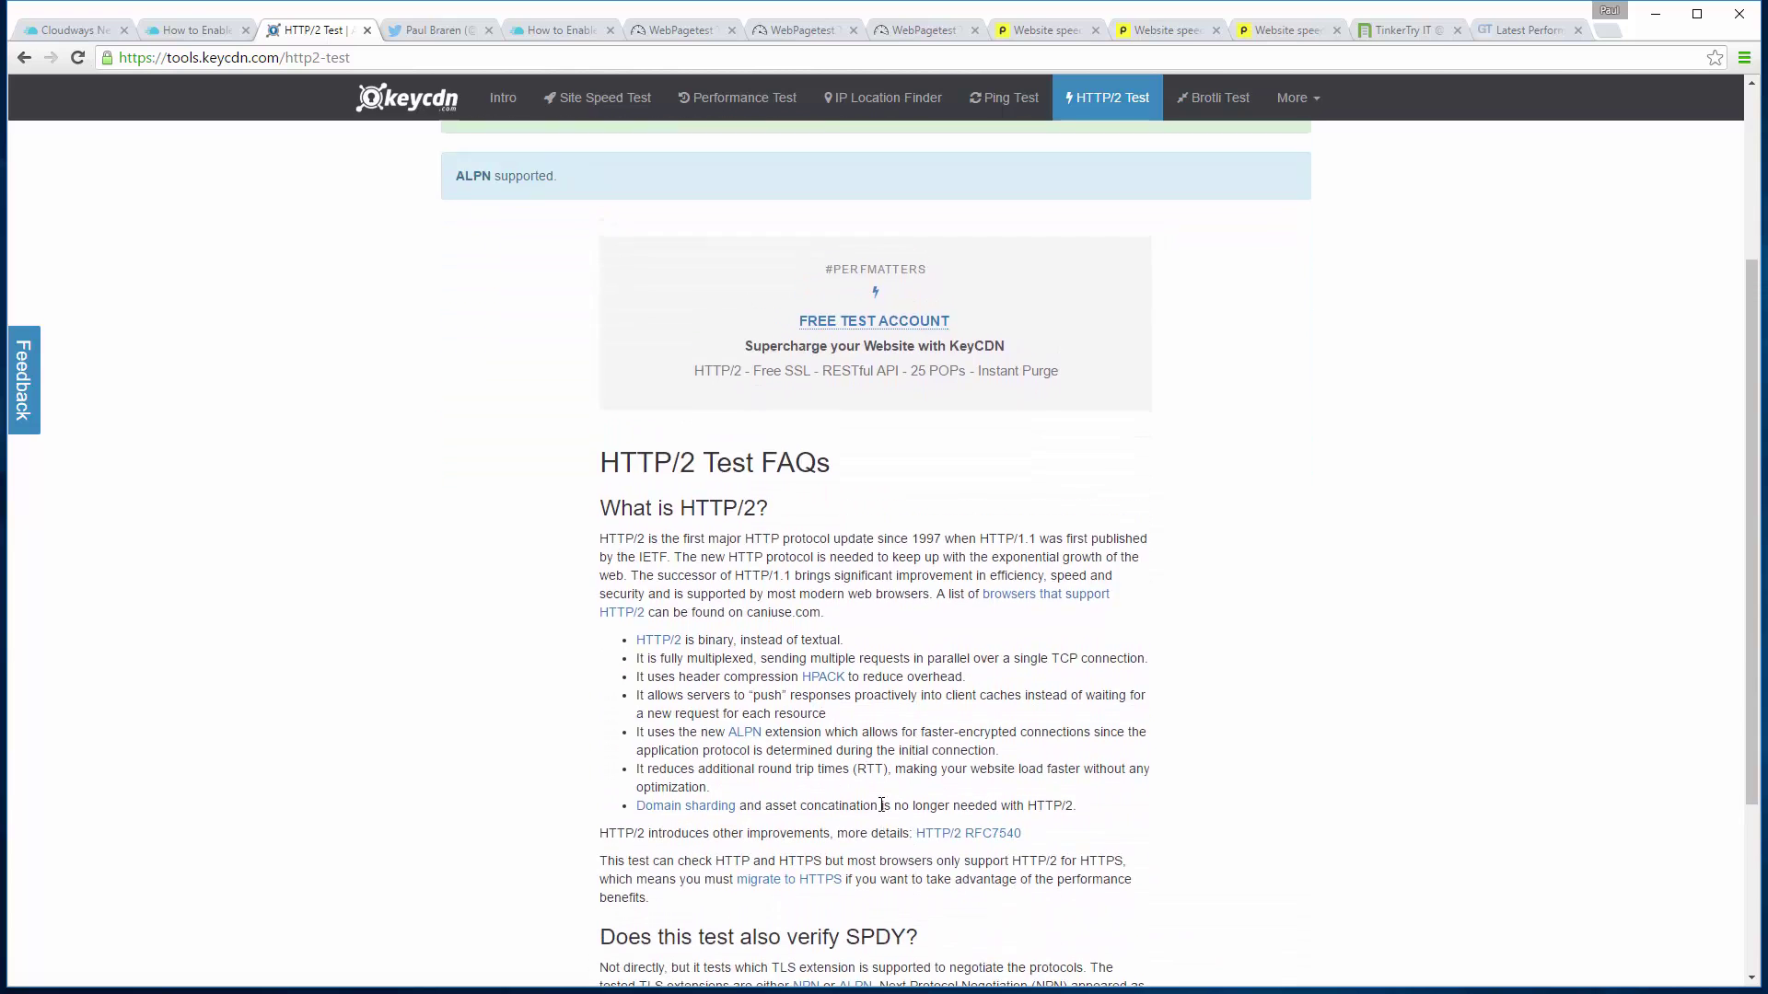
{"action": "scroll", "coordinate": [1123, 193], "scroll_direction": "up", "scroll_amount": 3}
Search the TinkerTry site for "alpn" and open the article about HTTP/2 testing happening at TinkerTry.com
{"action": "left_click", "coordinate": [1409, 31]}
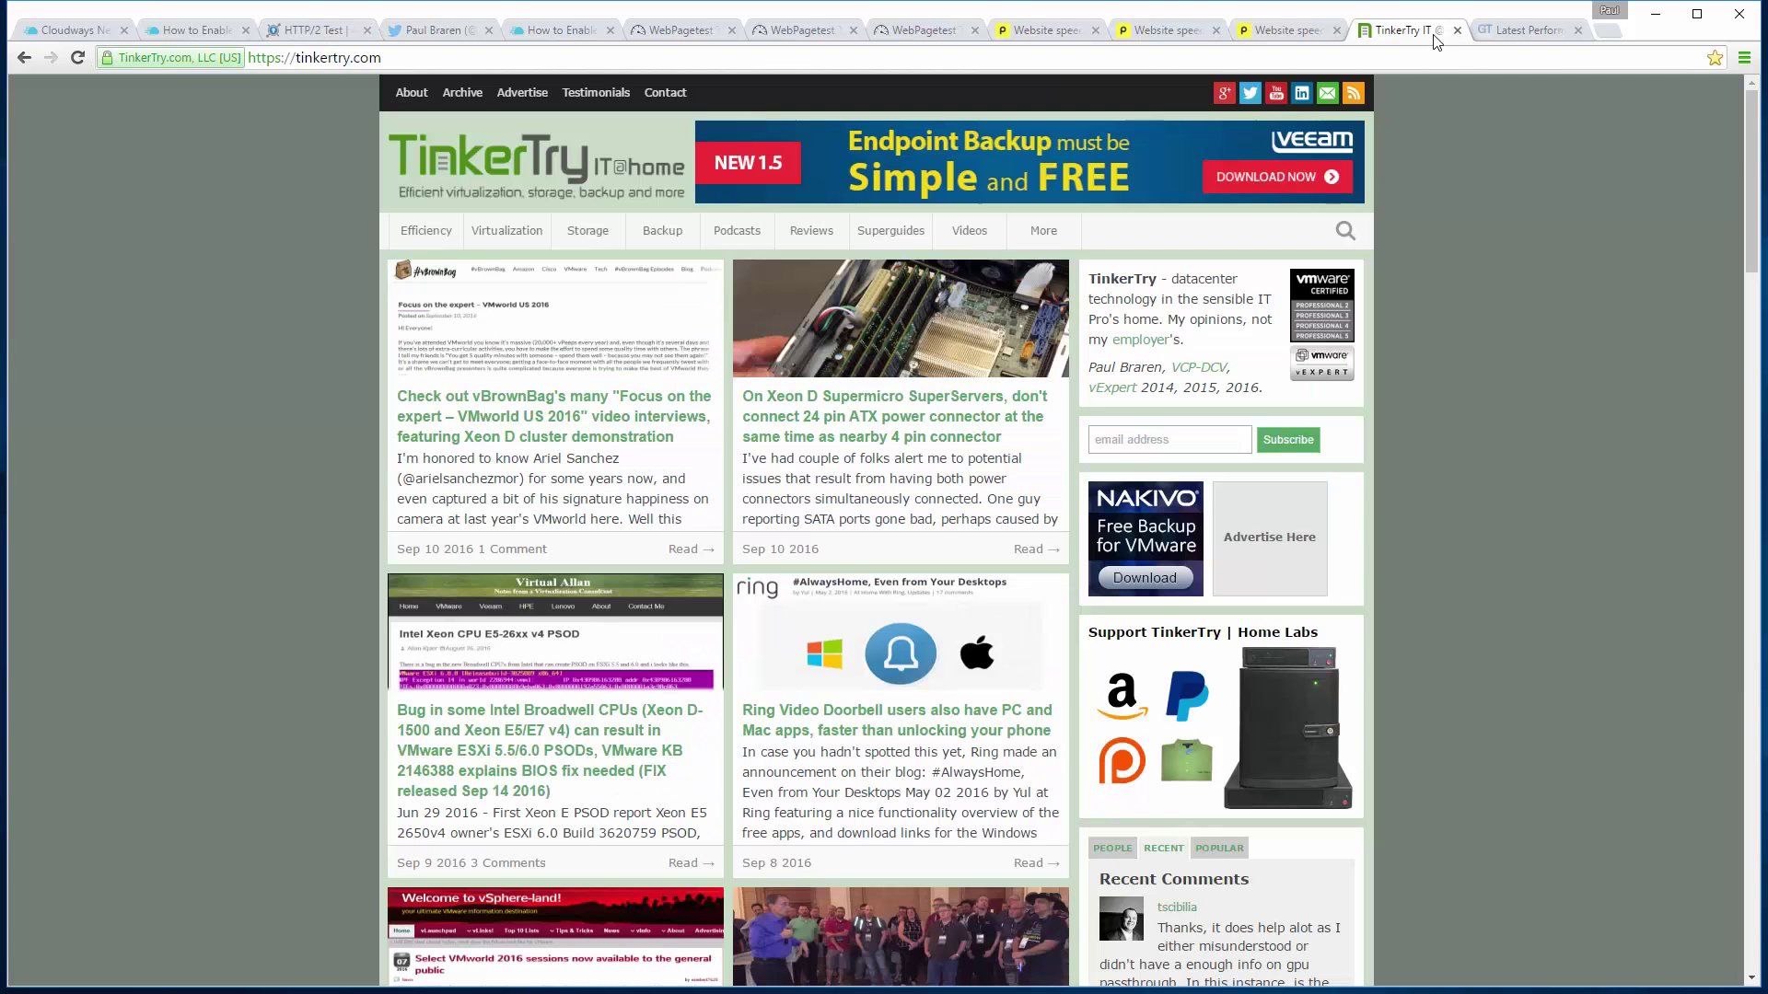
{"action": "left_click", "coordinate": [1340, 232]}
{"action": "type", "text": "alpn"}
{"action": "key", "text": "Return"}
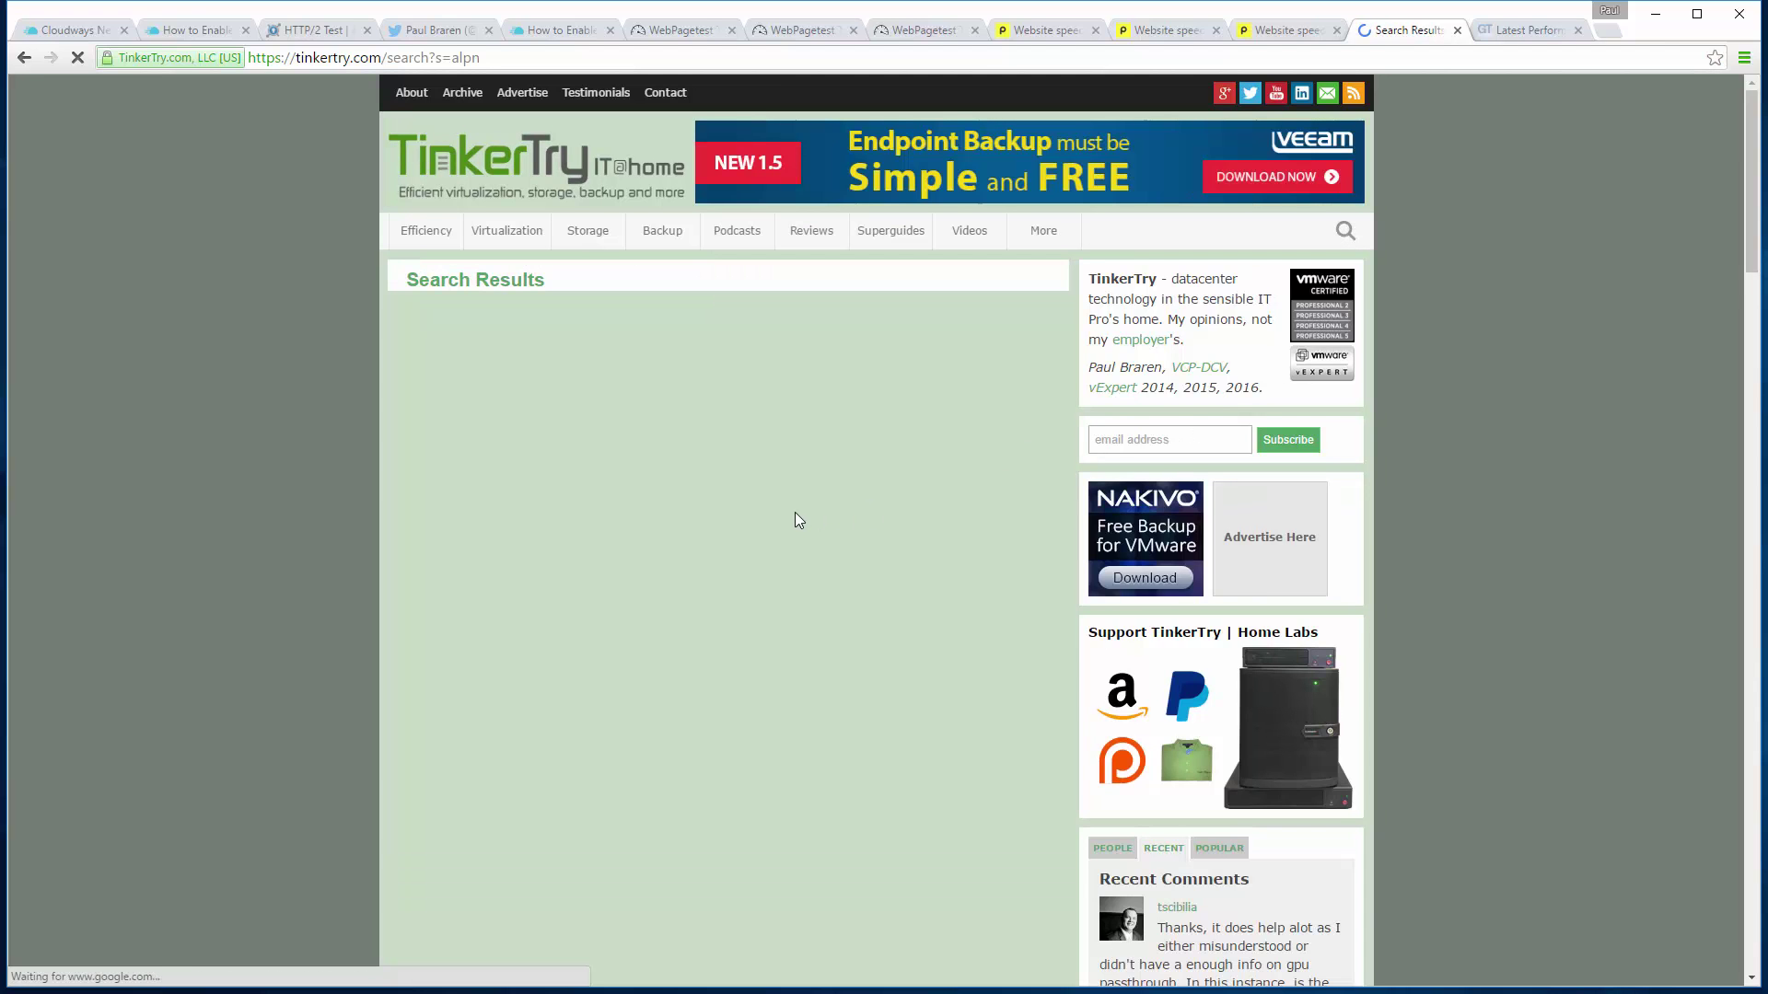
{"action": "left_click", "coordinate": [651, 504]}
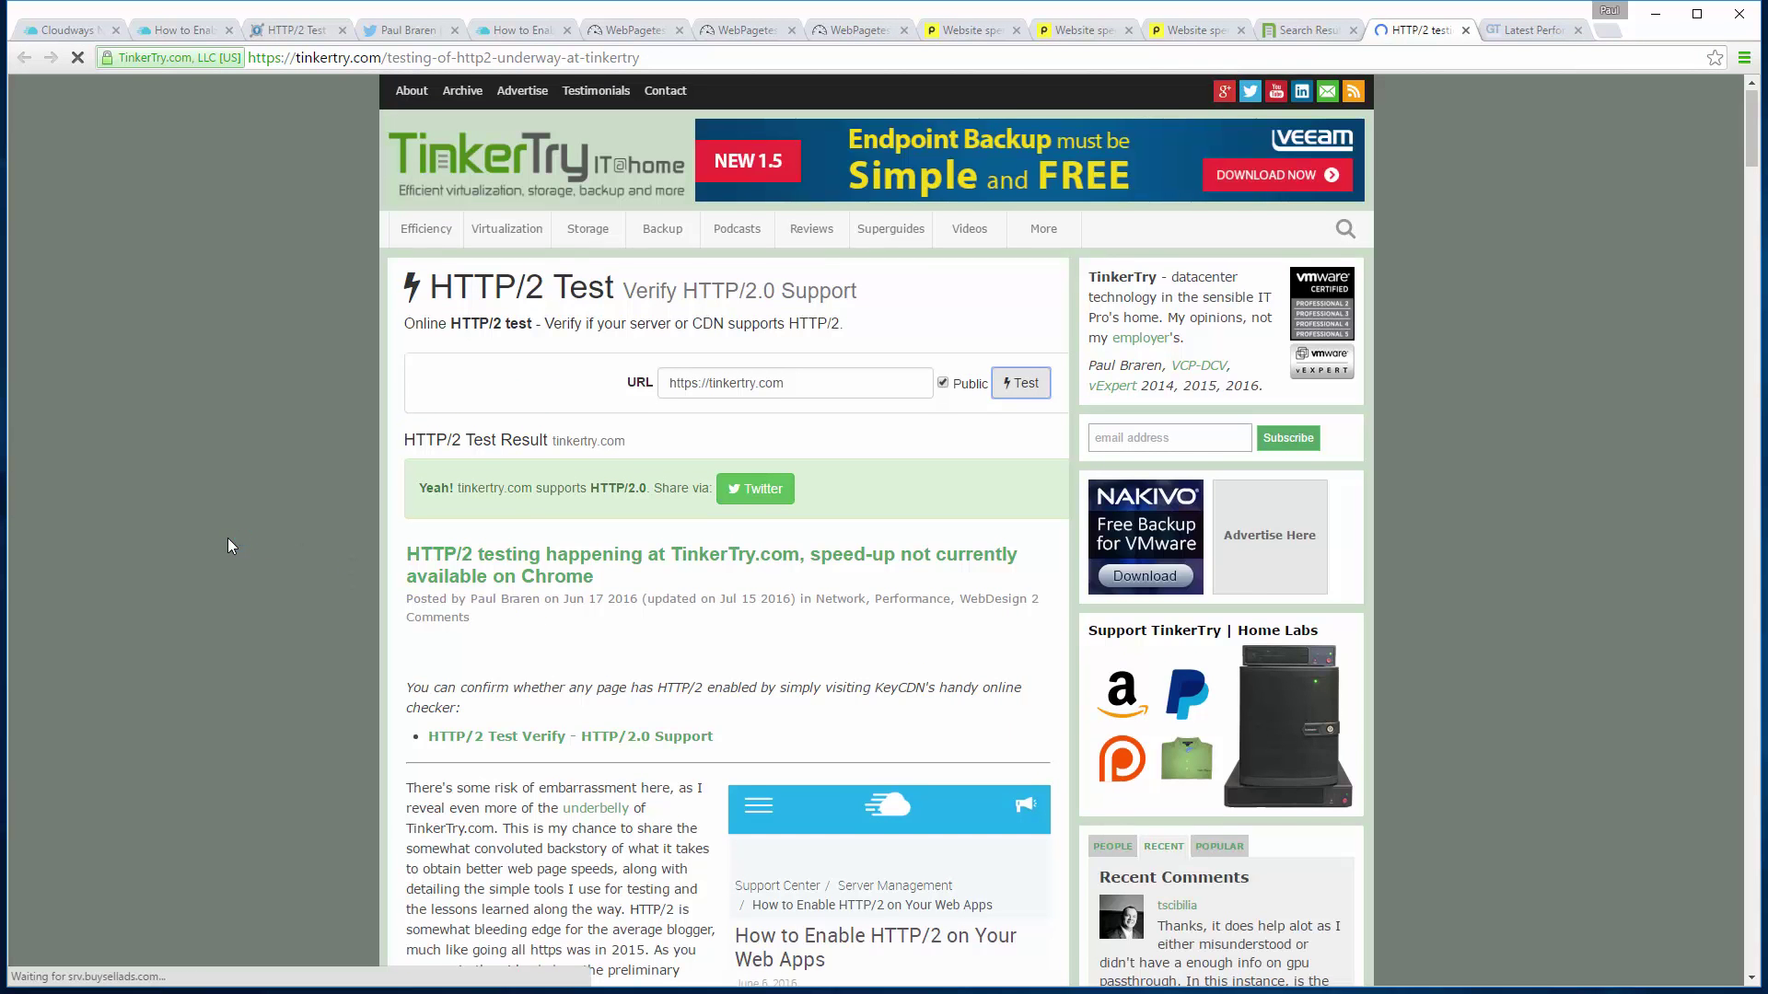
Find the mentions of "alpn" in the HTTP/2 testing article
{"action": "scroll", "coordinate": [227, 537], "scroll_direction": "down", "scroll_amount": 5}
{"action": "scroll", "coordinate": [226, 546], "scroll_direction": "down", "scroll_amount": 7}
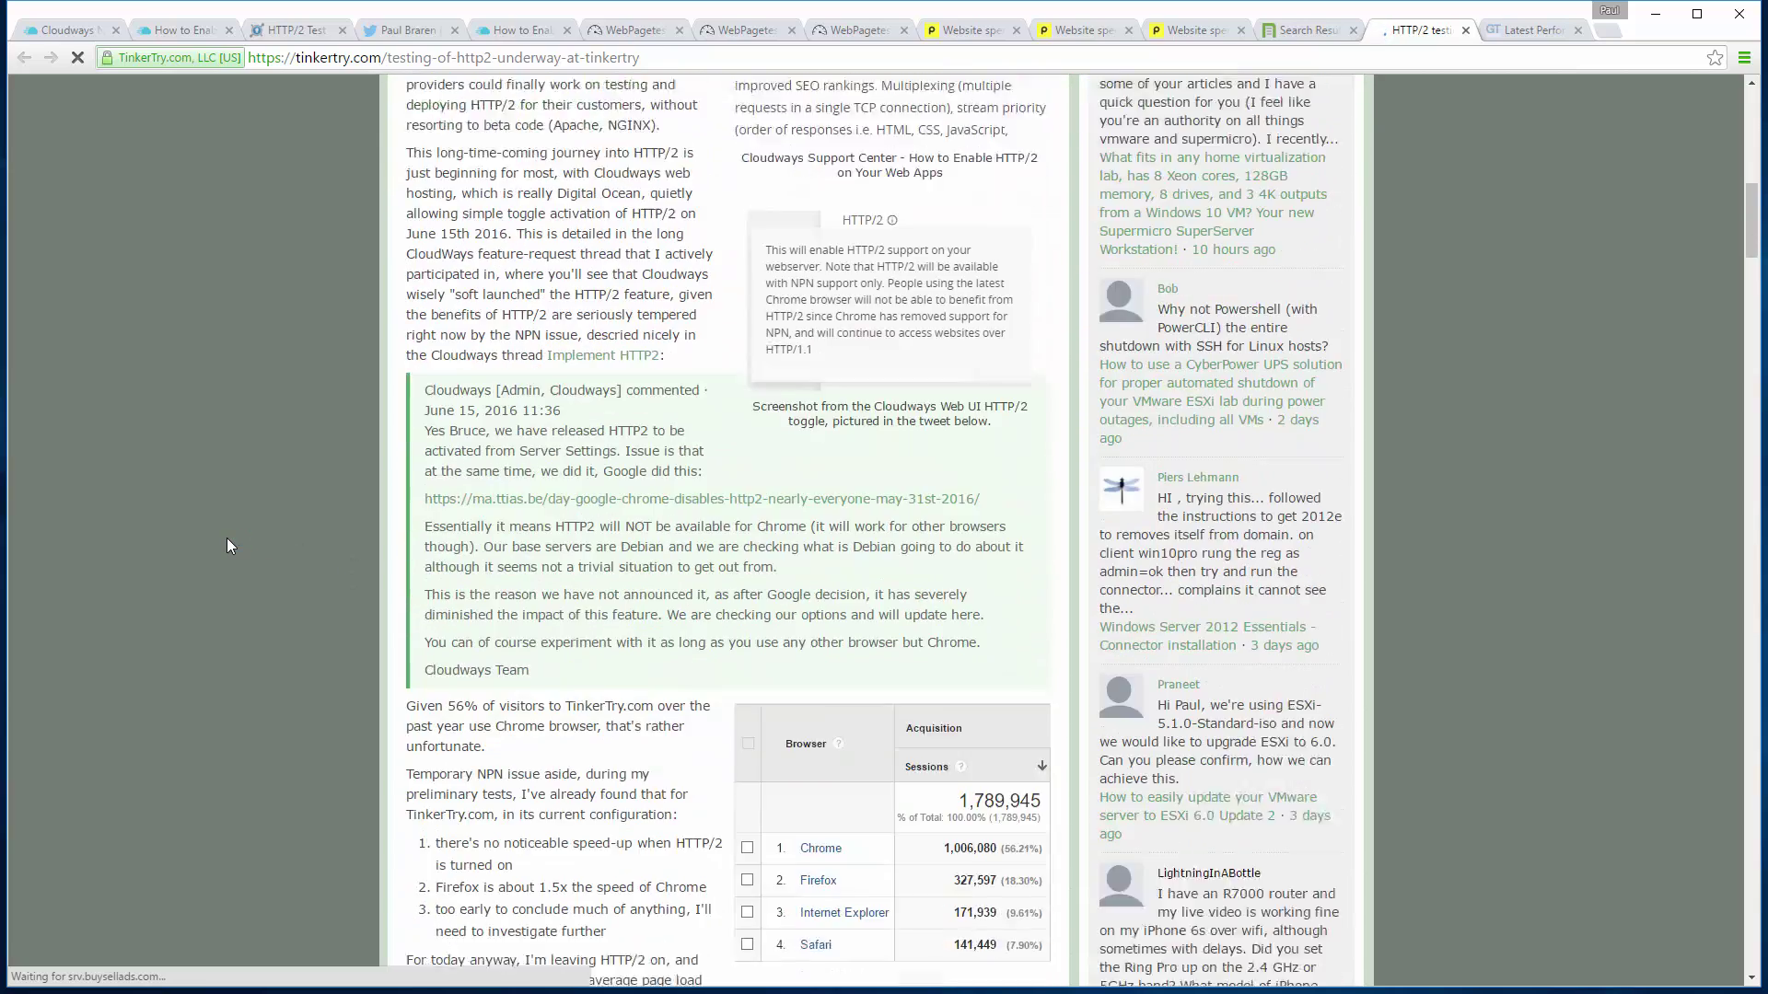
{"action": "key", "text": "ctrl+f"}
{"action": "type", "text": "alpn"}
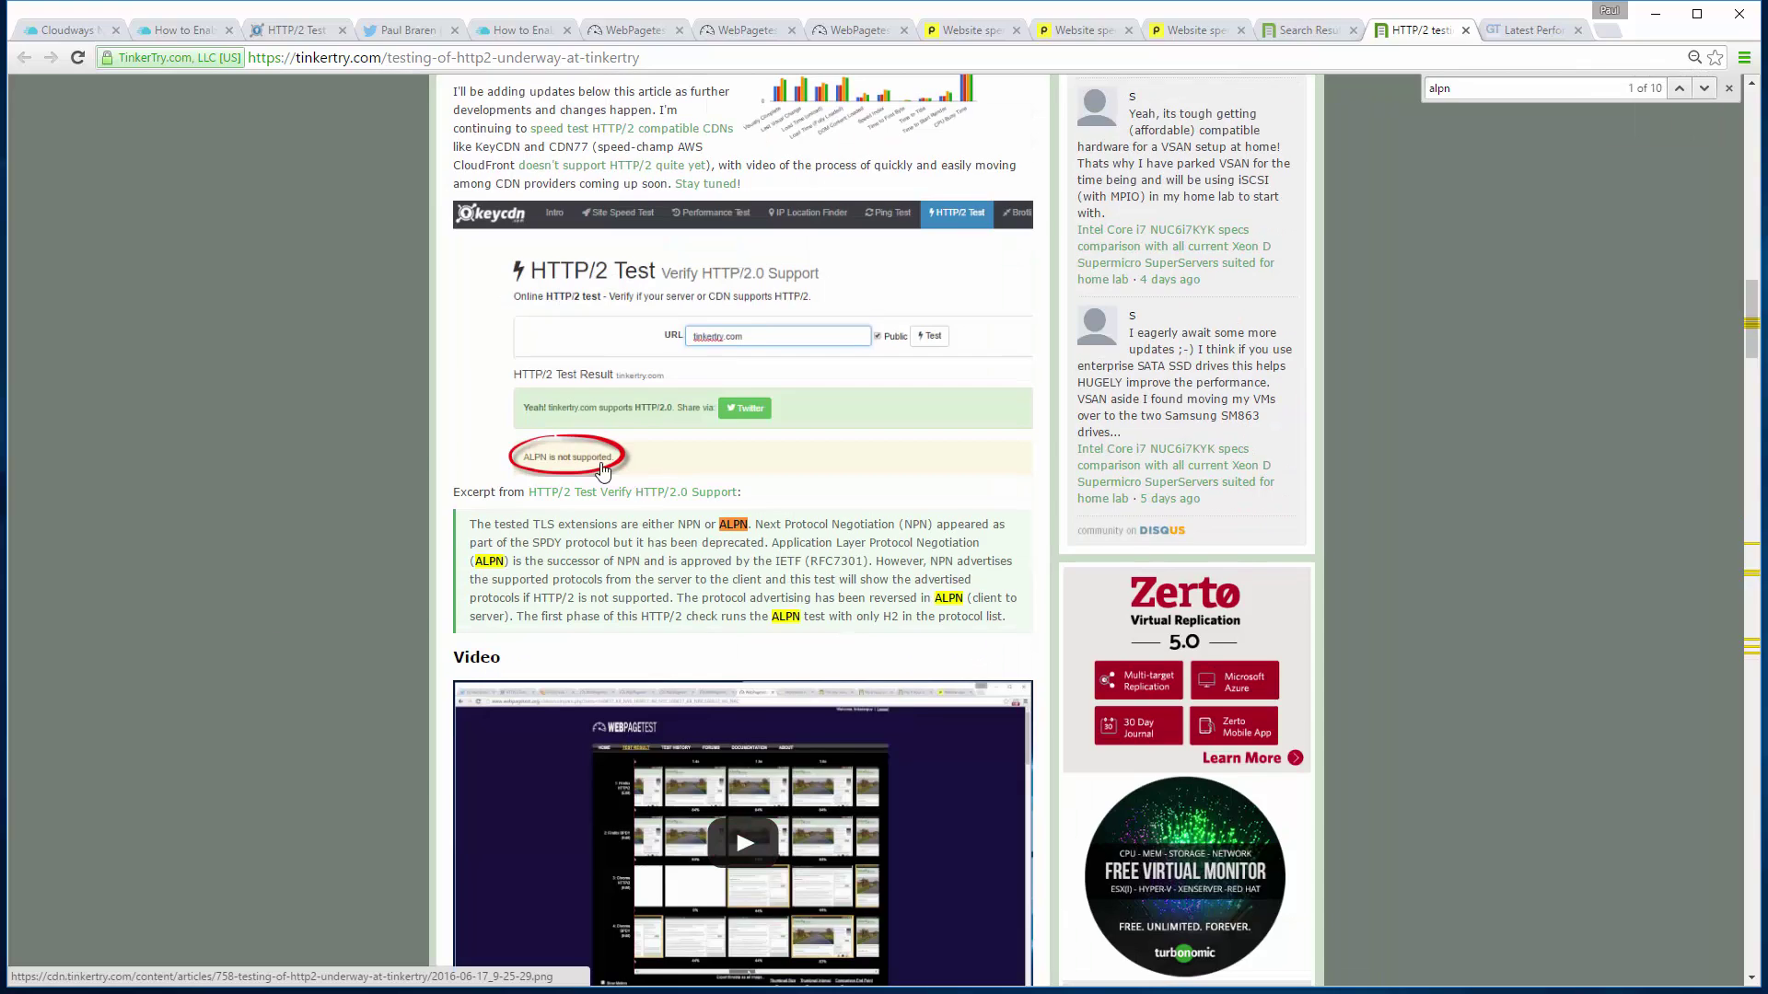
Review the article's browser share table and speed comparison charts, viewing the Visual Progress and Timings image enlarged
{"action": "scroll", "coordinate": [595, 474], "scroll_direction": "up", "scroll_amount": 7}
{"action": "scroll", "coordinate": [595, 474], "scroll_direction": "up", "scroll_amount": 3}
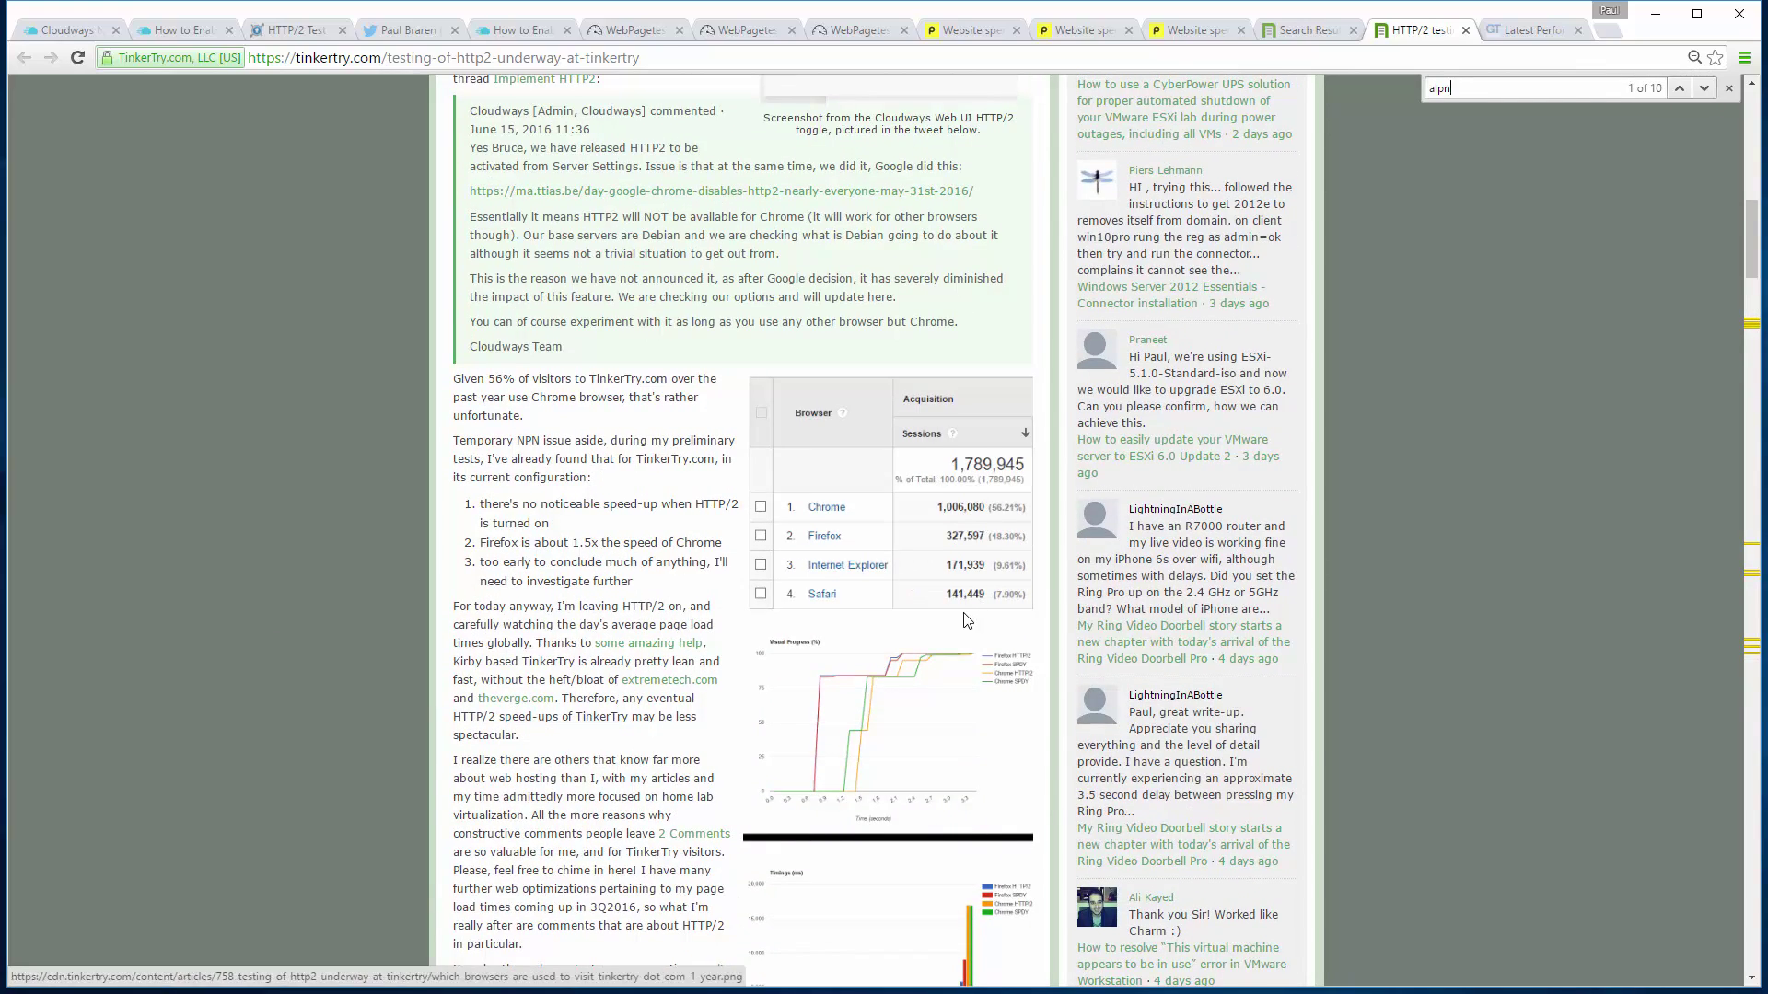
{"action": "scroll", "coordinate": [902, 346], "scroll_direction": "down", "scroll_amount": 4}
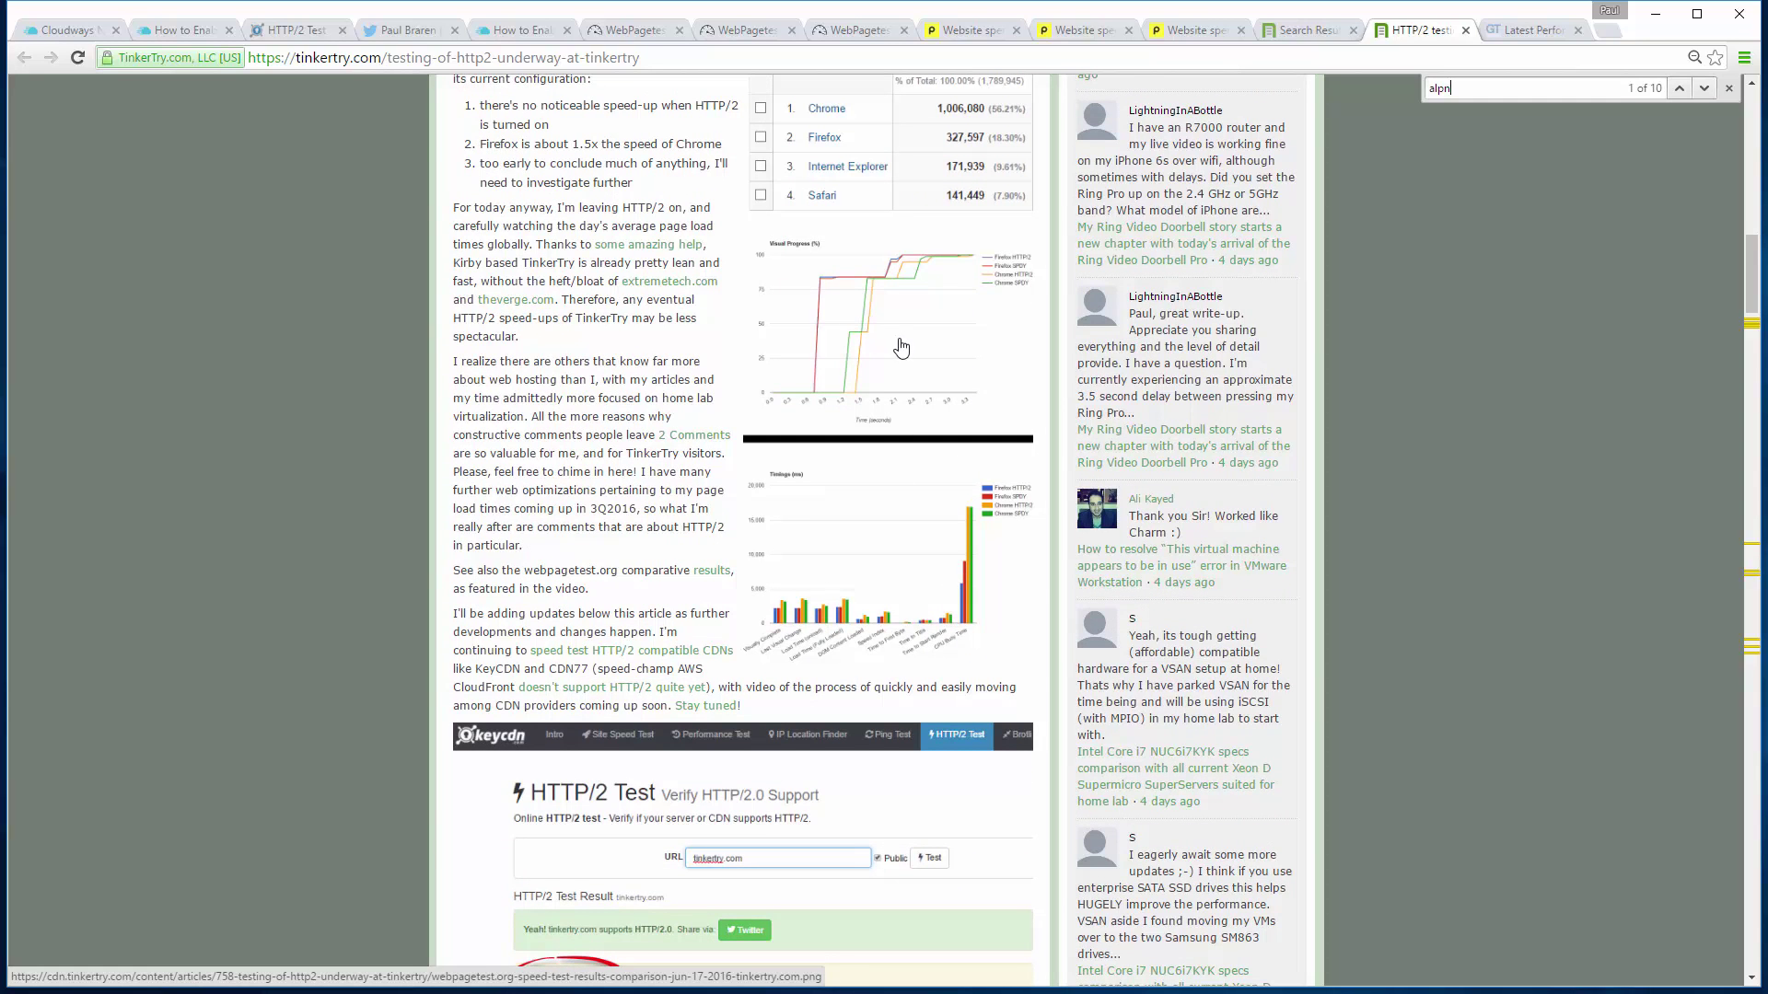
{"action": "left_click", "coordinate": [893, 362]}
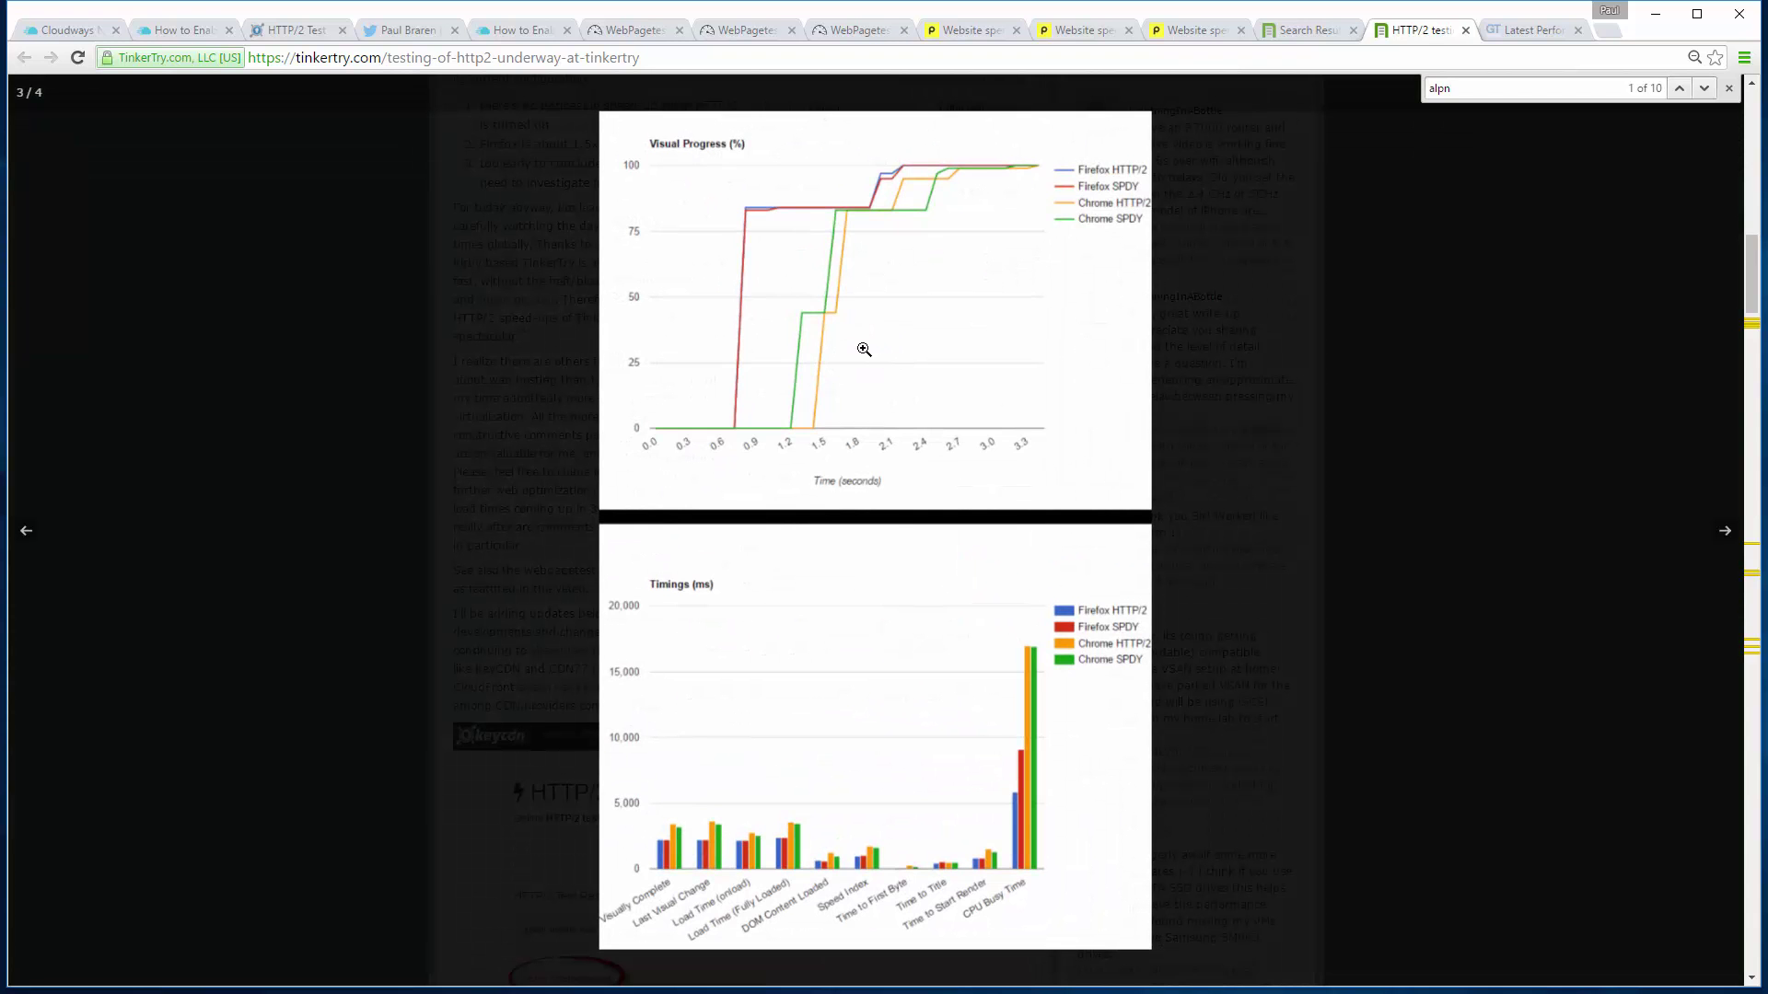
{"action": "left_click", "coordinate": [302, 403]}
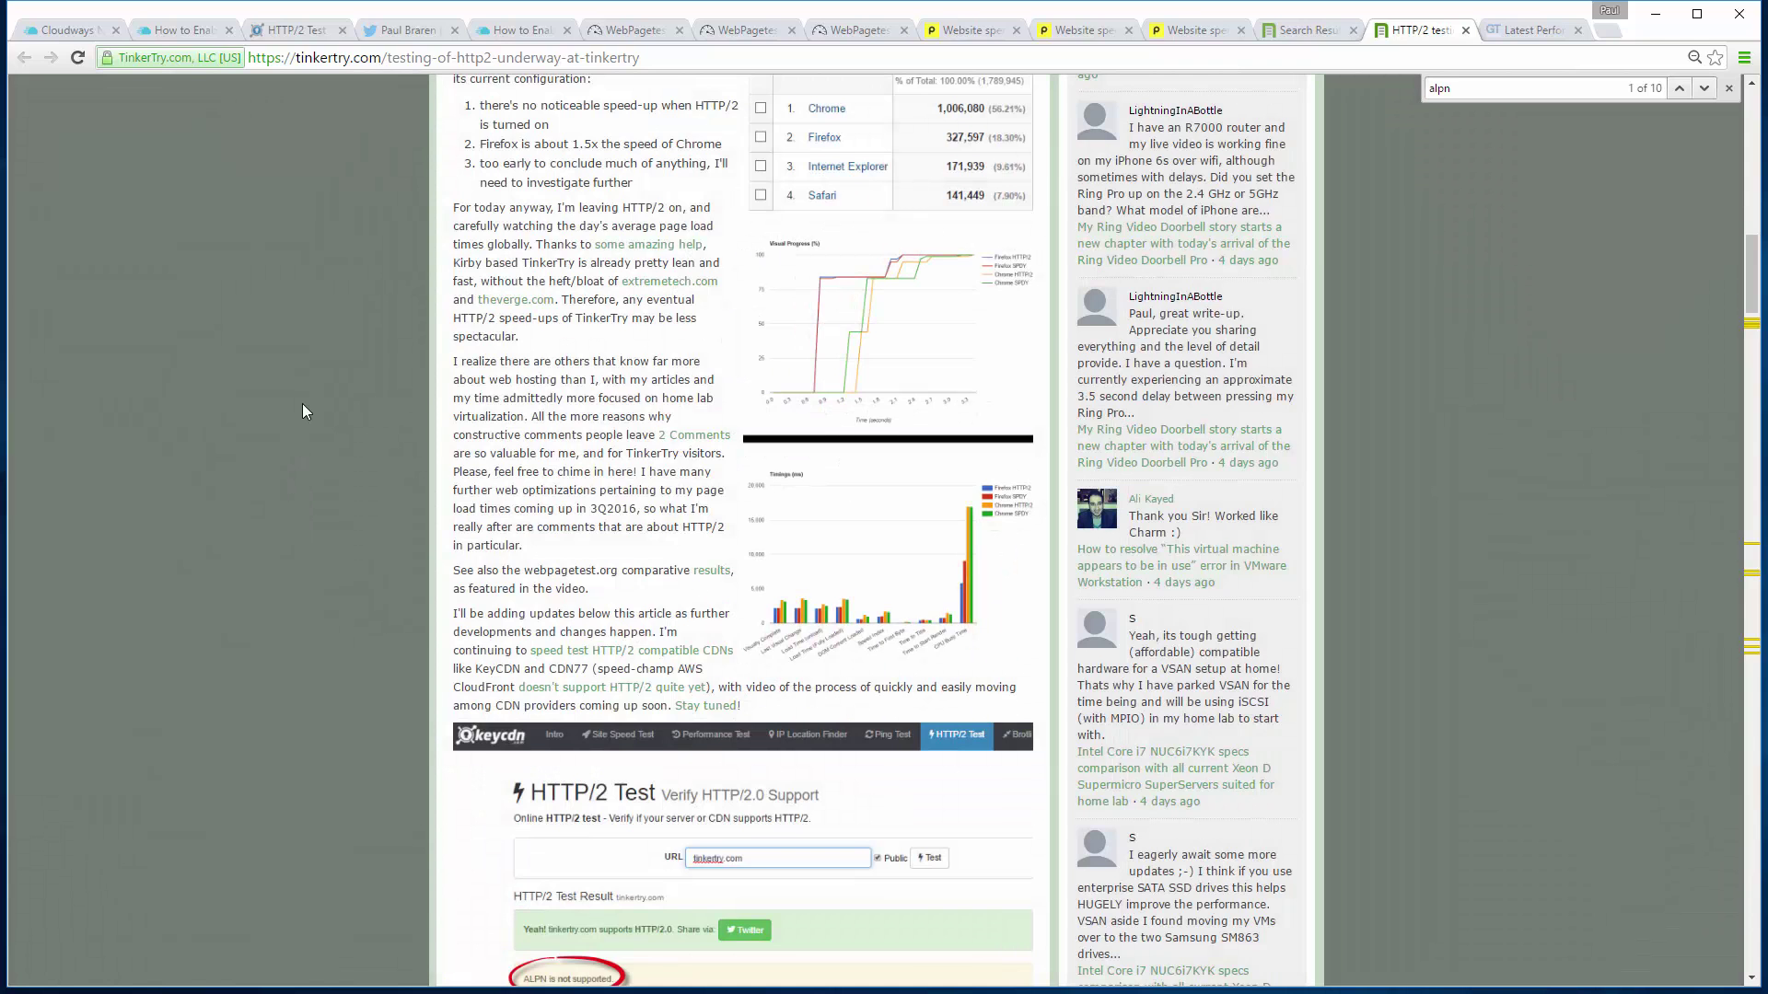
{"action": "scroll", "coordinate": [302, 403], "scroll_direction": "up", "scroll_amount": 4}
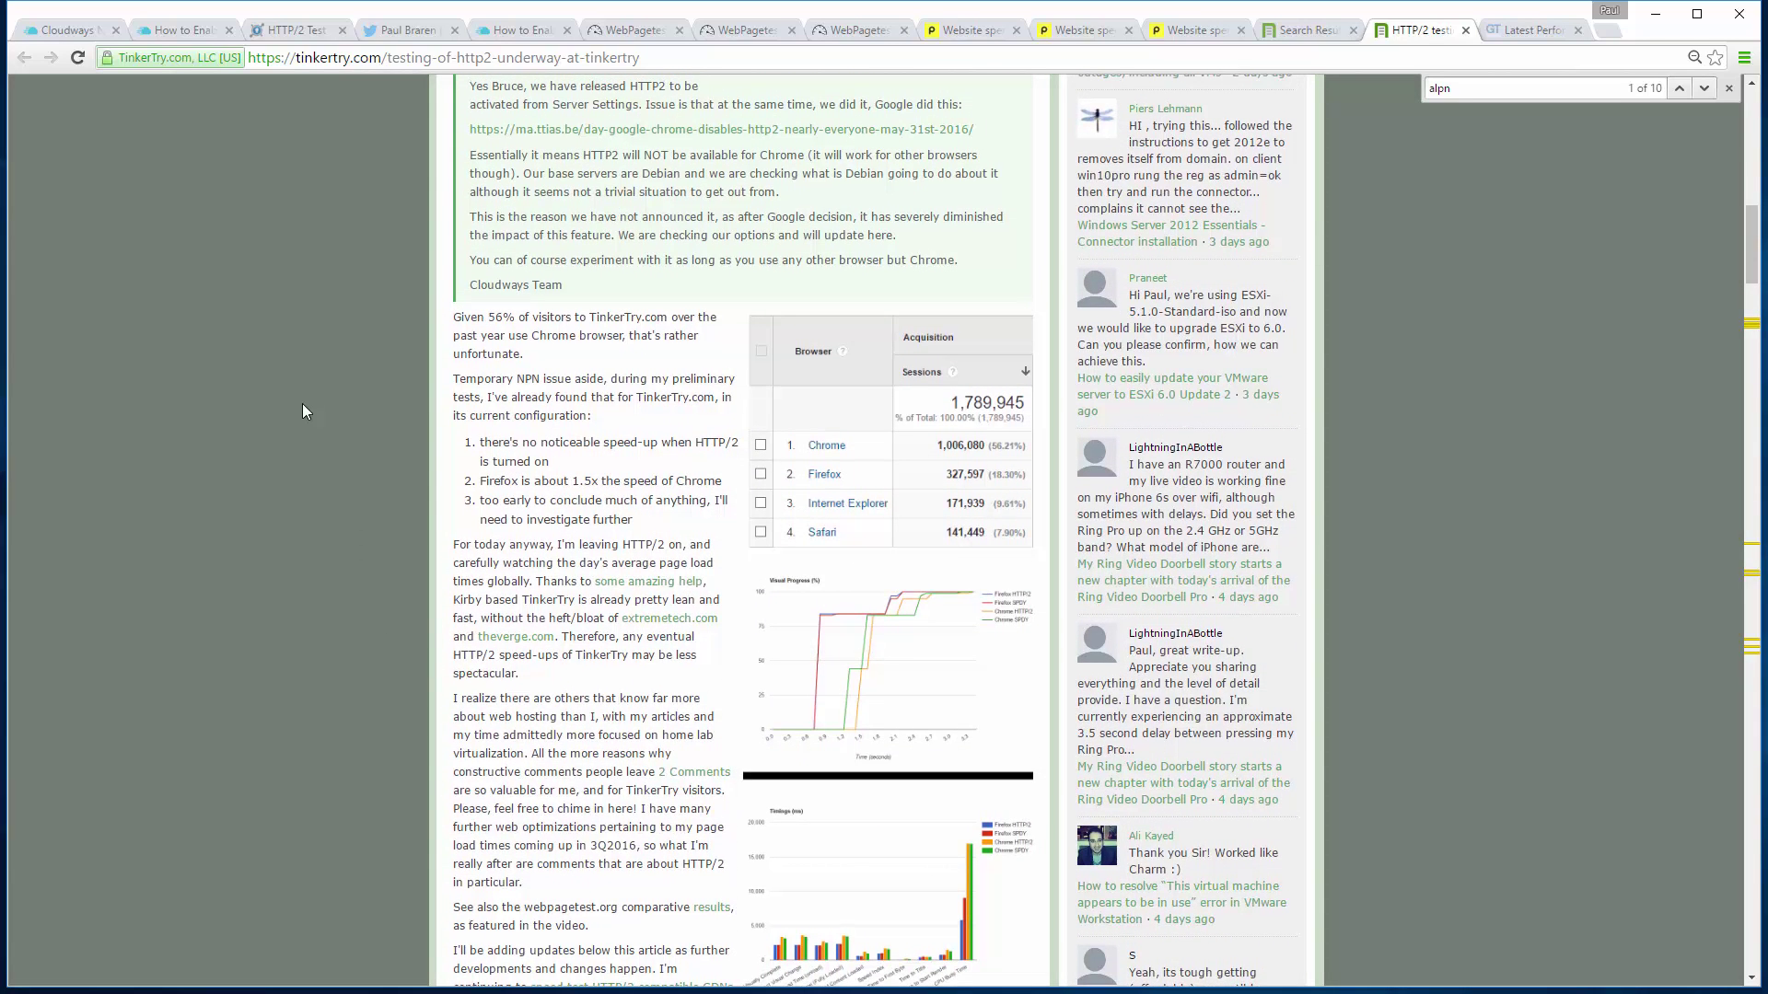
{"action": "scroll", "coordinate": [302, 403], "scroll_direction": "down", "scroll_amount": 2}
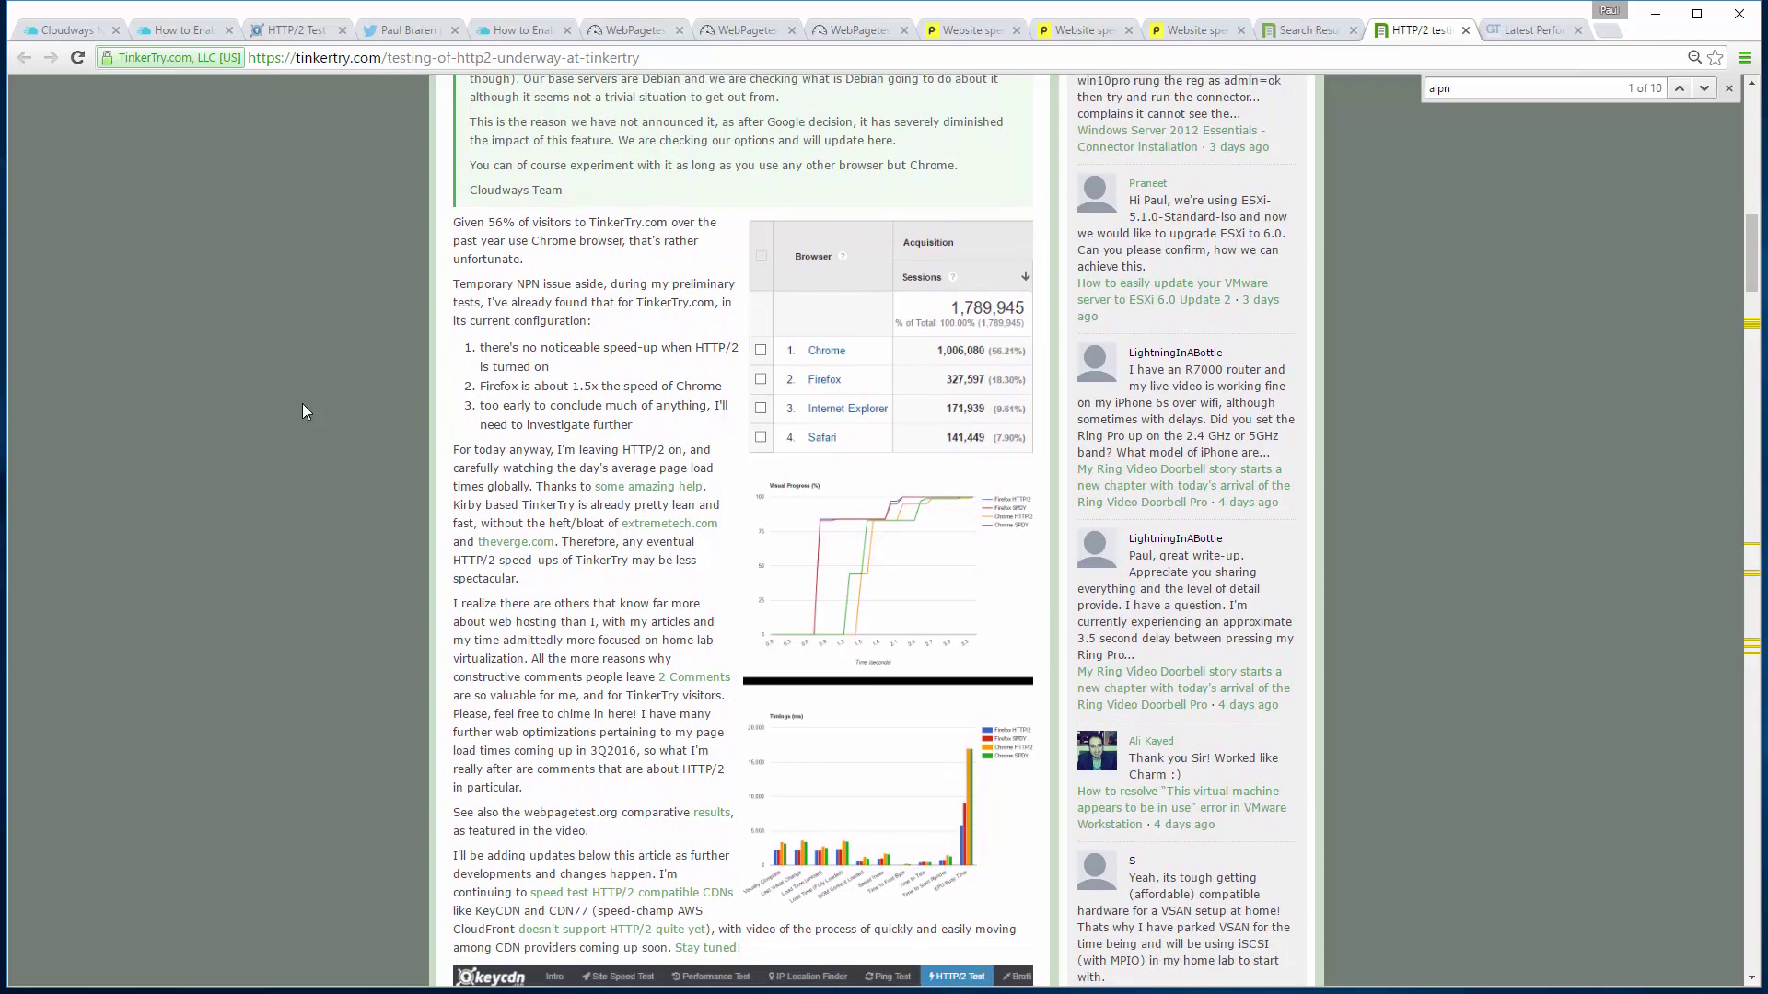
{"action": "scroll", "coordinate": [302, 403], "scroll_direction": "down", "scroll_amount": 1}
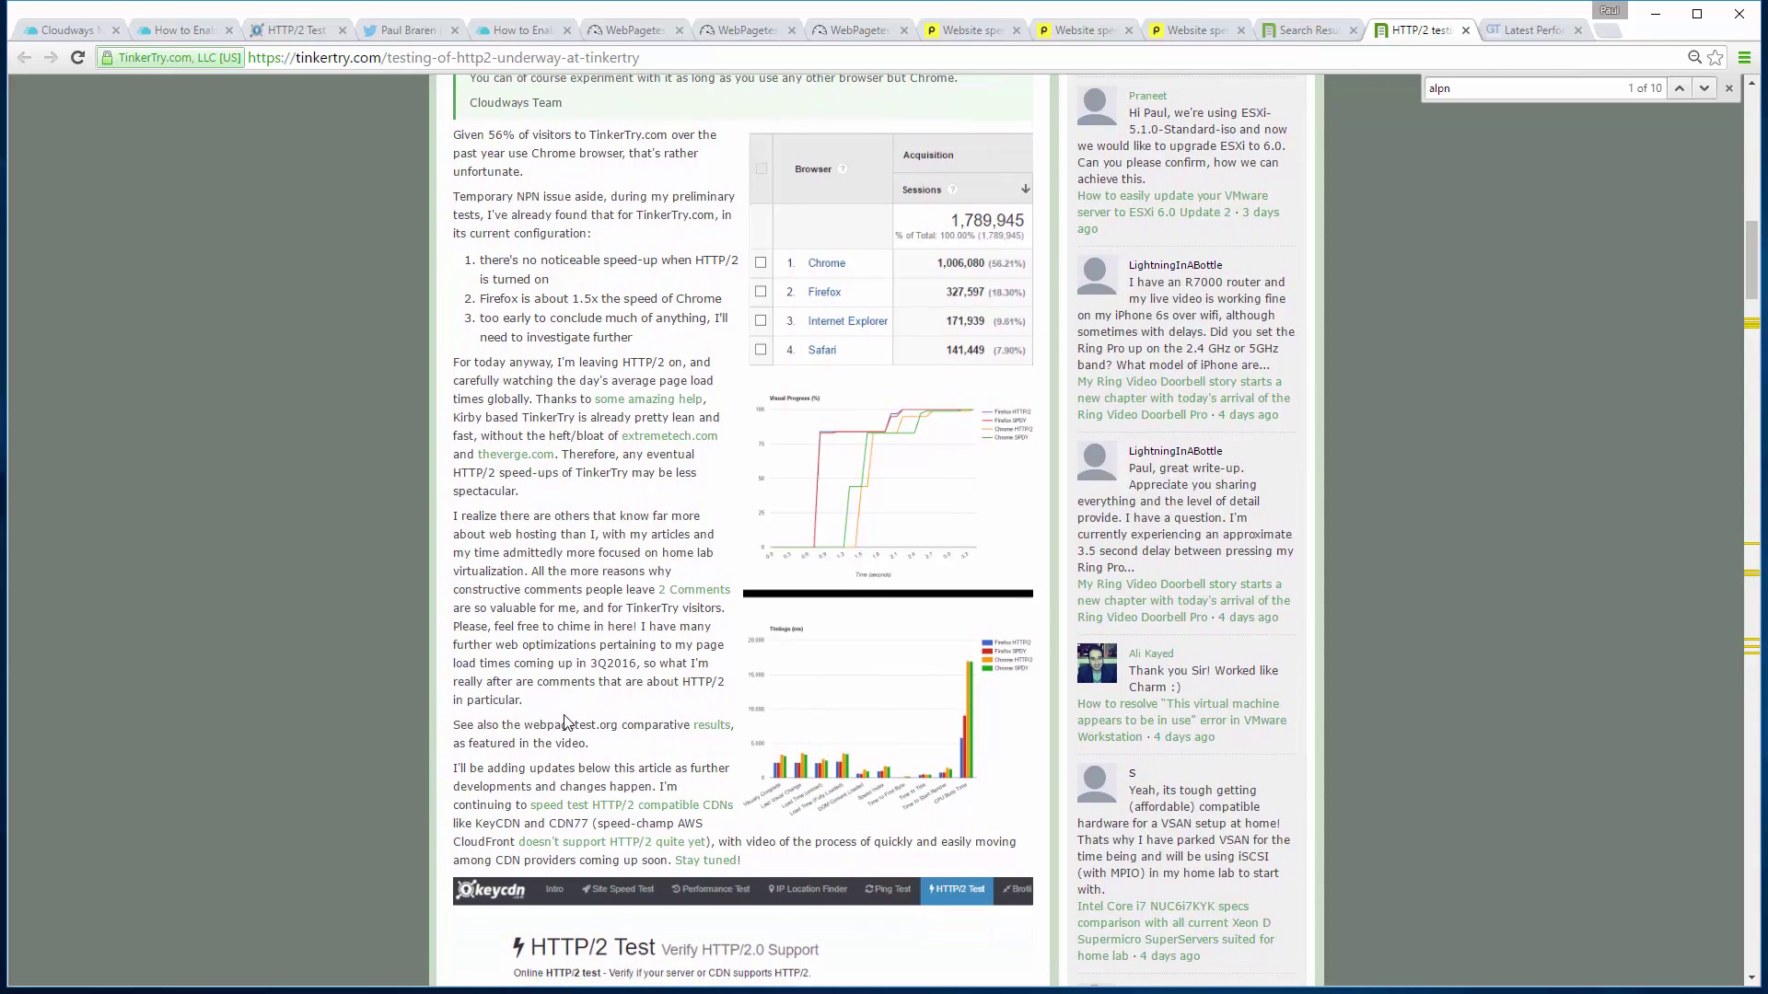
Open the WebPagetest comparative results linked in the article and examine the filmstrip of the four Firefox and Chrome tests
{"action": "left_click", "coordinate": [714, 730]}
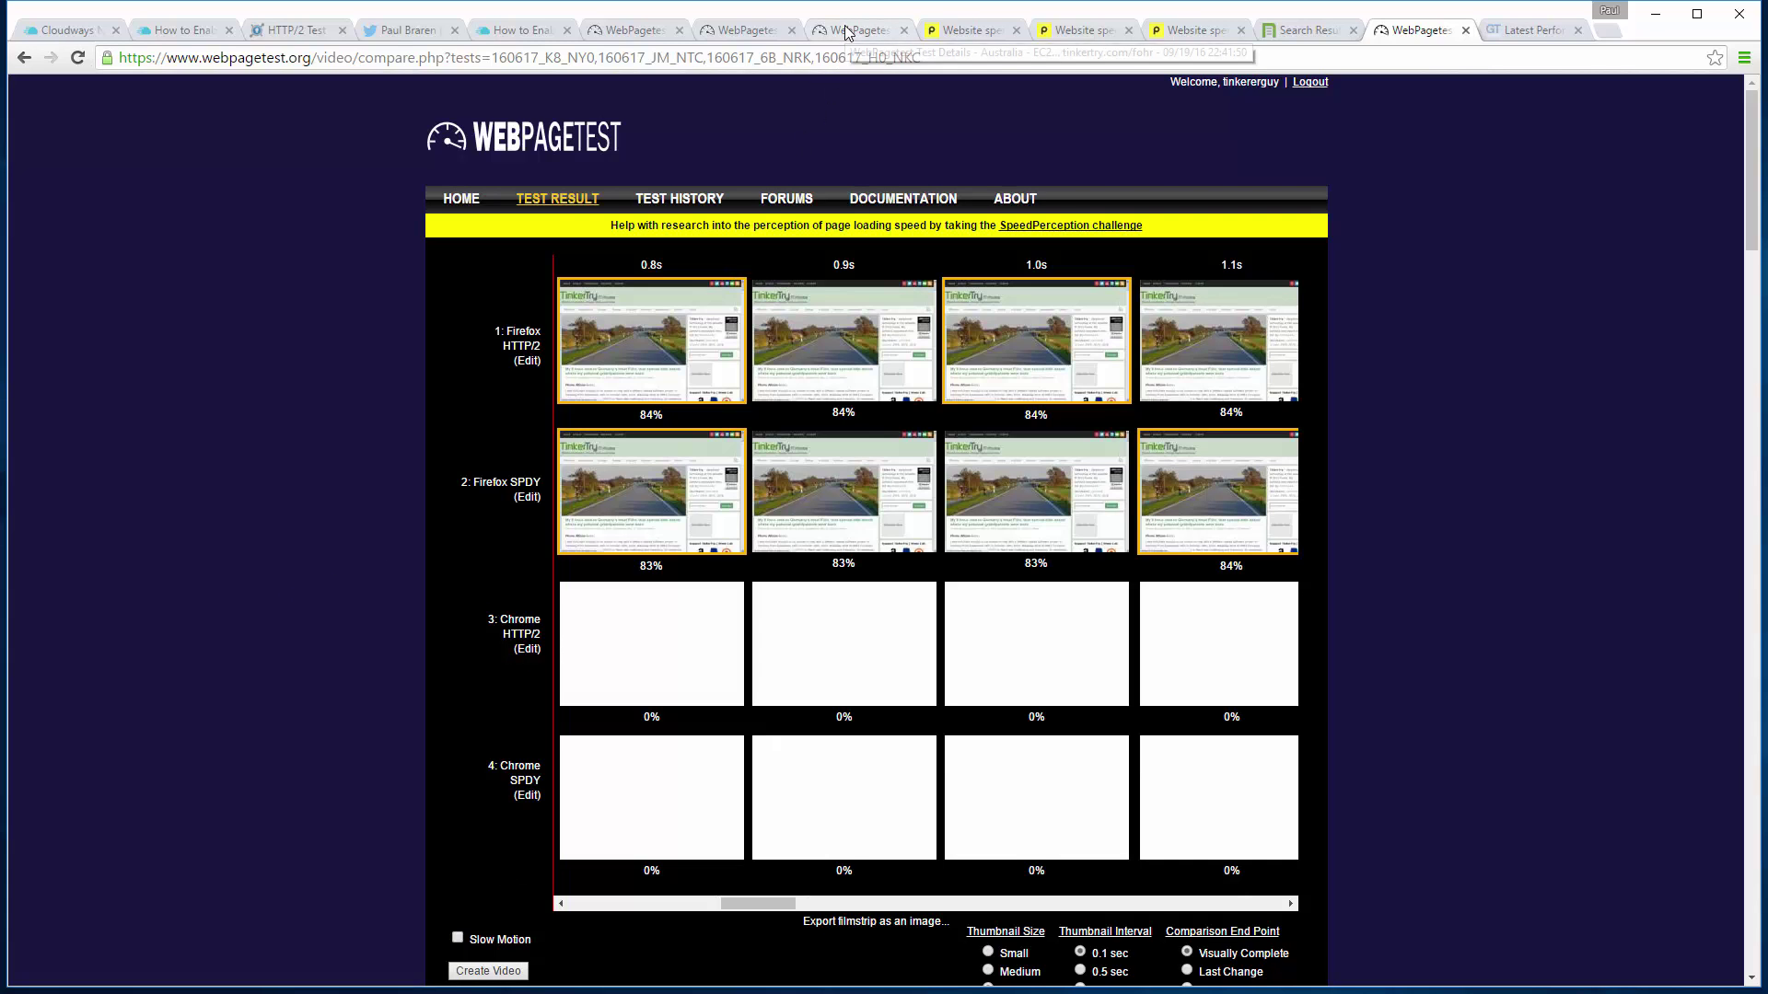
{"action": "scroll", "coordinate": [1240, 679], "scroll_direction": "down", "scroll_amount": 3}
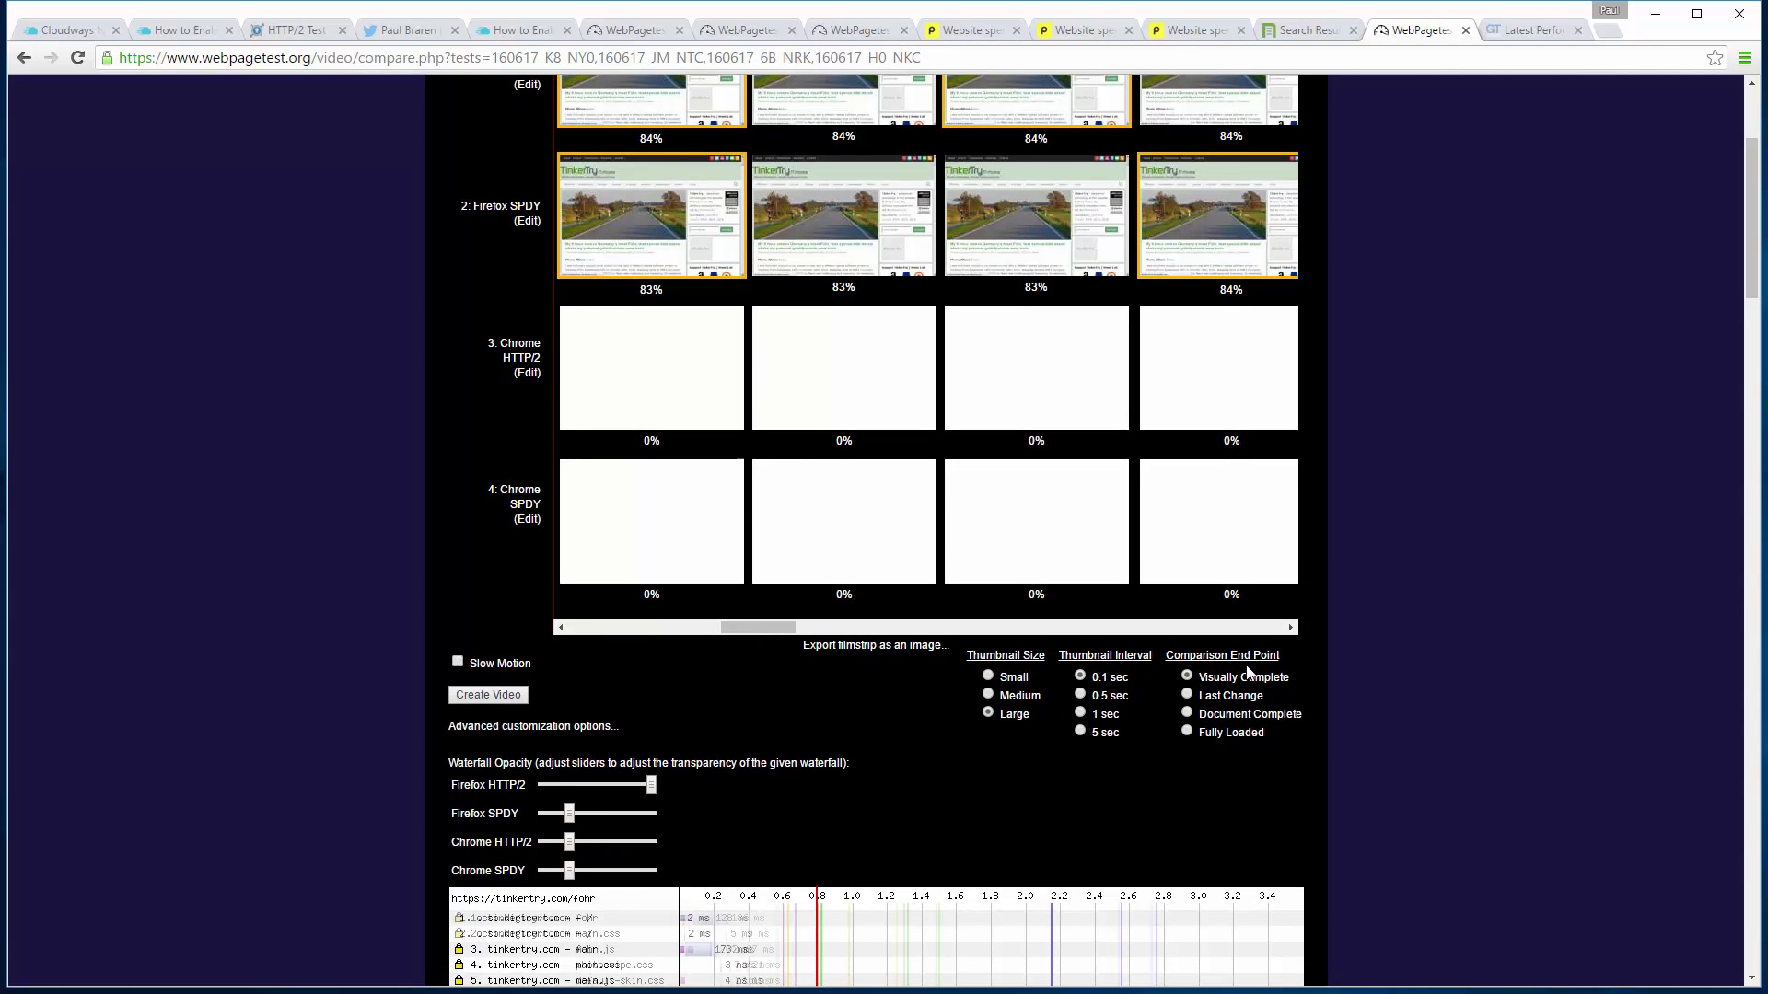
{"action": "scroll", "coordinate": [1248, 671], "scroll_direction": "up", "scroll_amount": 1}
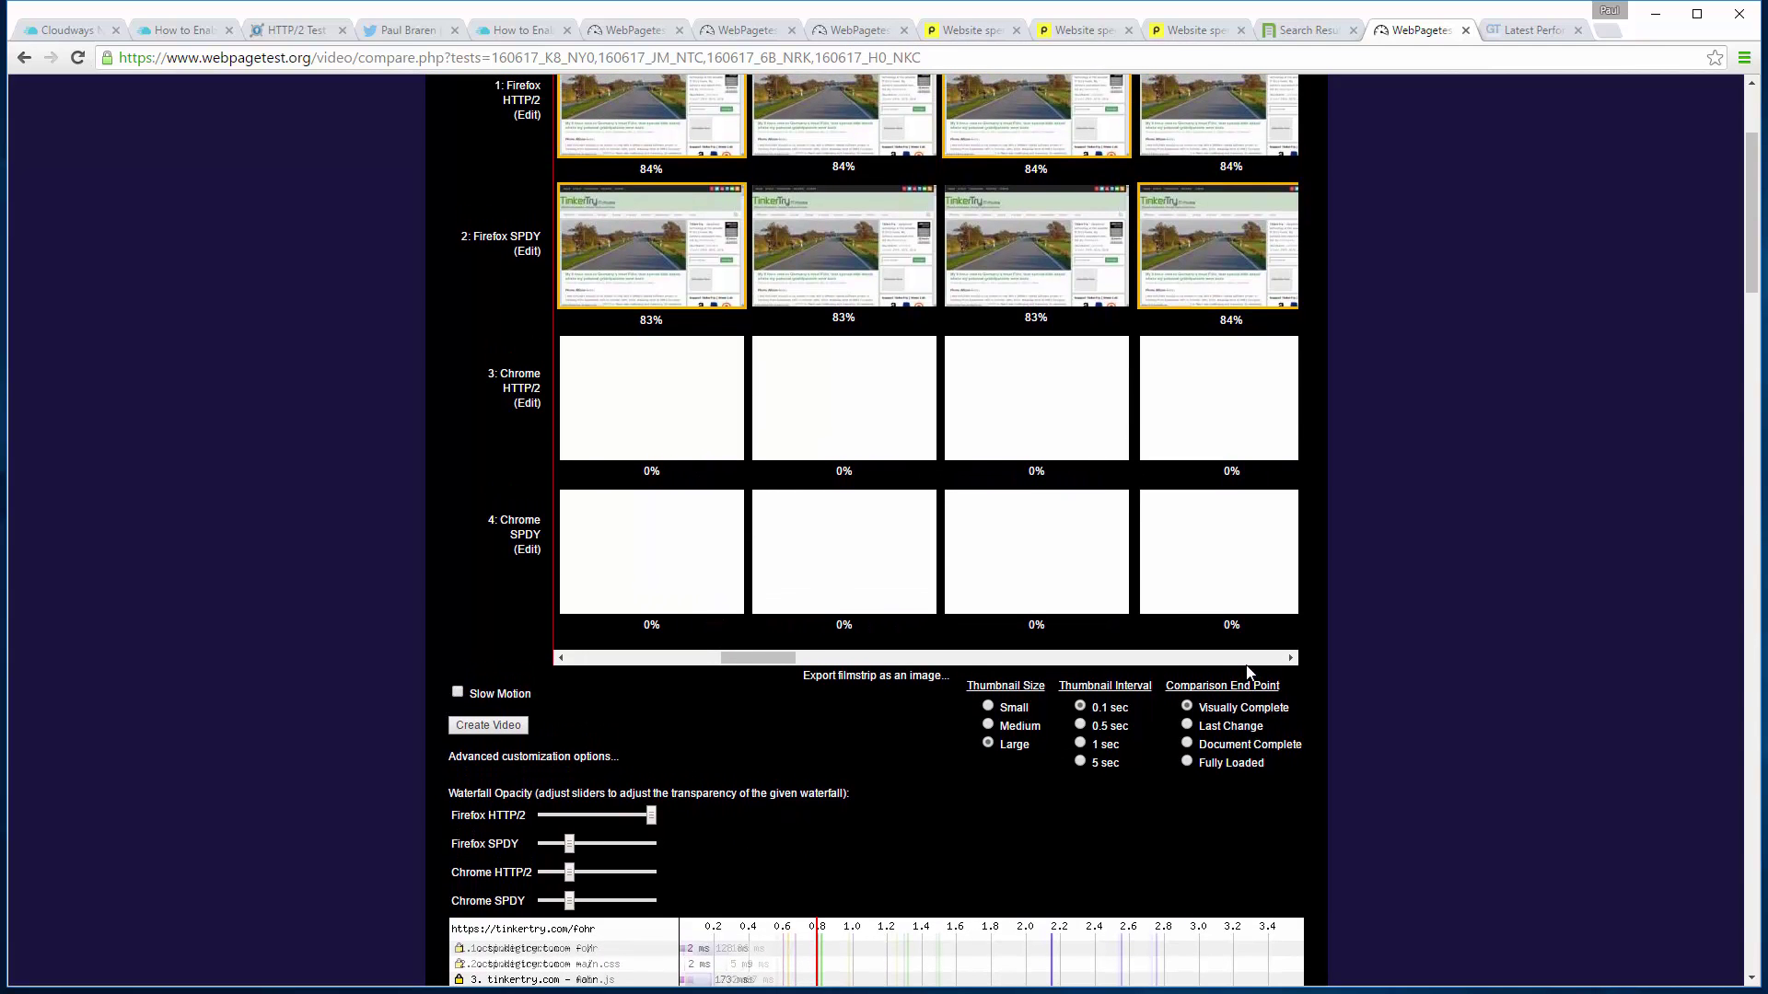
{"action": "scroll", "coordinate": [1249, 670], "scroll_direction": "up", "scroll_amount": 3}
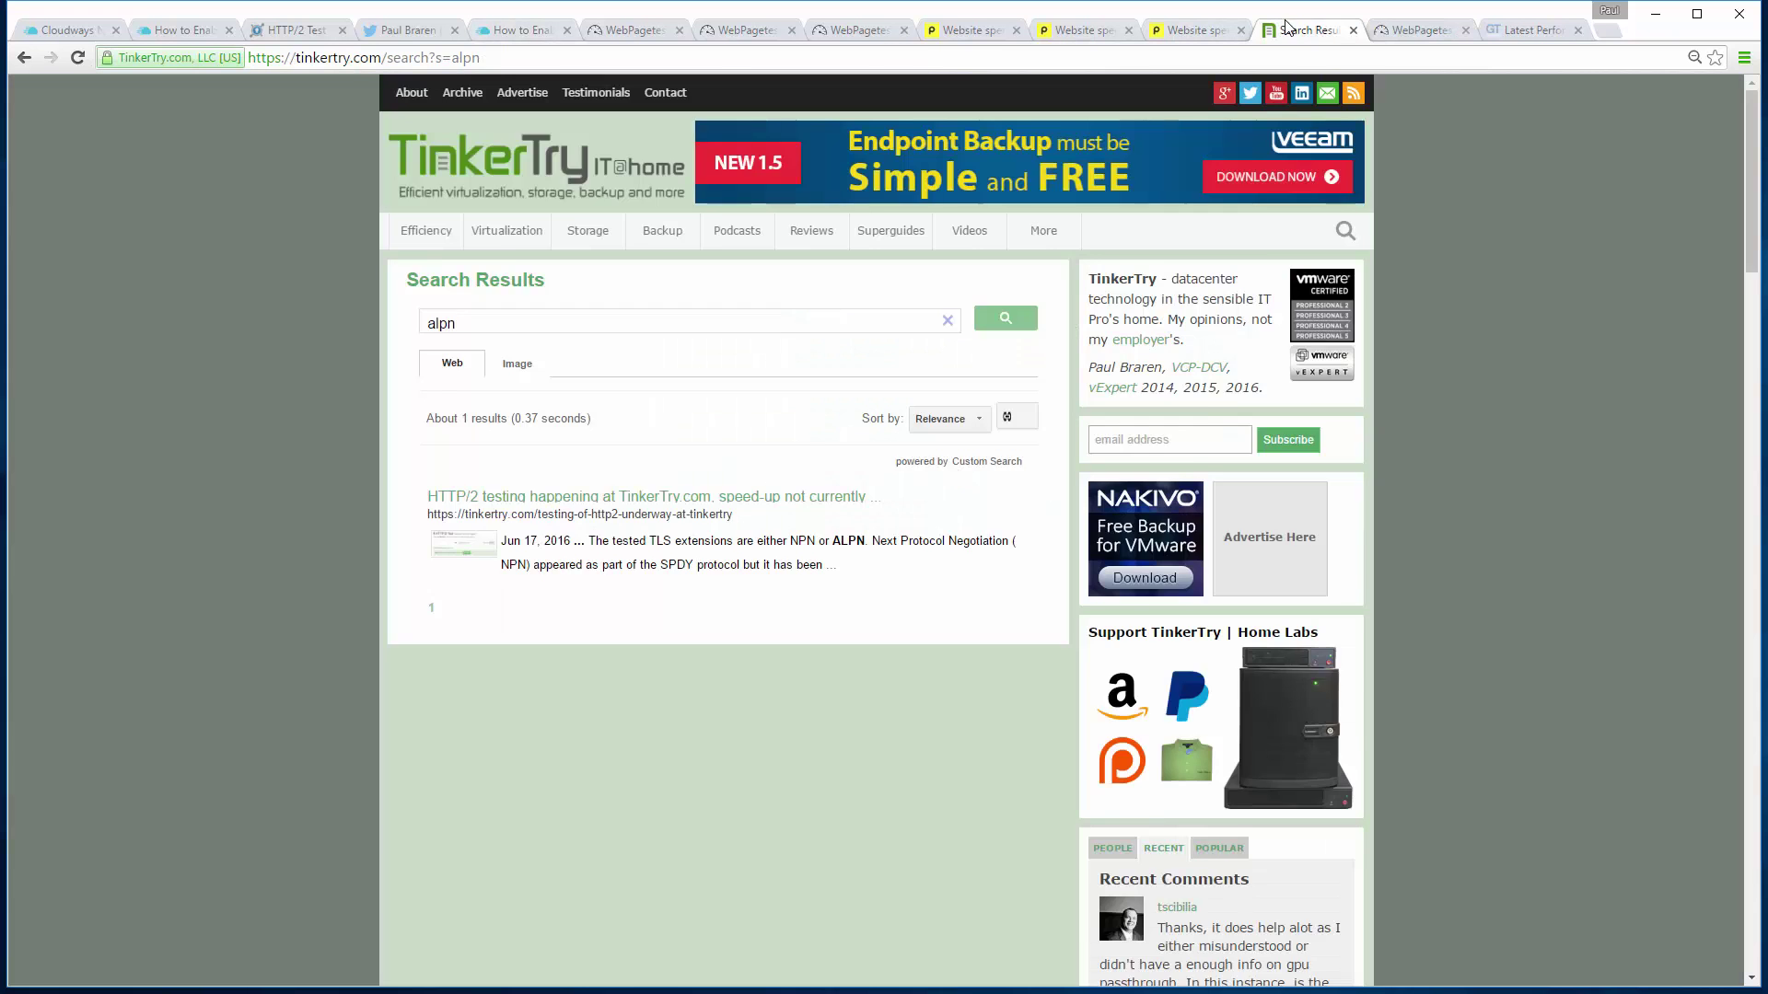
{"action": "left_click", "coordinate": [1289, 30]}
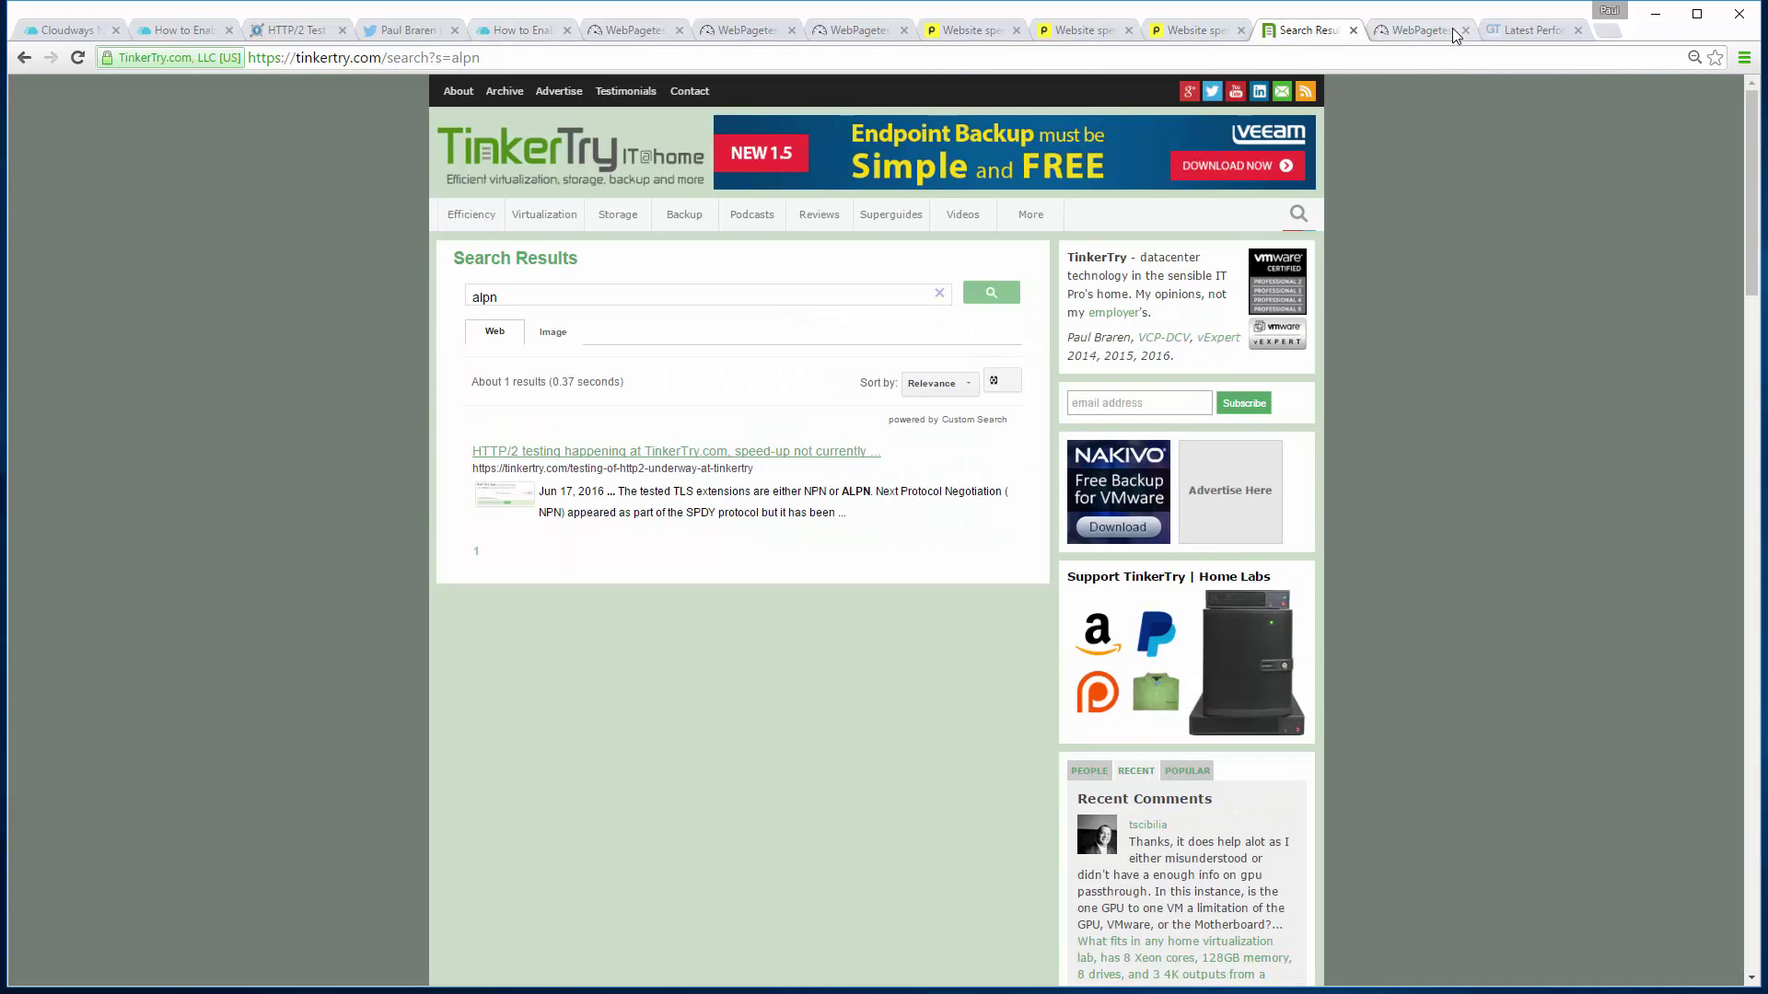
{"action": "left_click", "coordinate": [1455, 35]}
{"action": "left_click", "coordinate": [25, 59]}
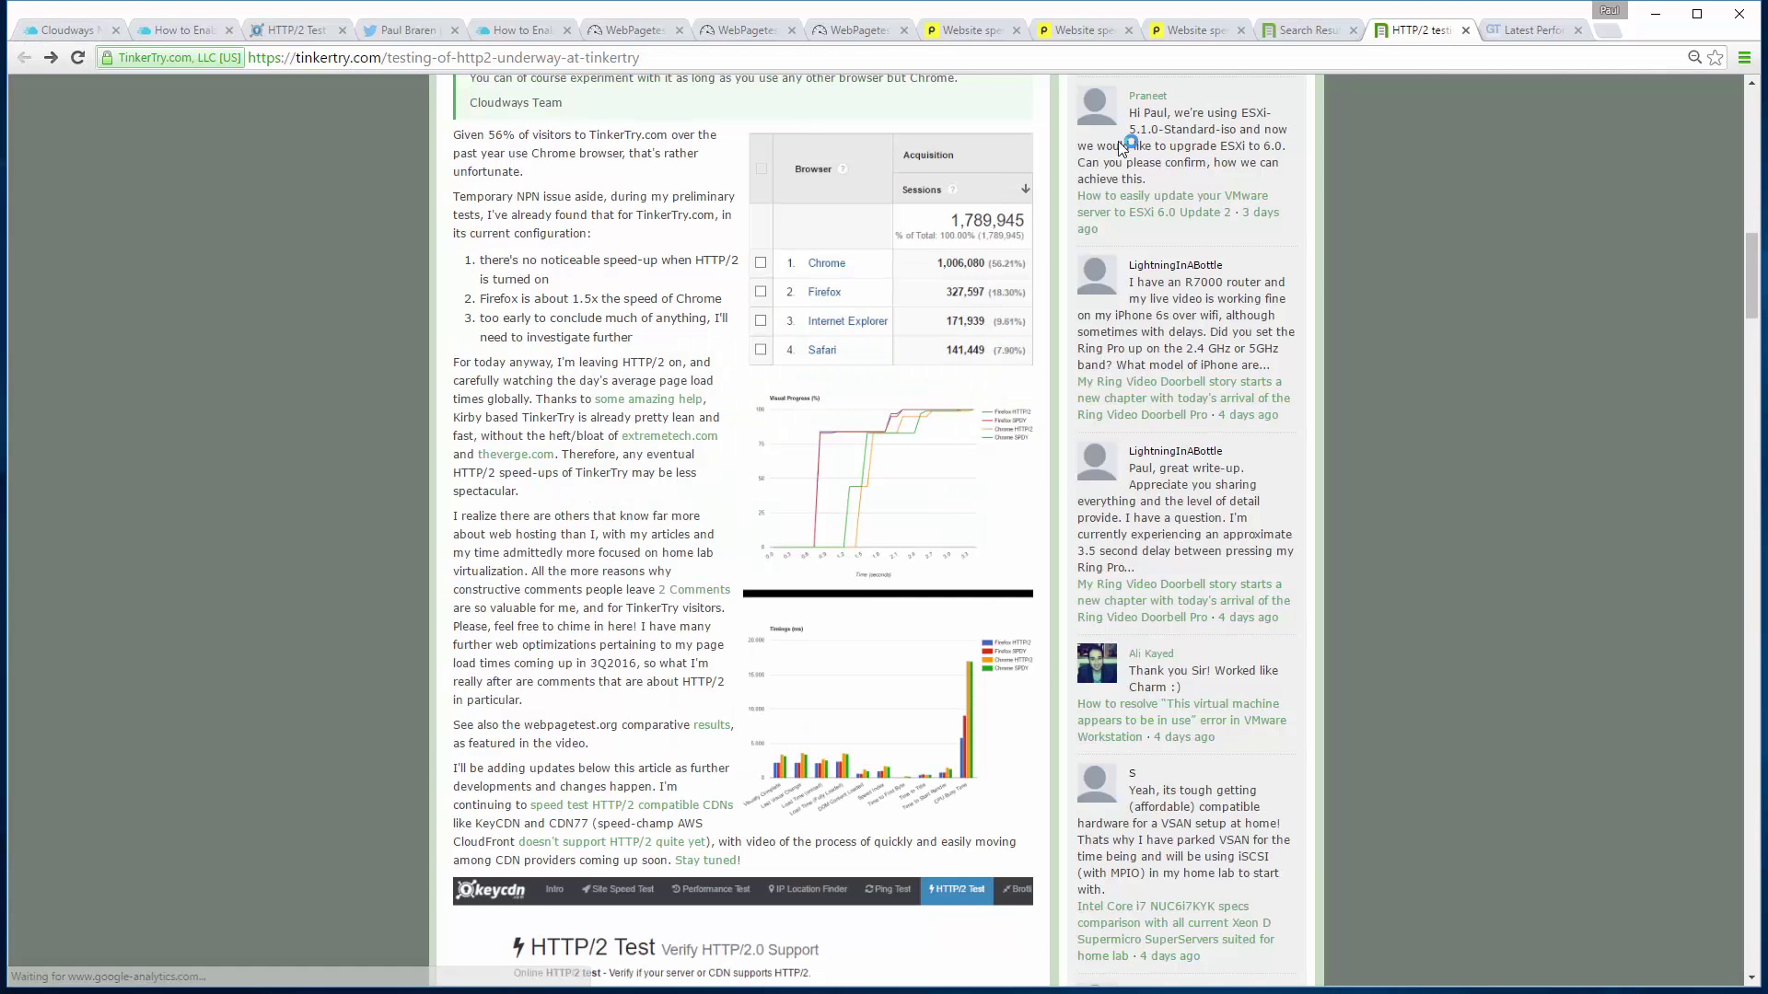
{"action": "left_click", "coordinate": [51, 58]}
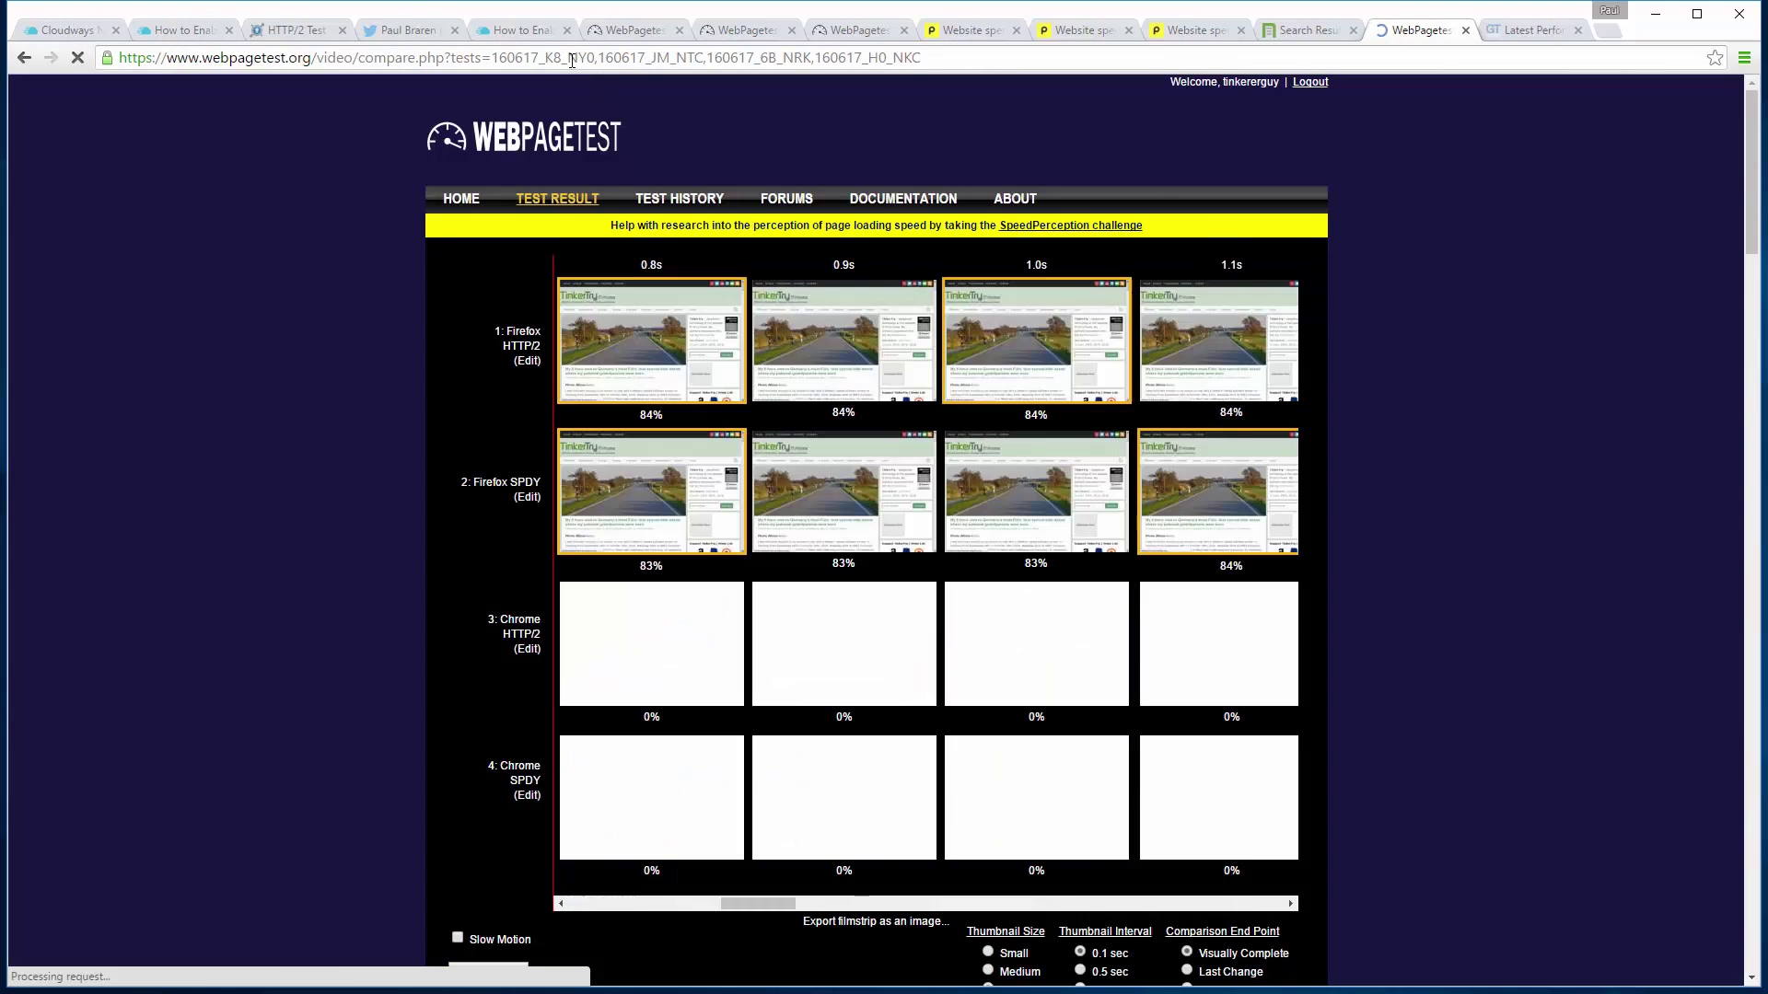
Copy the test ID 160920_E3_2X3 from the address of the Australian Chrome WebPagetest result
{"action": "left_click", "coordinate": [840, 32]}
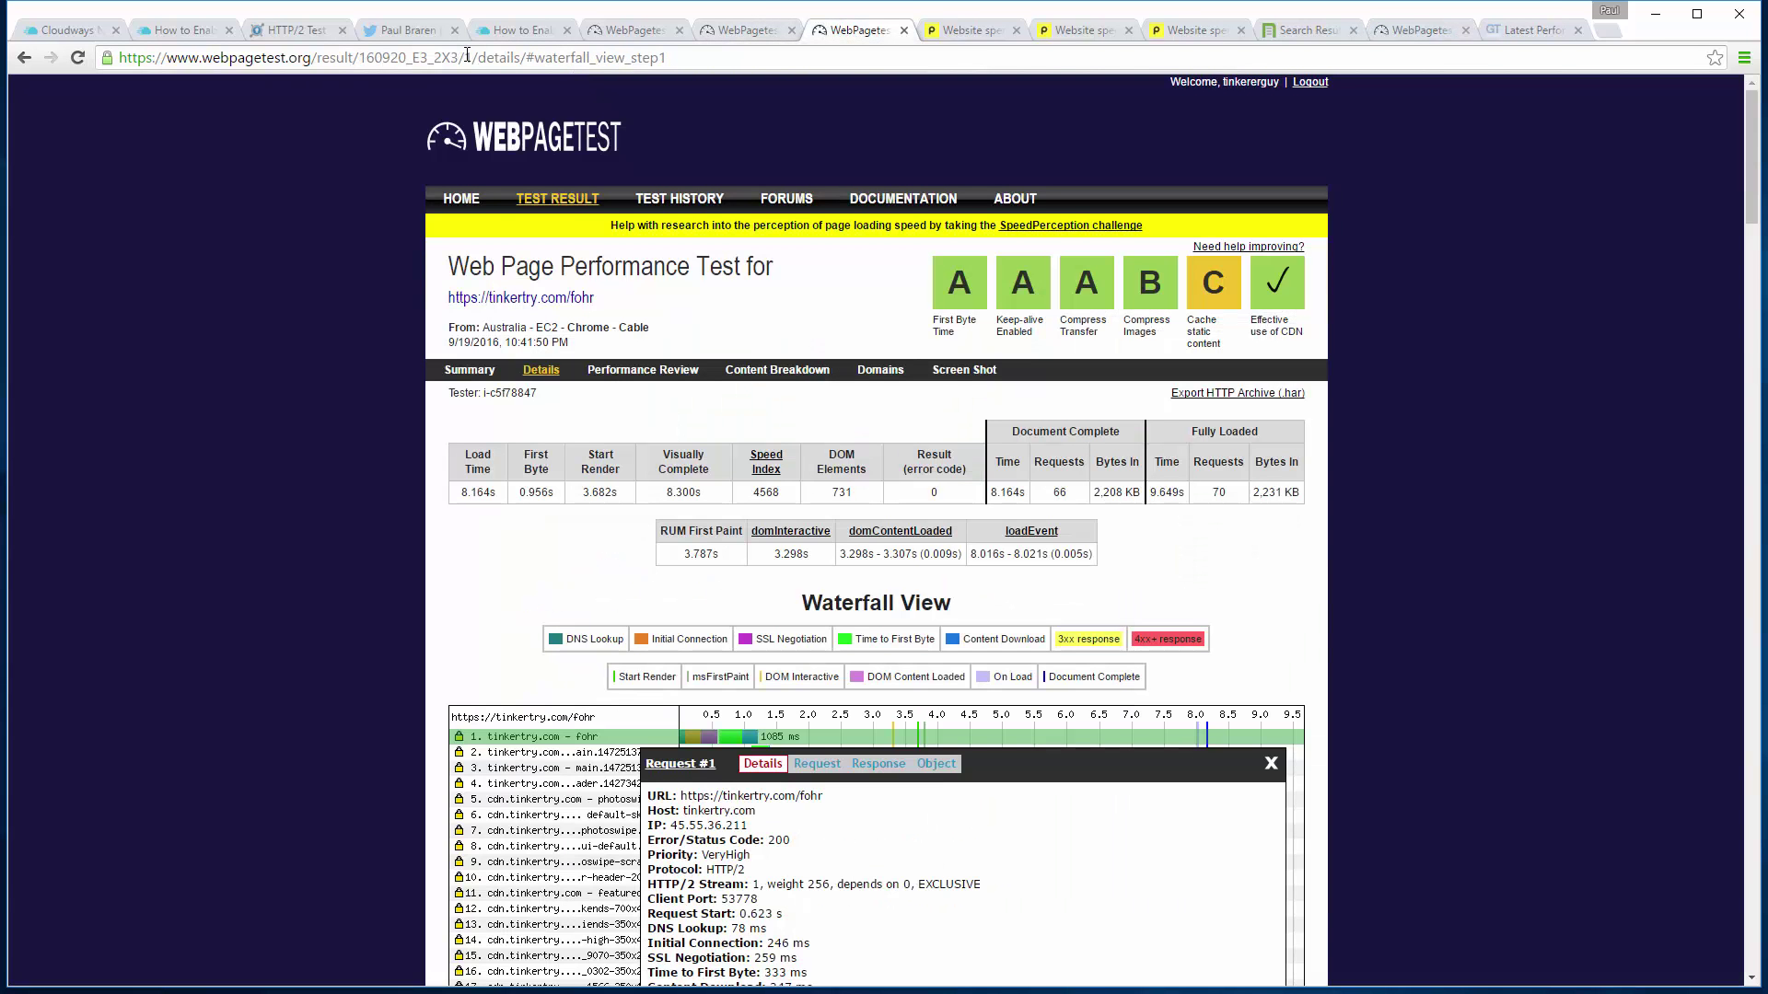
{"action": "left_click_drag", "start_coordinate": [459, 57], "coordinate": [361, 59]}
{"action": "key", "text": "ctrl+c"}
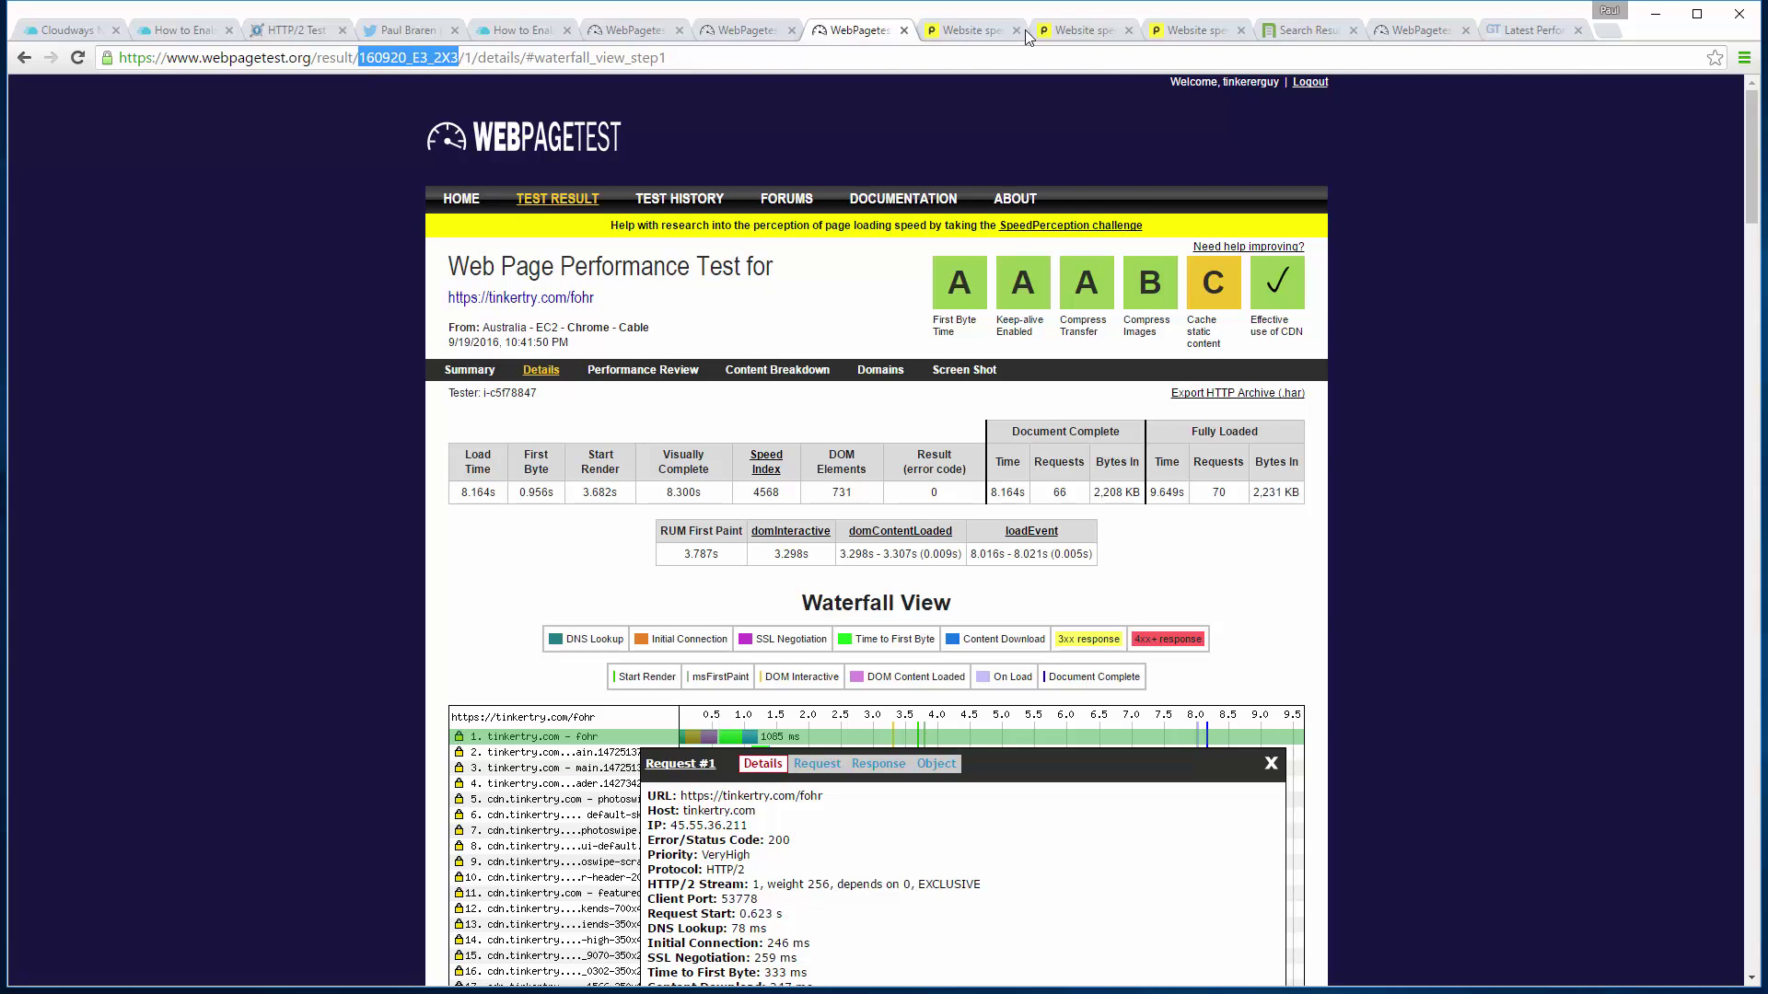
Append ",160920_E3_2X3" to the WebPagetest comparison URL and load it to add the Australian Chrome test
{"action": "left_click", "coordinate": [1404, 32]}
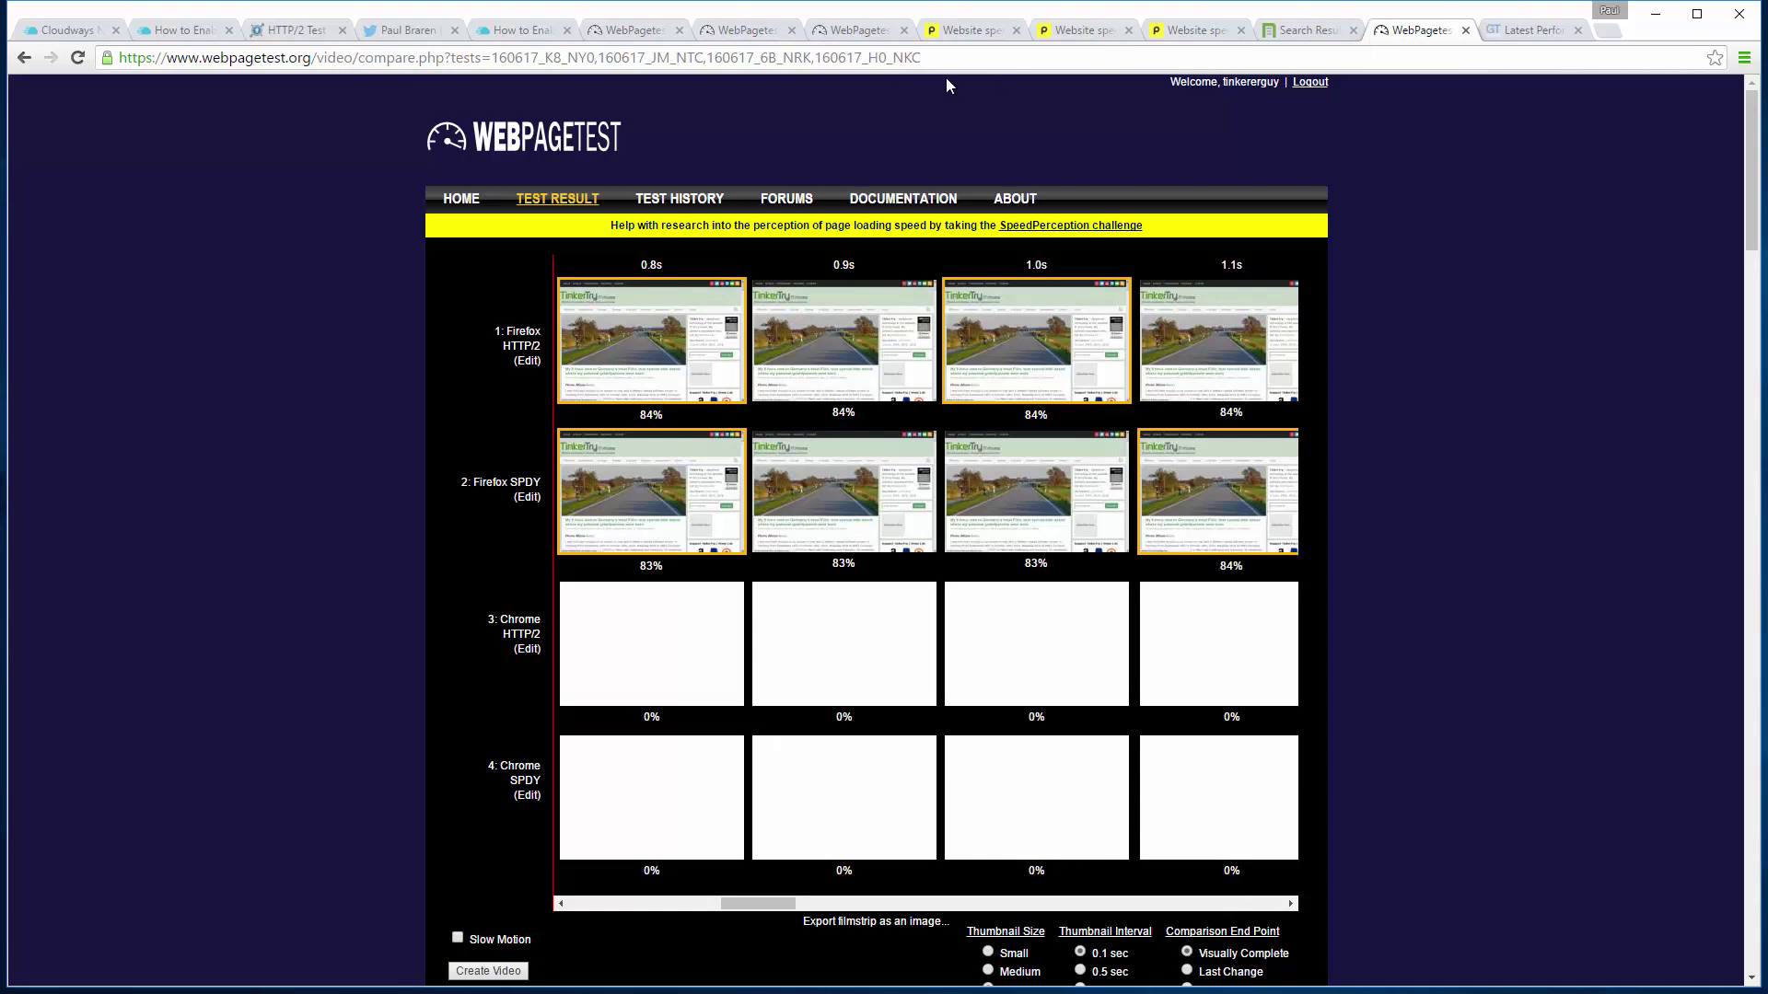
{"action": "left_click", "coordinate": [962, 58]}
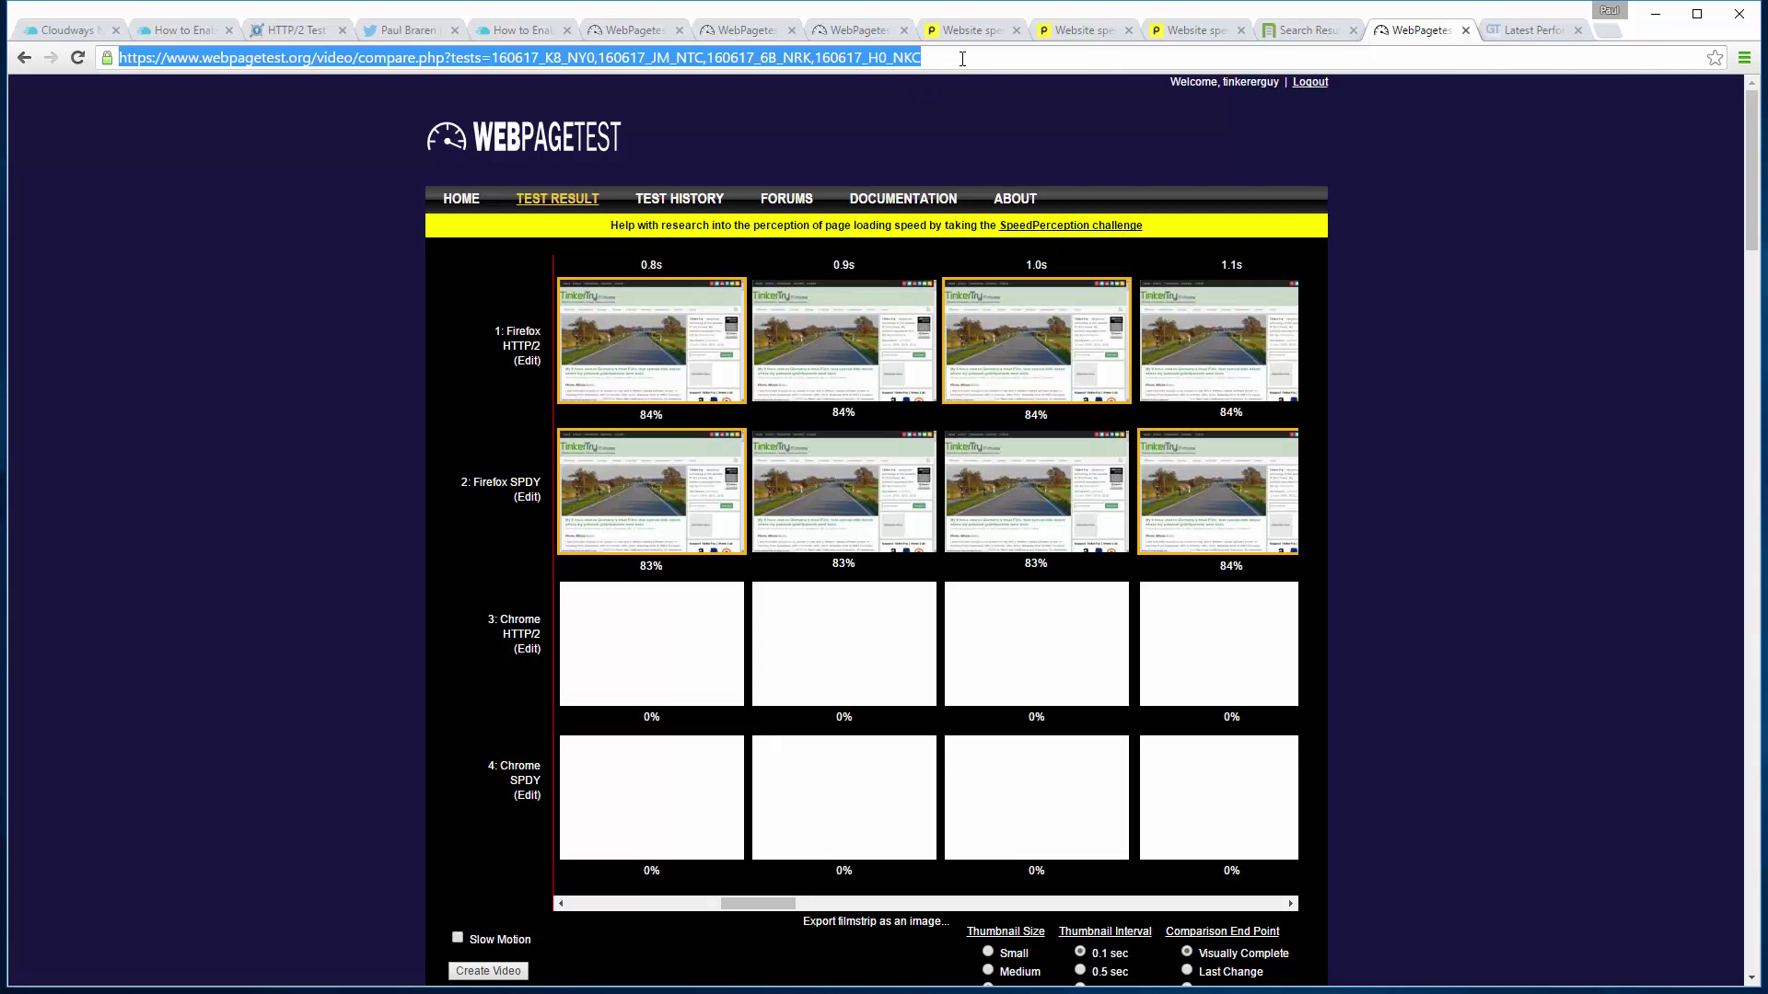
{"action": "left_click", "coordinate": [962, 58]}
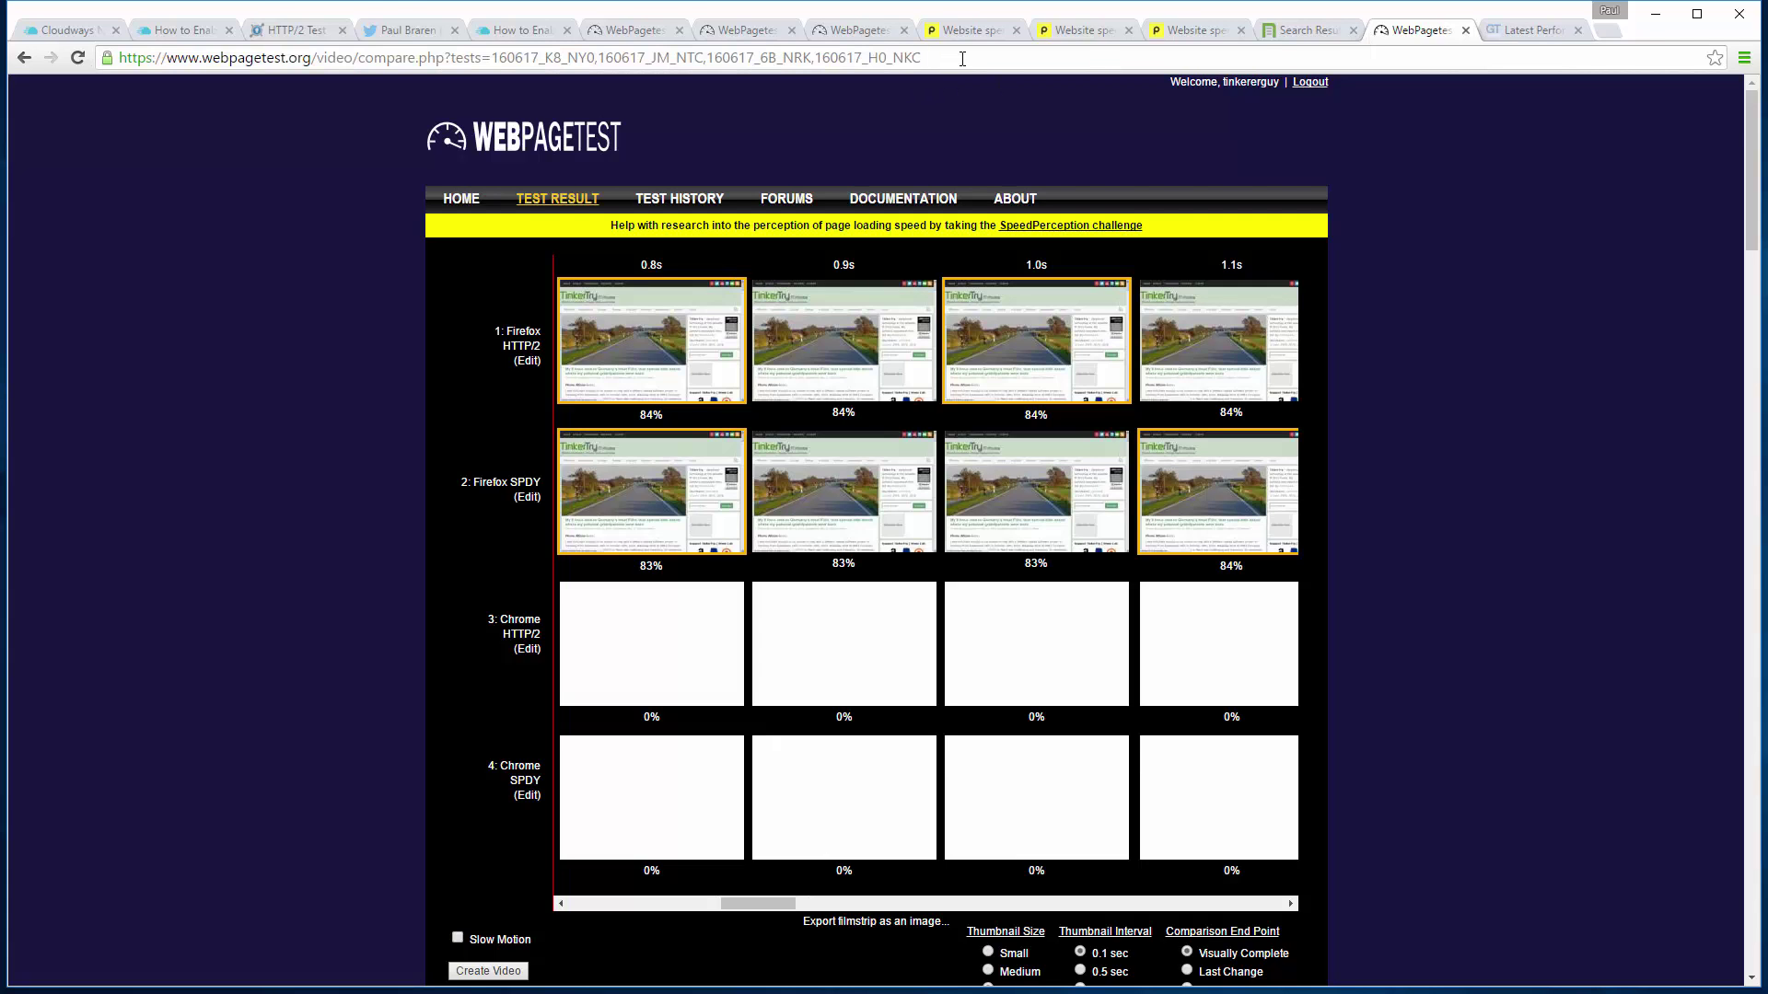
{"action": "type", "text": ","}
{"action": "key", "text": "ctrl+v"}
{"action": "key", "text": "Return"}
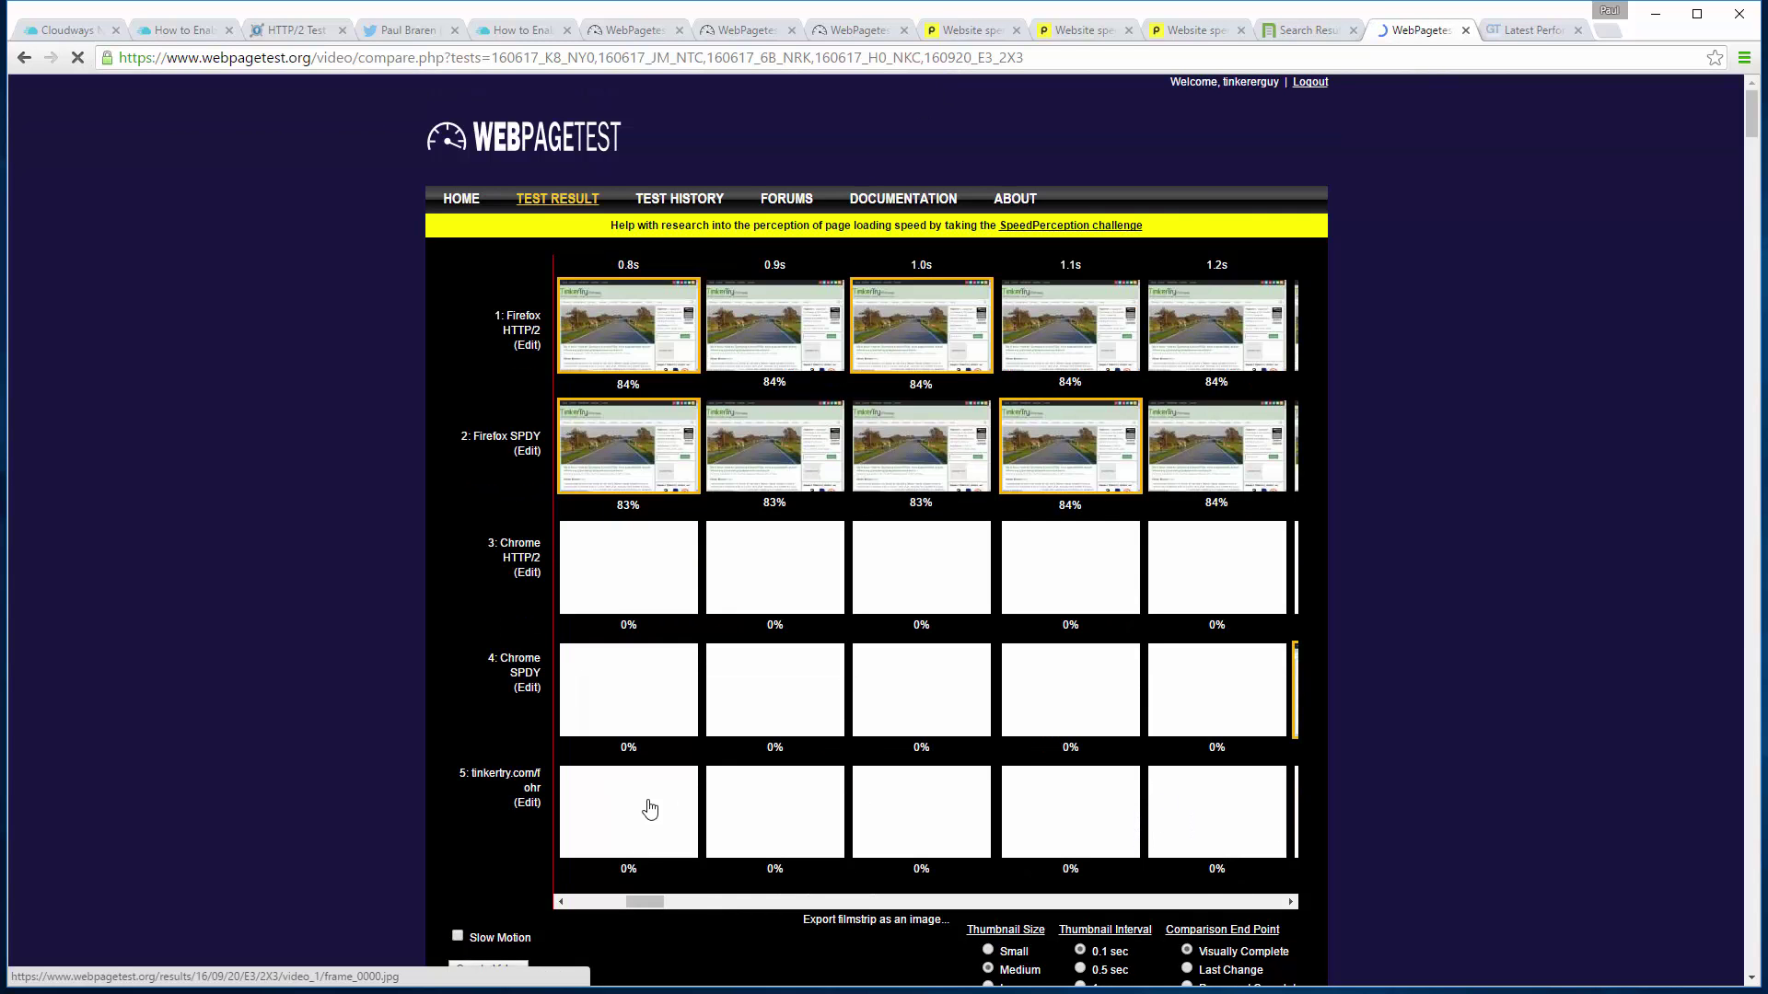
Rename the fifth test in the filmstrip comparison as "Chrome HTTP/2 ALPN" and save the label
{"action": "left_click", "coordinate": [530, 804]}
{"action": "double_click", "coordinate": [520, 788]}
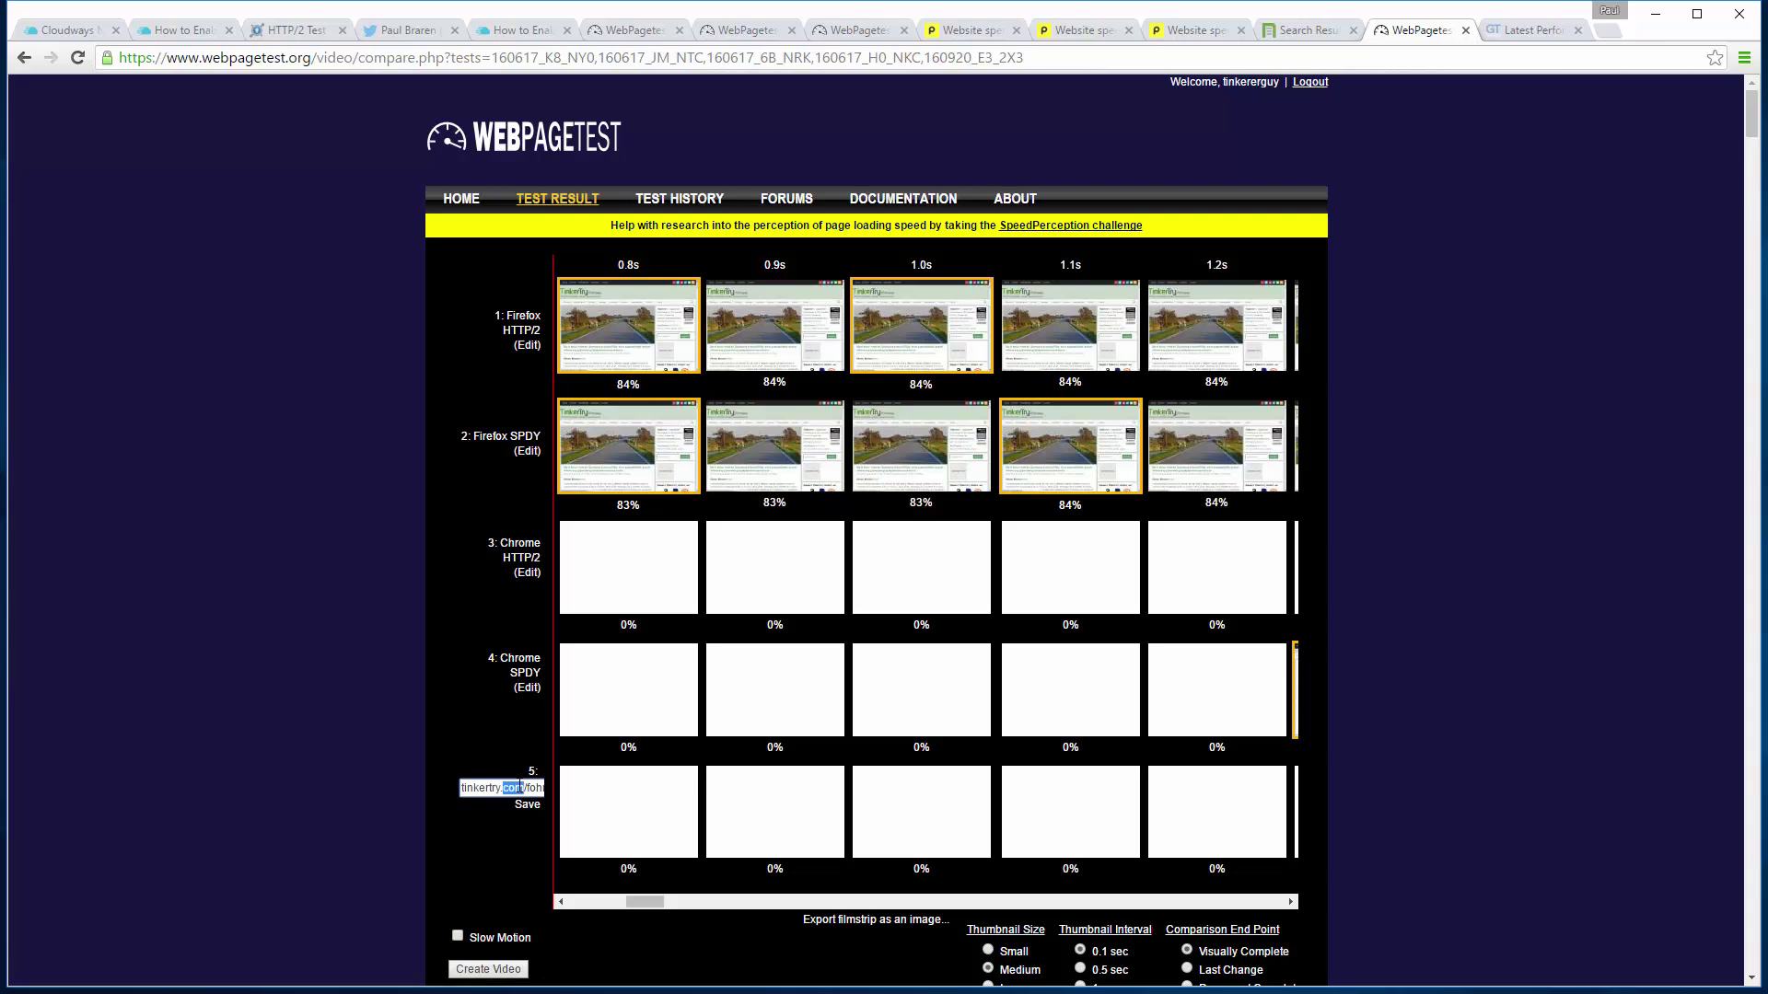
{"action": "triple_click", "coordinate": [520, 787]}
{"action": "type", "text": "Chrome HTTP/2"}
{"action": "left_click", "coordinate": [526, 804]}
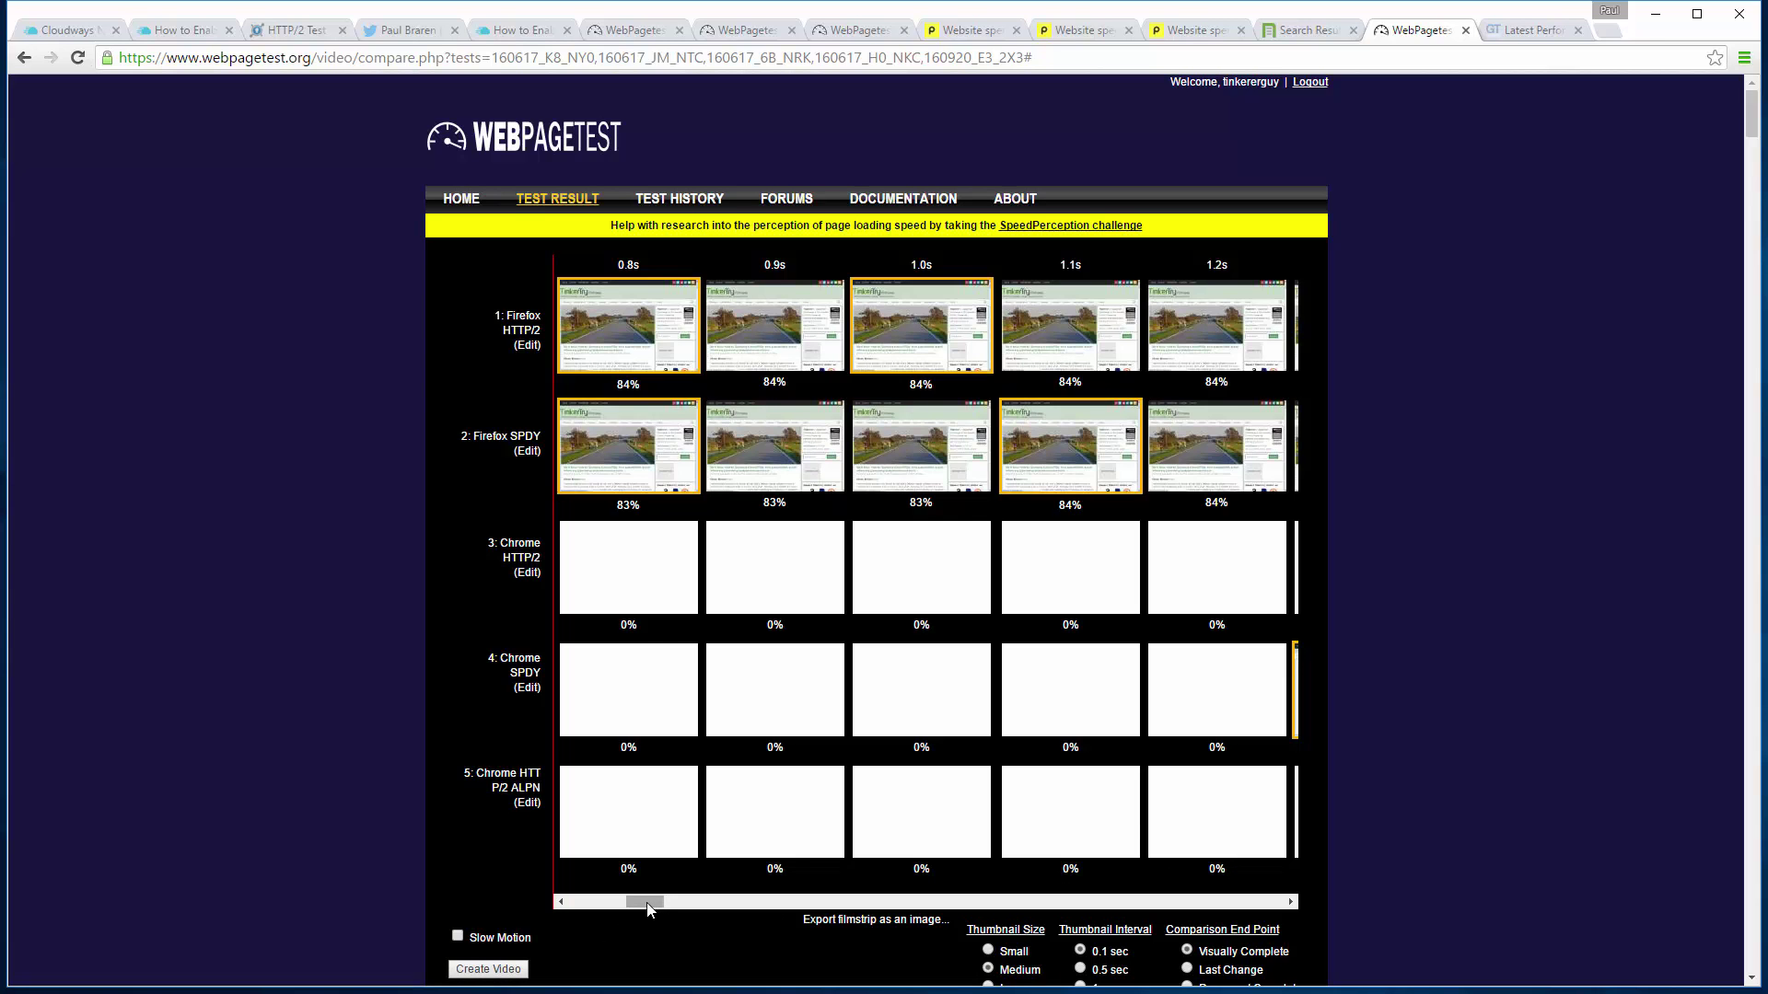
Examine the filmstrip frames up to about 5.0 s alongside the Australian WebPagetest summary and the Melbourne Pingdom result
{"action": "left_click_drag", "start_coordinate": [647, 909], "coordinate": [845, 910]}
{"action": "left_click_drag", "start_coordinate": [840, 911], "coordinate": [932, 919]}
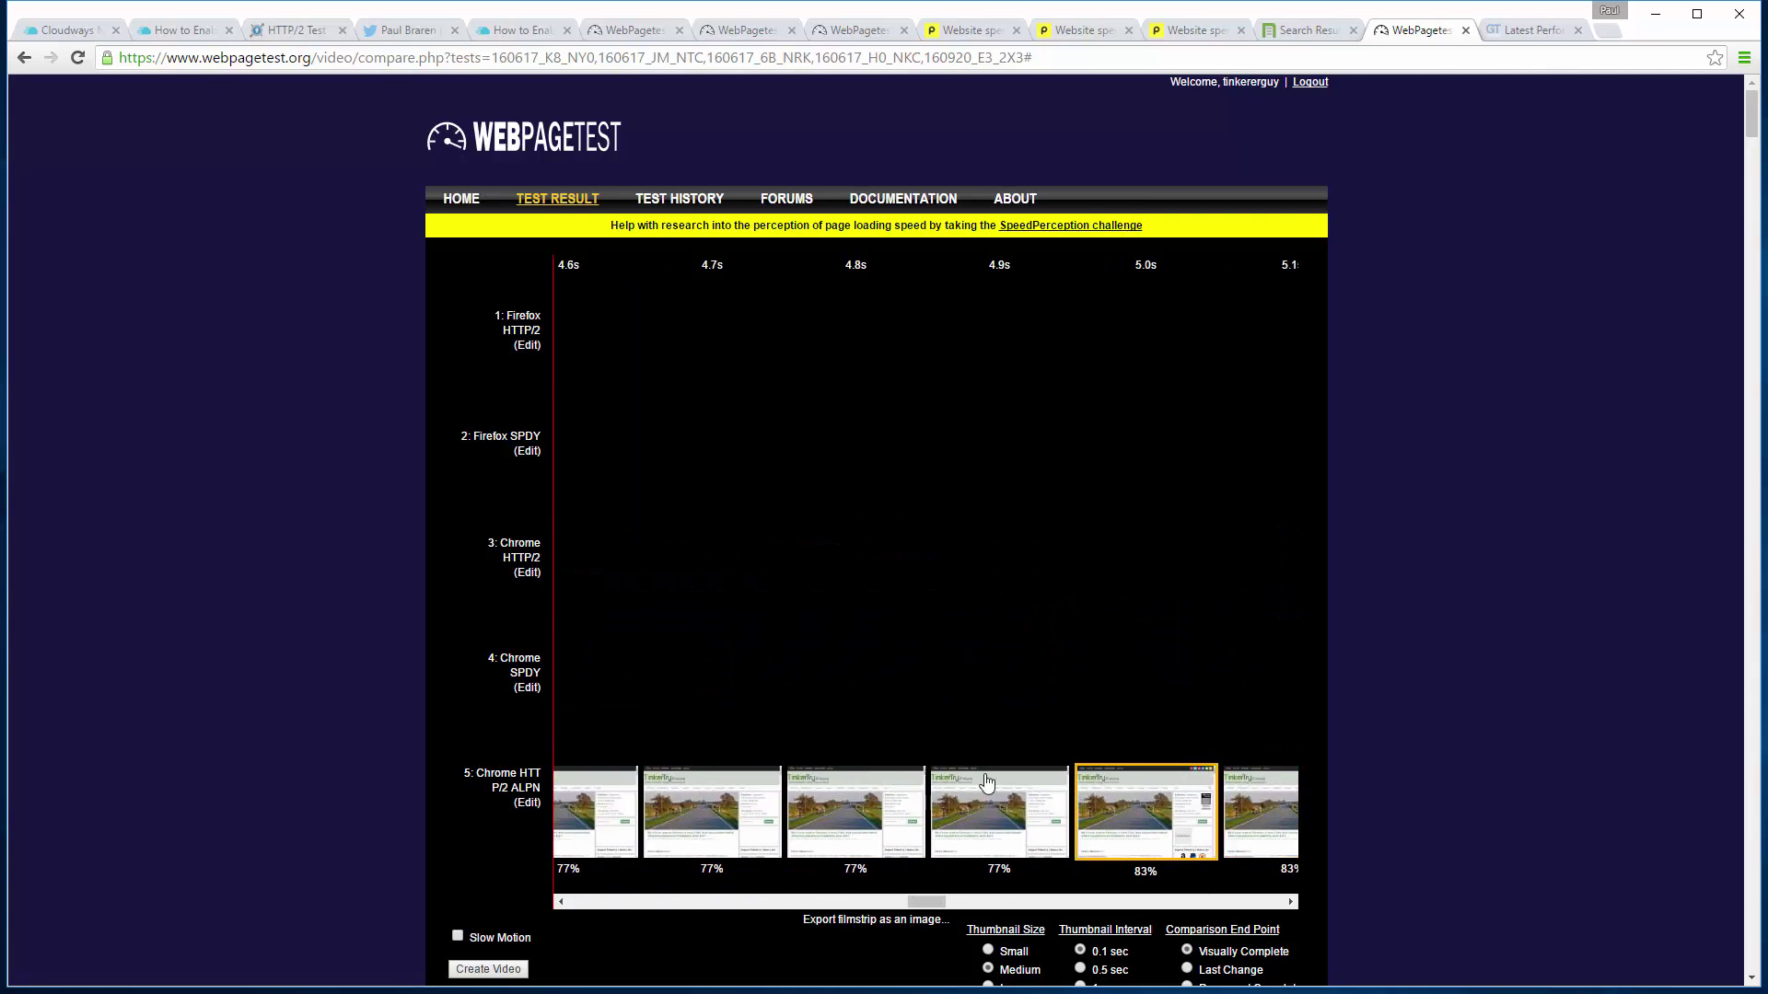
{"action": "left_click", "coordinate": [873, 30]}
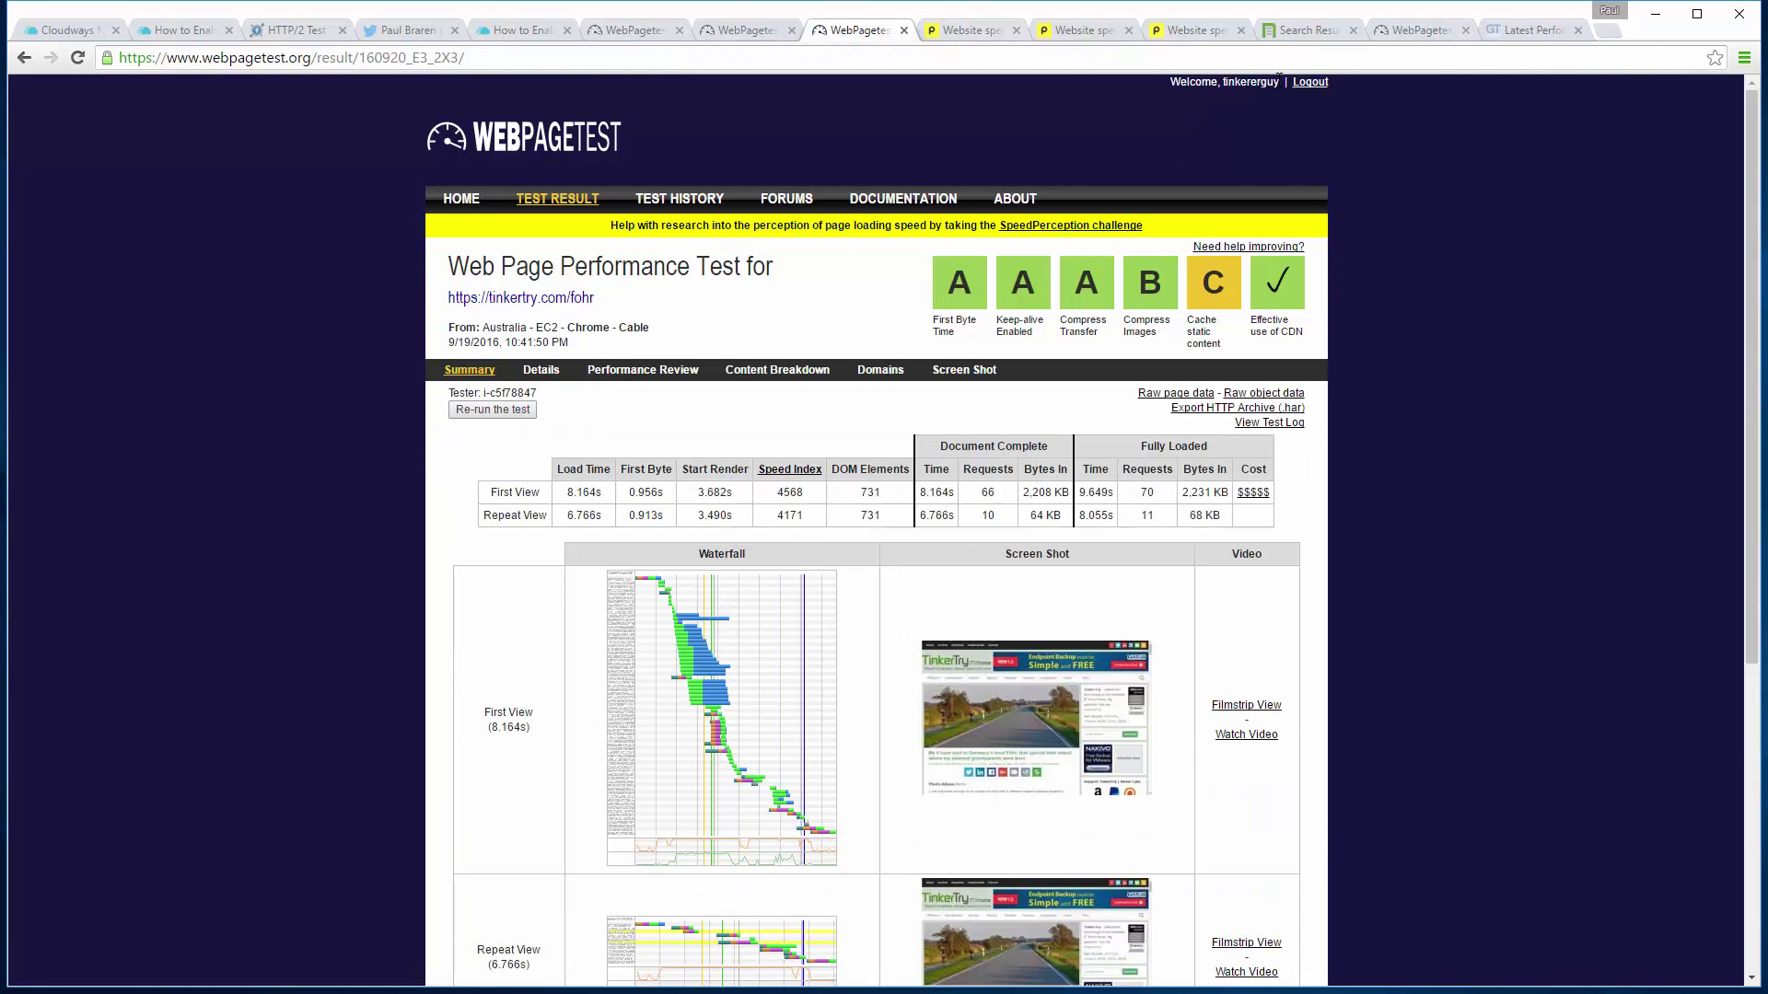
{"action": "left_click", "coordinate": [1195, 34]}
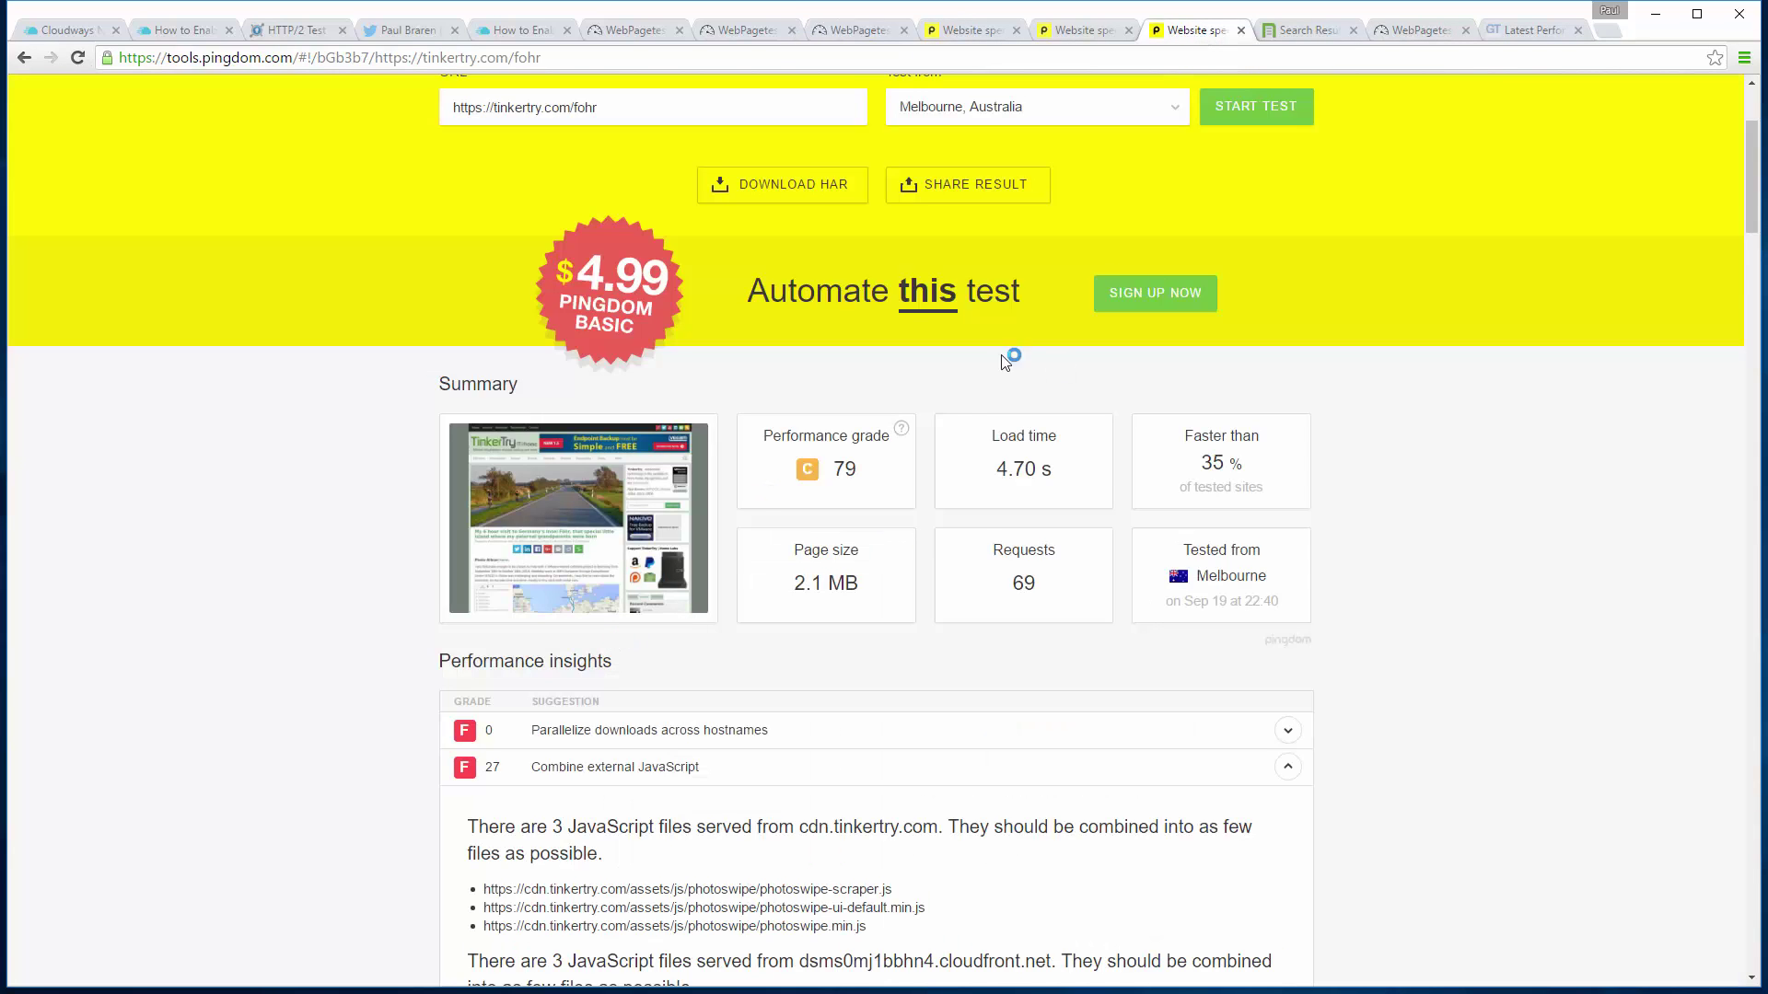
Return to the filmstrip comparison and open the detailed results of the Firefox HTTP/2 test
{"action": "left_click", "coordinate": [1418, 29]}
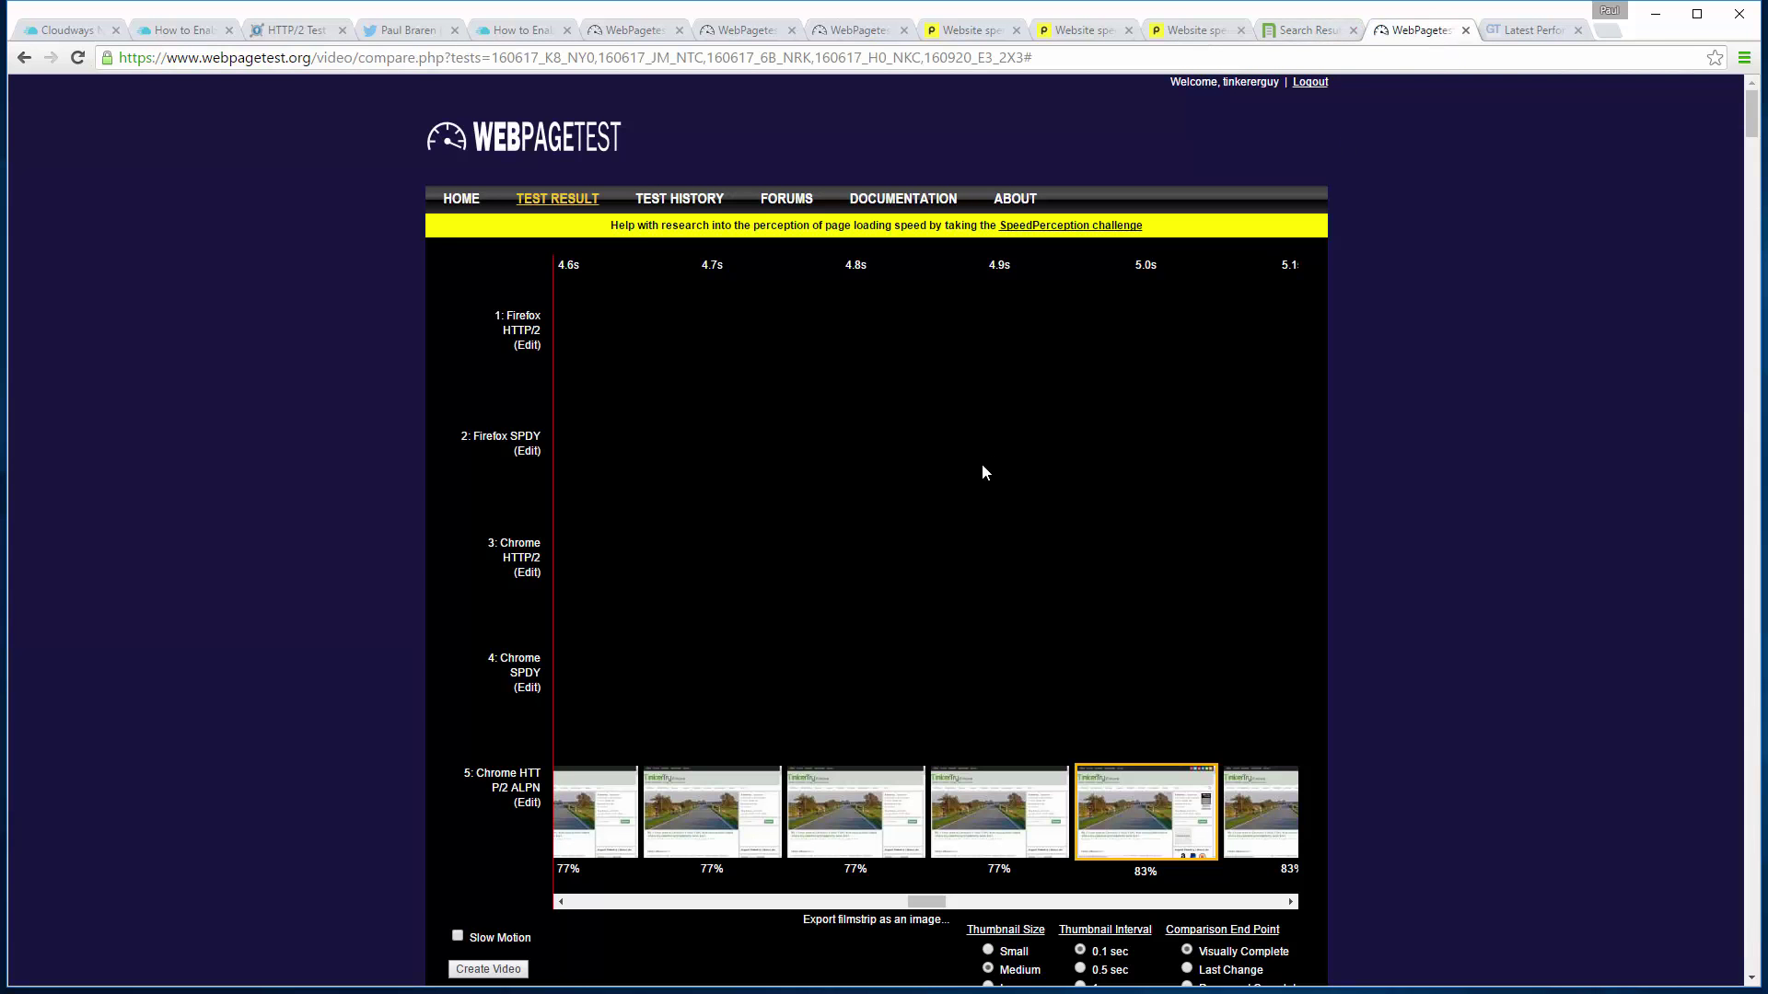
{"action": "left_click", "coordinate": [516, 339]}
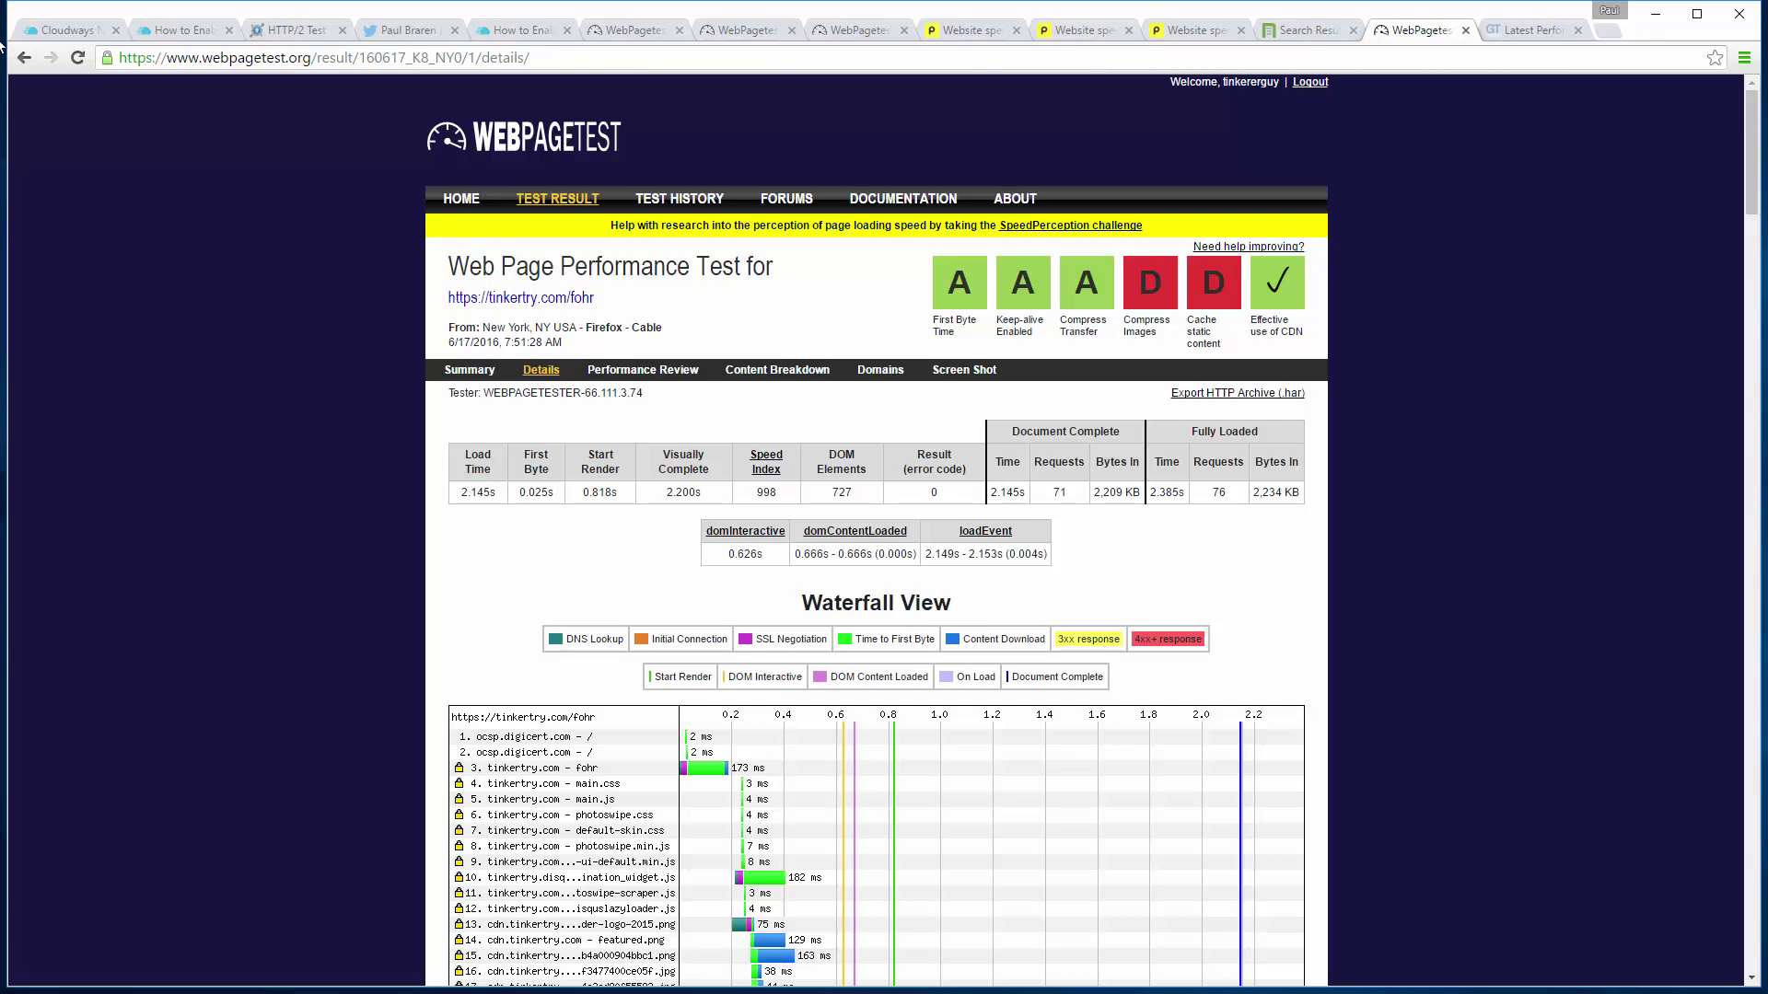
Return to the filmstrip comparison, then duplicate the tab holding the Australian Chrome test result
{"action": "left_click", "coordinate": [25, 58]}
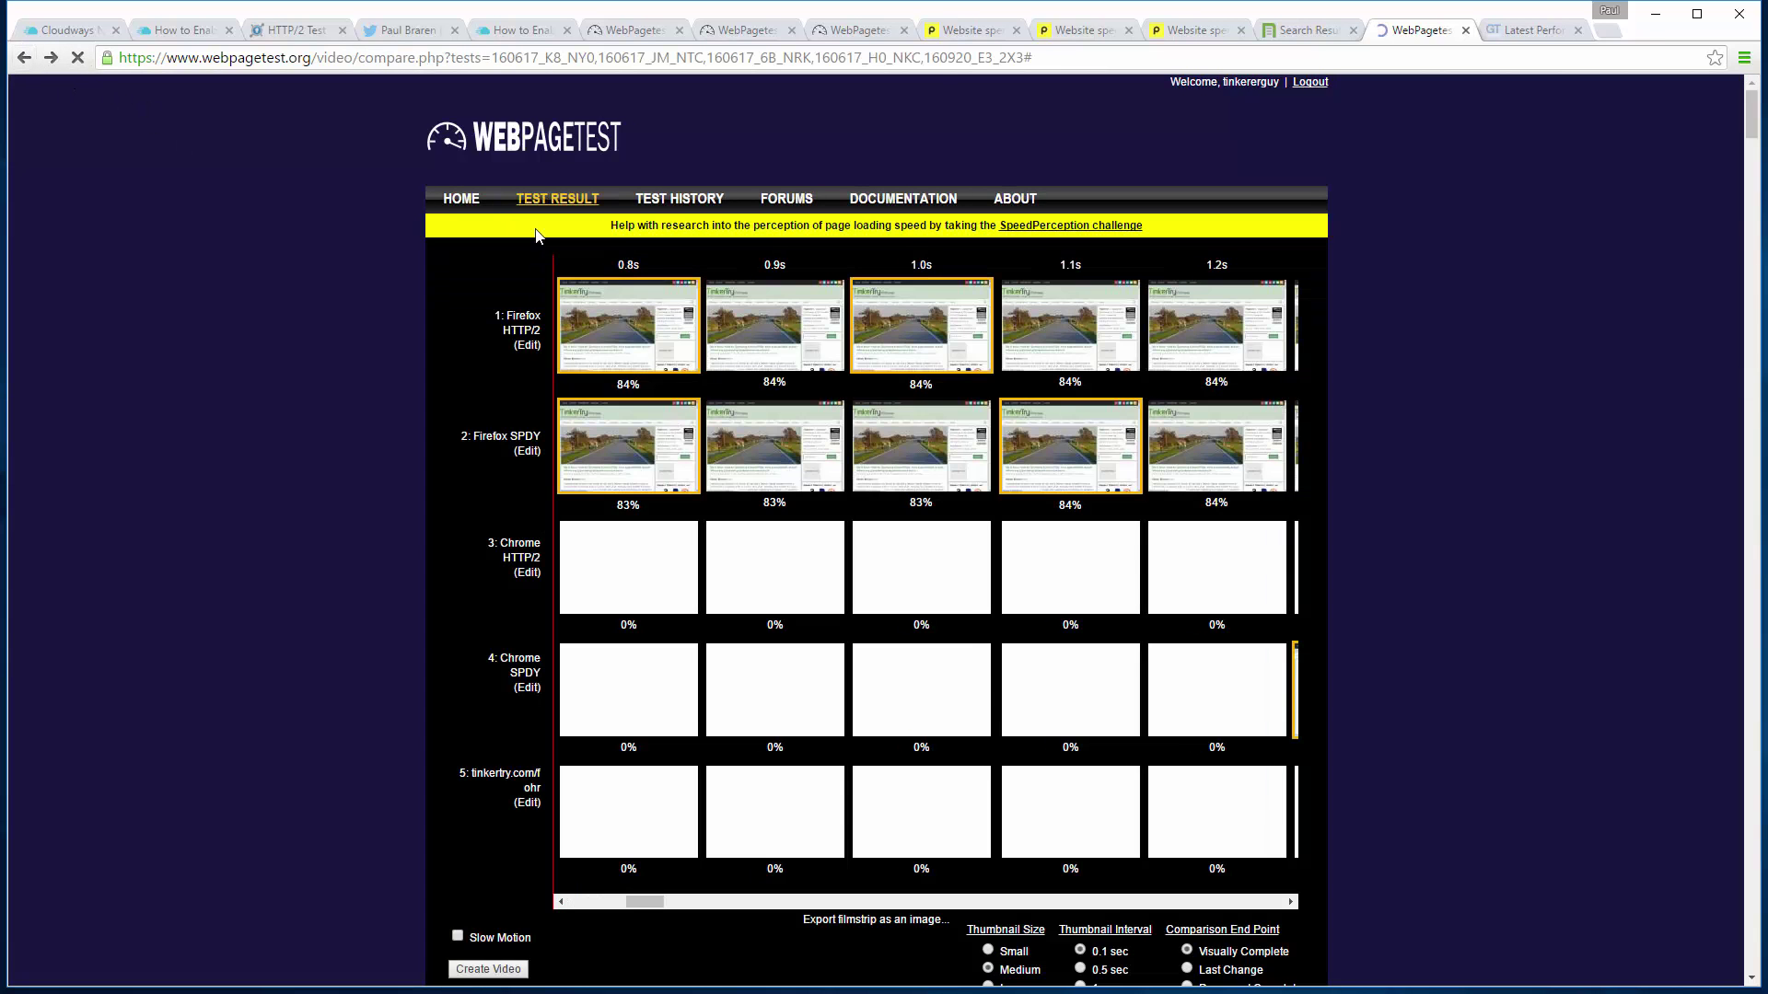
{"action": "left_click", "coordinate": [837, 31]}
{"action": "right_click", "coordinate": [831, 33]}
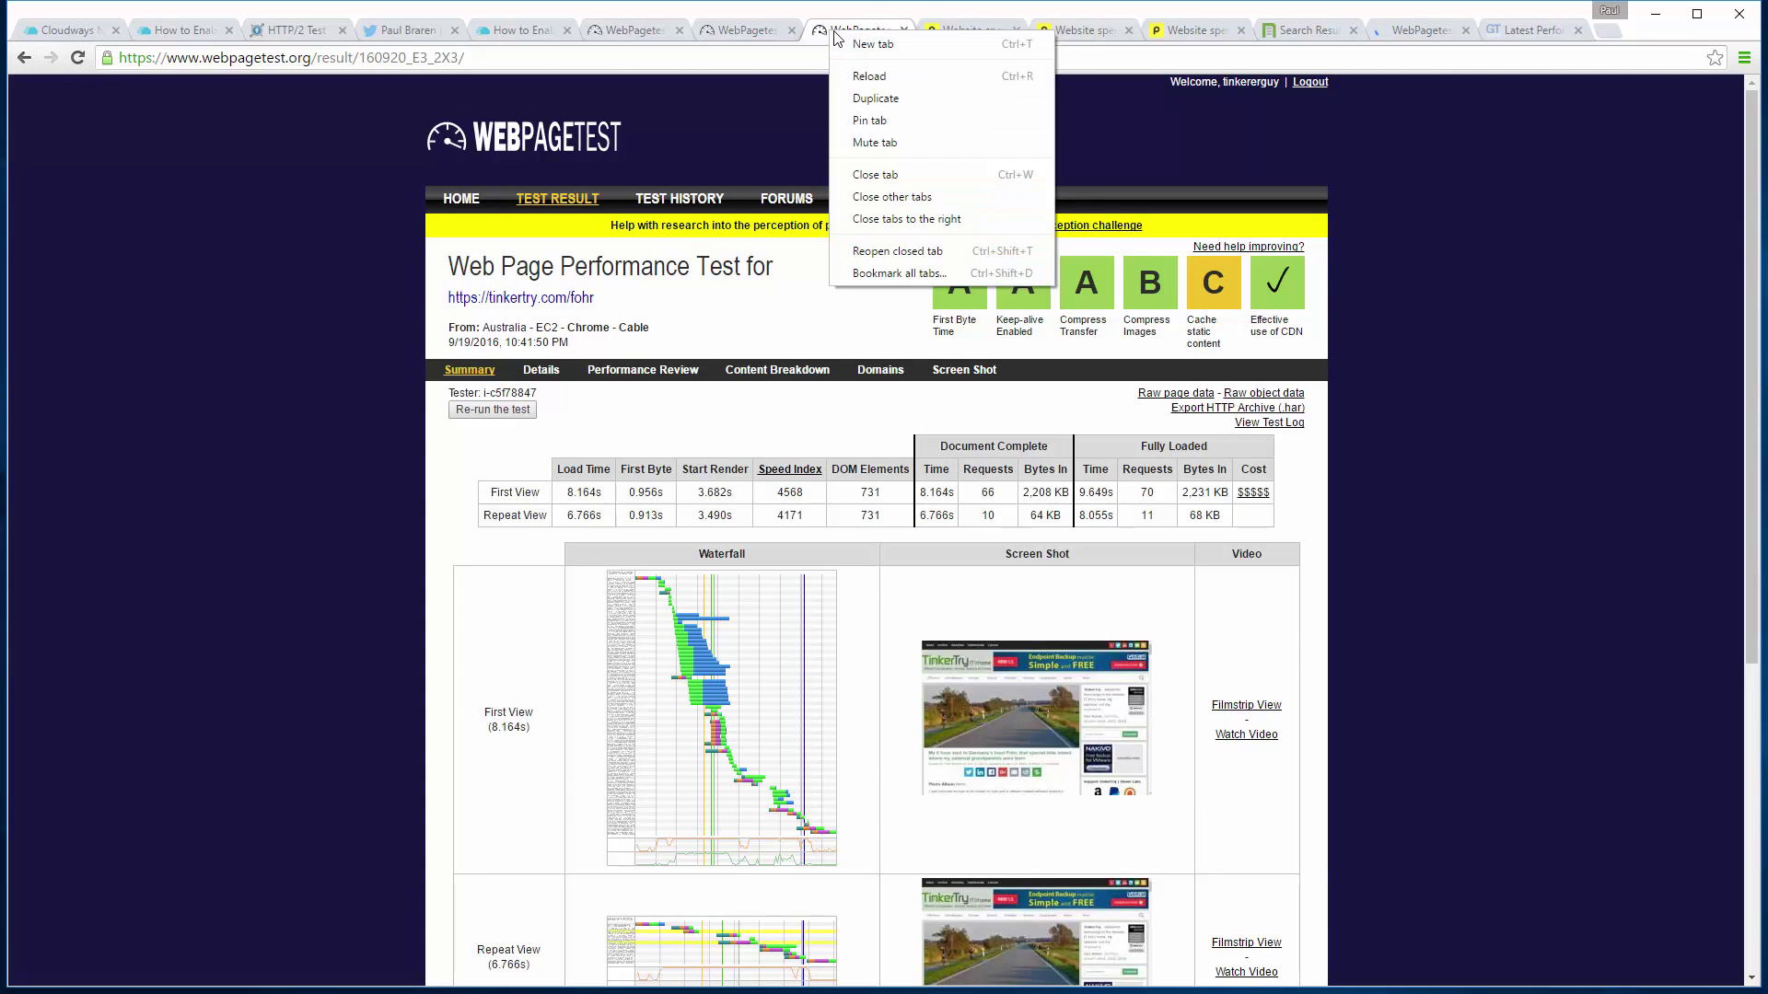
{"action": "left_click", "coordinate": [852, 99]}
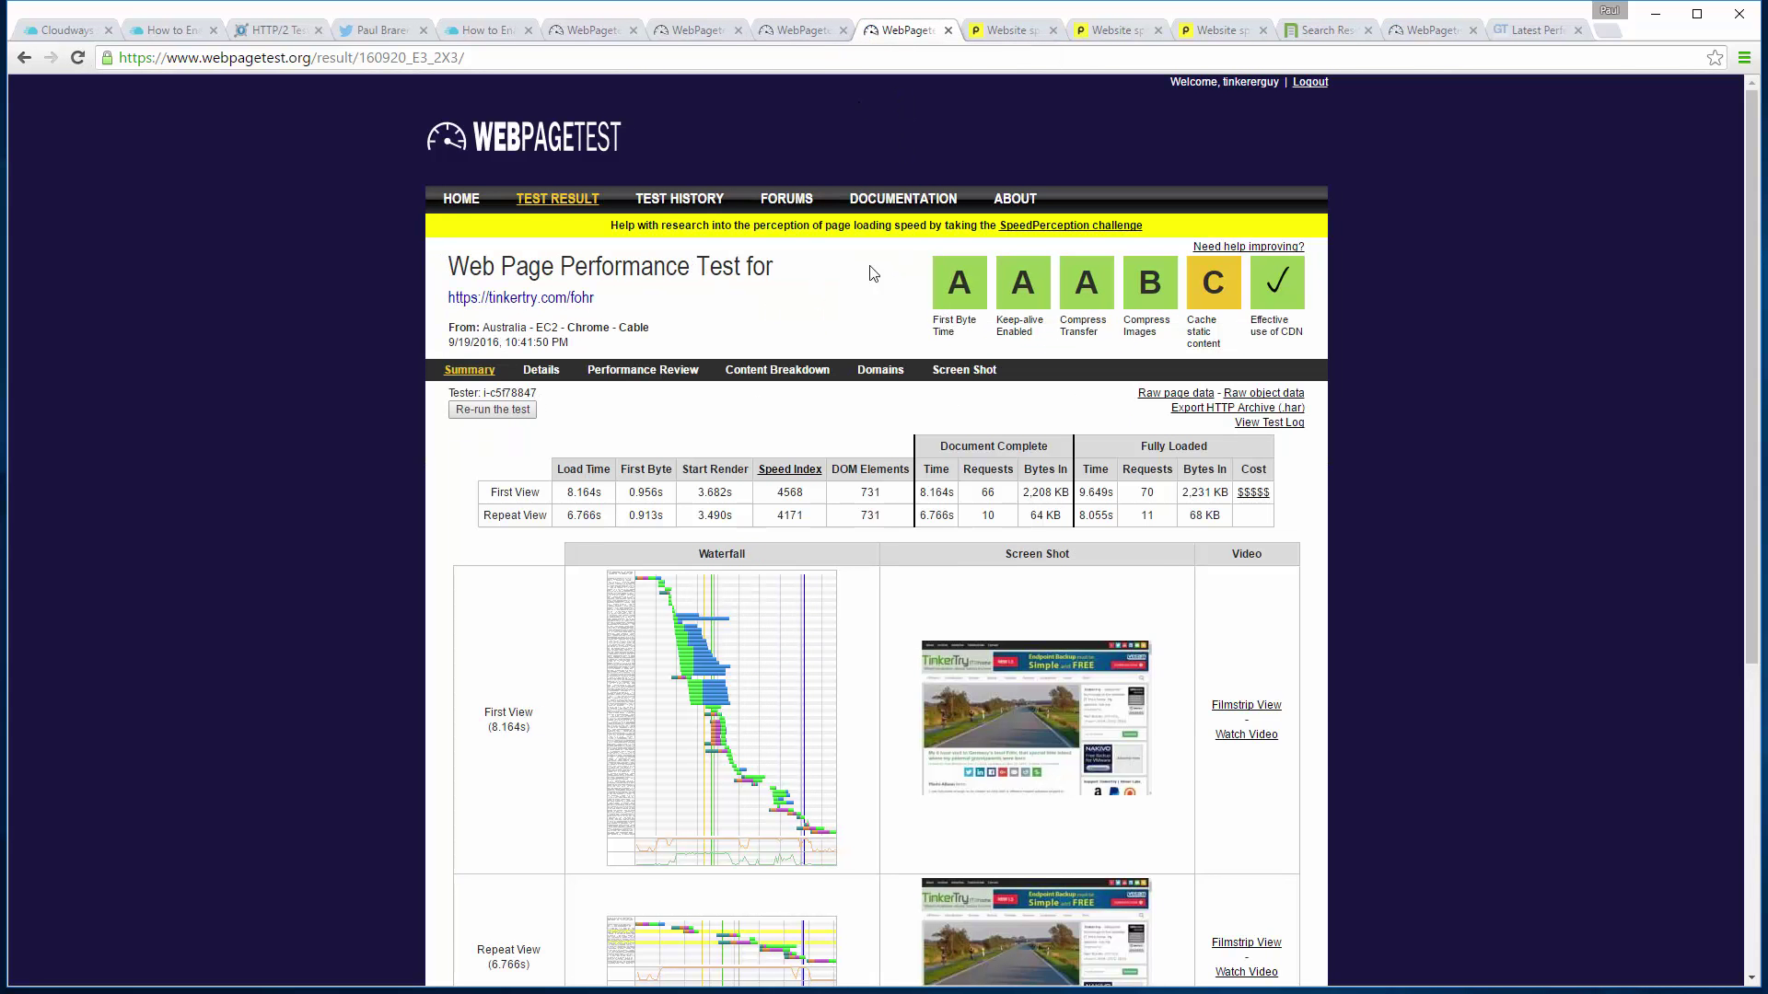
{"action": "left_click", "coordinate": [465, 201]}
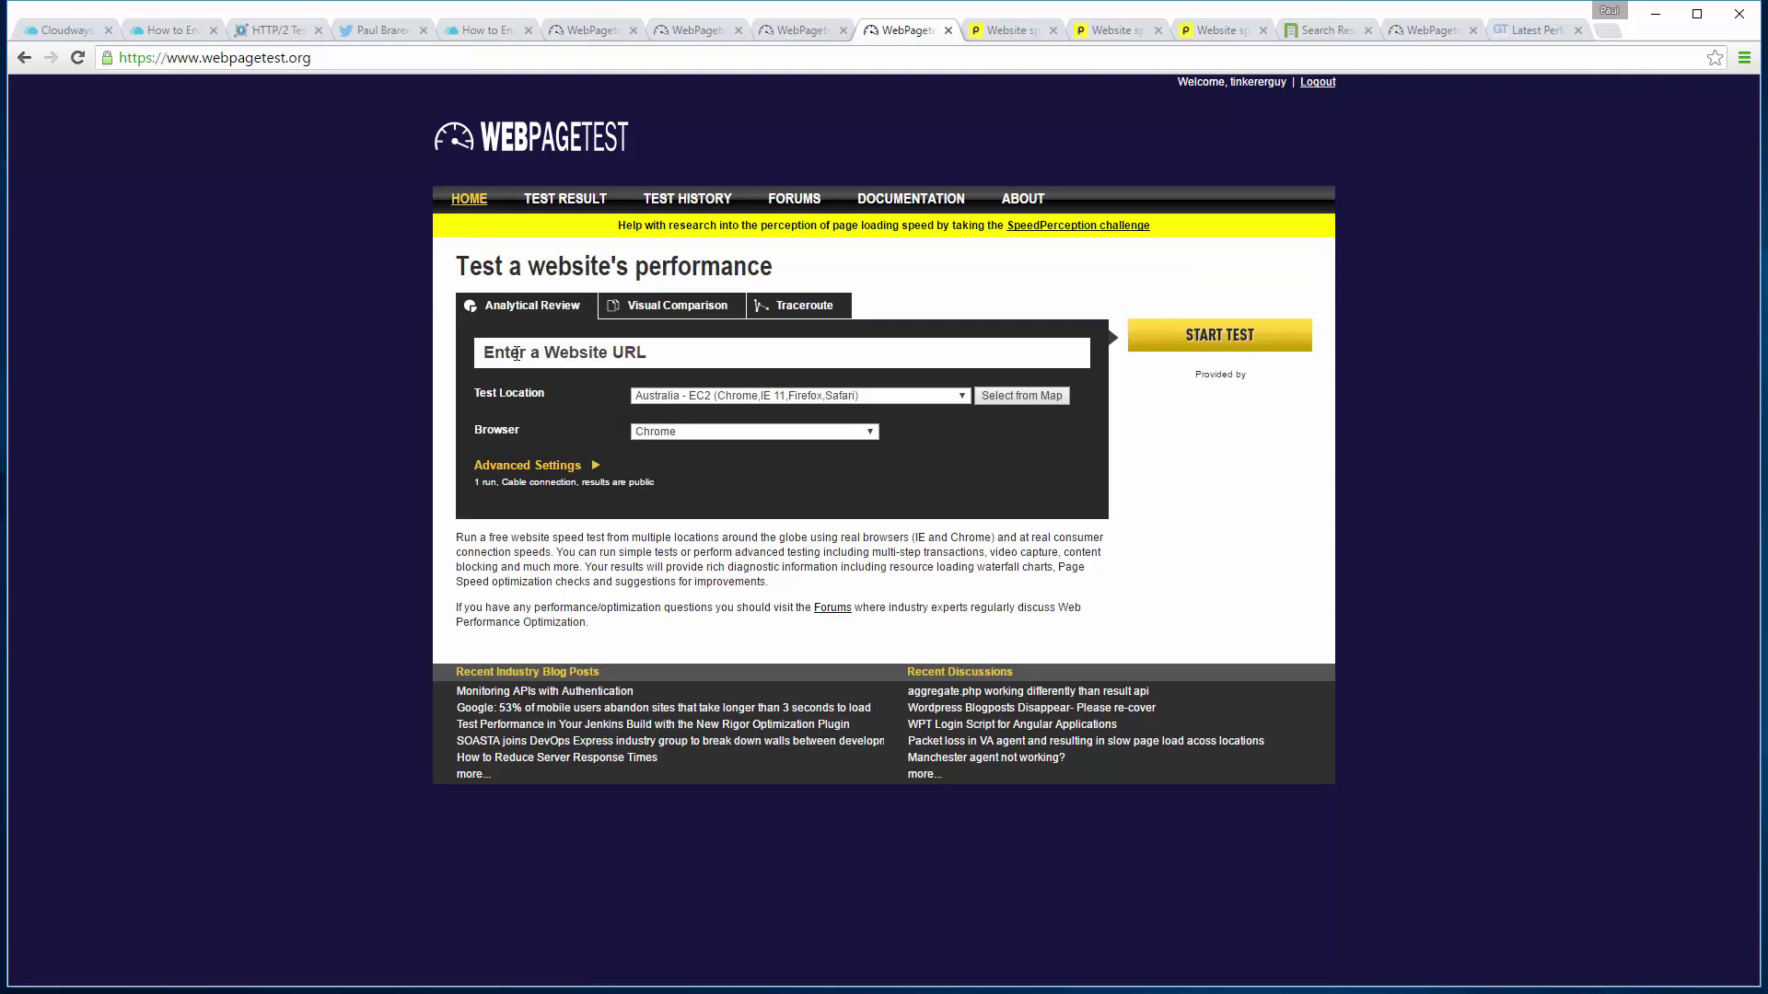
{"action": "left_click", "coordinate": [24, 57]}
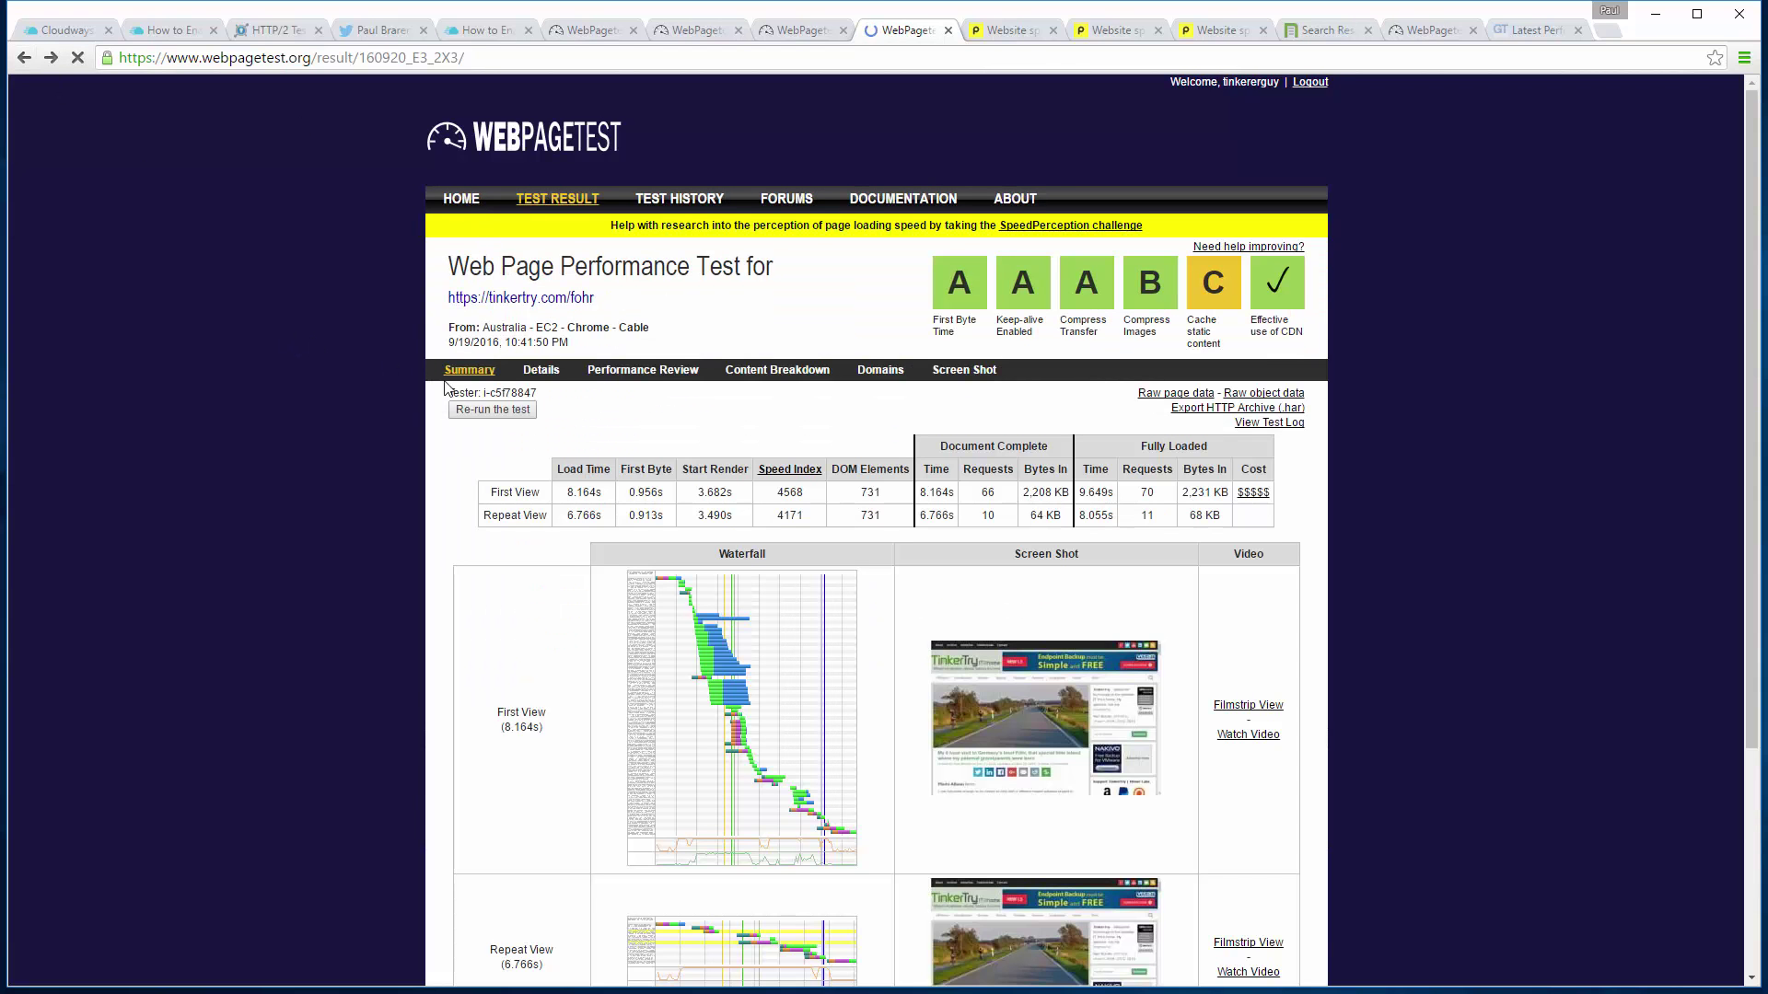
{"action": "left_click_drag", "start_coordinate": [596, 298], "coordinate": [449, 297]}
{"action": "key", "text": "ctrl+c"}
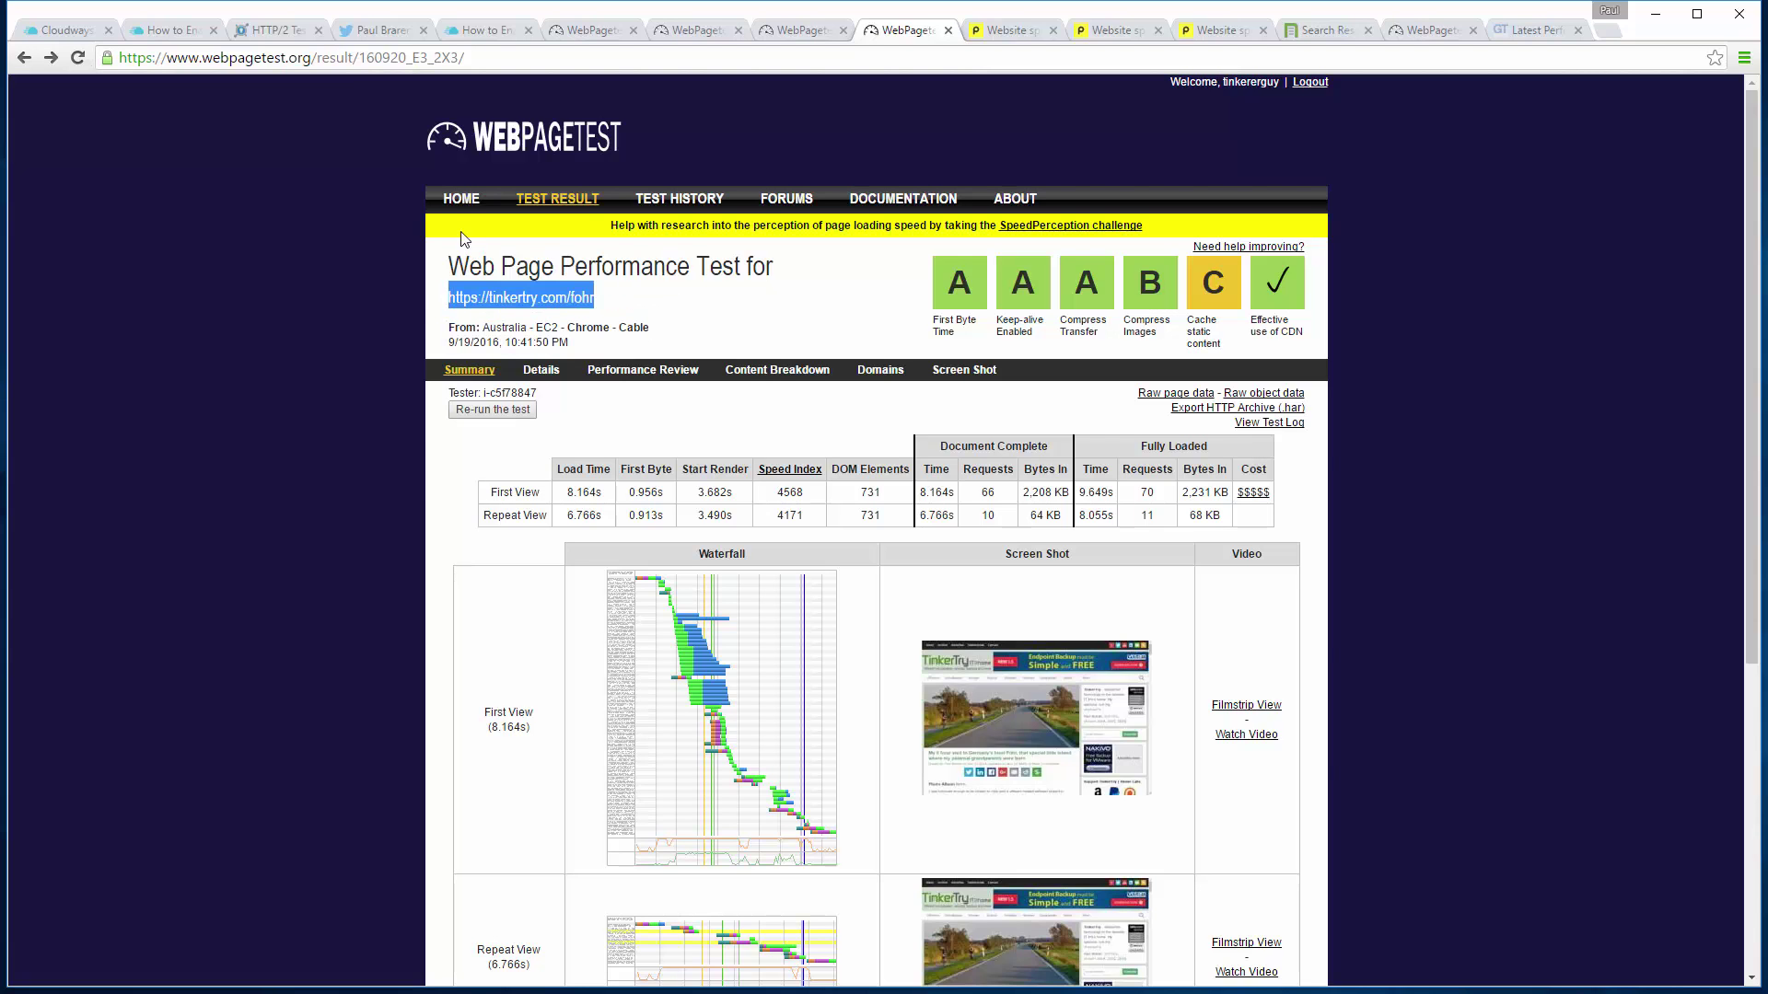
{"action": "left_click", "coordinate": [460, 199]}
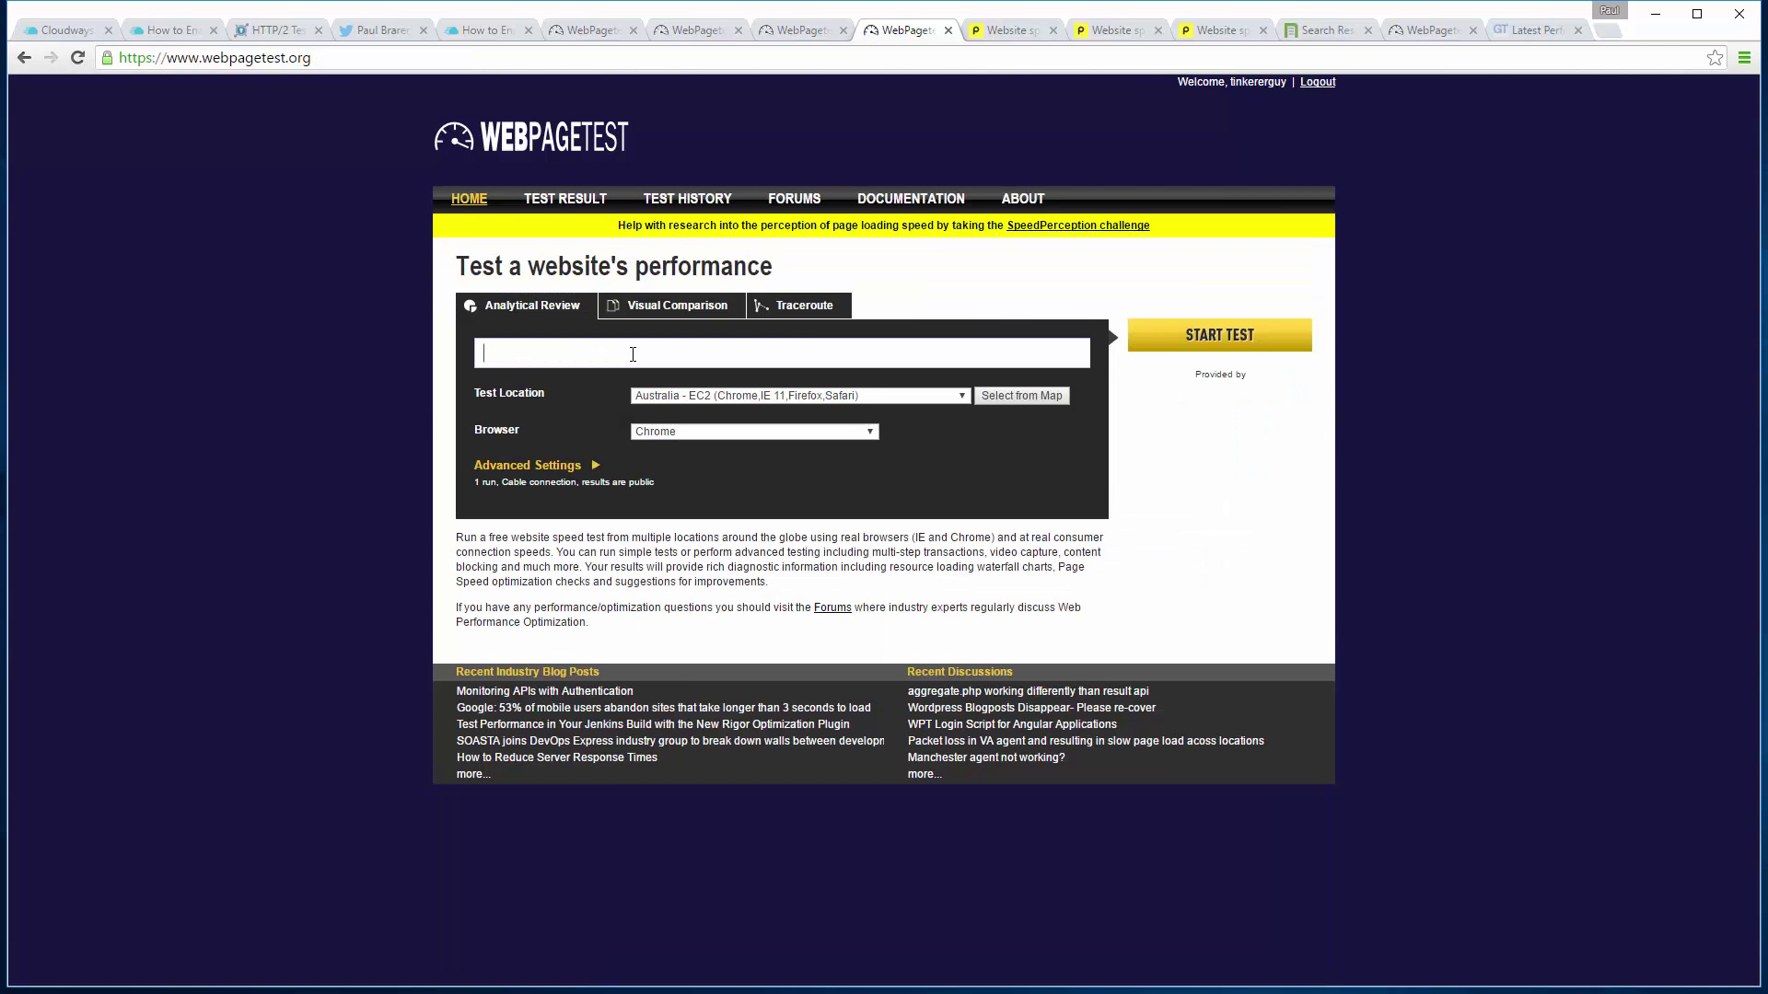
{"action": "key", "text": "ctrl+v"}
{"action": "left_click", "coordinate": [733, 398]}
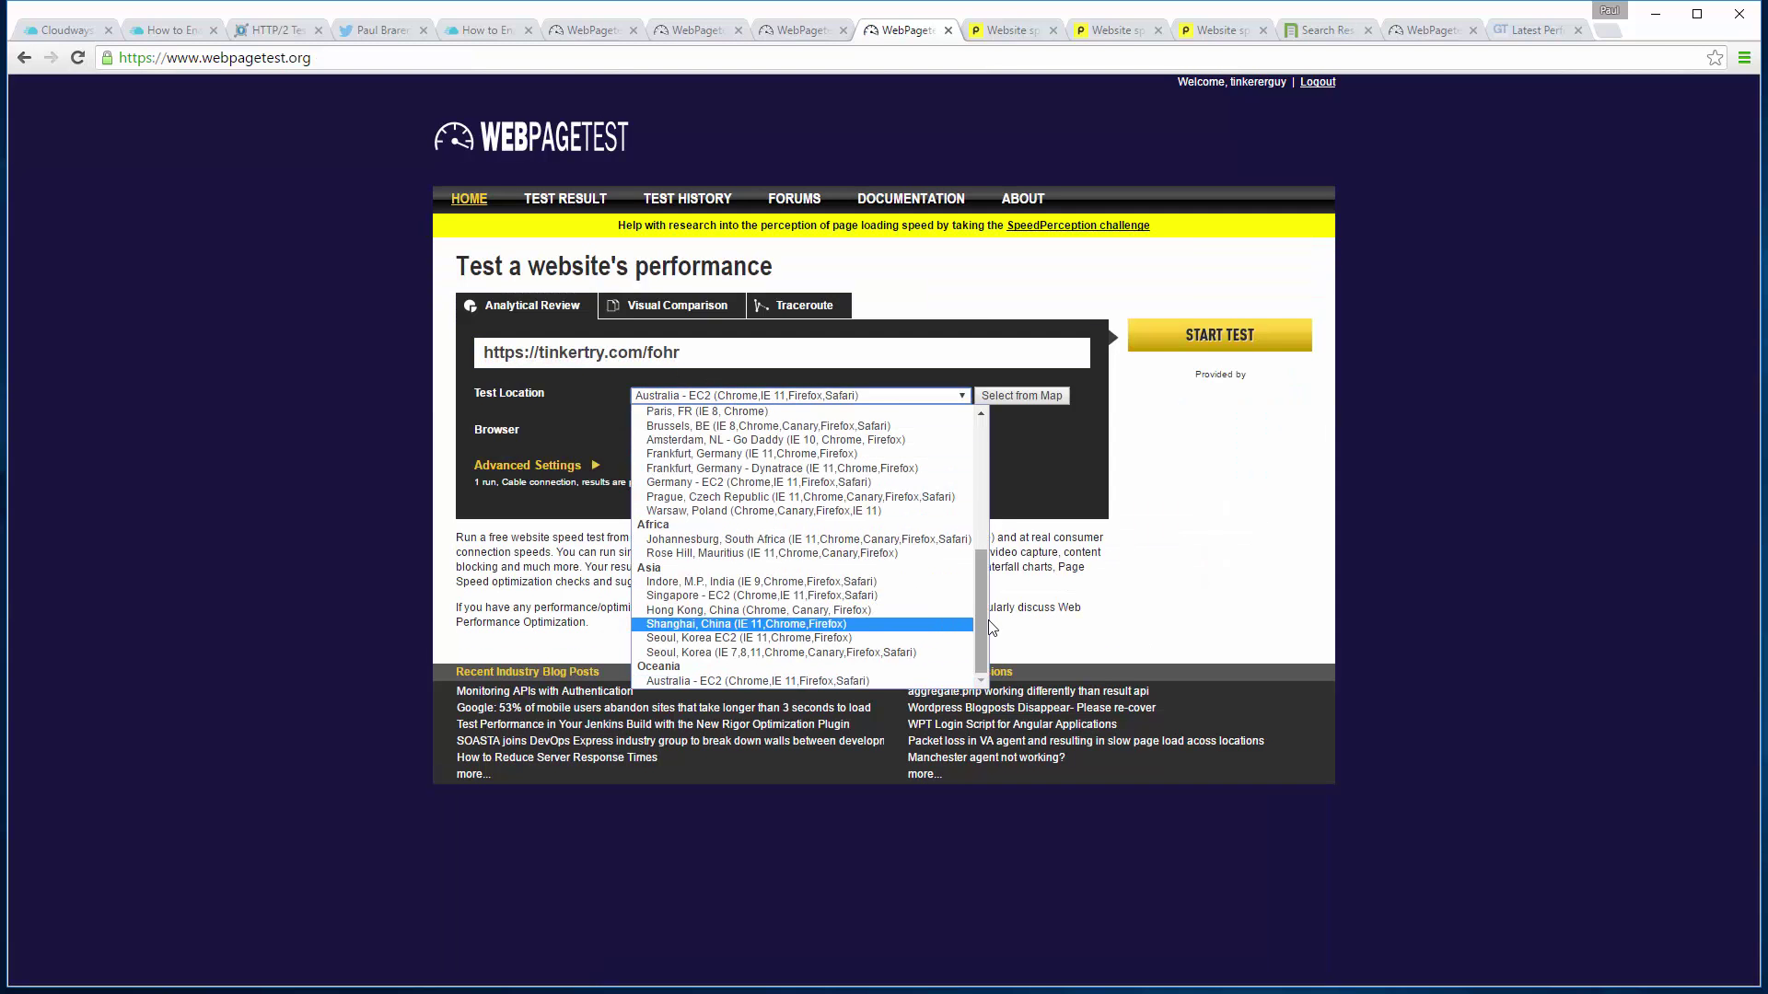
{"action": "left_click_drag", "start_coordinate": [982, 624], "coordinate": [1011, 508]}
{"action": "left_click", "coordinate": [797, 468]}
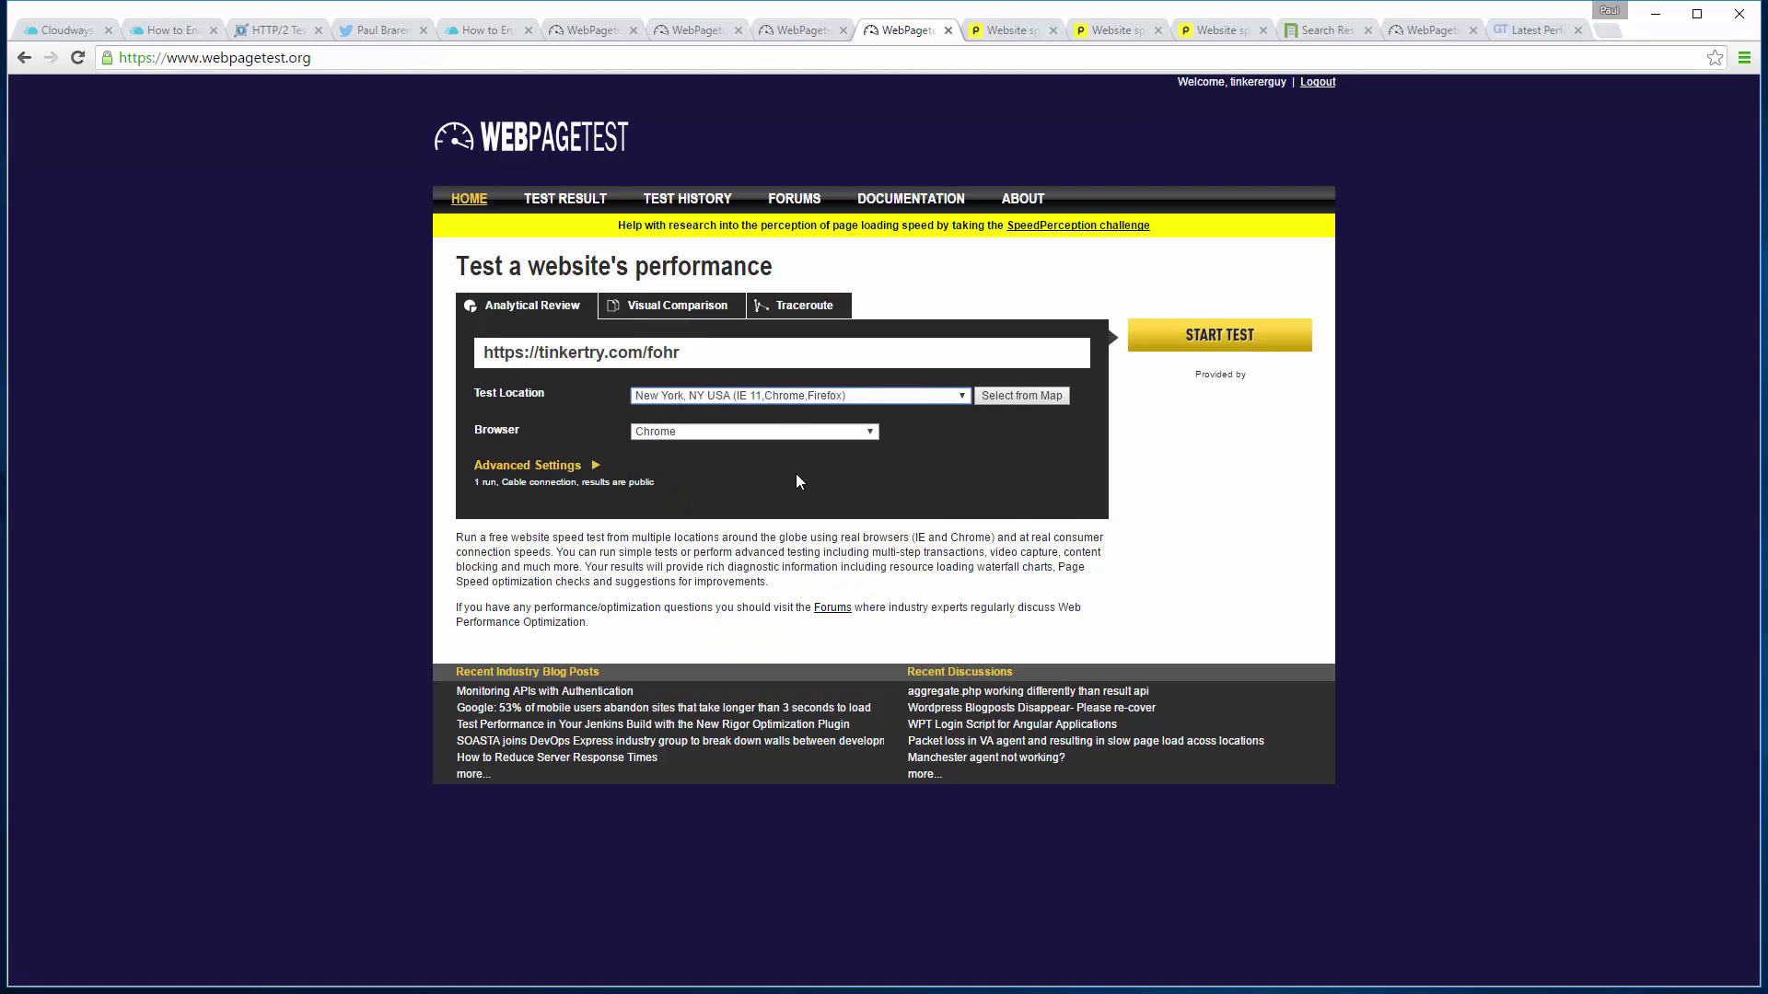
Open the June Chrome HTTP/2 test's details from the filmstrip comparison to check its location, browser and connection
{"action": "left_click", "coordinate": [1217, 30]}
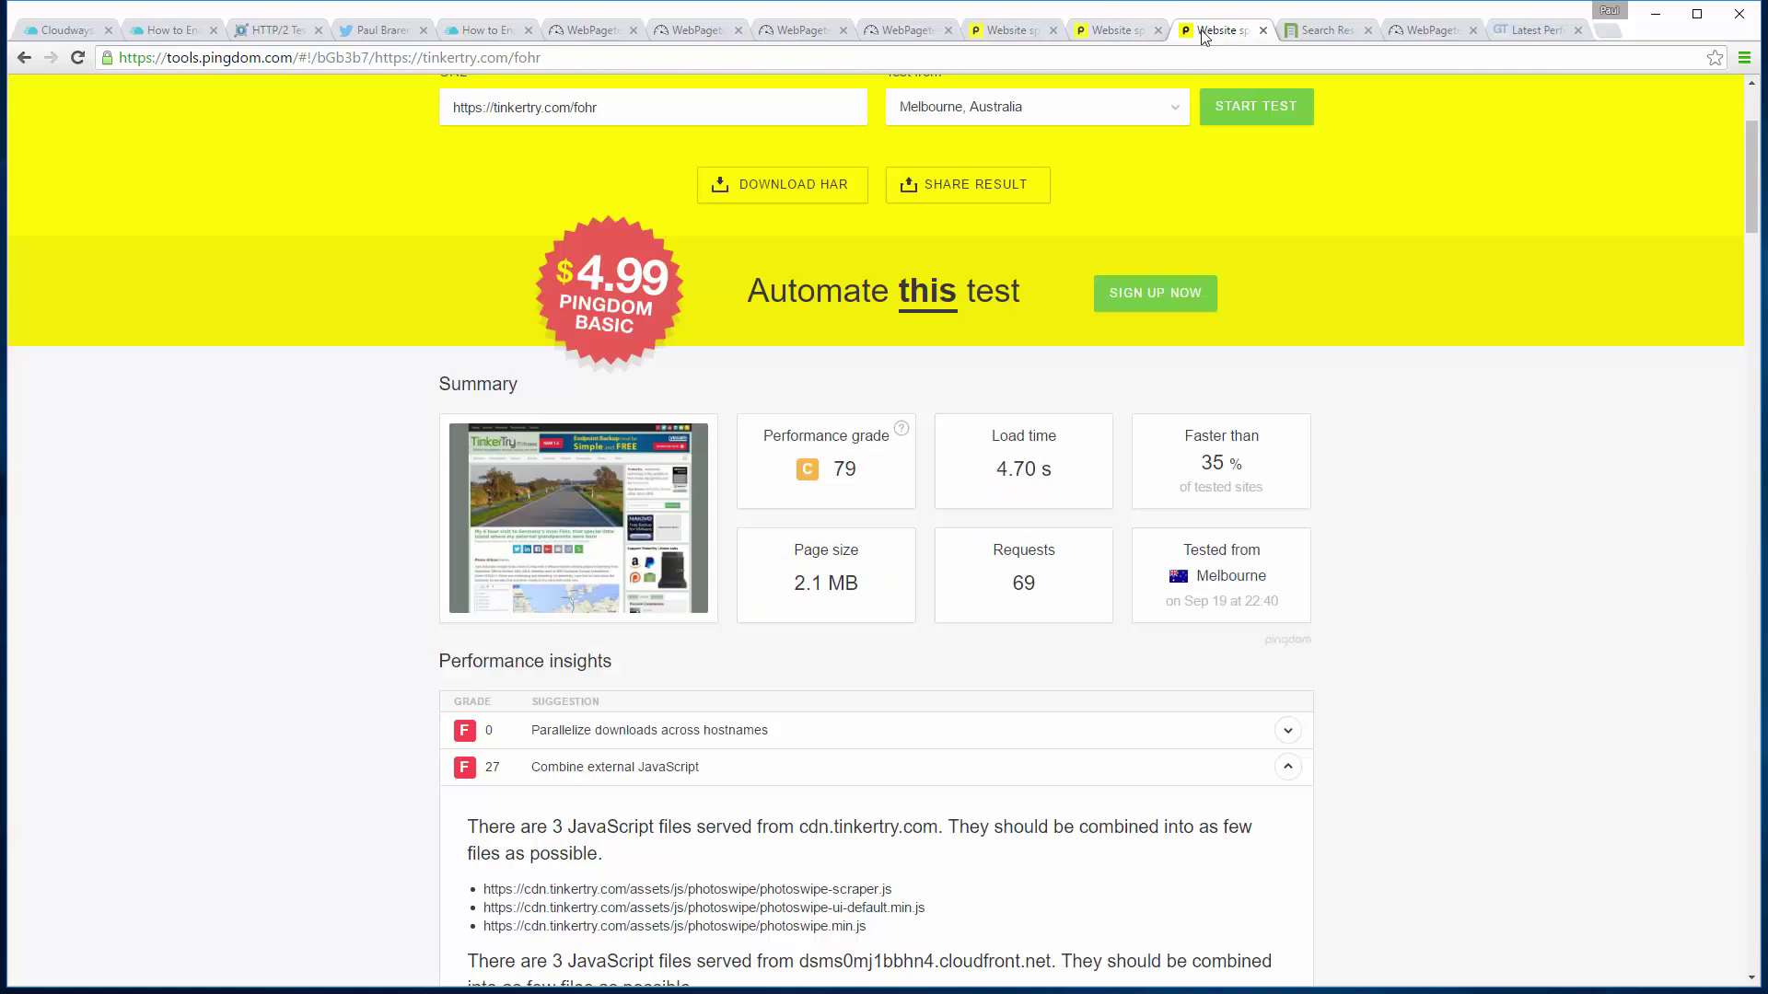
{"action": "left_click", "coordinate": [910, 30]}
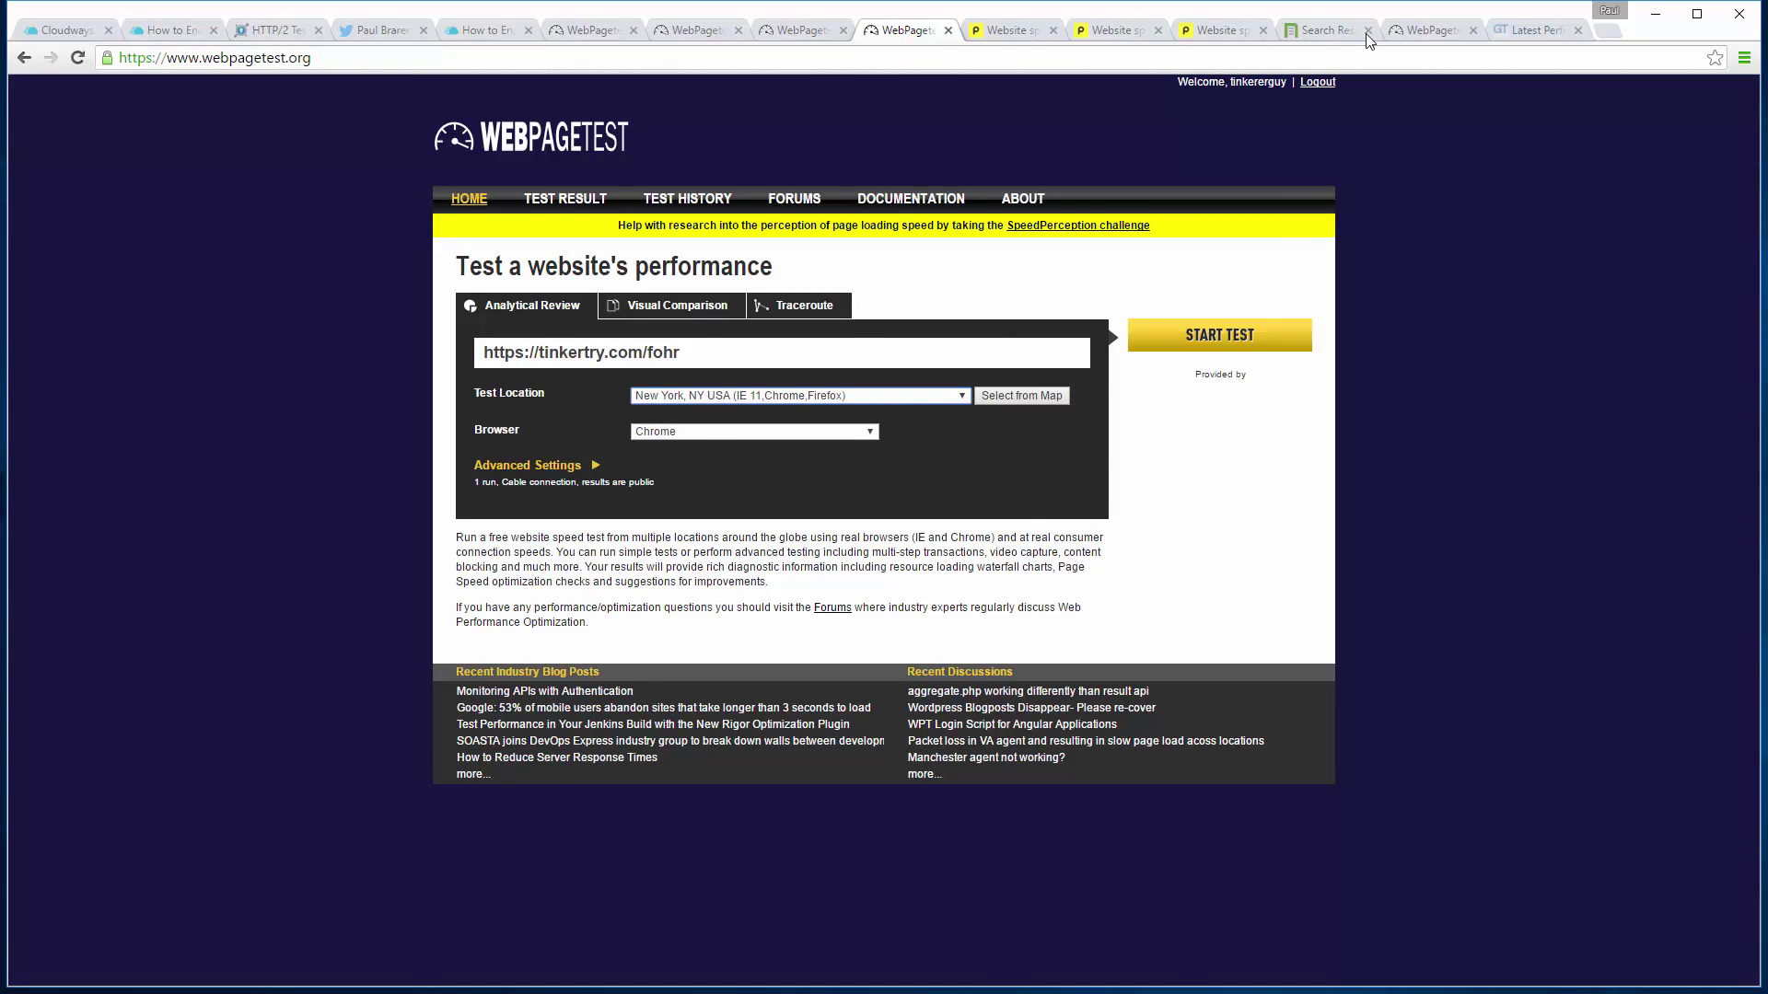
{"action": "left_click", "coordinate": [1415, 31]}
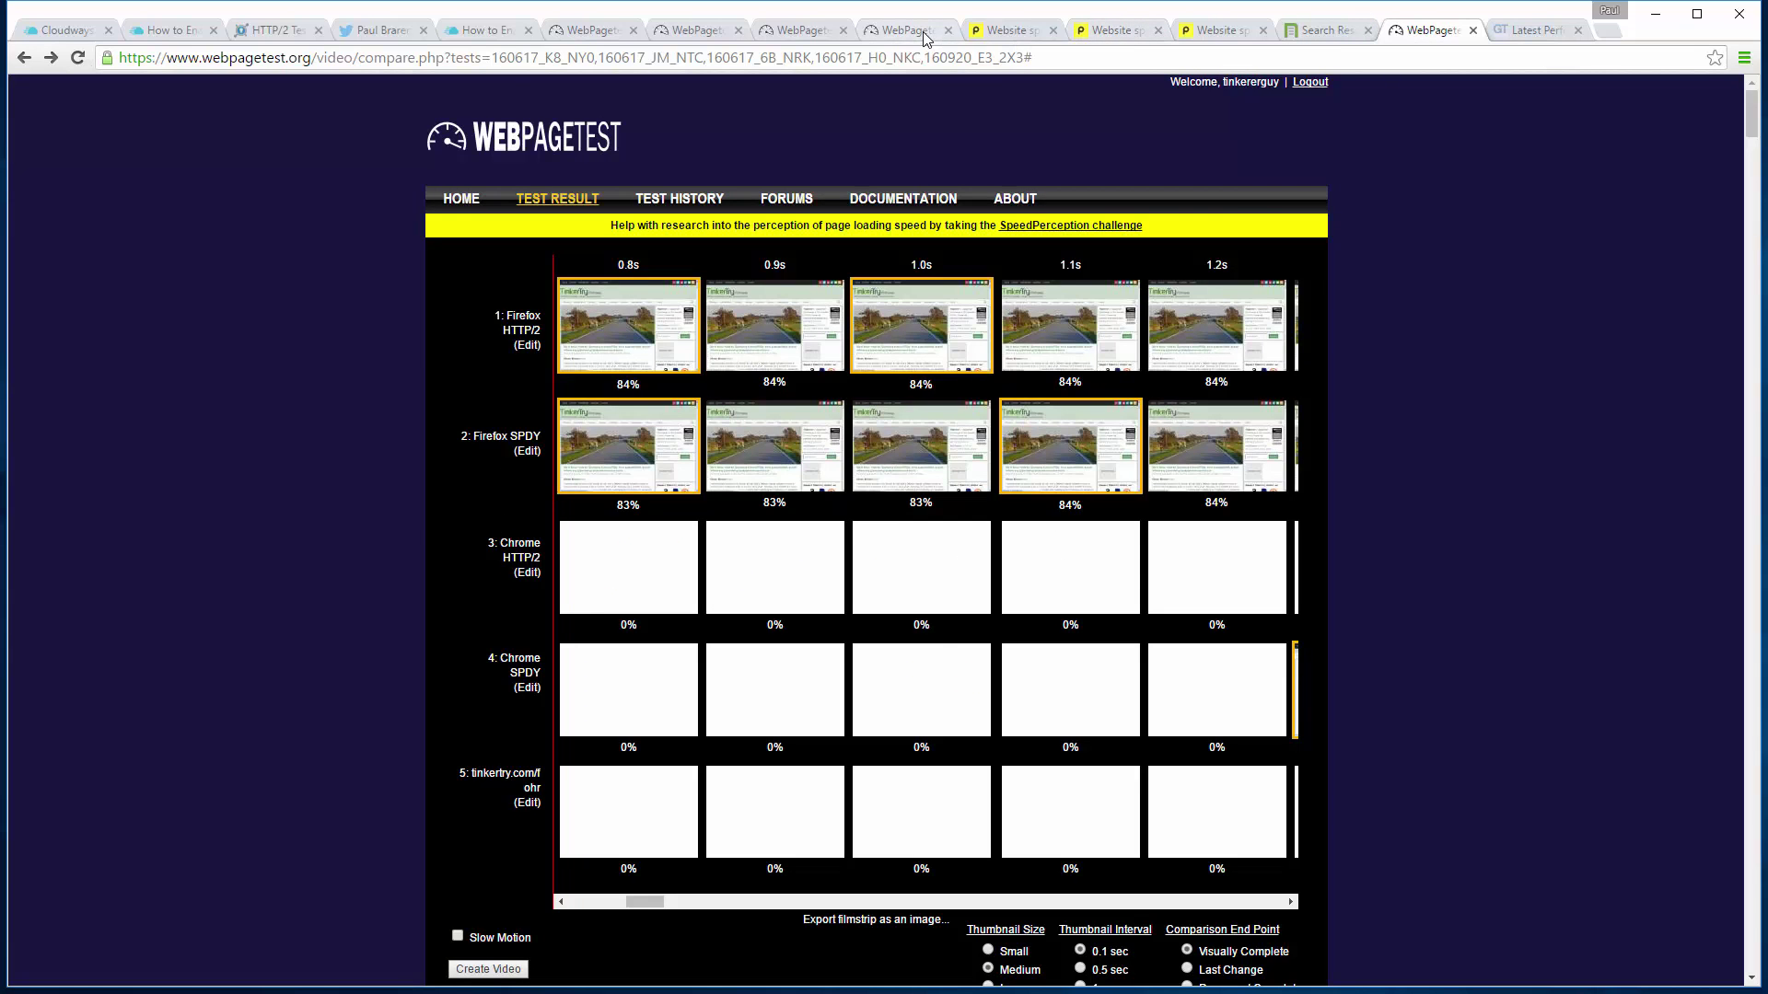
{"action": "left_click", "coordinate": [526, 546]}
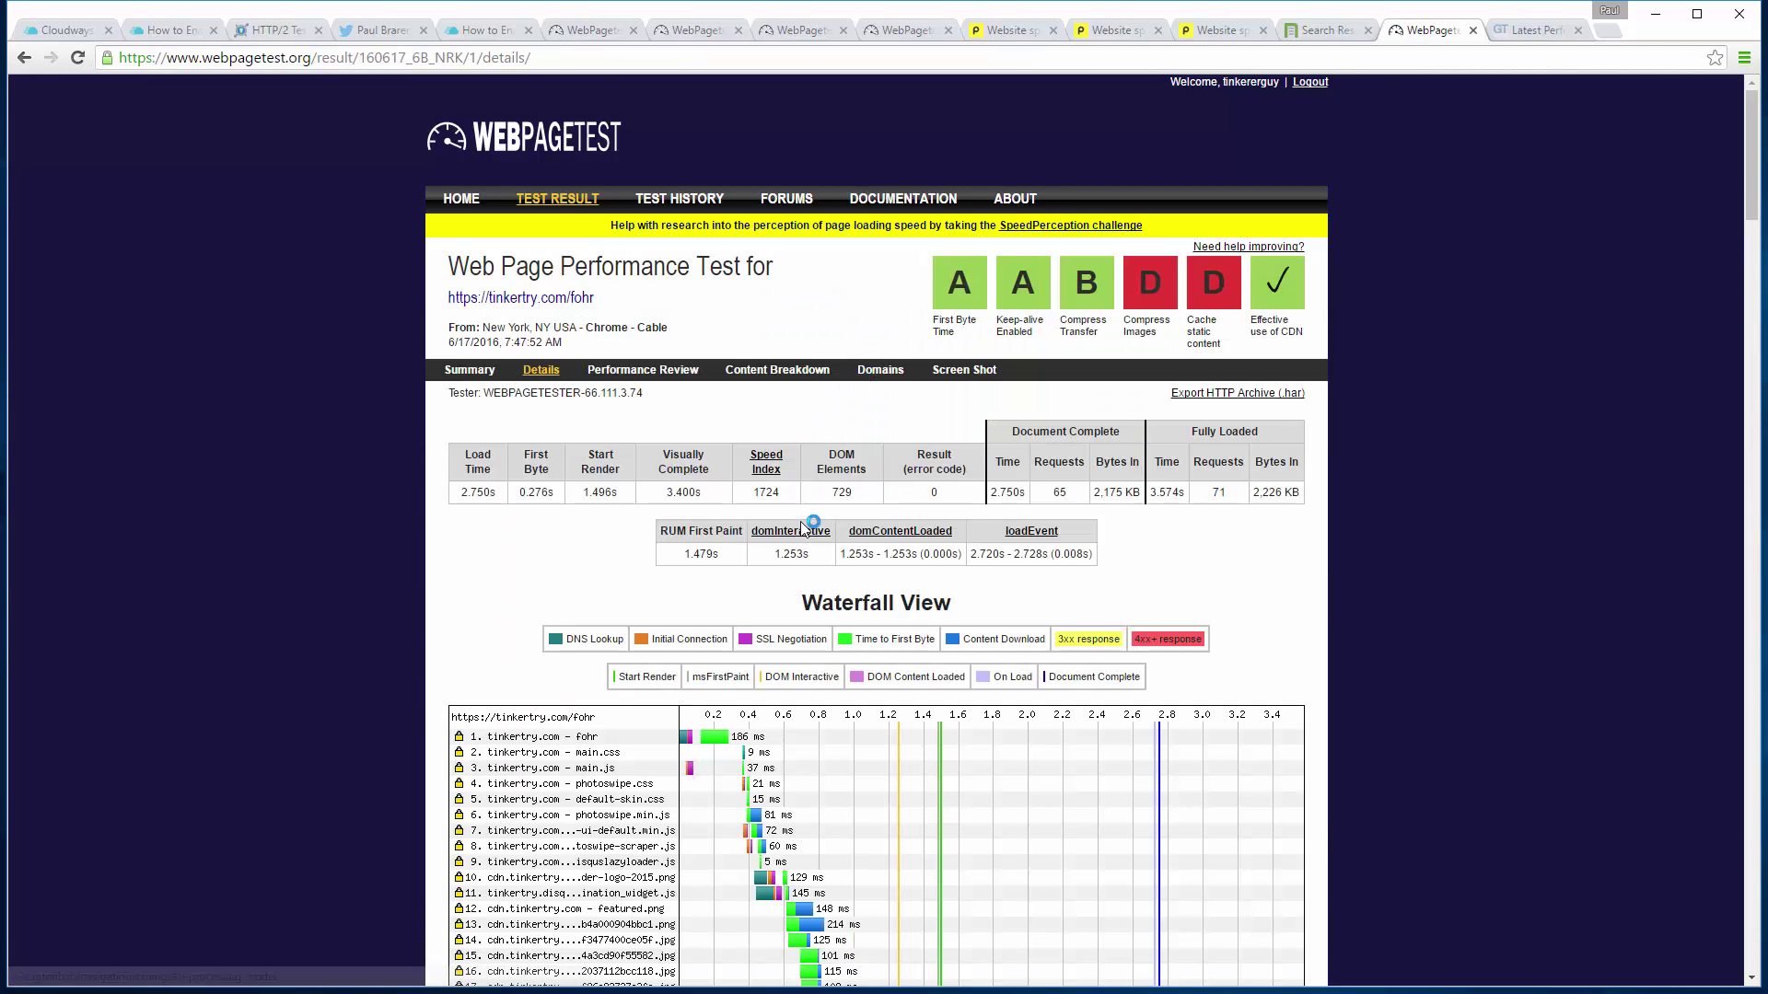
{"action": "left_click", "coordinate": [915, 29]}
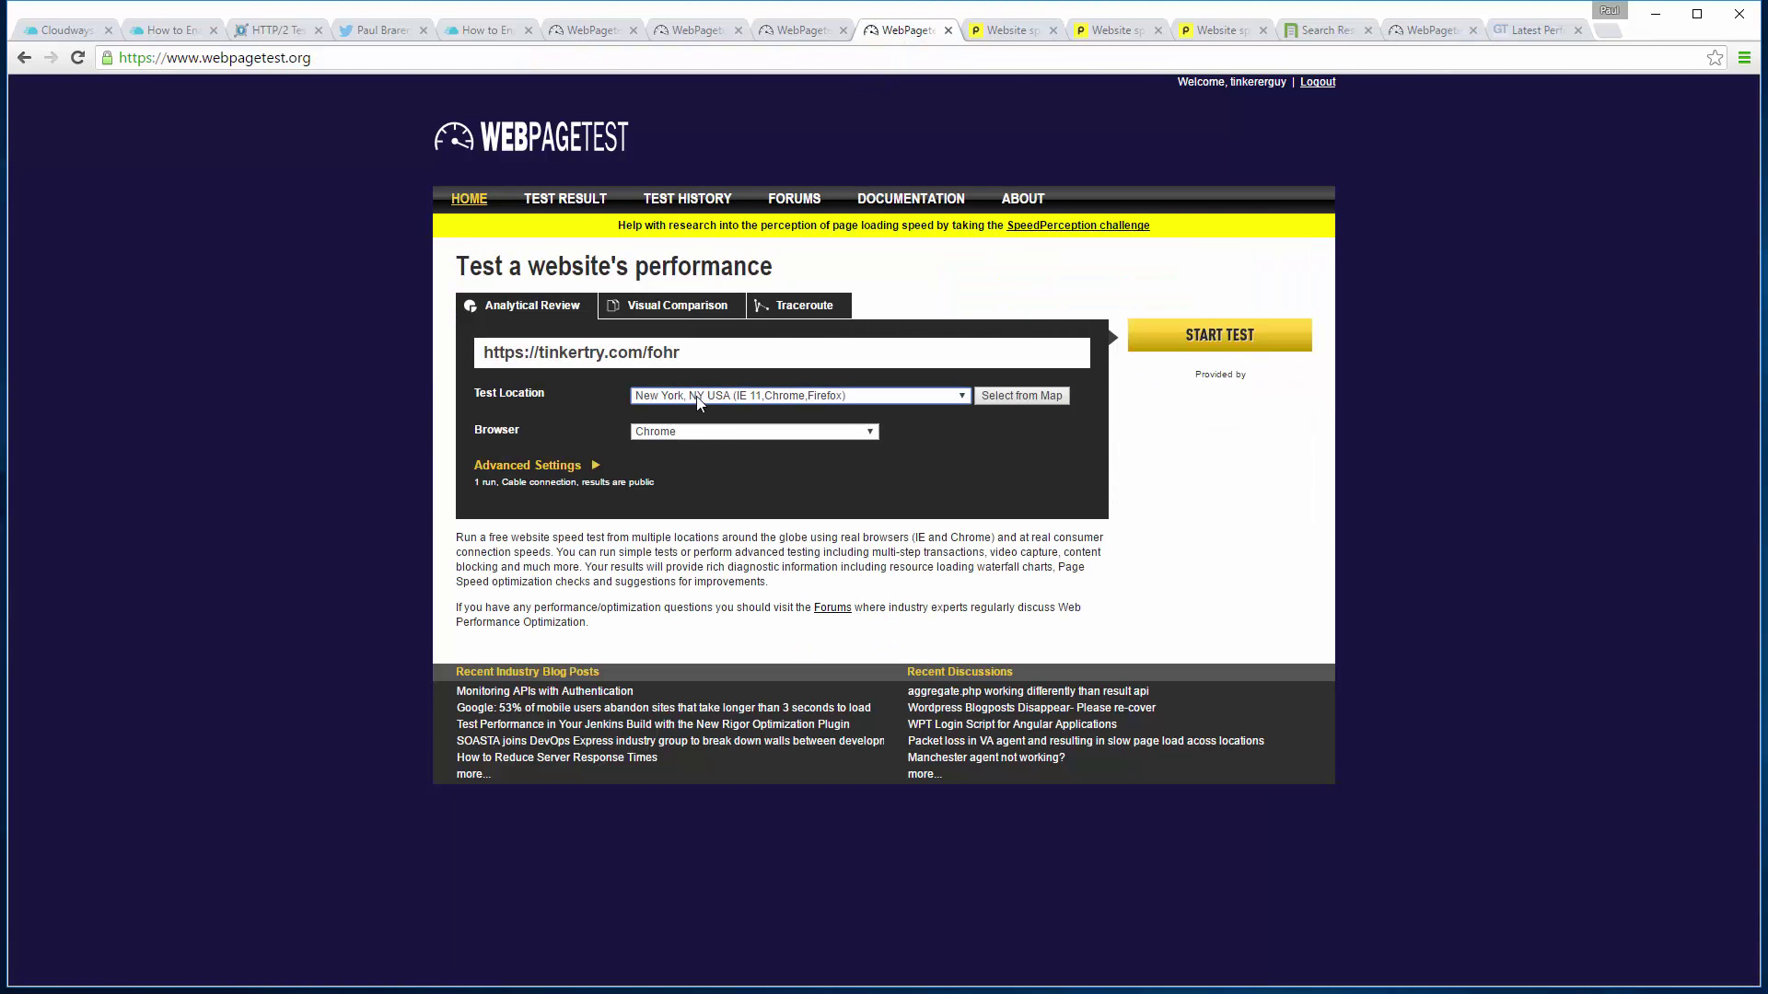
{"action": "left_click", "coordinate": [1262, 340]}
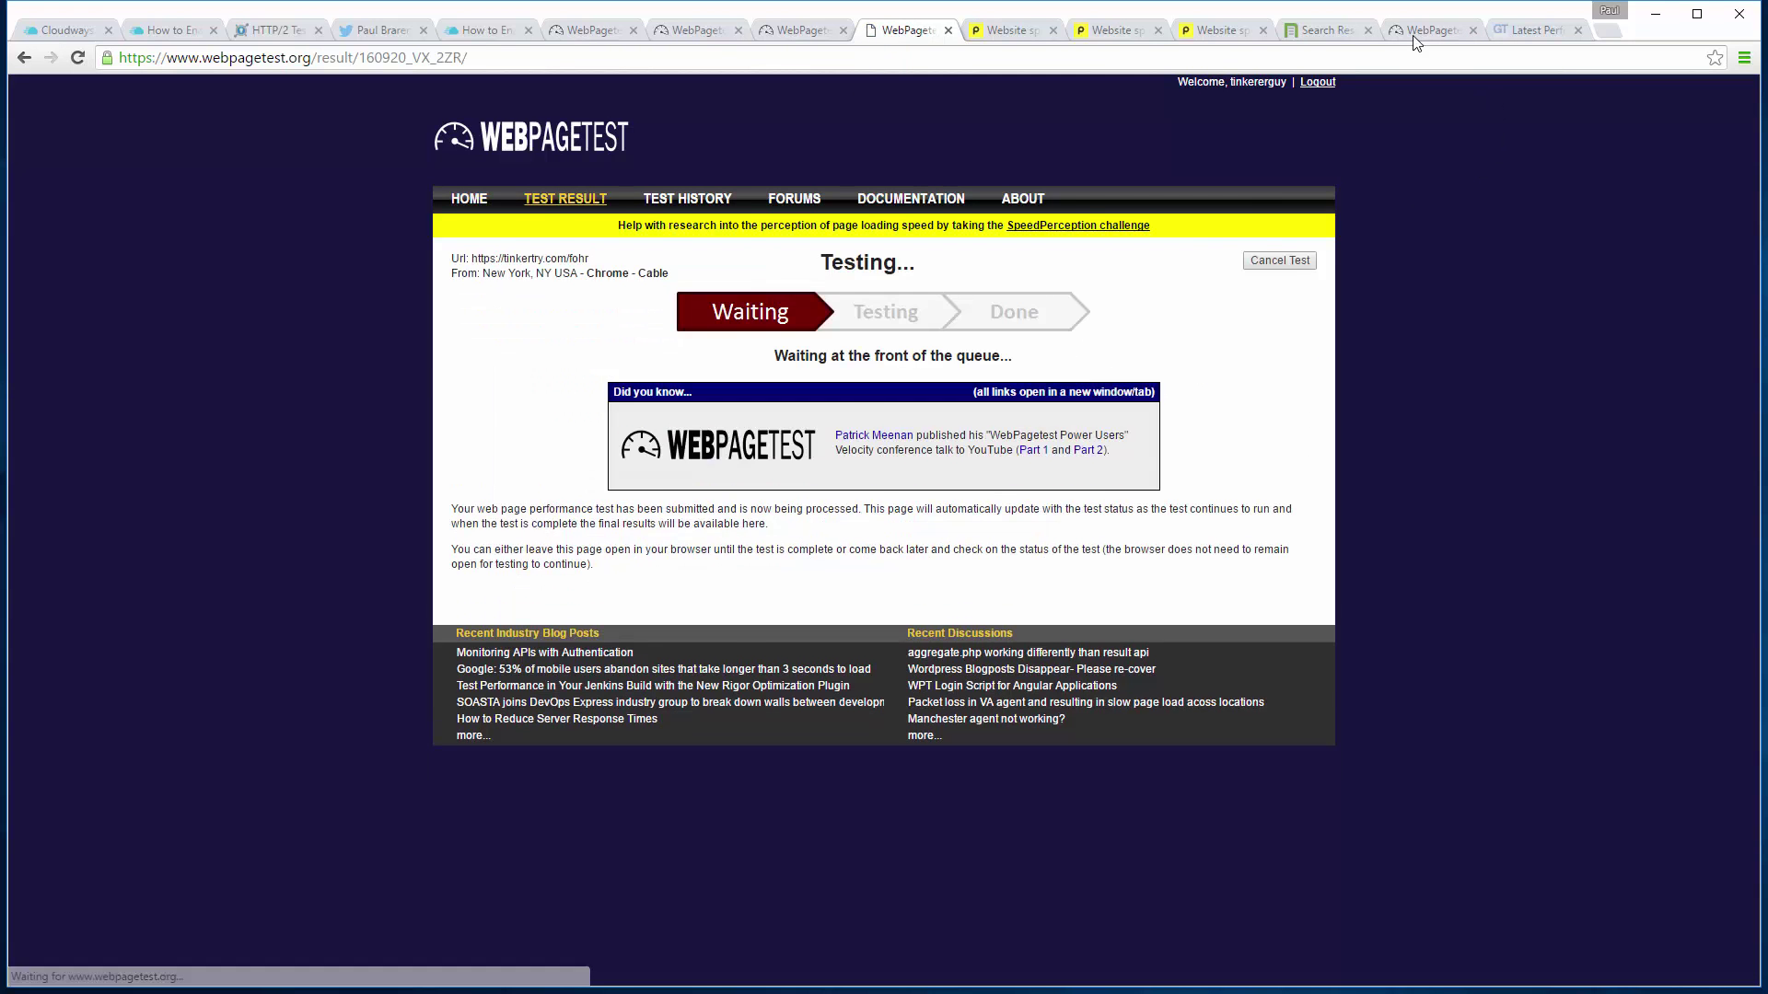
{"action": "left_click", "coordinate": [1427, 29]}
{"action": "left_click", "coordinate": [1530, 31]}
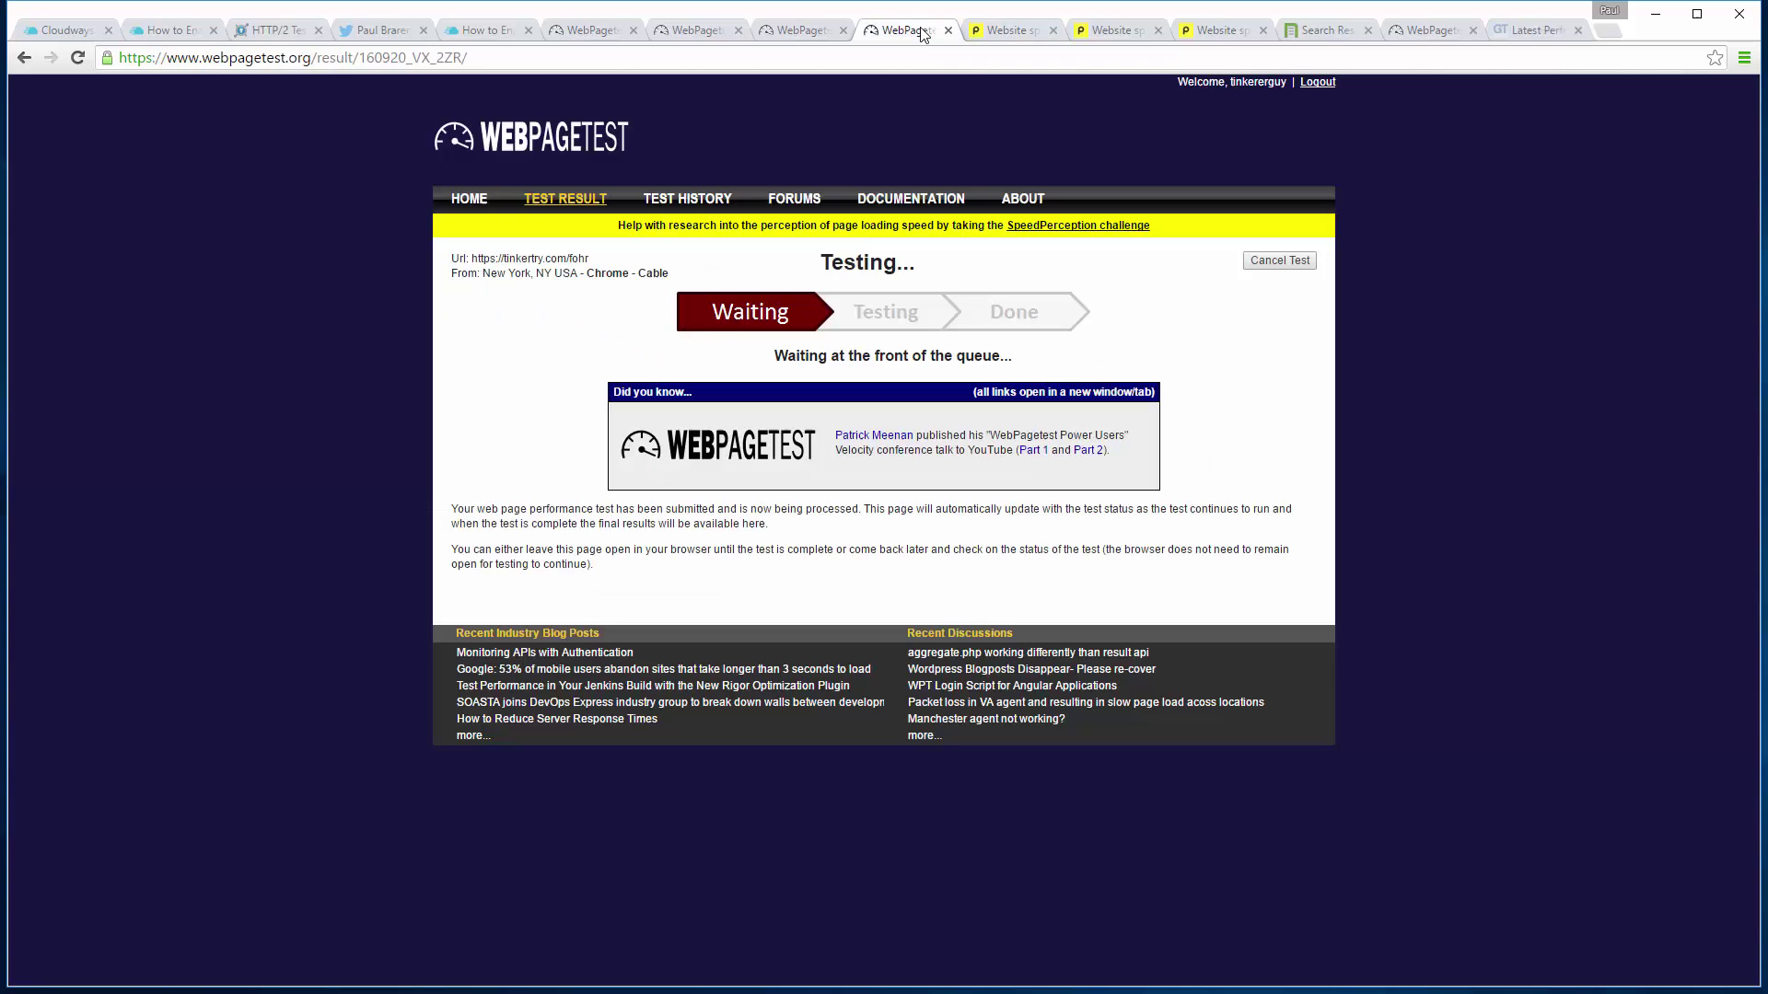
{"action": "left_click", "coordinate": [918, 32]}
Remove the Australian test ",160920_E3_2X3#" from the end of the comparison URL and load the four-test filmstrip comparison
{"action": "left_click", "coordinate": [1427, 30]}
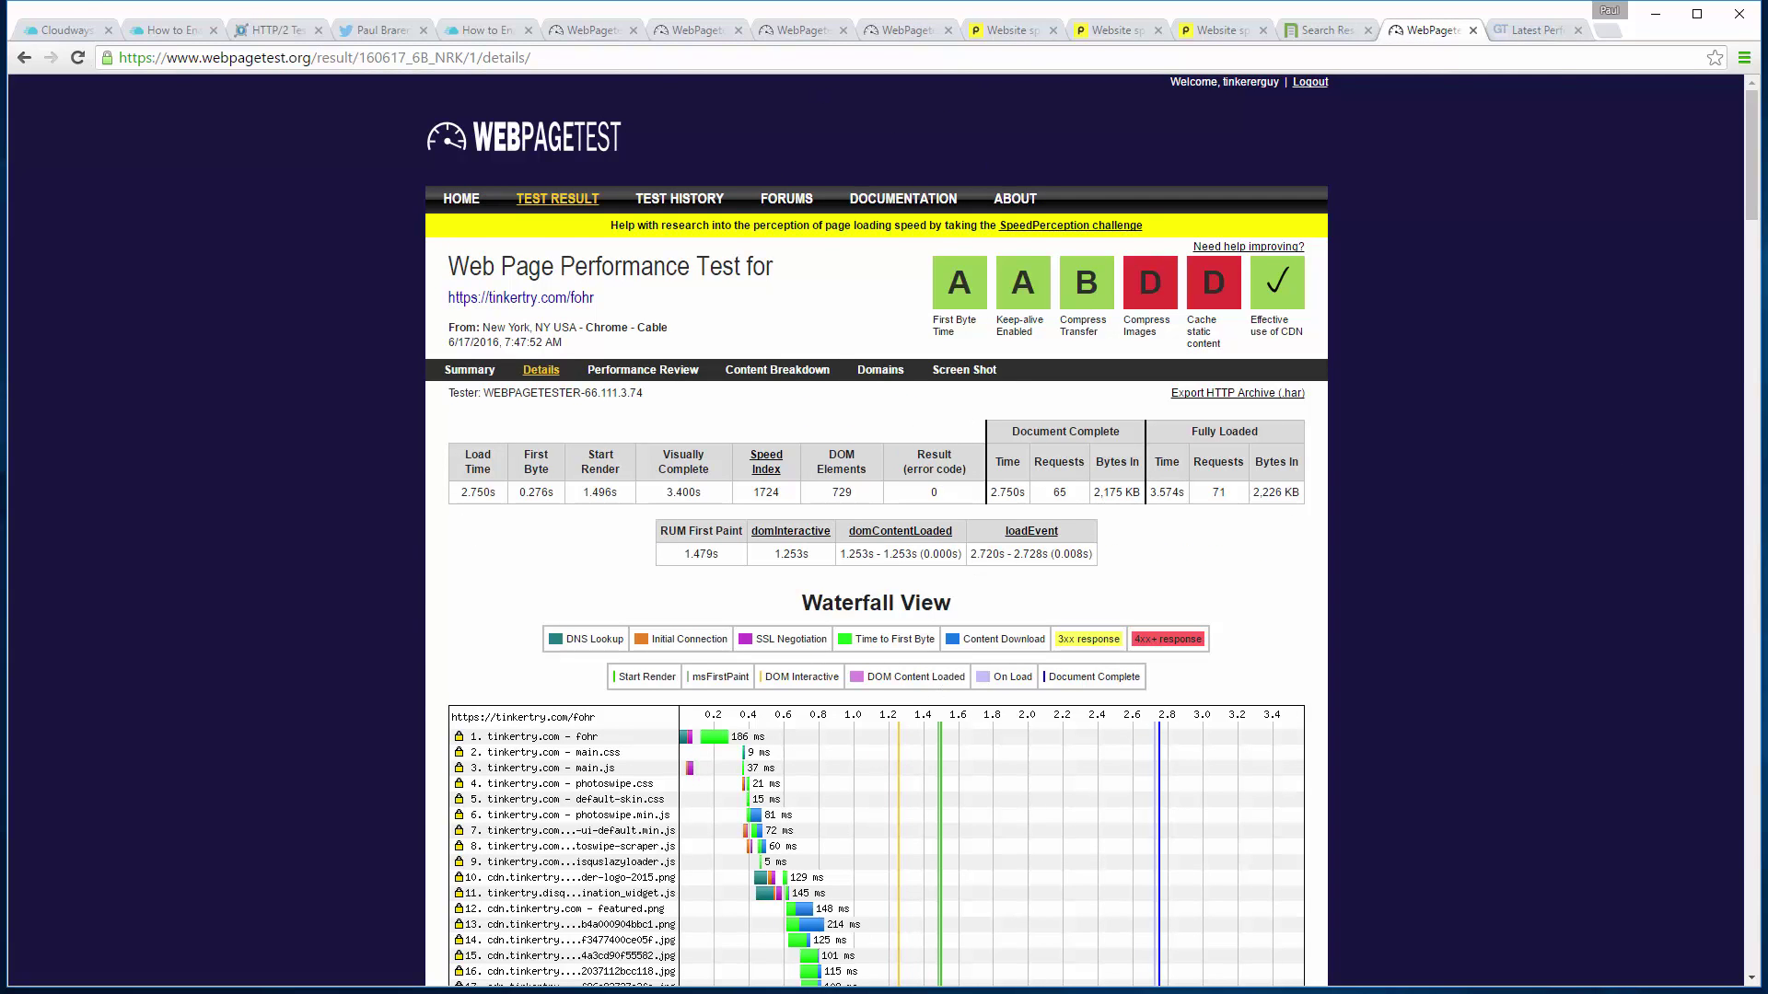
{"action": "left_click", "coordinate": [24, 57]}
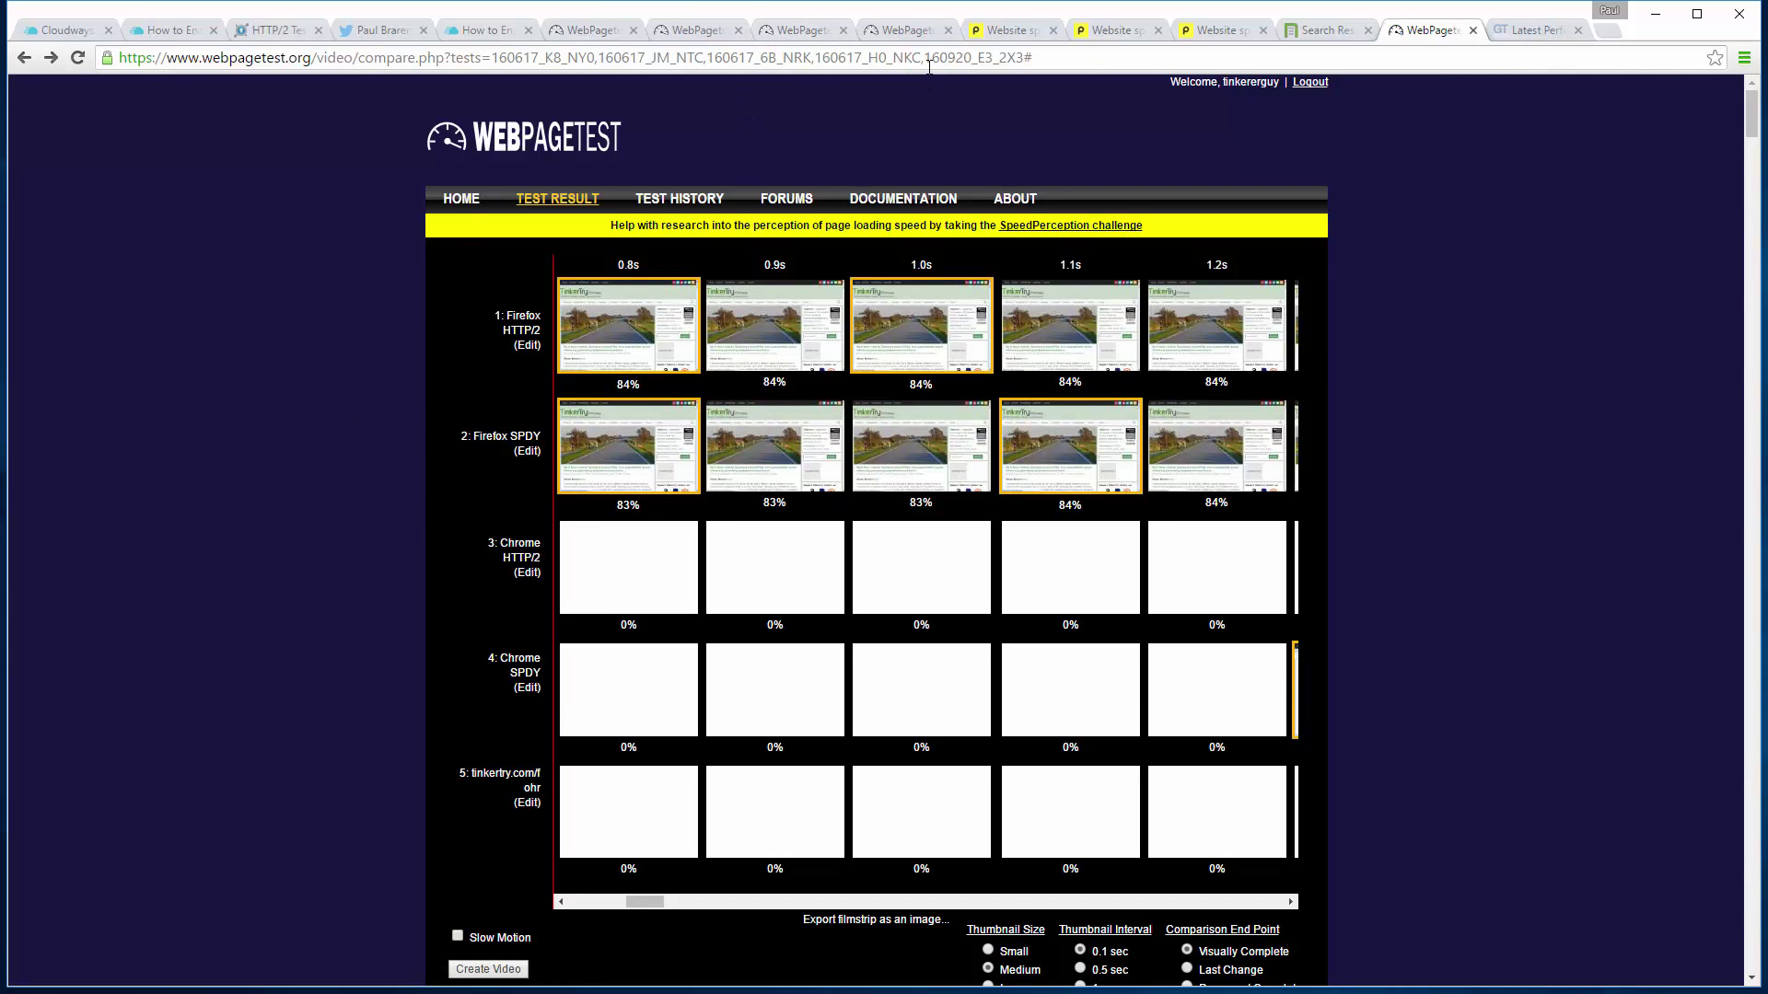
{"action": "left_click_drag", "start_coordinate": [922, 57], "coordinate": [1468, 122]}
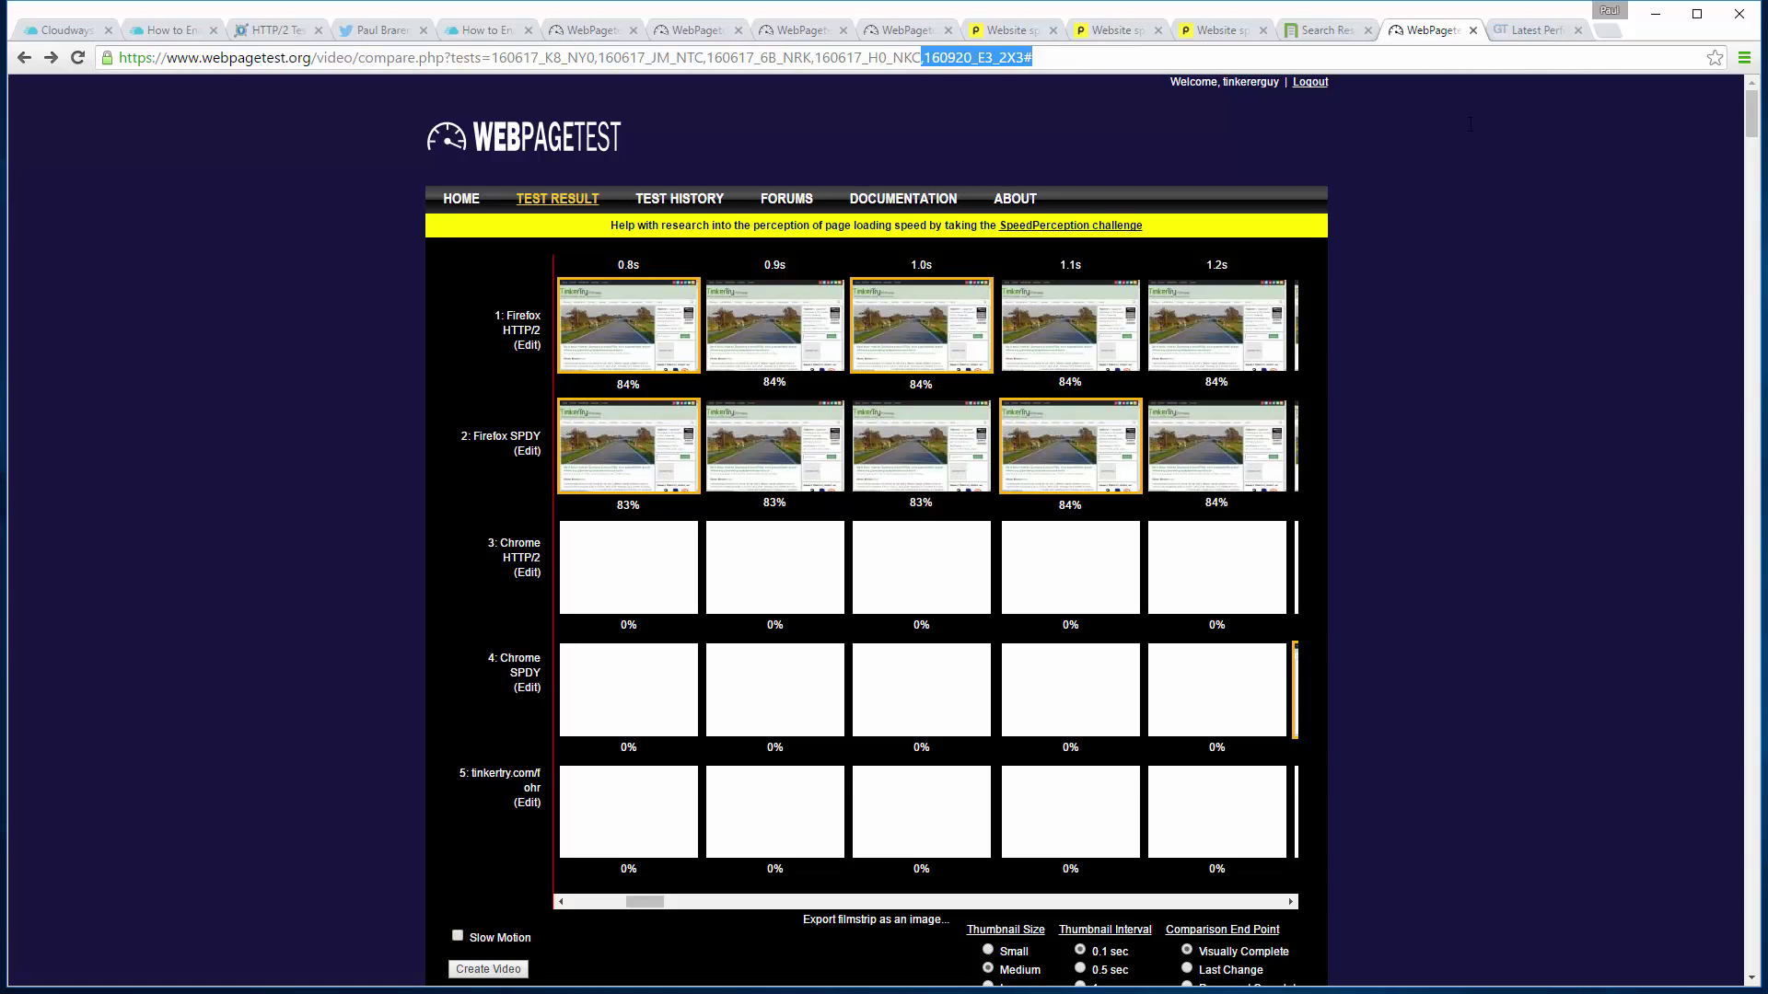
{"action": "key", "text": "Left"}
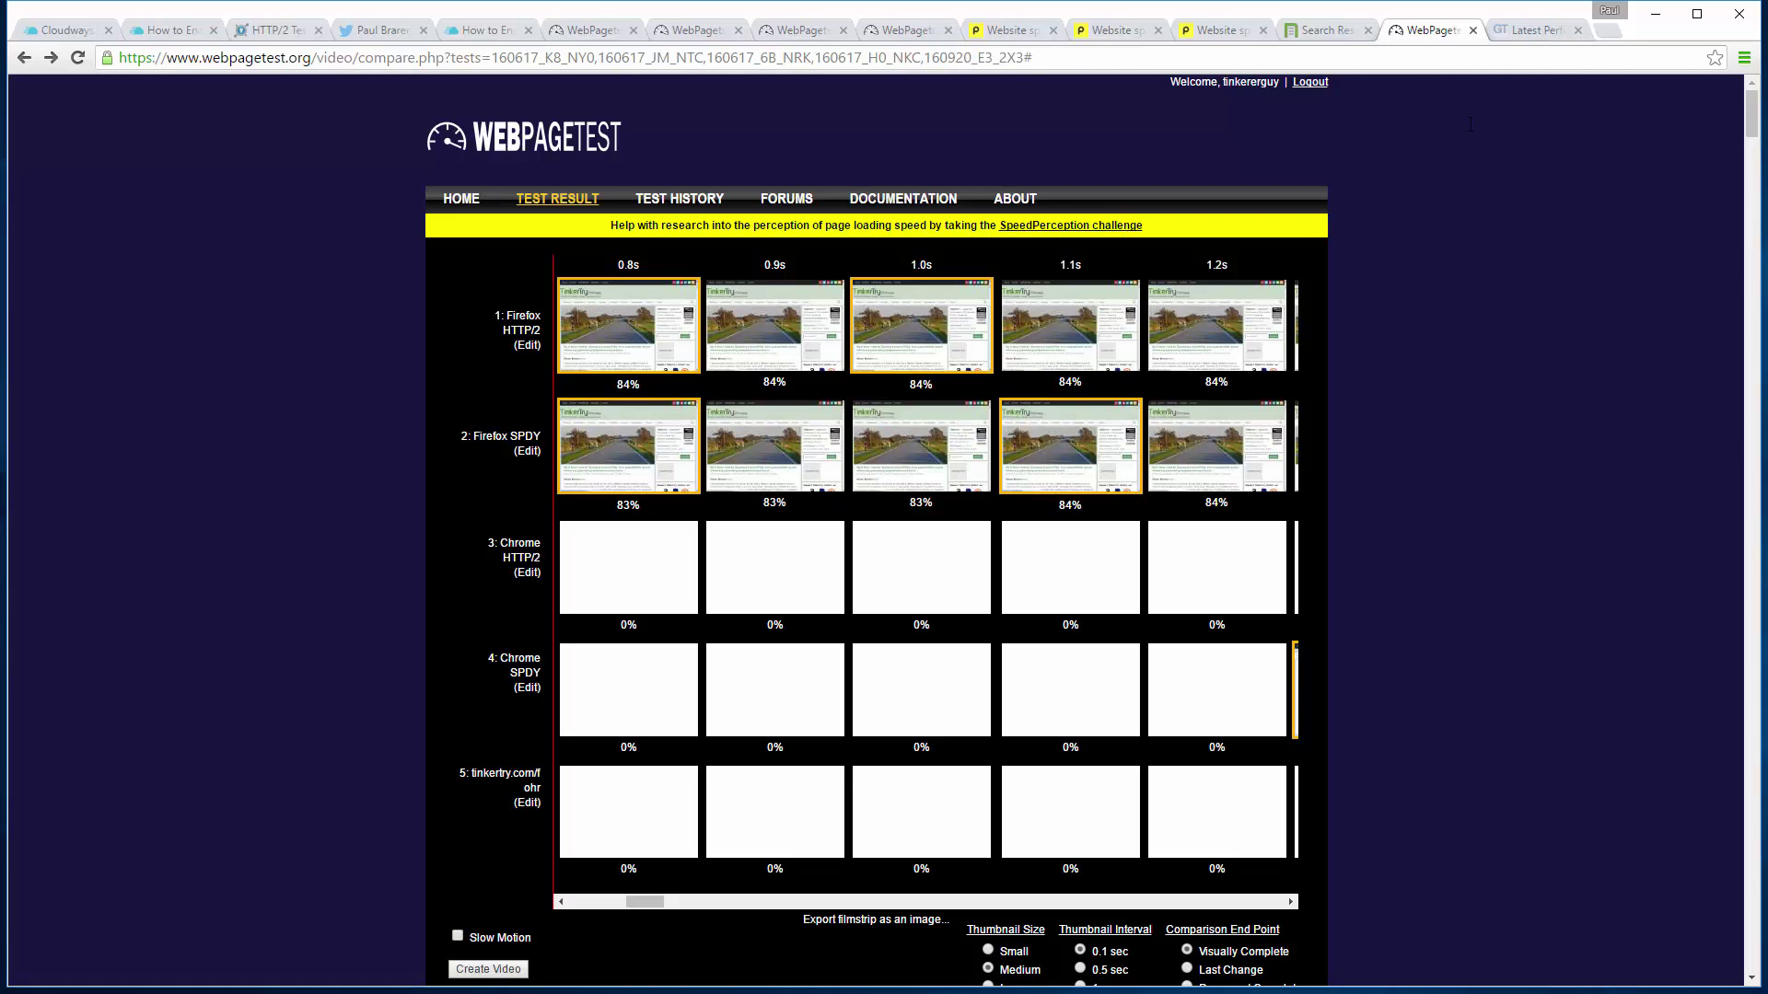
{"action": "key", "text": "Delete"}
{"action": "key", "text": "Delete"}
{"action": "key", "text": "Delete"}
{"action": "key", "text": "Delete"}
{"action": "key", "text": "Delete"}
{"action": "key", "text": "Delete"}
{"action": "key", "text": "Delete"}
{"action": "key", "text": "Delete"}
{"action": "key", "text": "Delete"}
{"action": "key", "text": "Delete"}
{"action": "key", "text": "Delete"}
{"action": "key", "text": "Delete"}
{"action": "key", "text": "Delete"}
{"action": "key", "text": "Delete"}
{"action": "key", "text": "BackSpace"}
{"action": "key", "text": "Return"}
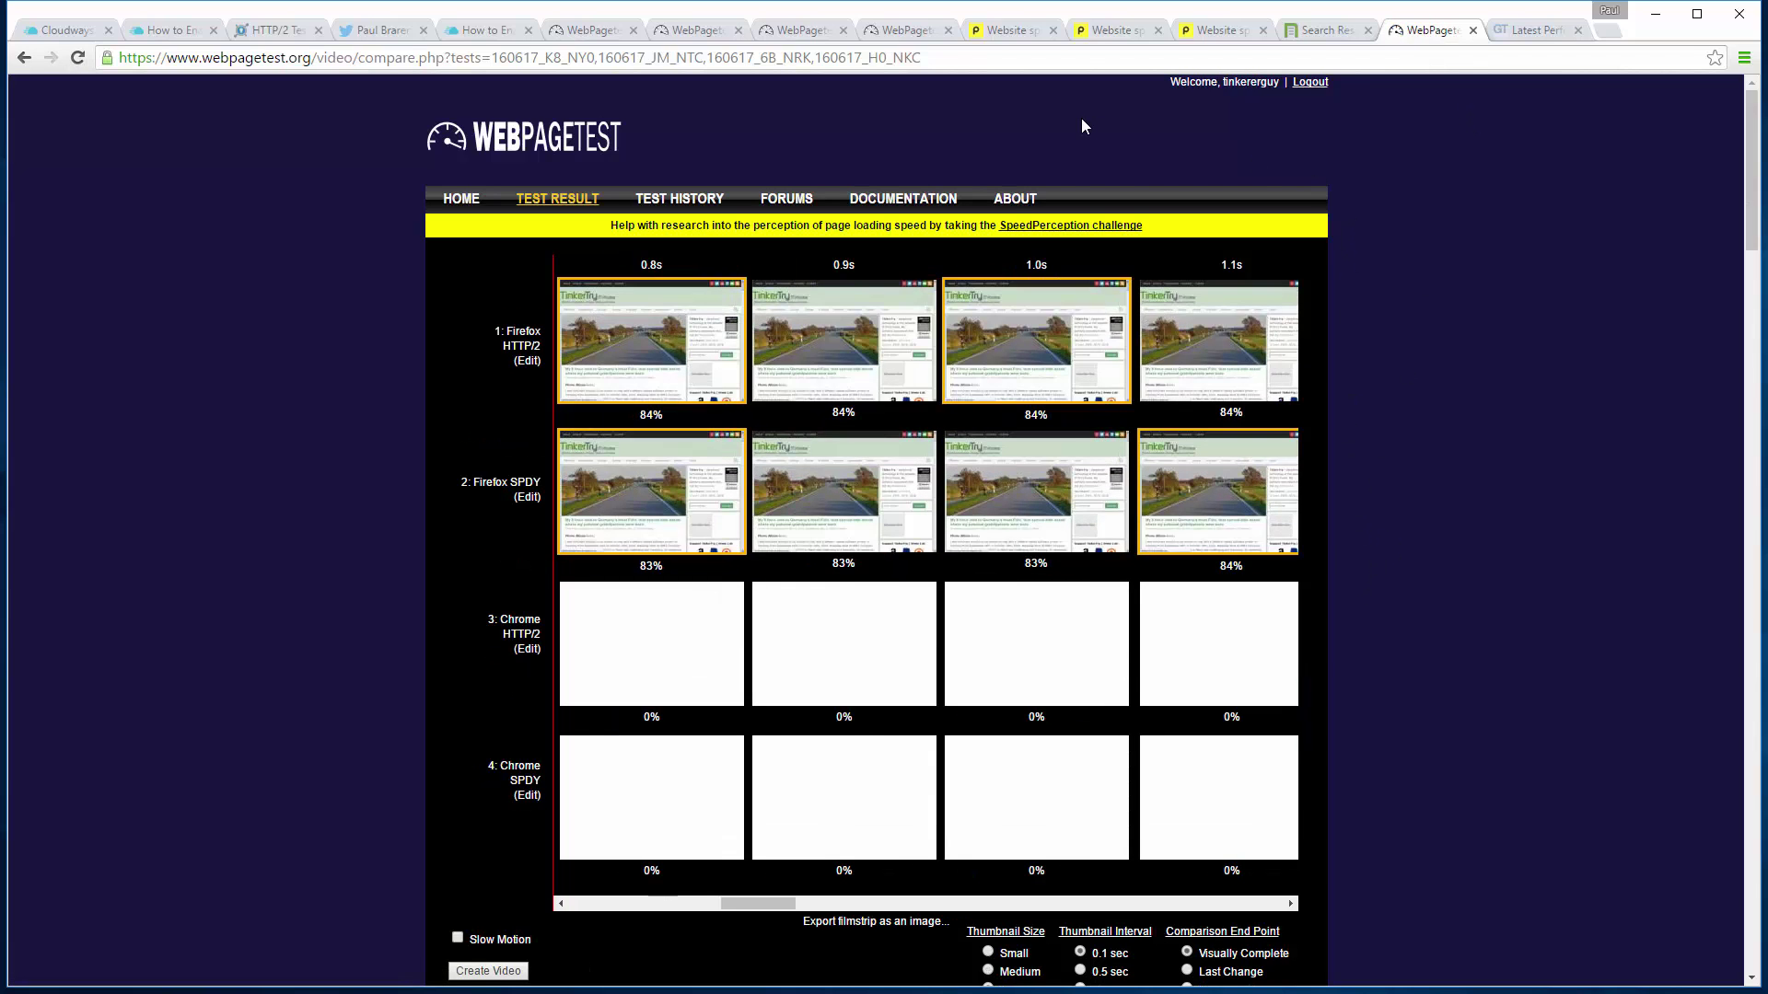
Append the New York test's ID, ",160920_VX_2ZR", to the WebPagetest comparison URL and load it
{"action": "left_click", "coordinate": [876, 39]}
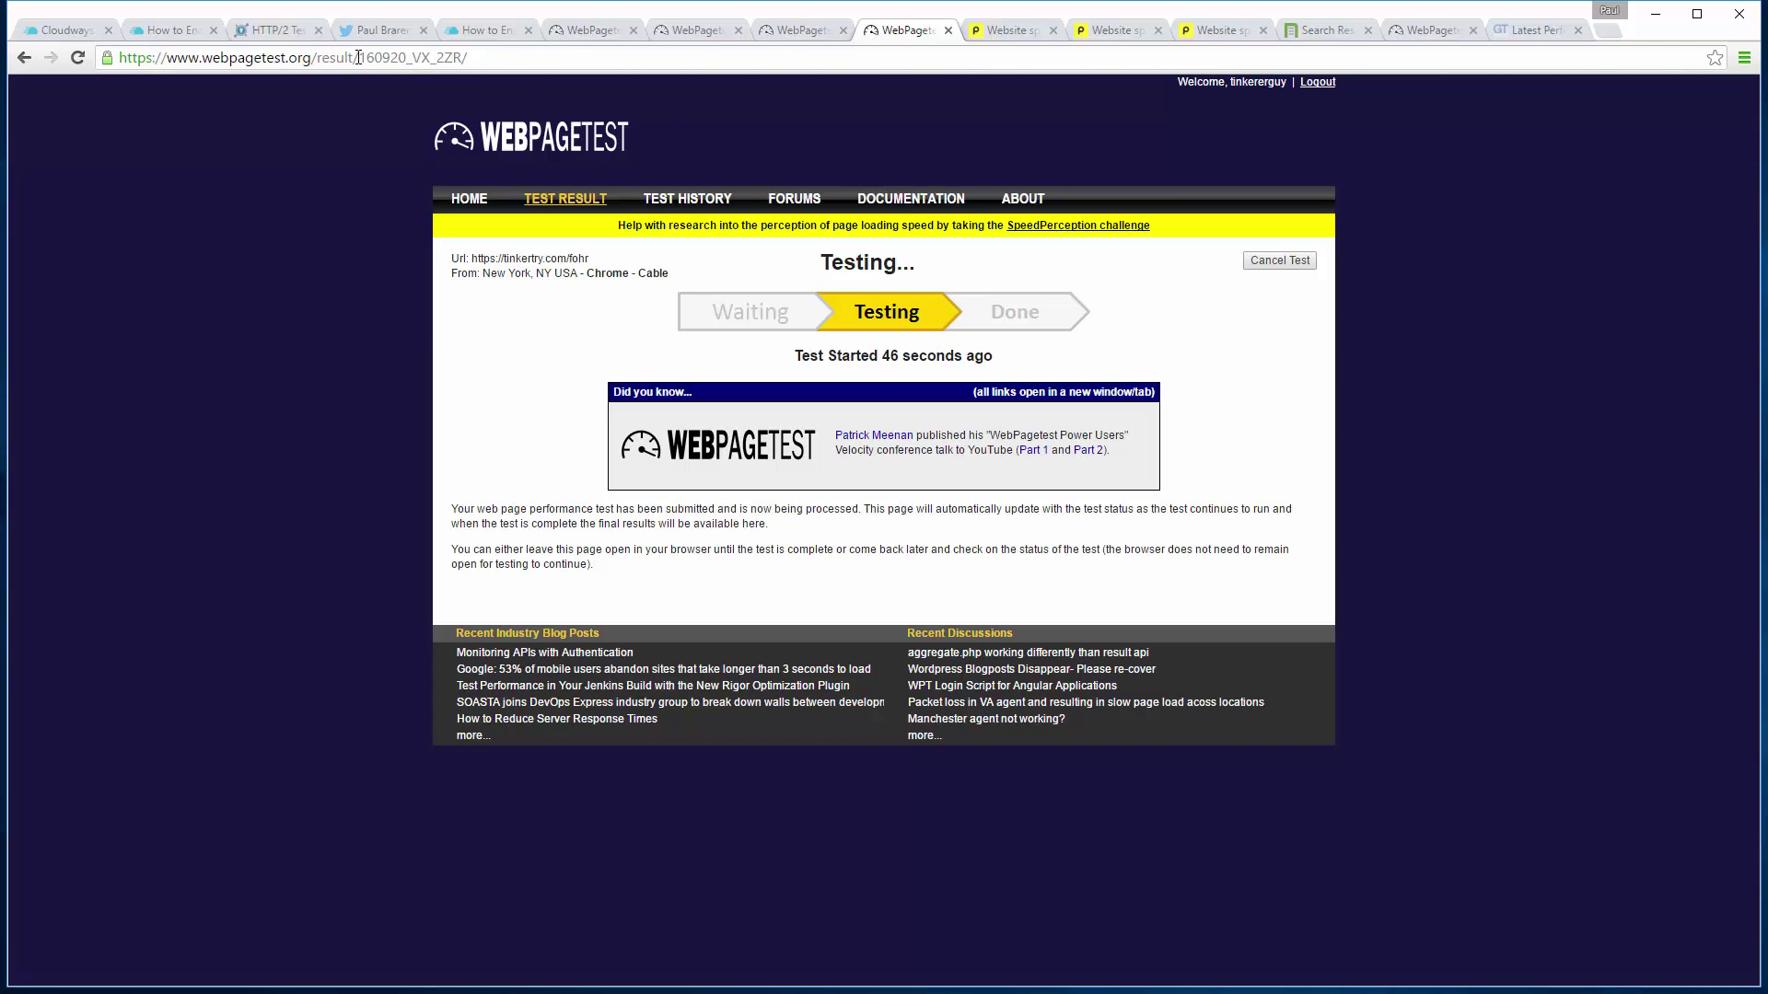
{"action": "left_click_drag", "start_coordinate": [361, 57], "coordinate": [460, 55]}
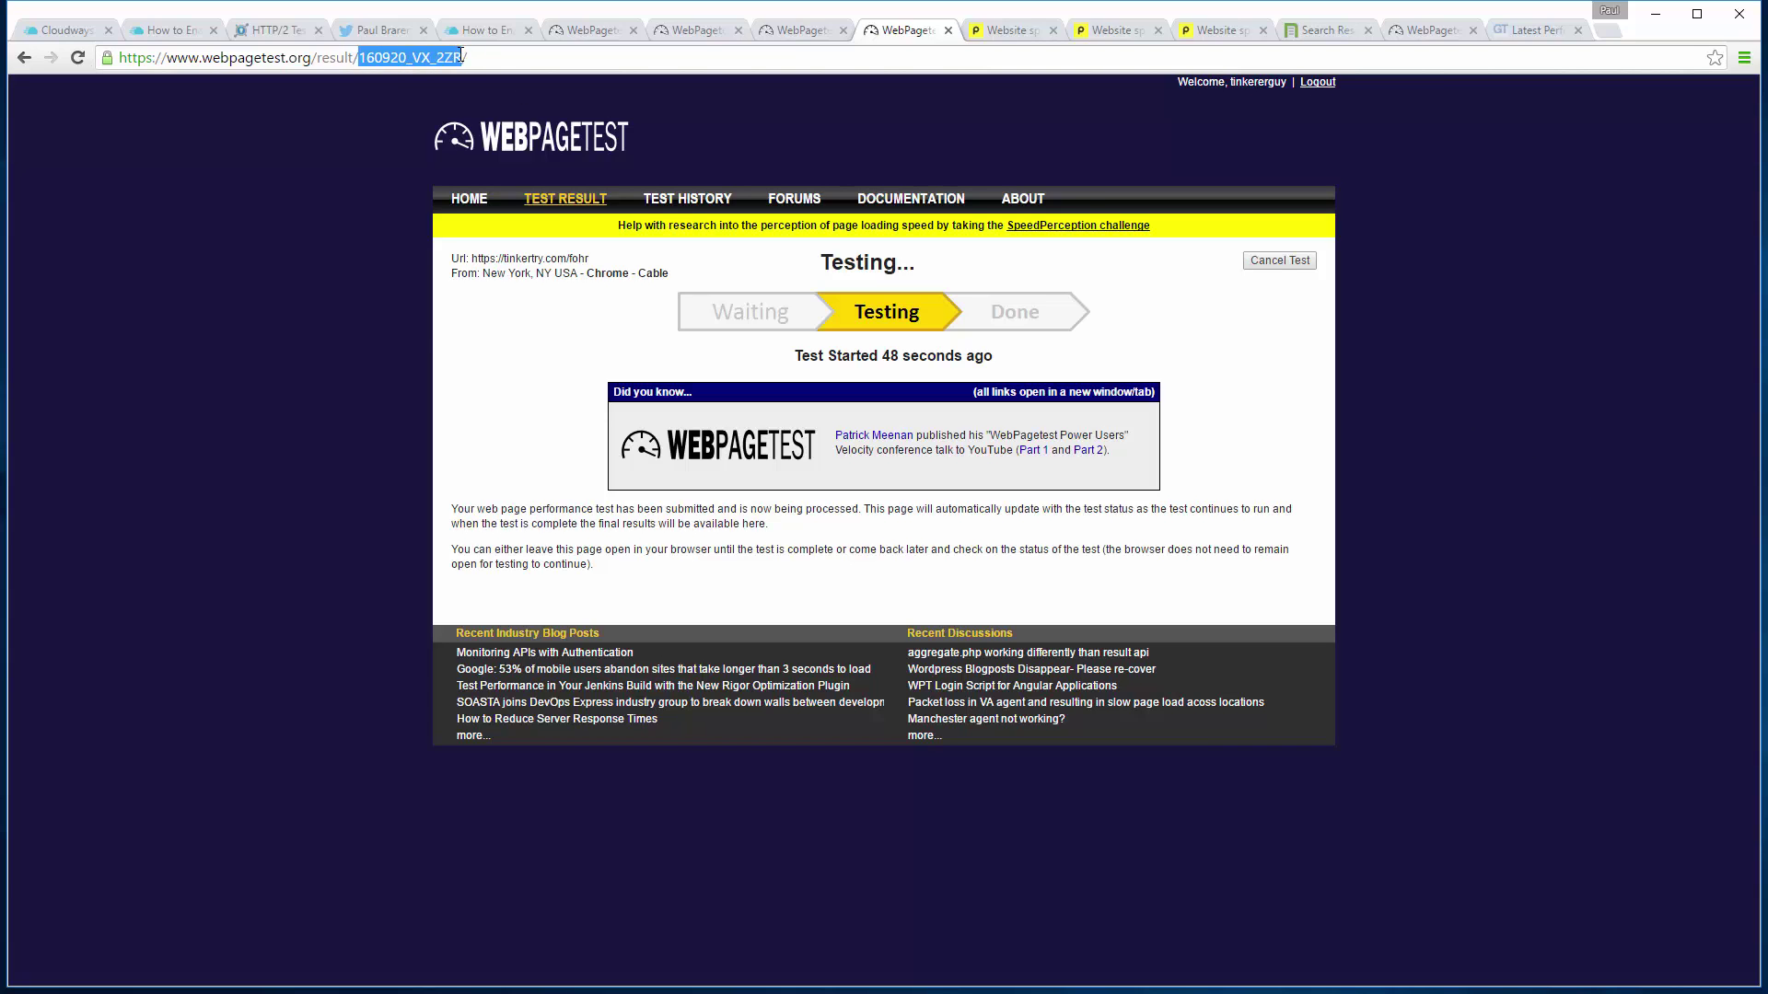
{"action": "left_click", "coordinate": [1319, 31]}
{"action": "left_click", "coordinate": [1411, 33]}
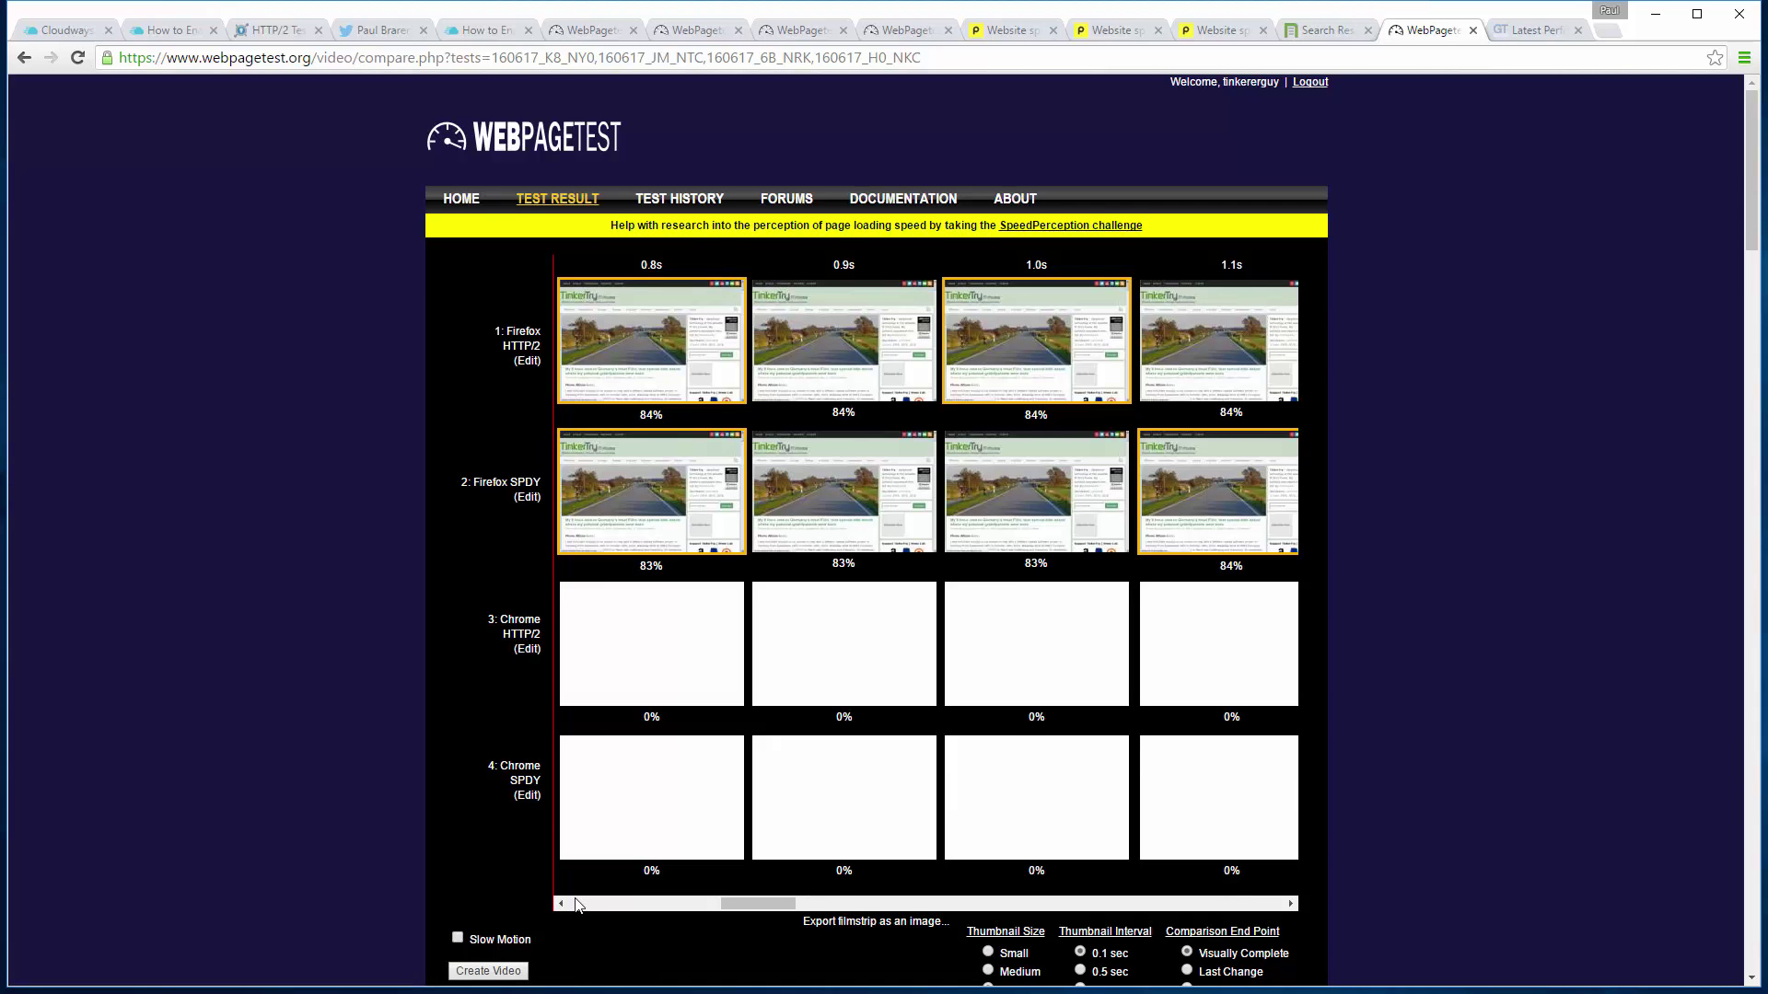
{"action": "scroll", "coordinate": [567, 897], "scroll_direction": "down", "scroll_amount": 1}
{"action": "left_click", "coordinate": [966, 51]}
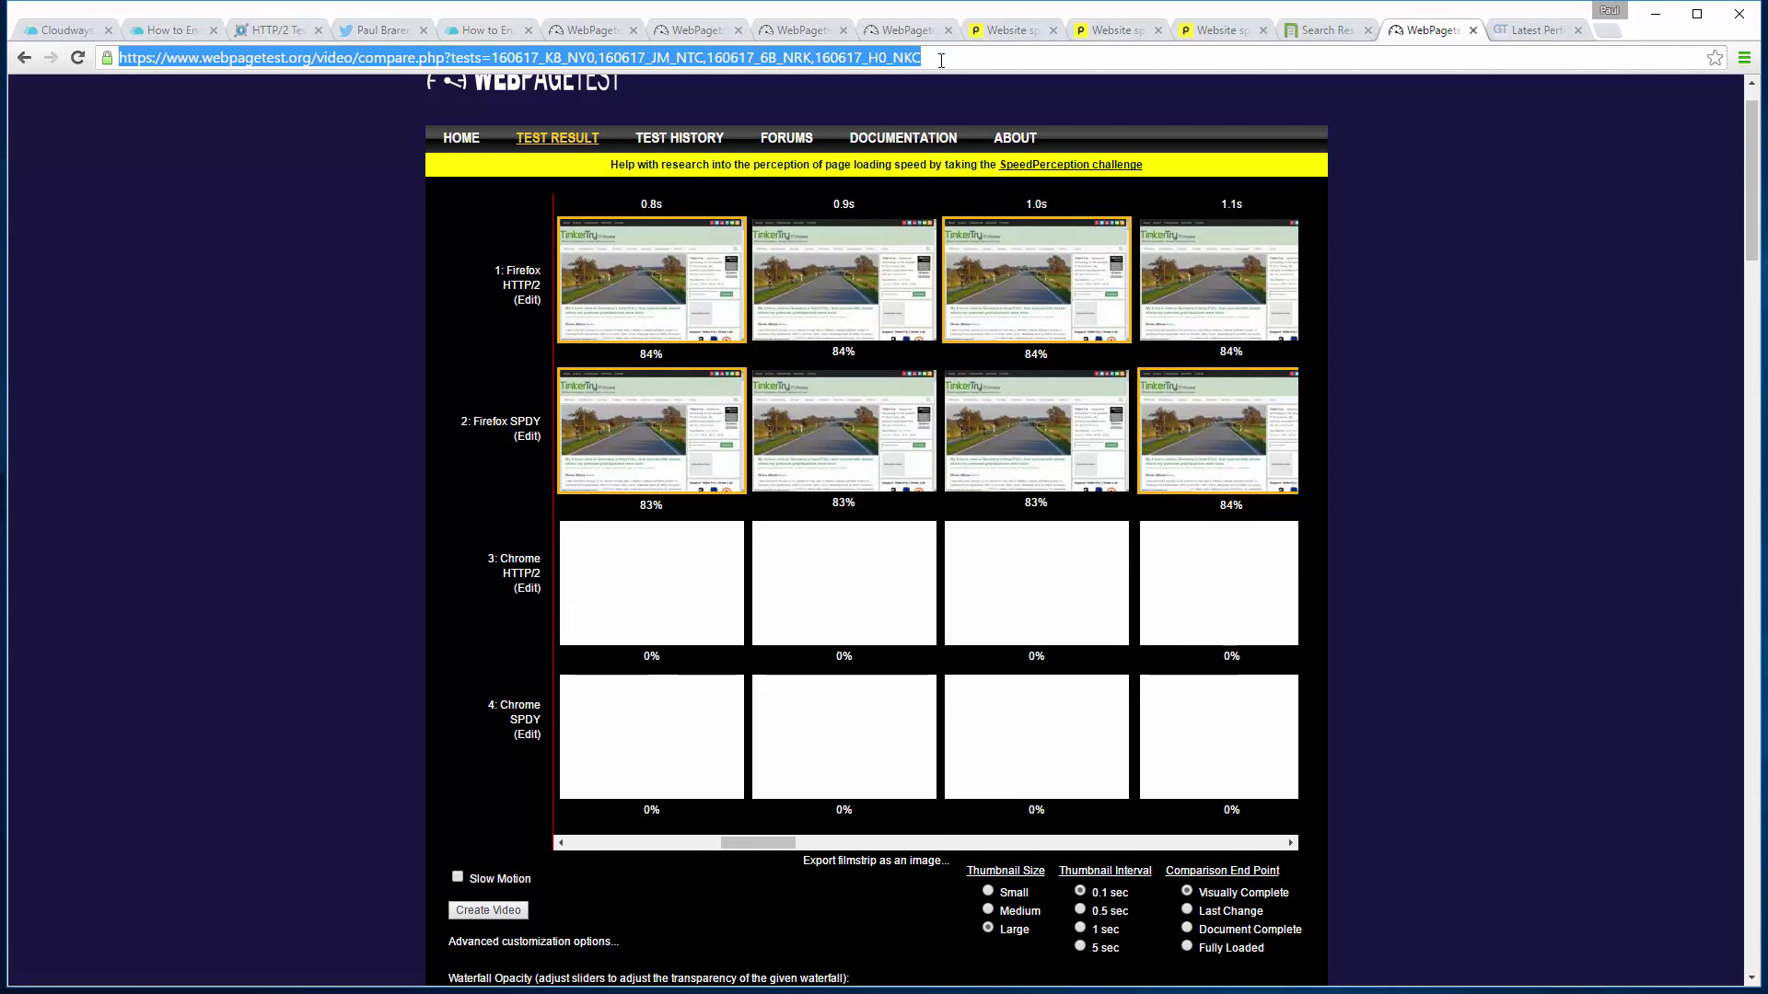
{"action": "left_click", "coordinate": [950, 58]}
{"action": "type", "text": ",160920_VX_2ZR"}
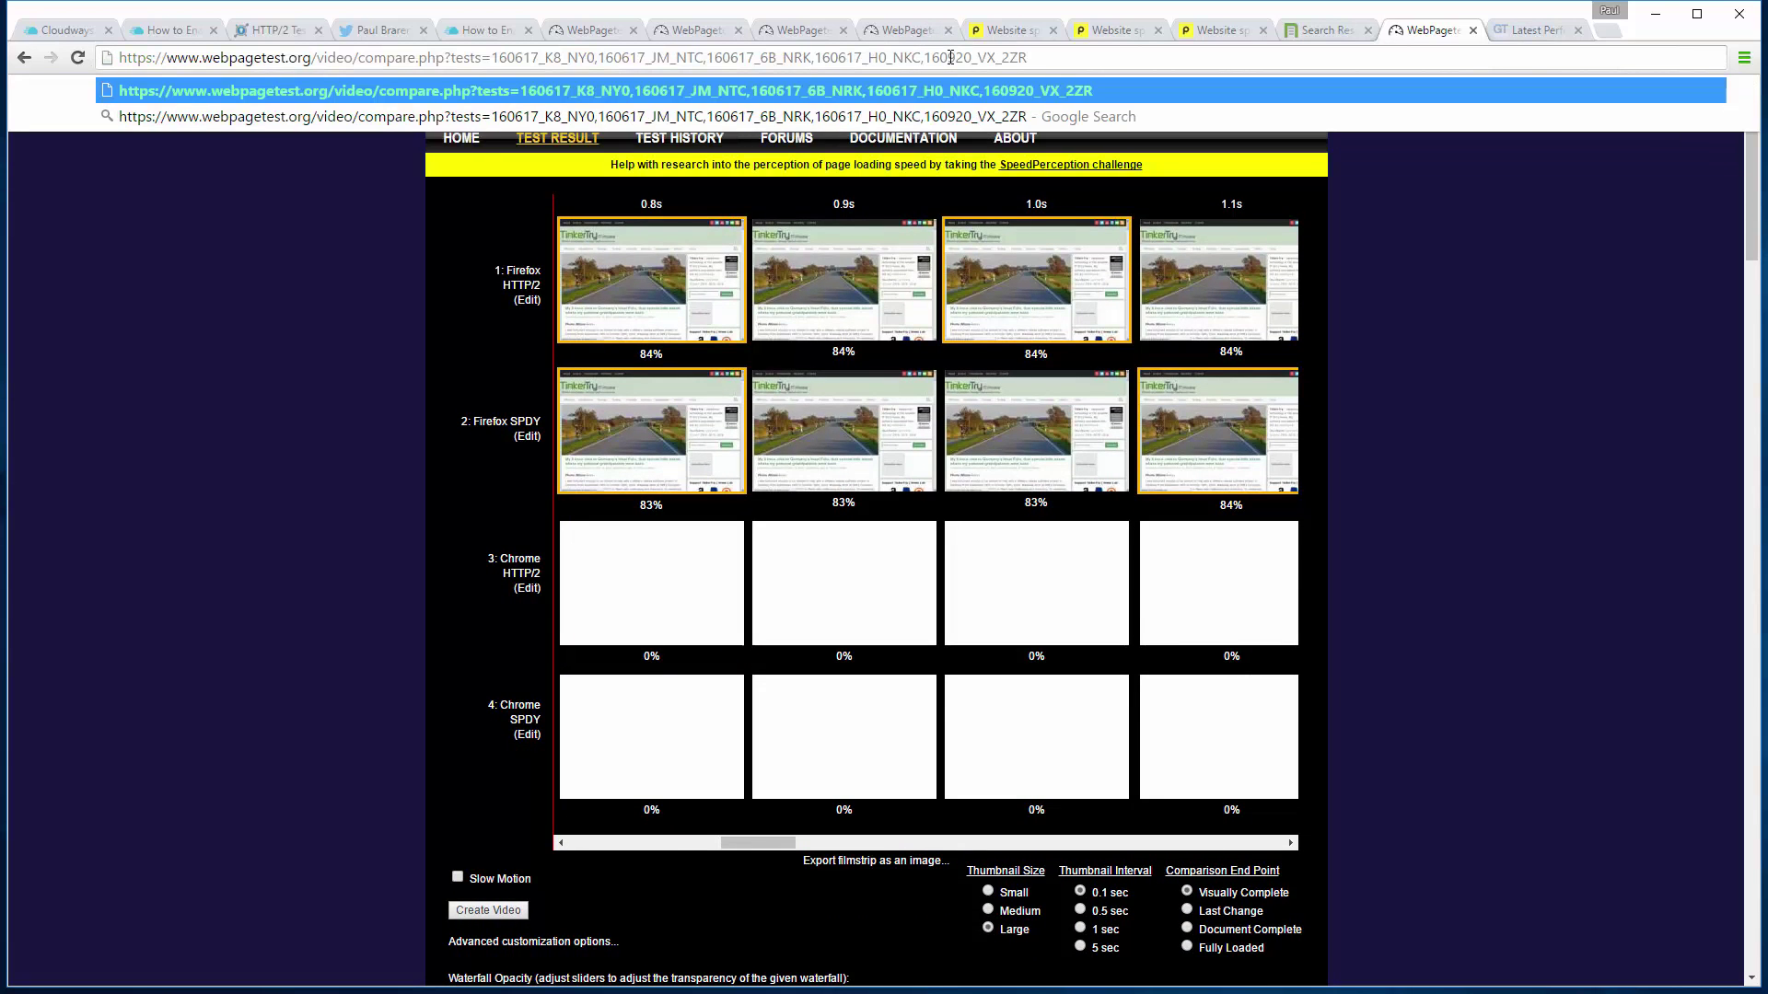
{"action": "key", "text": "Return"}
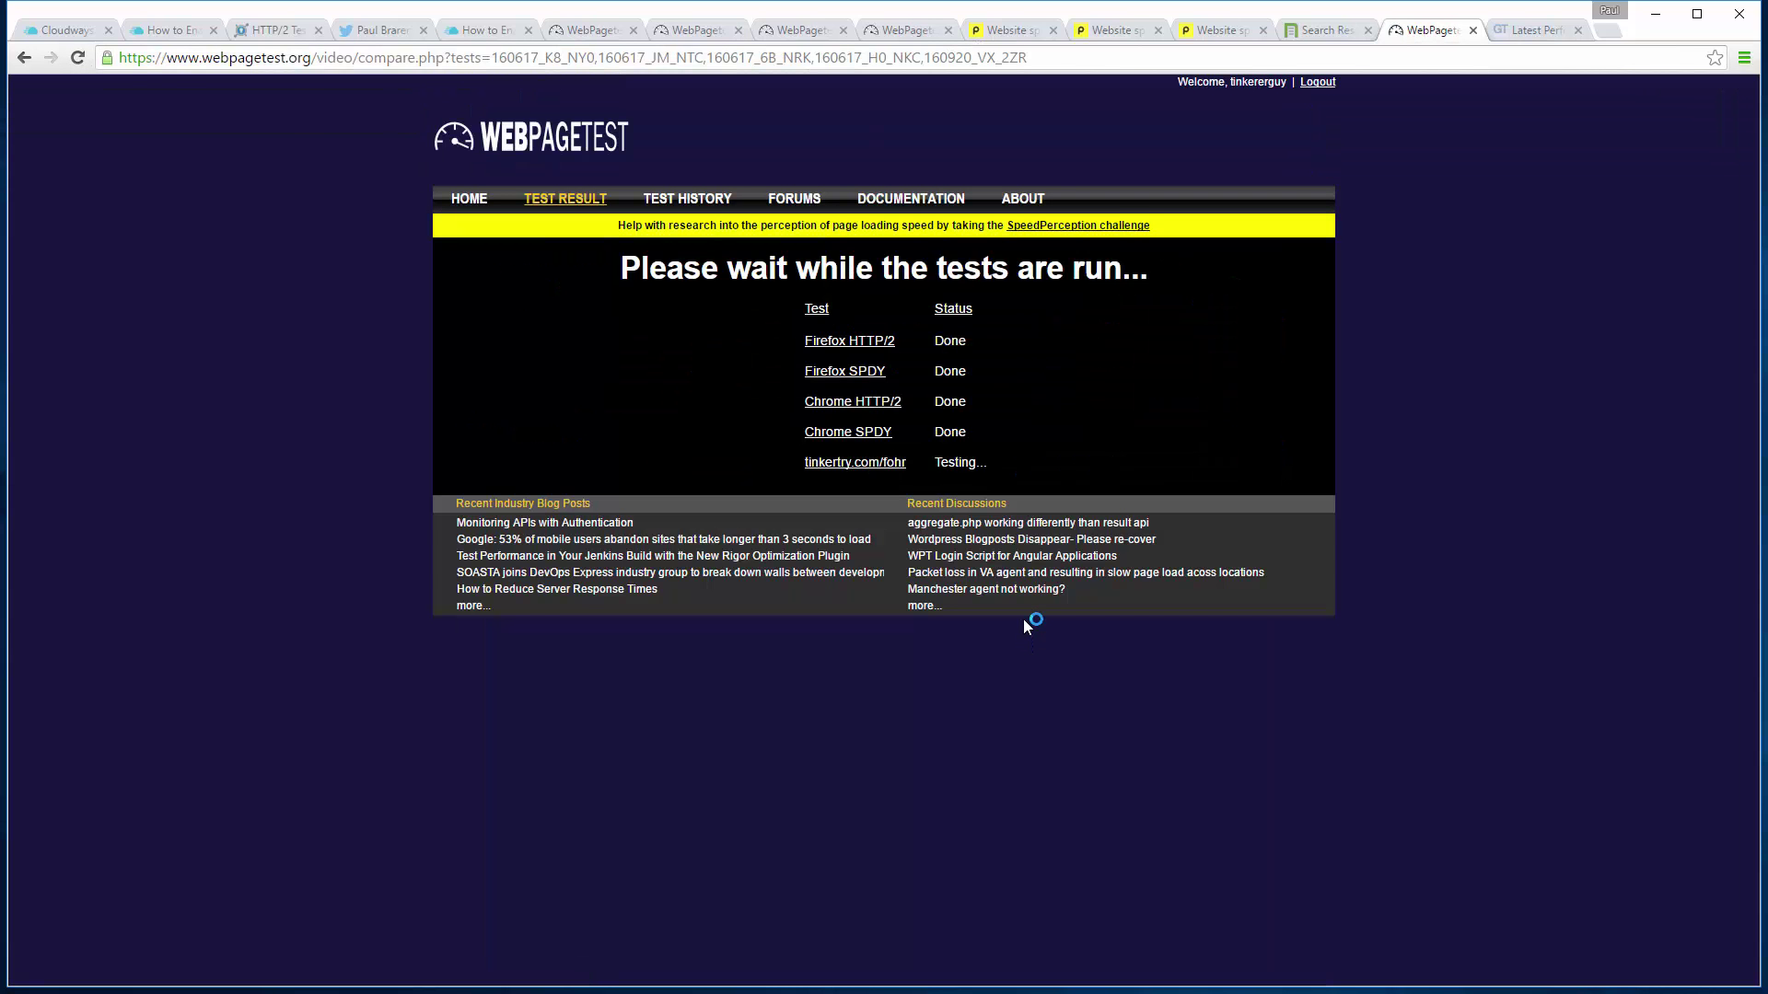
Examine the New York test's summary and check its test ID against the last ID in the comparison URL
{"action": "left_click", "coordinate": [901, 37]}
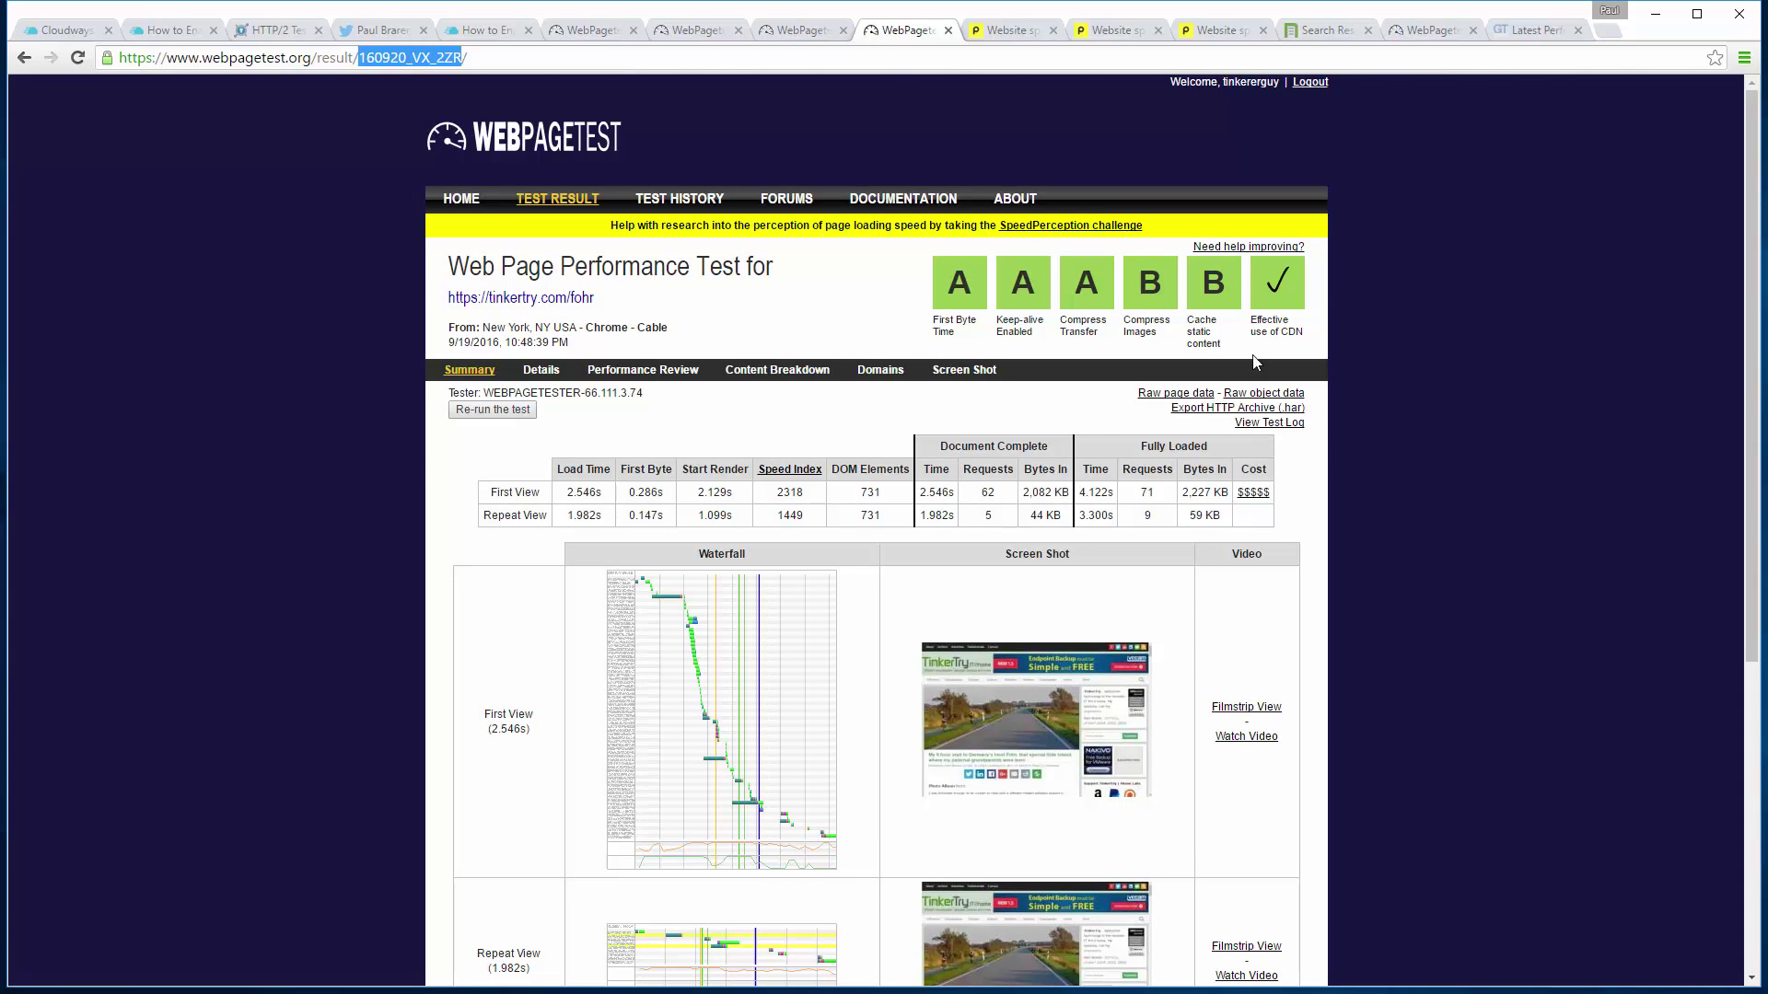
{"action": "left_click", "coordinate": [1434, 34]}
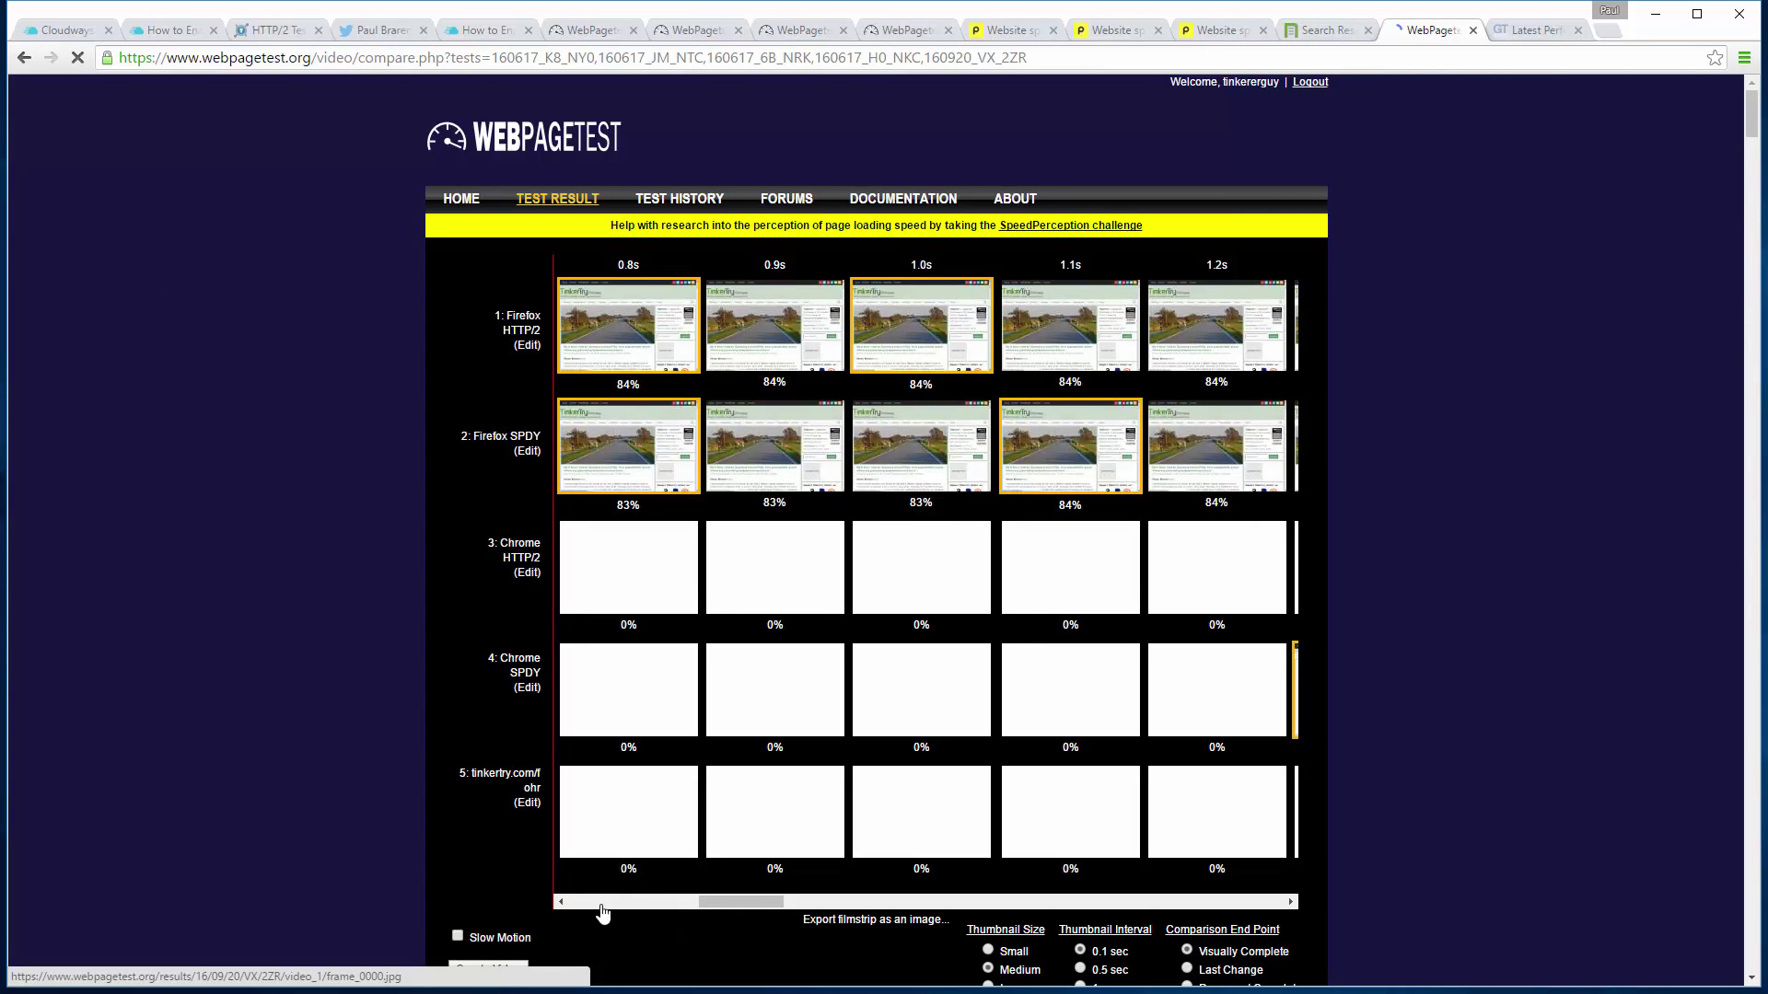
{"action": "left_click", "coordinate": [903, 32]}
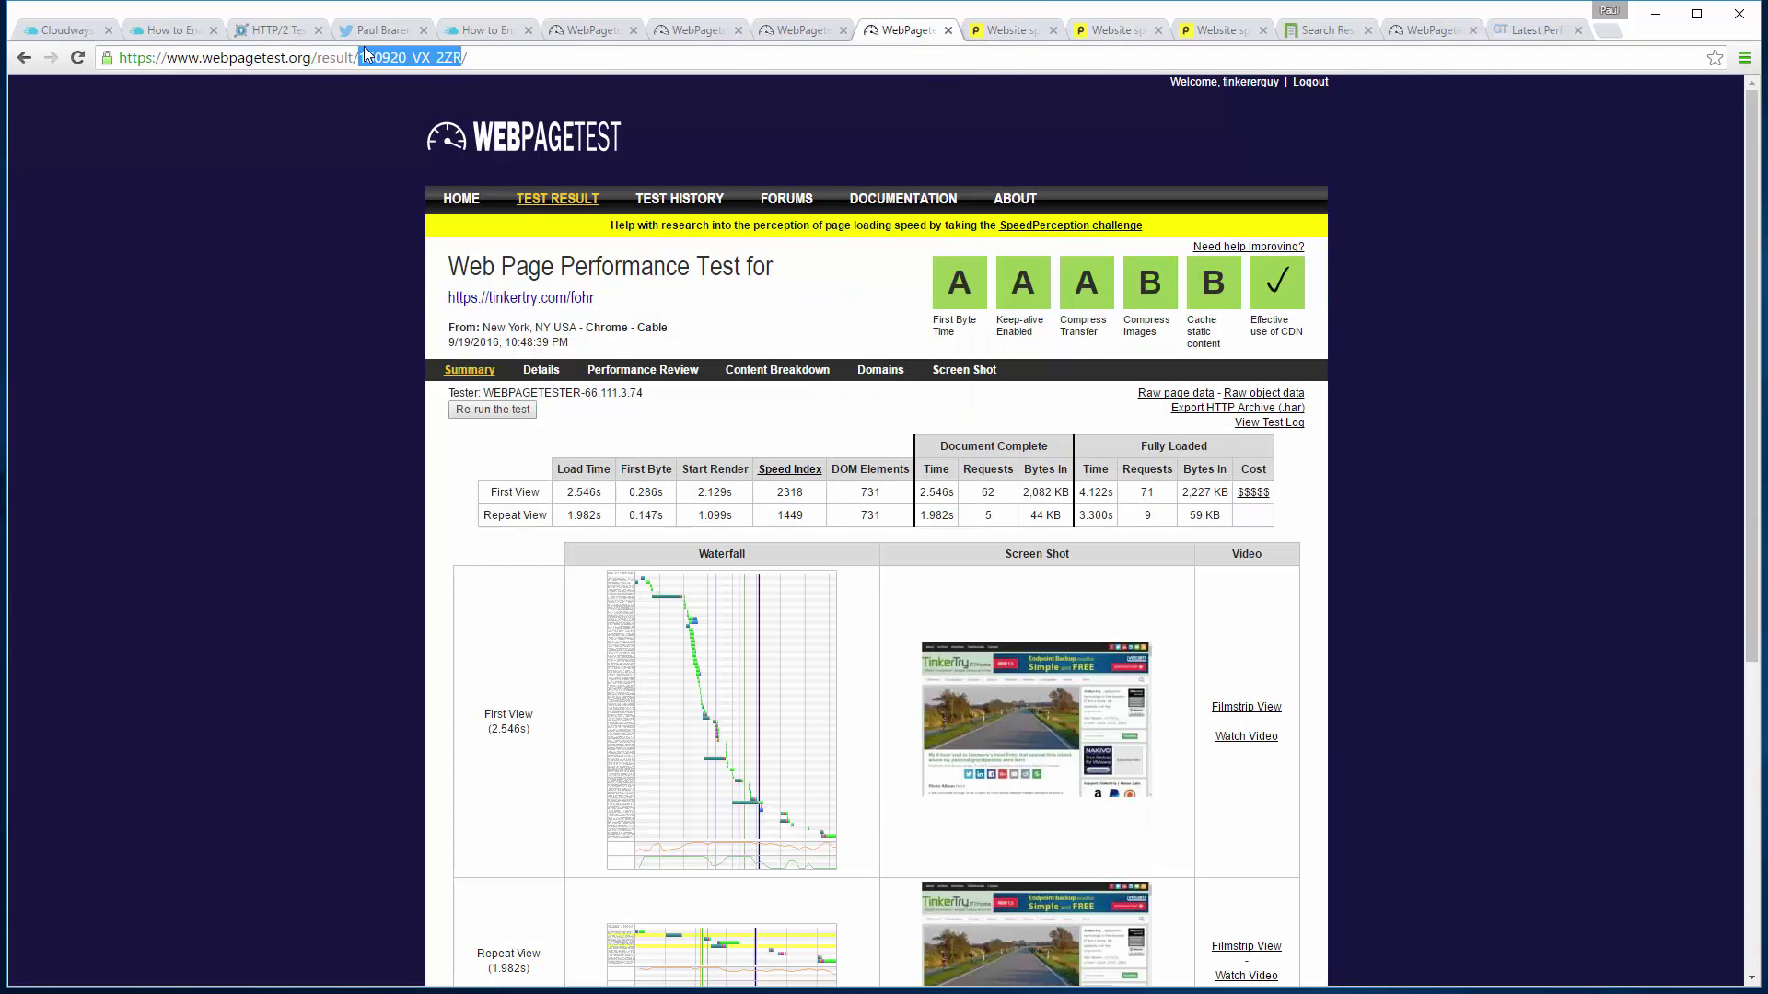
{"action": "left_click", "coordinate": [431, 57]}
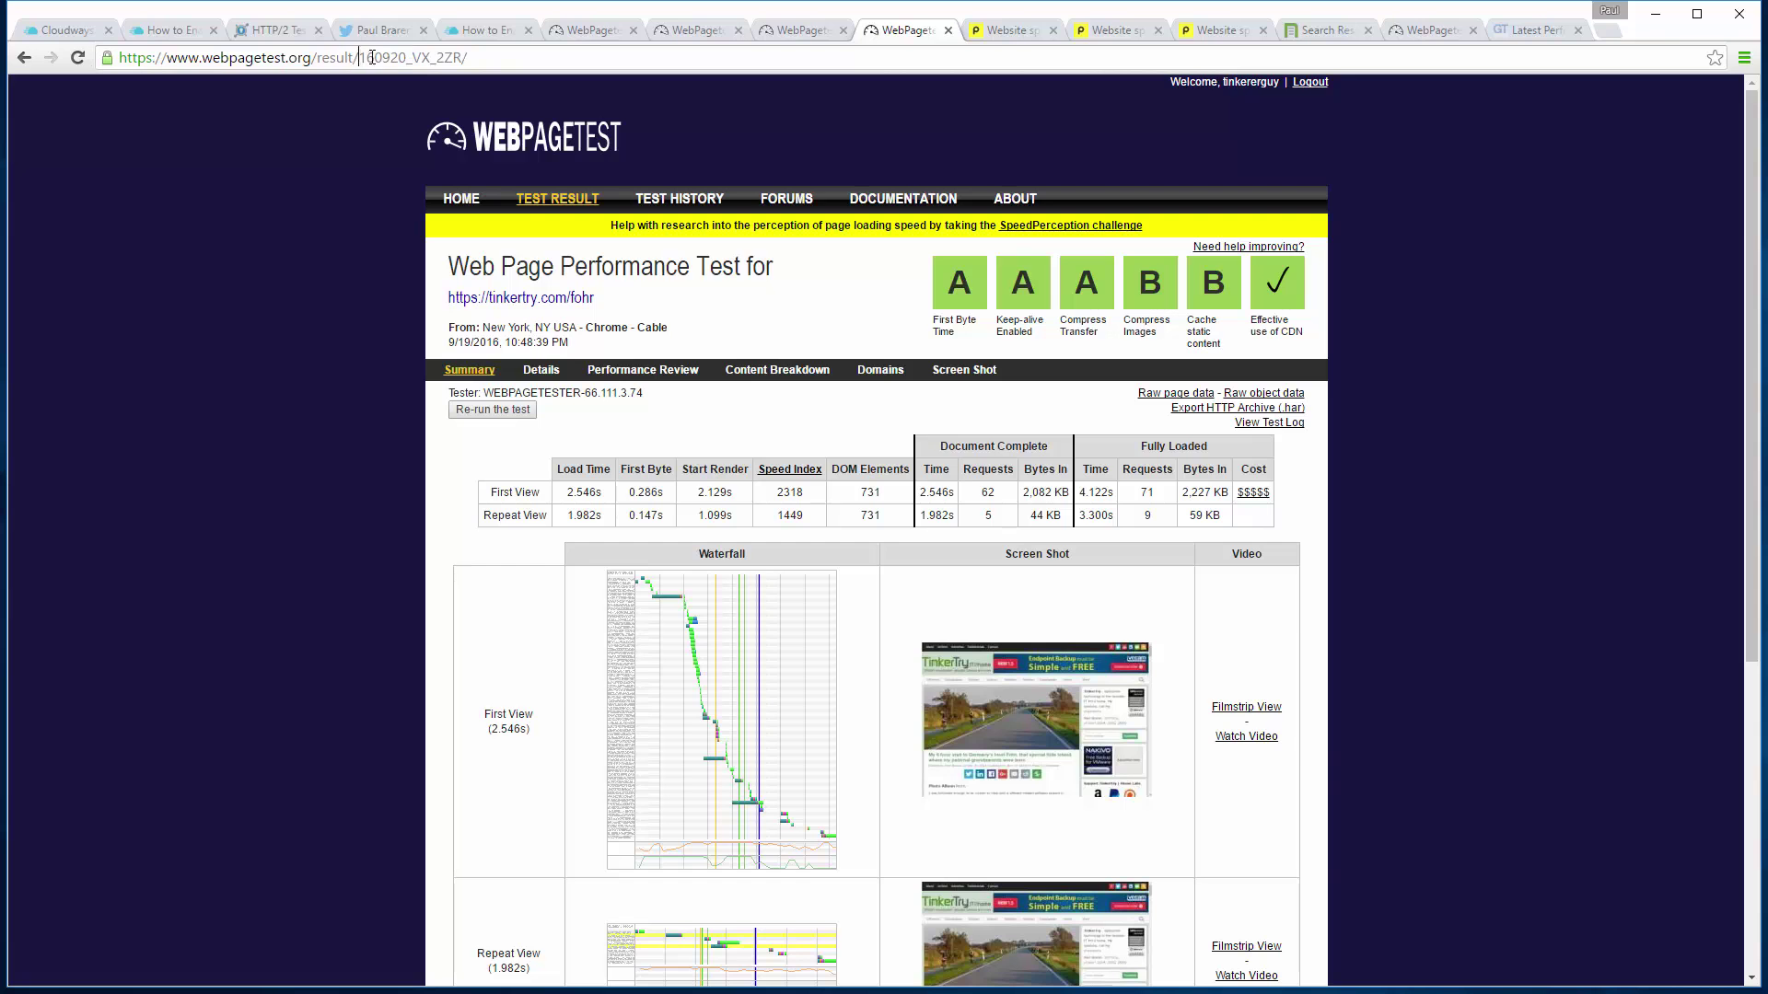
{"action": "left_click_drag", "start_coordinate": [358, 57], "coordinate": [463, 58]}
{"action": "left_click", "coordinate": [1322, 30]}
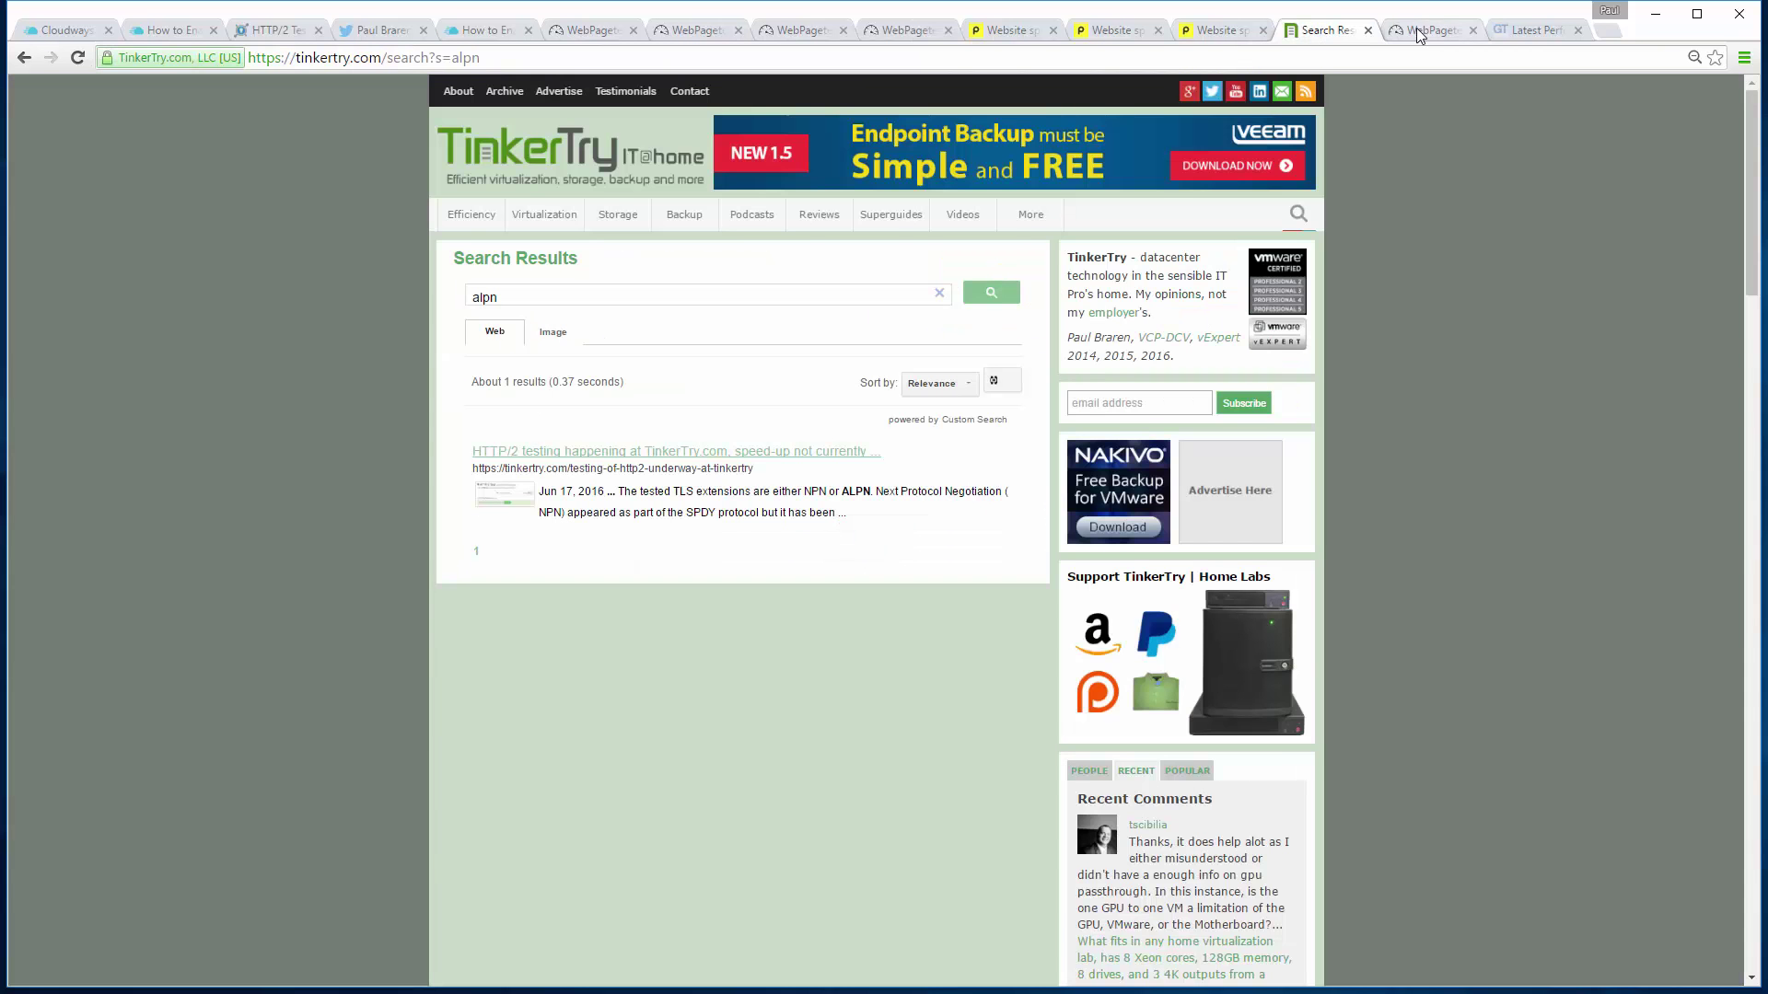
{"action": "left_click", "coordinate": [1432, 31]}
{"action": "left_click", "coordinate": [927, 57]}
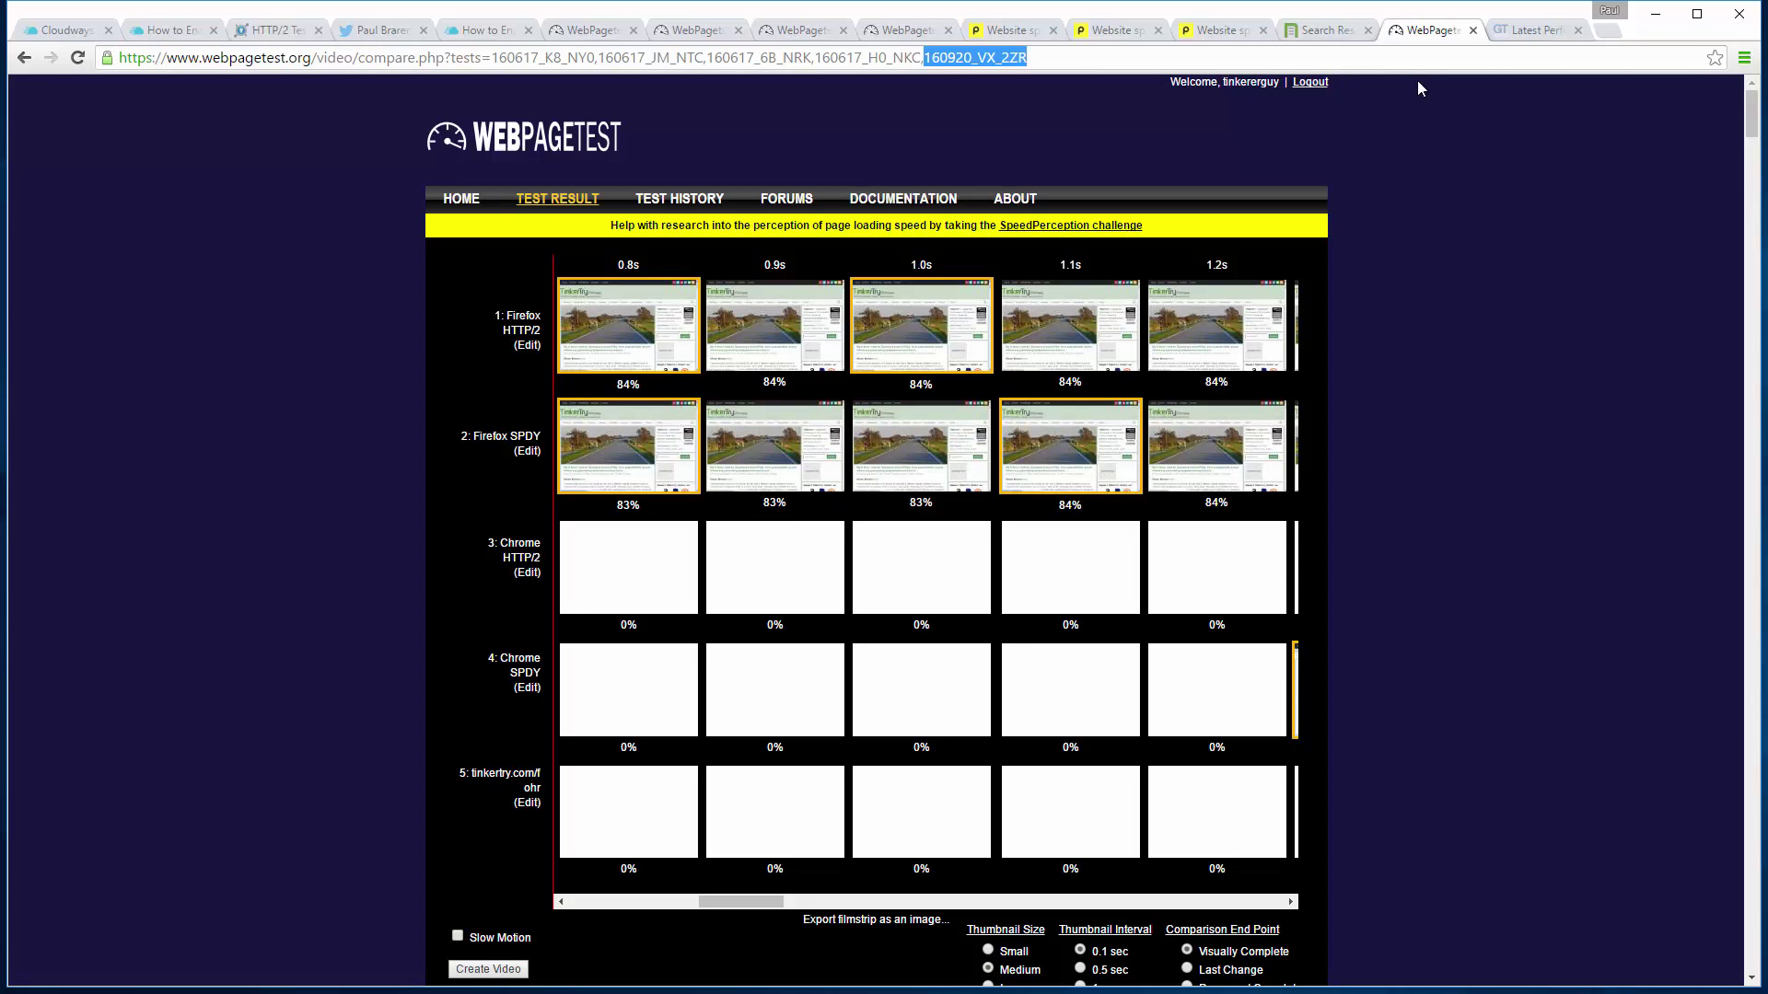
Reload the five-test comparison and examine the filmstrip frames up to about 4.2 s
{"action": "key", "text": "Return"}
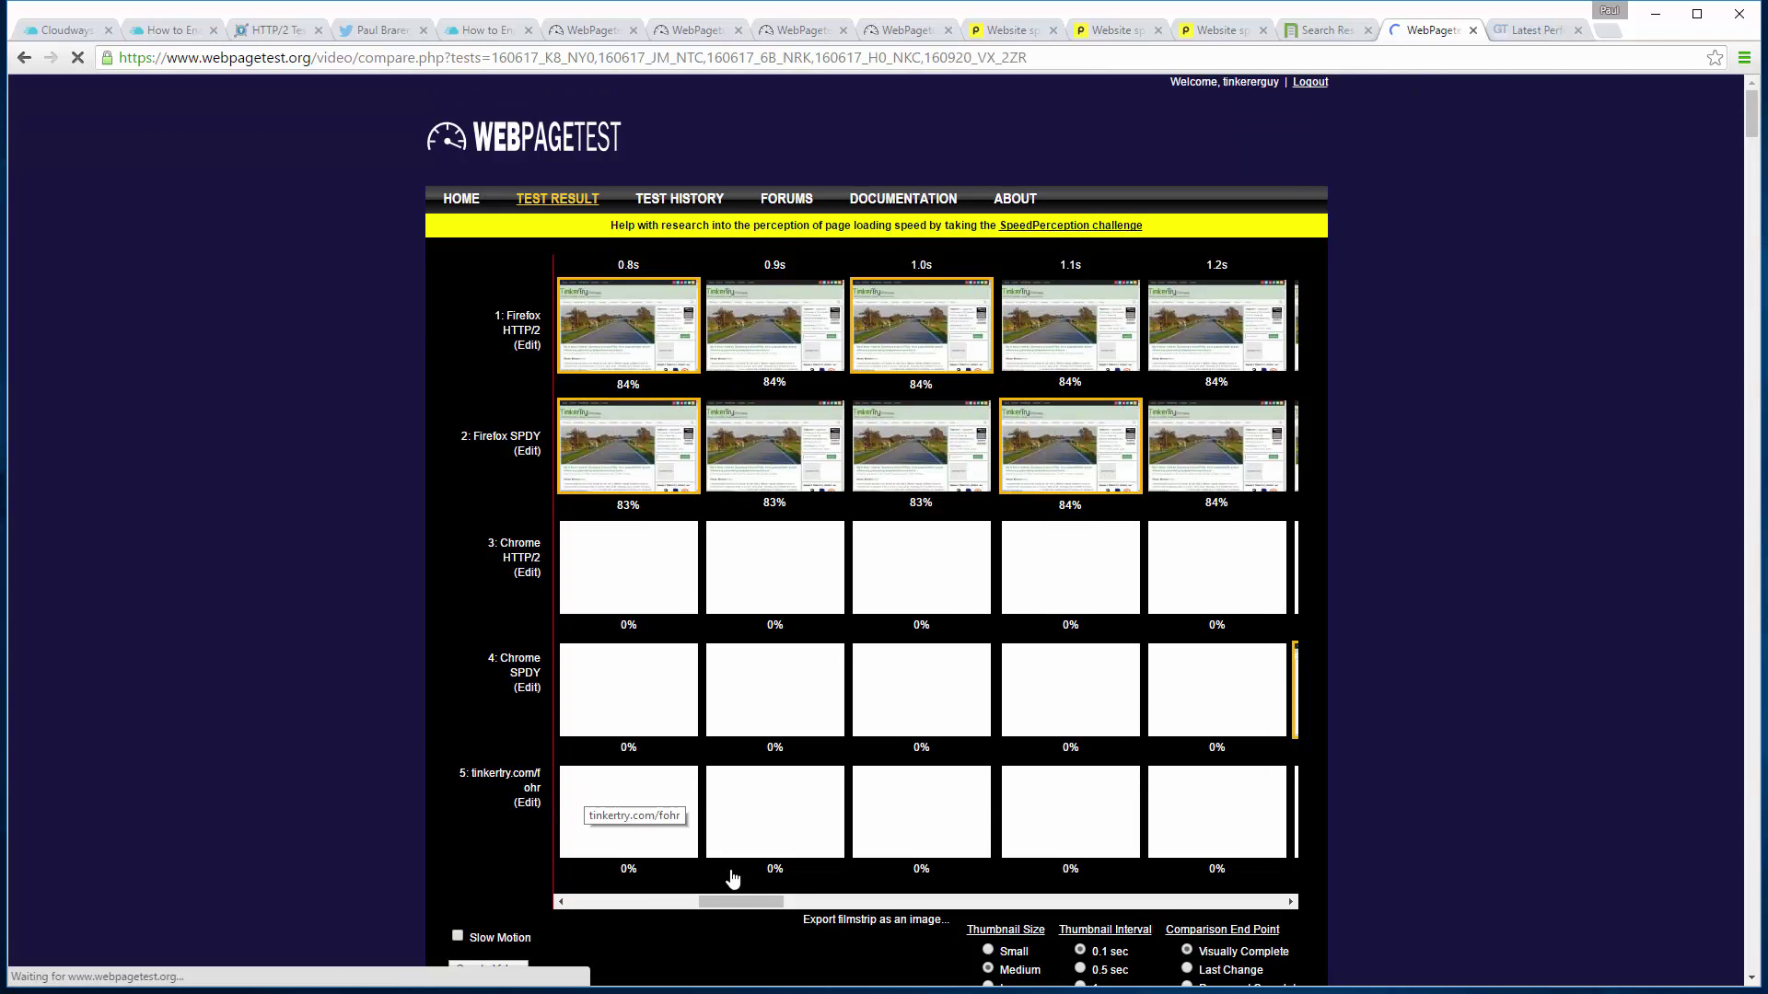
{"action": "left_click_drag", "start_coordinate": [736, 907], "coordinate": [1280, 933]}
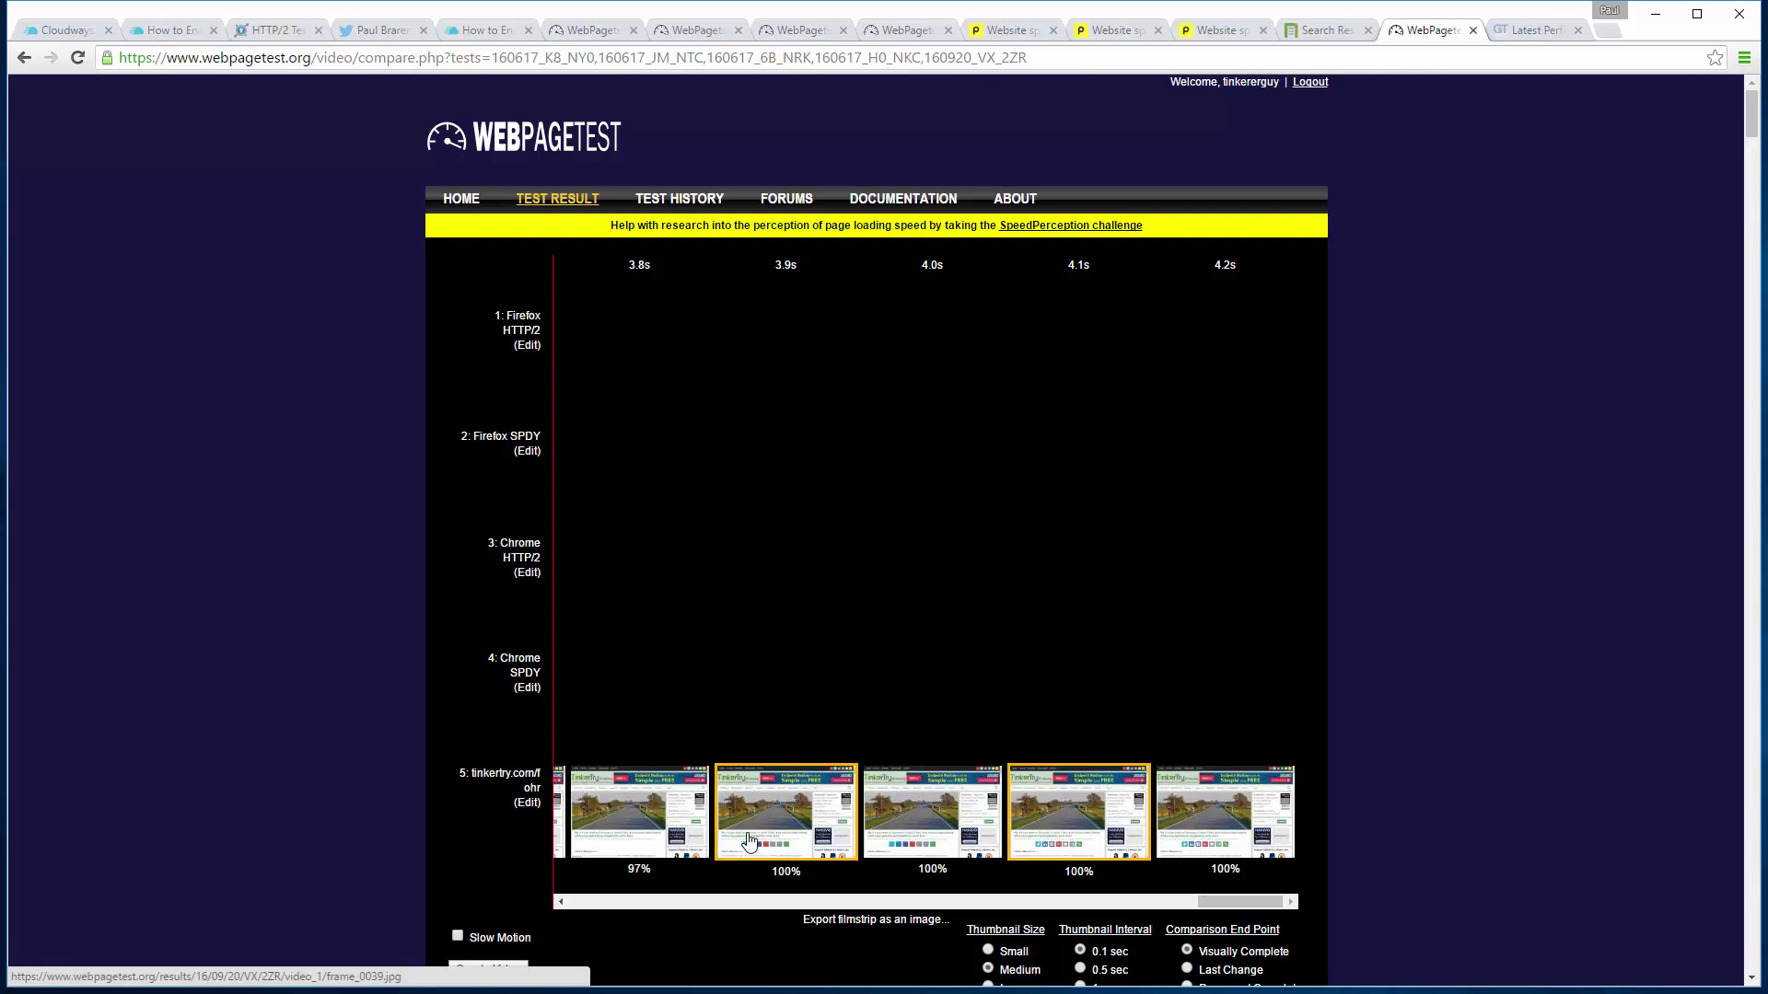
Review the New York Chrome test's first and repeat view results and its content breakdown
{"action": "left_click", "coordinate": [905, 29]}
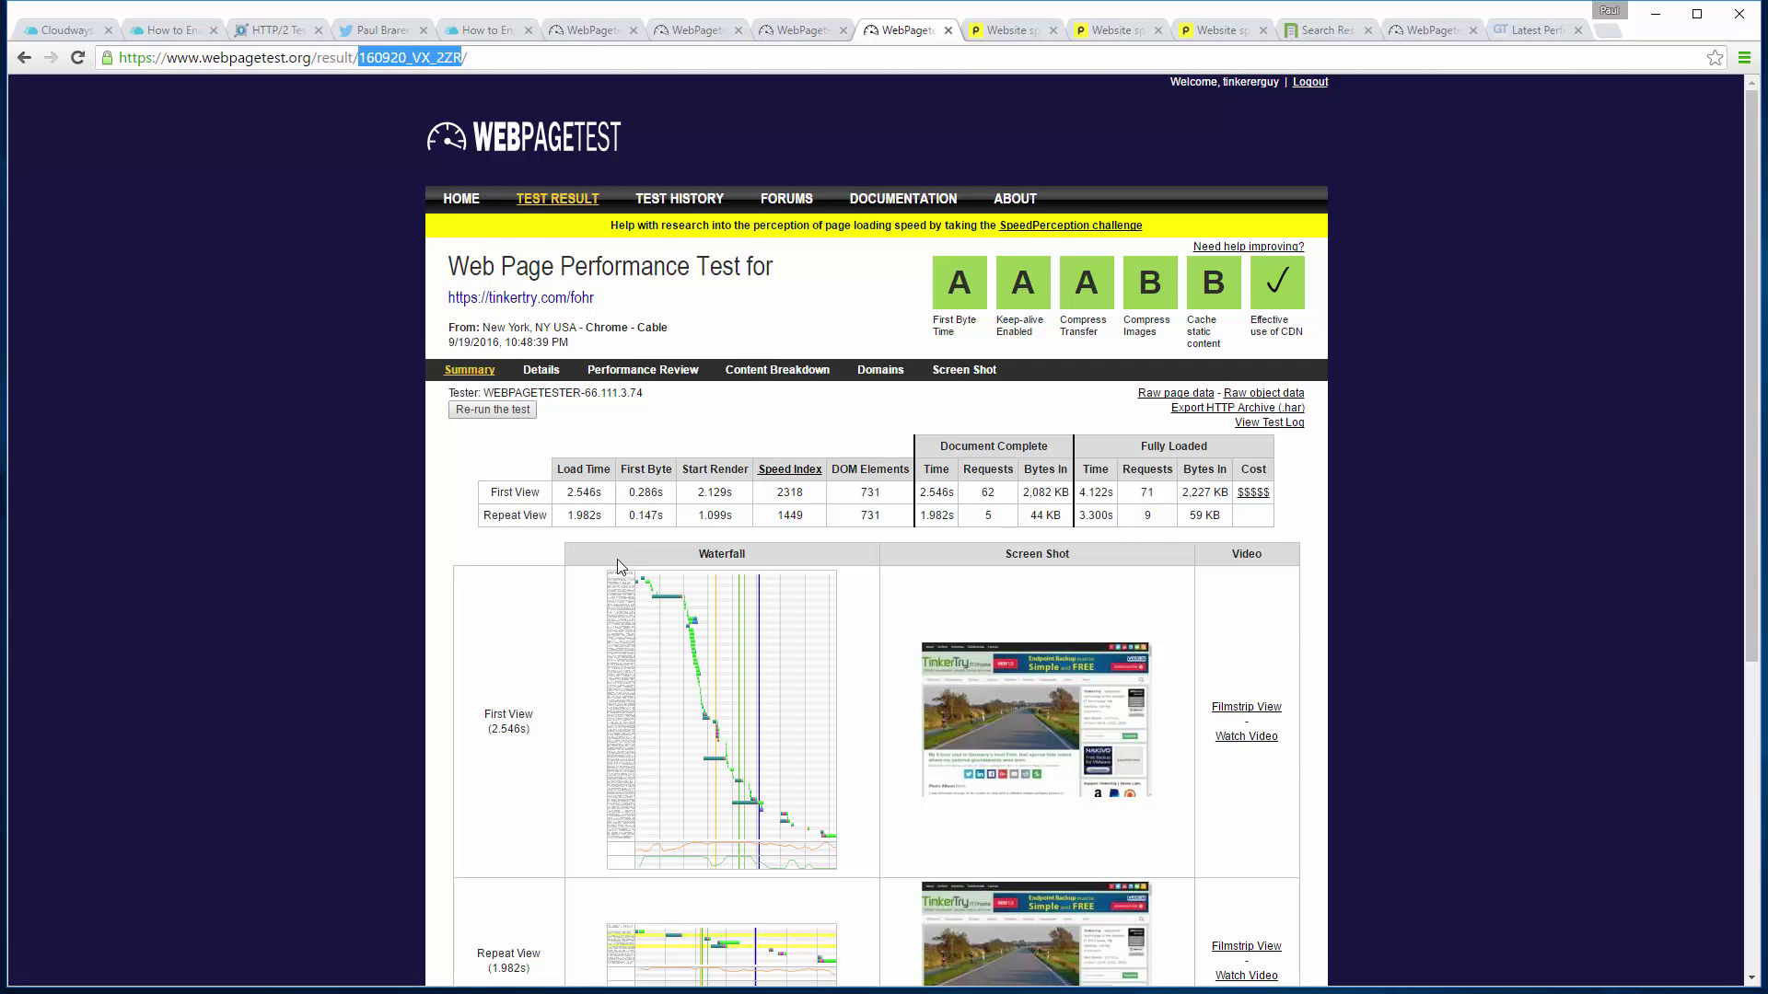
{"action": "scroll", "coordinate": [309, 512], "scroll_direction": "down", "scroll_amount": 5}
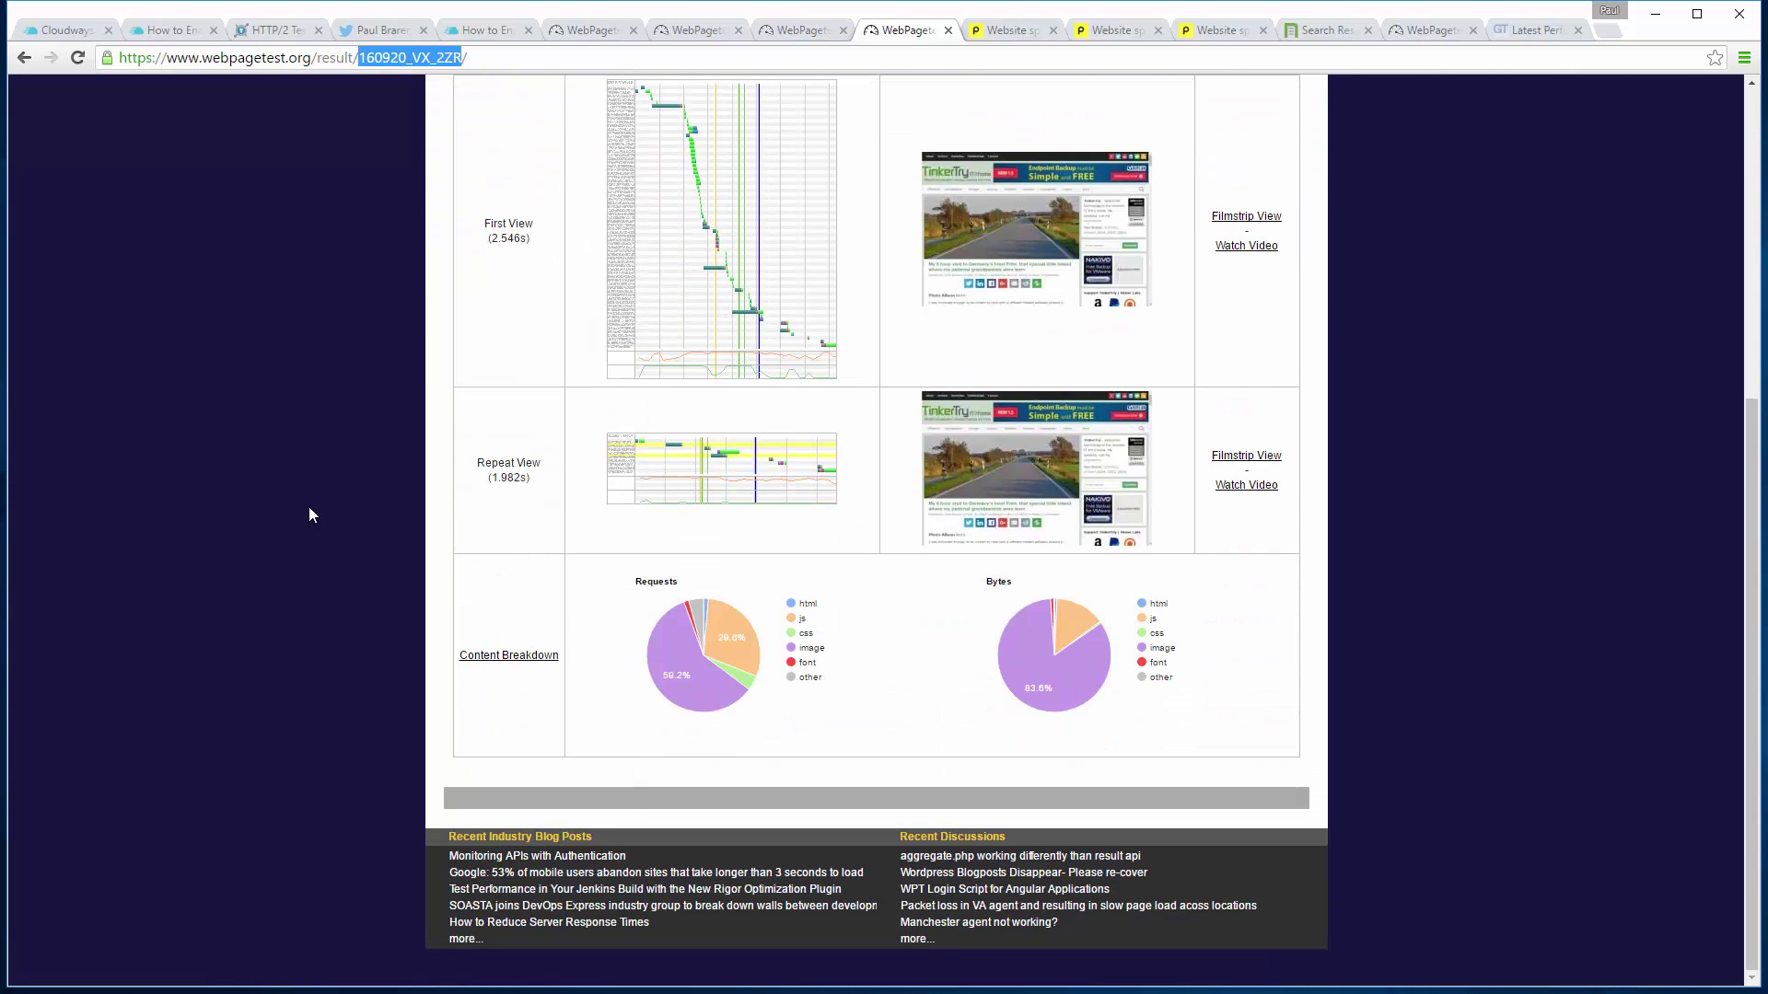
{"action": "scroll", "coordinate": [309, 514], "scroll_direction": "up", "scroll_amount": 4}
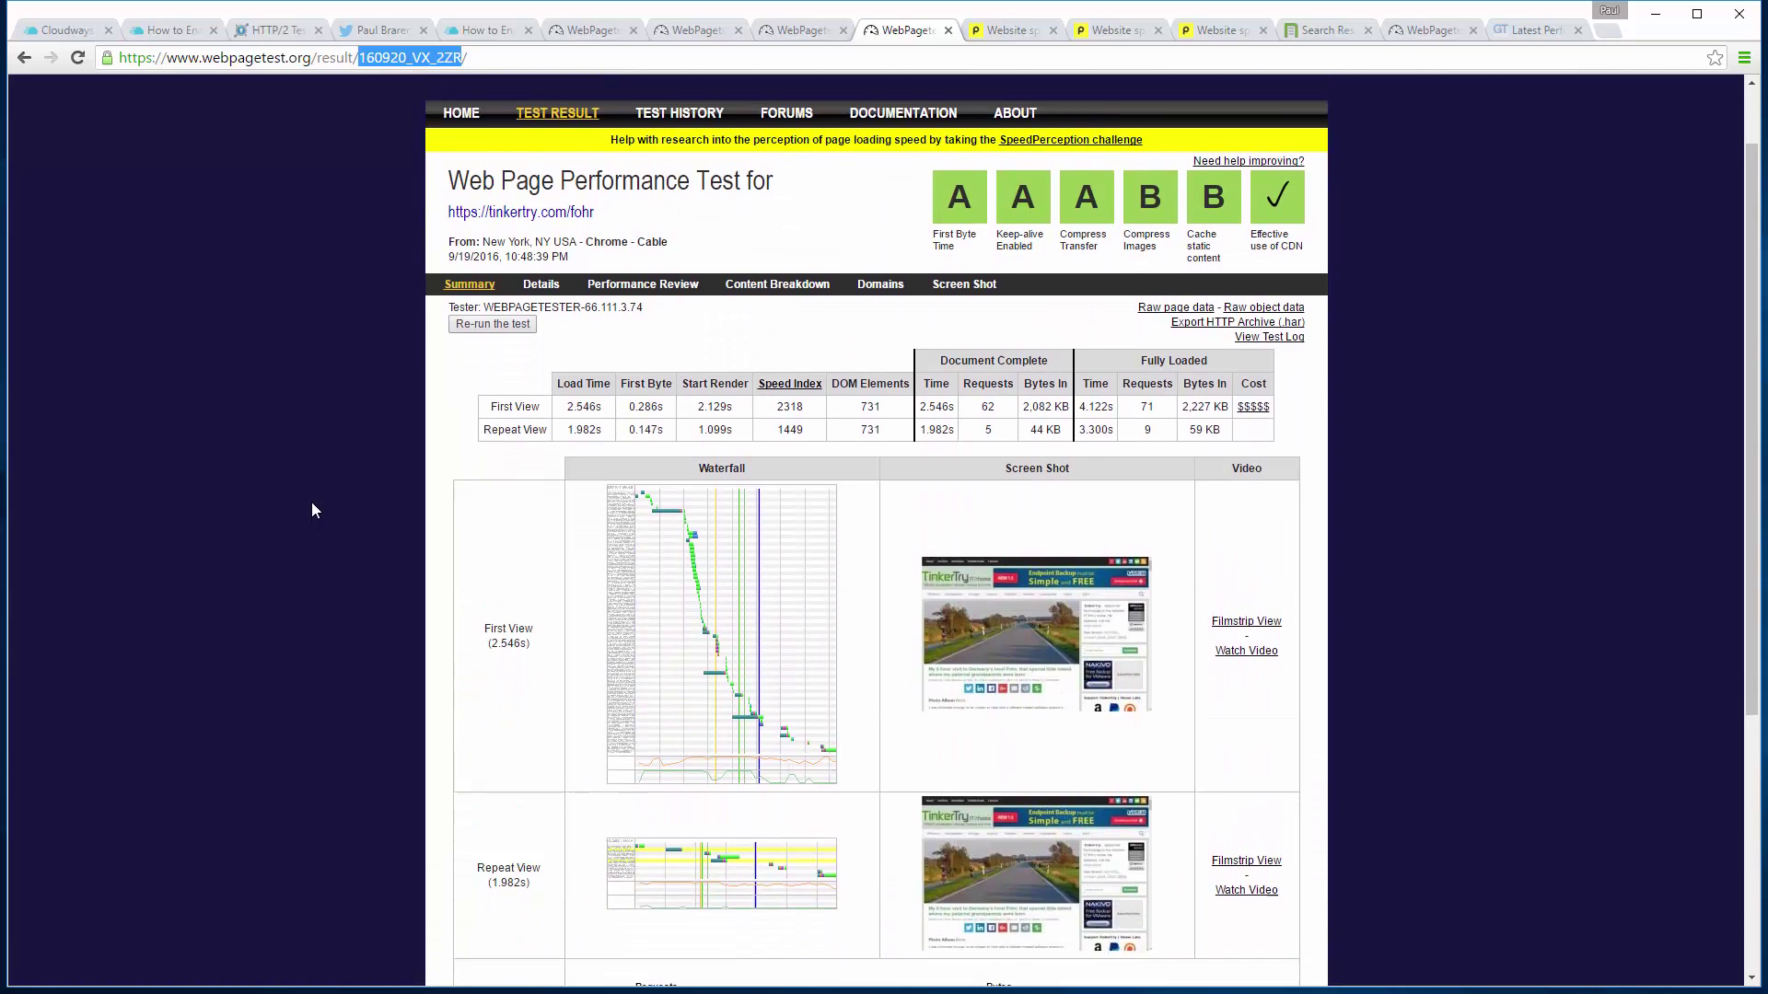
Remove ",160920_VX_2ZR" from the end of the comparison URL and load the four-test comparison
{"action": "left_click", "coordinate": [1430, 30]}
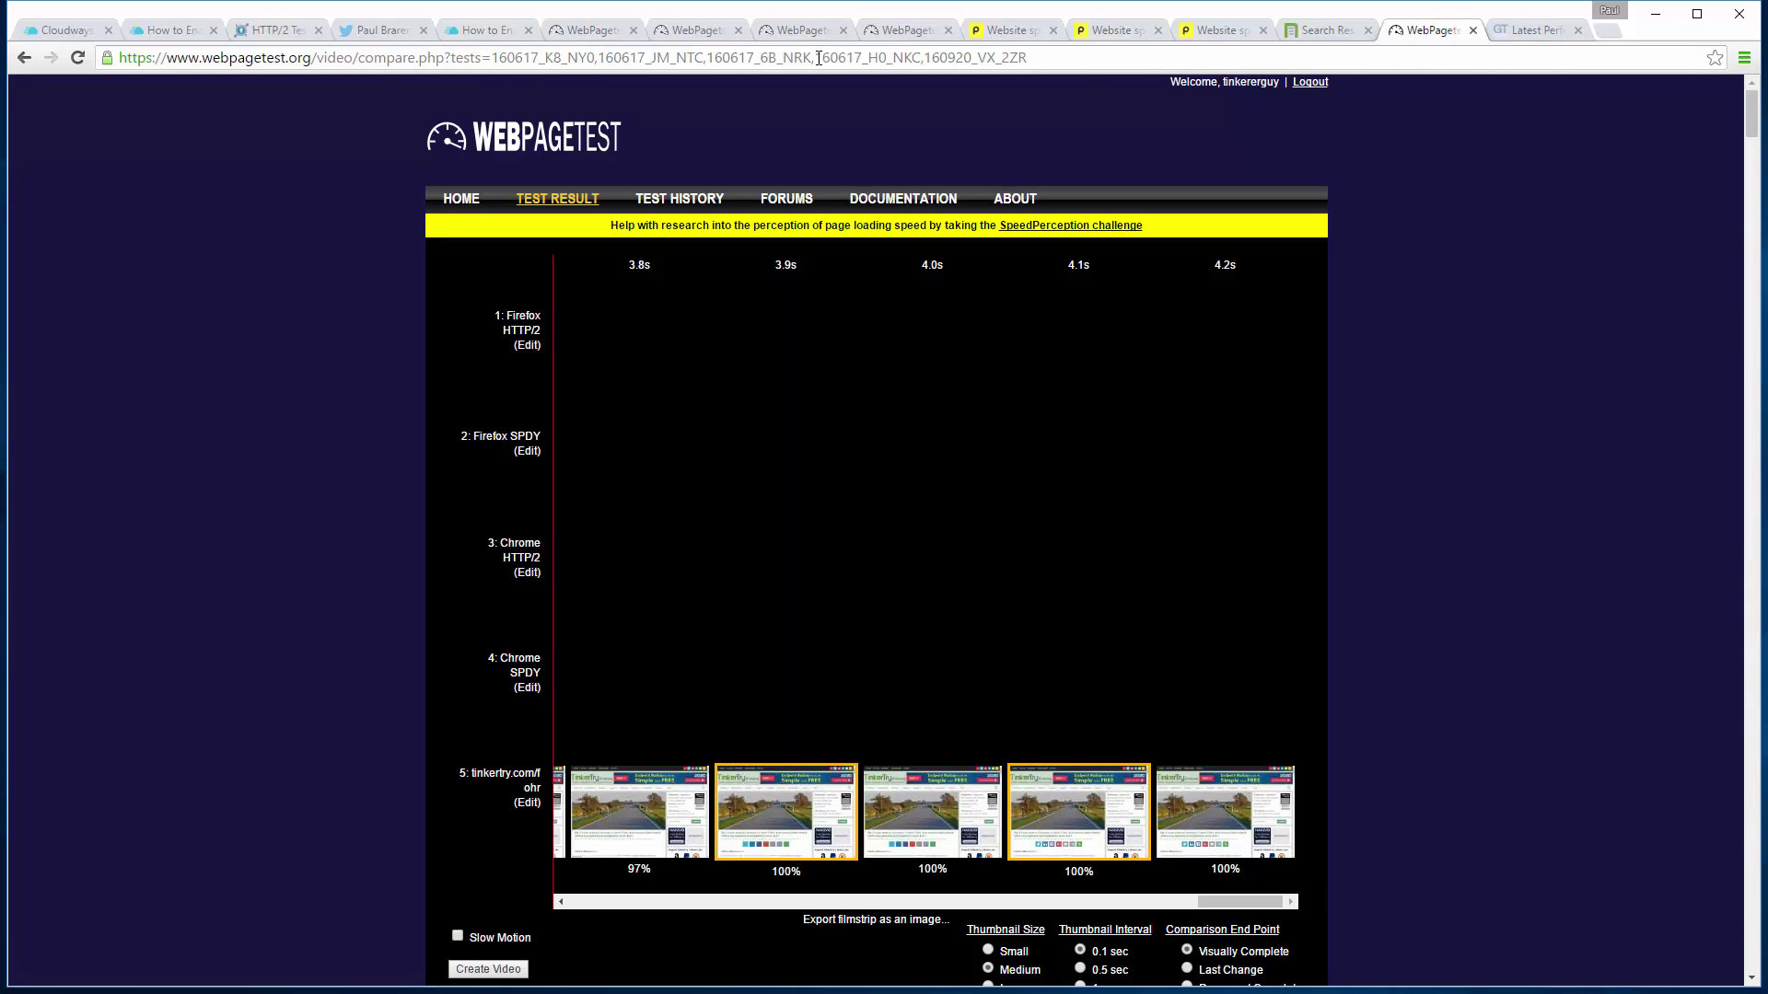
{"action": "left_click_drag", "start_coordinate": [921, 57], "coordinate": [1580, 73]}
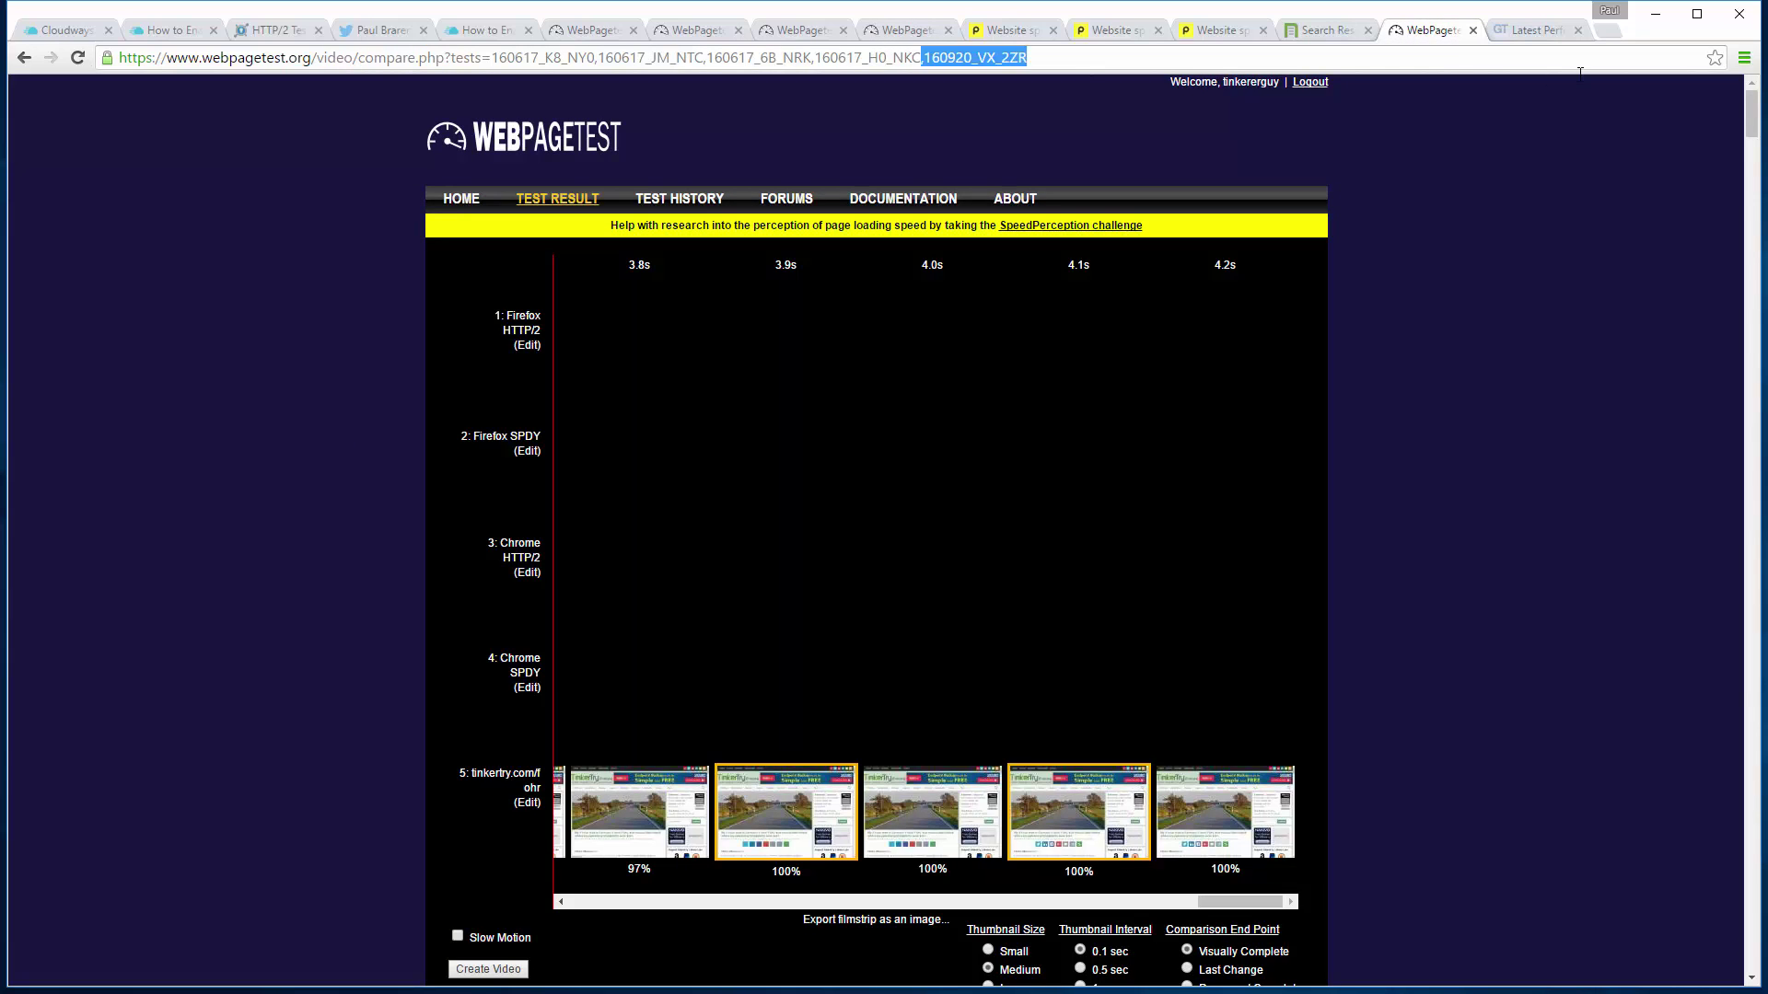
{"action": "key", "text": "BackSpace"}
{"action": "key", "text": "Return"}
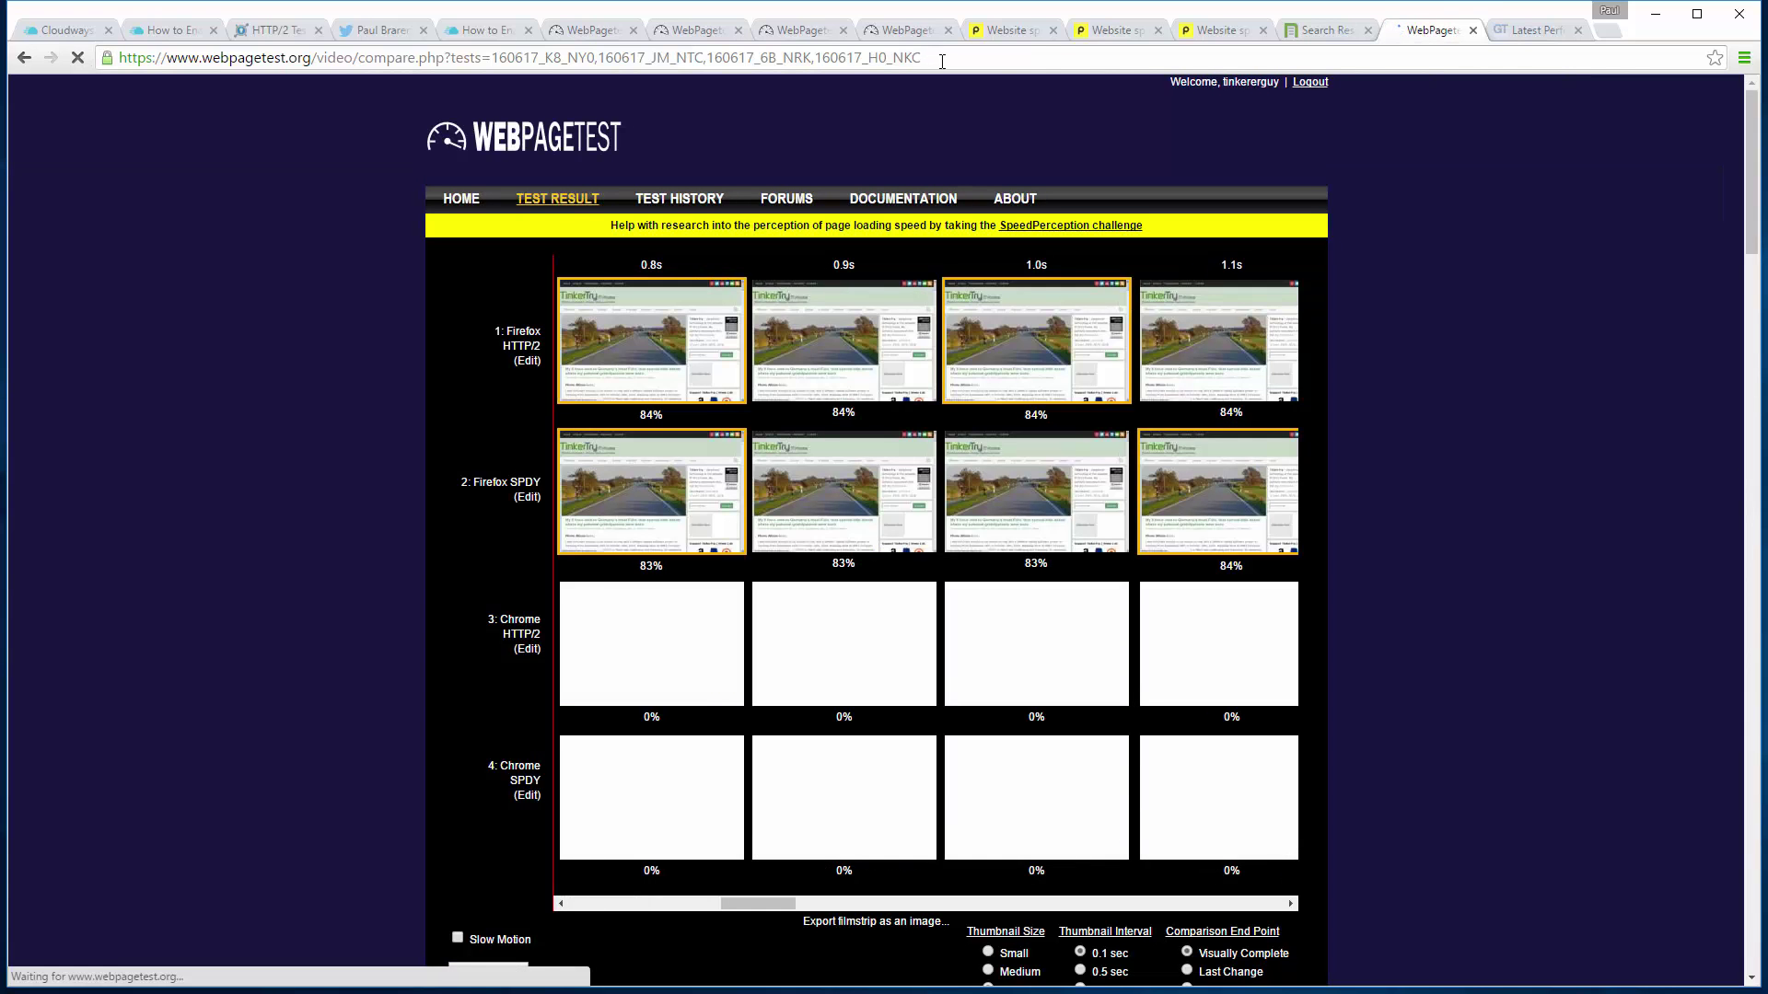
Restore ",160920_VX_2ZR" in the comparison URL, reload the five-test comparison and return its filmstrip to 0.0 s
{"action": "left_click", "coordinate": [996, 61]}
{"action": "key", "text": "ctrl+z"}
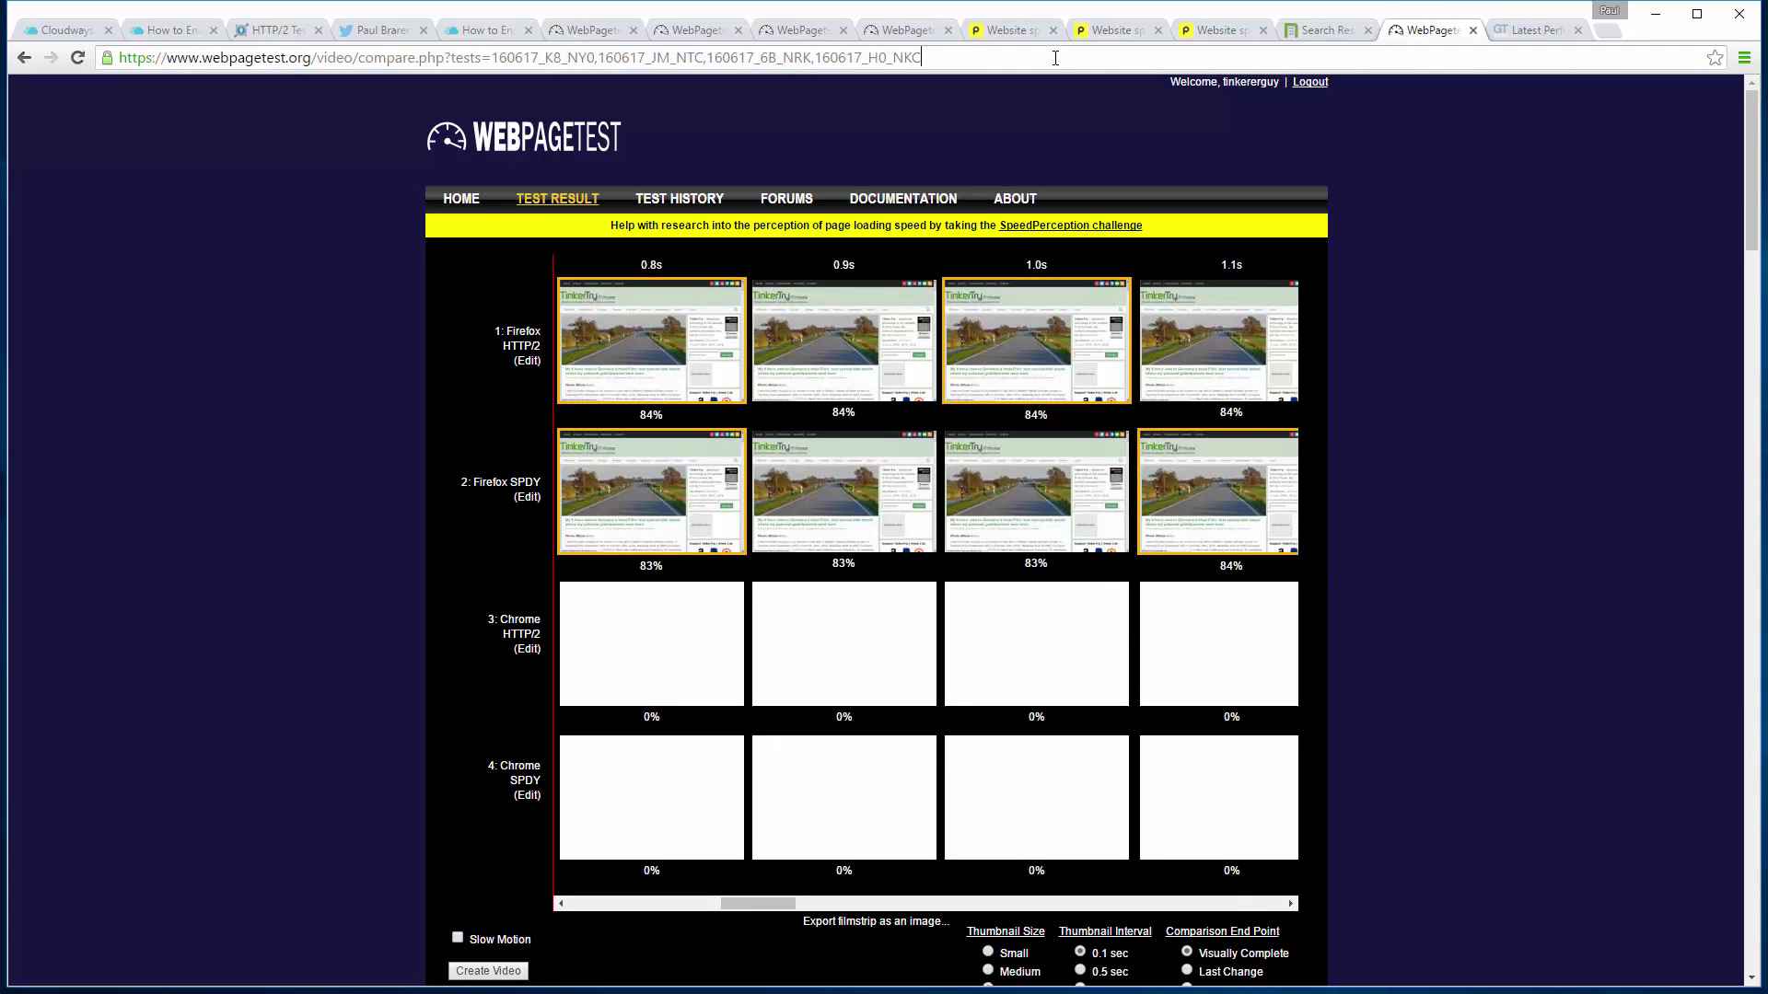
{"action": "key", "text": "Return"}
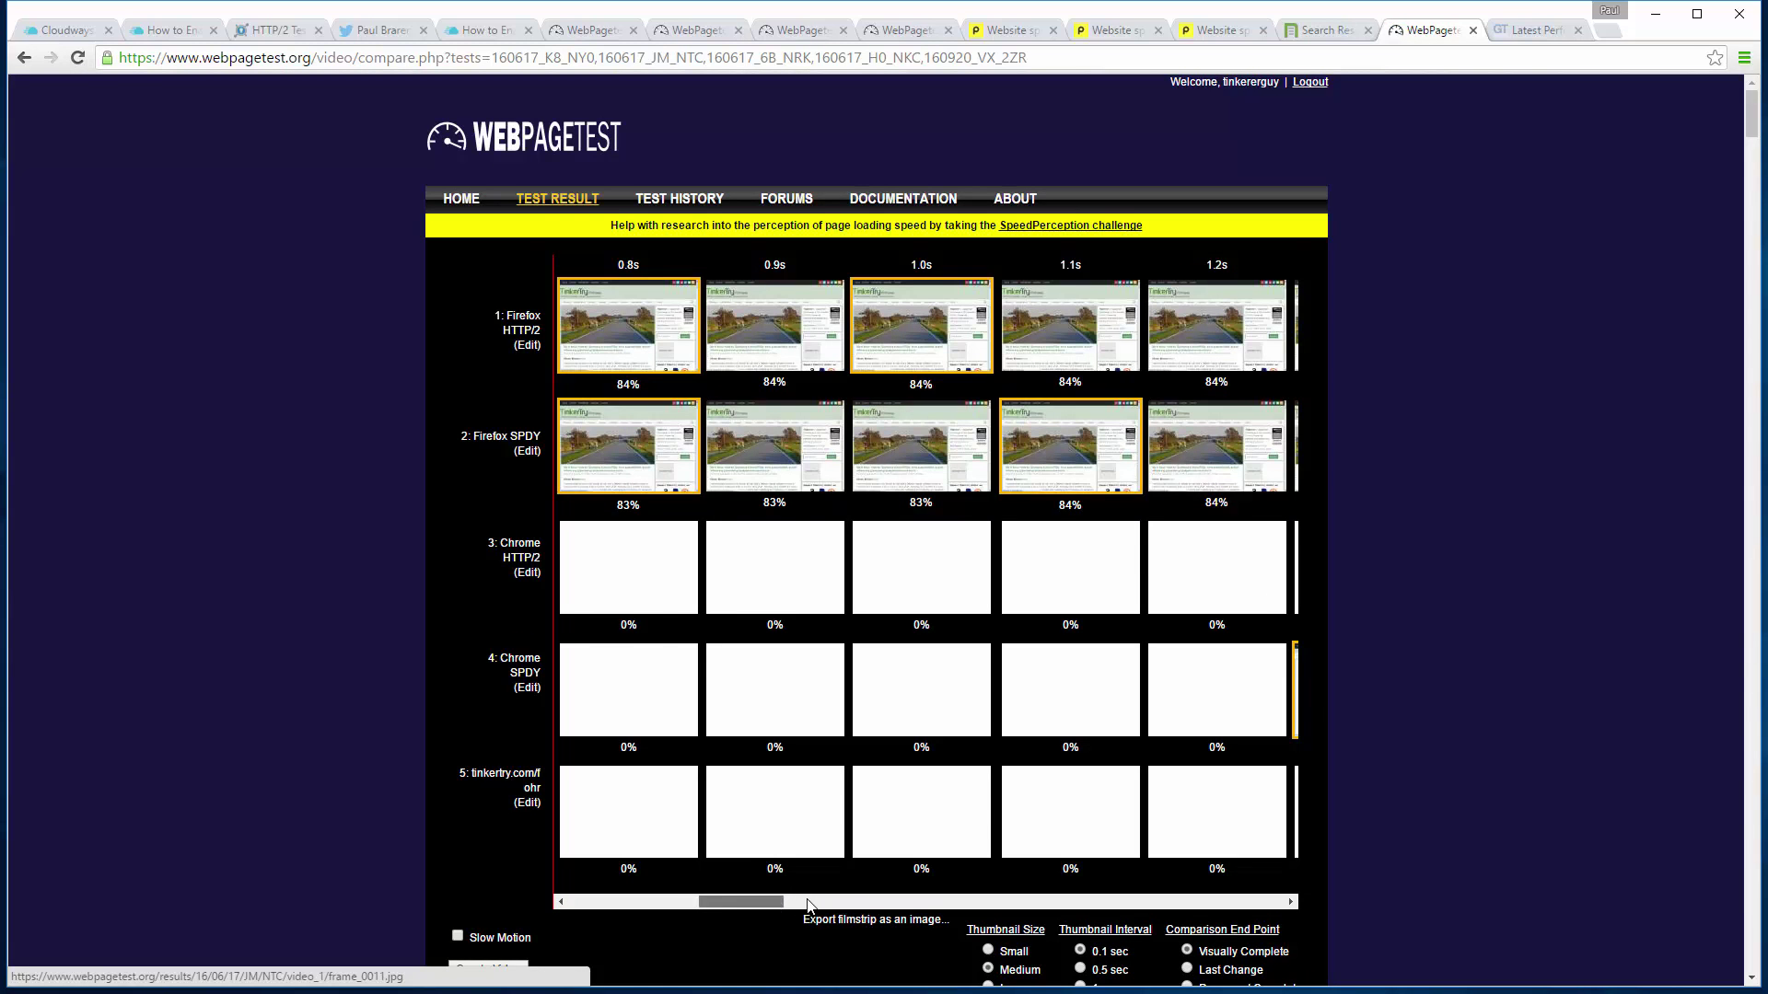
{"action": "left_click_drag", "start_coordinate": [776, 902], "coordinate": [605, 895]}
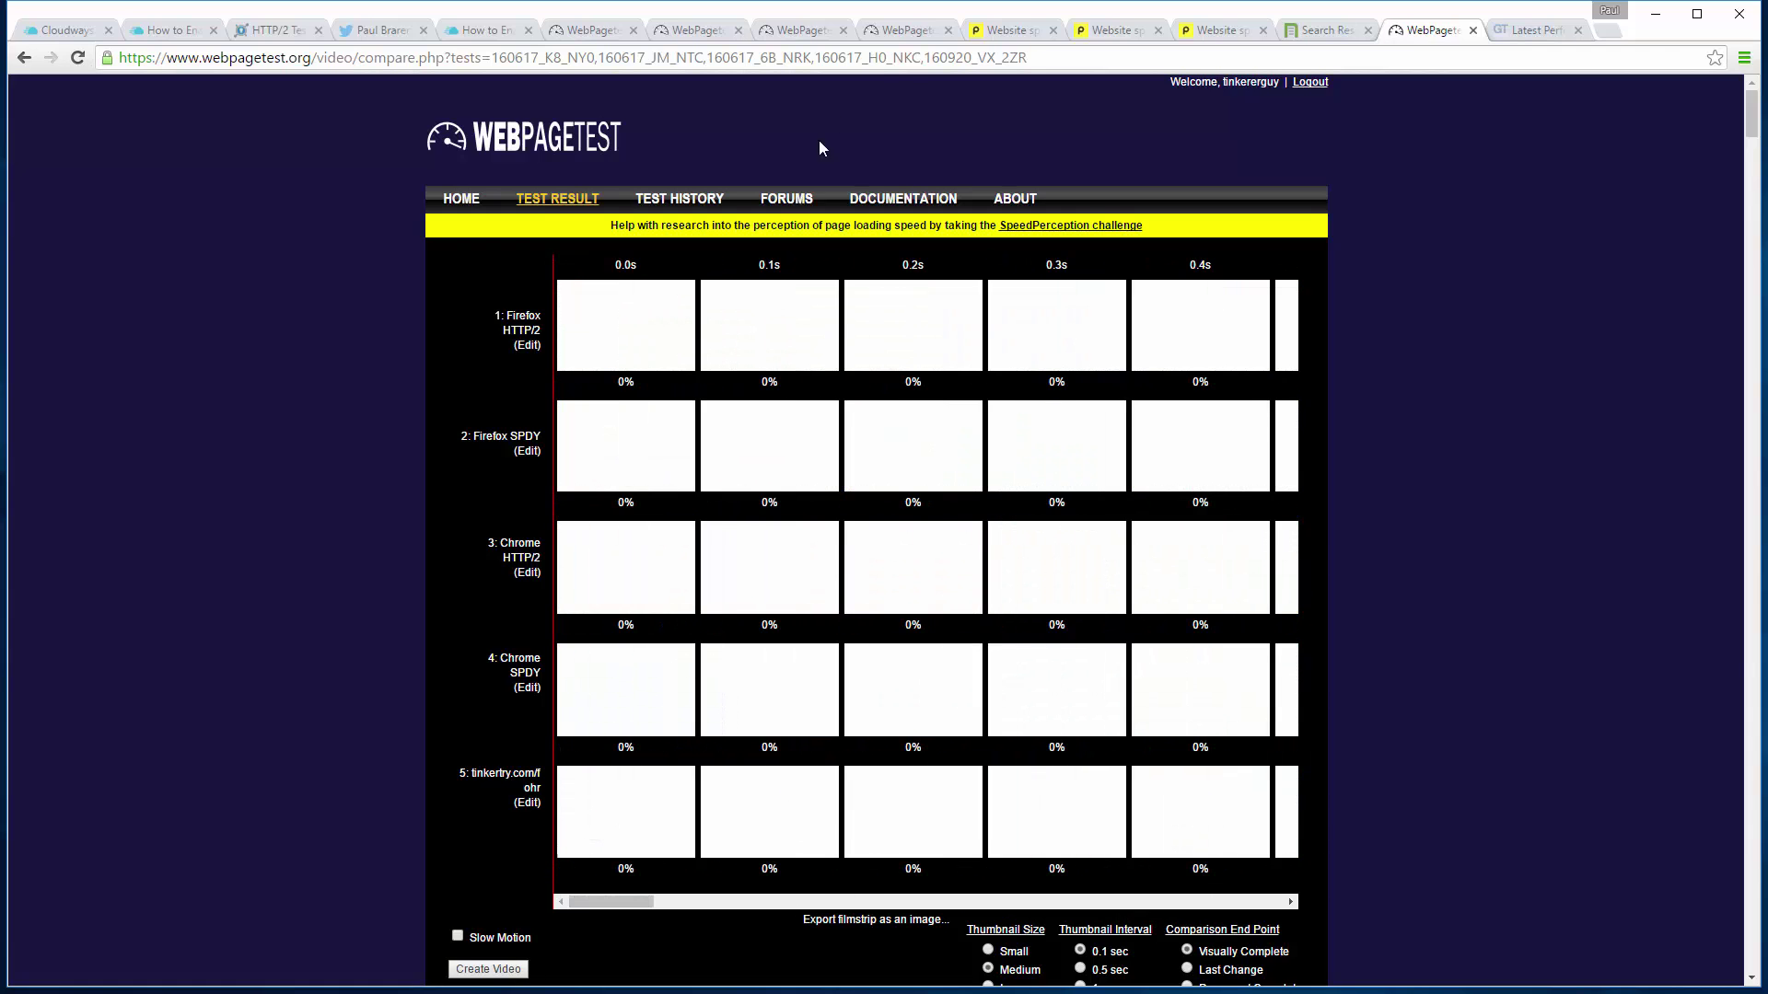
Examine the New York test's first-view waterfall details, from the first request down to the CPU and bandwidth graphs
{"action": "left_click", "coordinate": [919, 37]}
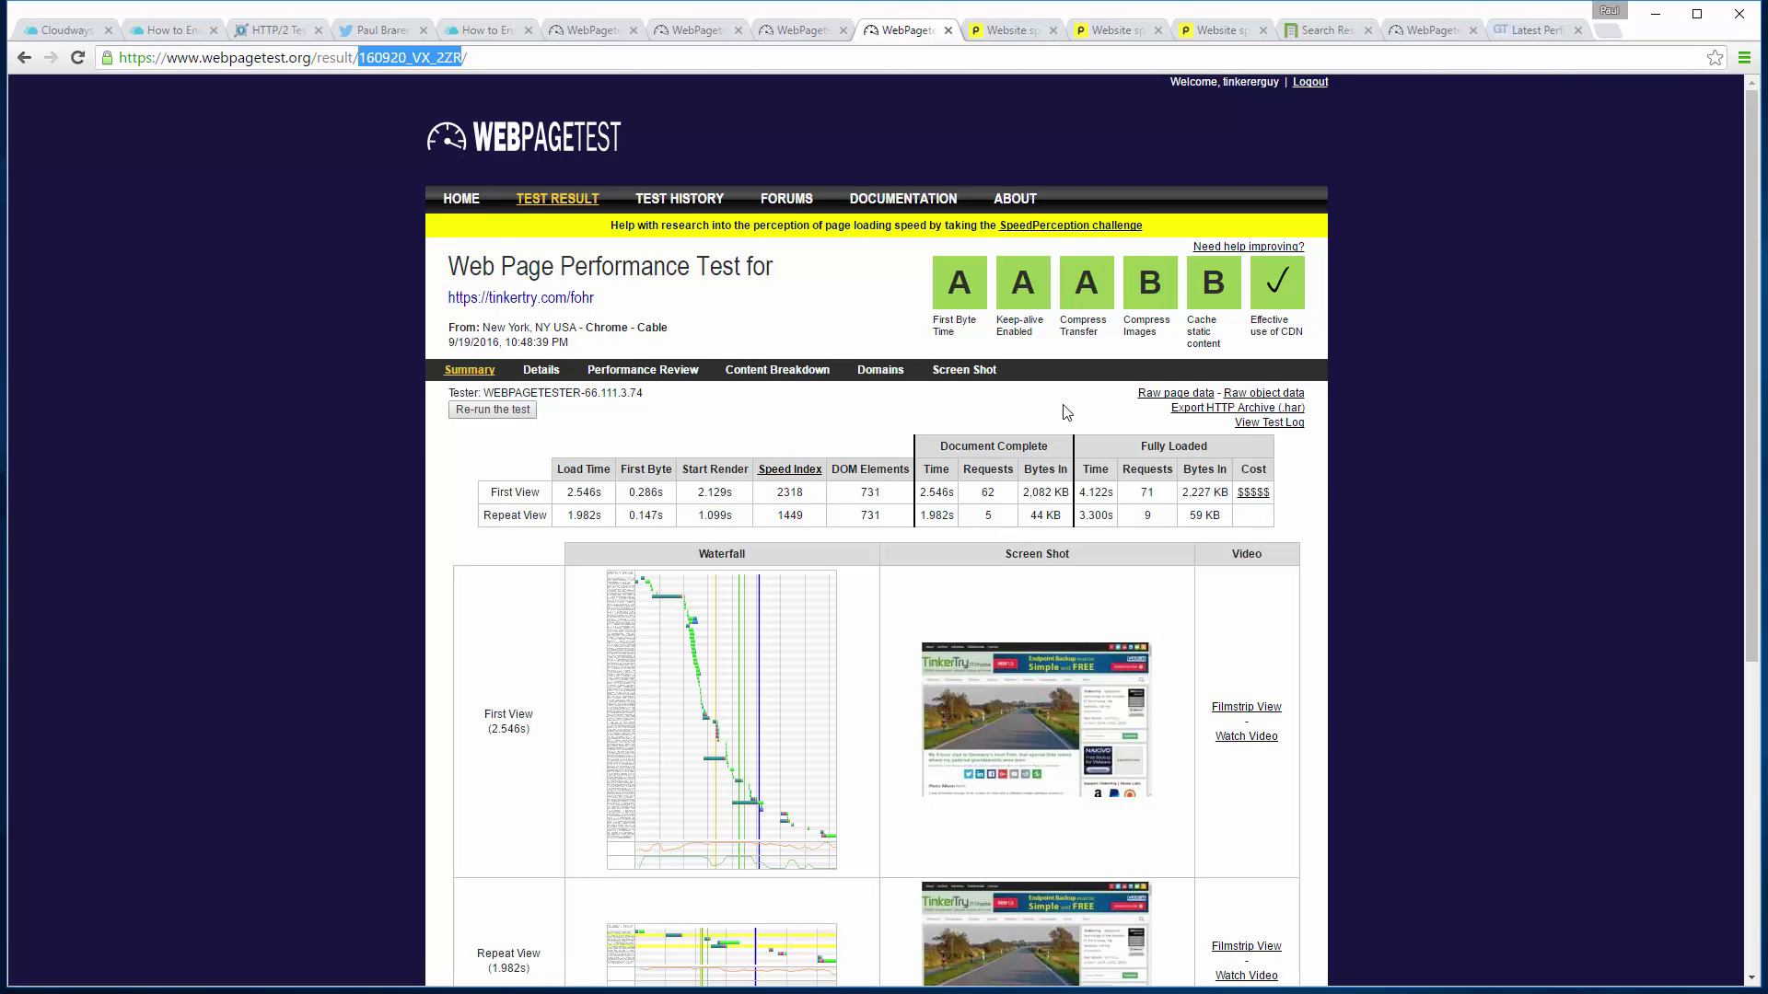
{"action": "scroll", "coordinate": [1067, 412], "scroll_direction": "down", "scroll_amount": 4}
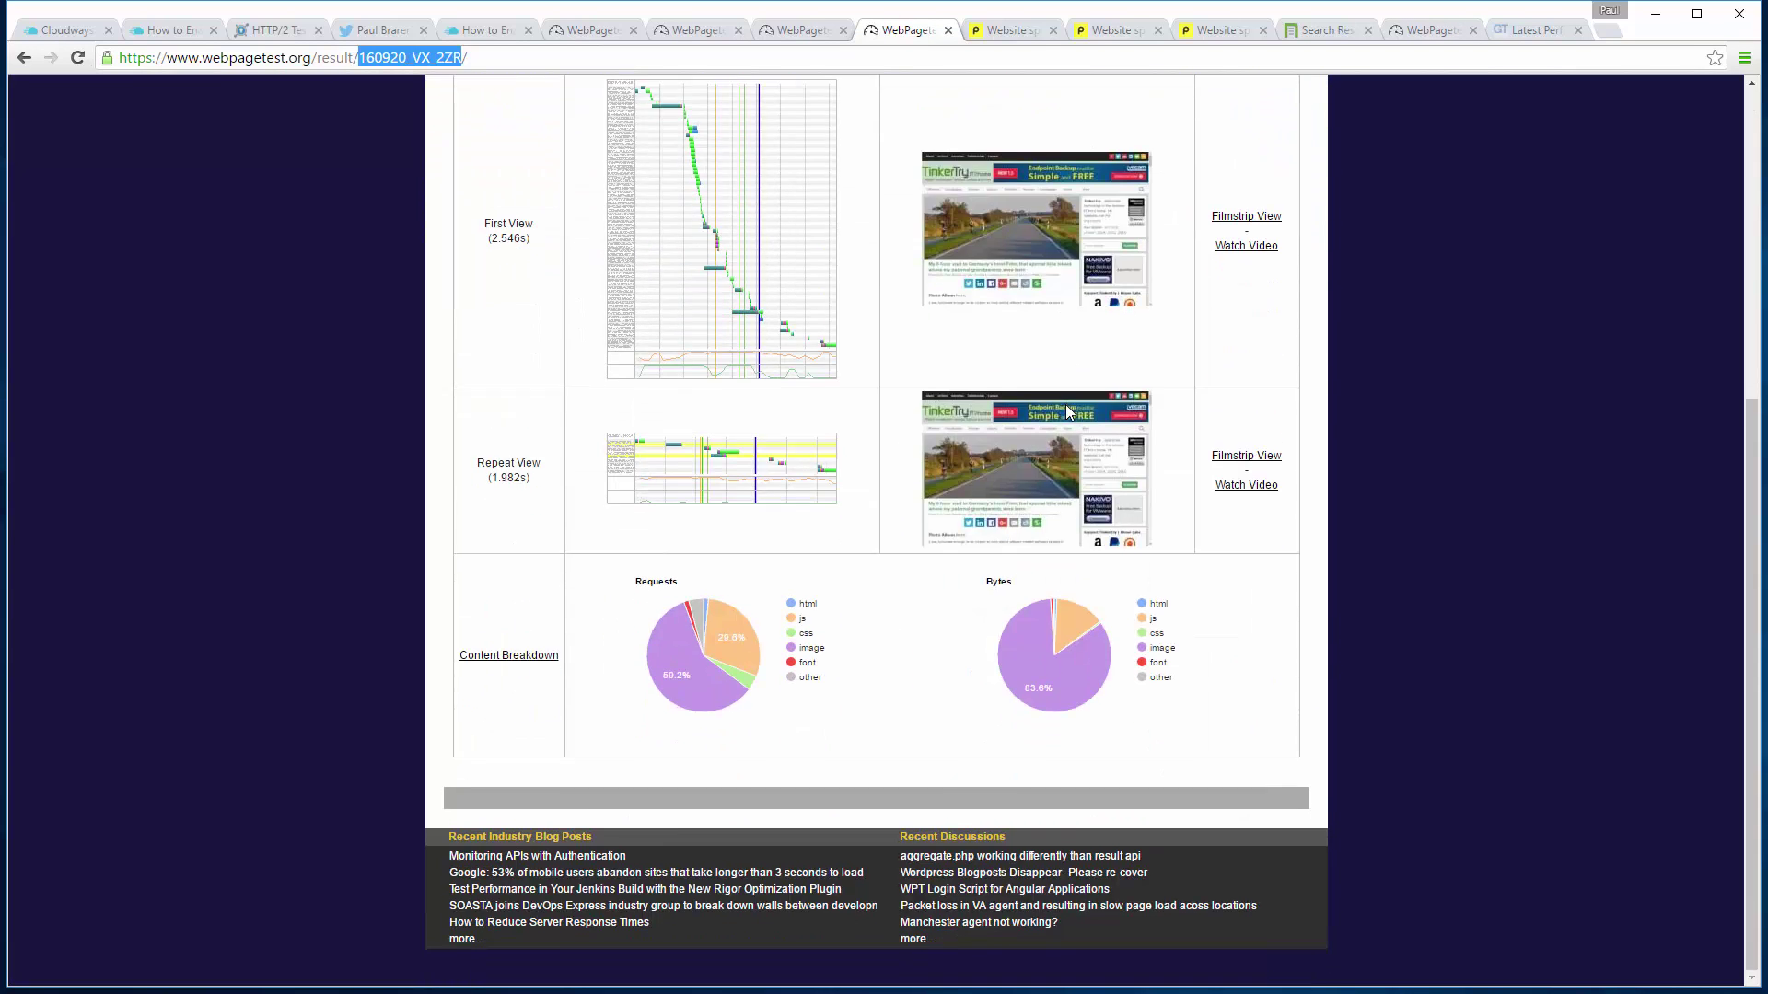
{"action": "scroll", "coordinate": [1068, 411], "scroll_direction": "up", "scroll_amount": 4}
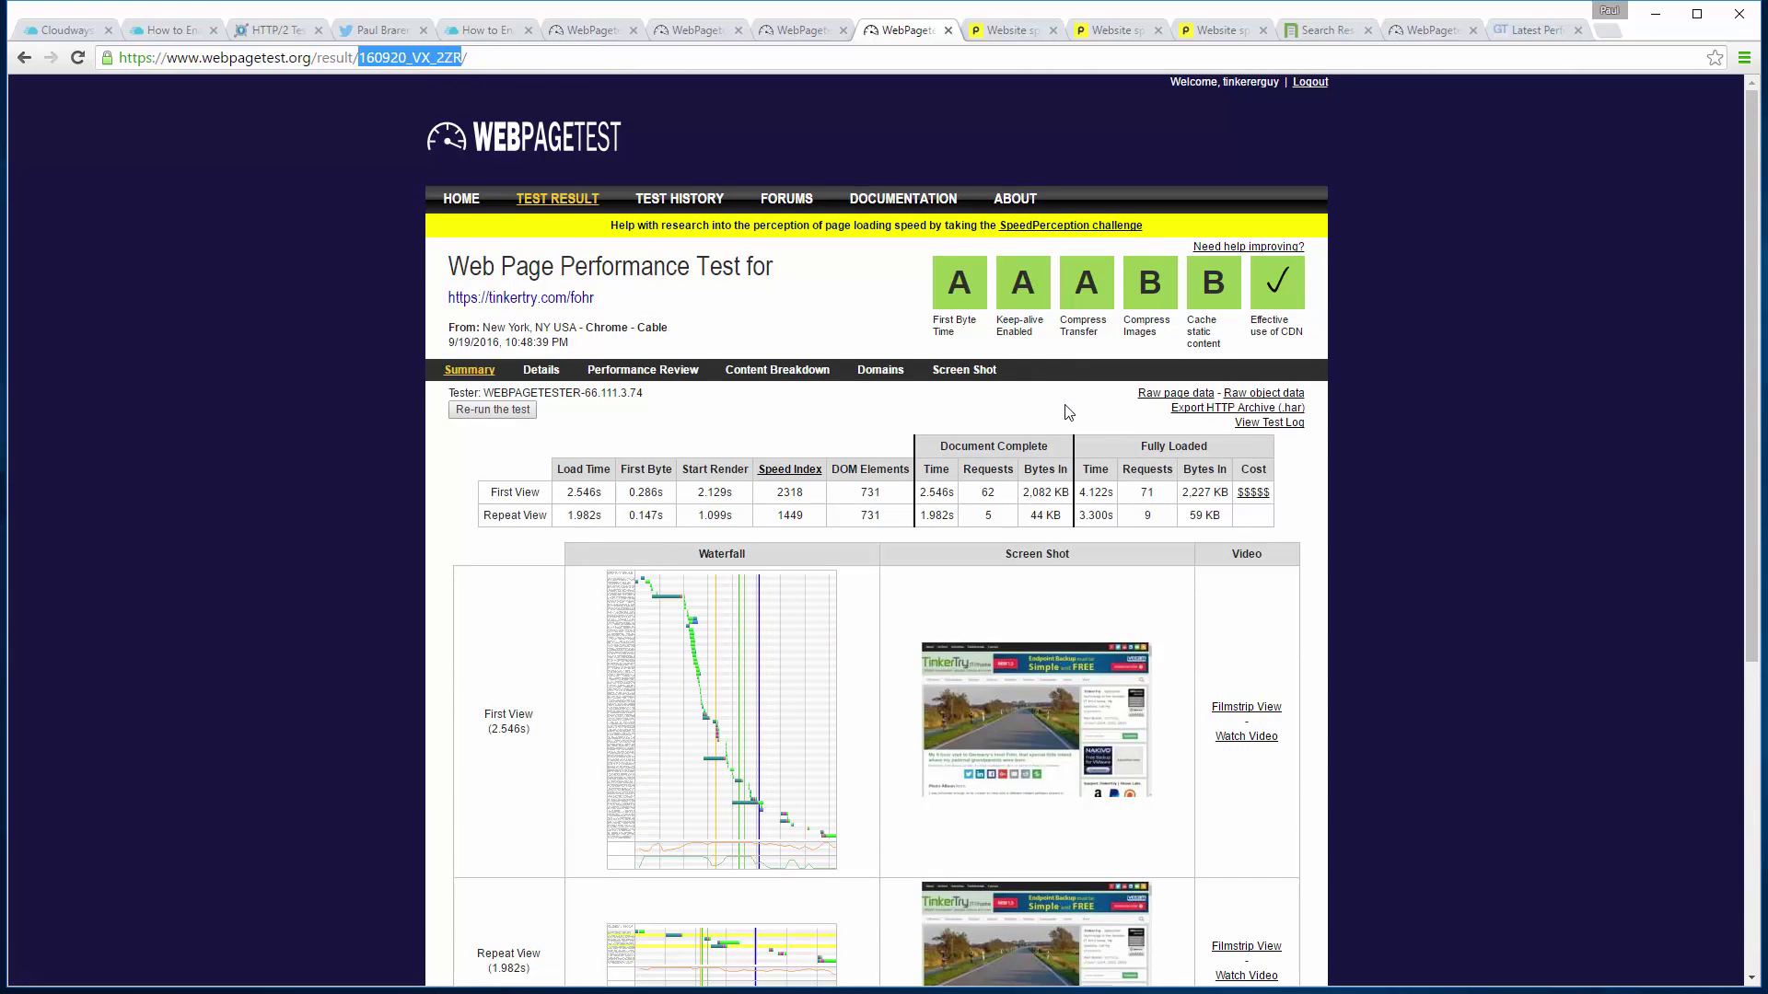
{"action": "left_click", "coordinate": [656, 614]}
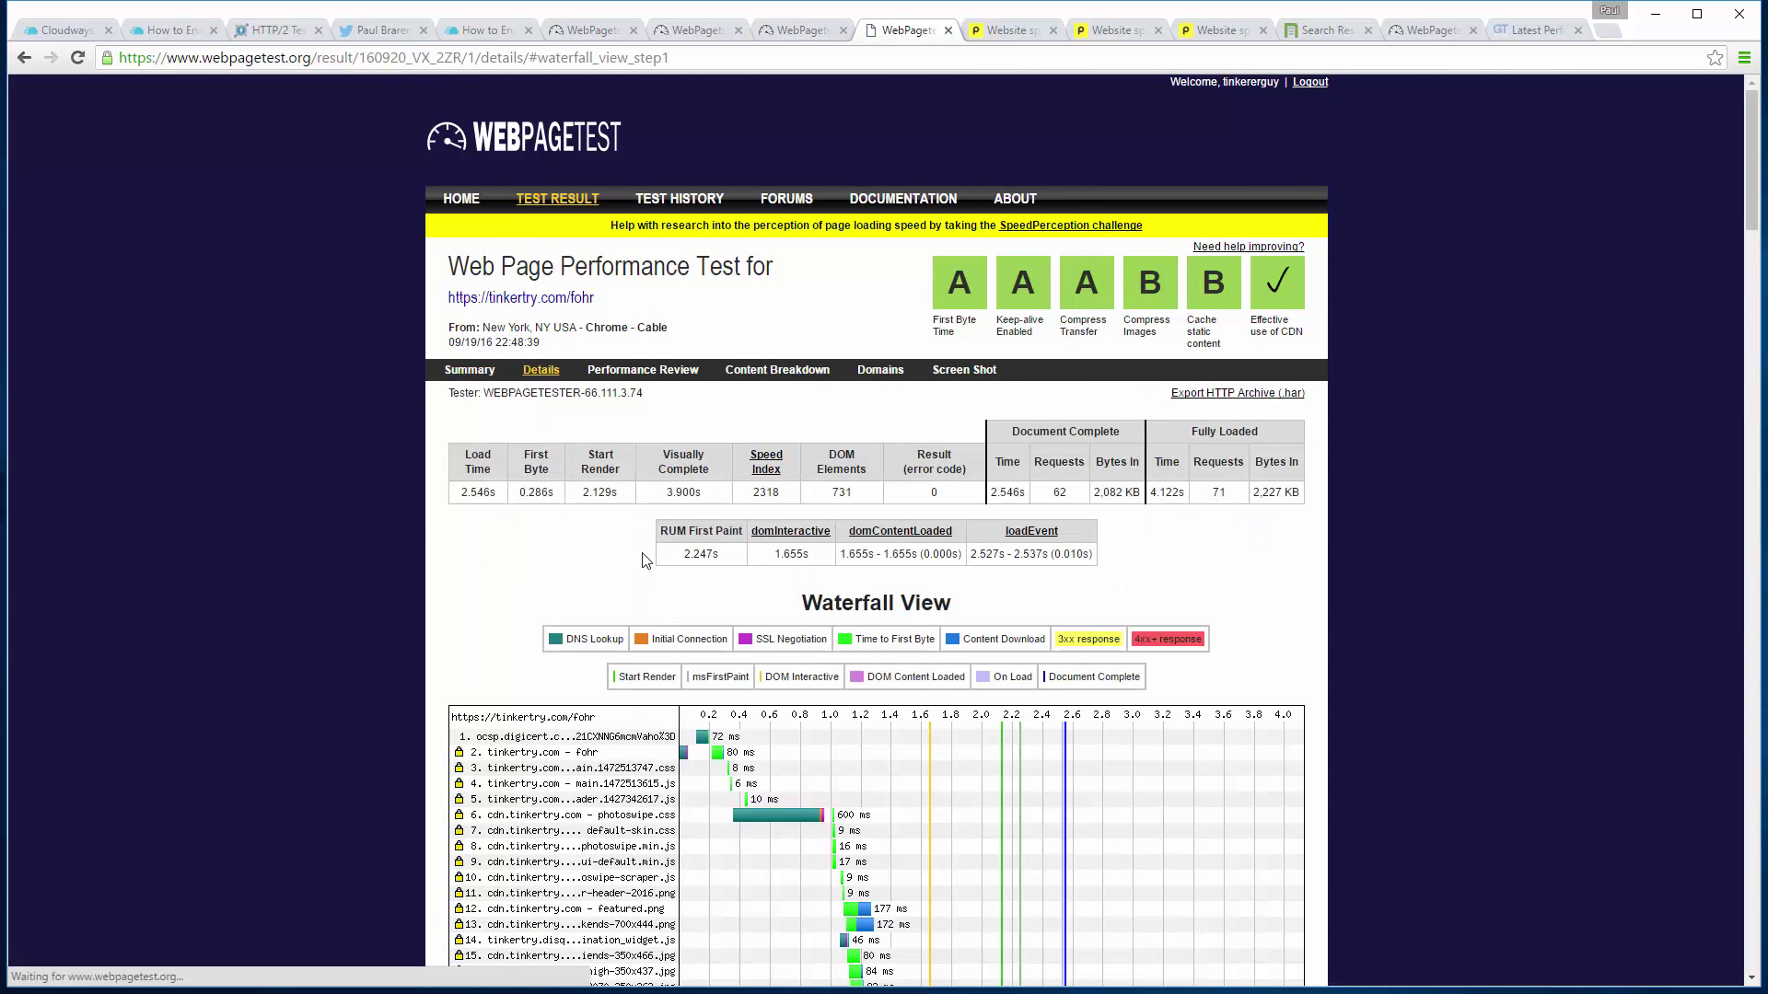
{"action": "scroll", "coordinate": [608, 520], "scroll_direction": "down", "scroll_amount": 3}
{"action": "scroll", "coordinate": [606, 518], "scroll_direction": "down", "scroll_amount": 3}
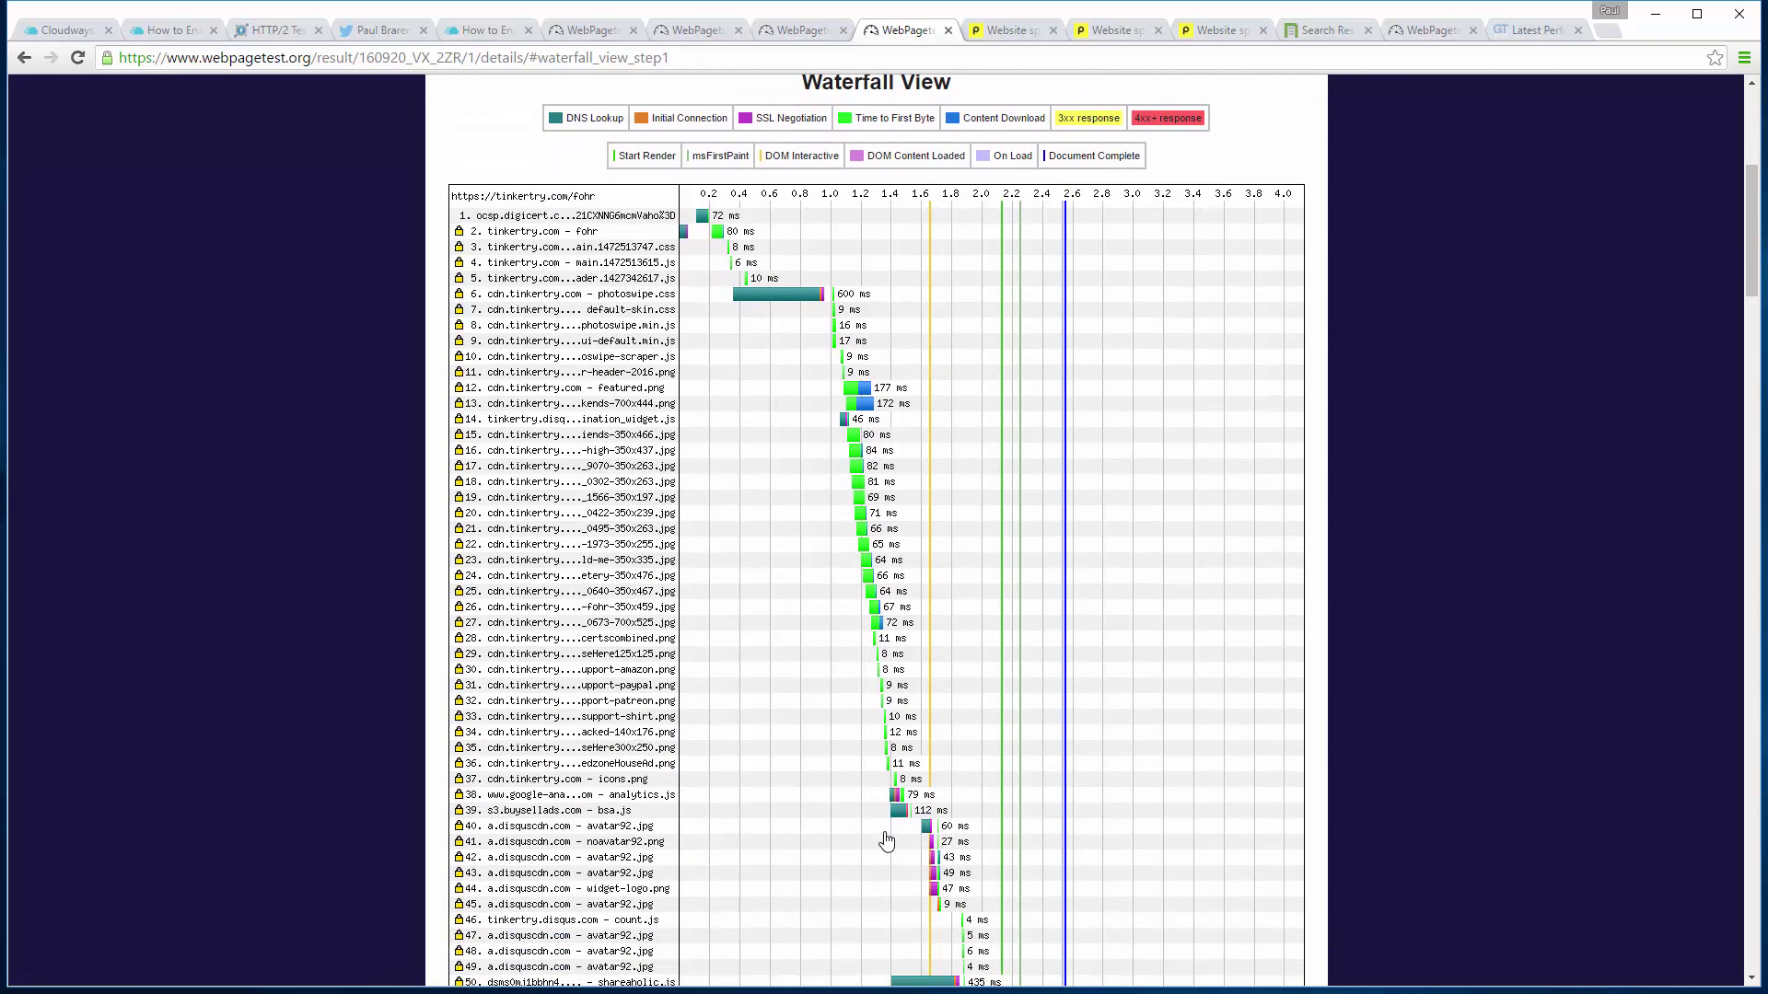
{"action": "scroll", "coordinate": [886, 839], "scroll_direction": "down", "scroll_amount": 6}
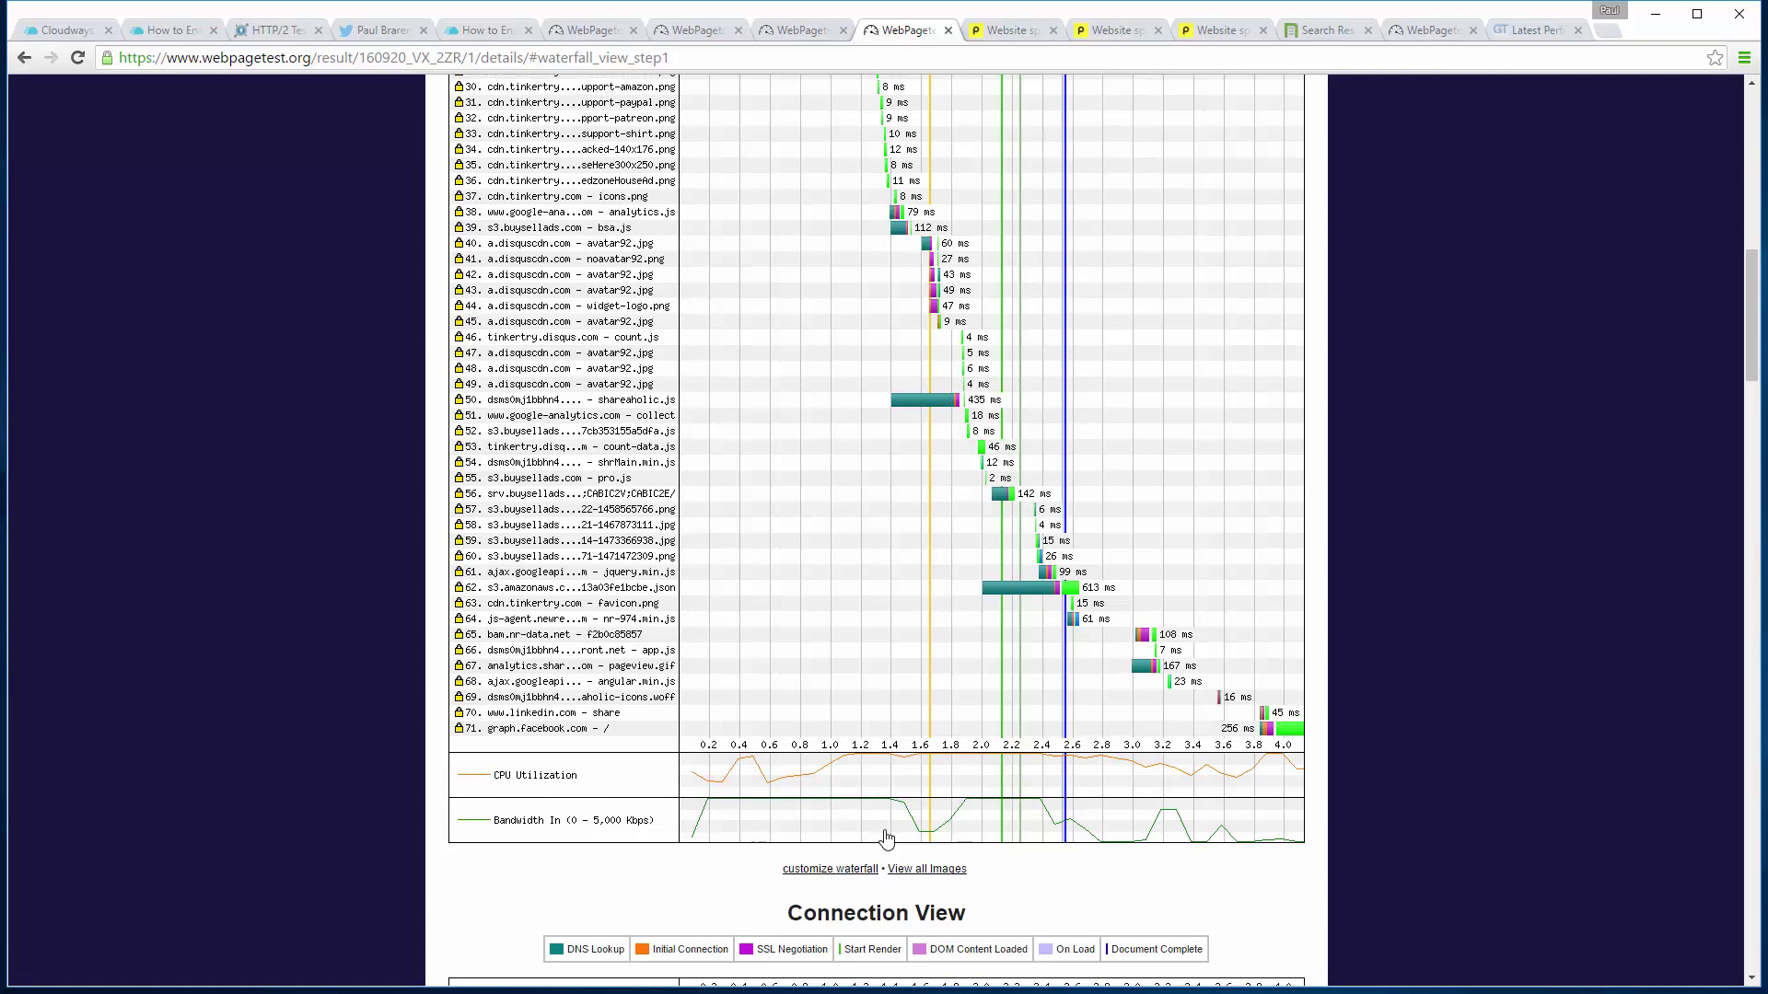
{"action": "scroll", "coordinate": [886, 840], "scroll_direction": "up", "scroll_amount": 7}
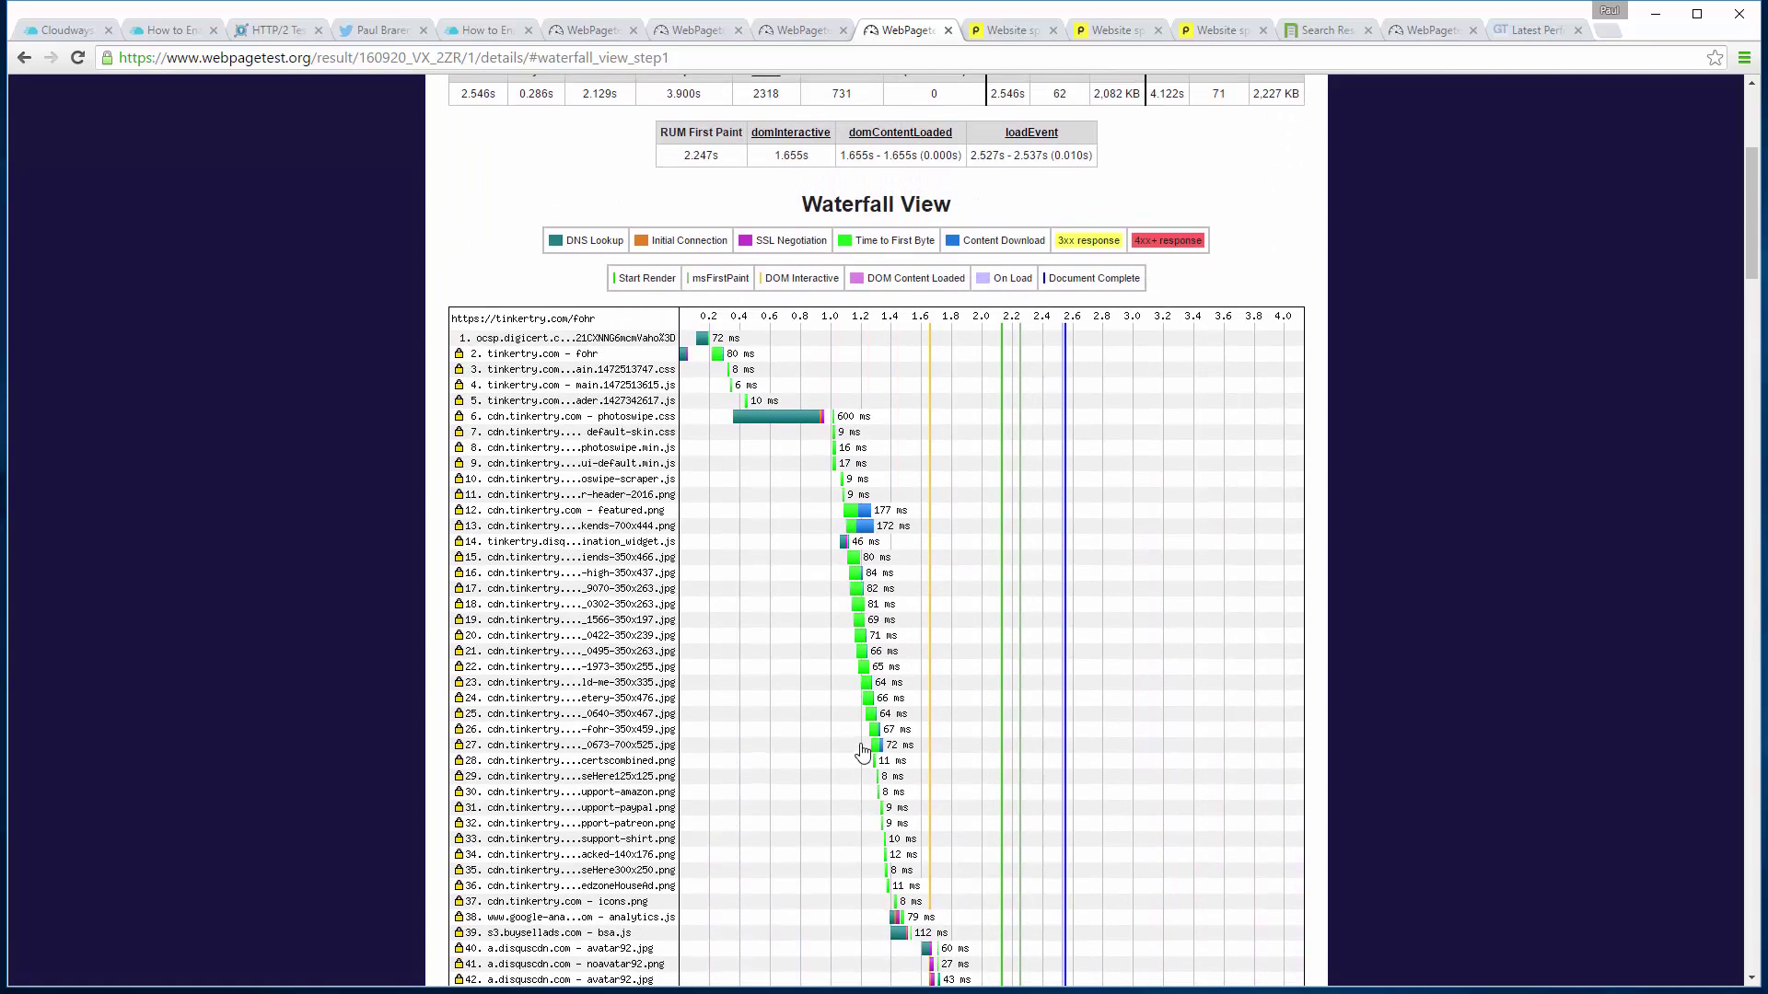
{"action": "scroll", "coordinate": [863, 751], "scroll_direction": "up", "scroll_amount": 4}
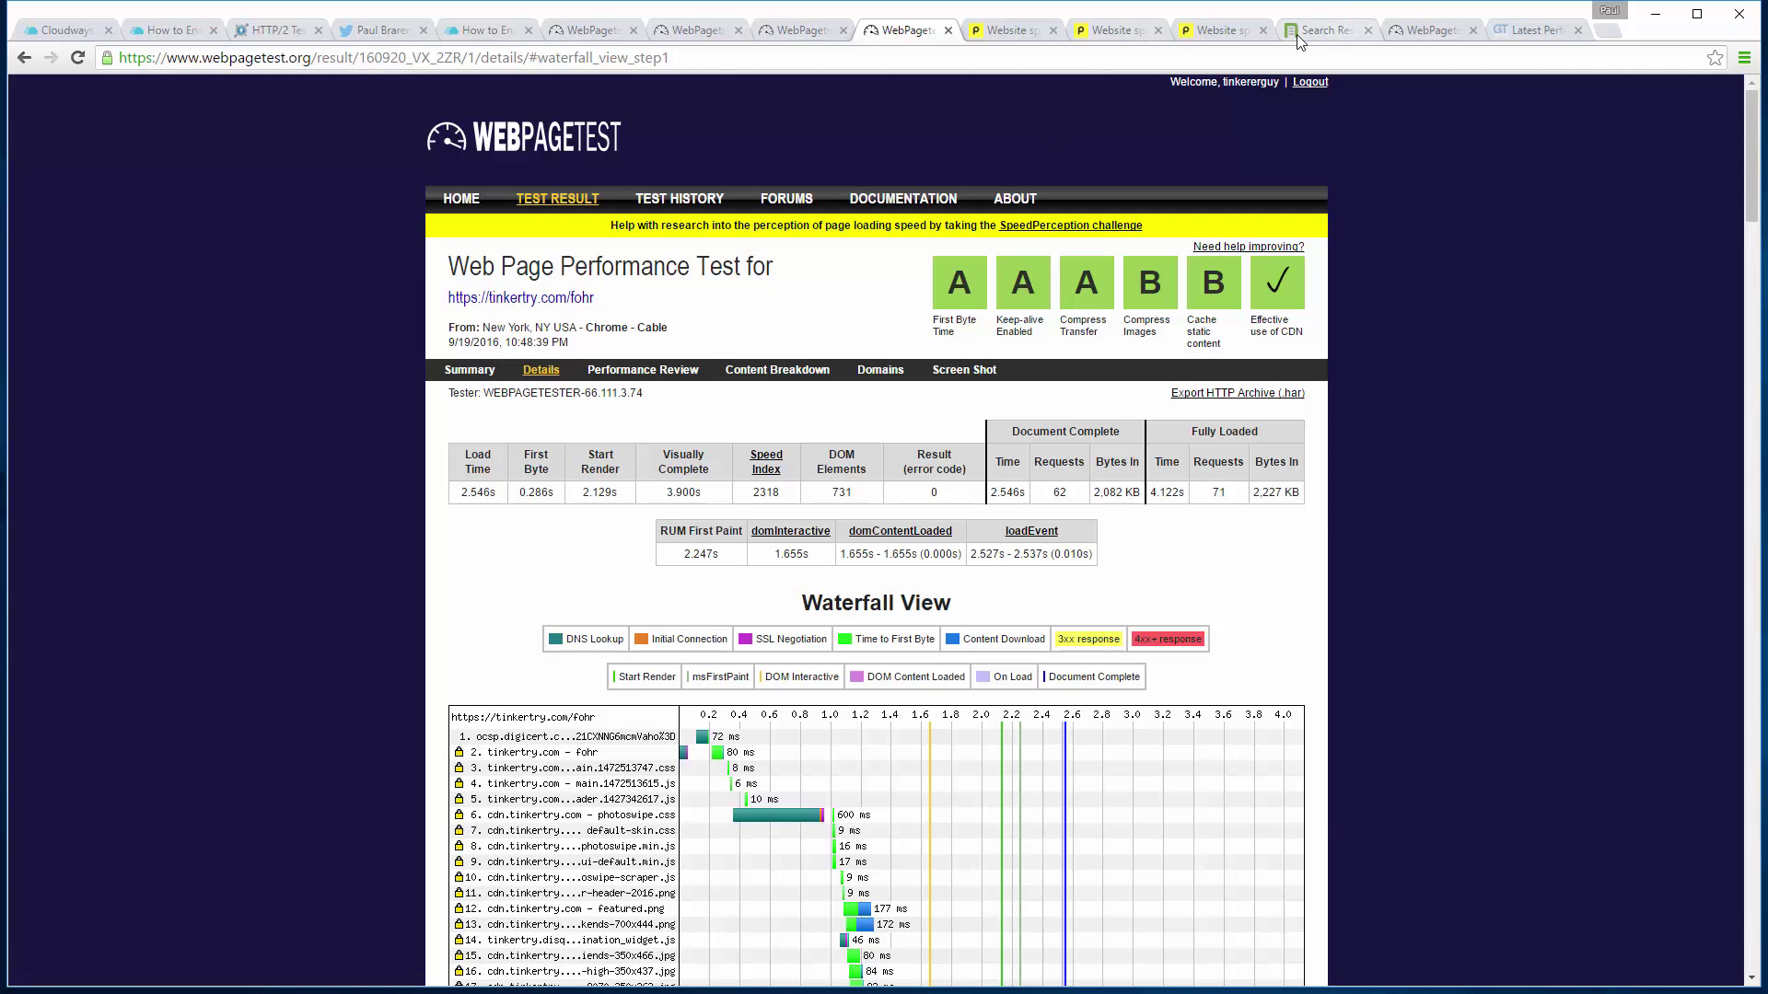
{"action": "left_click", "coordinate": [1411, 33]}
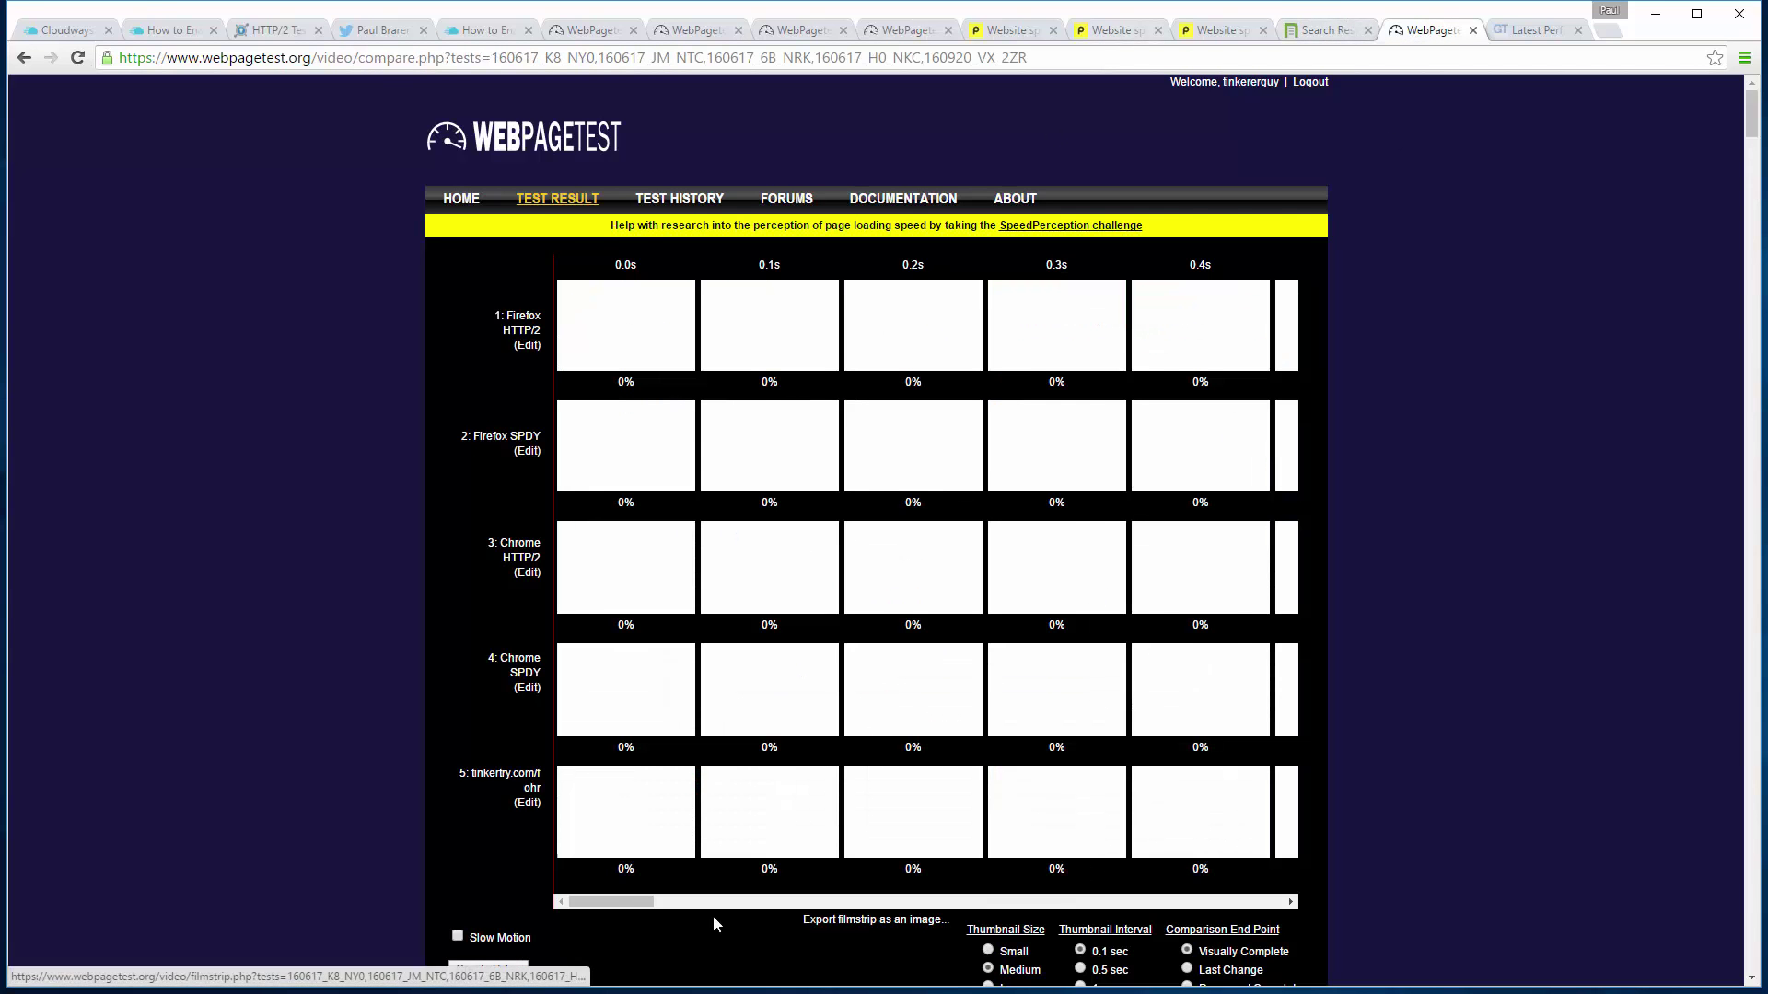
{"action": "left_click_drag", "start_coordinate": [615, 902], "coordinate": [488, 824]}
{"action": "left_click", "coordinate": [904, 34]}
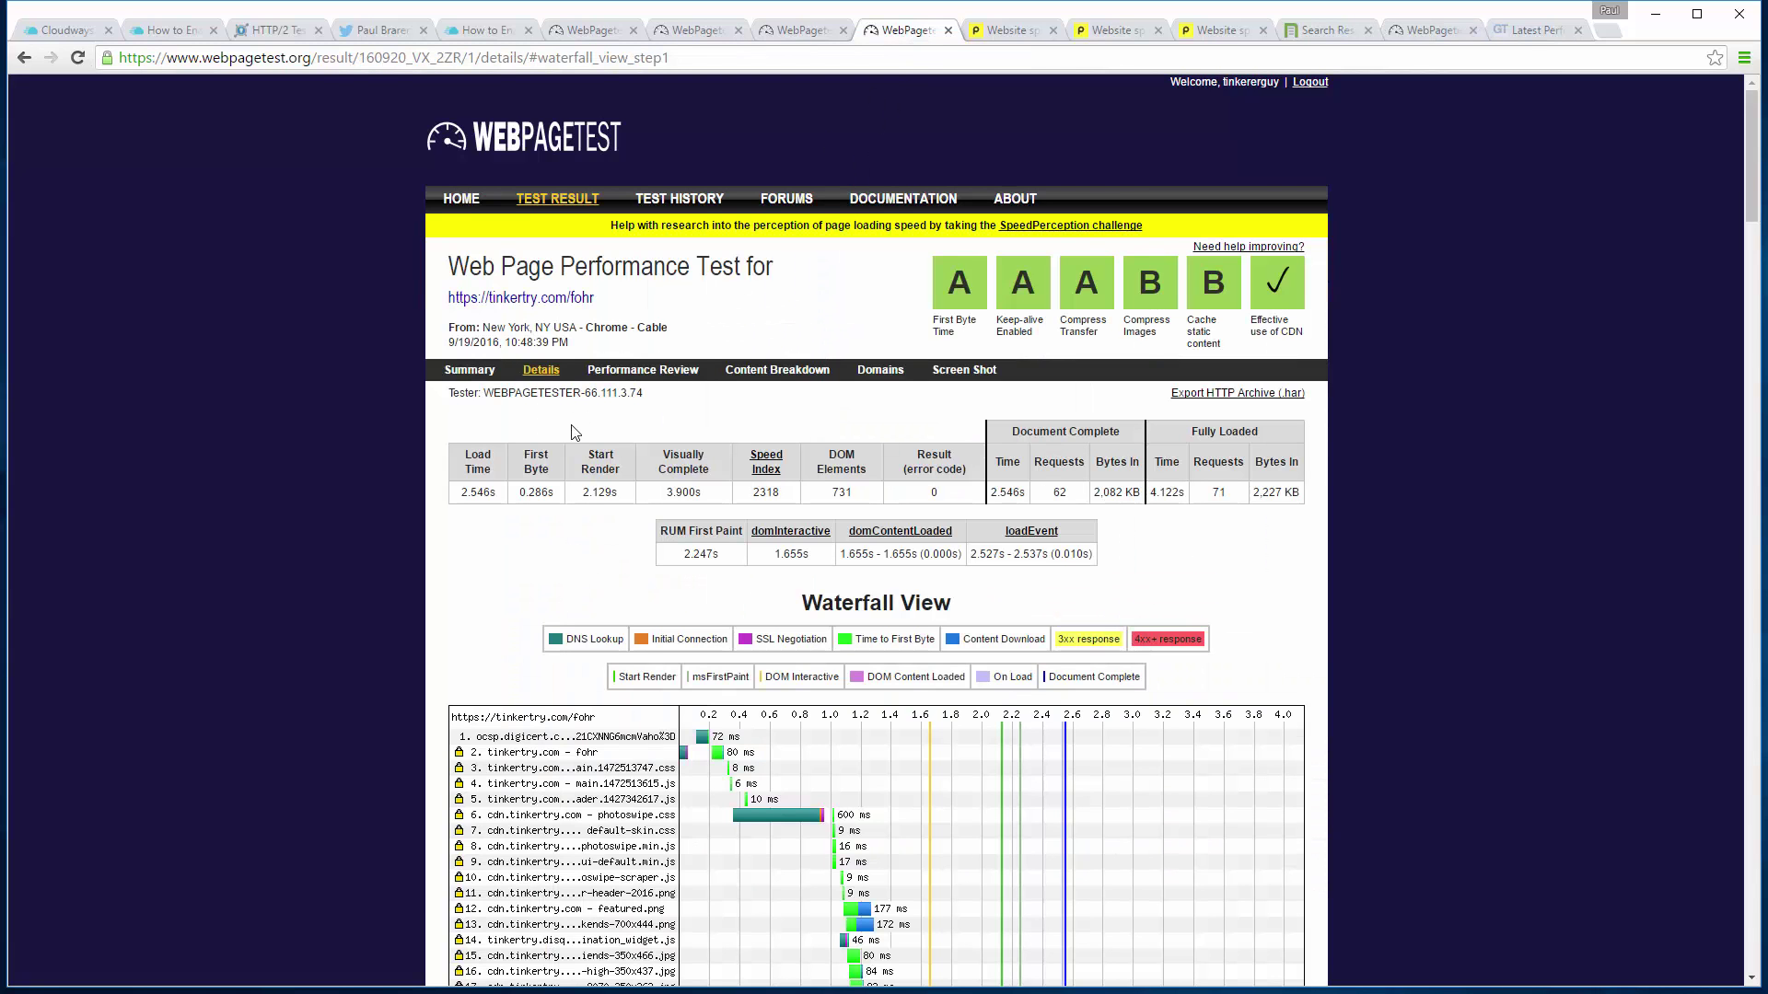
{"action": "left_click", "coordinate": [470, 371]}
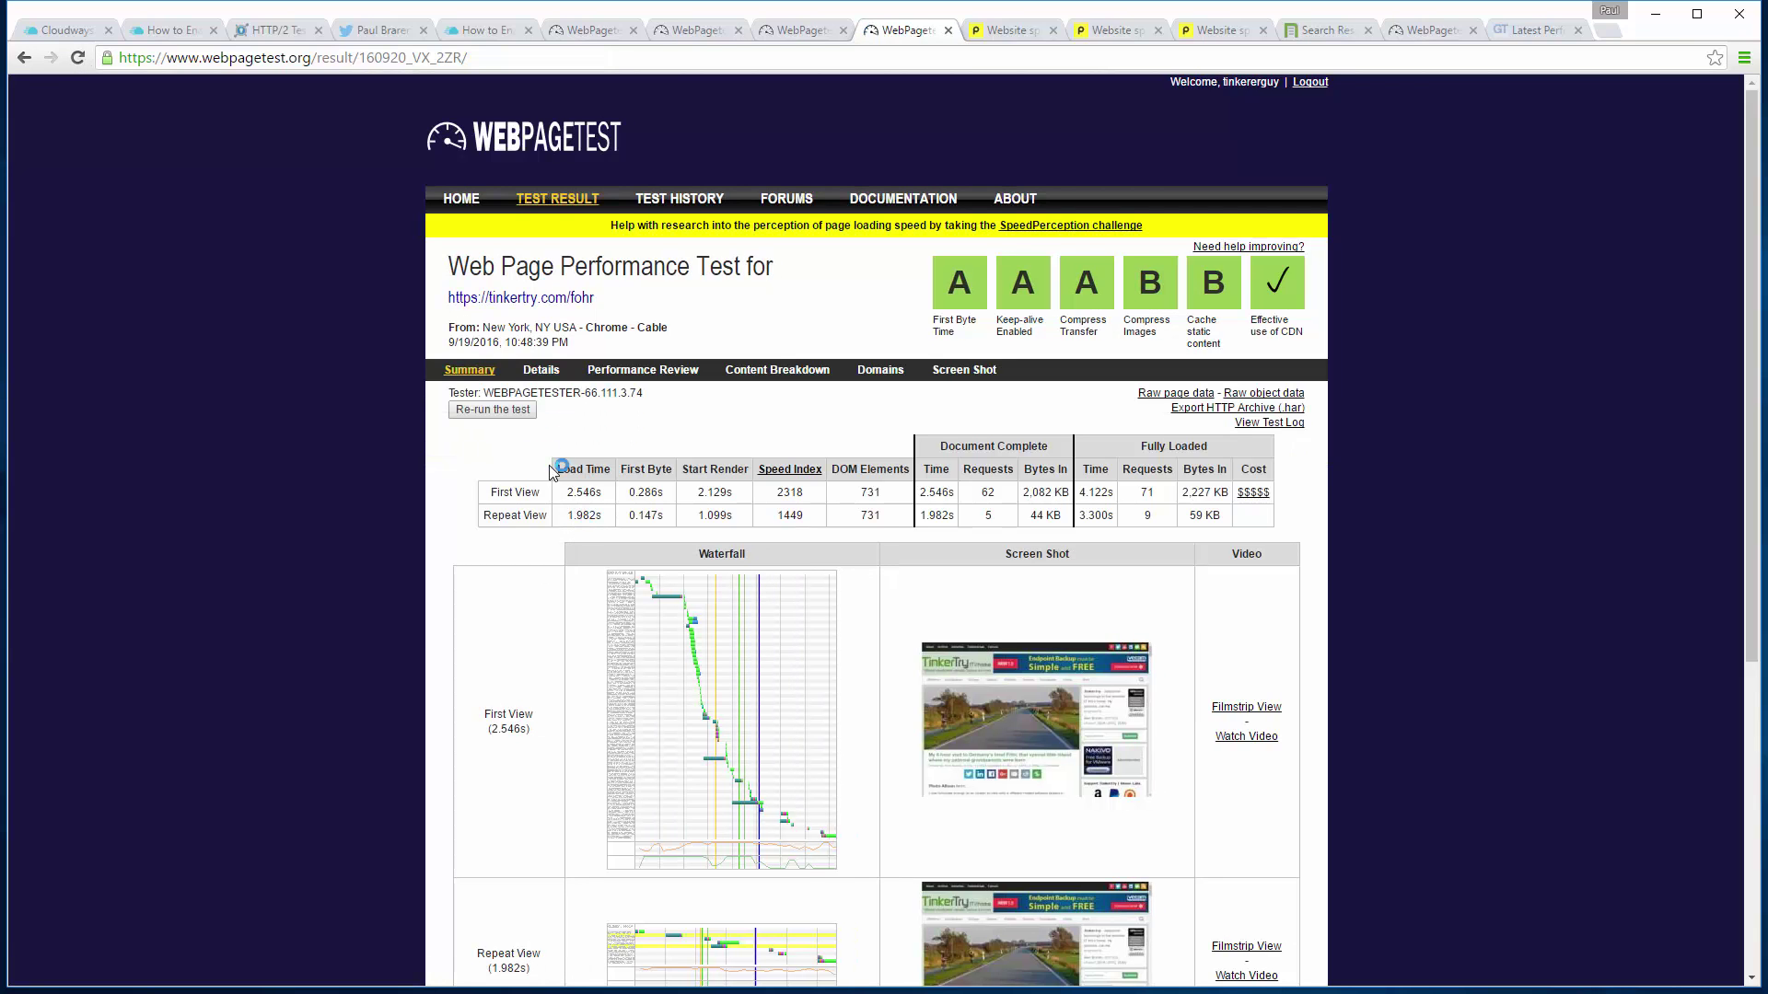
{"action": "left_click", "coordinate": [513, 411]}
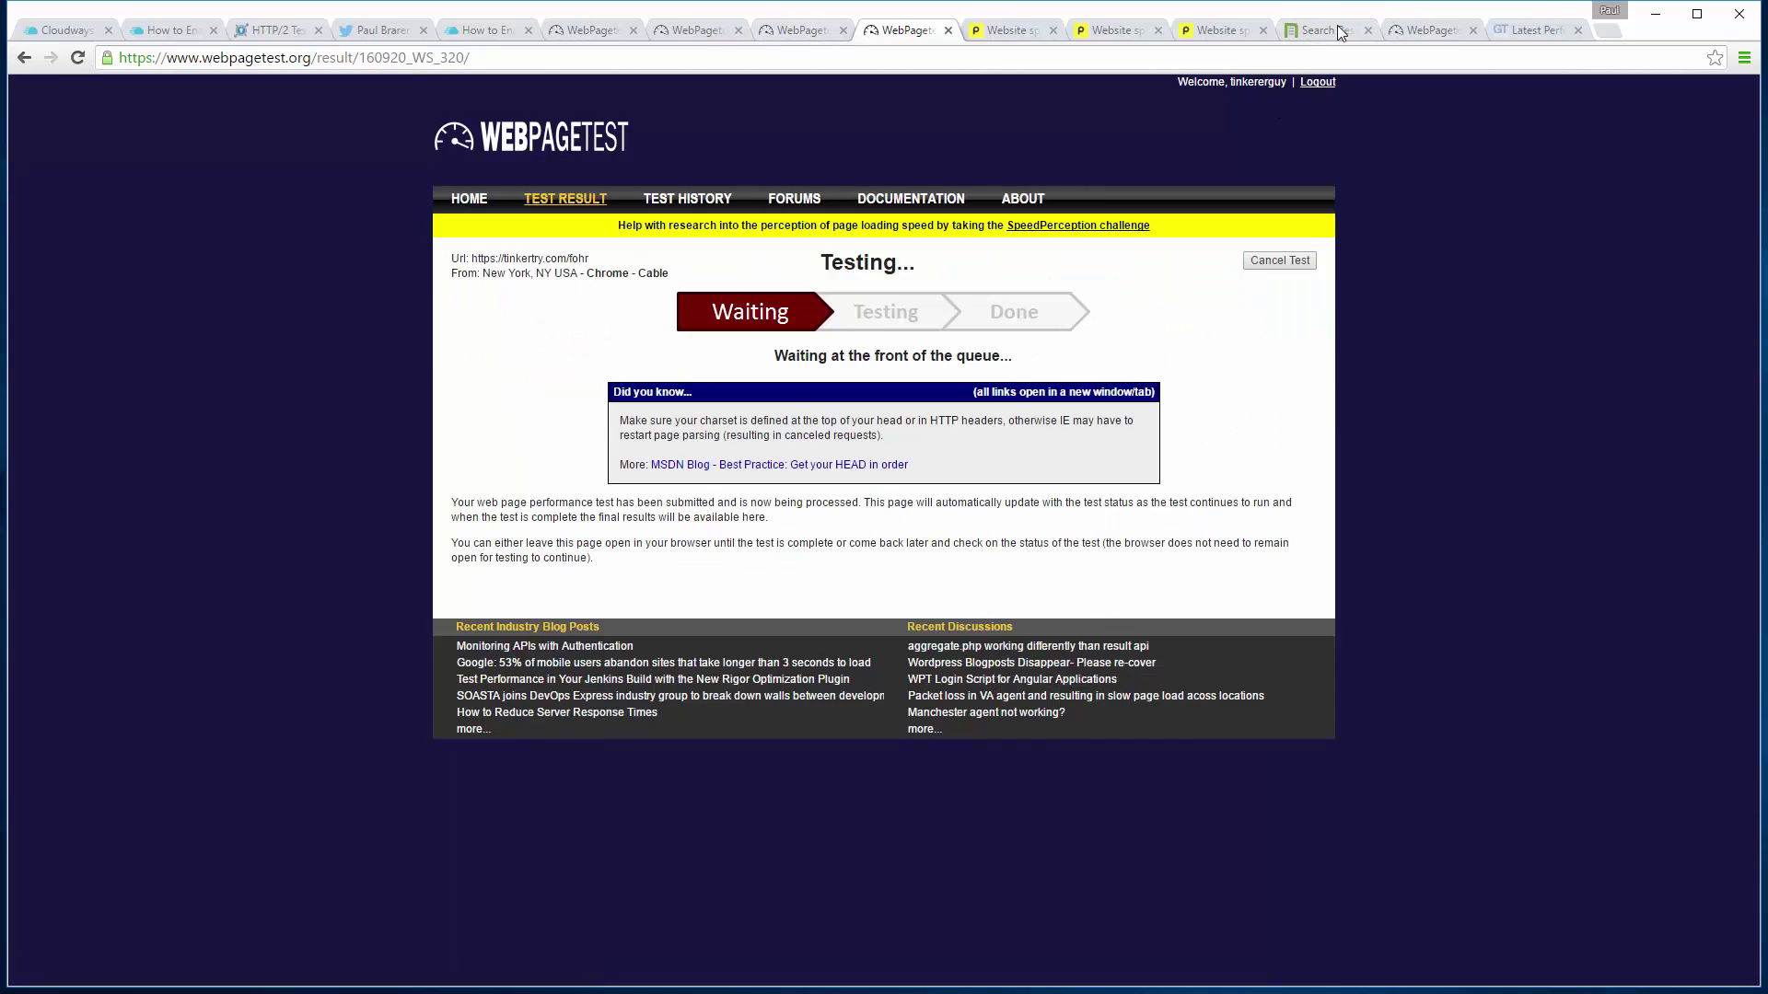
View the five-test filmstrip up to about 1.9 s, then strip ",160920_VX_2ZR" from the comparison URL and load it
{"action": "left_click", "coordinate": [1440, 30]}
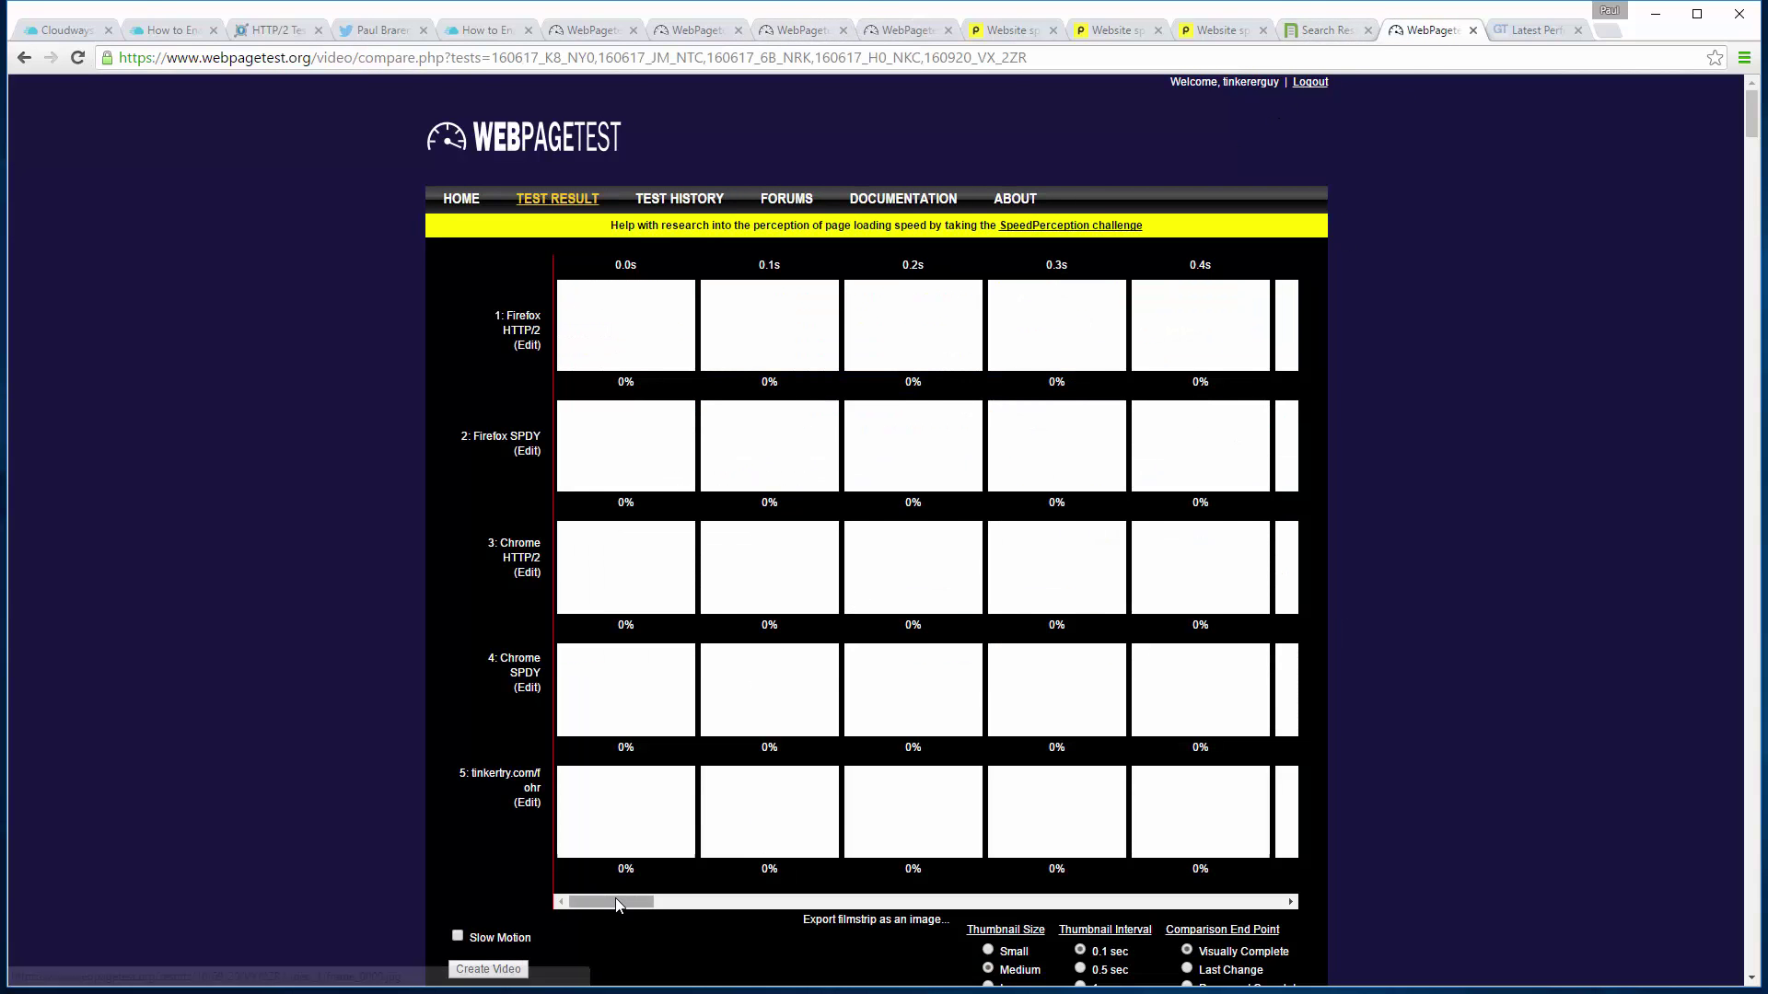
{"action": "left_click_drag", "start_coordinate": [615, 901], "coordinate": [870, 919]}
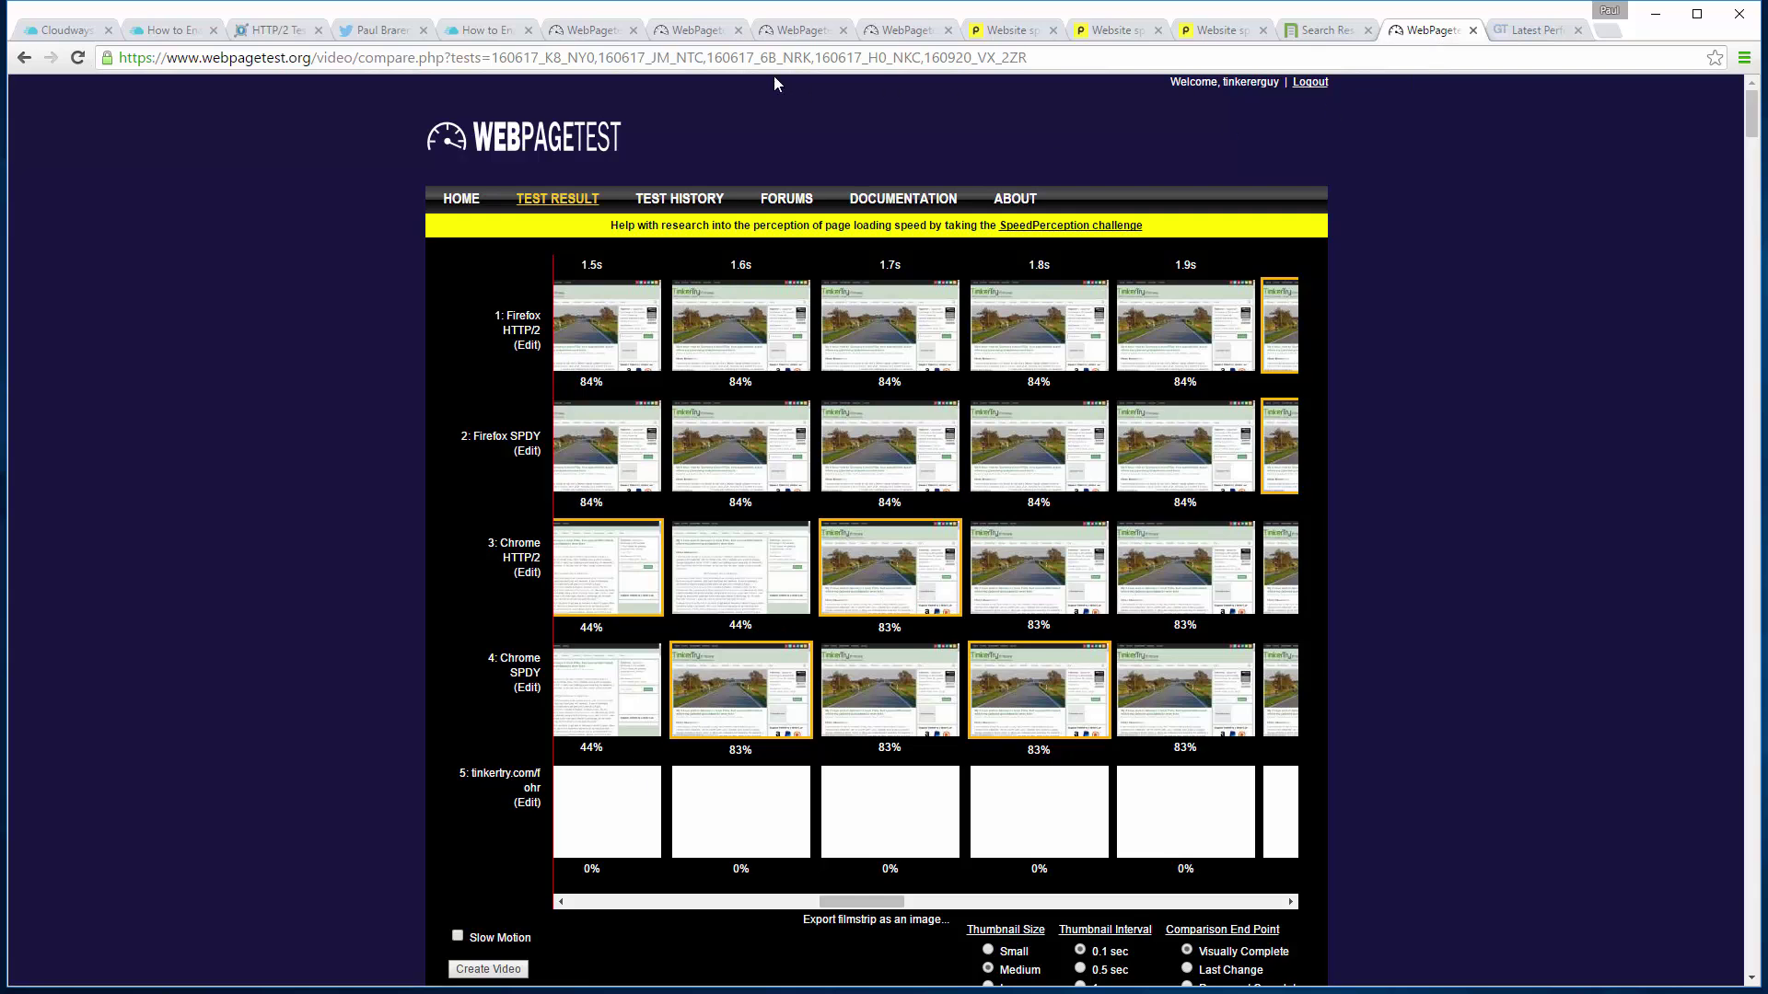
{"action": "left_click_drag", "start_coordinate": [925, 58], "coordinate": [1600, 114]}
{"action": "key", "text": "BackSpace"}
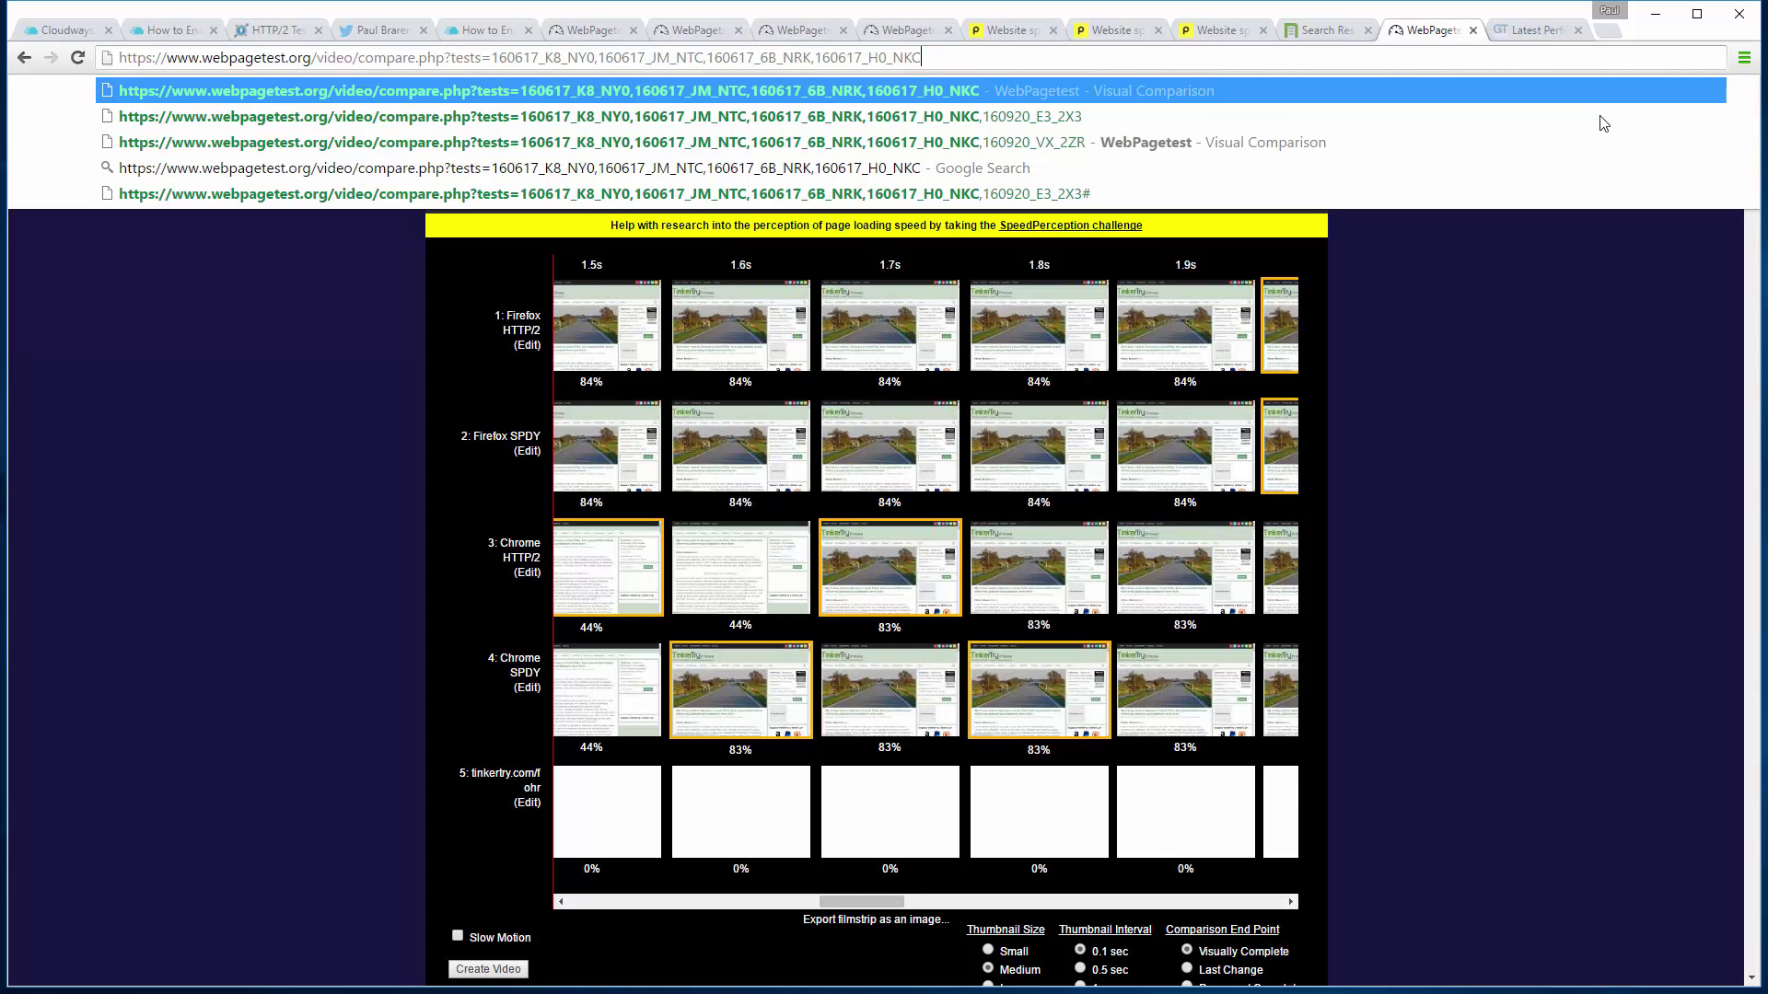
{"action": "key", "text": "Return"}
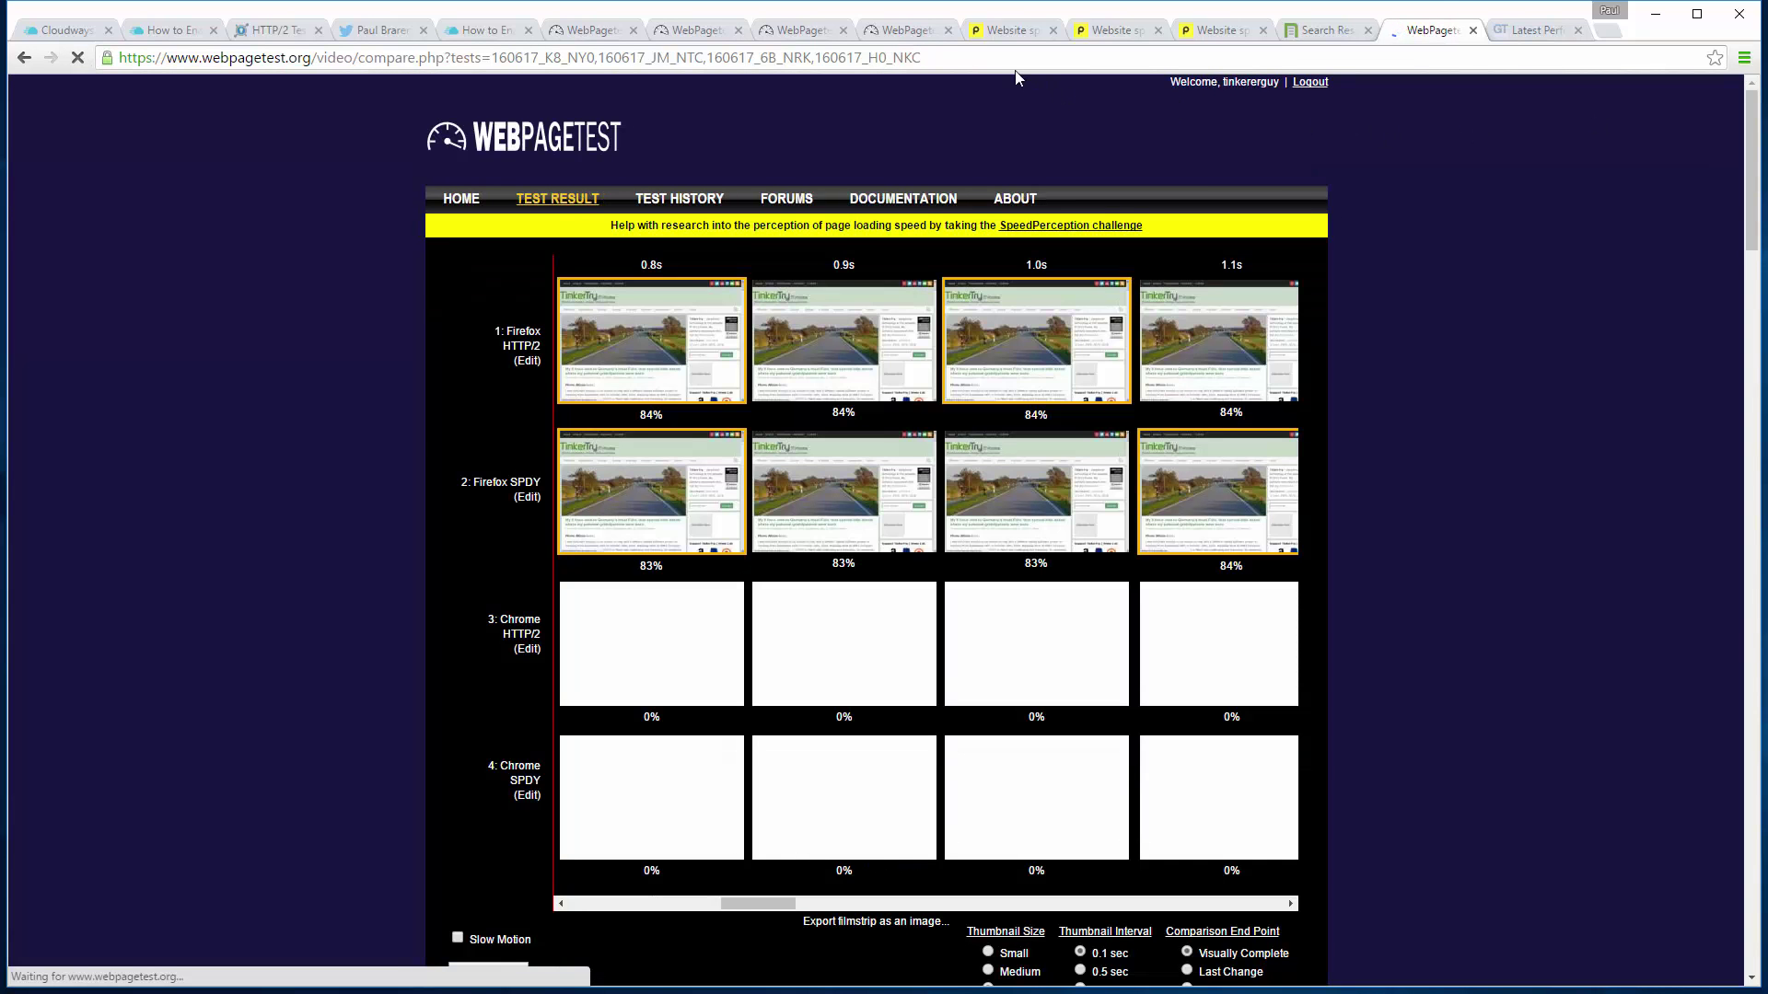
Check the progress of the re-run New York test and review the existing Pingdom results for tinkertry.com/fohr
{"action": "left_click", "coordinate": [905, 32]}
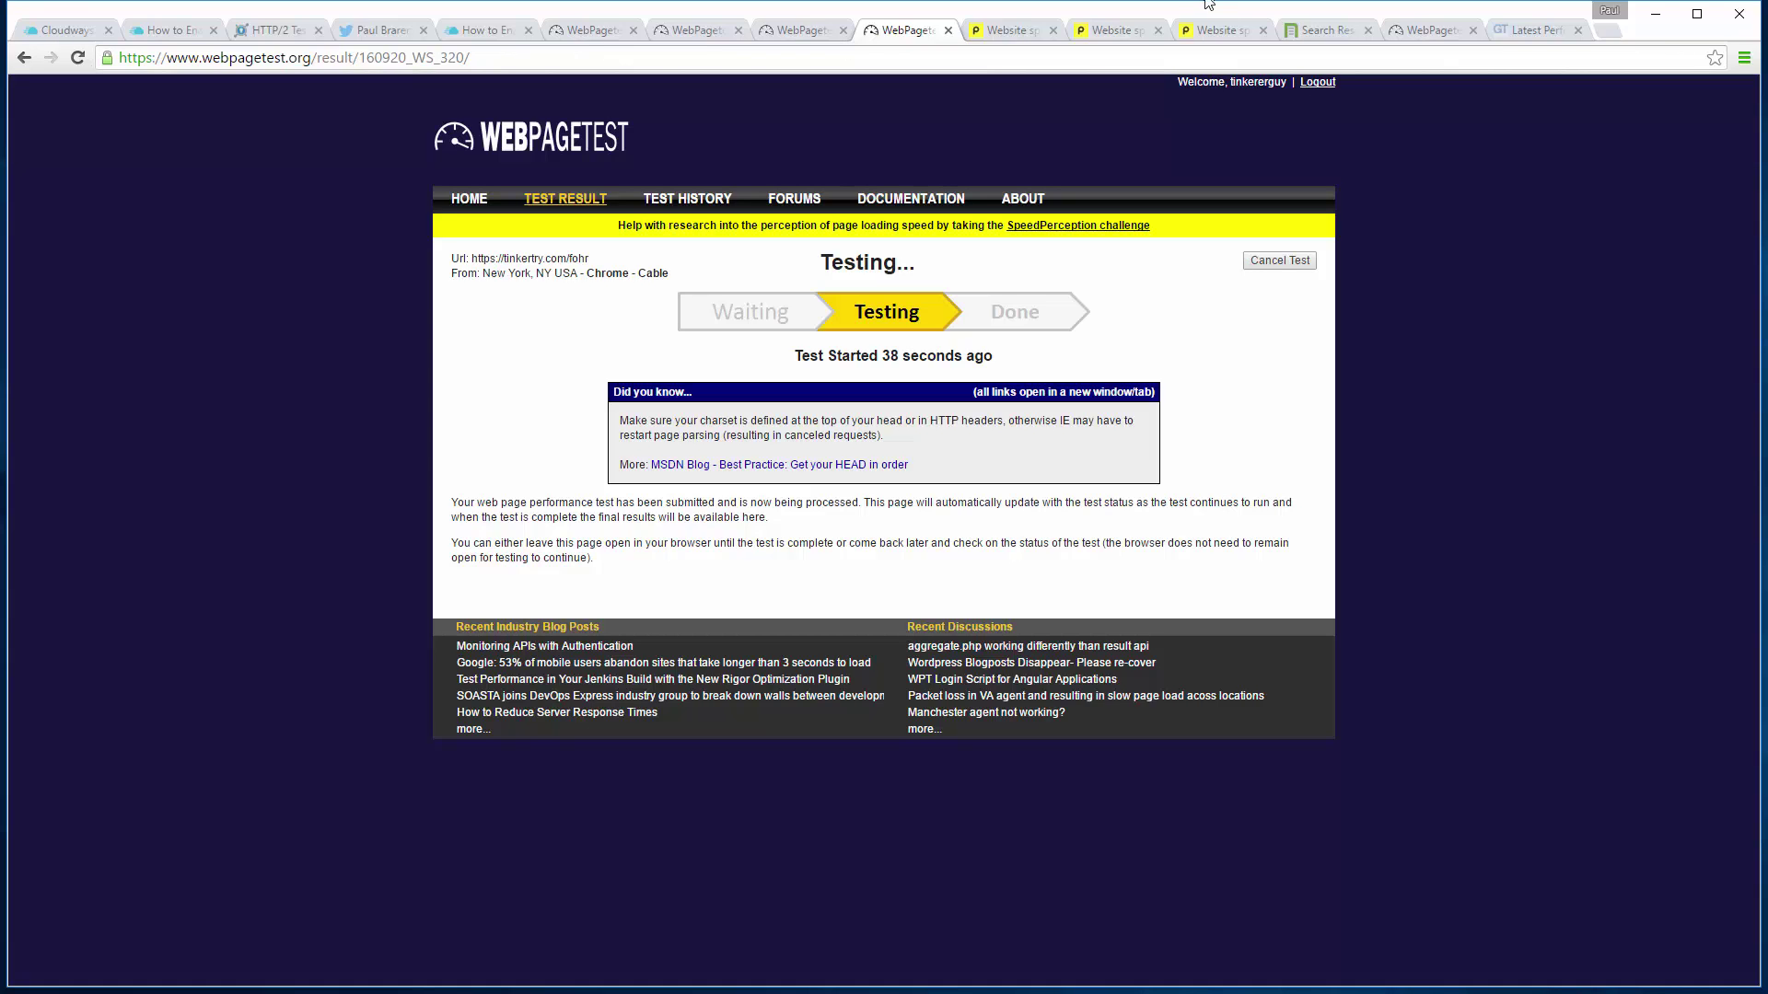
{"action": "left_click", "coordinate": [1220, 32]}
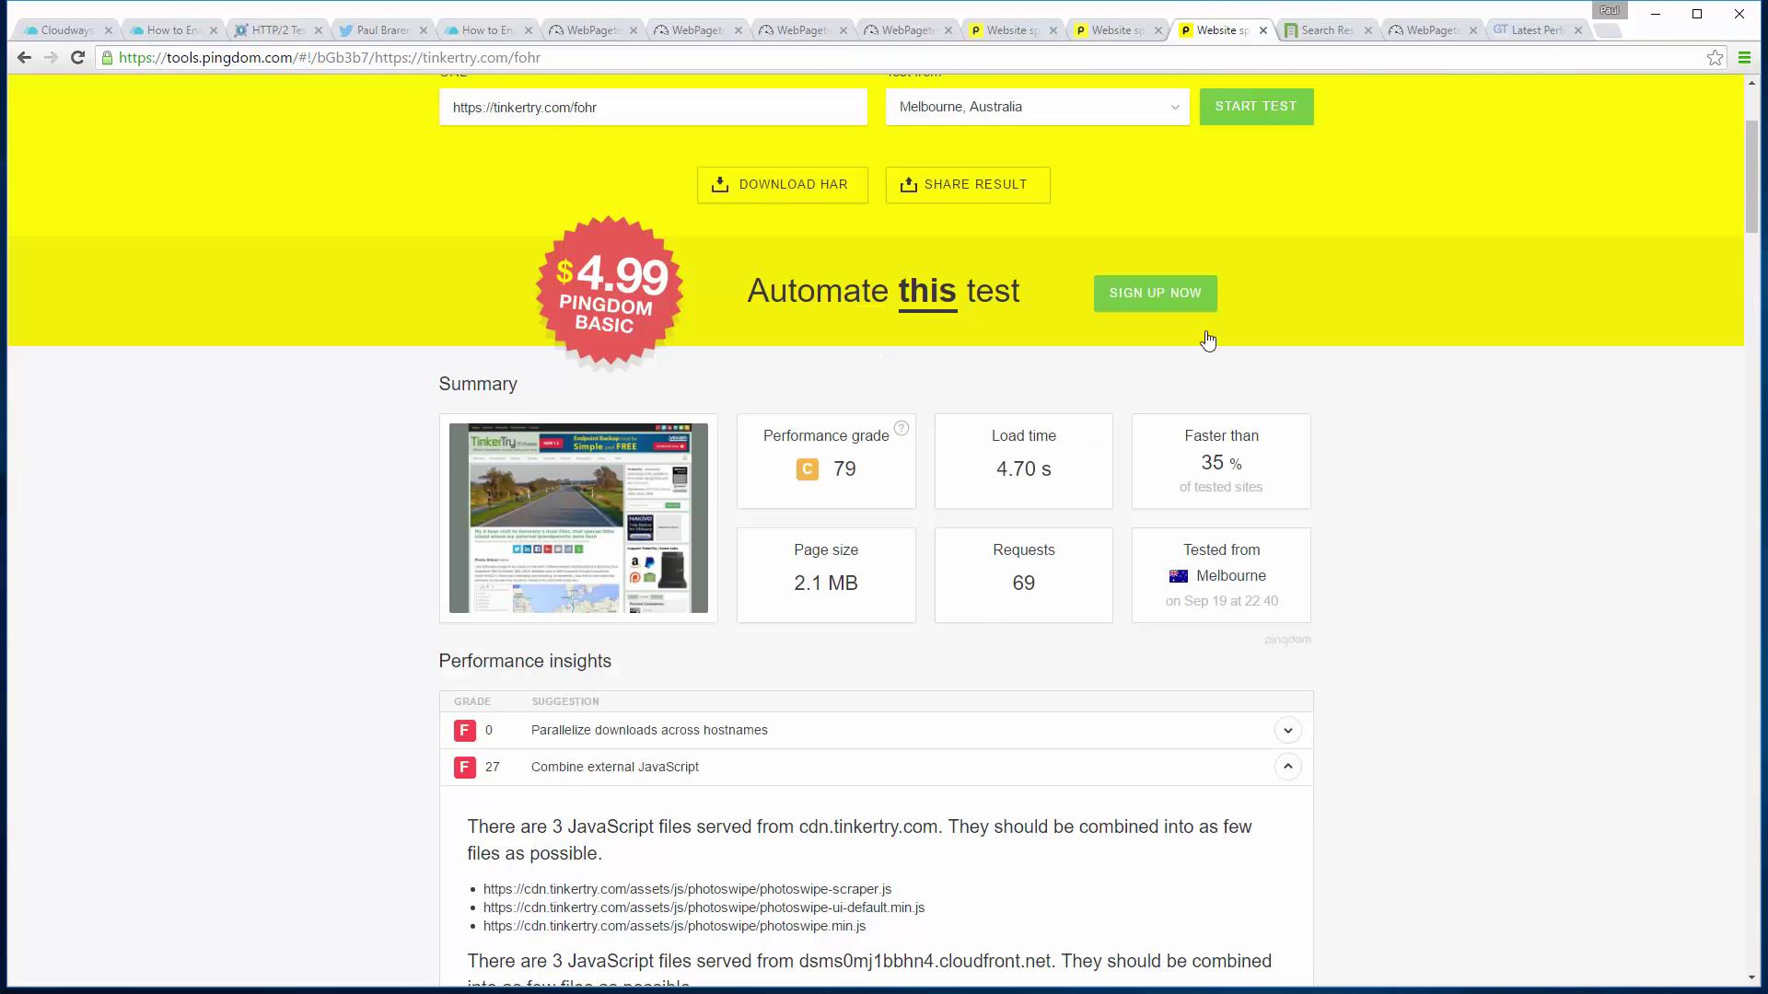
{"action": "scroll", "coordinate": [824, 705], "scroll_direction": "down", "scroll_amount": 5}
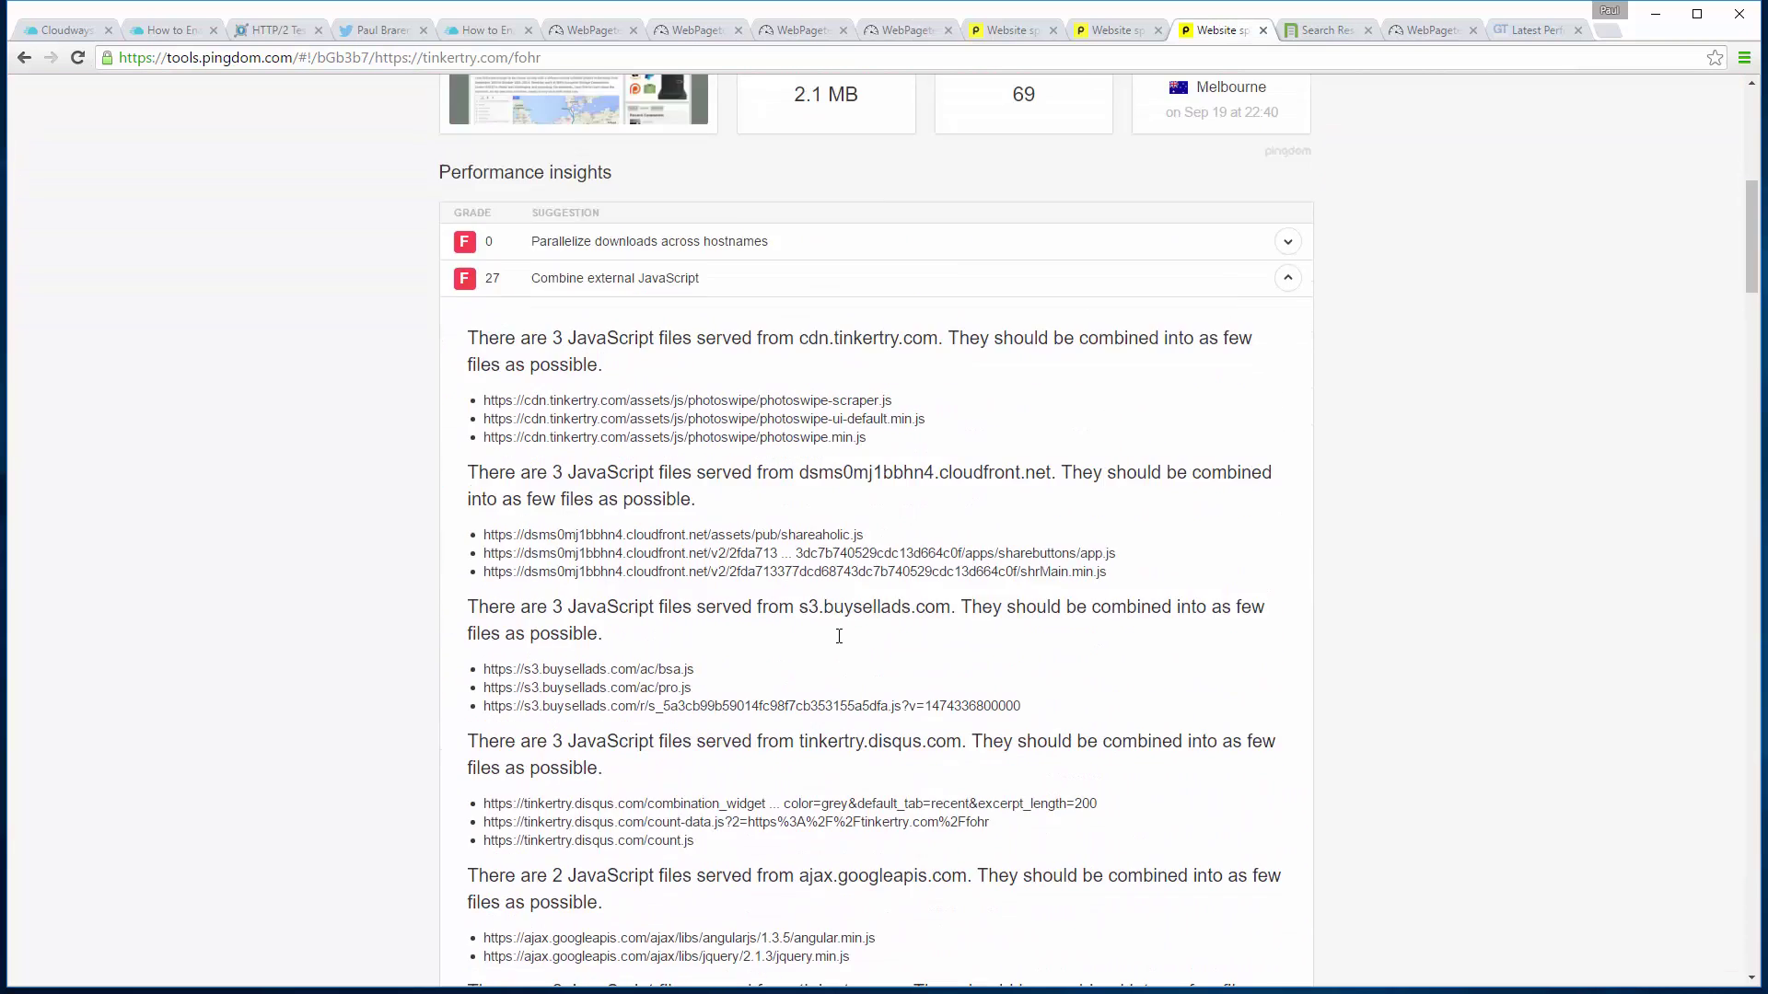
{"action": "scroll", "coordinate": [838, 636], "scroll_direction": "up", "scroll_amount": 8}
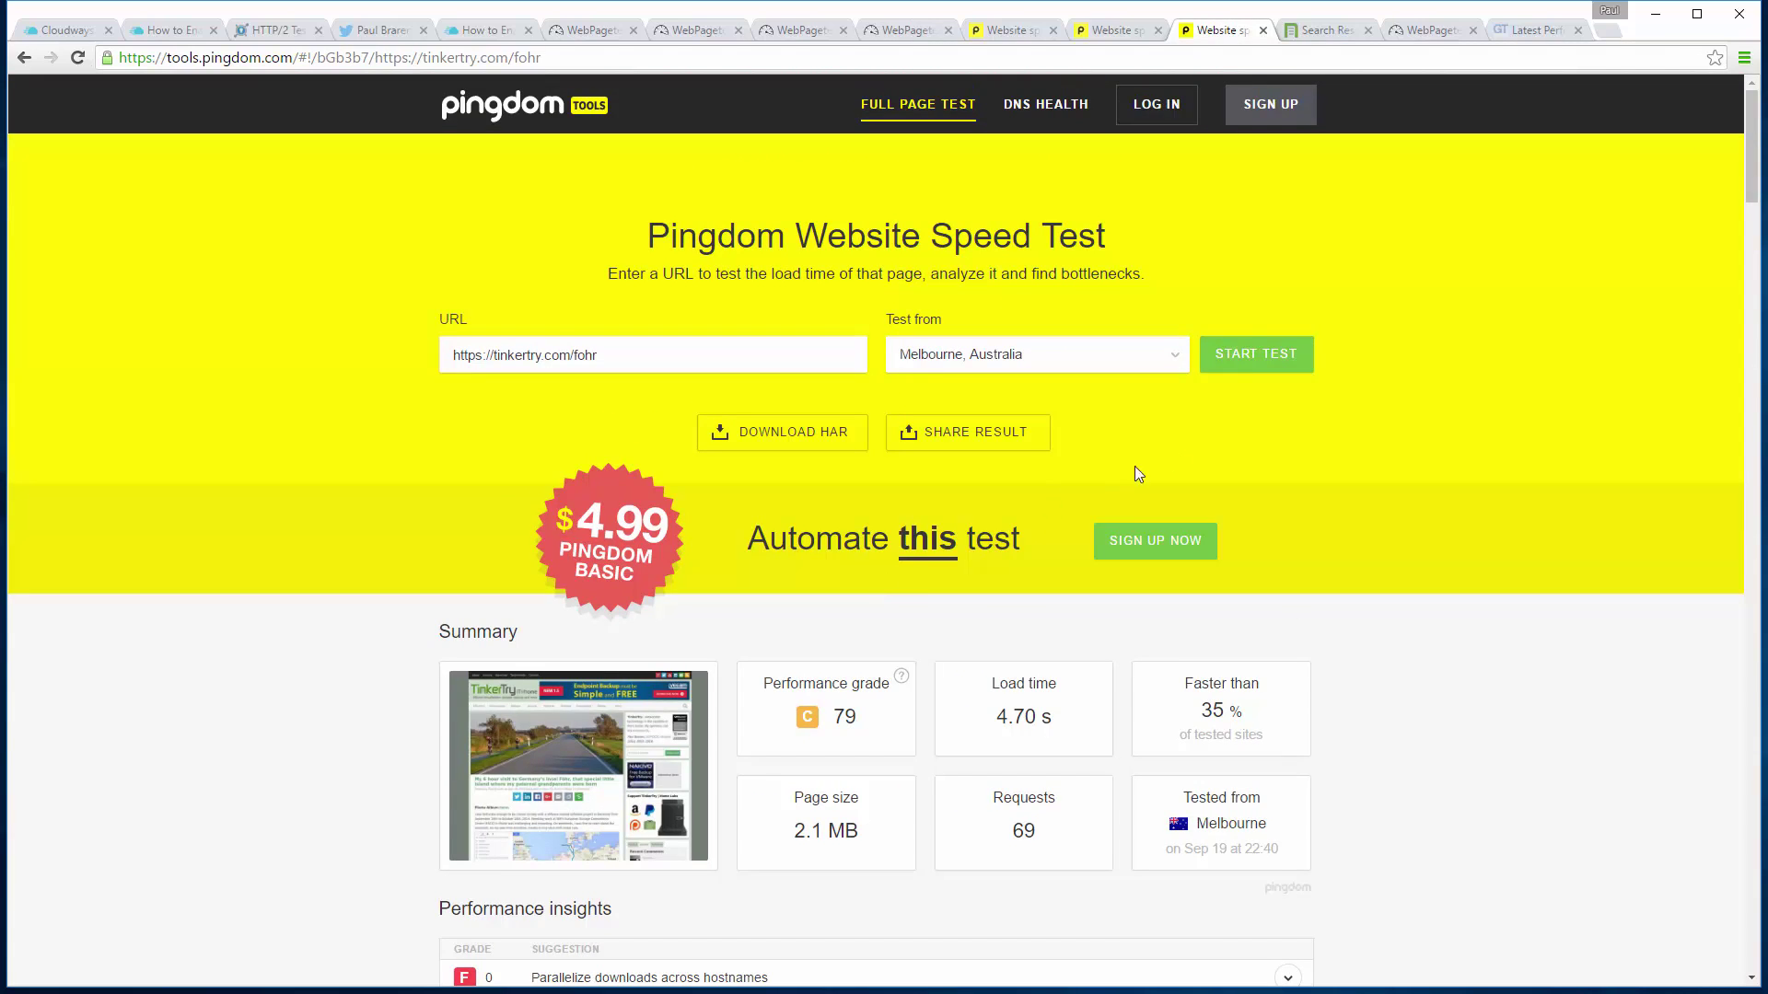
{"action": "left_click", "coordinate": [1116, 29]}
{"action": "left_click", "coordinate": [1031, 30]}
{"action": "left_click", "coordinate": [1116, 30]}
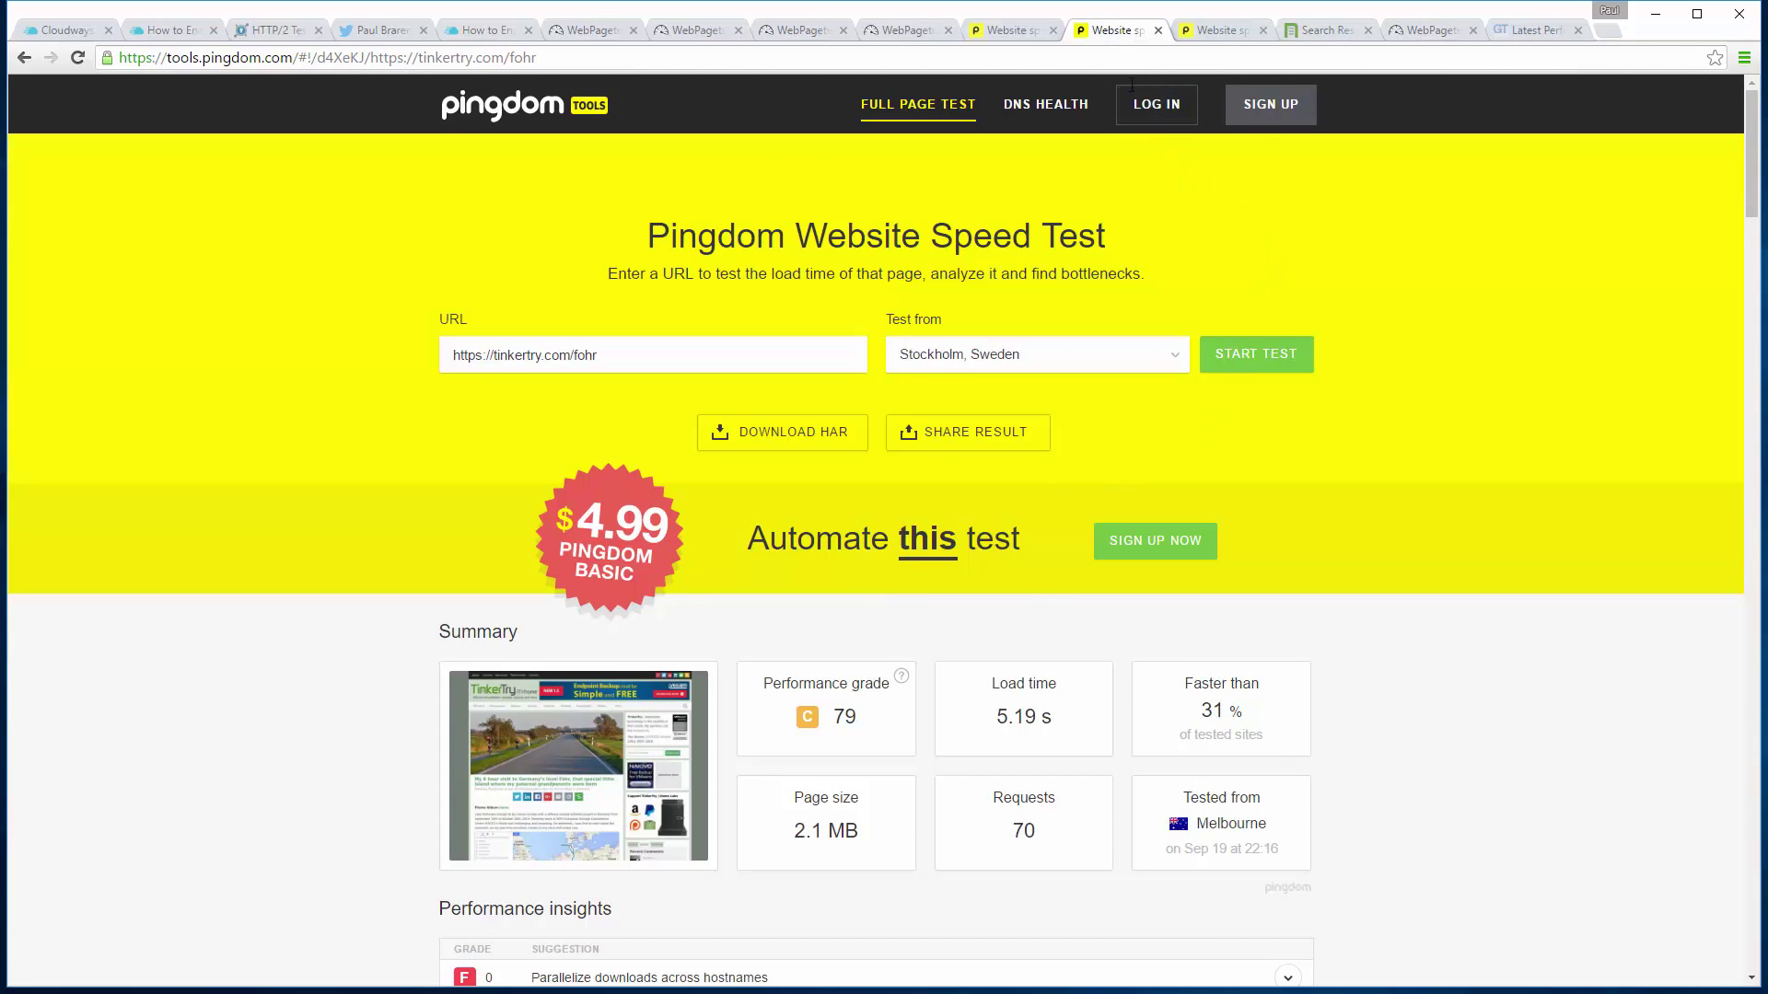
{"action": "left_click", "coordinate": [1232, 30]}
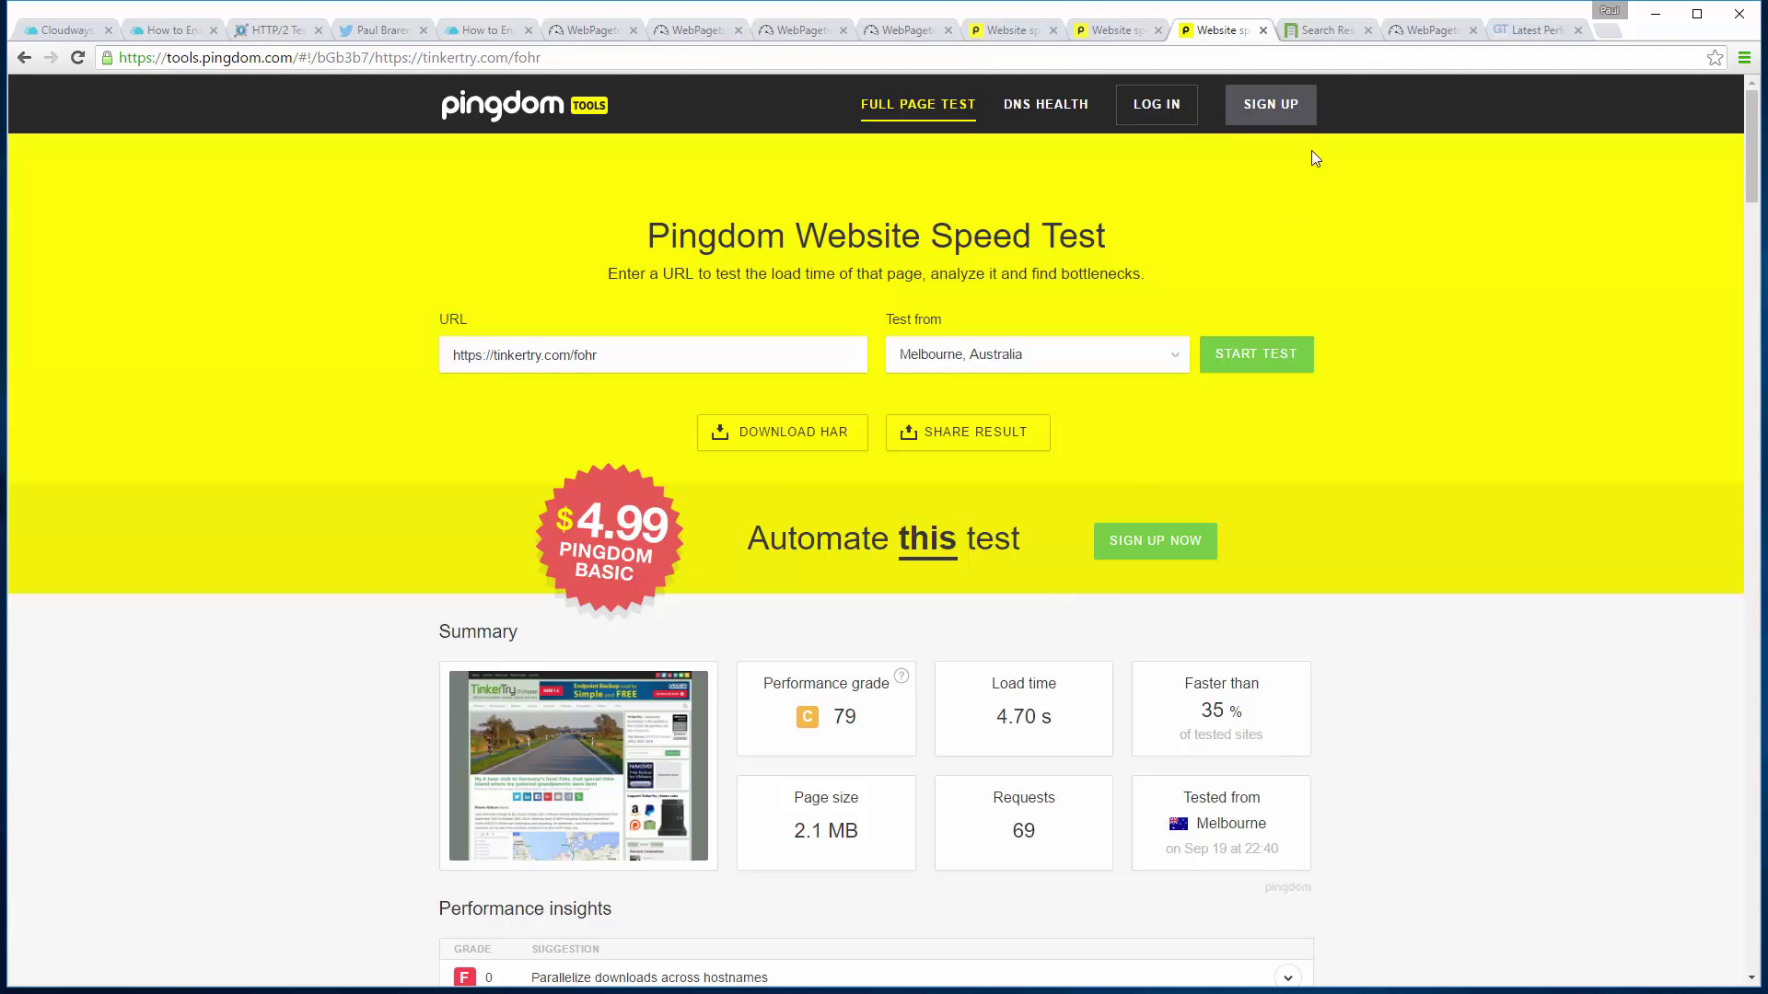
Duplicate the Melbourne Pingdom result for tinkertry.com/fohr and set the copy's test location to Melbourne, Australia
{"action": "right_click", "coordinate": [1222, 32]}
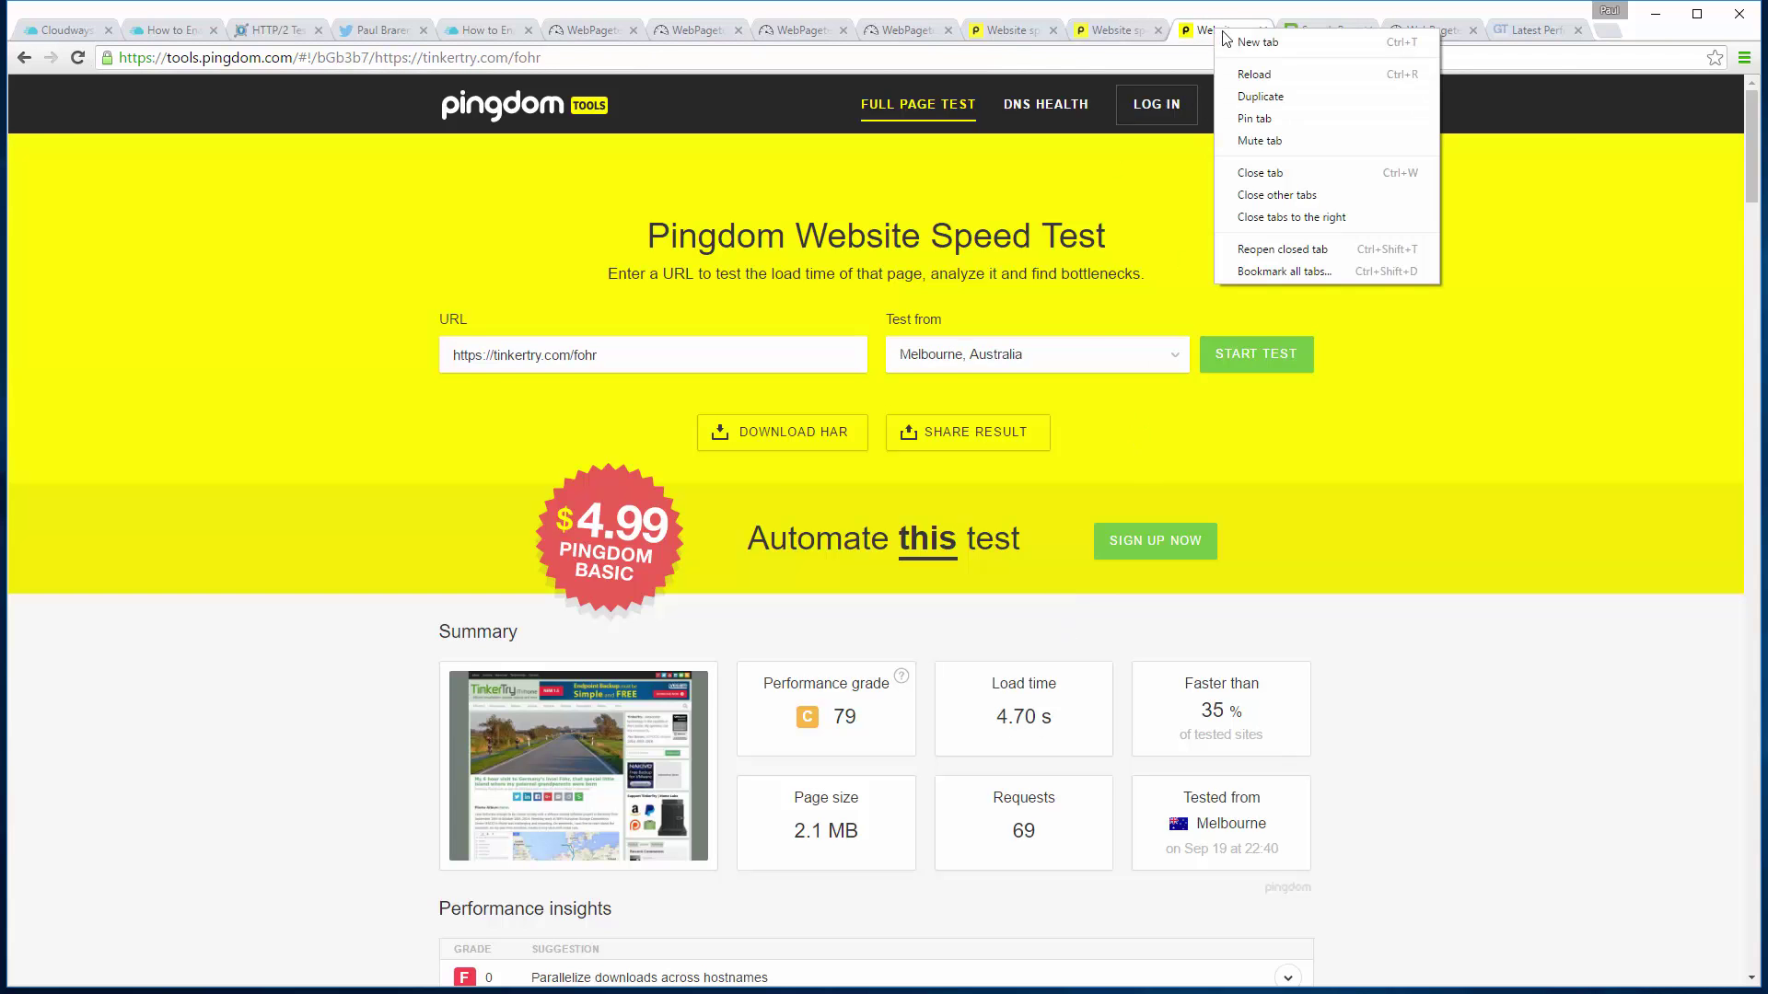
{"action": "left_click", "coordinate": [1254, 97]}
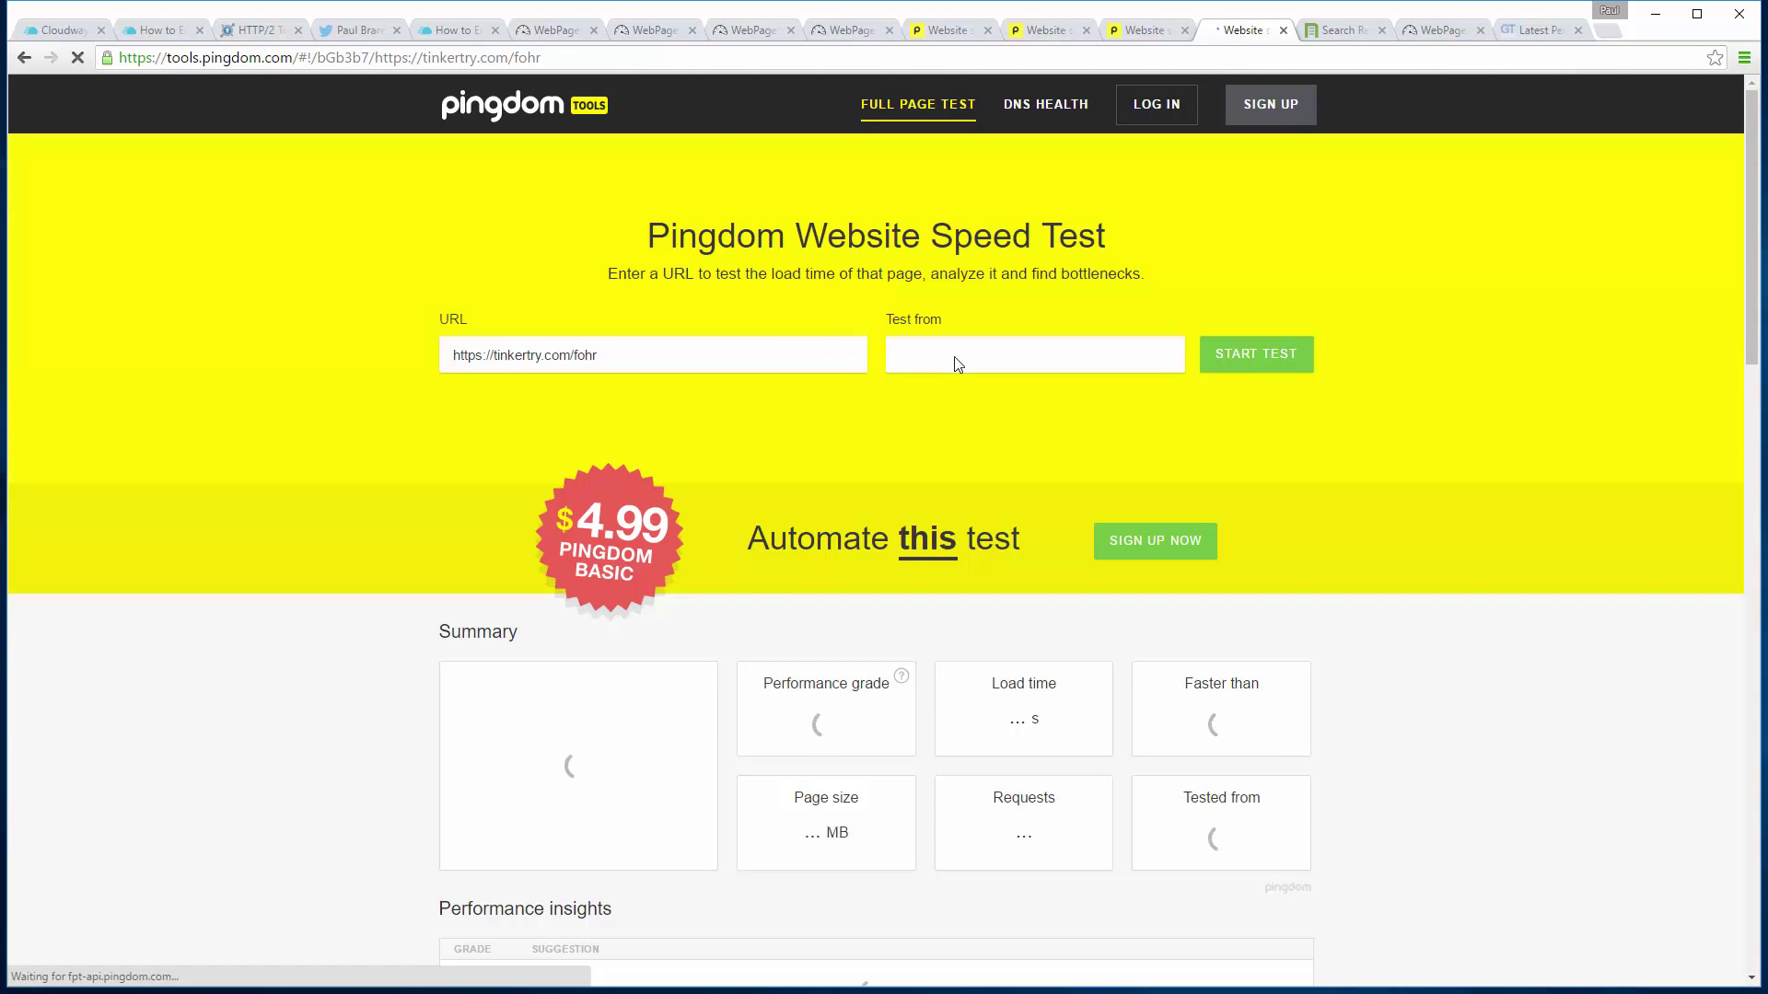
{"action": "left_click", "coordinate": [958, 361]}
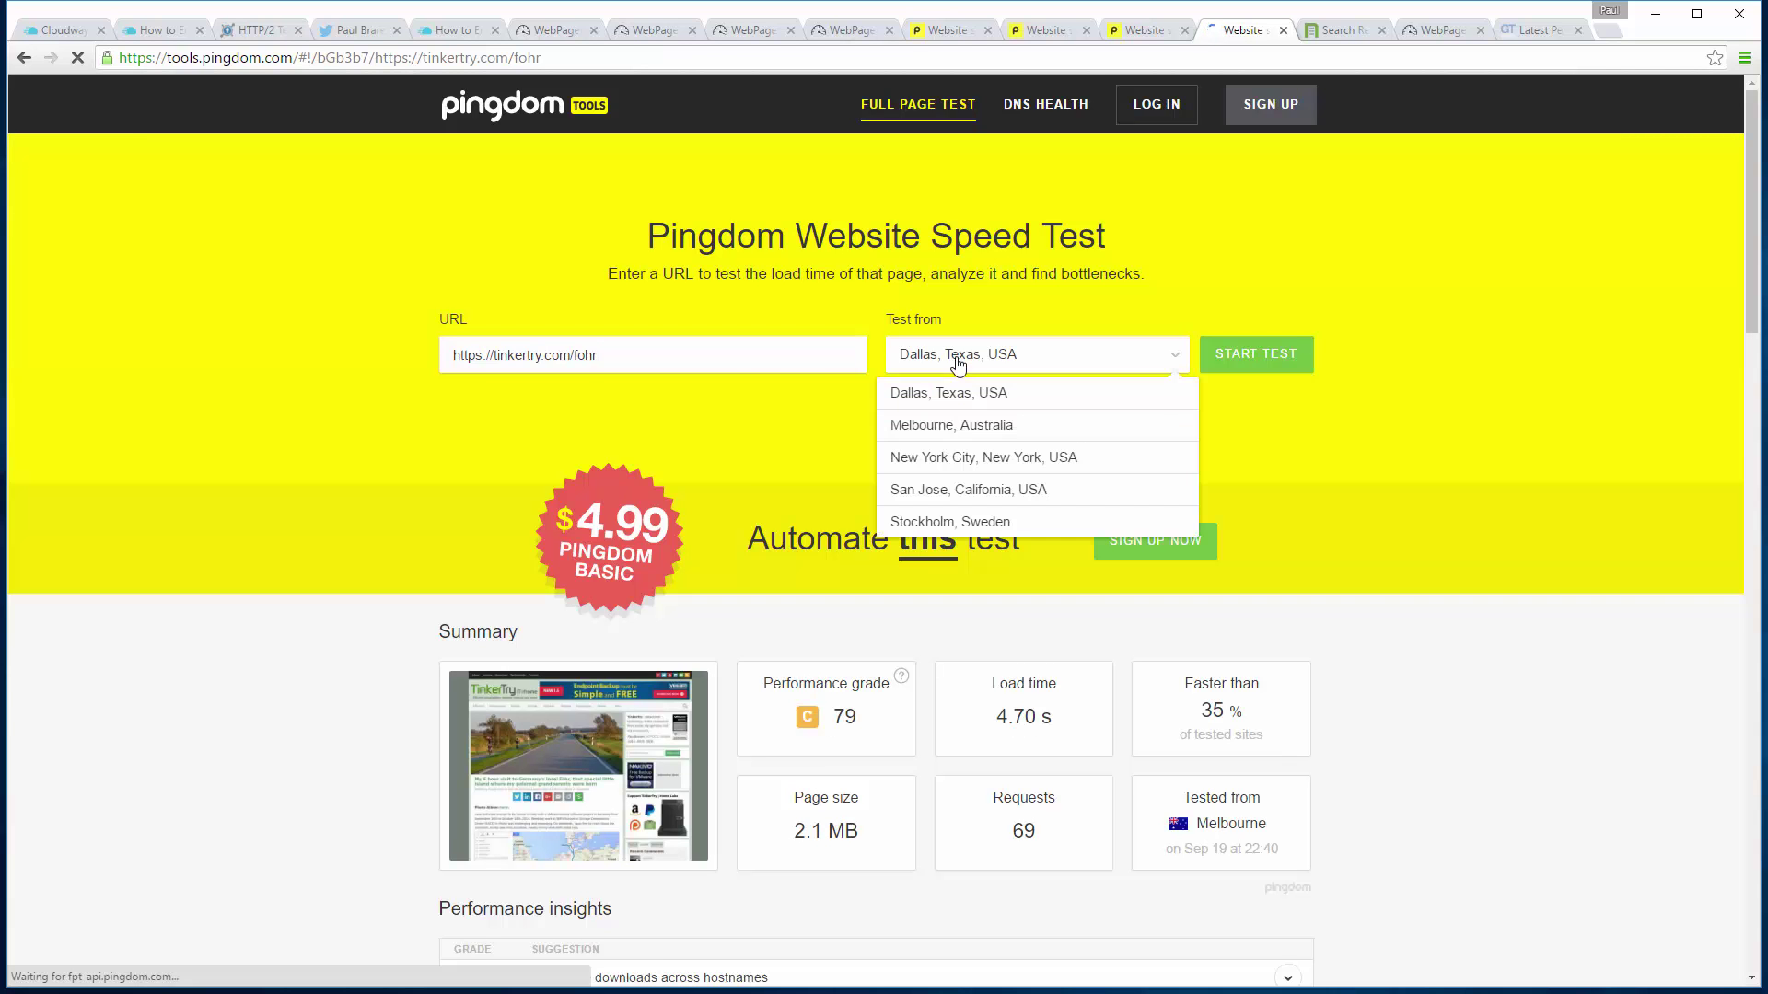
{"action": "left_click", "coordinate": [954, 427]}
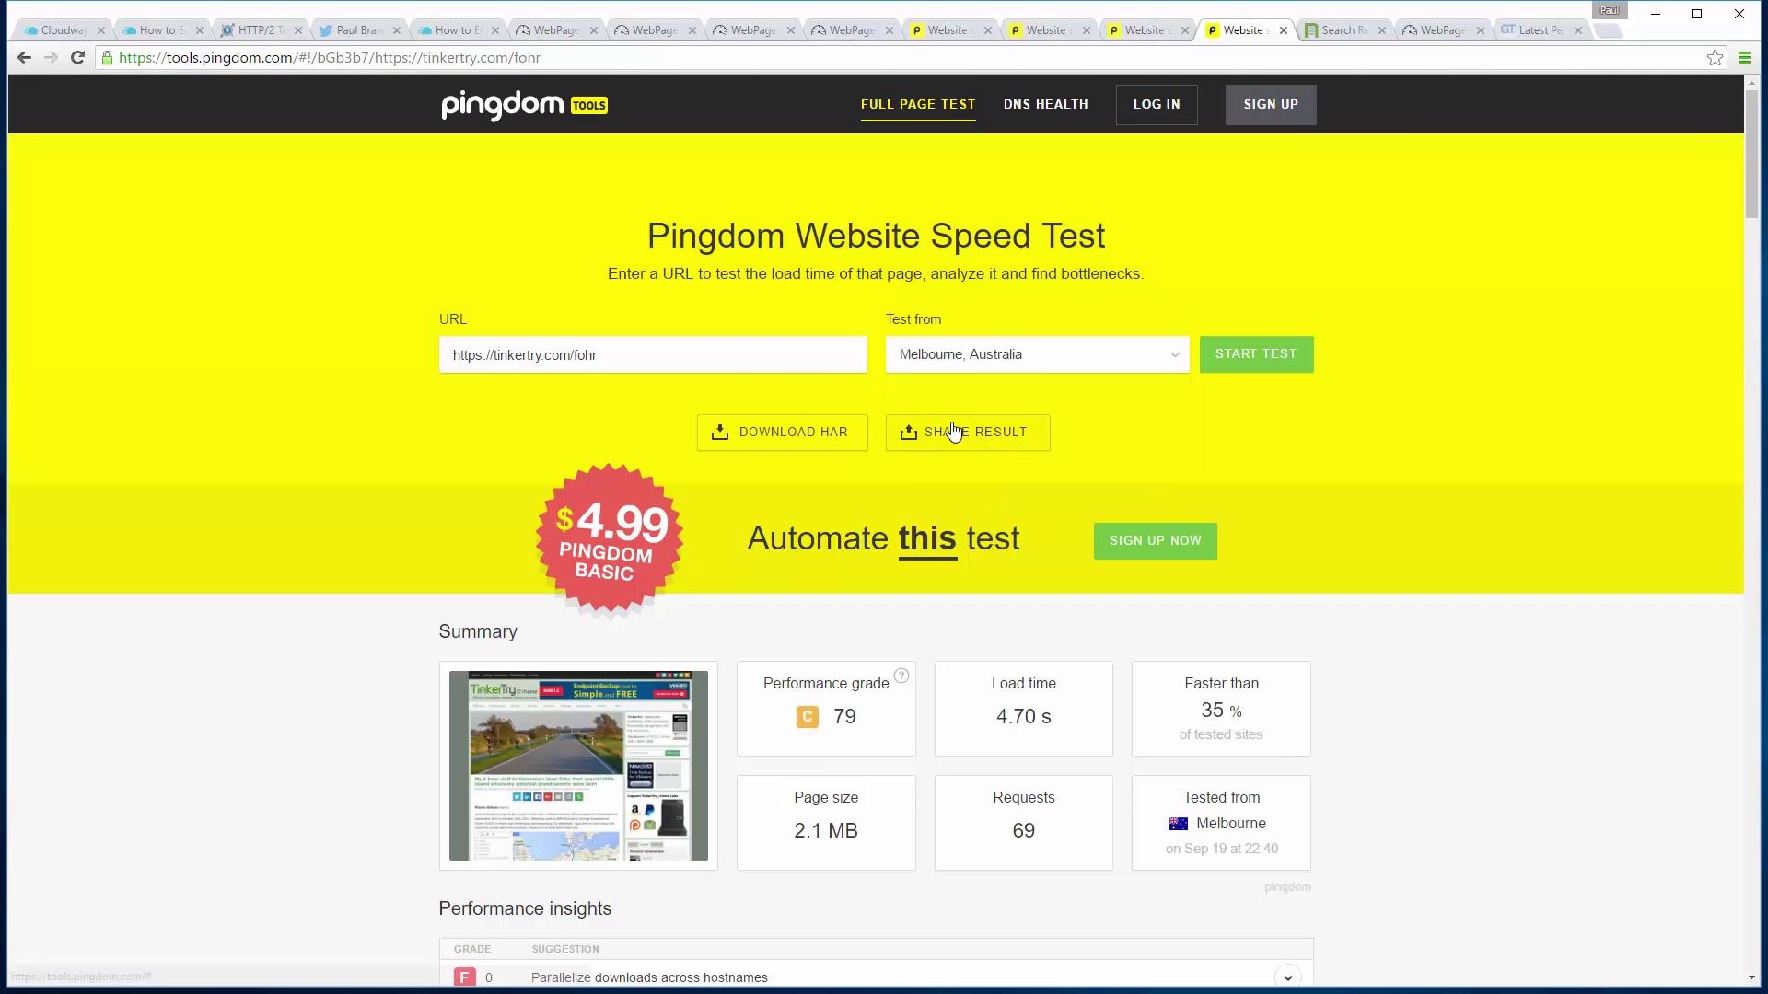
Add the re-run New York test ID 160920_WS_320 to the end of the four-test WebPagetest comparison URL and load it
{"action": "left_click", "coordinate": [1436, 29]}
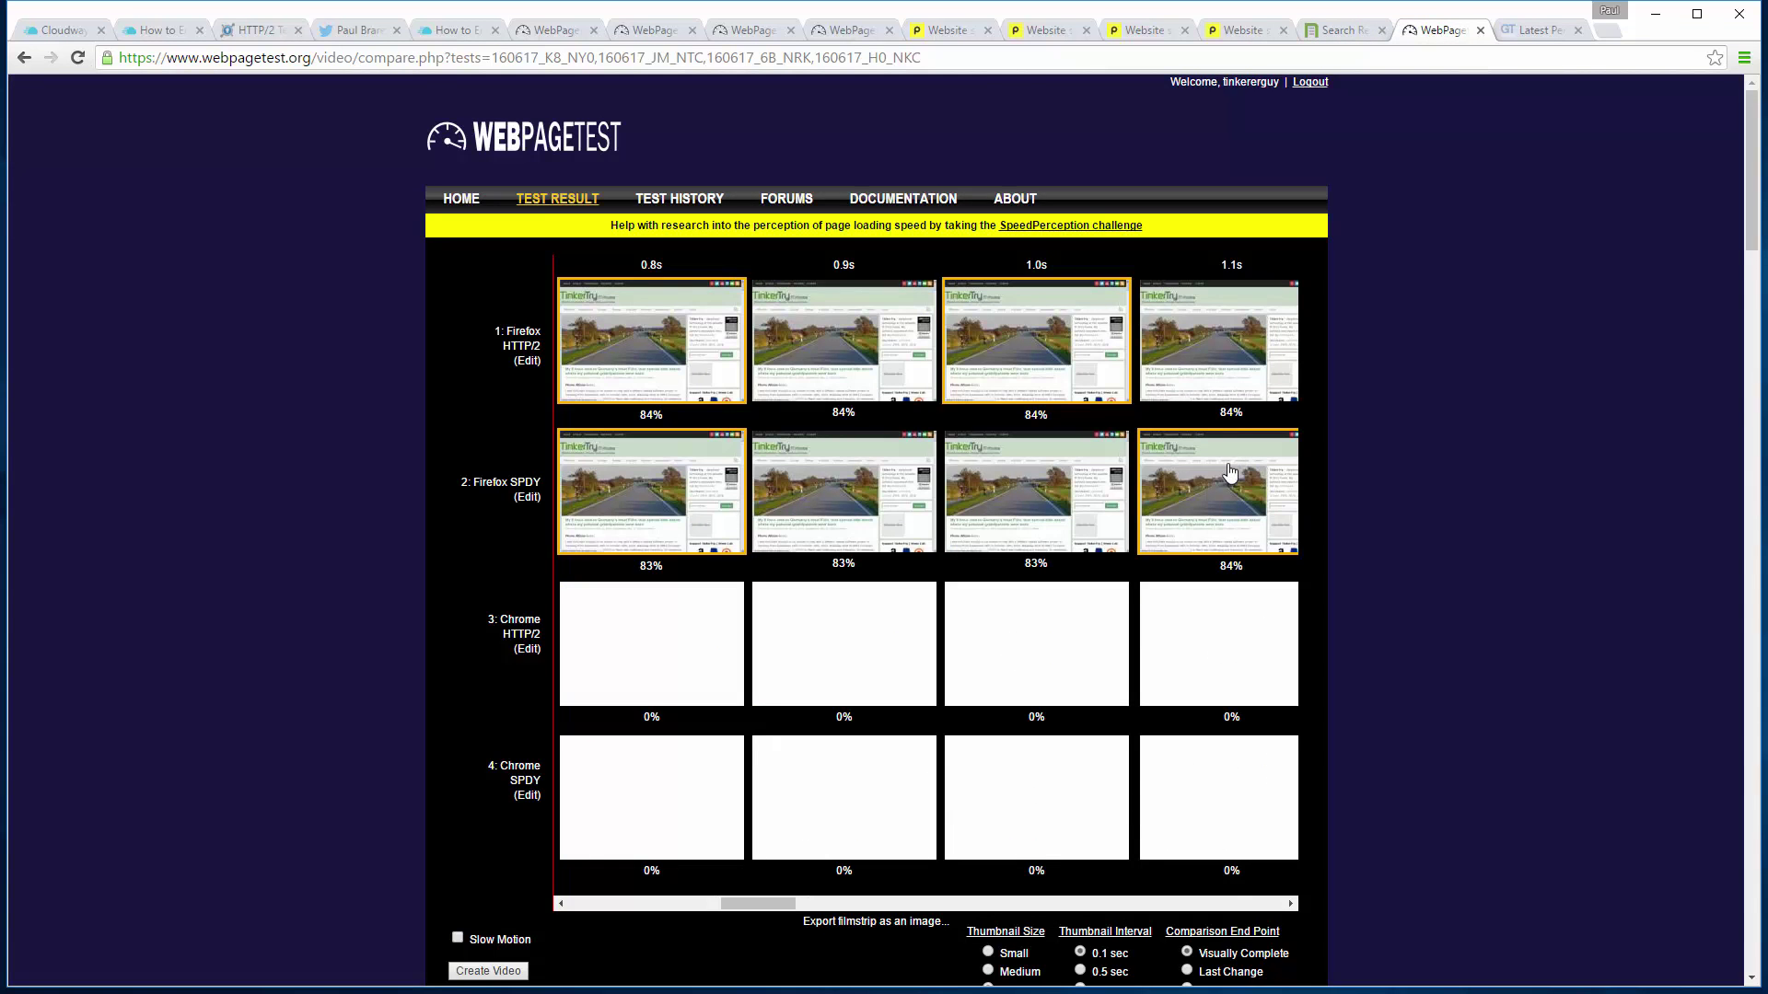
{"action": "left_click", "coordinate": [838, 30]}
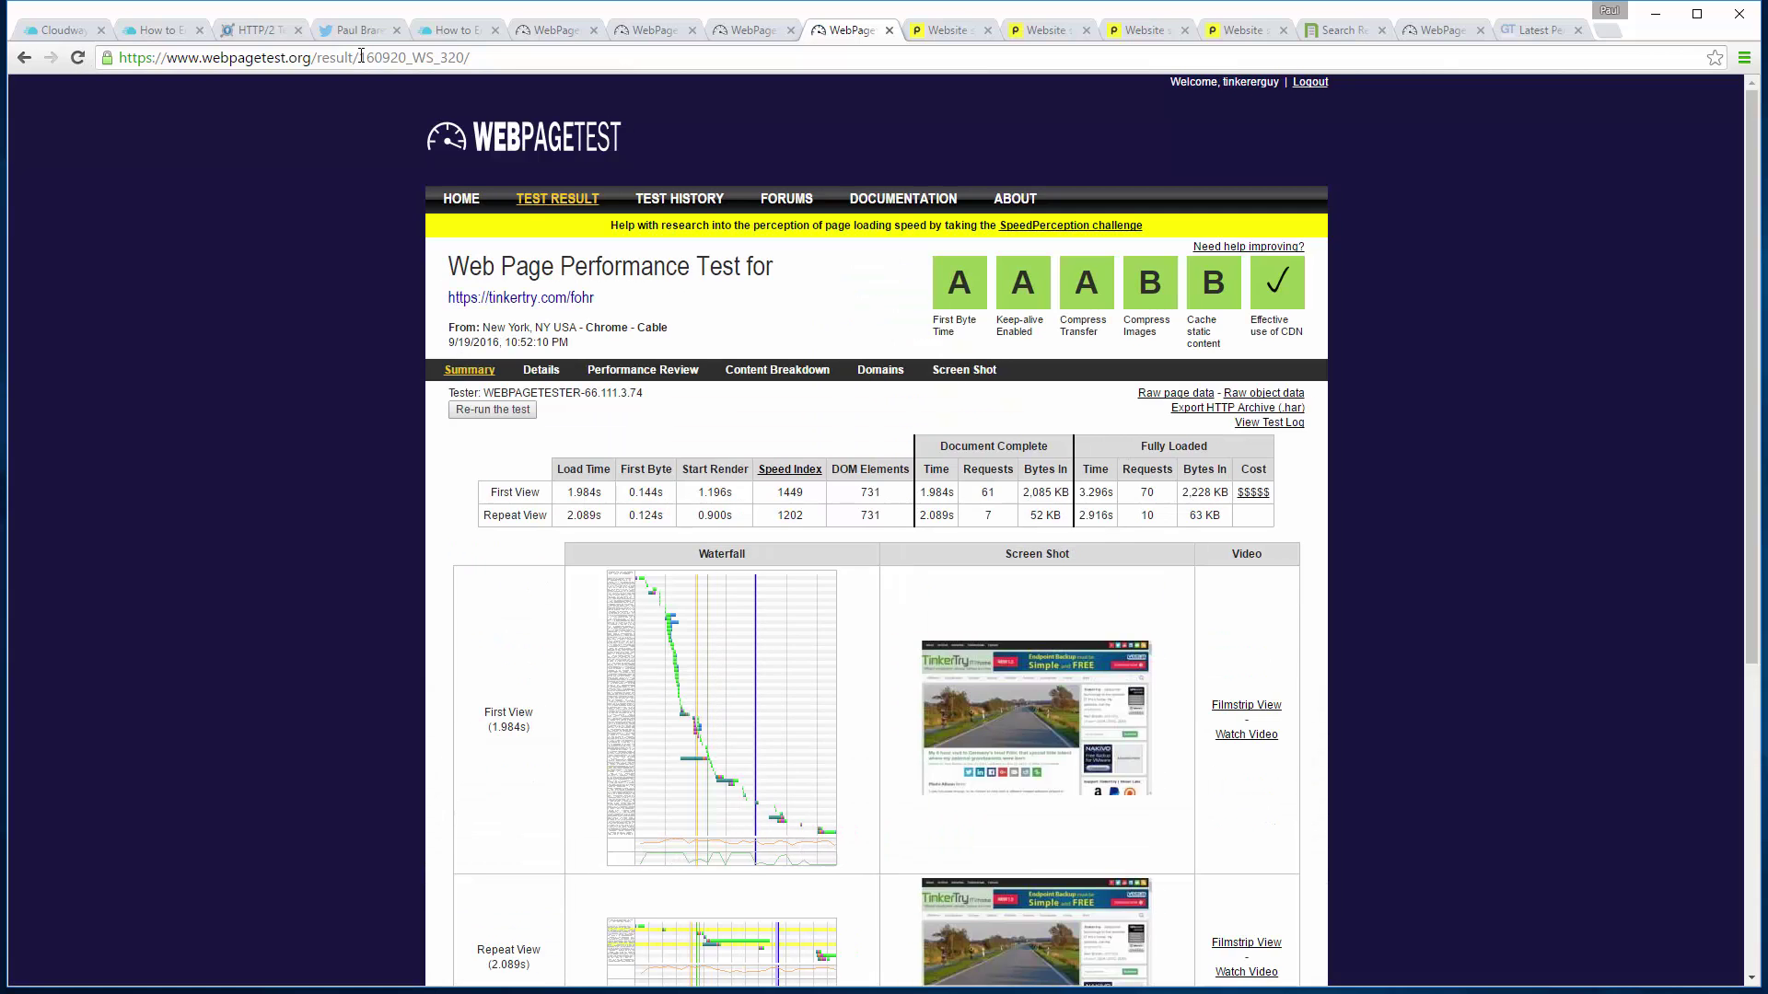
{"action": "left_click_drag", "start_coordinate": [360, 57], "coordinate": [464, 57]}
{"action": "key", "text": "ctrl+c"}
{"action": "left_click", "coordinate": [1418, 25]}
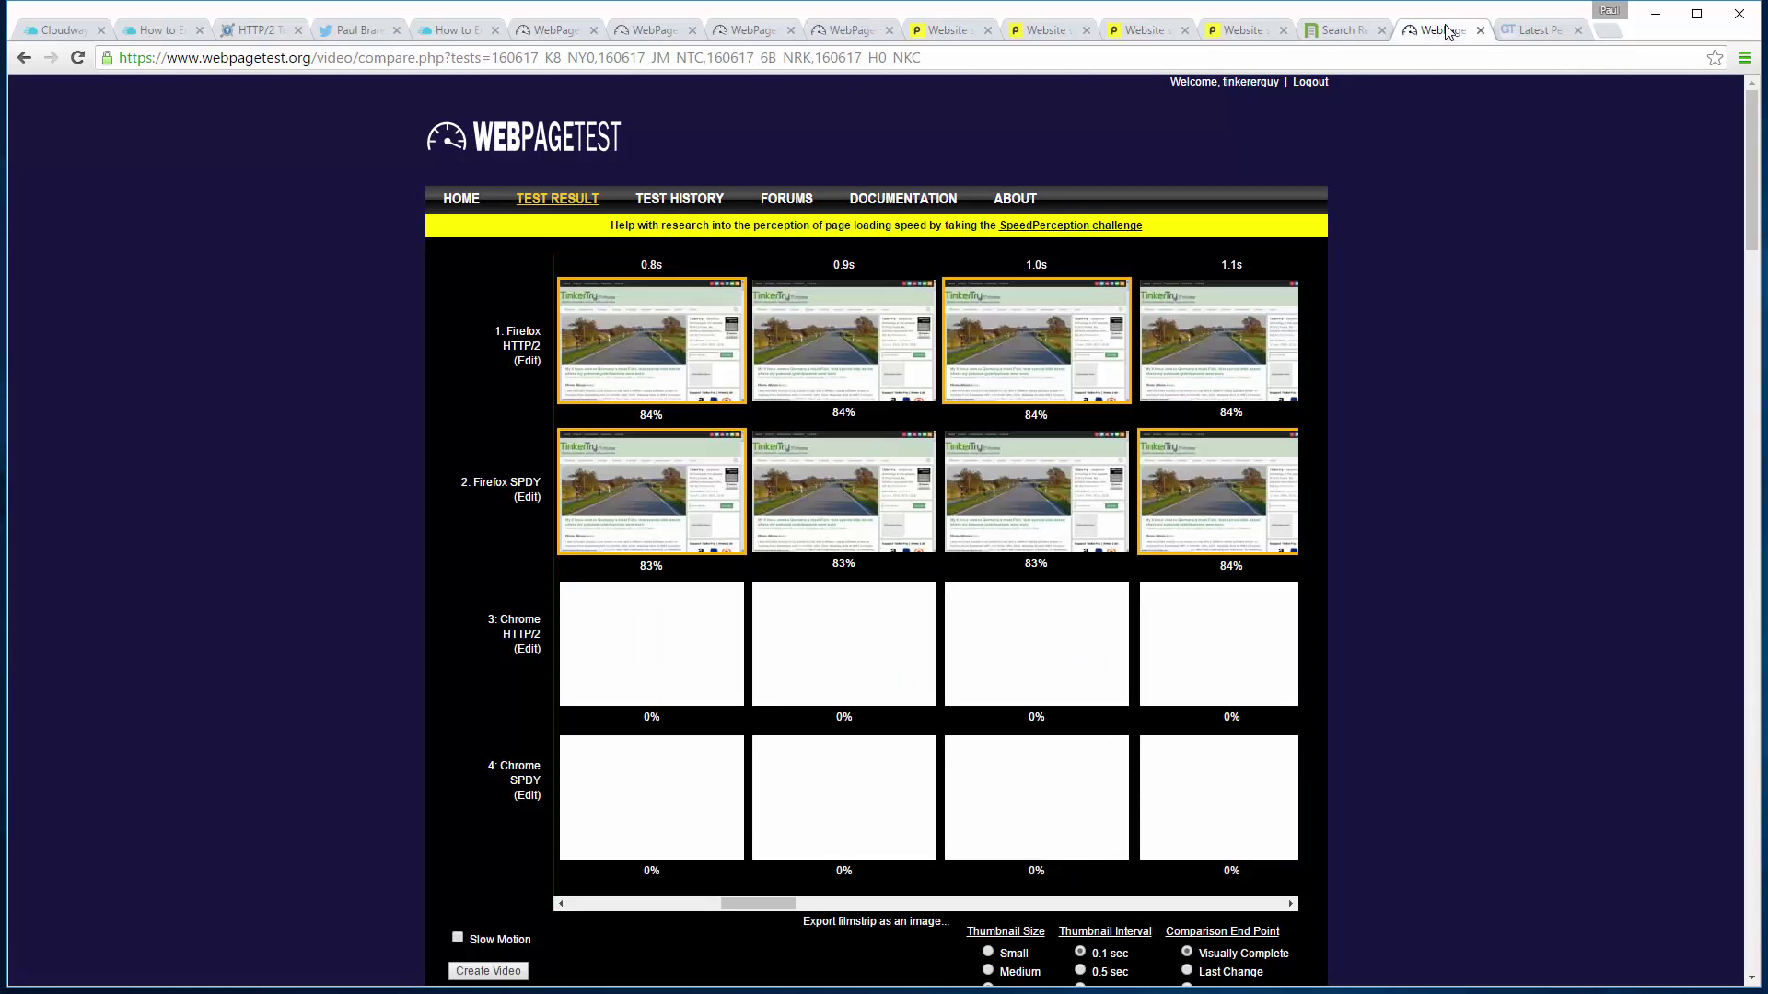
{"action": "left_click", "coordinate": [1057, 58]}
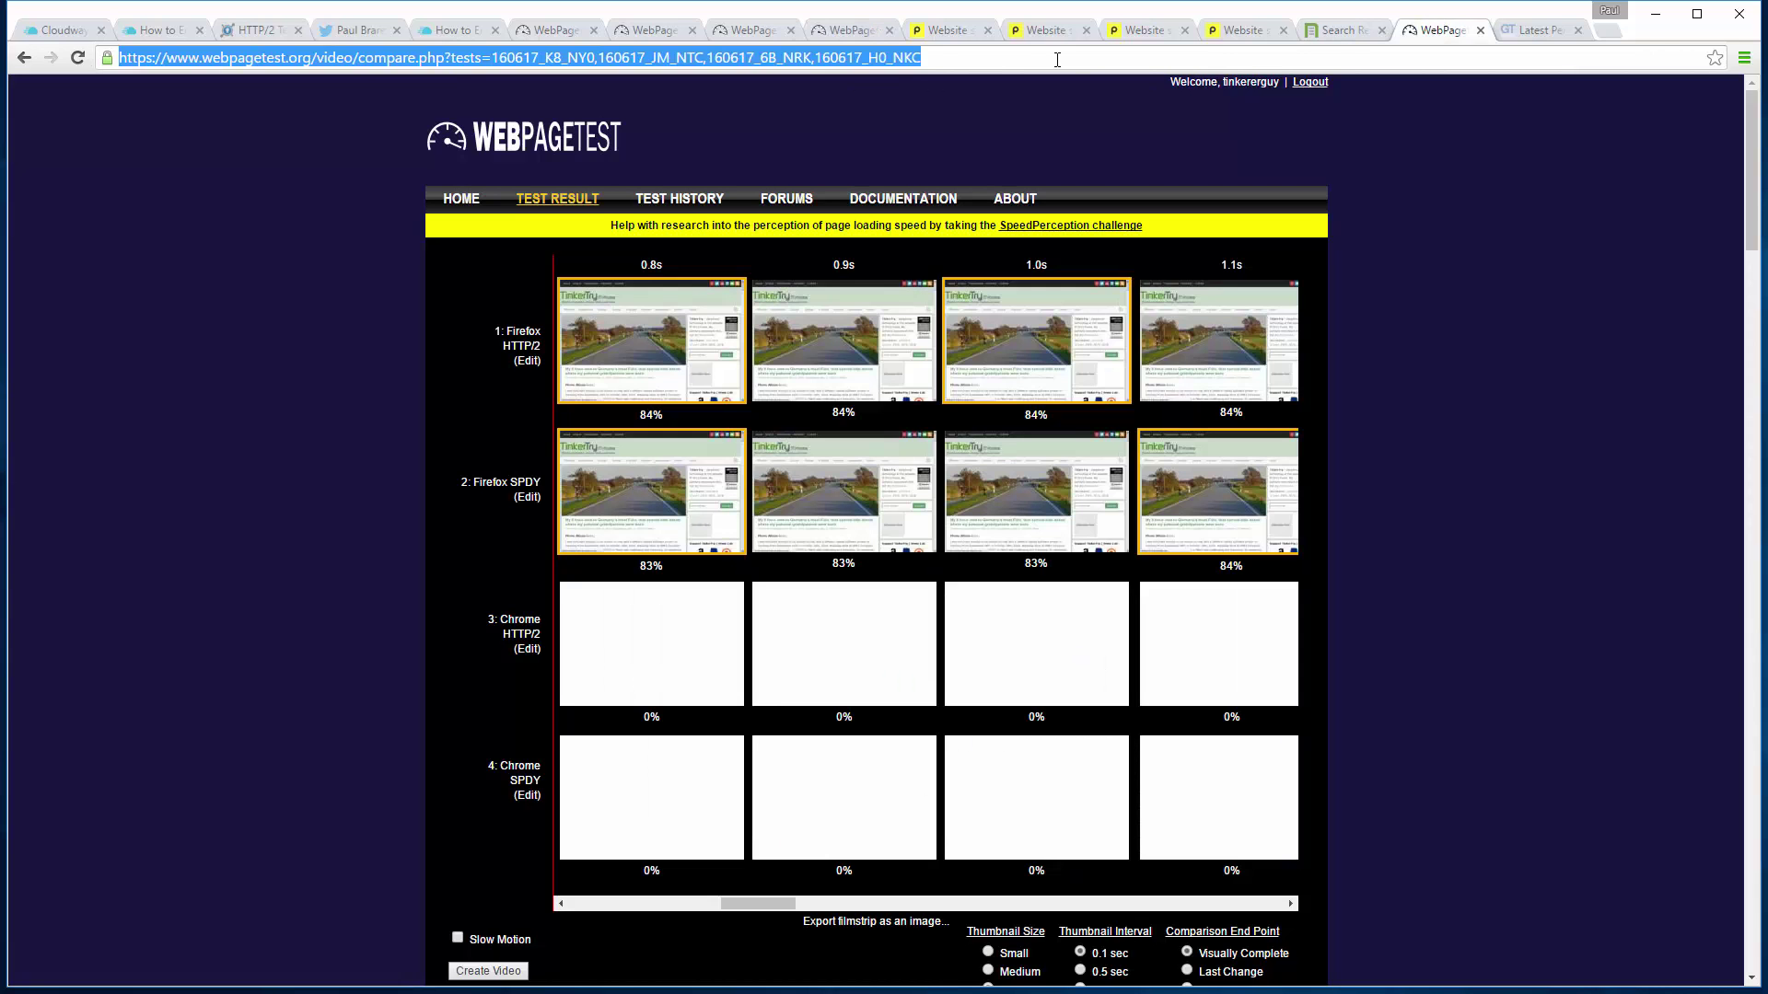
{"action": "left_click", "coordinate": [1057, 58]}
{"action": "key", "text": "ctrl+v"}
{"action": "key", "text": "Return"}
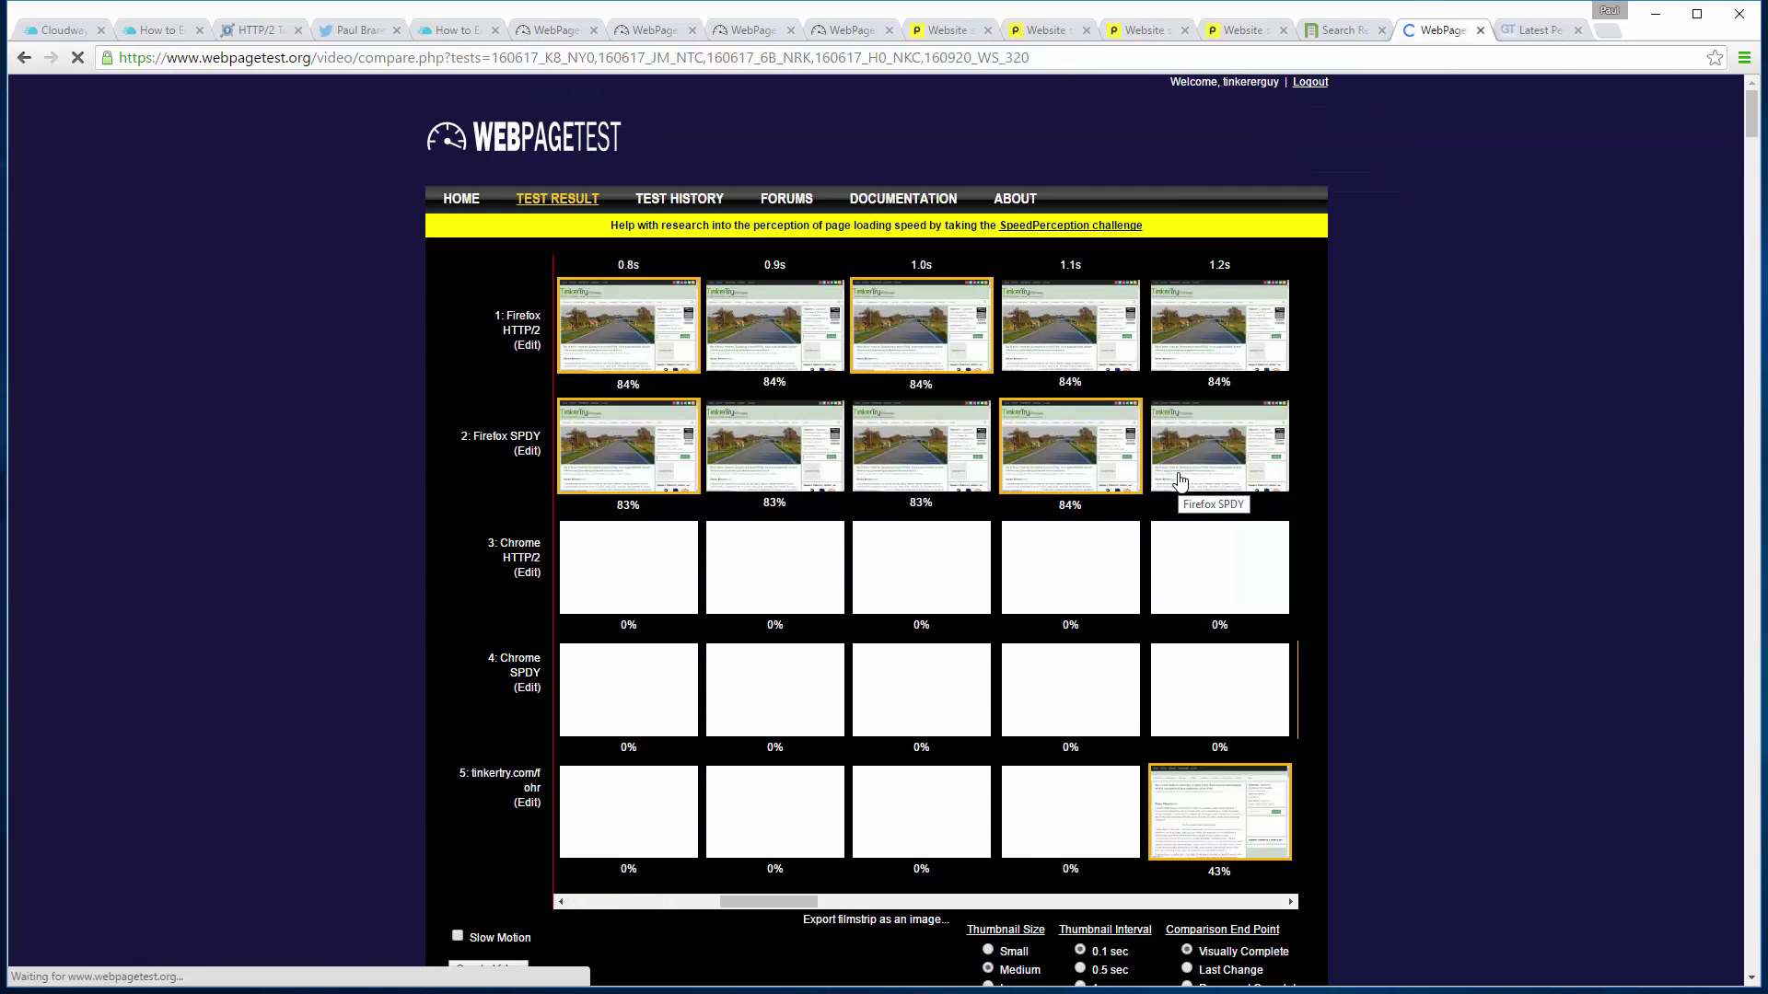
Compare the five tests' filmstrip frames from about 1.4 s to 3.3 s, then return to the earliest frames
{"action": "left_click", "coordinate": [825, 903]}
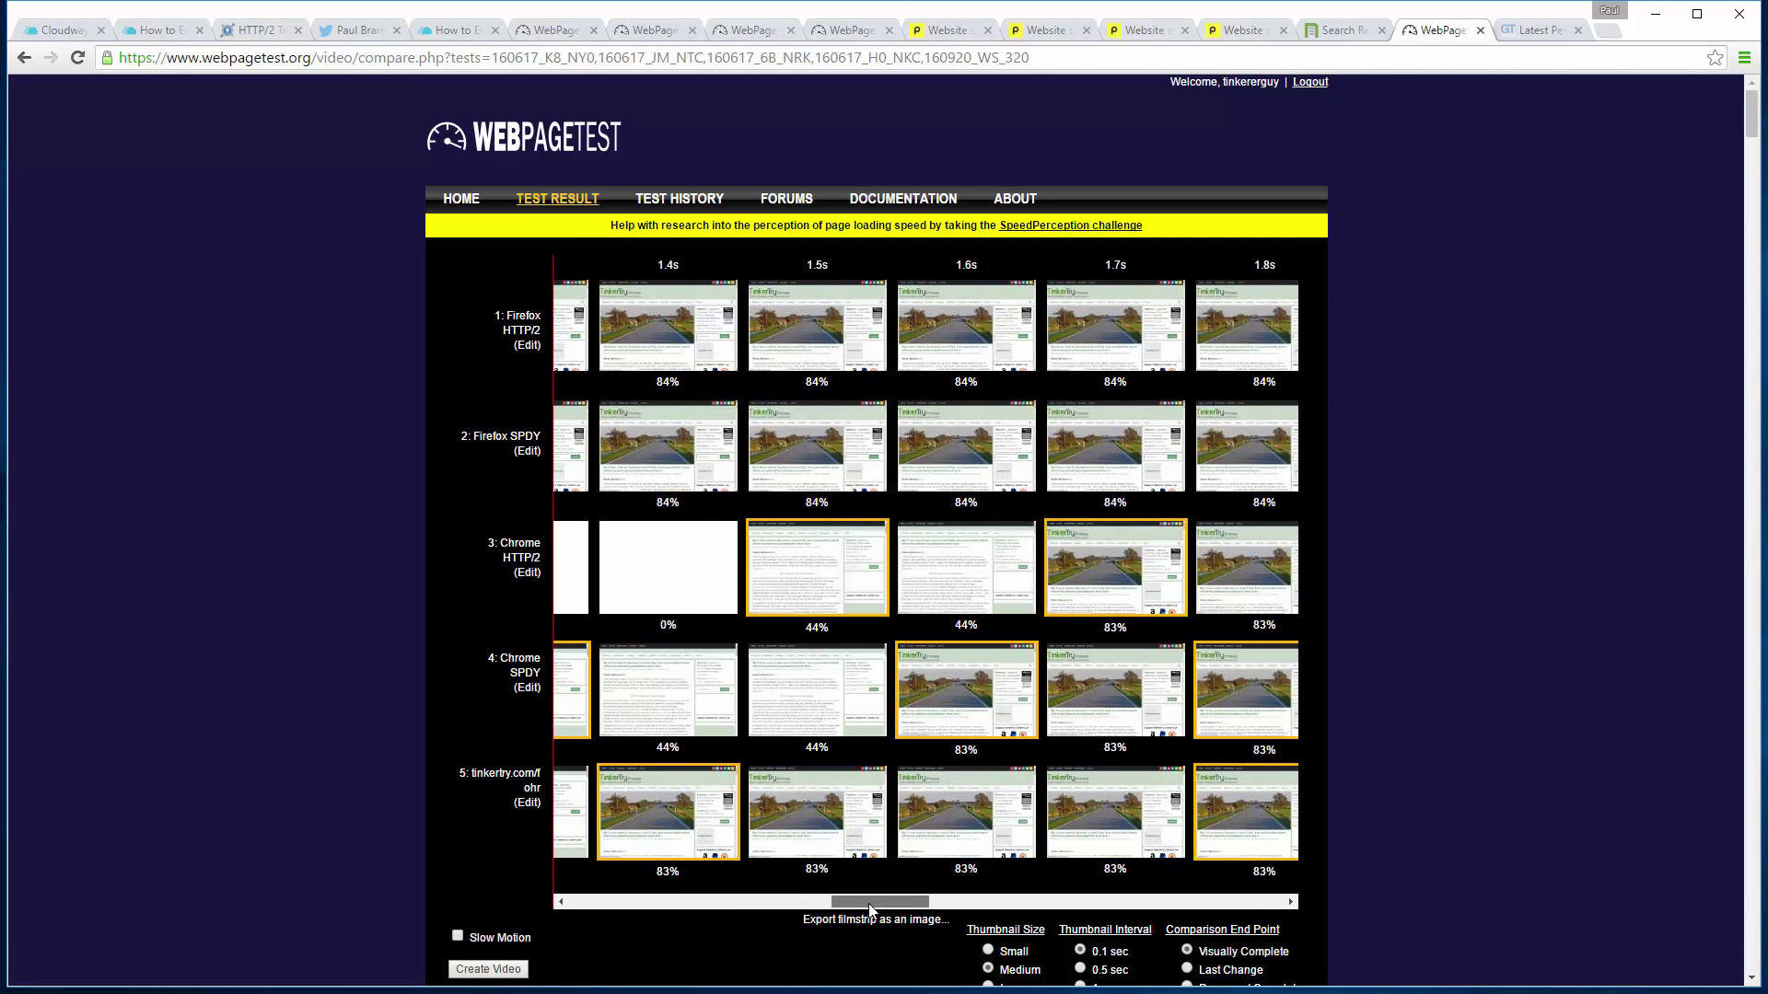
{"action": "left_click_drag", "start_coordinate": [870, 910], "coordinate": [1166, 912]}
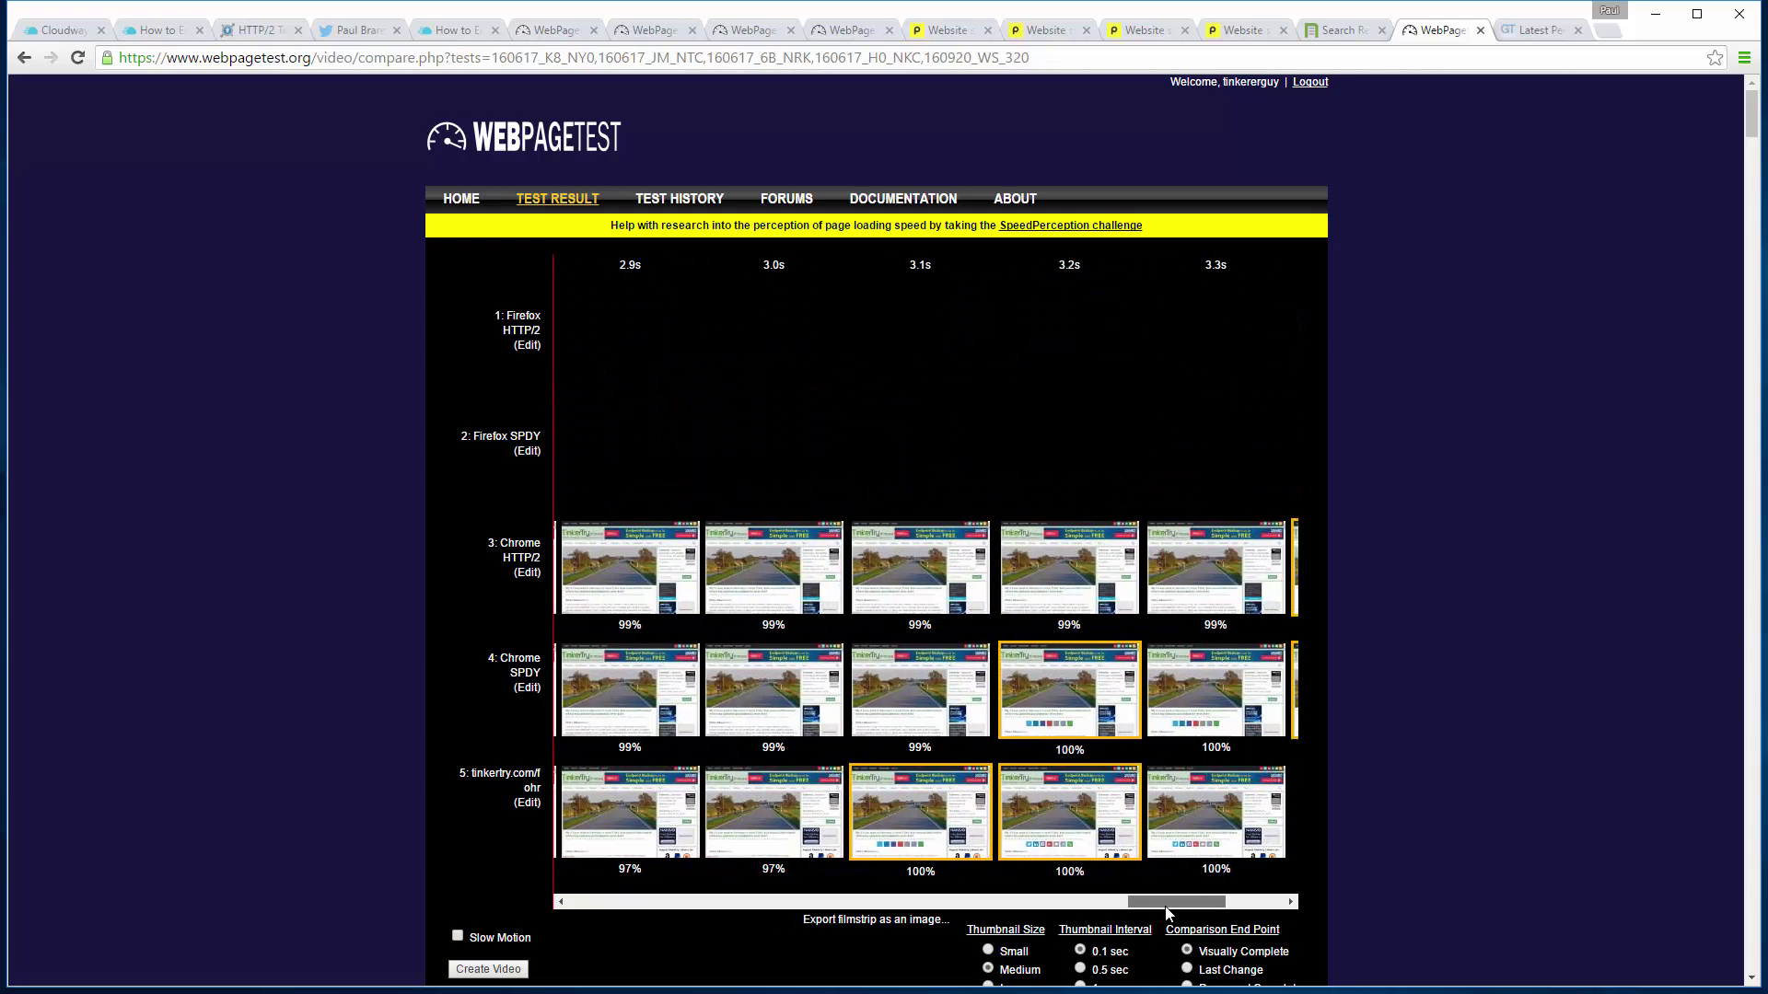
{"action": "left_click_drag", "start_coordinate": [1165, 912], "coordinate": [1117, 913]}
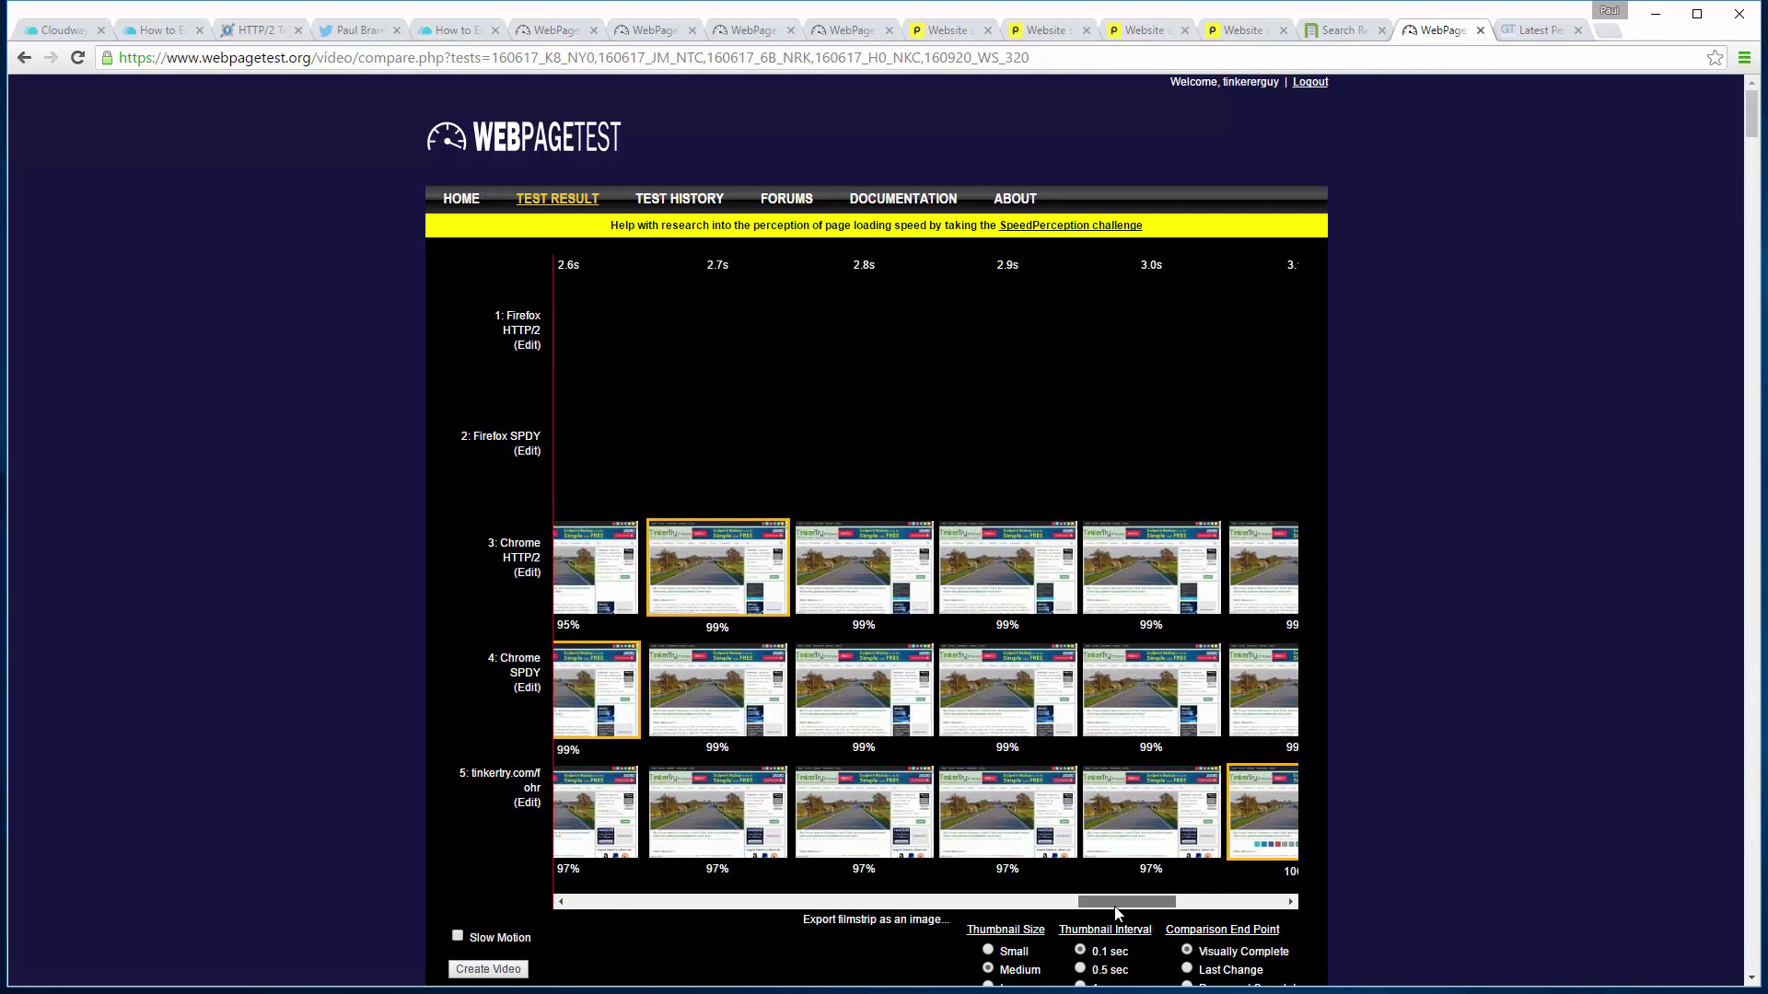
{"action": "left_click_drag", "start_coordinate": [930, 915], "coordinate": [637, 913]}
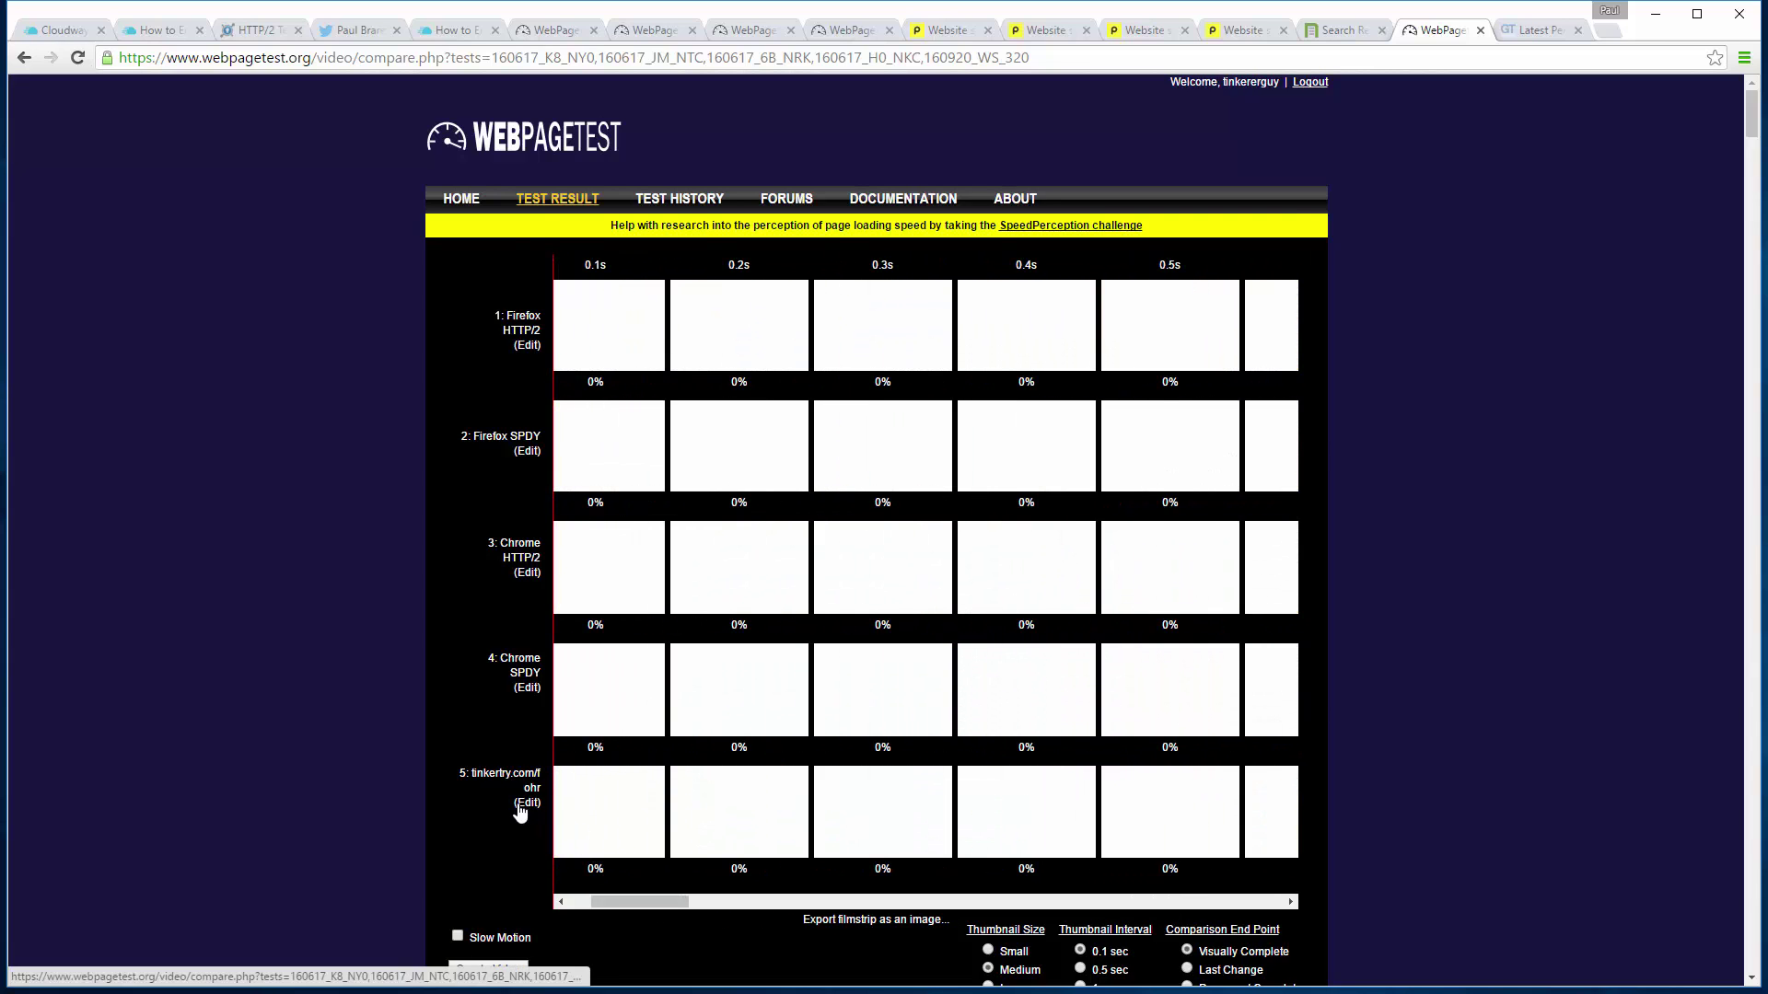
Relabel the fifth test in the filmstrip comparison as "Chrome HTTP/2 ALPN" and select the comparison page's URL
{"action": "left_click", "coordinate": [527, 803]}
{"action": "left_click", "coordinate": [518, 788]}
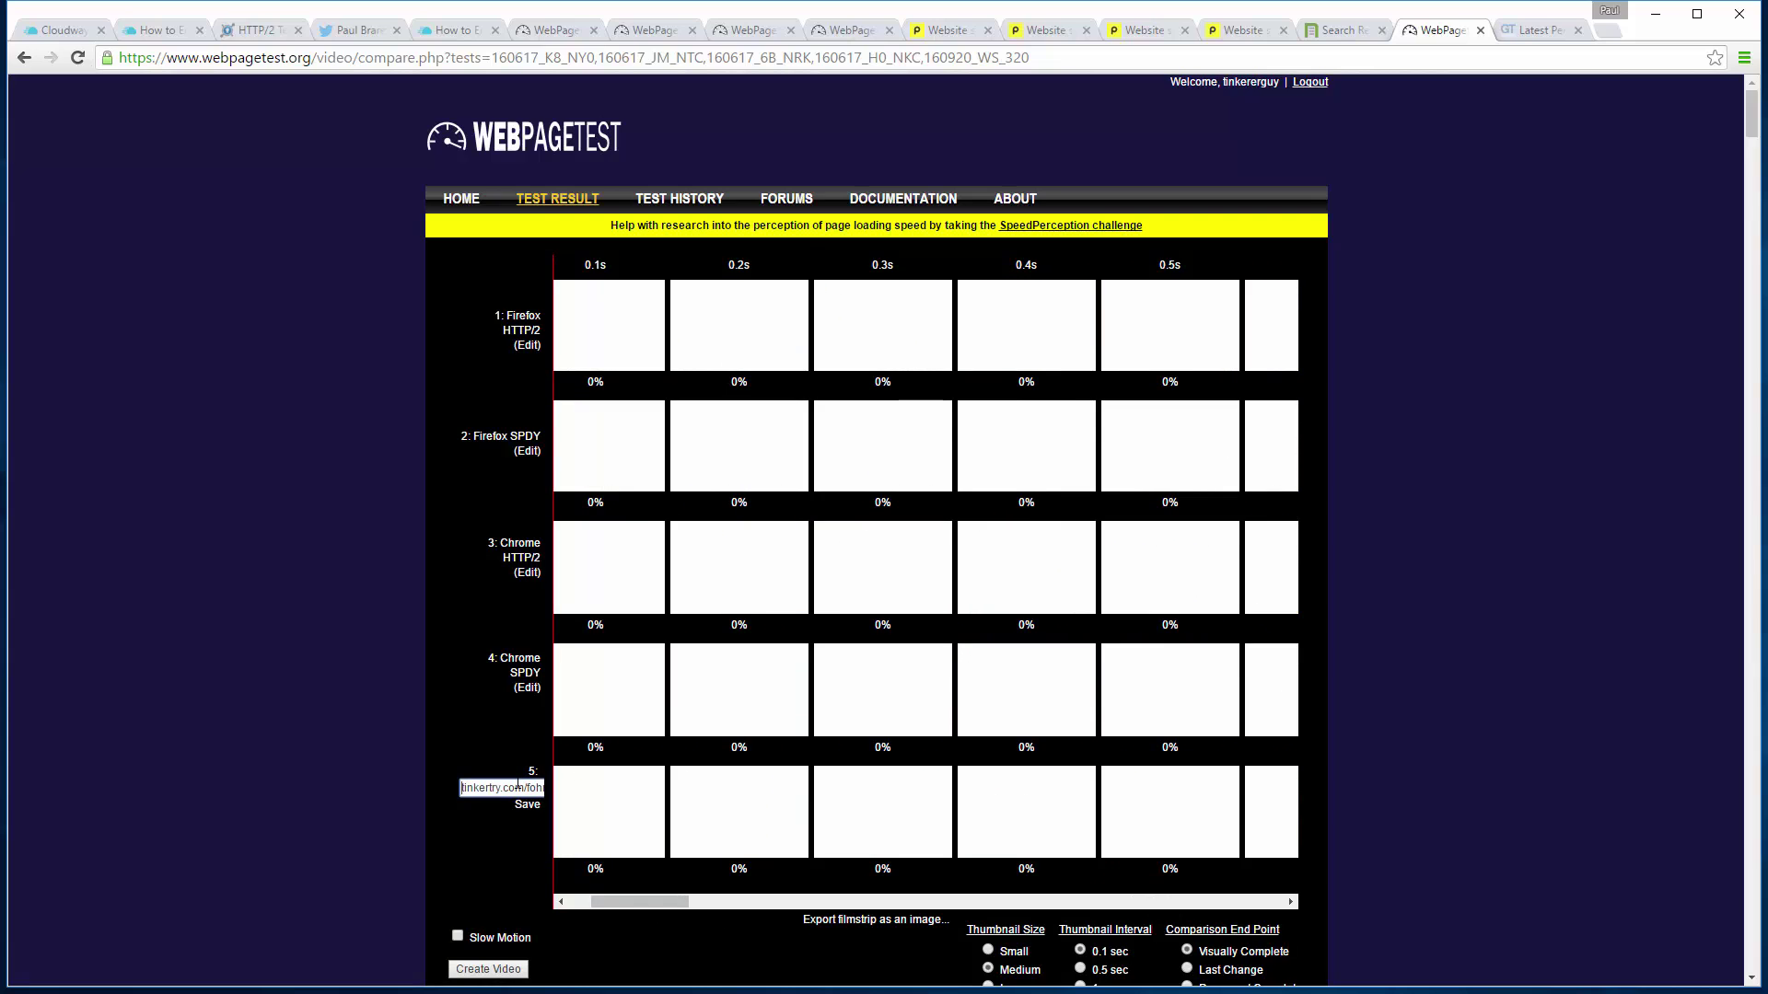
{"action": "key", "text": "ctrl+a"}
{"action": "type", "text": "Chrome"}
{"action": "left_click", "coordinate": [528, 805]}
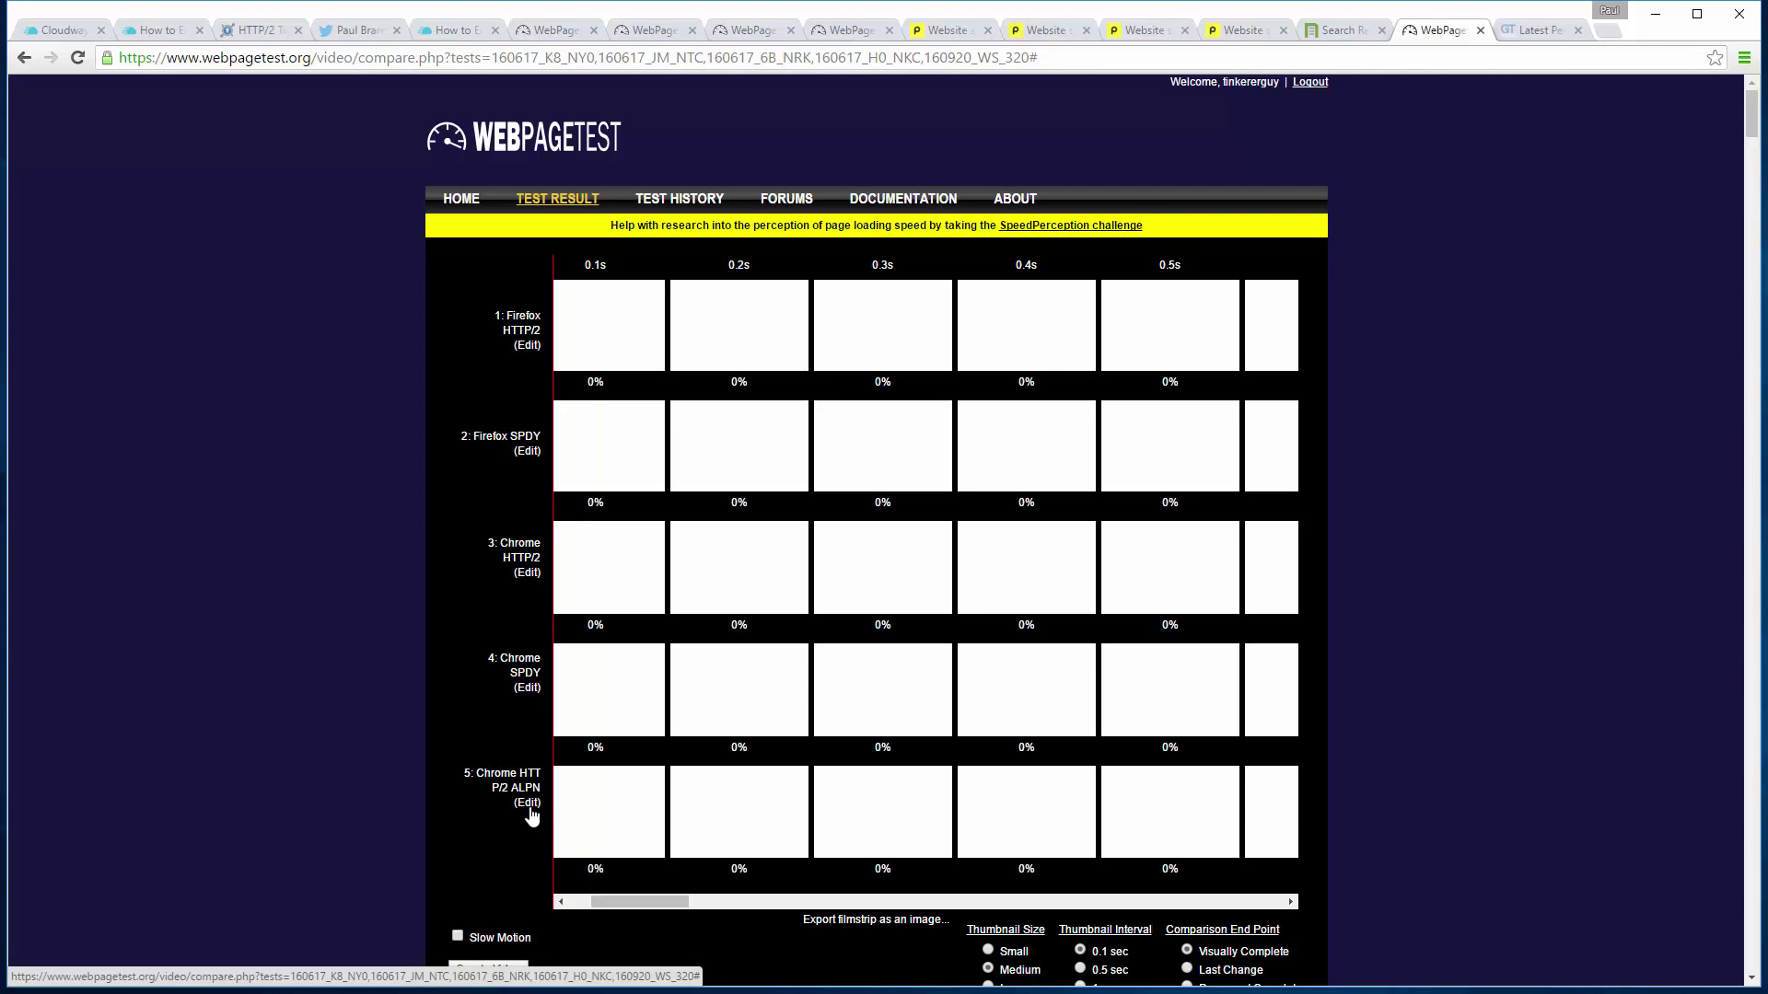
{"action": "left_click", "coordinate": [810, 55]}
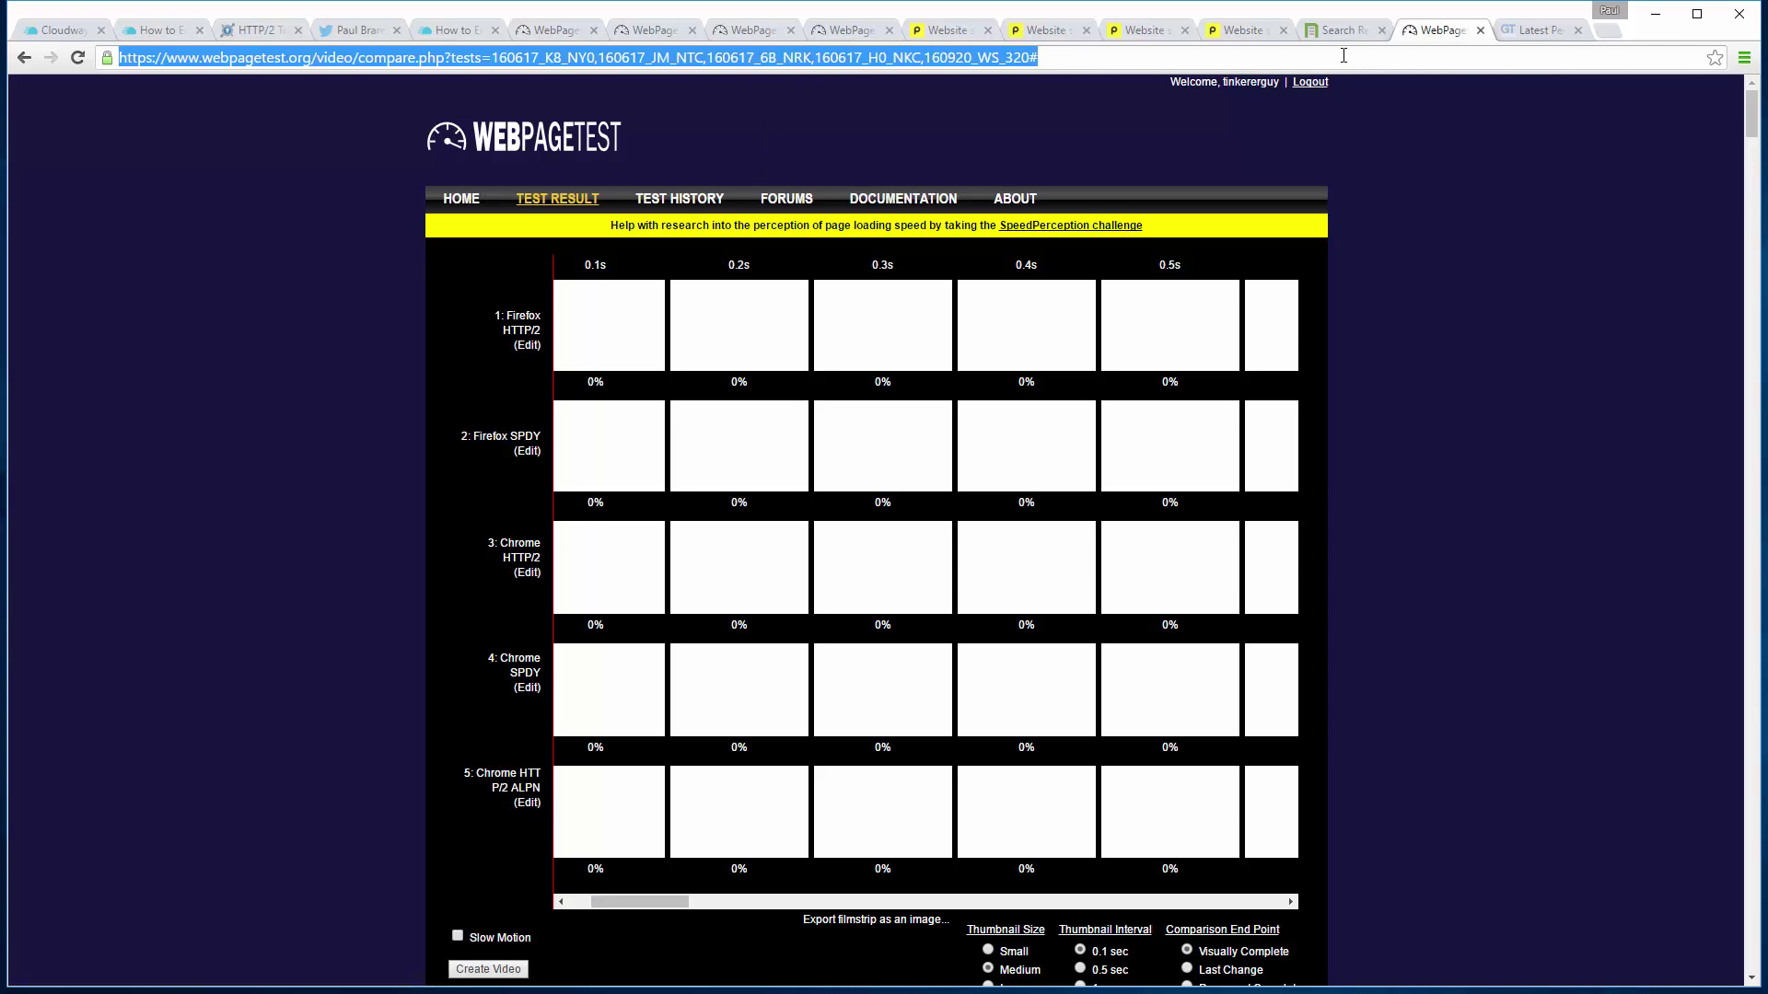
Duplicate the Sydney GTmetrix report for tinkertry.com/fohr and re-test it, and start the prepared Pingdom test from Melbourne, Australia
{"action": "left_click", "coordinate": [1530, 30]}
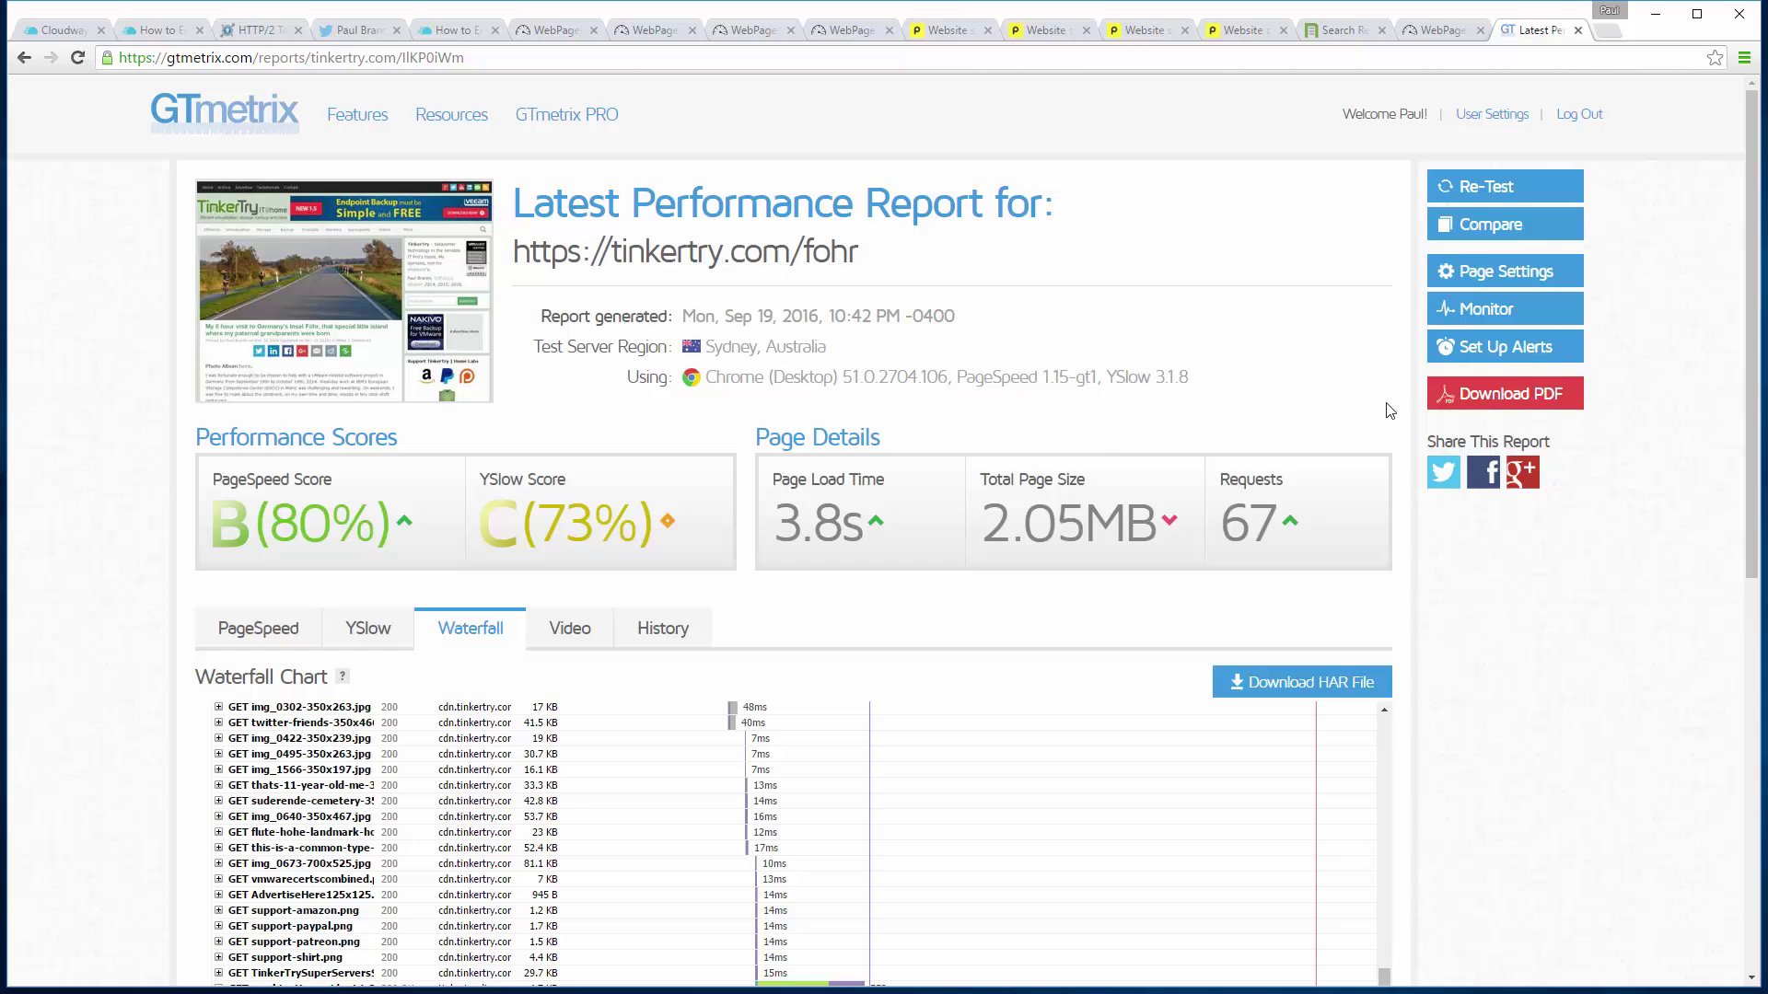
{"action": "right_click", "coordinate": [1540, 22]}
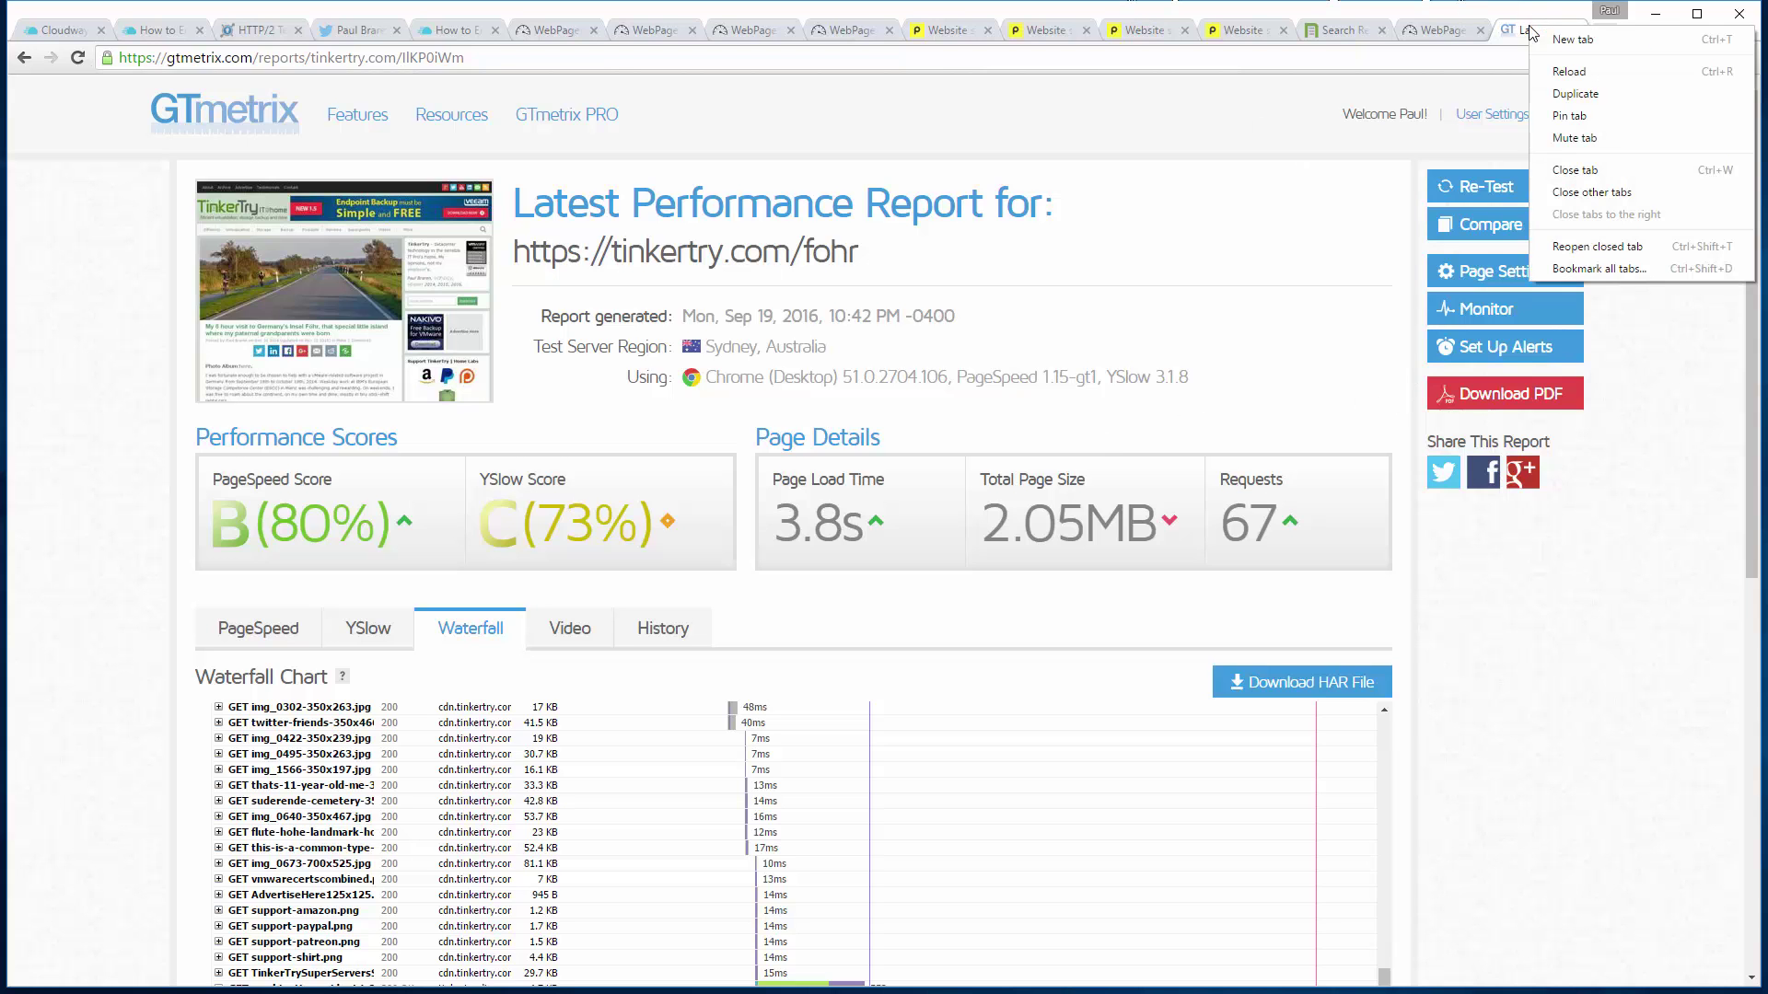
{"action": "left_click", "coordinate": [1575, 93]}
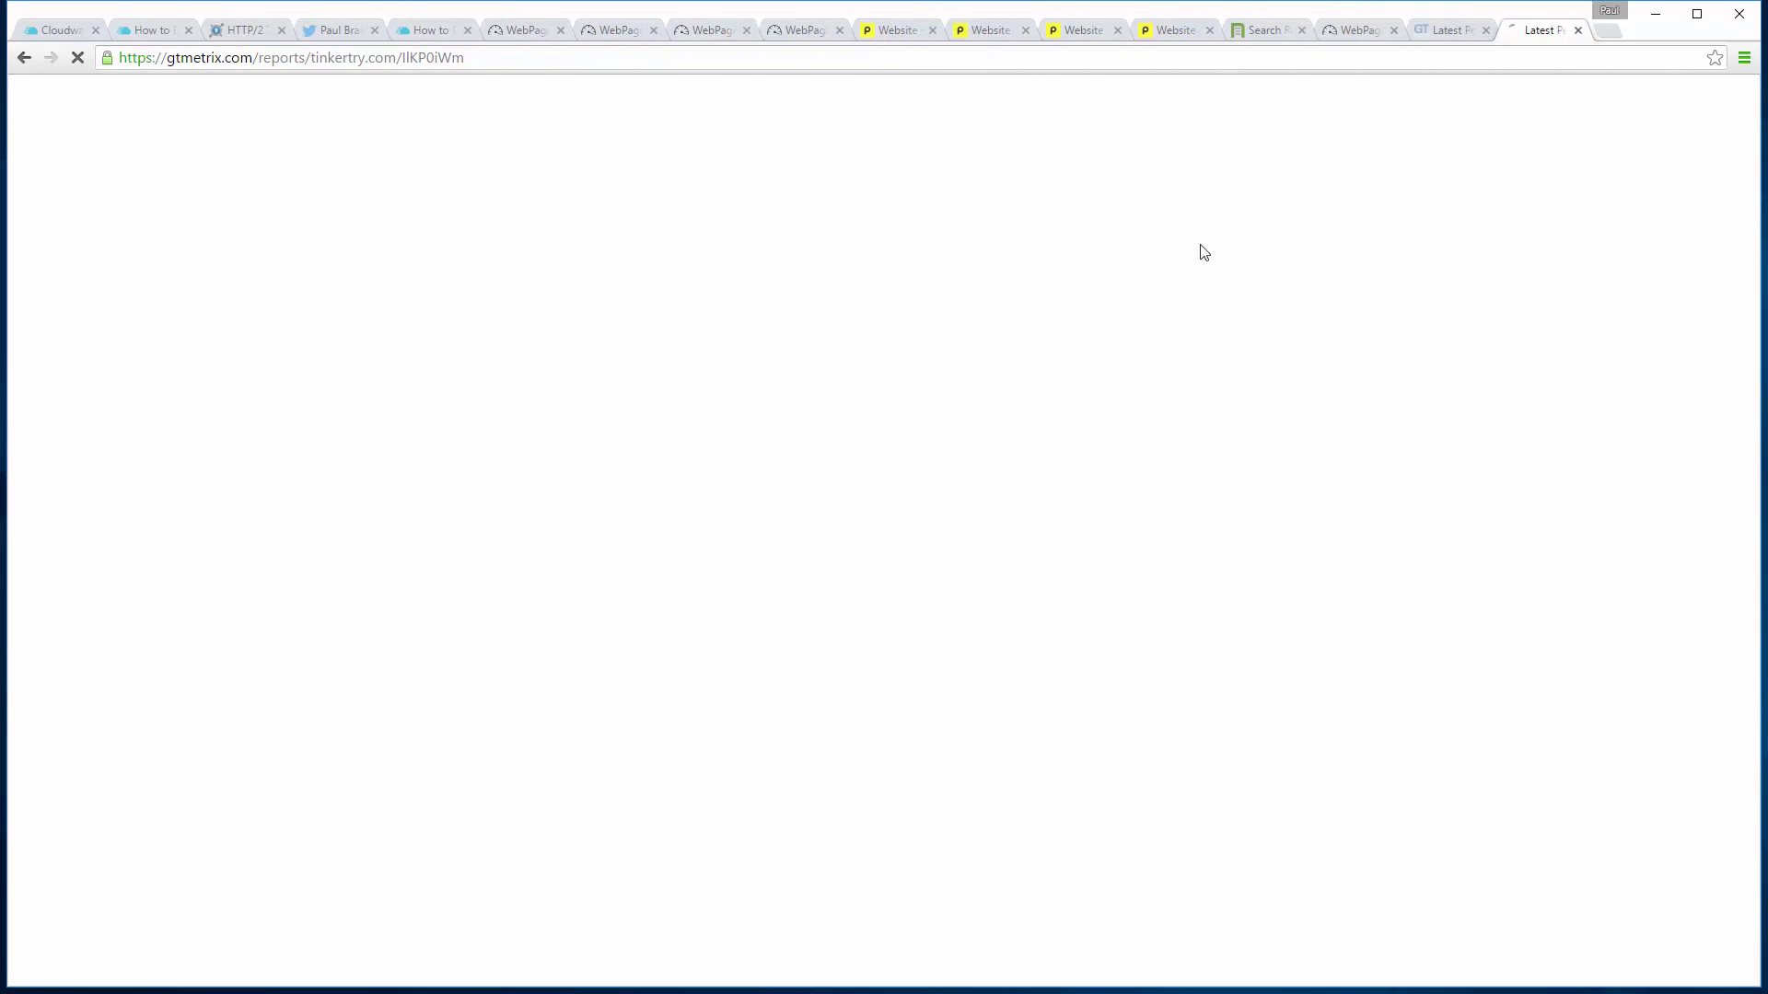
{"action": "left_click", "coordinate": [1504, 190]}
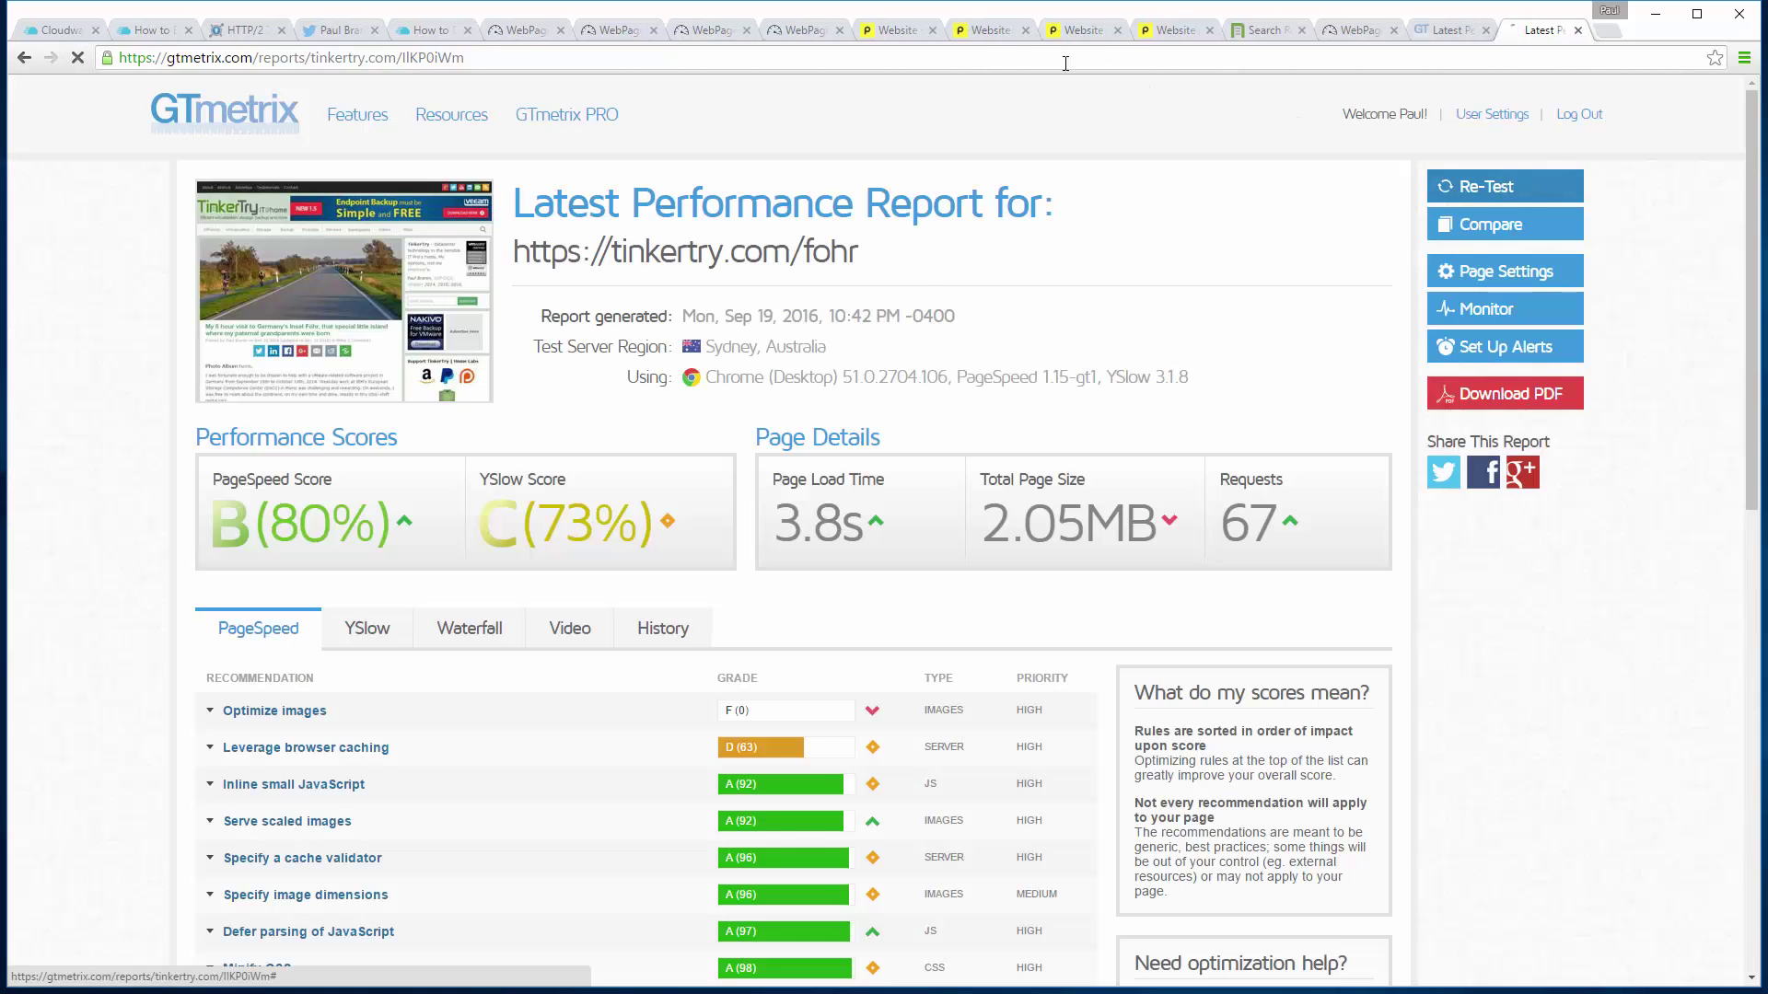
{"action": "left_click", "coordinate": [1179, 33]}
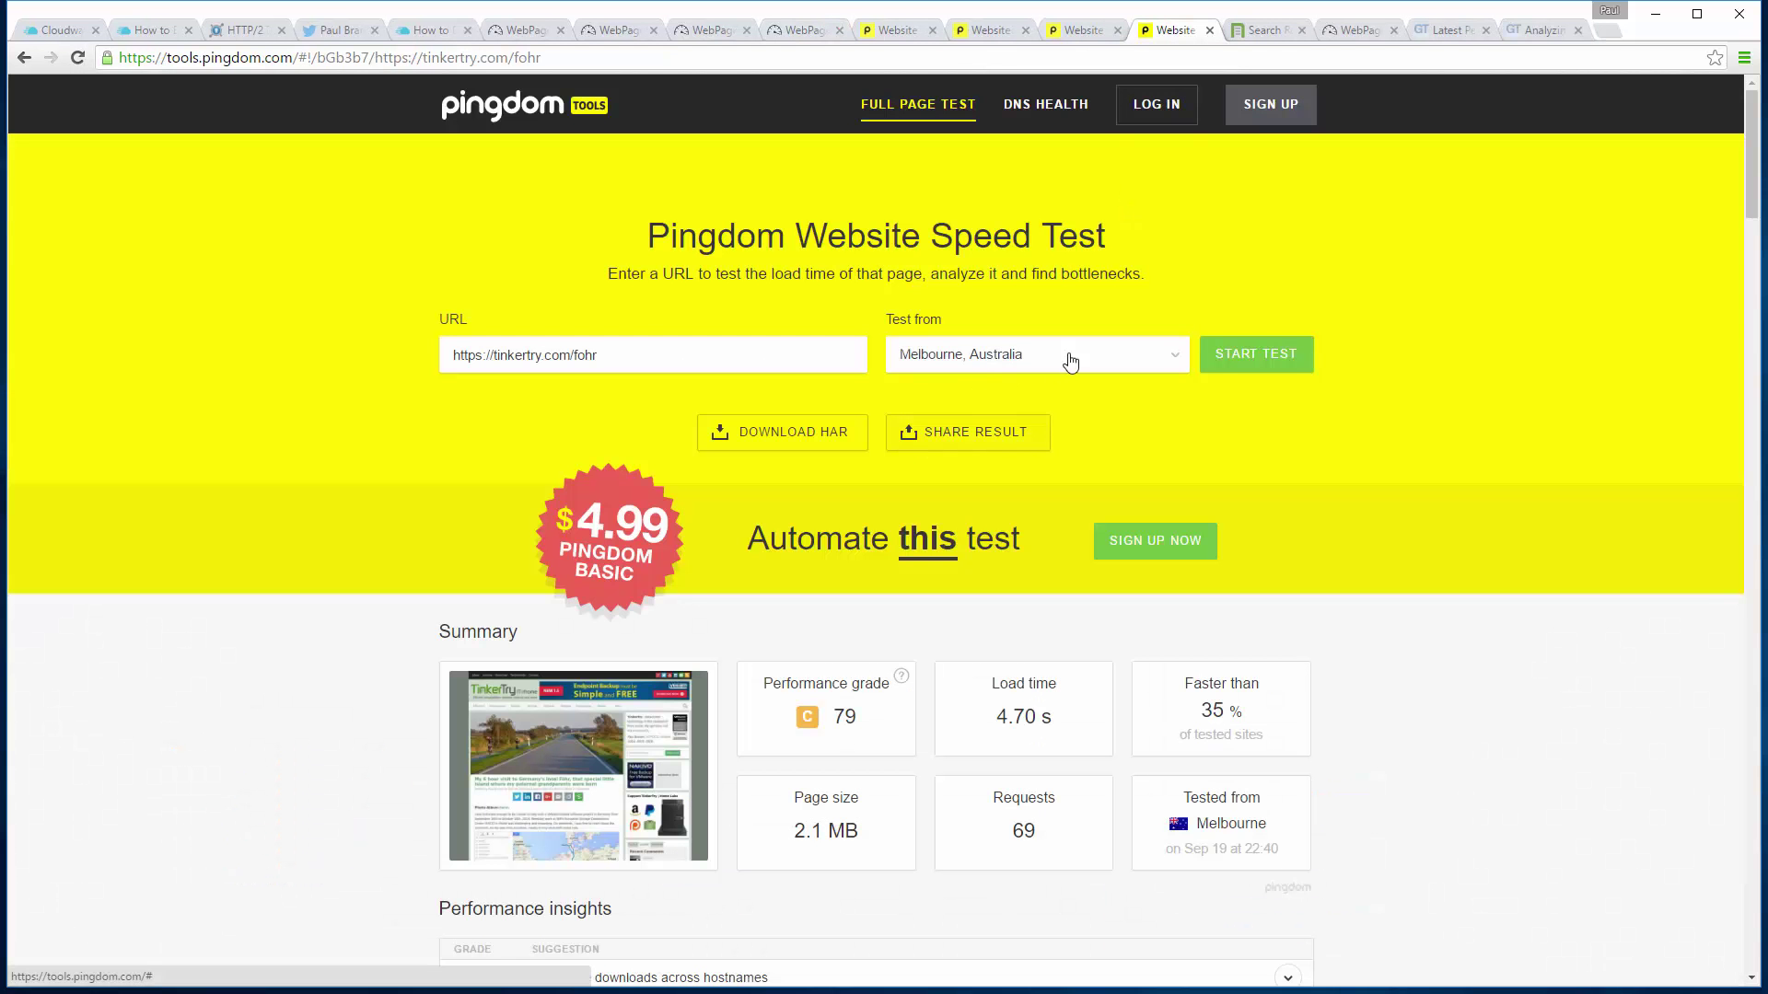
{"action": "left_click", "coordinate": [1288, 354]}
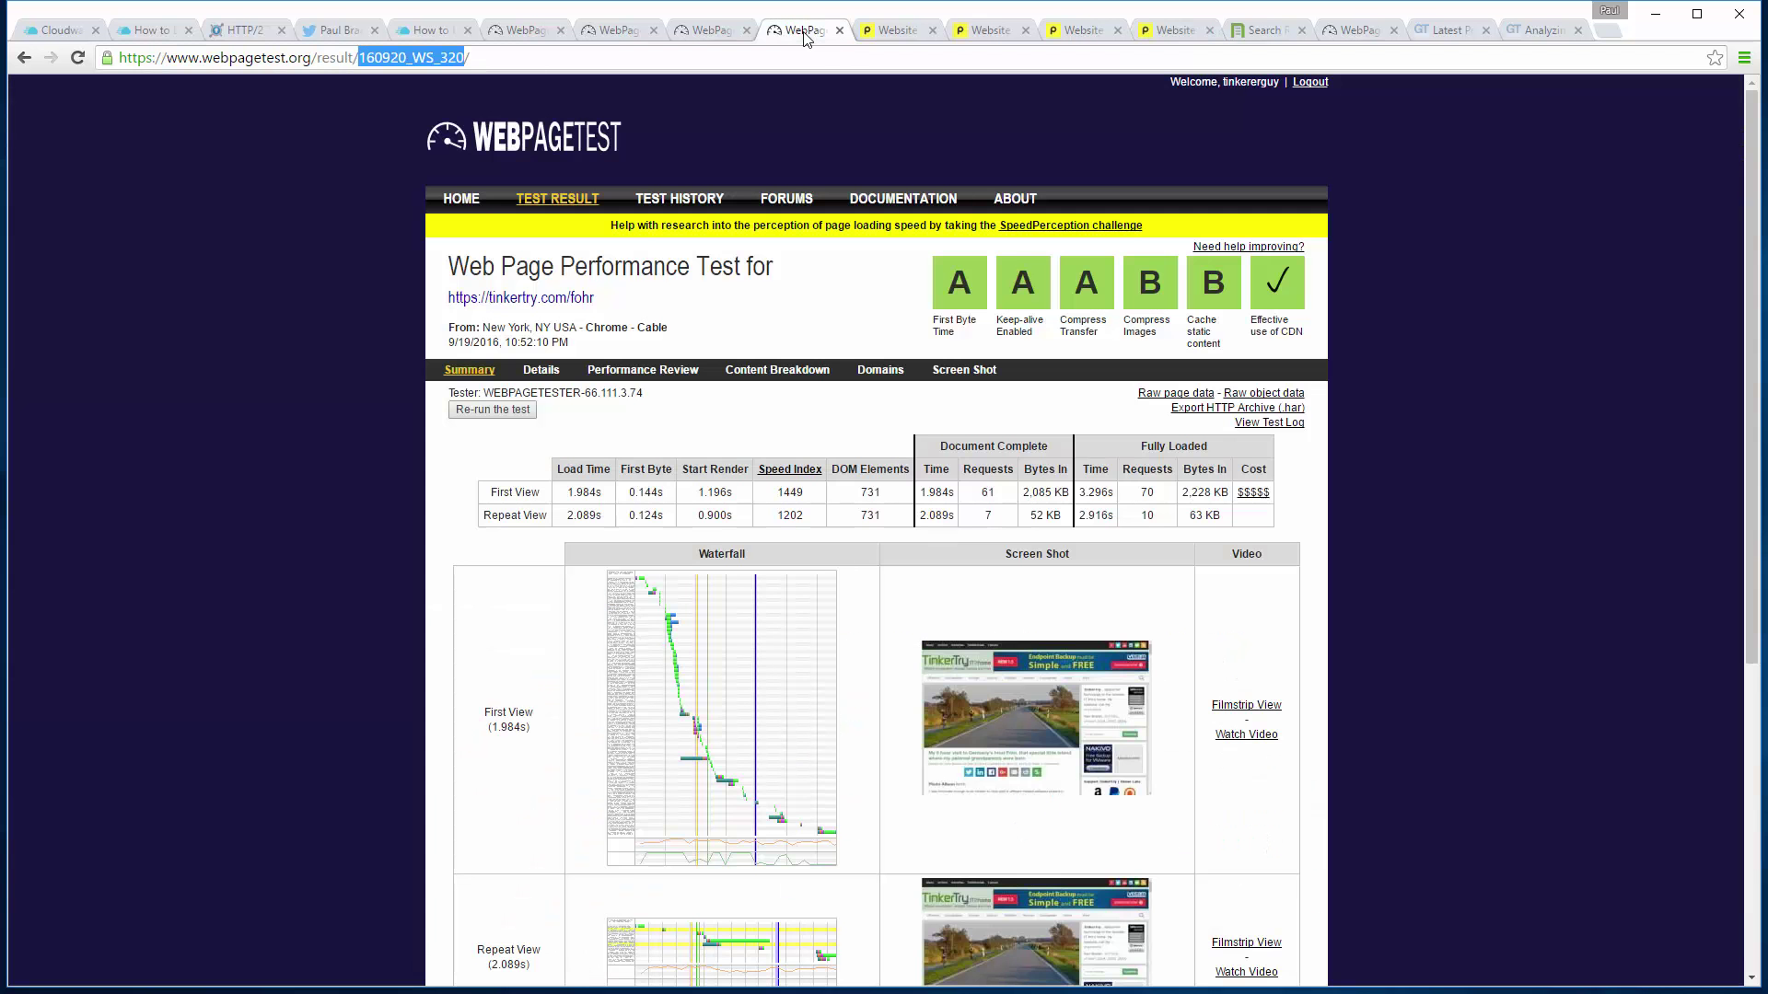
Examine the re-run New York test's first-view details, covering the waterfall, connection view and request details table
{"action": "left_click", "coordinate": [801, 31]}
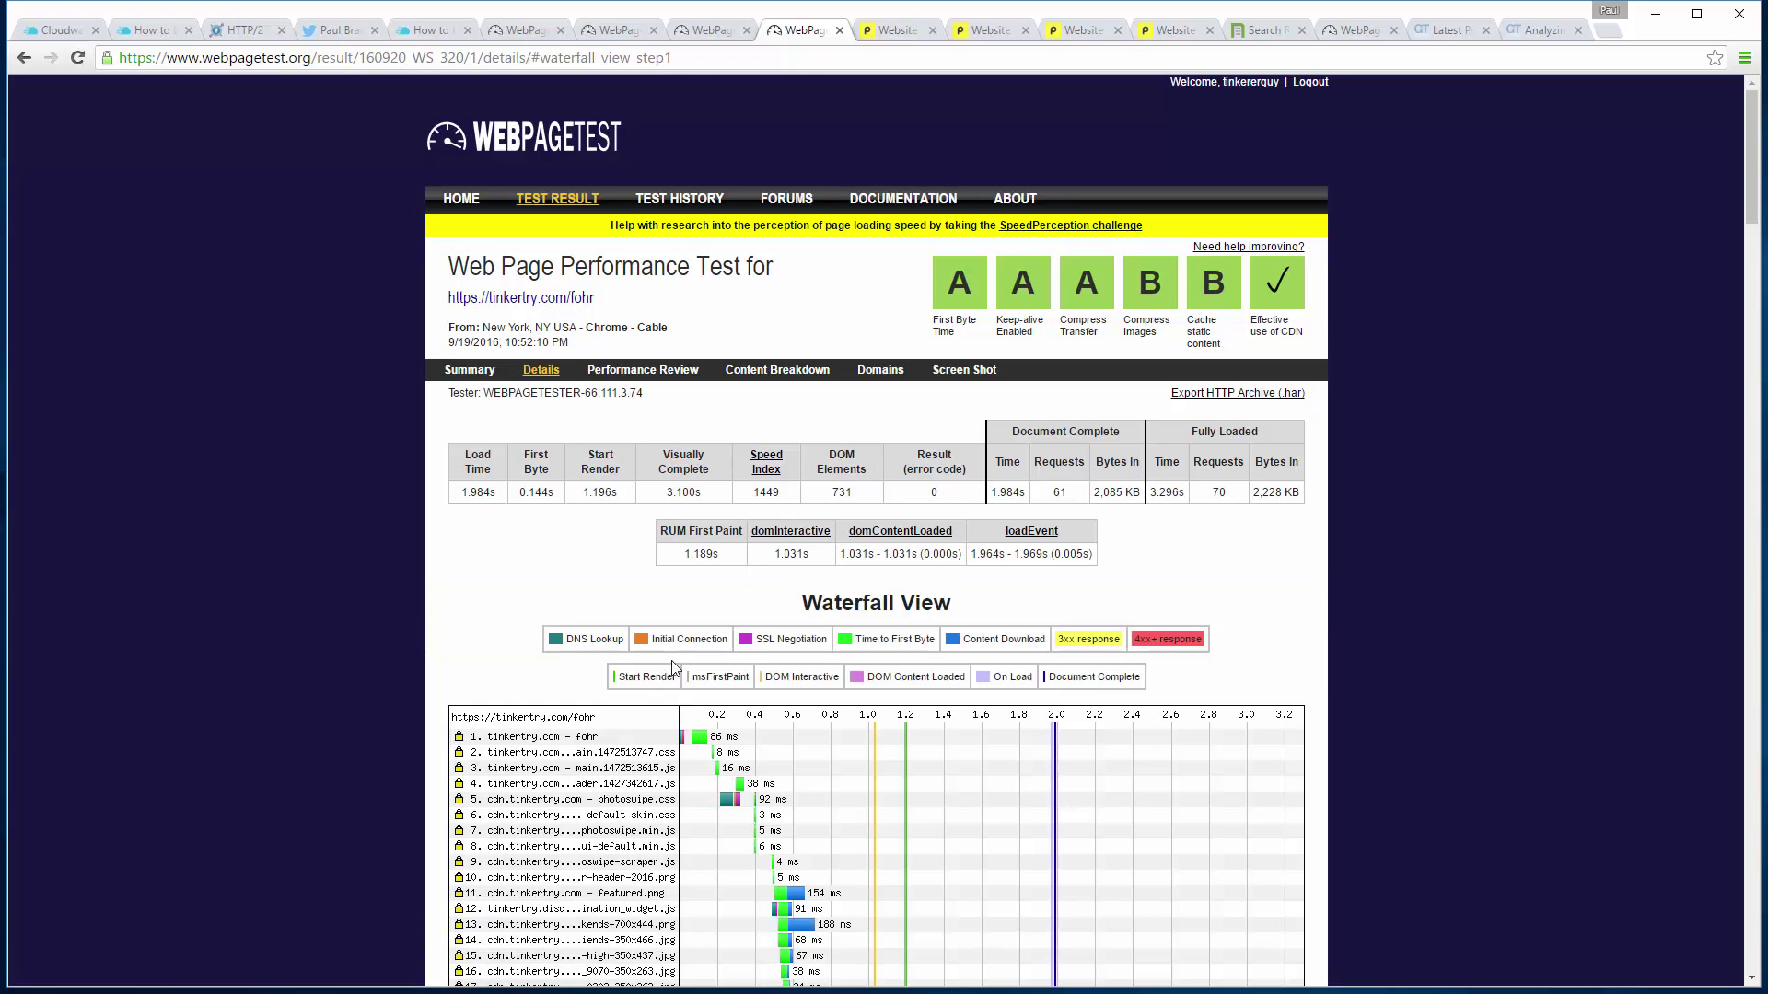
{"action": "scroll", "coordinate": [682, 653], "scroll_direction": "down", "scroll_amount": 2}
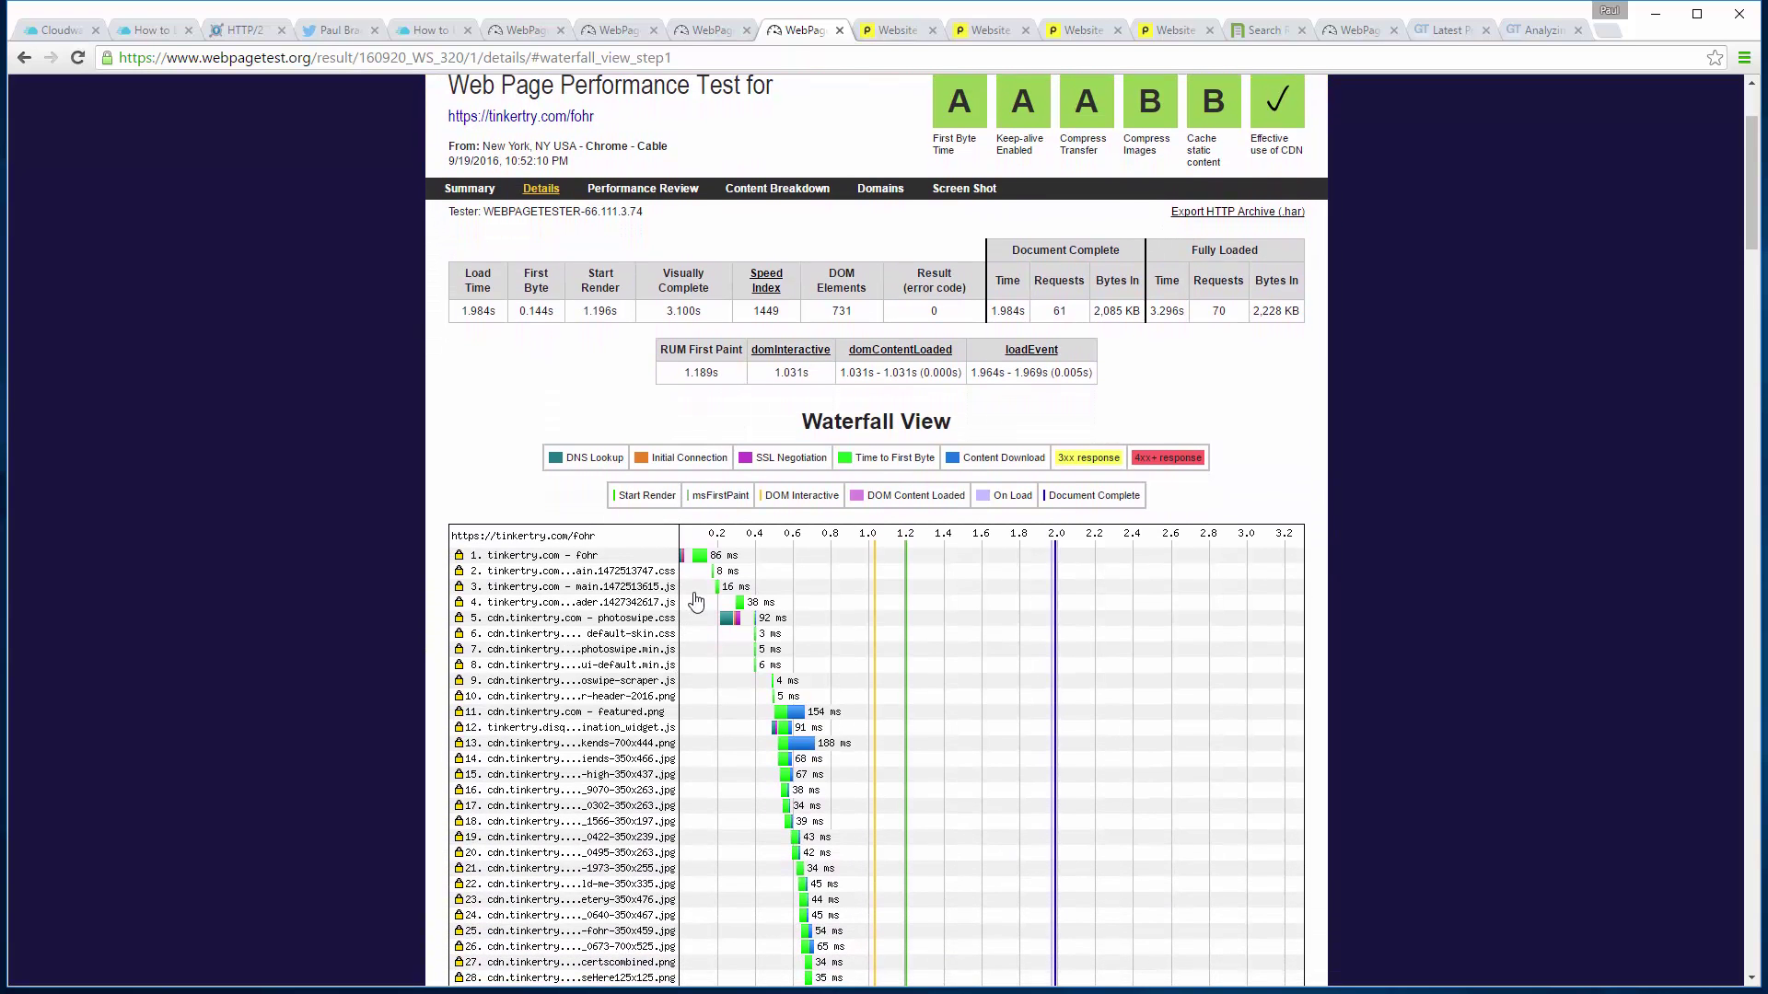
{"action": "scroll", "coordinate": [697, 604], "scroll_direction": "down", "scroll_amount": 9}
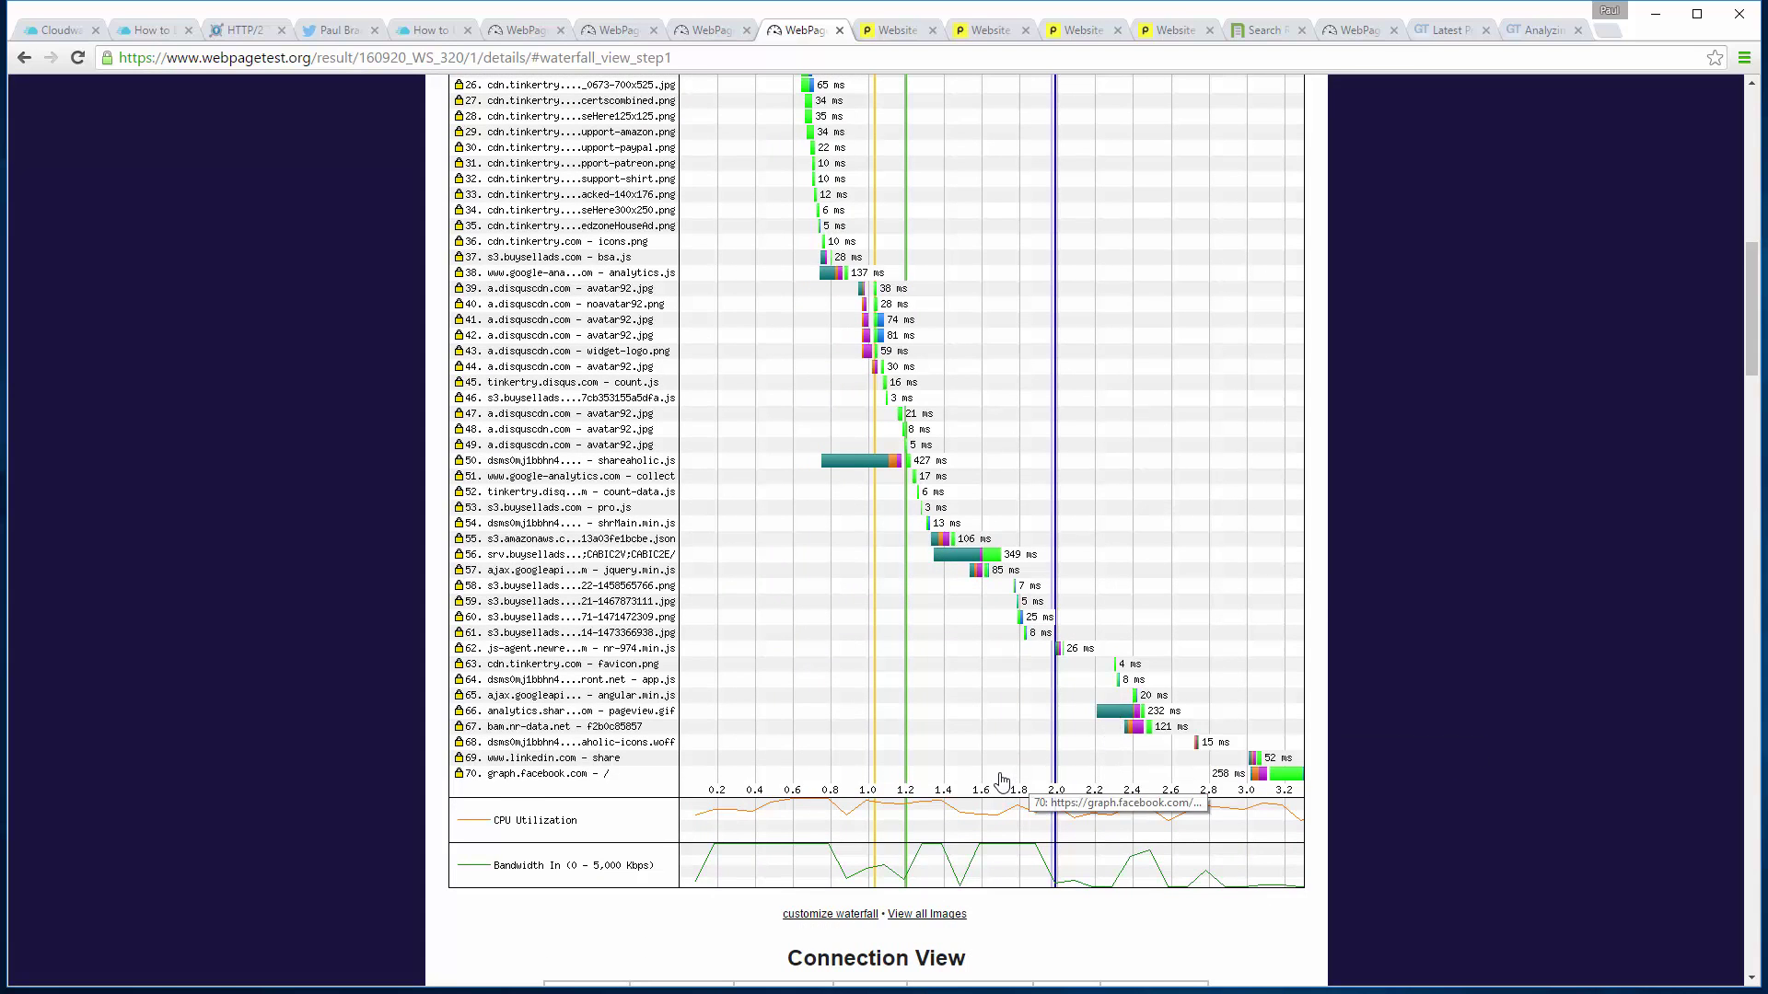
{"action": "scroll", "coordinate": [1002, 780], "scroll_direction": "down", "scroll_amount": 4}
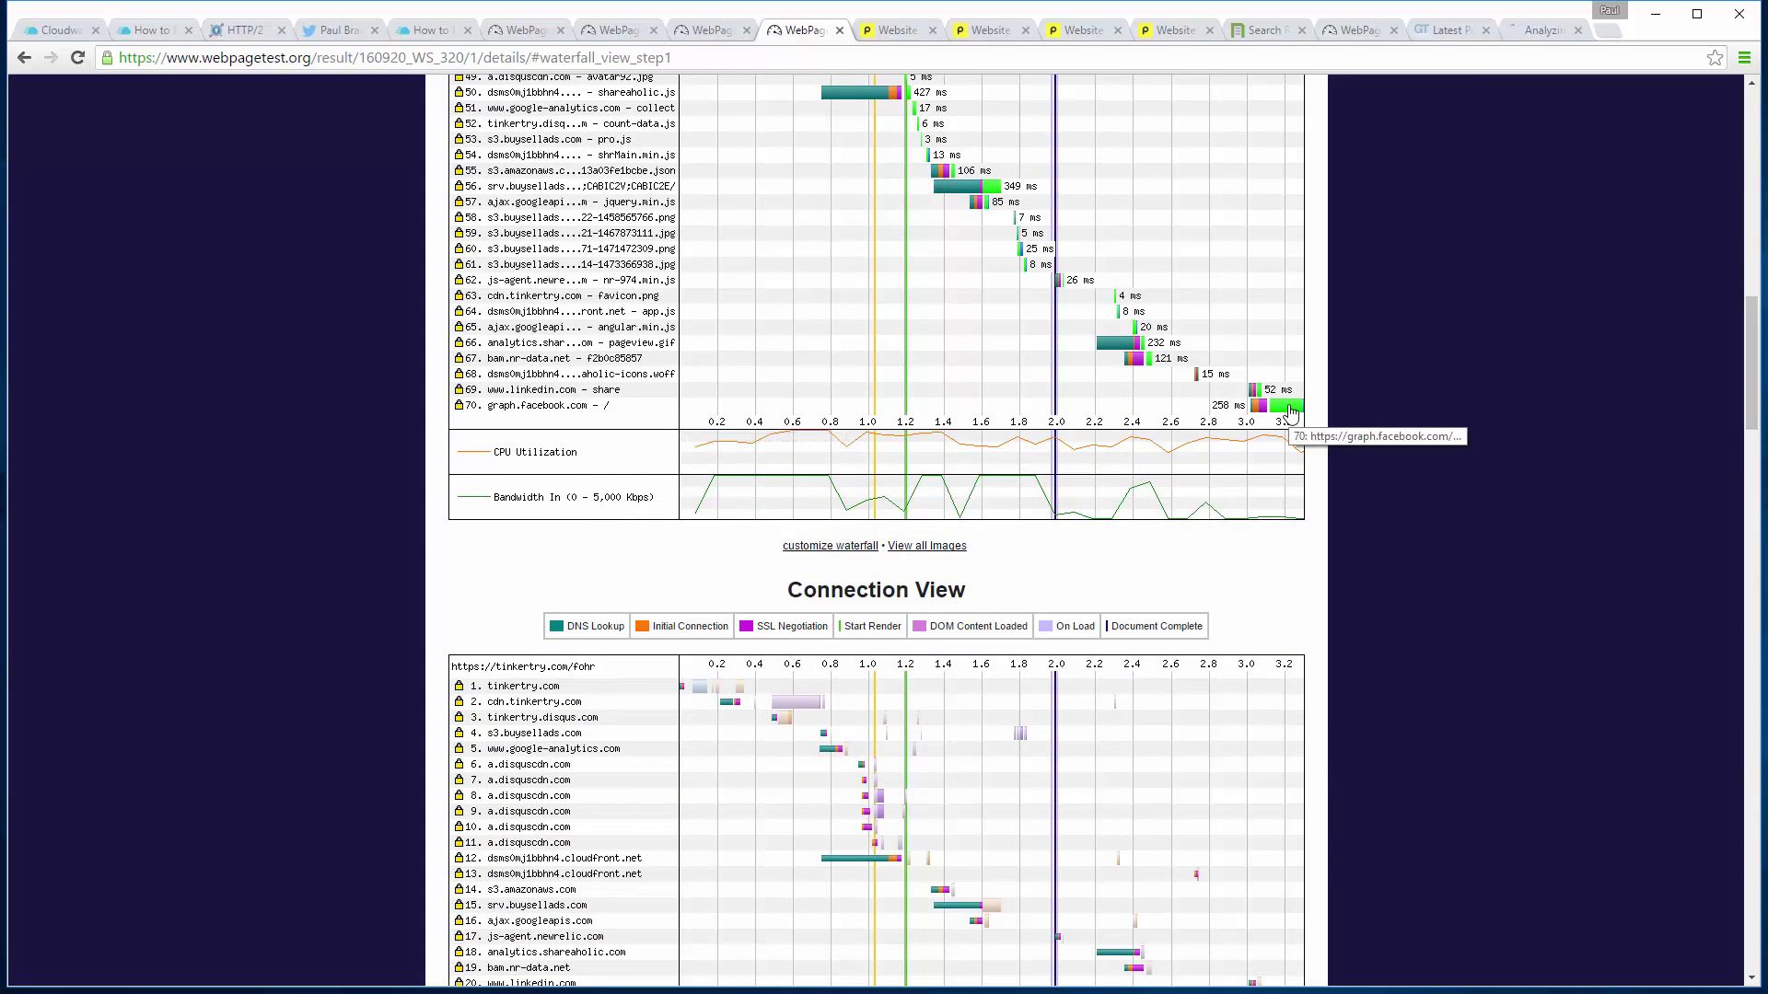
{"action": "scroll", "coordinate": [949, 617], "scroll_direction": "down", "scroll_amount": 5}
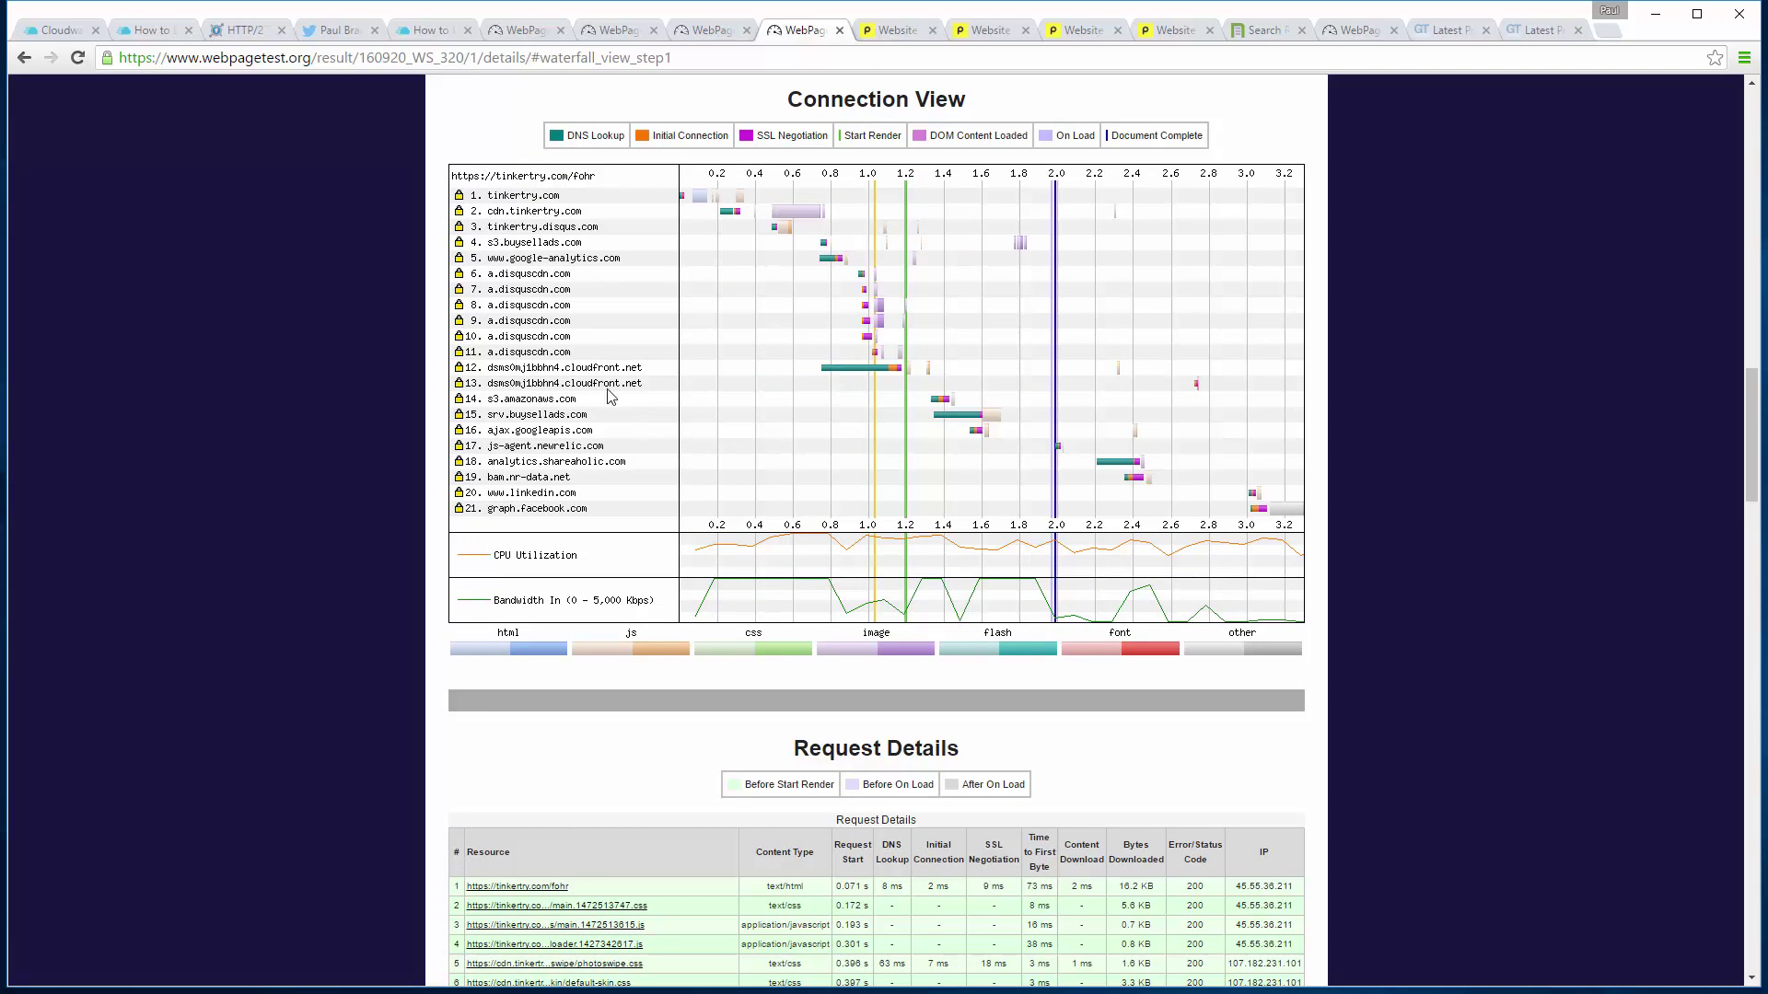
{"action": "scroll", "coordinate": [620, 371], "scroll_direction": "down", "scroll_amount": 3}
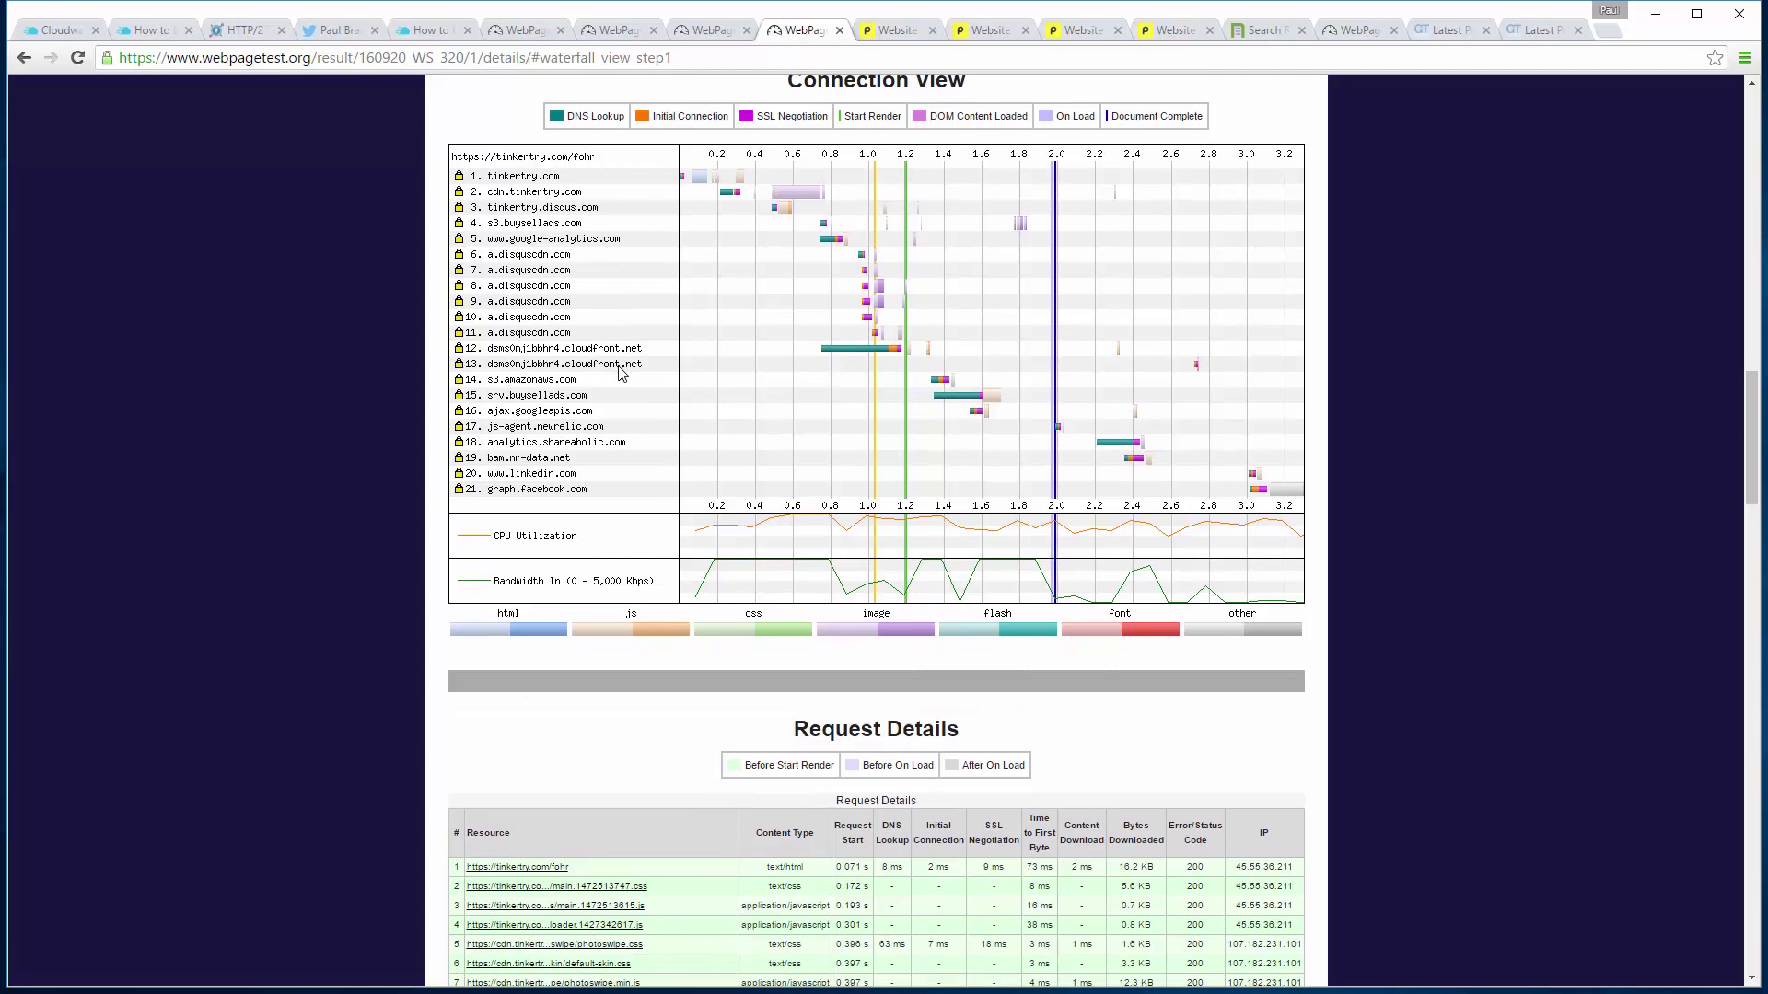
{"action": "scroll", "coordinate": [620, 371], "scroll_direction": "down", "scroll_amount": 5}
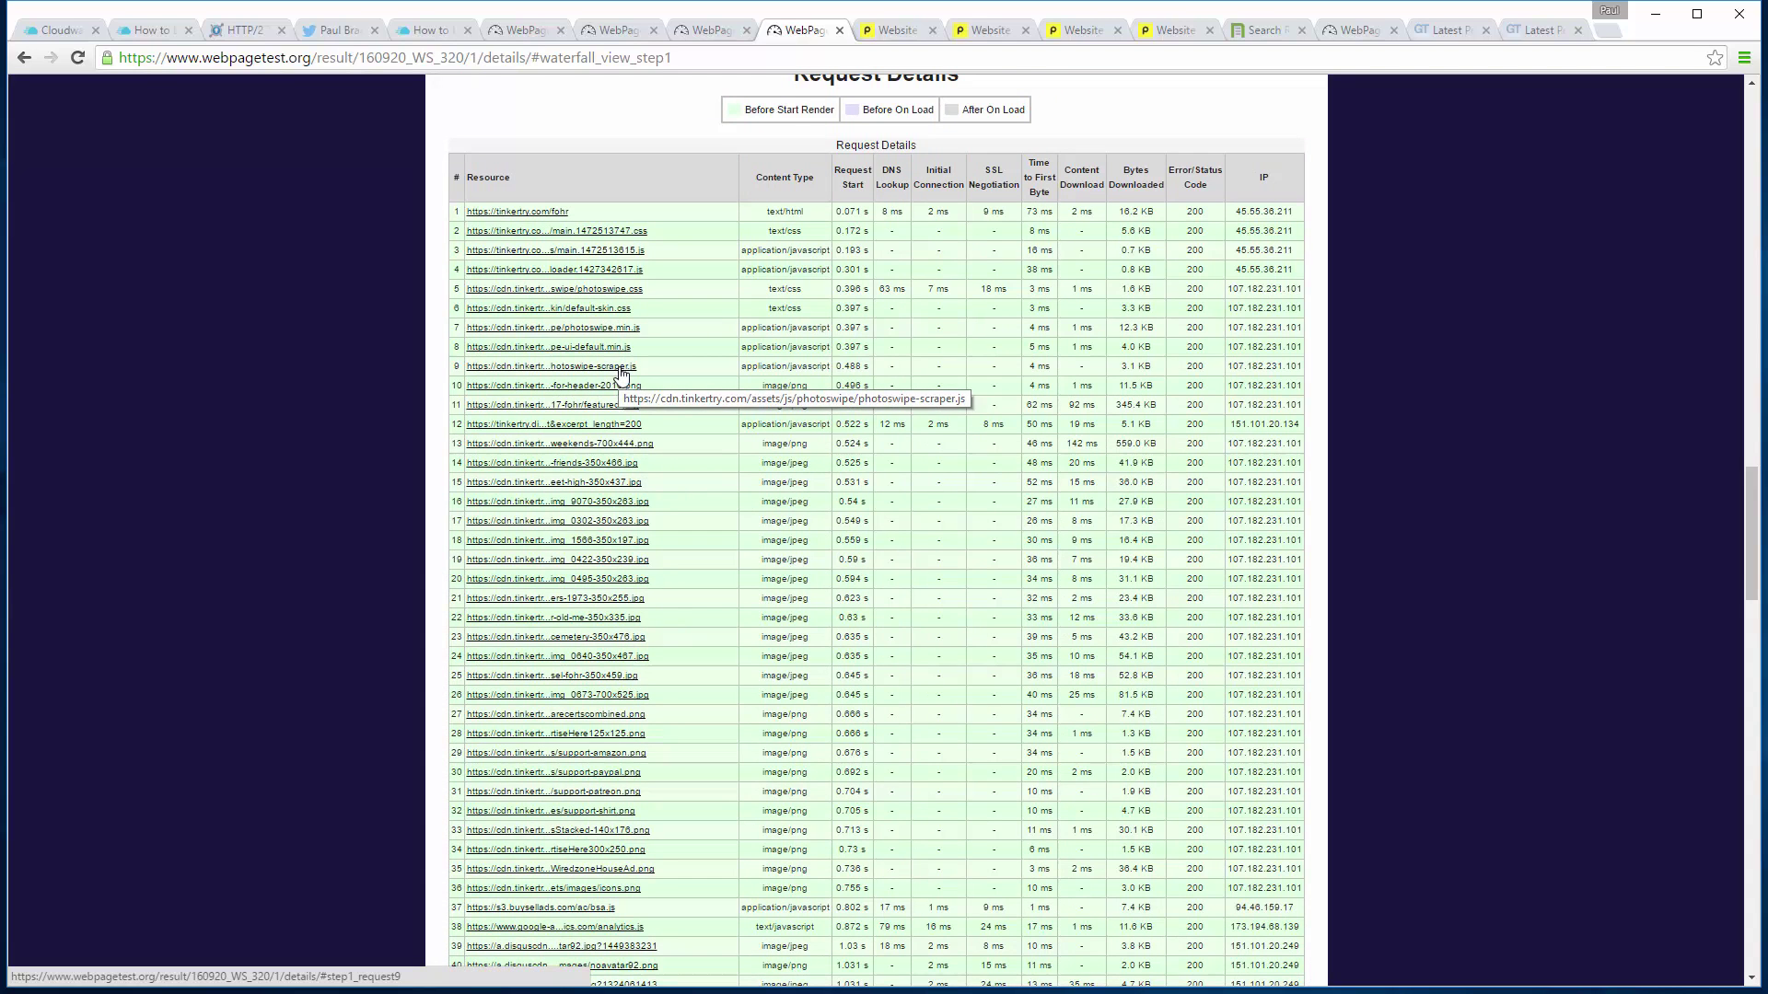
{"action": "scroll", "coordinate": [620, 371], "scroll_direction": "down", "scroll_amount": 1}
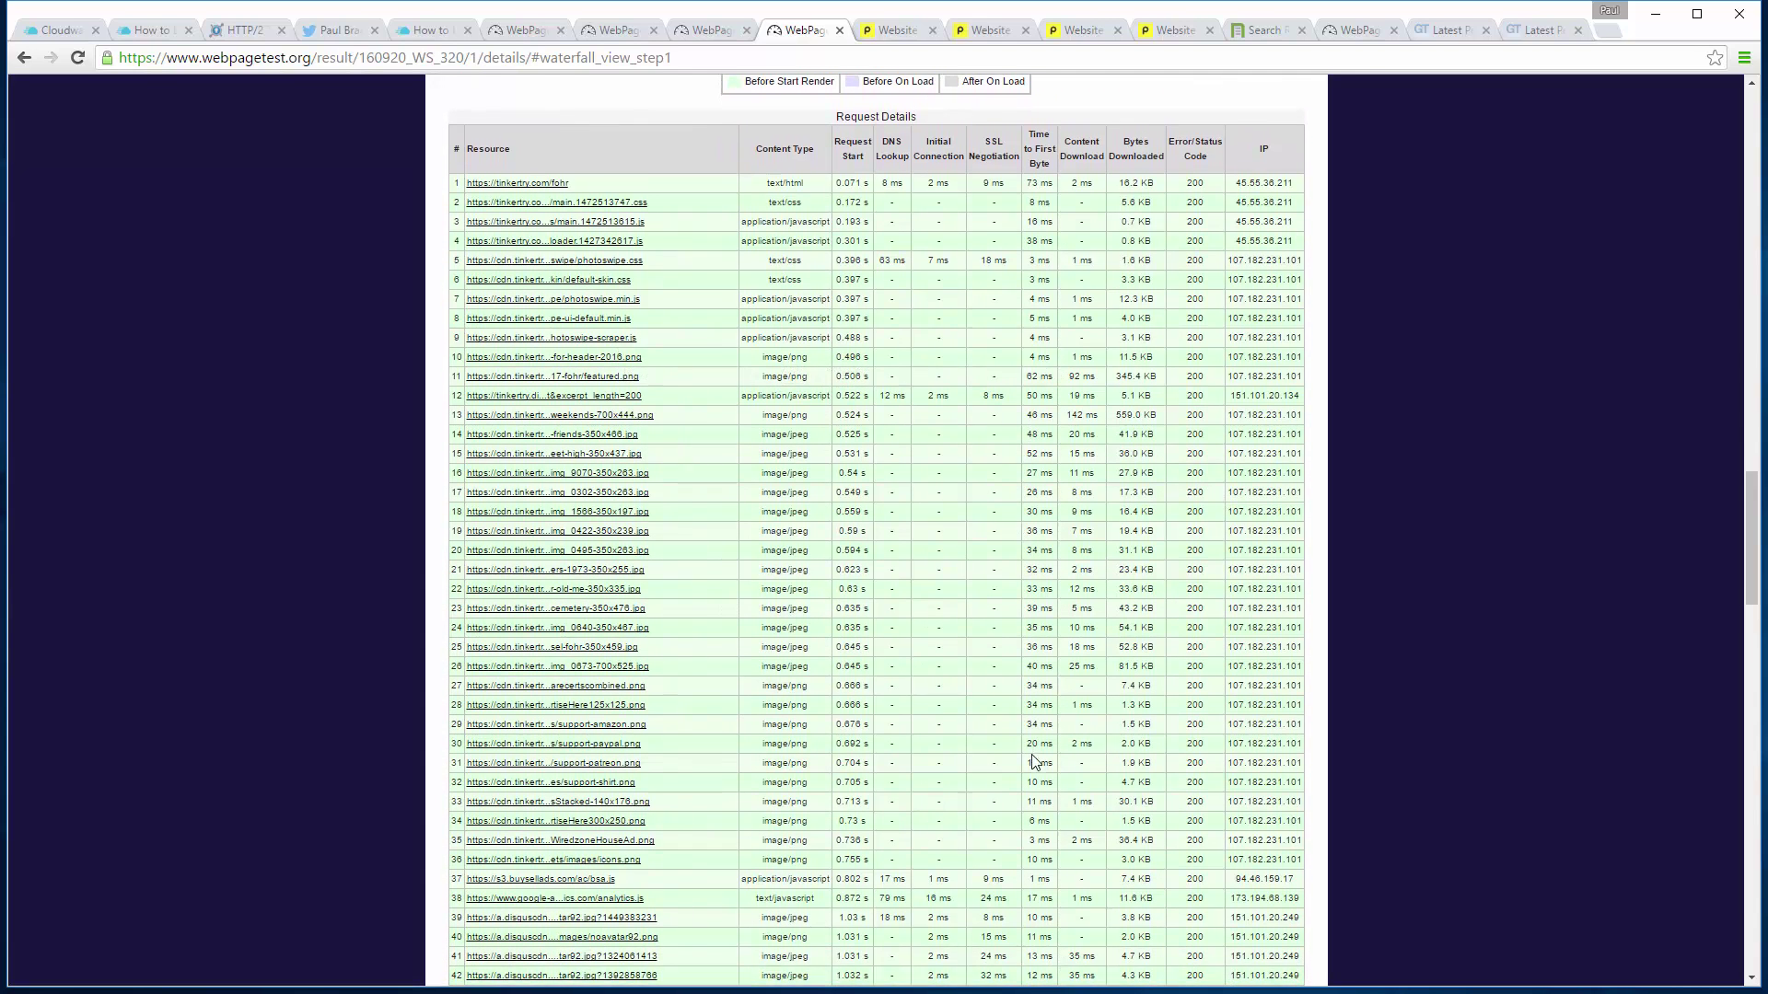
{"action": "scroll", "coordinate": [1033, 760], "scroll_direction": "up", "scroll_amount": 10}
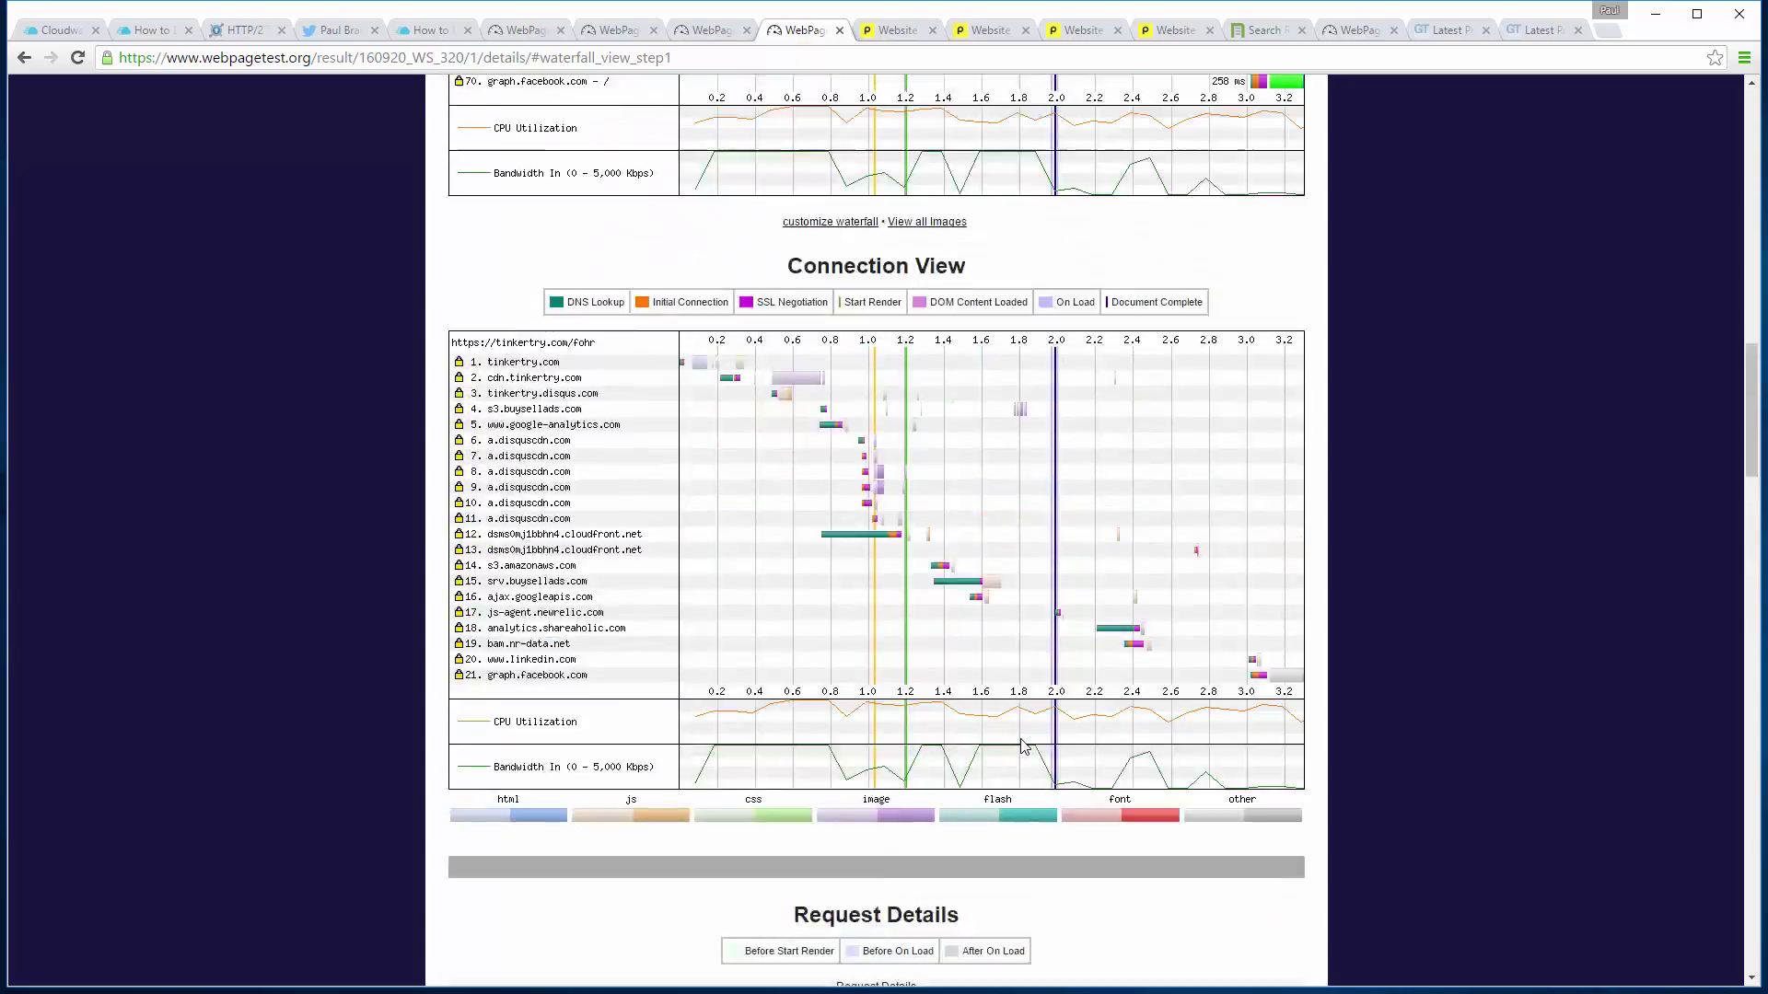
{"action": "scroll", "coordinate": [1023, 746], "scroll_direction": "up", "scroll_amount": 19}
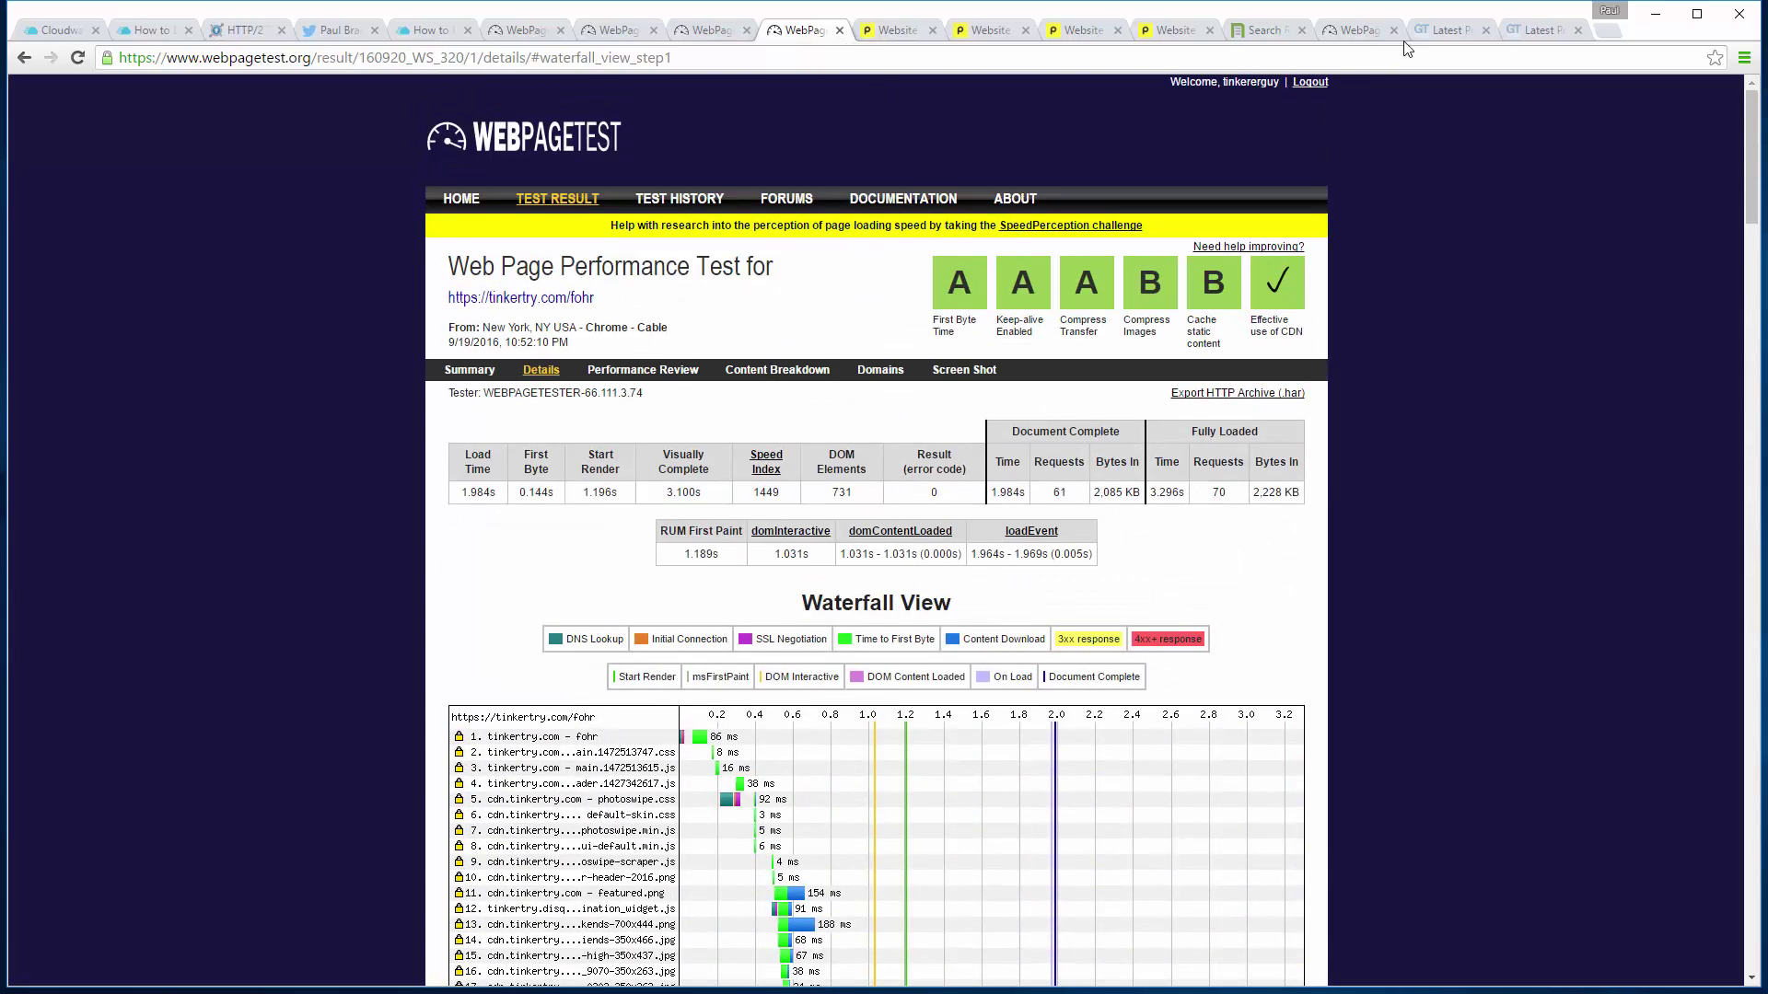
Dismiss the trial offer over the new Melbourne Pingdom result and compare that result with the earlier Pingdom runs
{"action": "left_click", "coordinate": [1188, 31]}
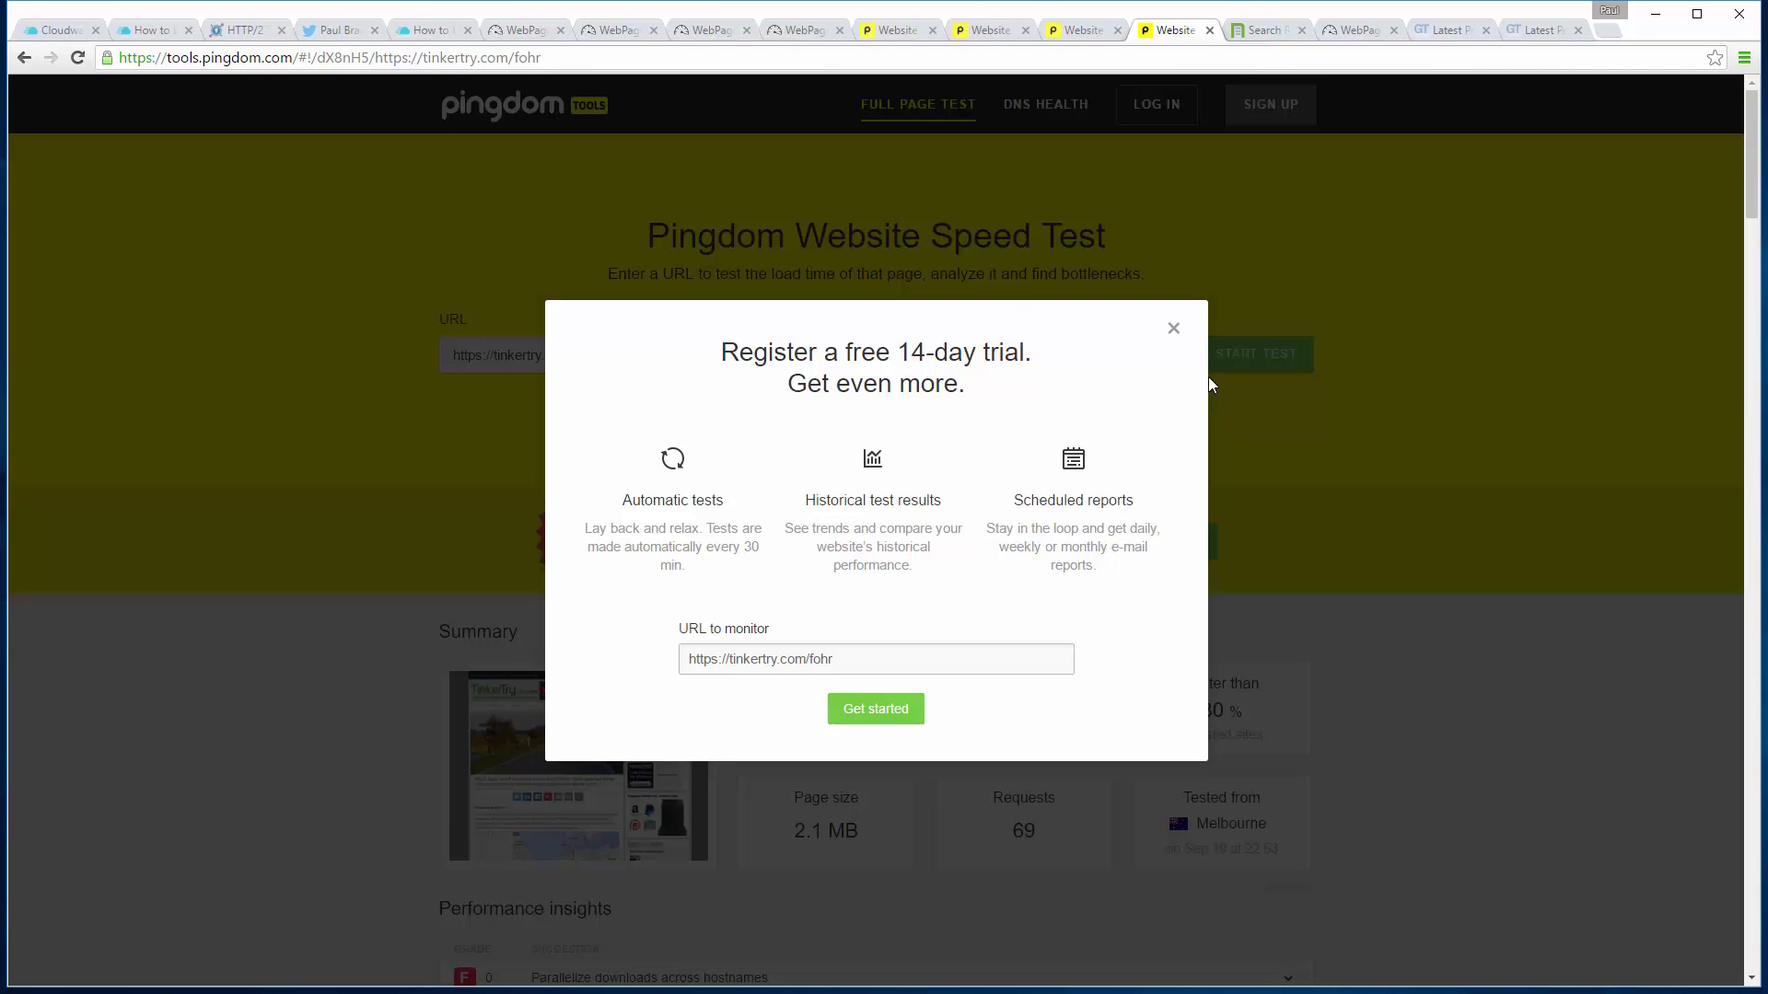
{"action": "left_click", "coordinate": [1173, 329]}
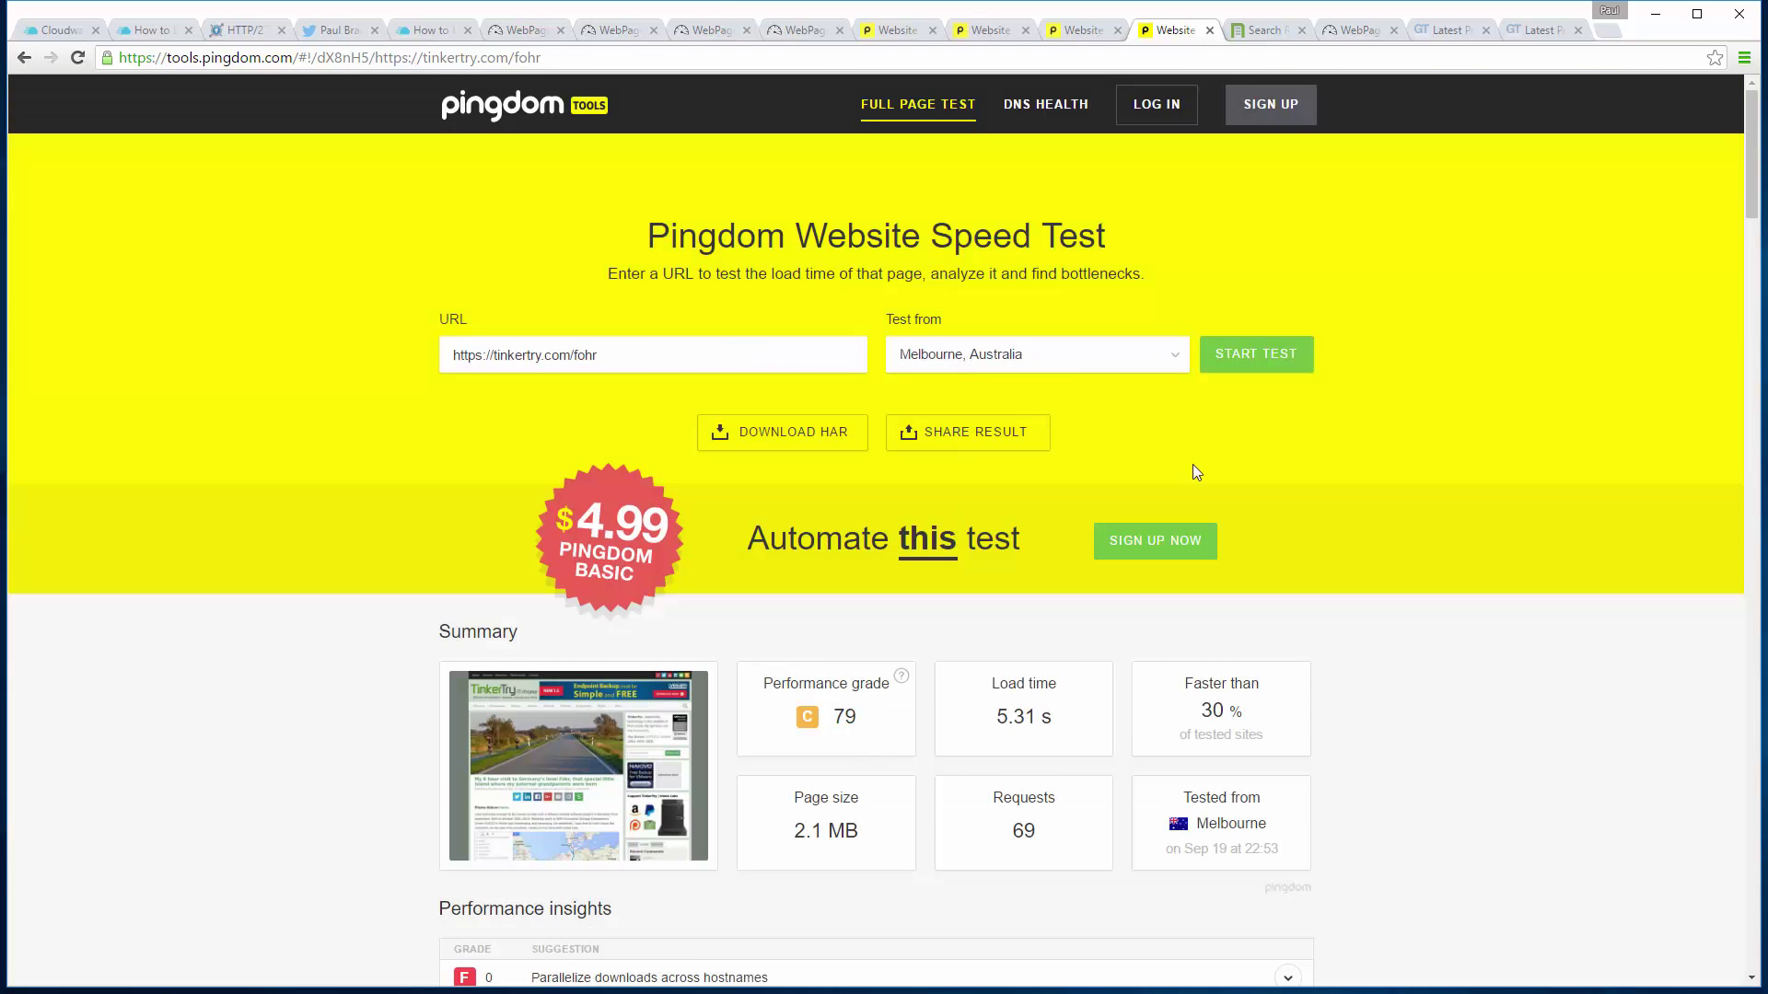
{"action": "left_click", "coordinate": [1062, 30]}
{"action": "left_click", "coordinate": [986, 31]}
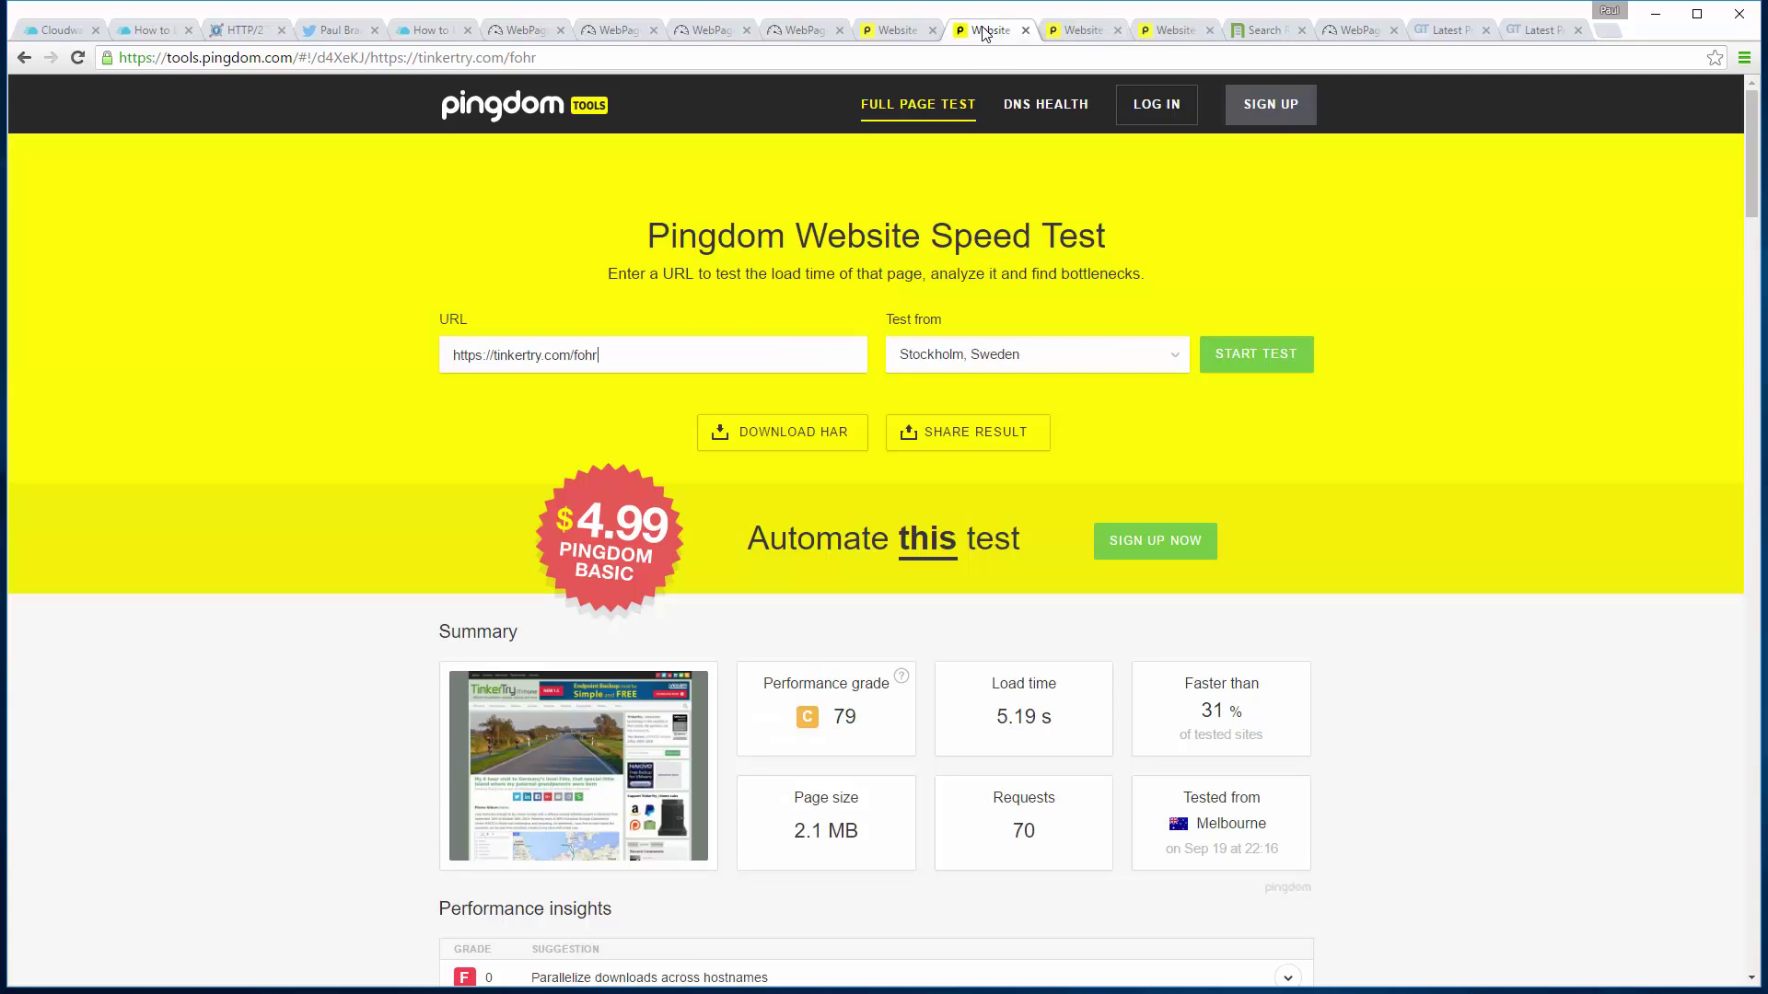
Review the new Melbourne Pingdom result and compare the re-tested Sydney GTmetrix report for tinkertry.com/fohr with the earlier one
{"action": "left_click", "coordinate": [1163, 32]}
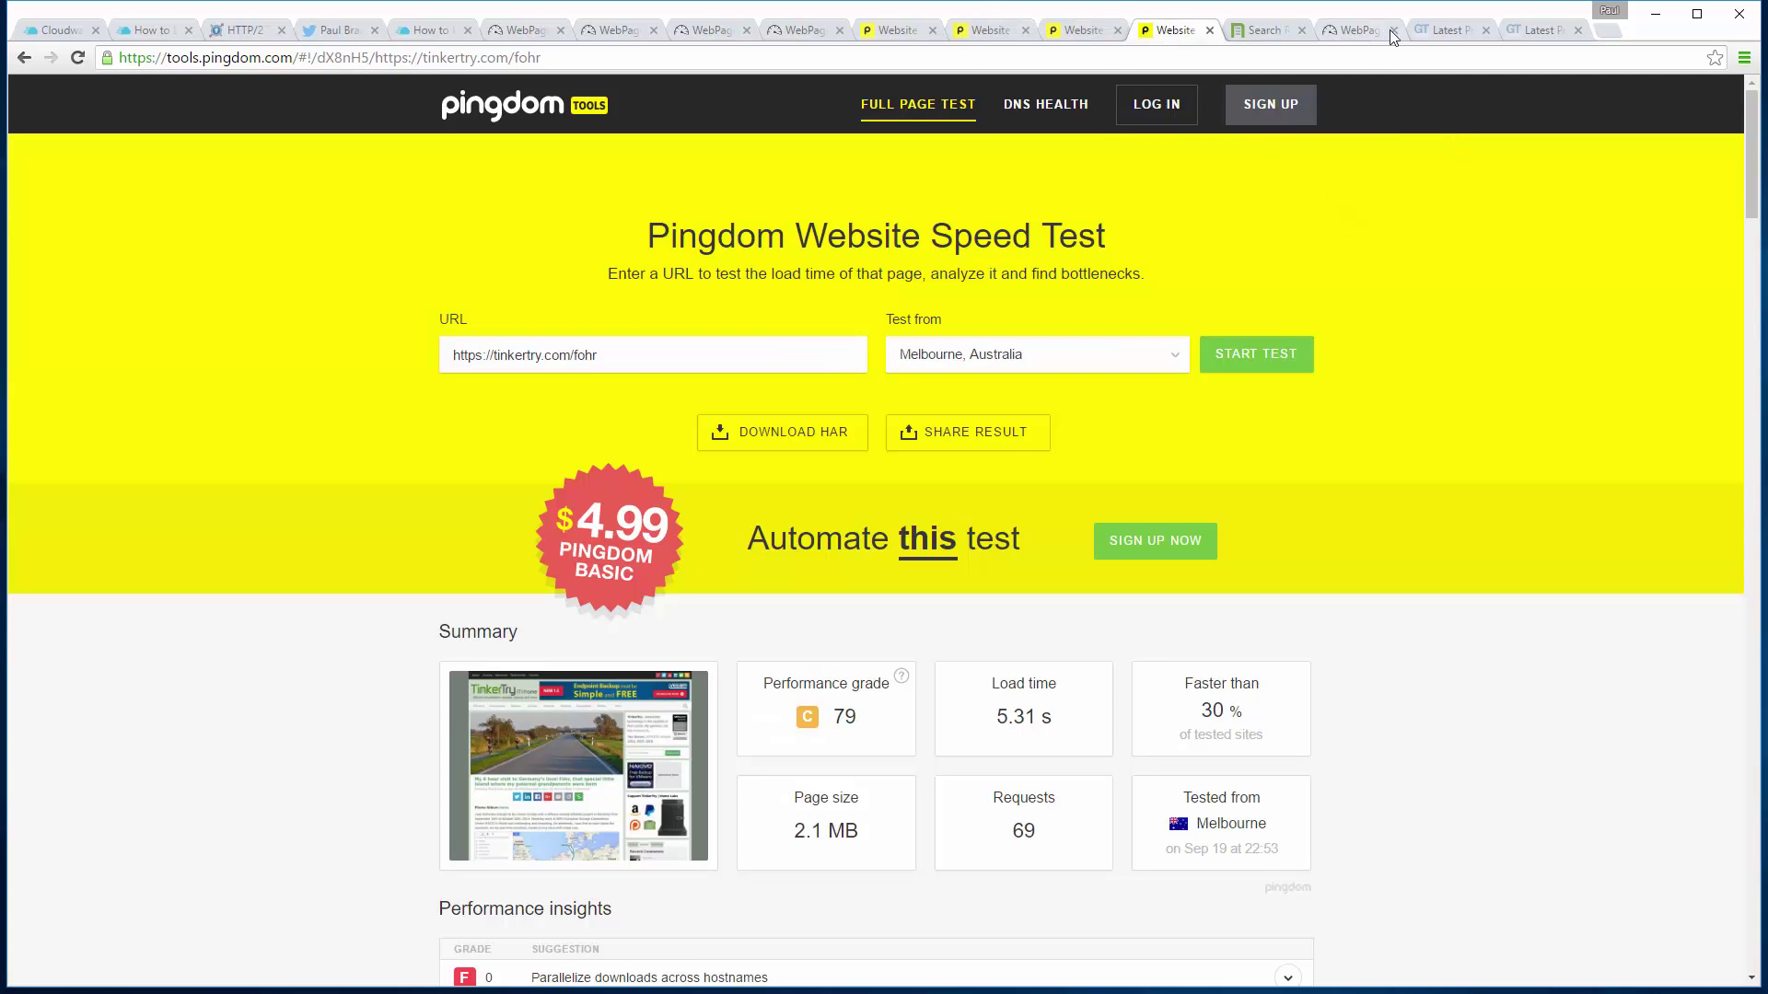
{"action": "left_click", "coordinate": [1533, 29]}
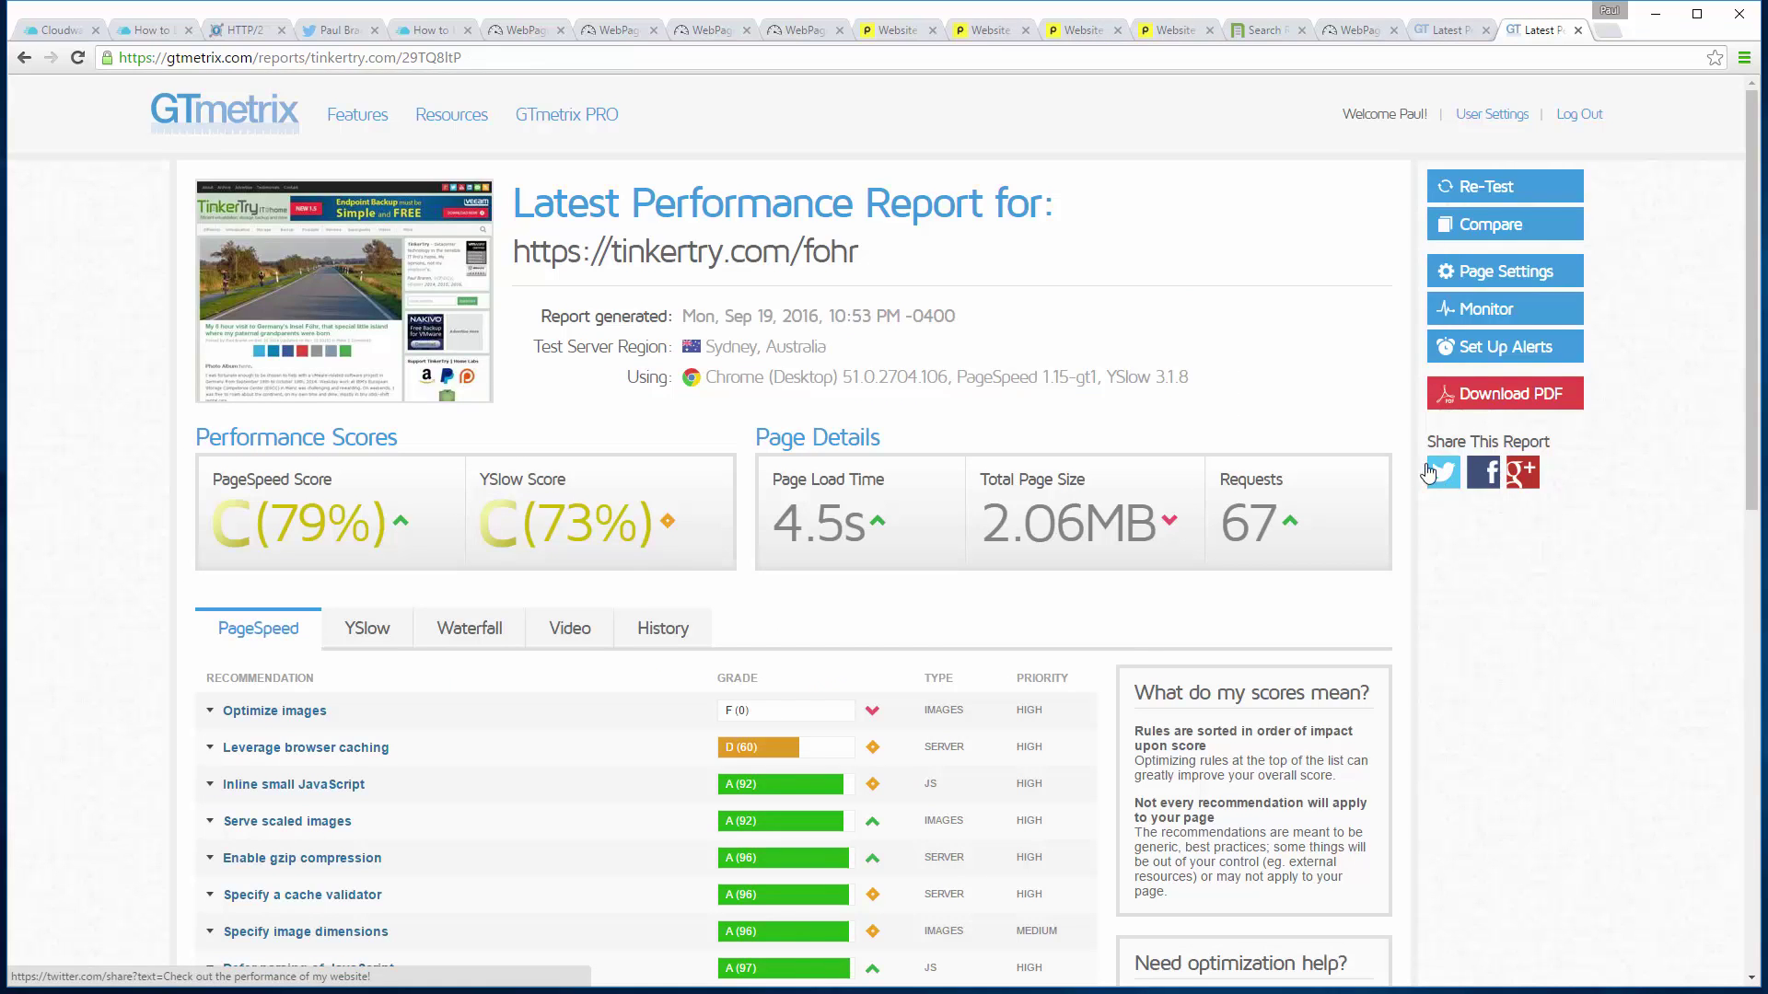
{"action": "left_click", "coordinate": [1459, 35]}
{"action": "left_click", "coordinate": [1526, 30]}
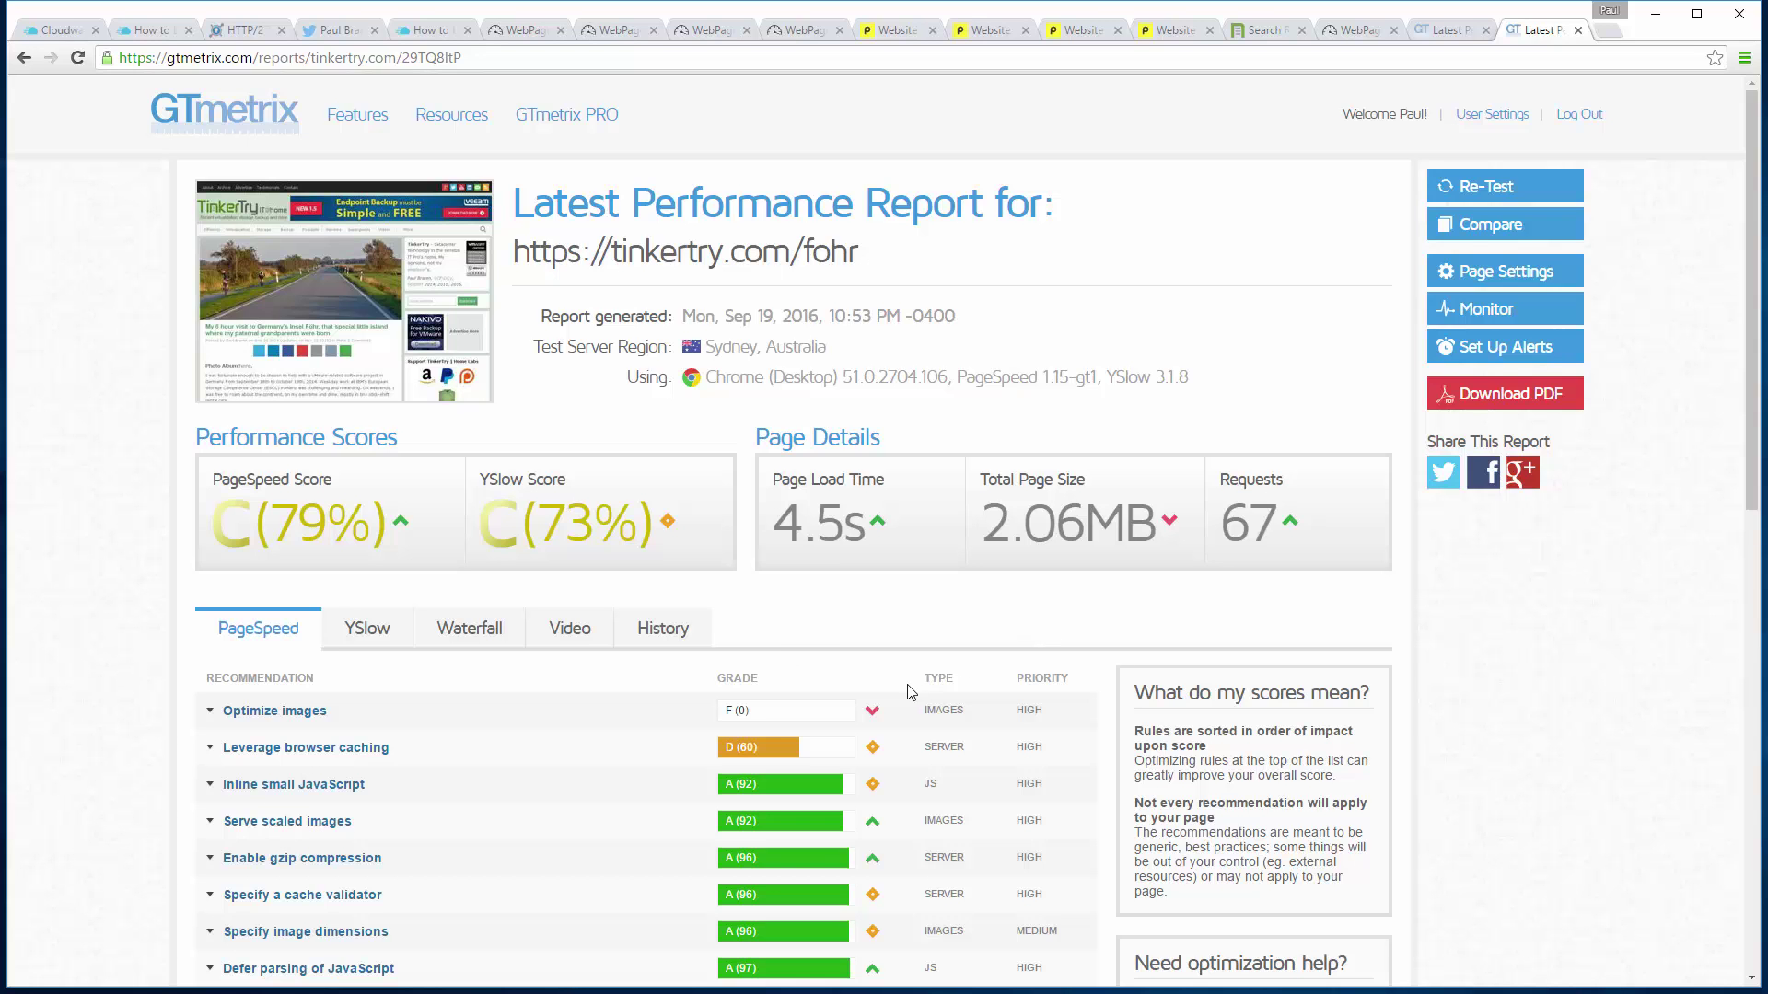
Examine the new GTmetrix report's YSlow recommendations on Expires headers, fewer HTTP requests and using a Content Delivery Network, collapsing each one again
{"action": "left_click", "coordinate": [351, 718]}
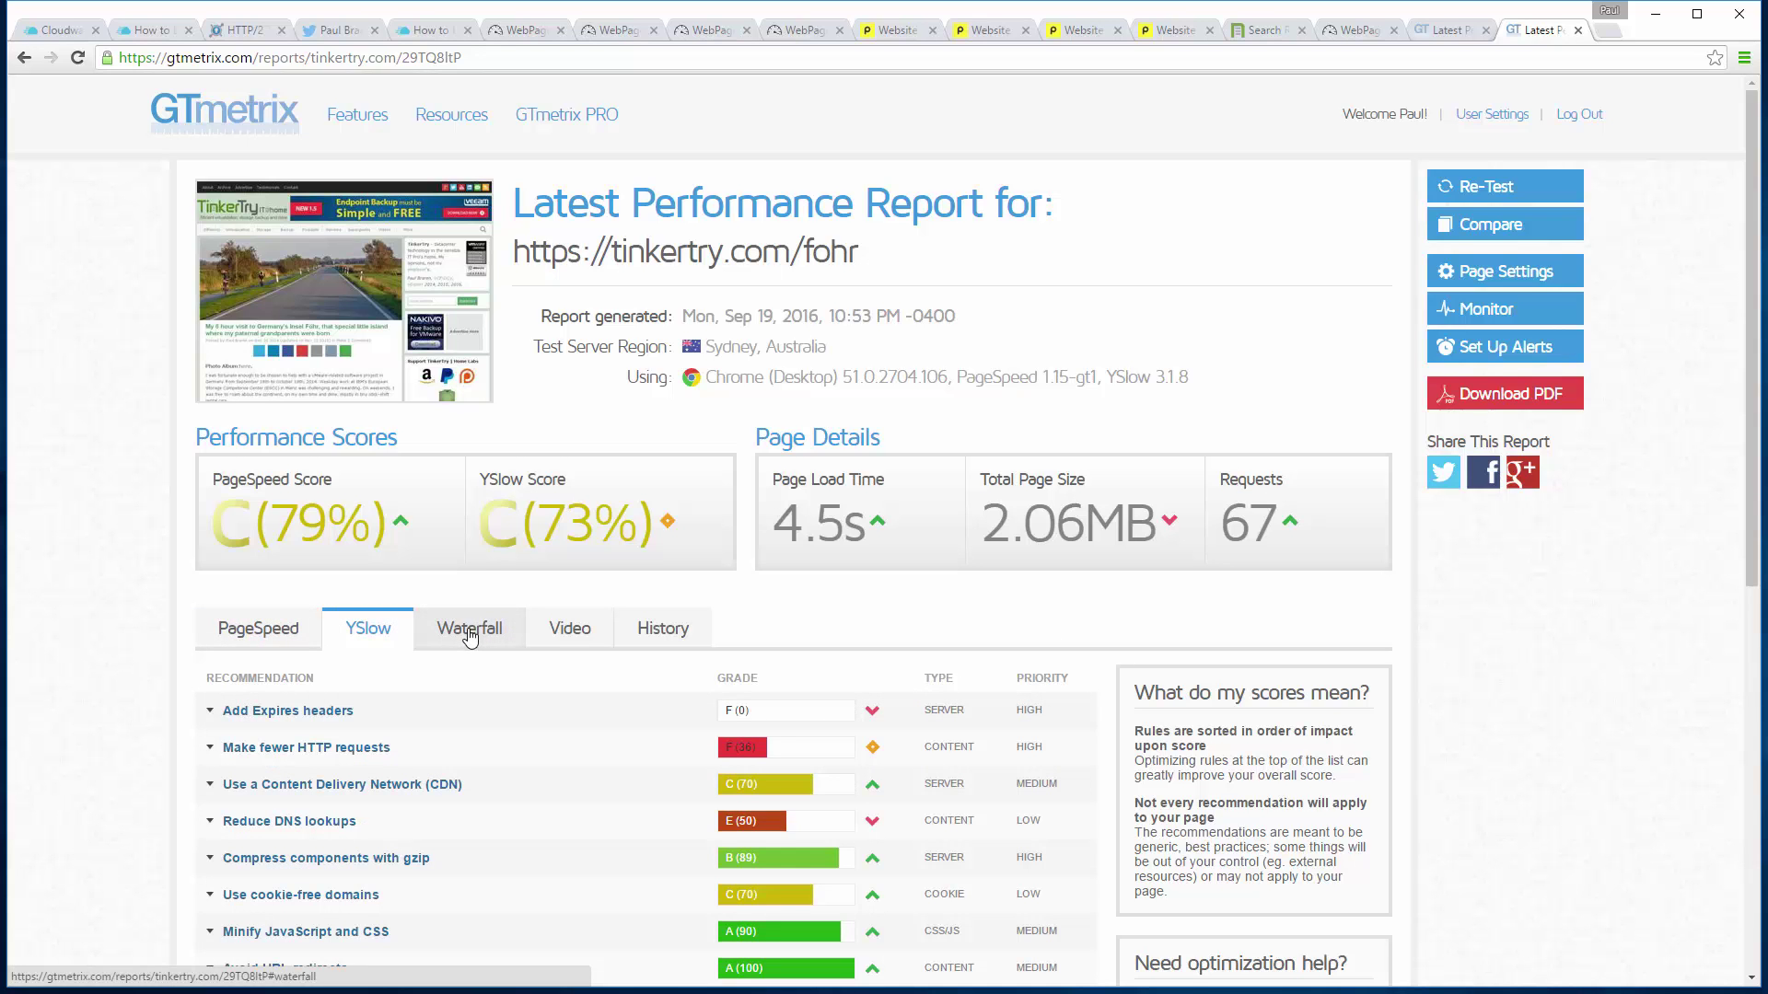
{"action": "left_click", "coordinate": [422, 726]}
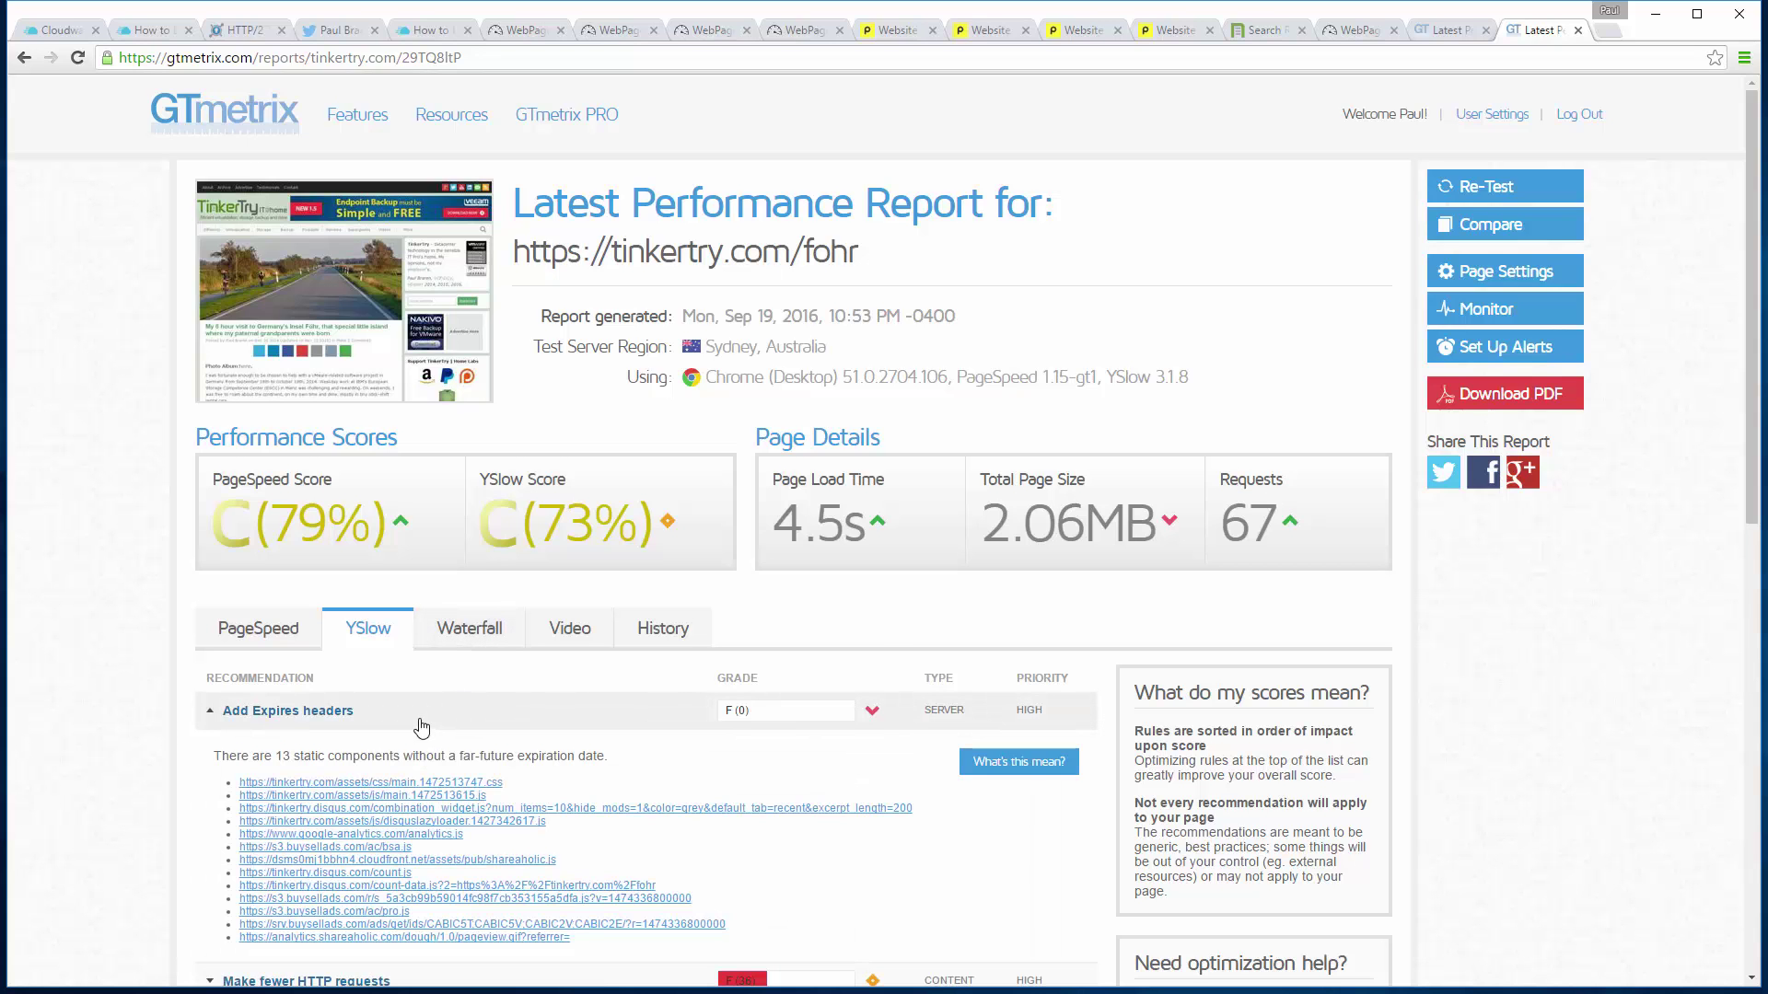
{"action": "left_click", "coordinate": [421, 727]}
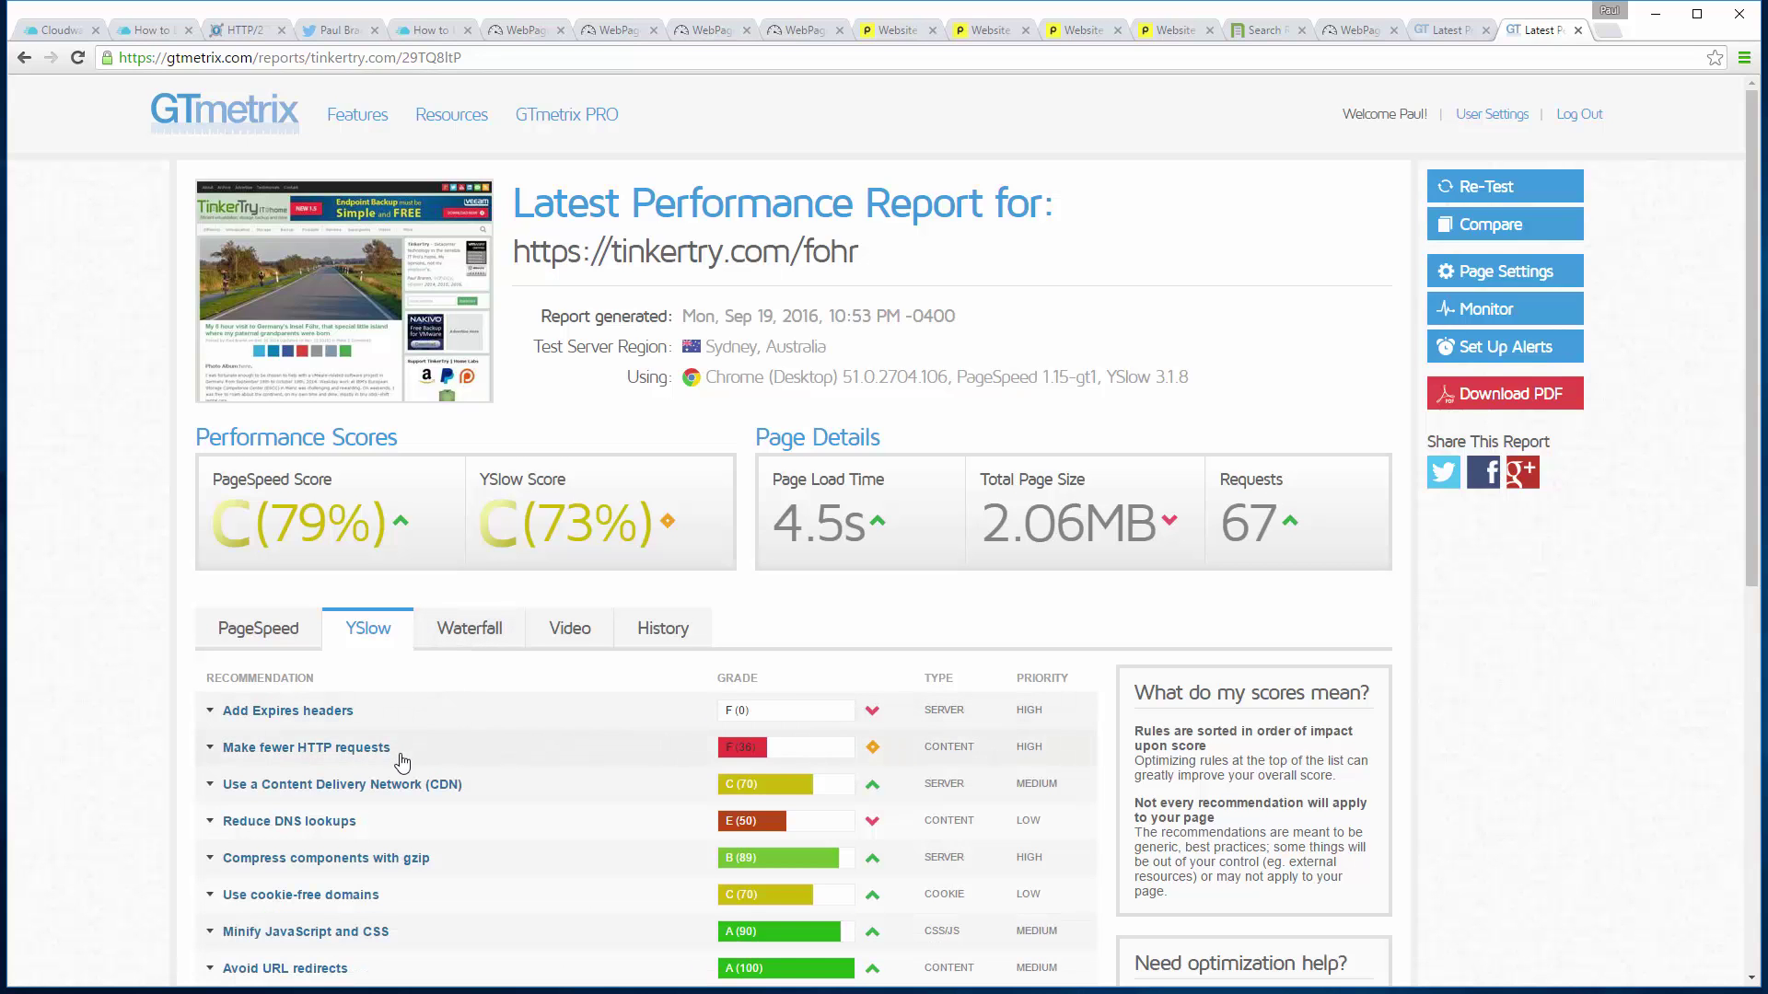
{"action": "left_click", "coordinate": [470, 763]}
{"action": "left_click", "coordinate": [470, 765]}
{"action": "left_click", "coordinate": [498, 785]}
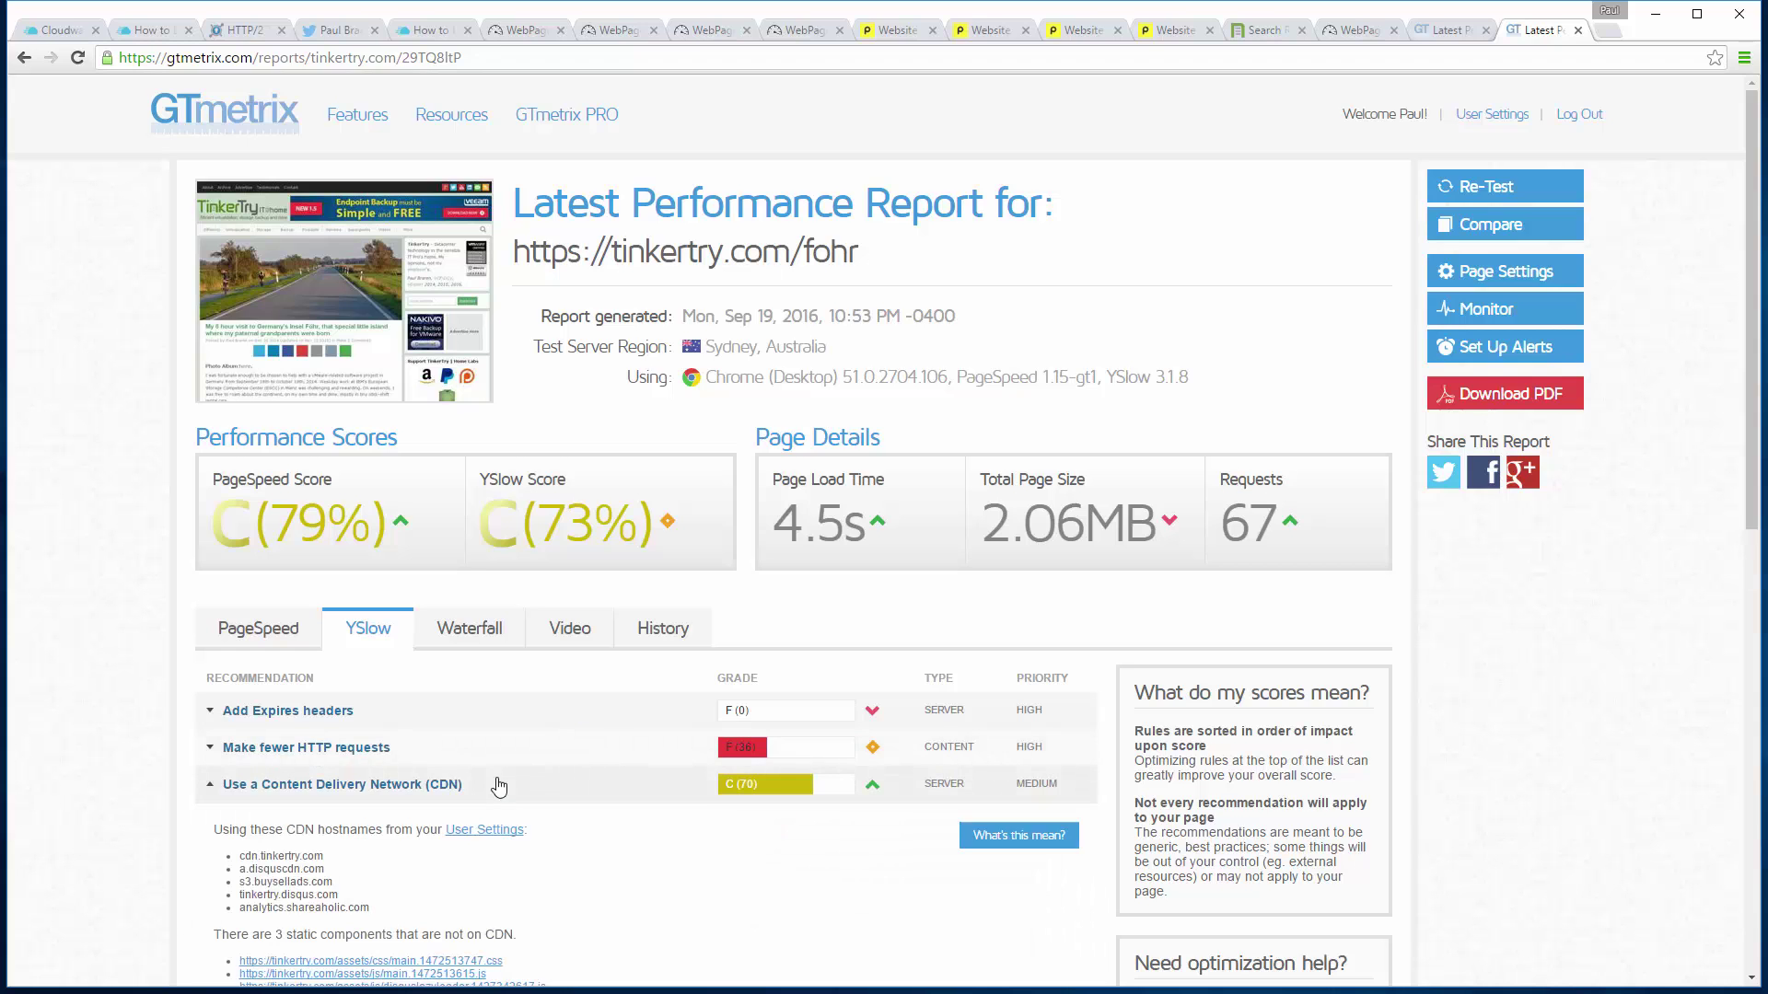
{"action": "left_click", "coordinate": [498, 786]}
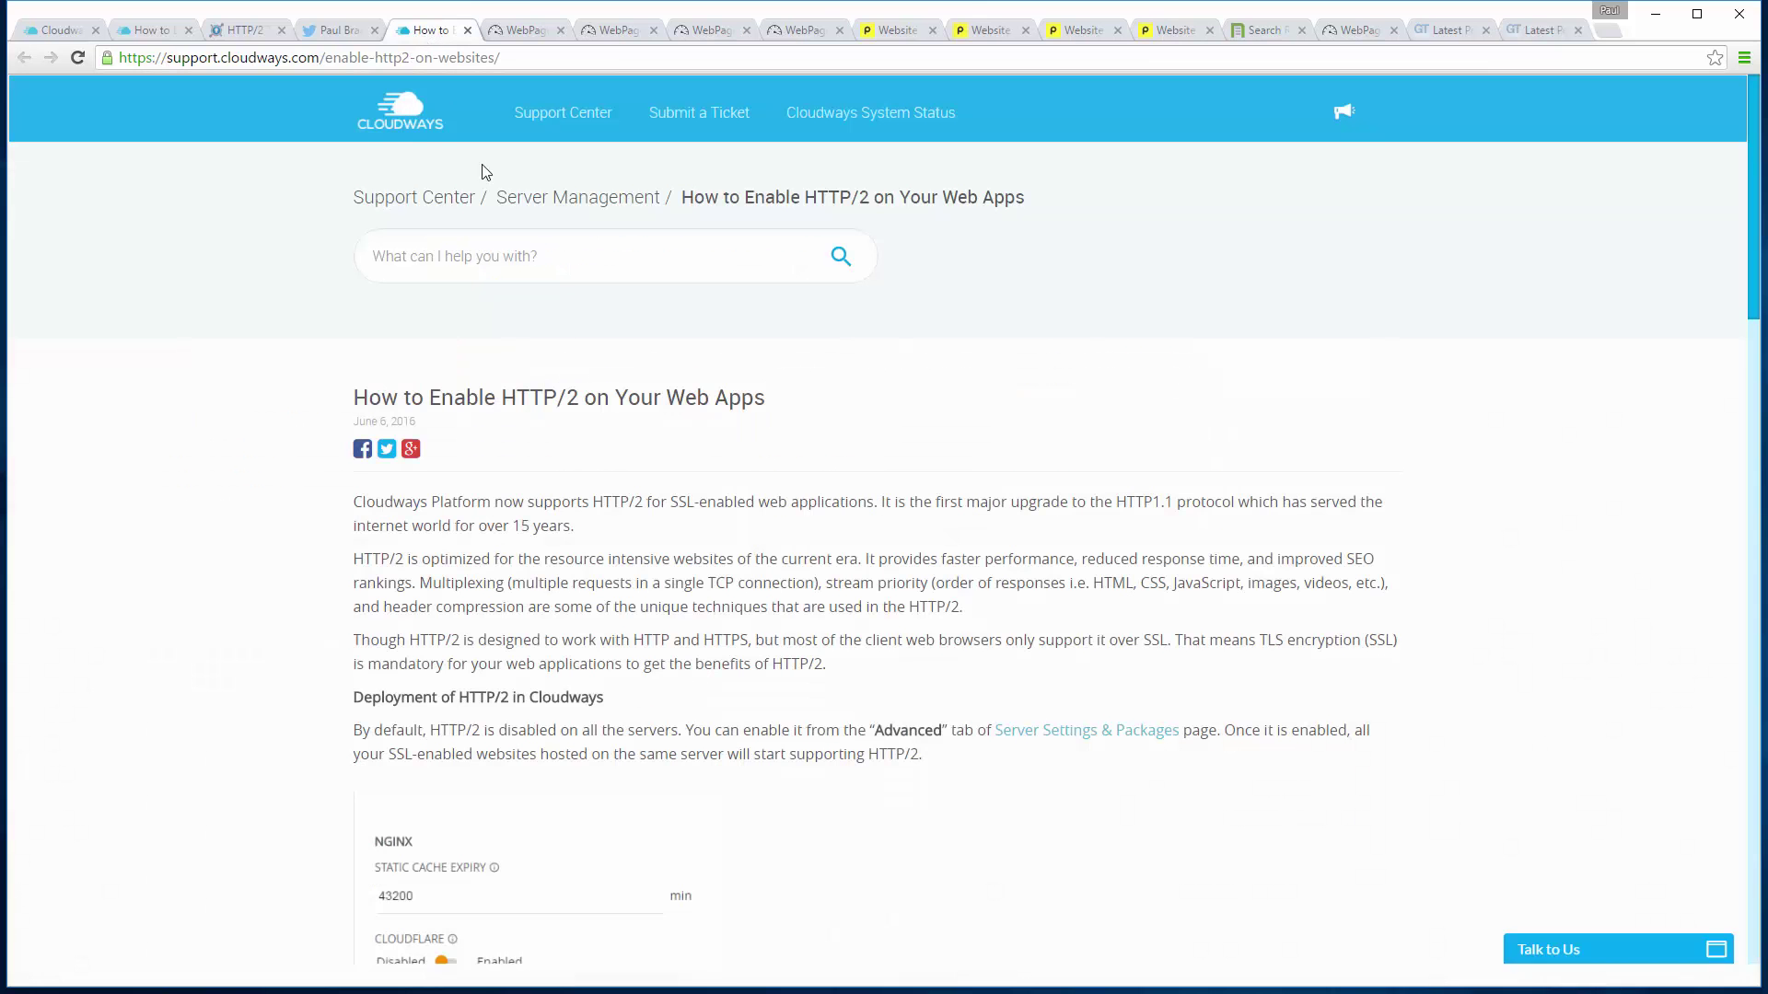
{"action": "left_click", "coordinate": [431, 32]}
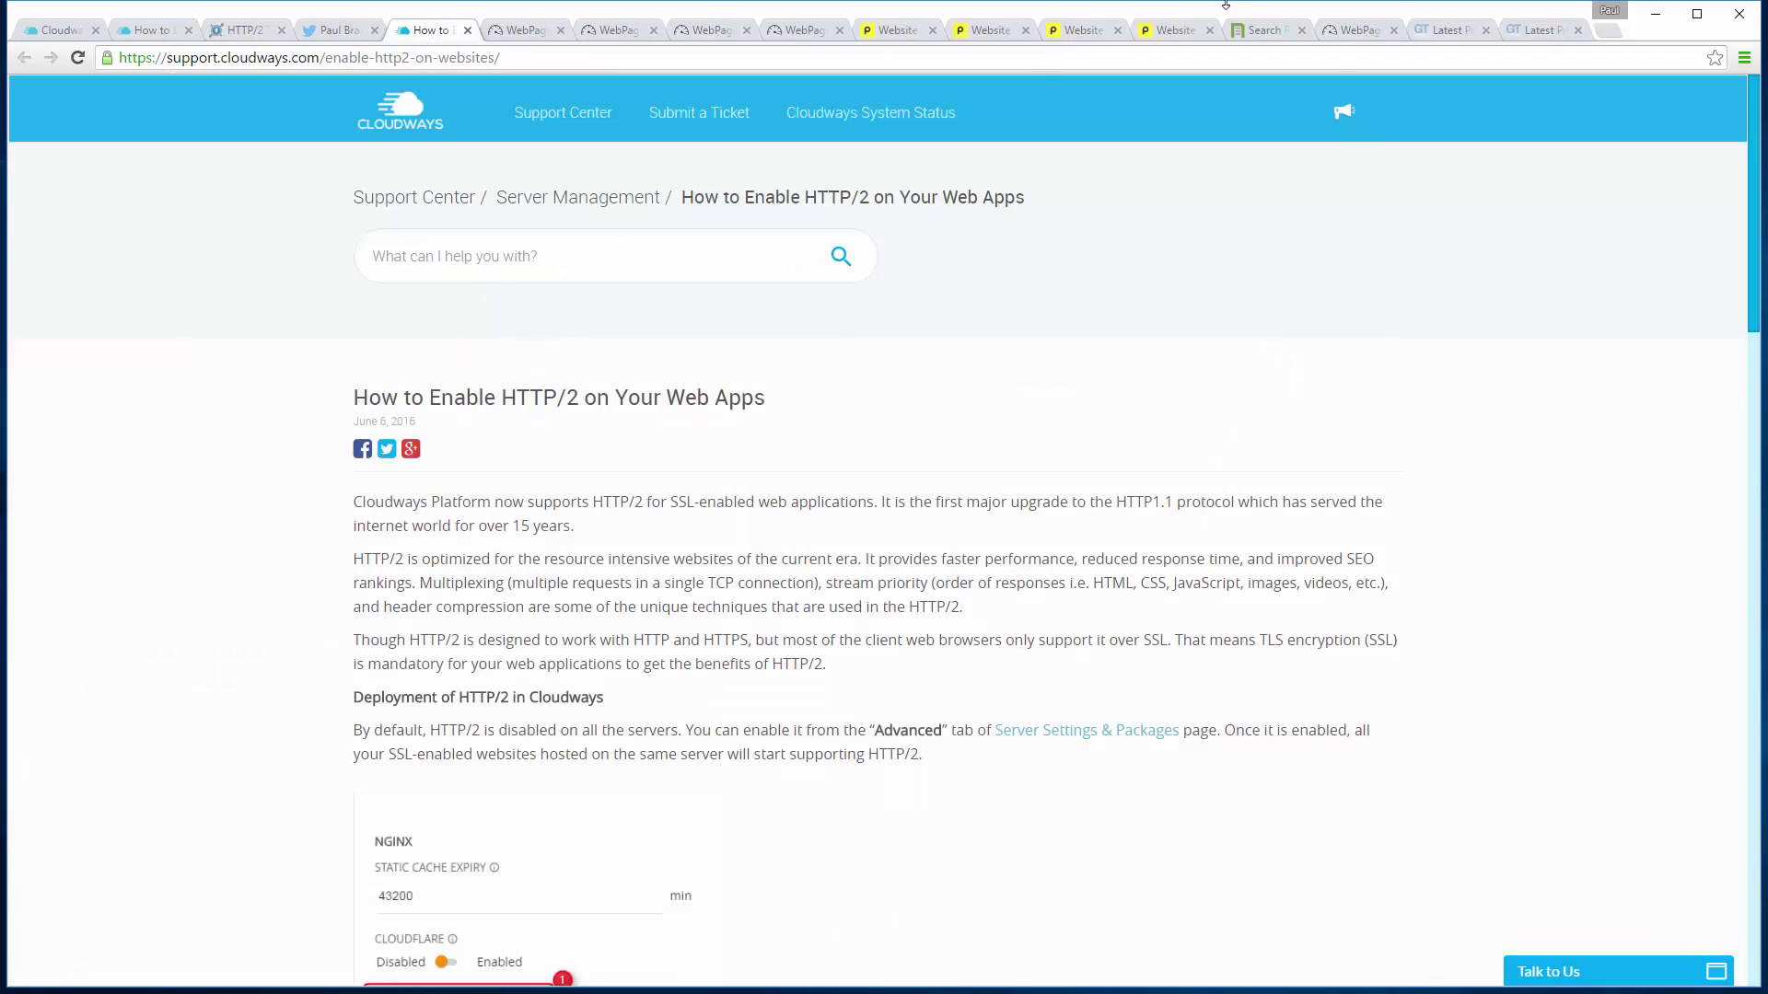
{"action": "left_click", "coordinate": [1269, 32]}
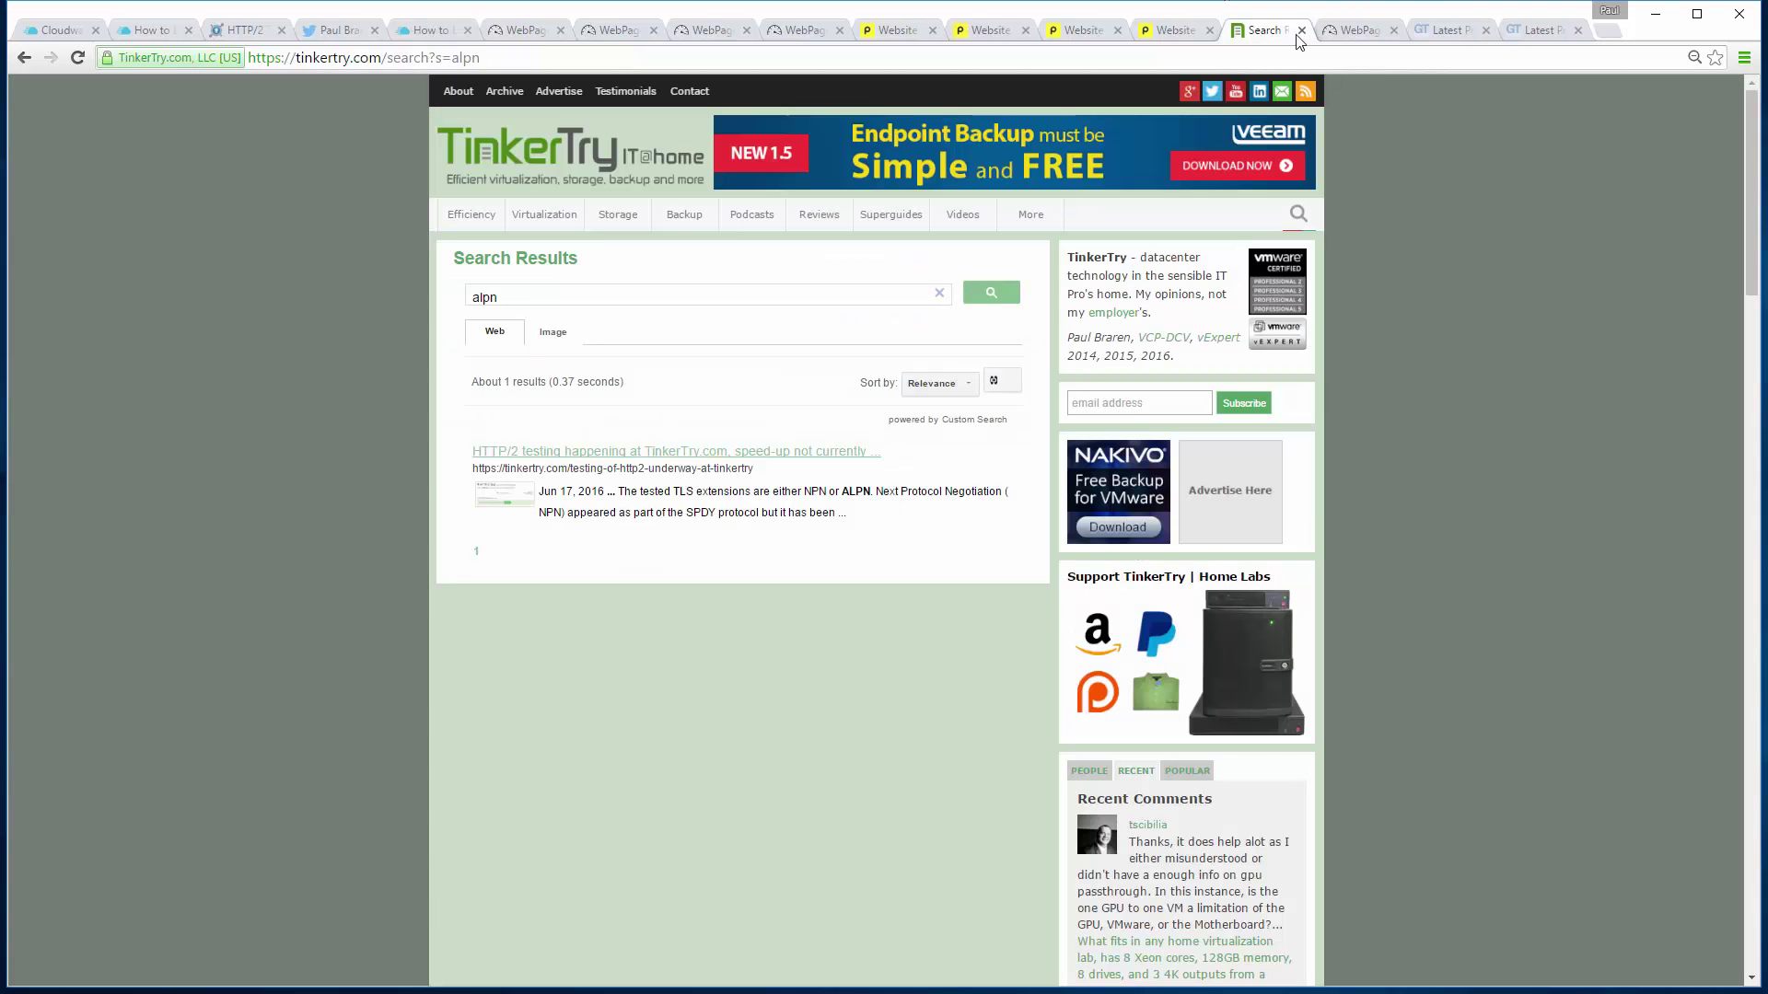
{"action": "left_click", "coordinate": [1361, 30]}
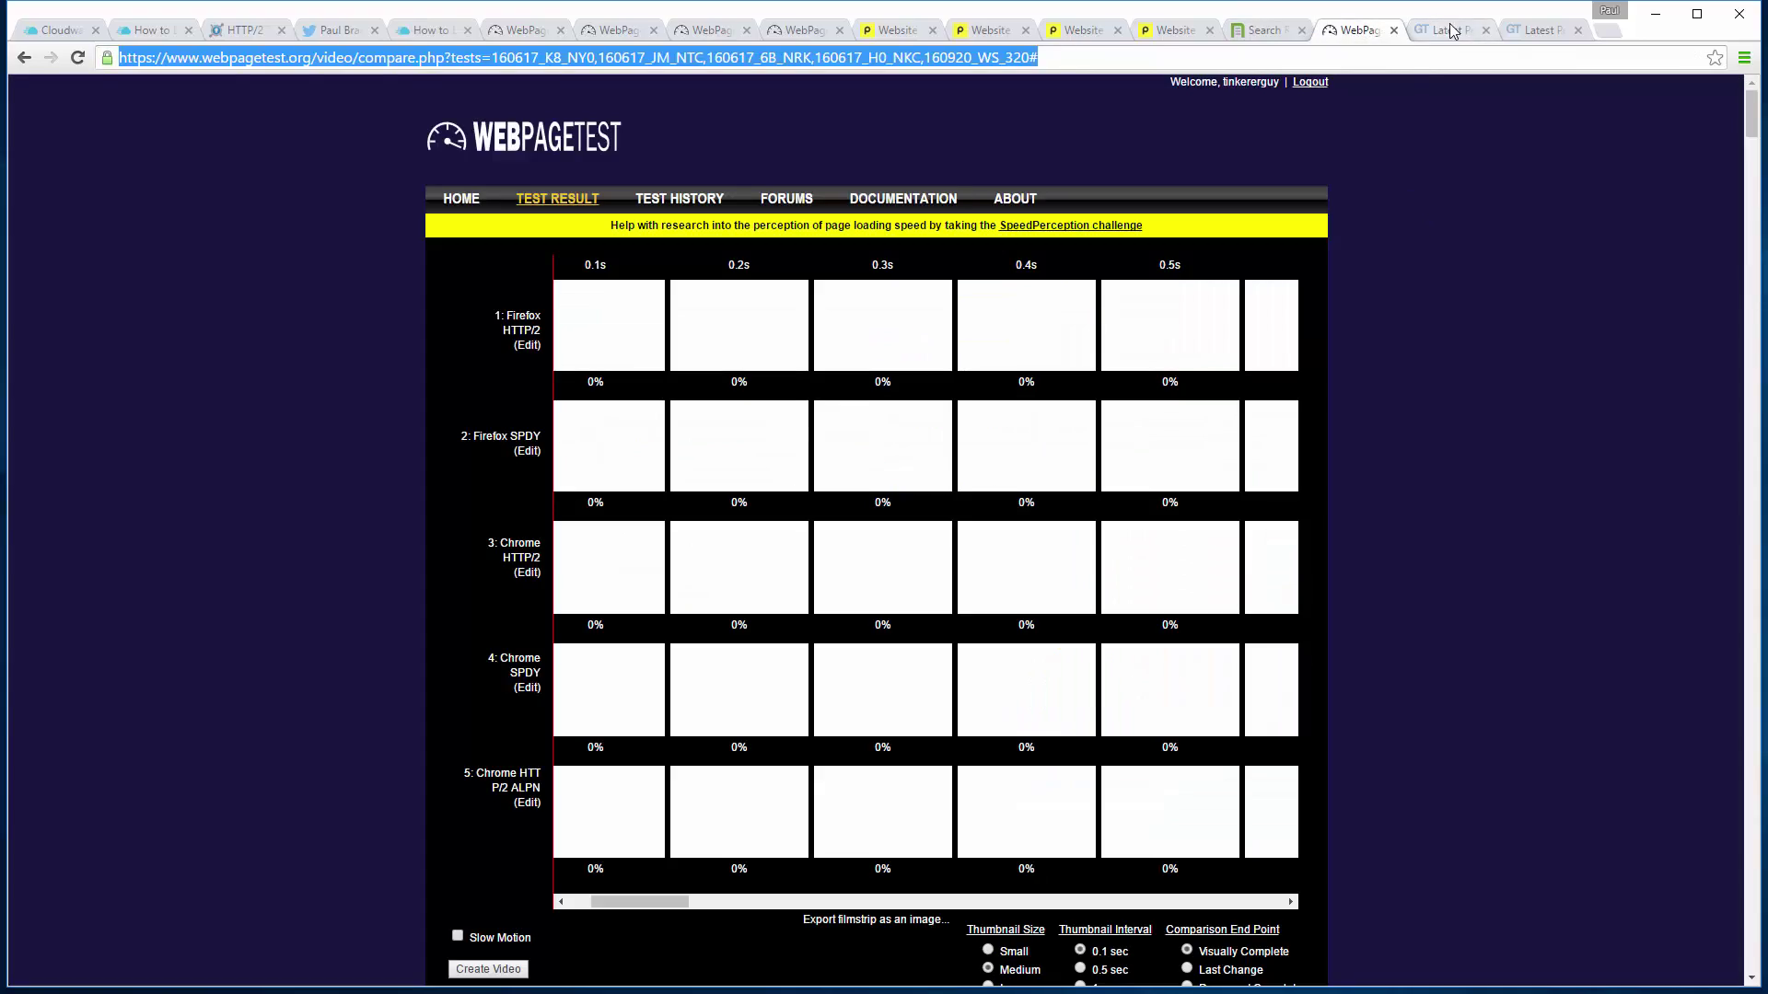
{"action": "left_click", "coordinate": [1480, 35]}
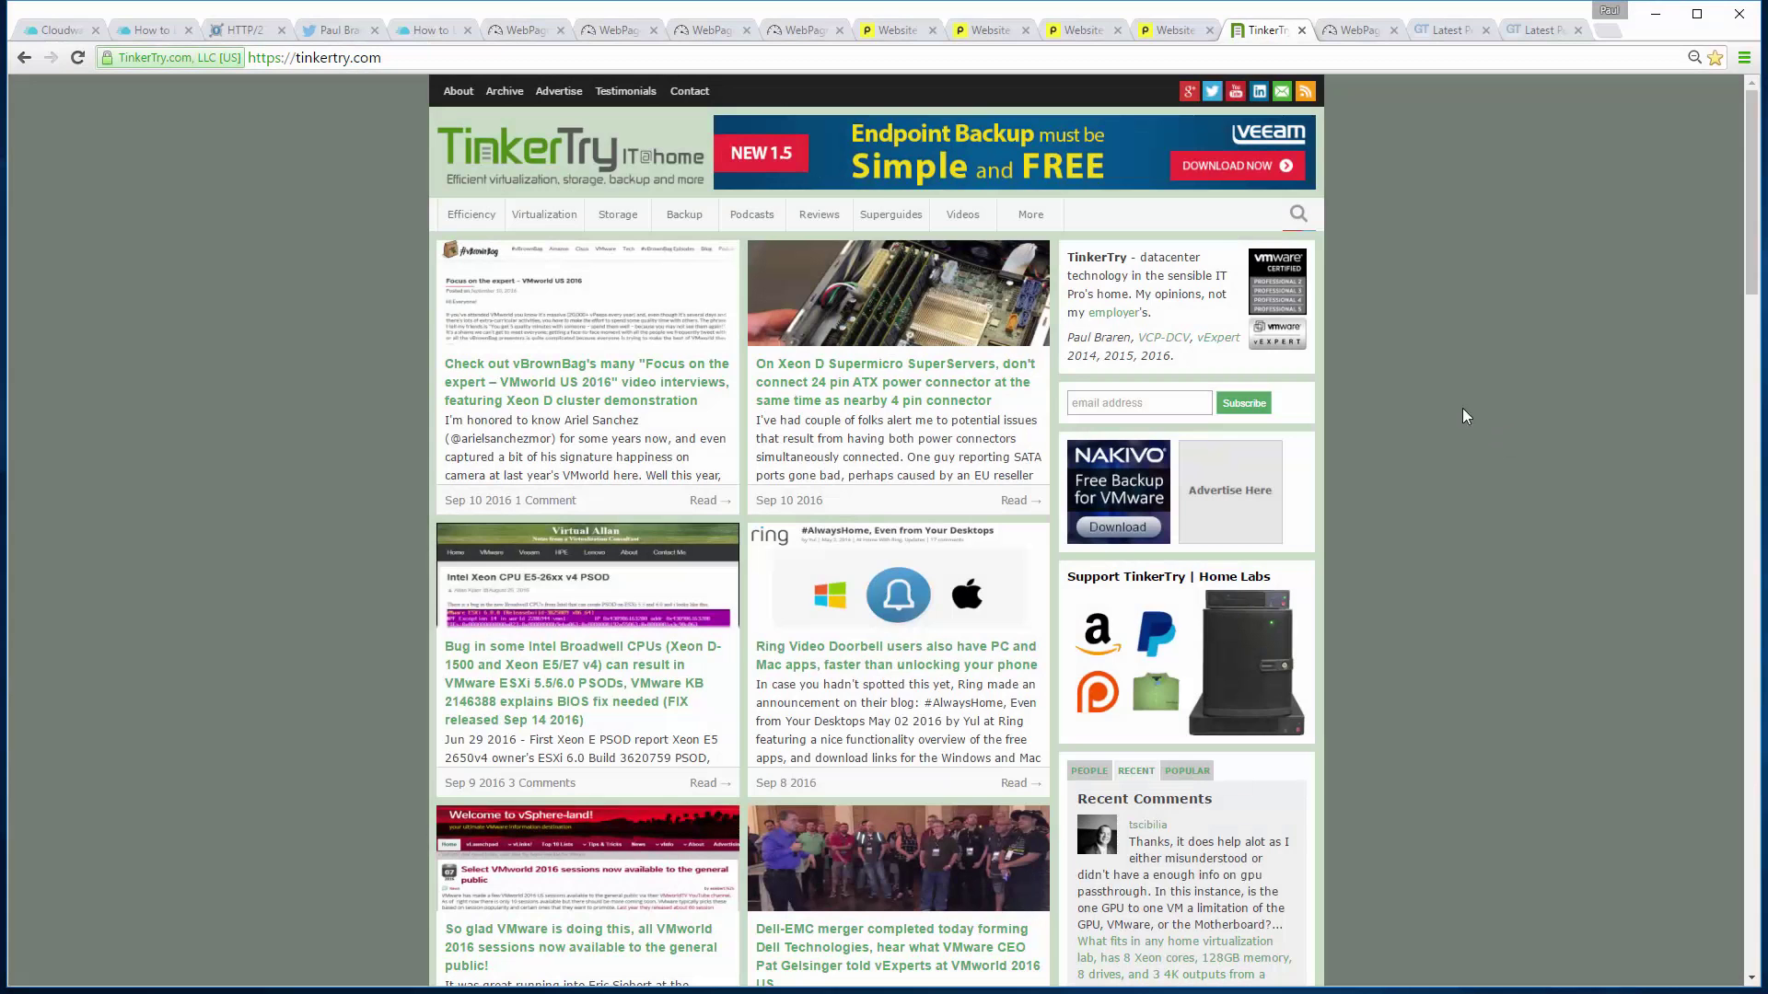
Load the tinkertry.com/fohr article from the TinkerTry home page's address
{"action": "left_click", "coordinate": [359, 59]}
{"action": "left_click_drag", "start_coordinate": [352, 59], "coordinate": [448, 69]}
{"action": "key", "text": "Right"}
{"action": "type", "text": "/fohr"}
{"action": "key", "text": "Return"}
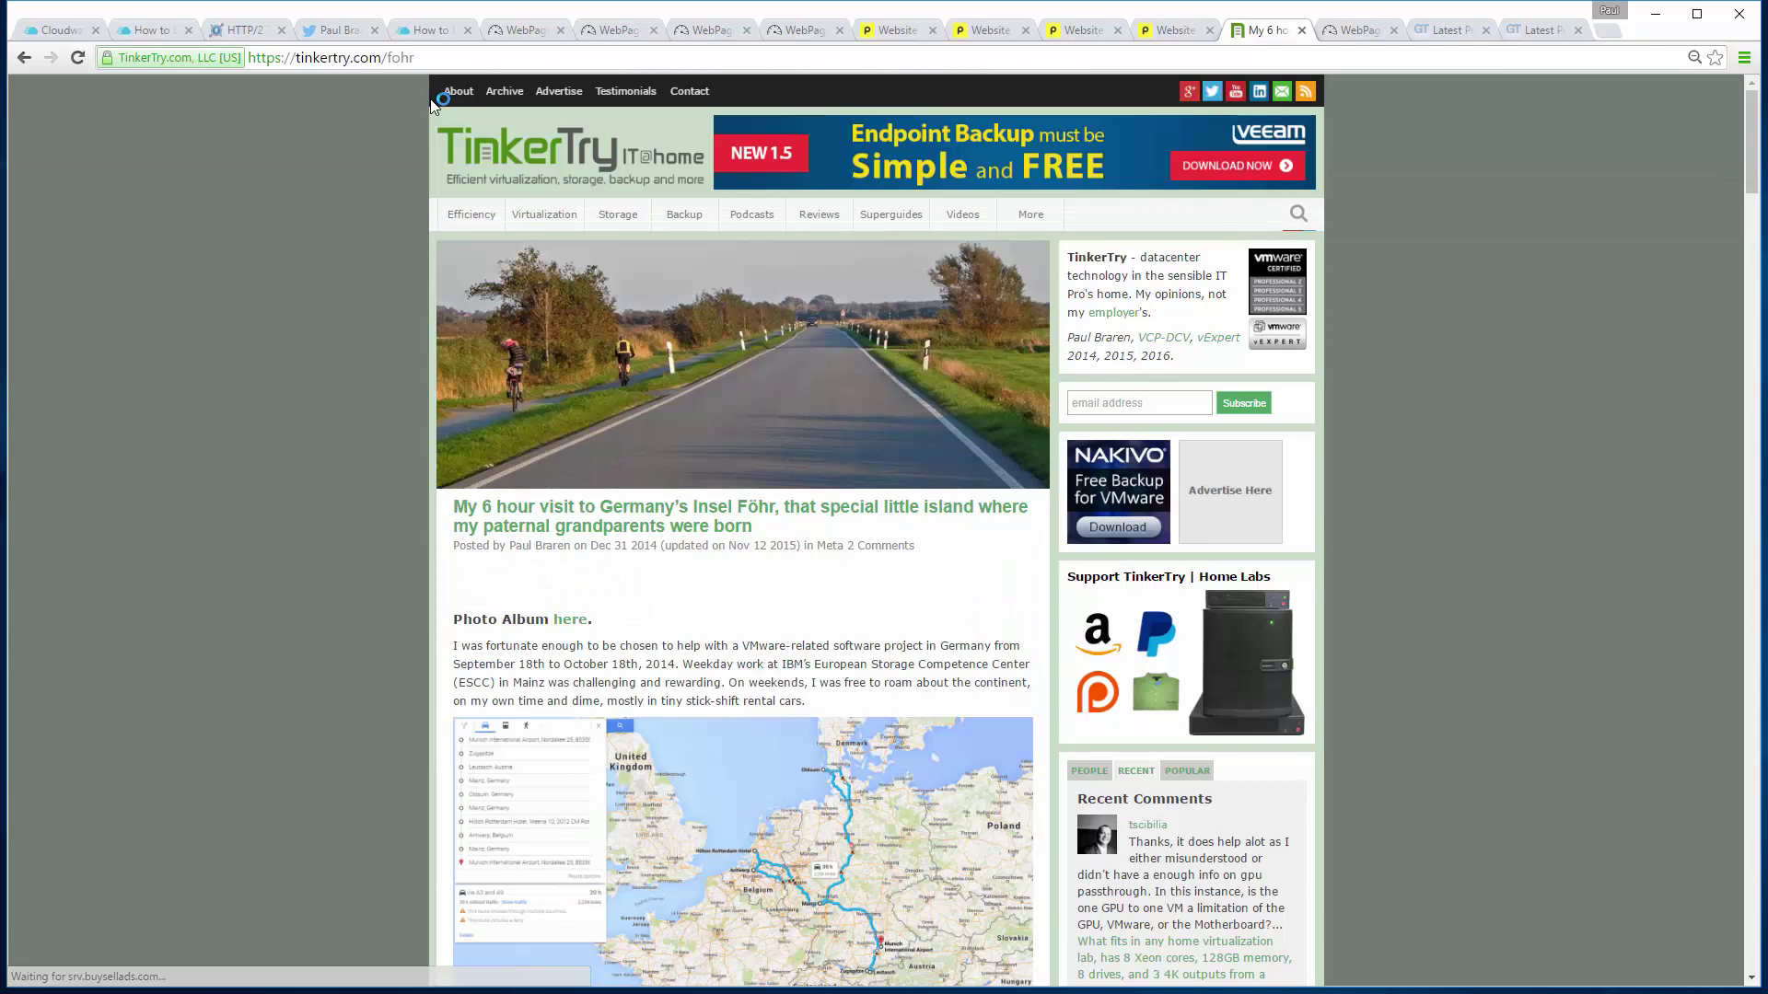
Reload the article twice with the developer tools' network log open to check protocols and load times, then close the log and return to TinkerTry's home page
{"action": "key", "text": "F12"}
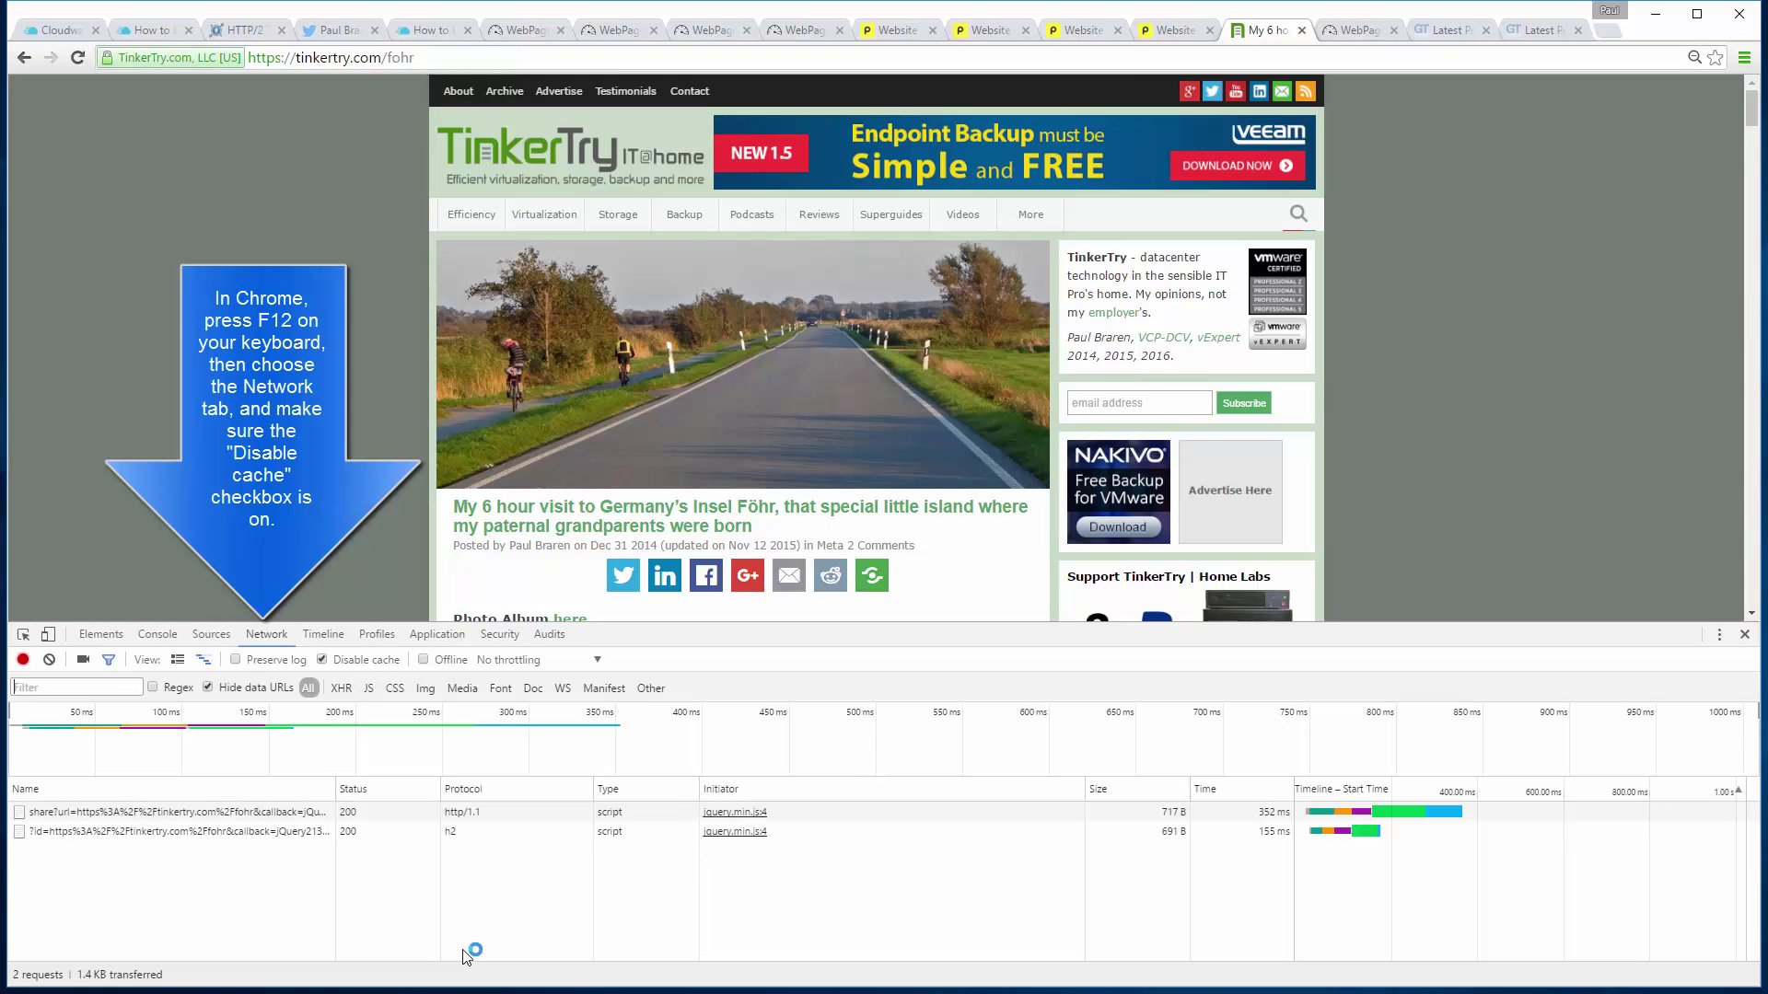
{"action": "key", "text": "F5"}
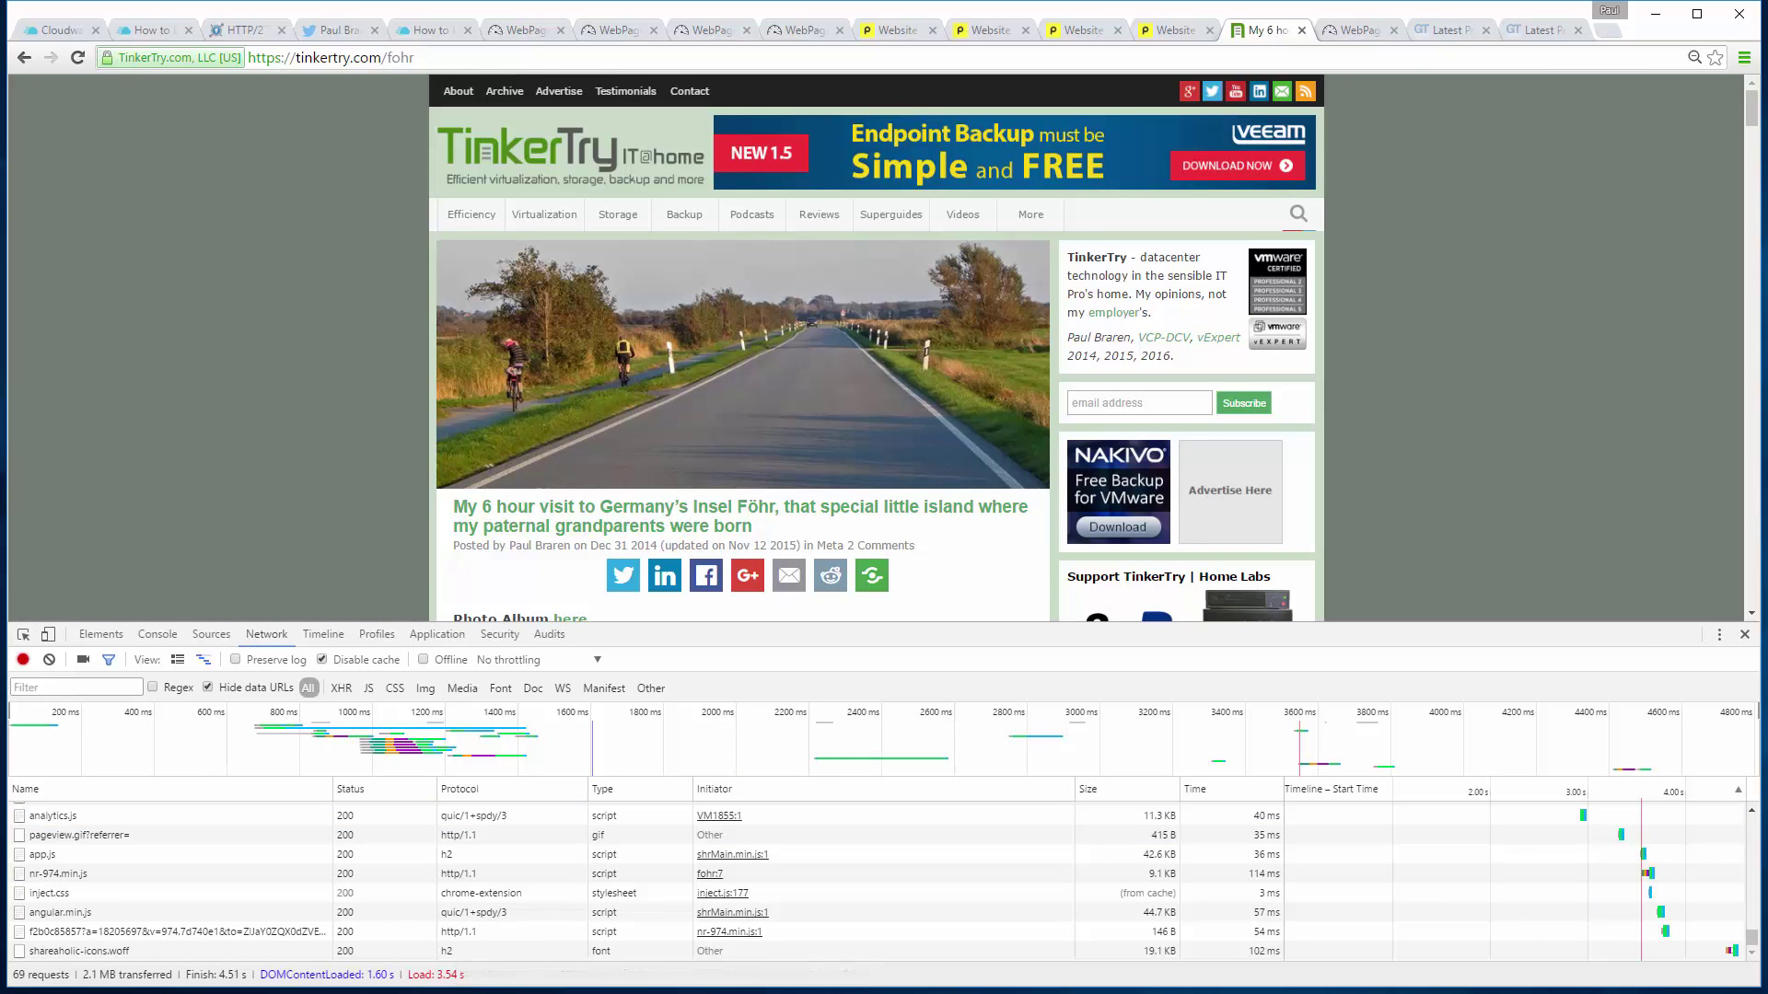
{"action": "key", "text": "F5"}
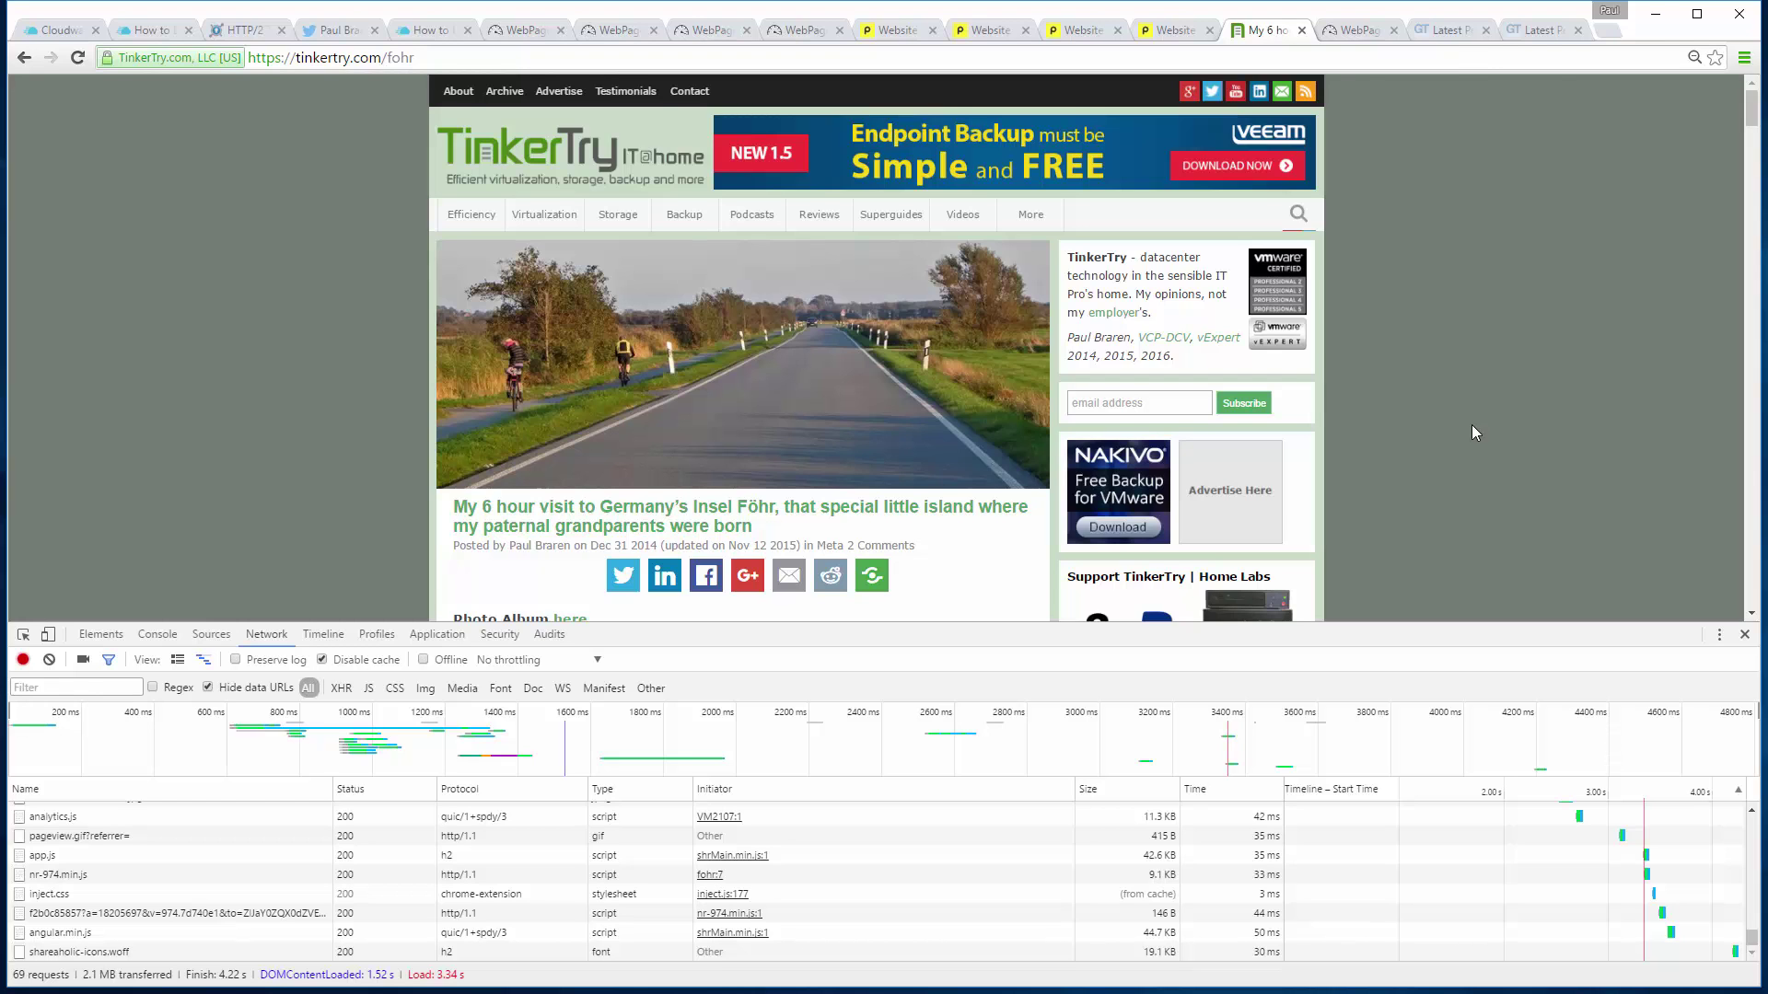
{"action": "left_click", "coordinate": [1745, 635]}
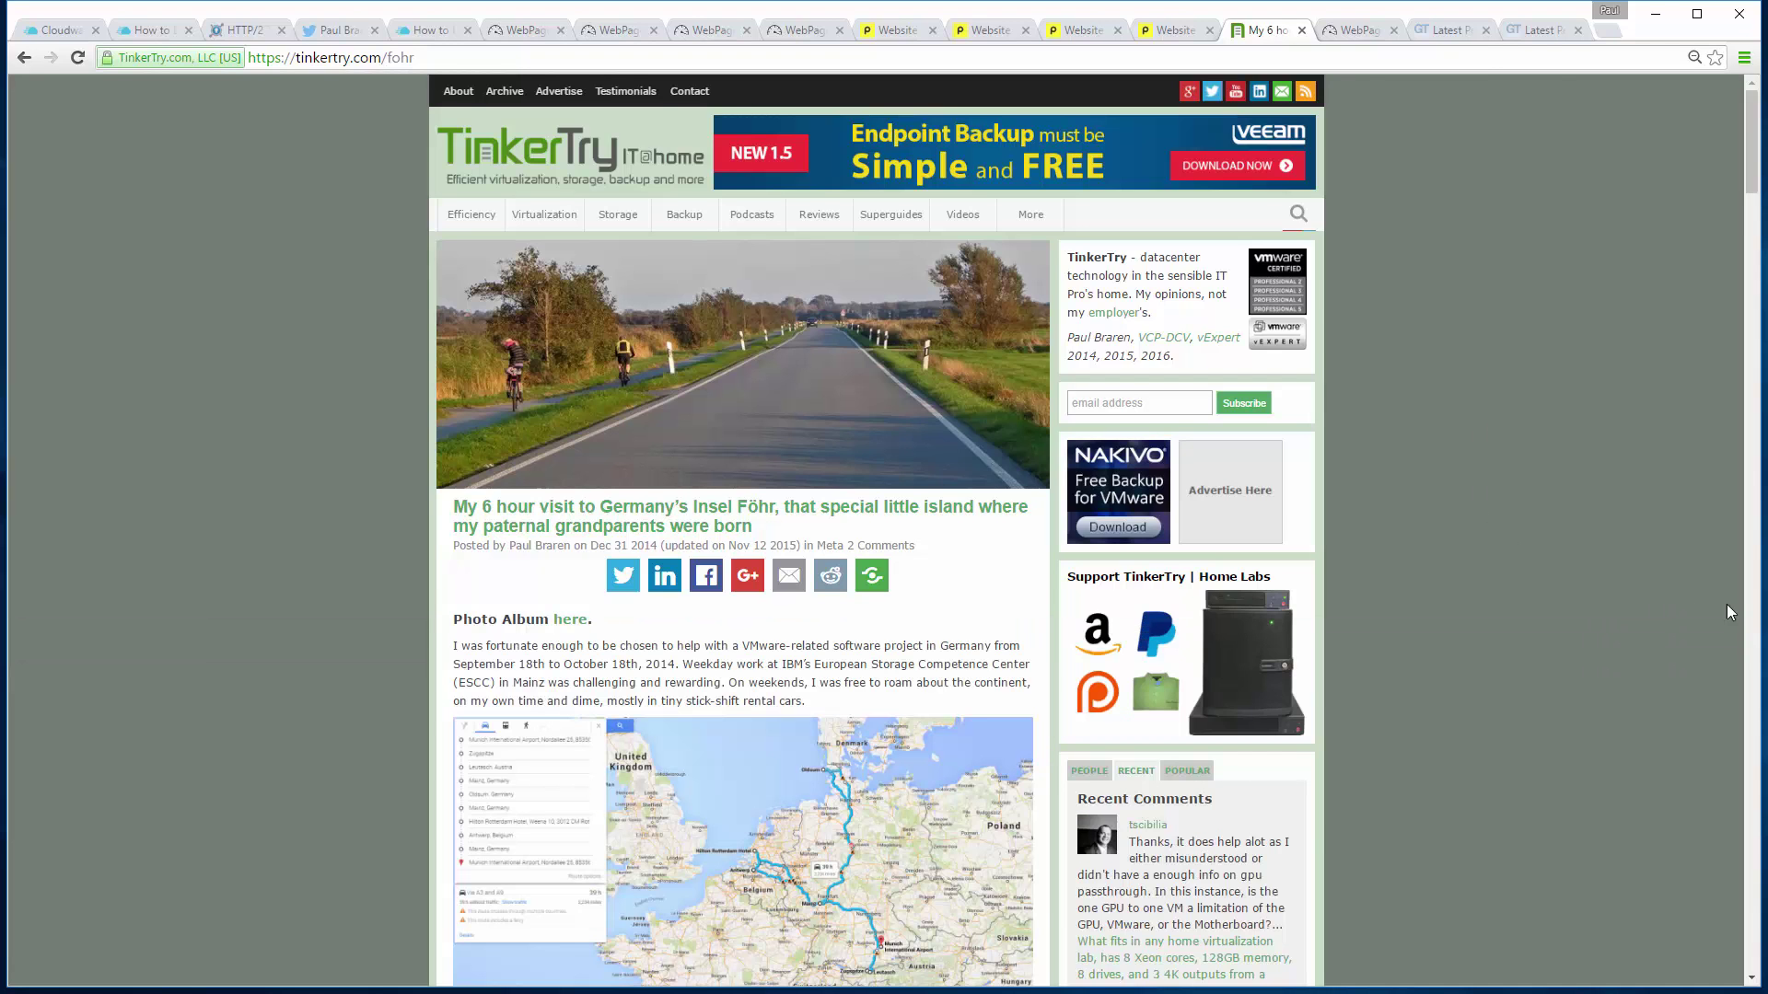
{"action": "left_click", "coordinate": [479, 152]}
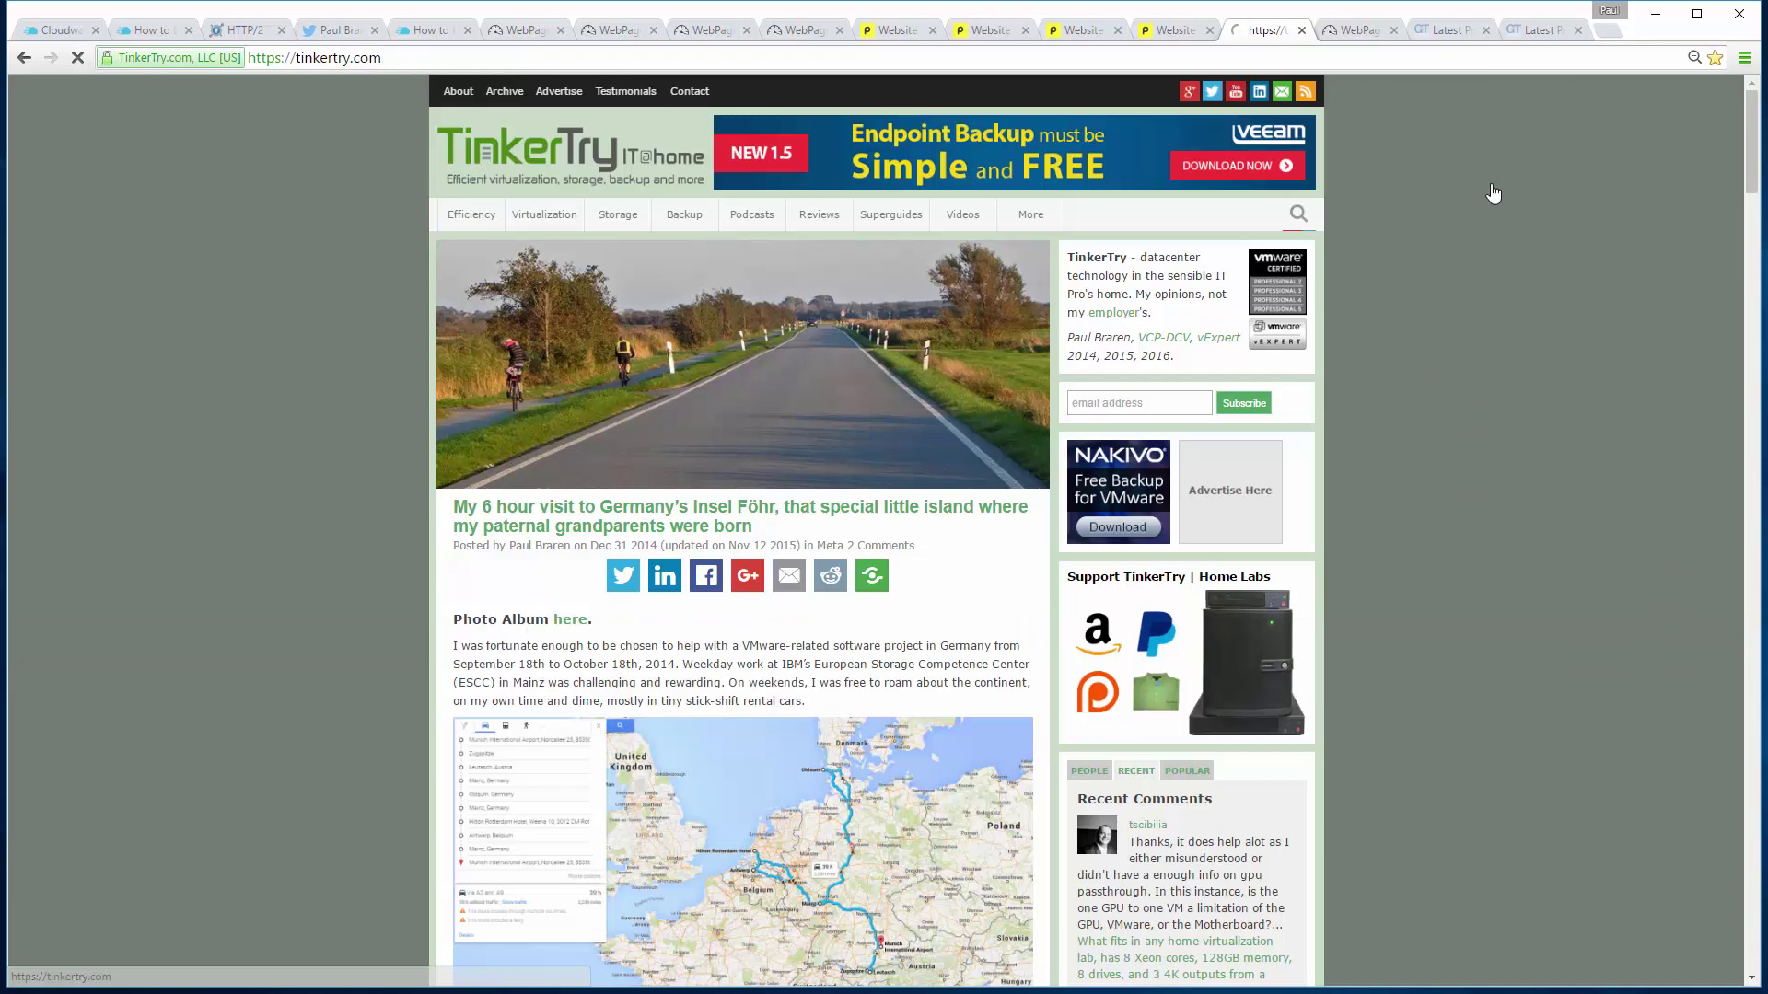